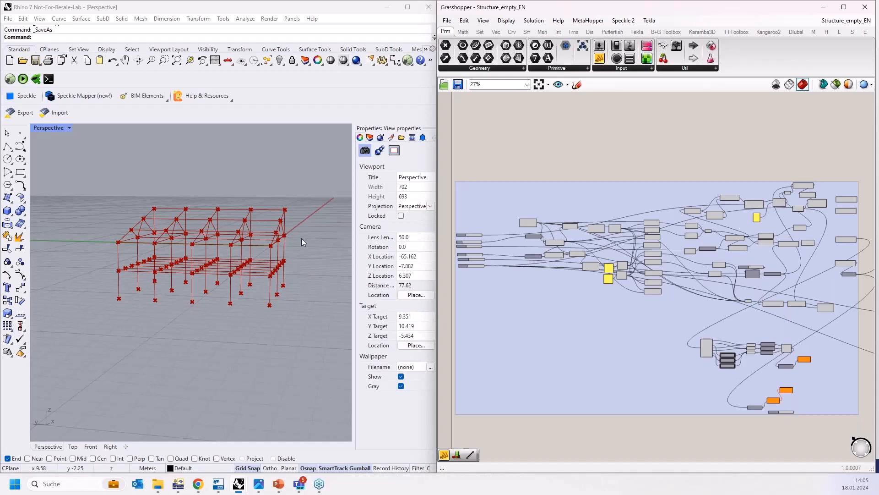
Step: Save the Rhino model of the steel frame structure
scroll(224, 243, "up", 3)
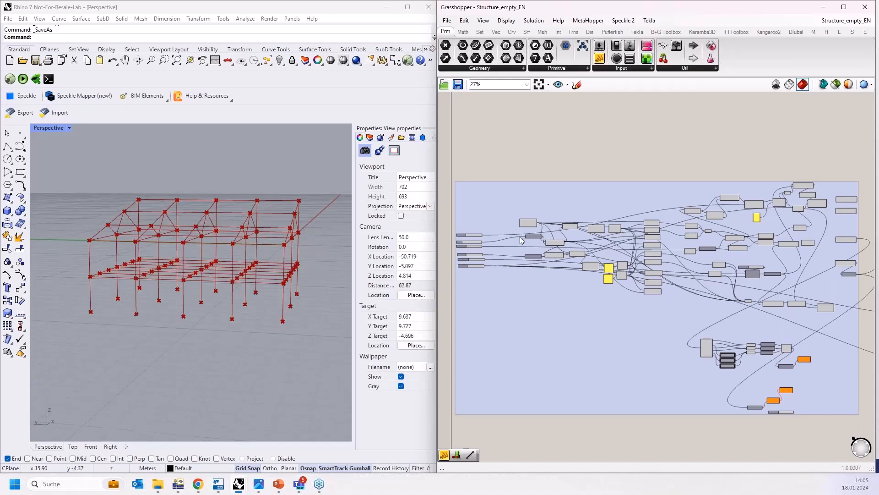
left_click(273, 301)
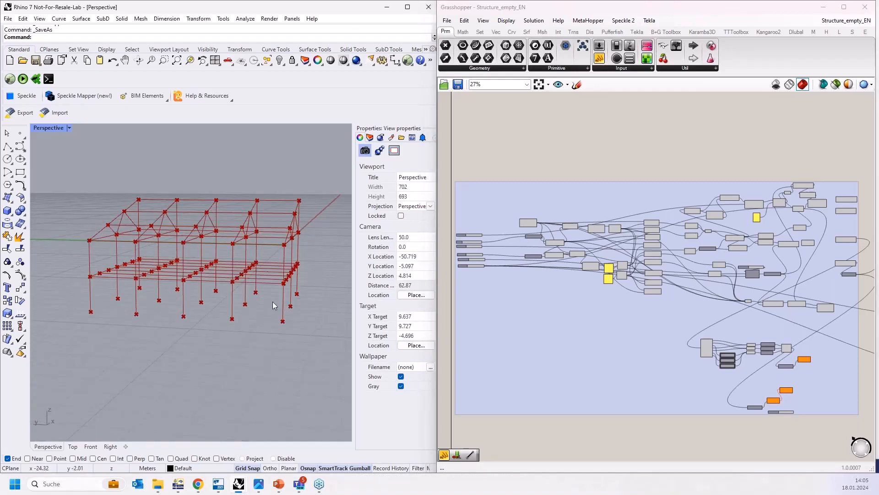
key("ctrl+s")
left_click(478, 375)
scroll(291, 259, "up", 2)
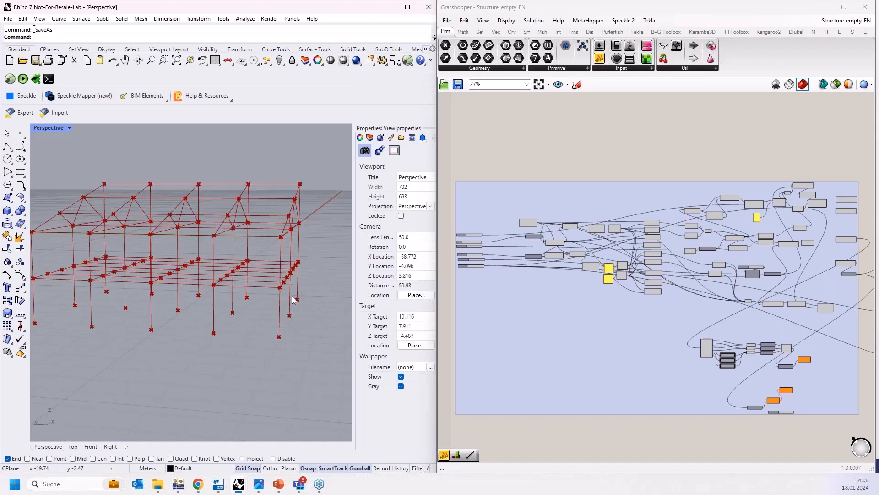
Step: Examine the generated steel frame structure from several angles in the perspective view
right_click_drag(315, 267, 306, 295)
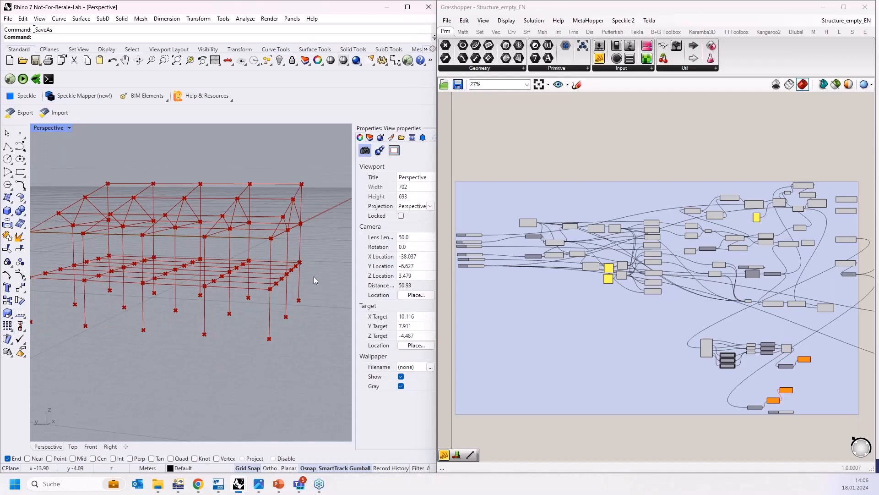
right_click_drag(285, 302, 297, 285)
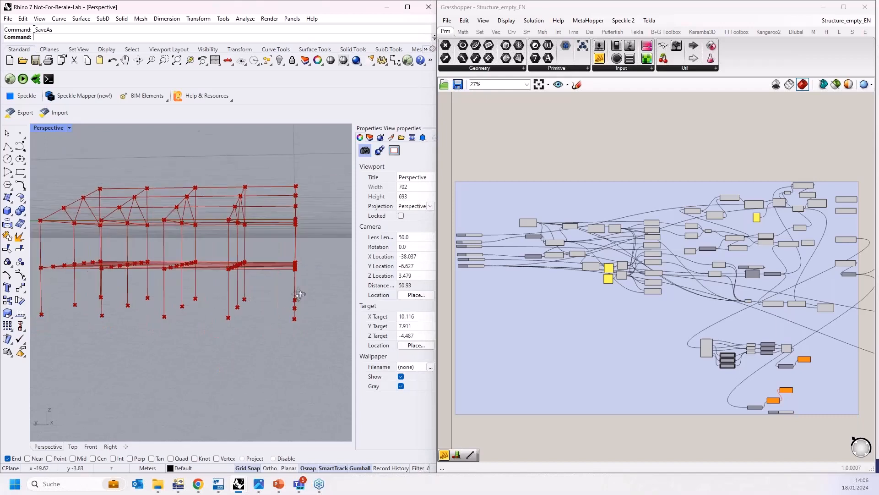
scroll(279, 283, "down", 2)
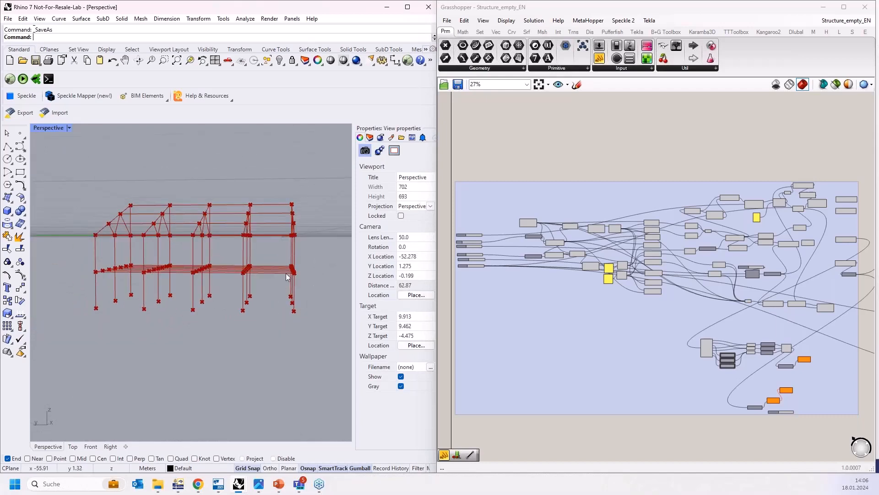
scroll(287, 276, "up", 2)
right_click_drag(301, 268, 308, 242)
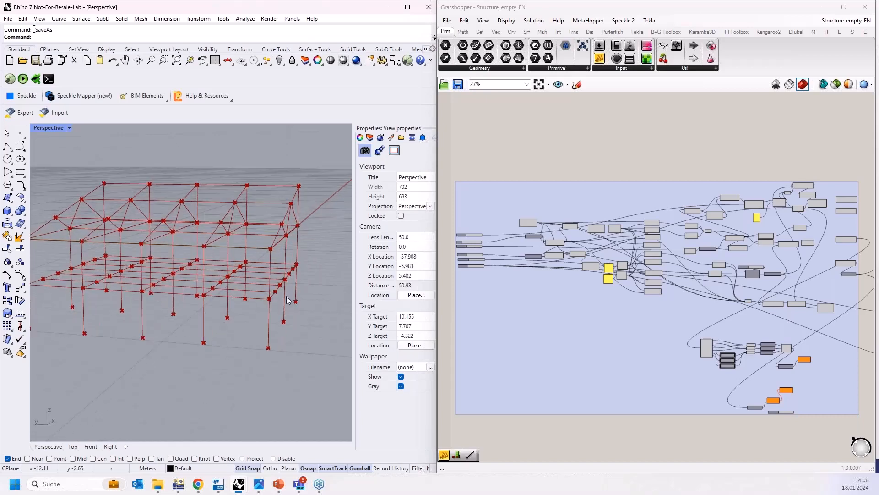
scroll(312, 233, "up", 10)
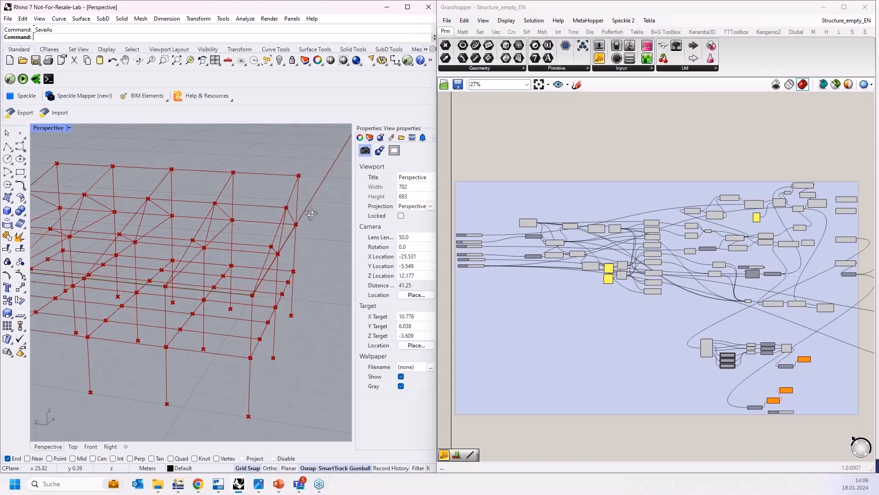
scroll(301, 207, "down", 2)
scroll(214, 155, "down", 2)
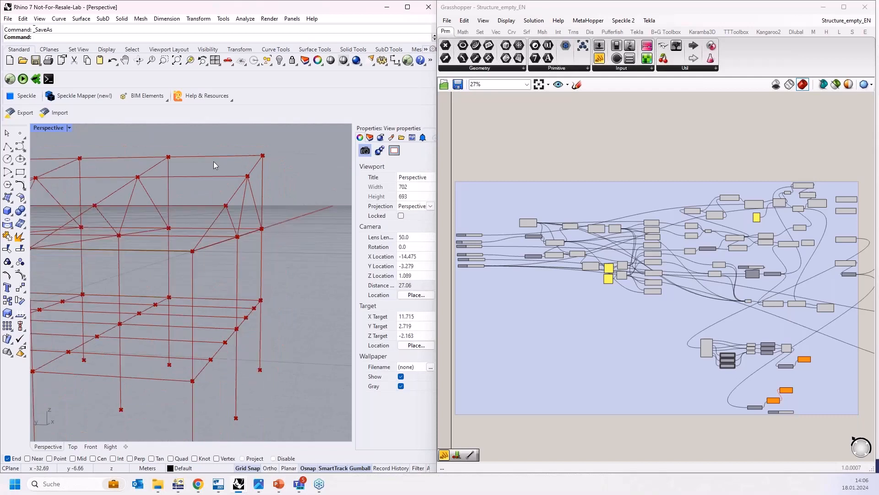
mouse_move(192, 159)
right_mouse_down()
mouse_move(197, 150)
mouse_move(196, 158)
right_mouse_up()
scroll(281, 213, "down", 5)
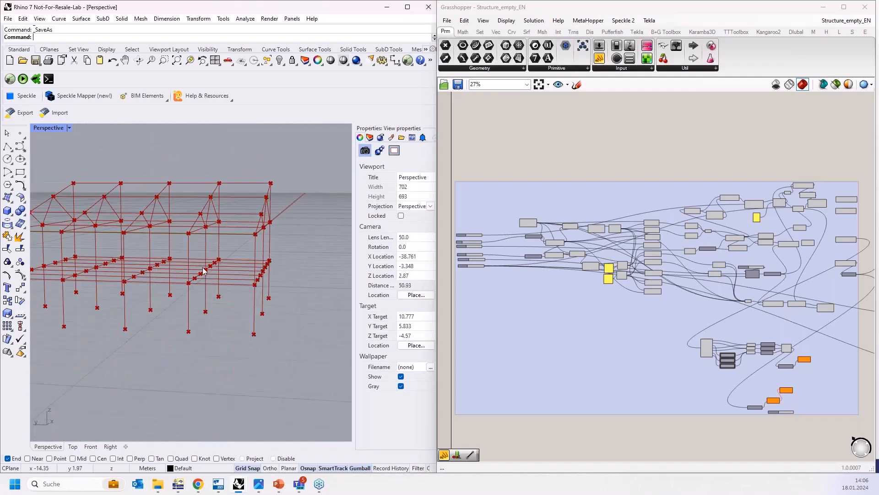
scroll(282, 259, "down", 1)
right_click_drag(282, 259, 278, 265)
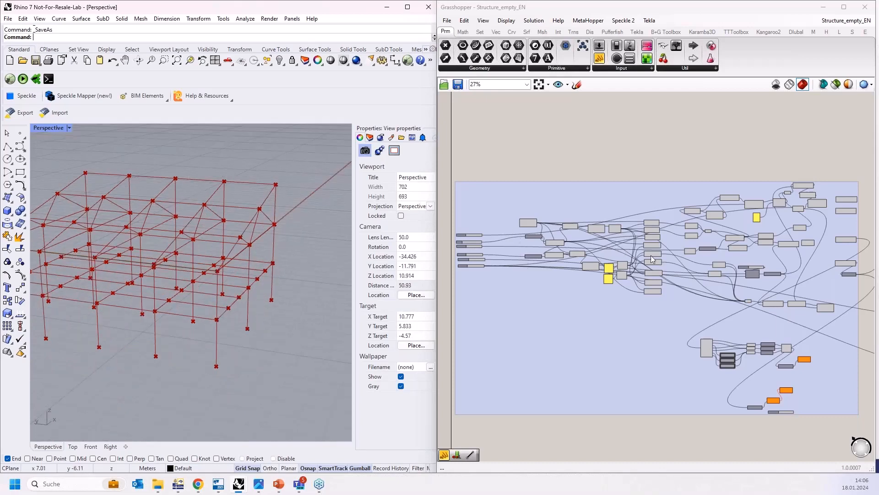
Step: Inspect the input sliders for Stage Beams, Length, Frame height, Roof height, Frame distance and Frame count
scroll(568, 246, "up", 5)
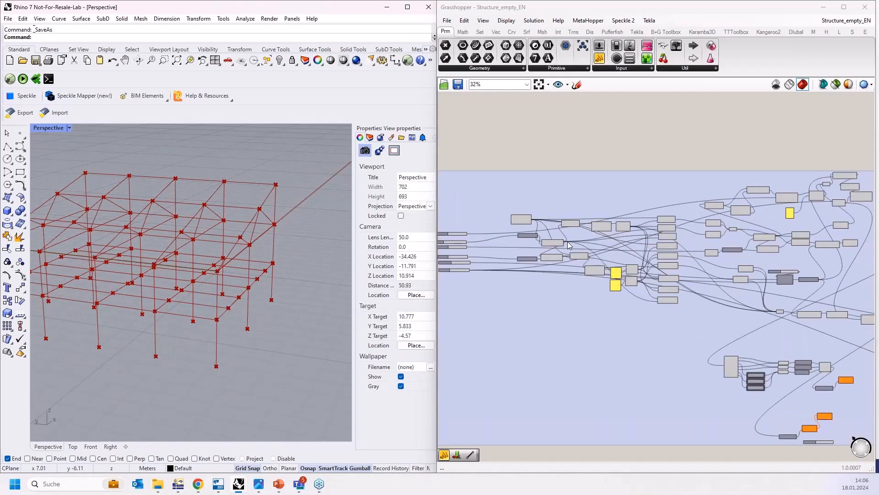
scroll(575, 250, "down", 6)
scroll(533, 246, "up", 10)
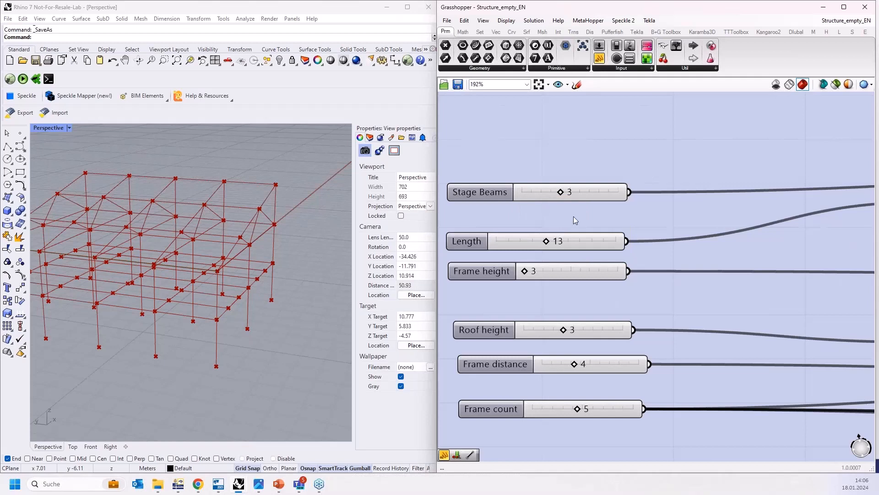
scroll(346, 208, "down", 2)
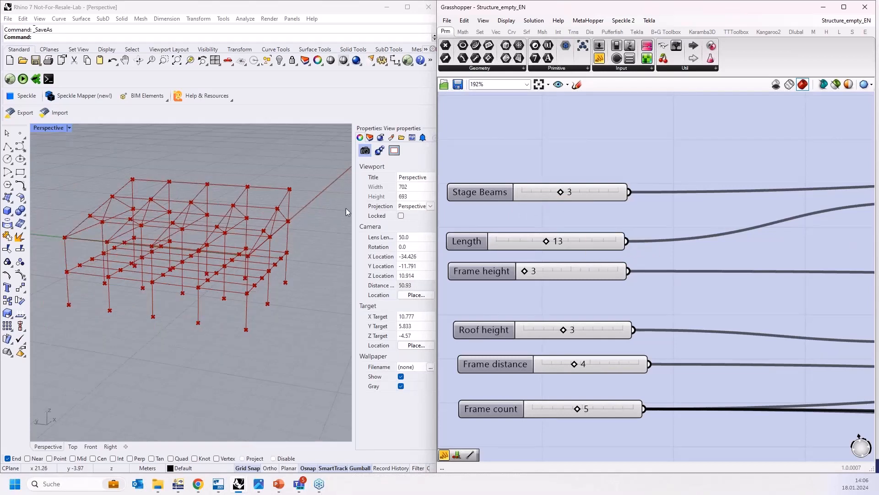
scroll(346, 209, "down", 4)
scroll(154, 235, "up", 2)
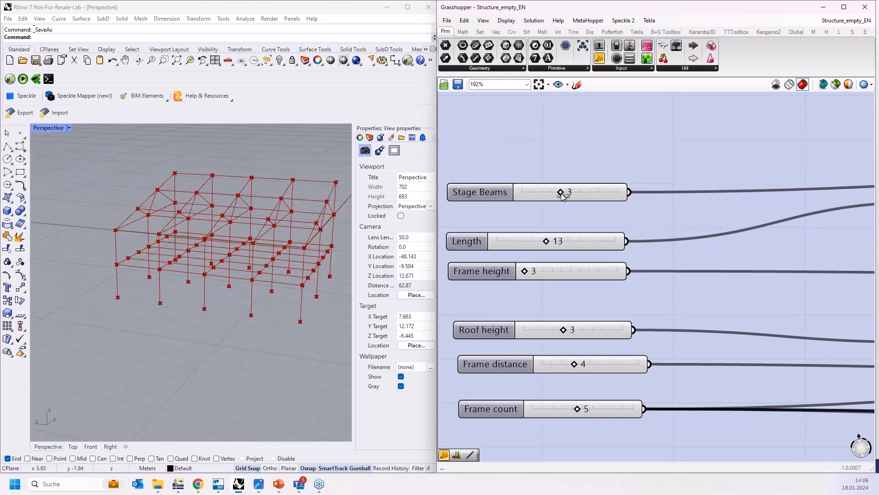
mouse_move(562, 193)
left_mouse_down()
mouse_move(591, 194)
mouse_move(525, 193)
mouse_move(555, 191)
left_mouse_up()
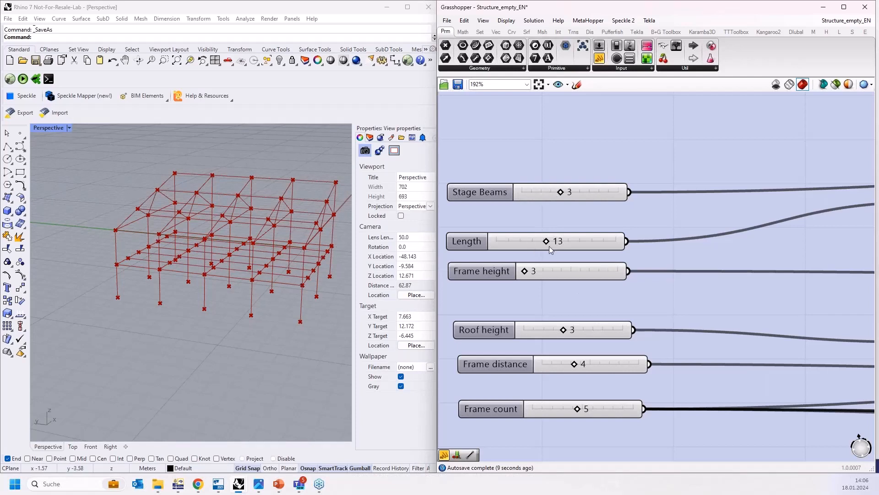
mouse_move(552, 242)
left_mouse_down()
mouse_move(562, 245)
mouse_move(546, 241)
left_mouse_up()
mouse_move(541, 273)
left_mouse_down()
mouse_move(567, 273)
mouse_move(532, 273)
left_mouse_up()
mouse_move(578, 406)
left_mouse_down()
mouse_move(608, 408)
mouse_move(579, 409)
left_mouse_up()
Step: Select the construct Point component to highlight its base point in the viewport
scroll(498, 342, "down", 5)
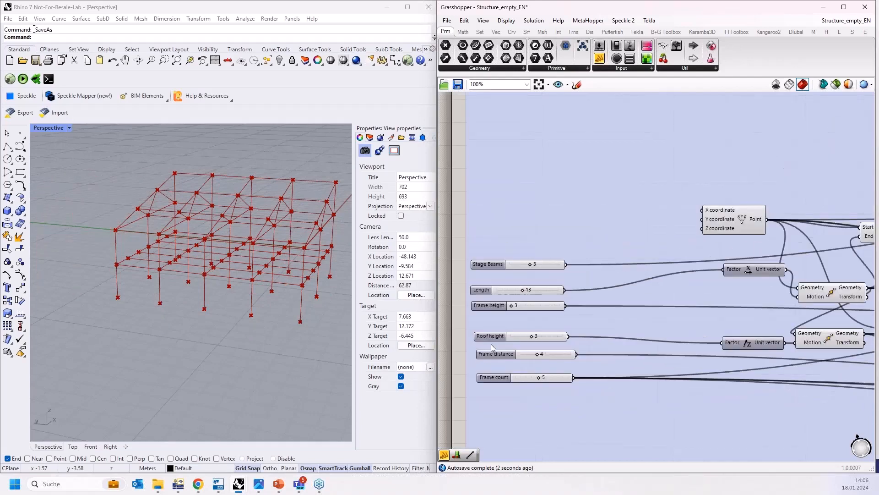
scroll(584, 313, "up", 3)
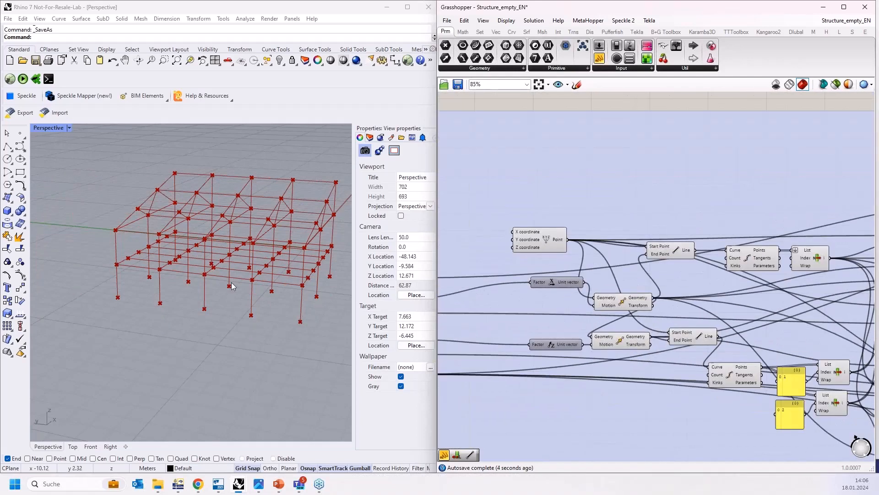
scroll(124, 282, "down", 1)
scroll(215, 257, "up", 3)
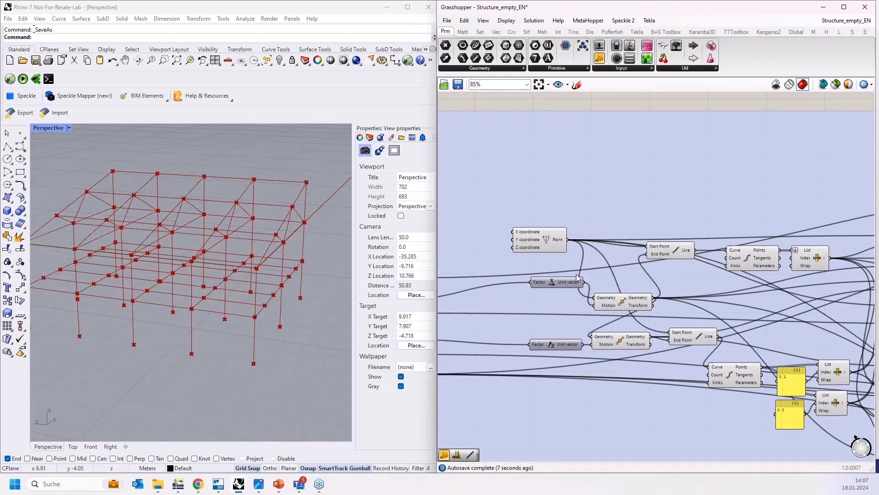
scroll(560, 260, "up", 3)
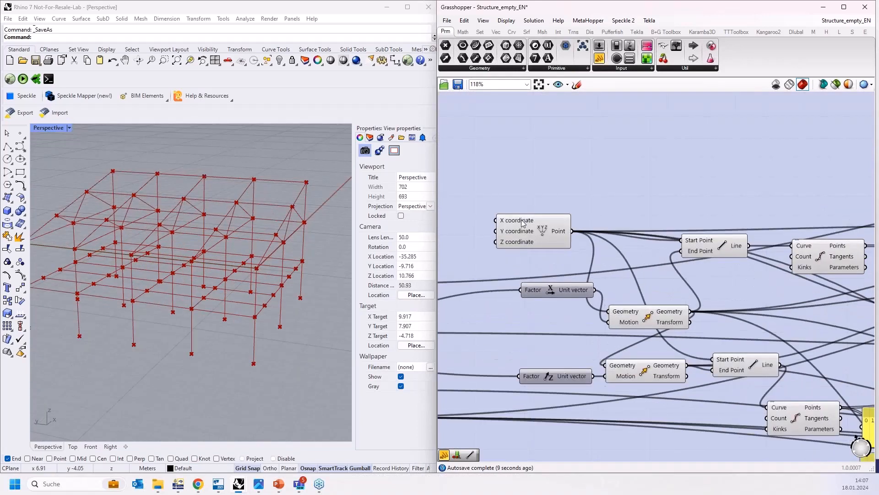
left_click(536, 235)
scroll(577, 240, "up", 1)
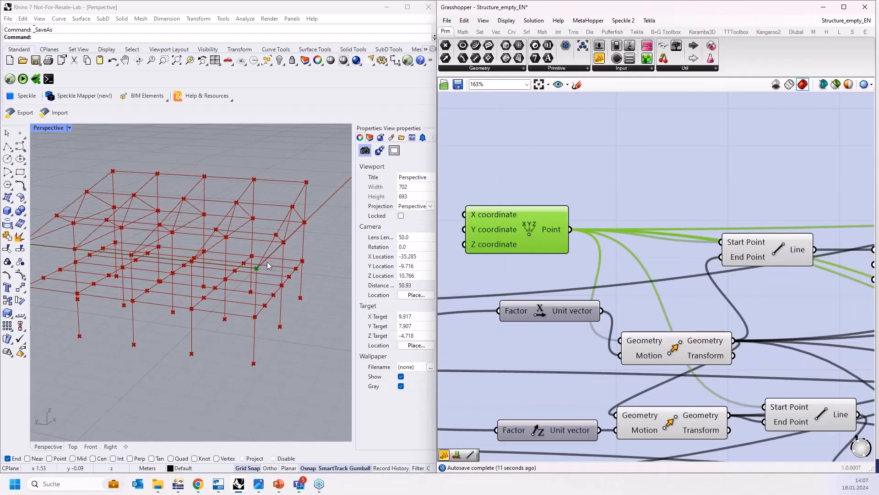
right_click_drag(268, 262, 265, 242)
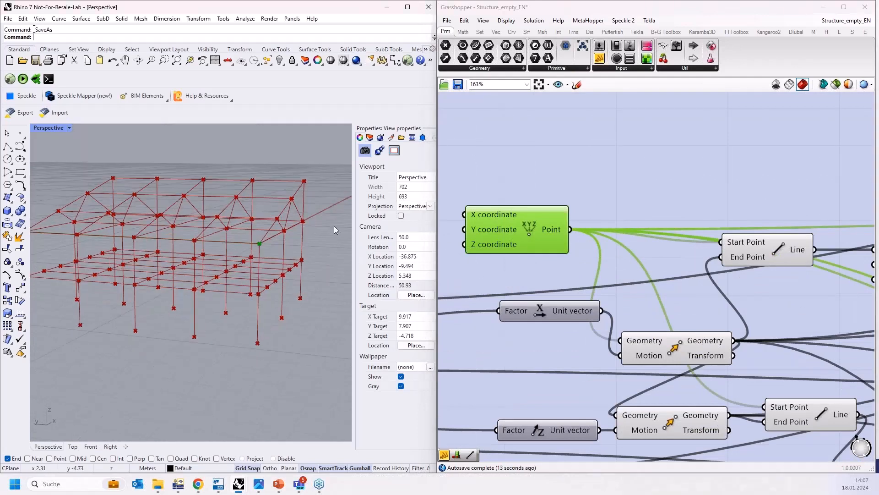
Step: Select the first Move, Line and Divide Curve components in turn to preview the eave beam geometry
scroll(631, 242, "down", 2)
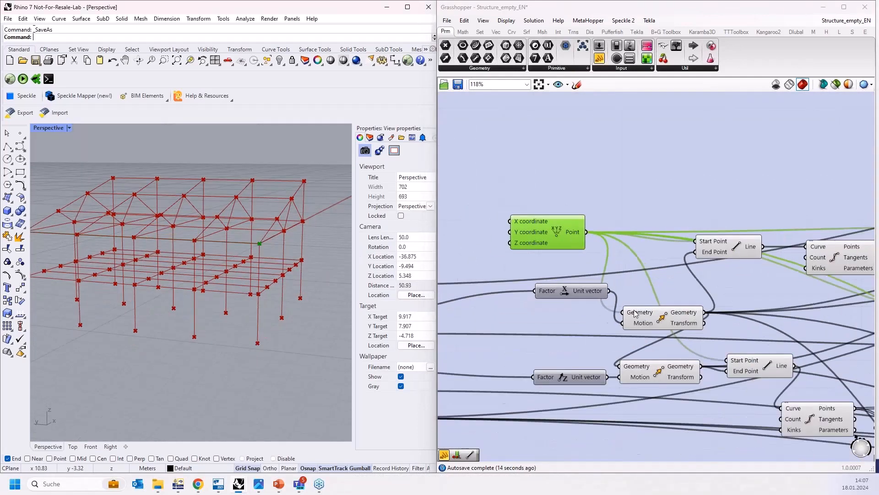
left_click(663, 319)
left_click(735, 250)
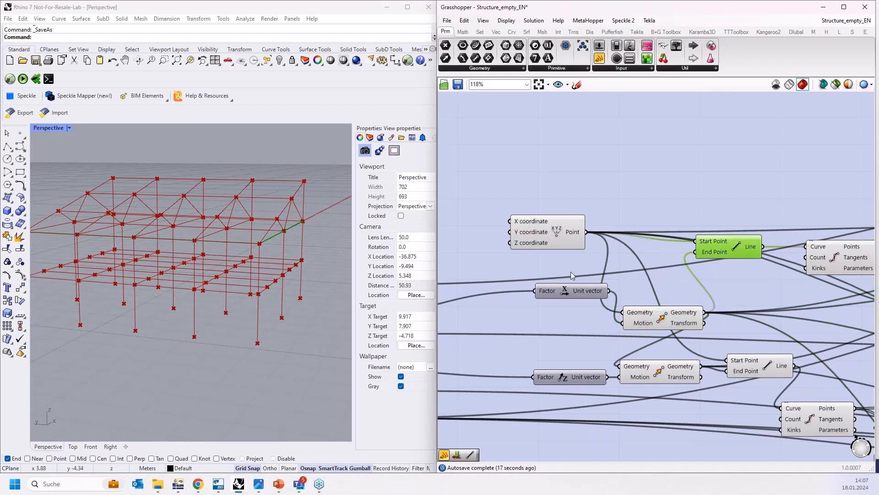
scroll(571, 271, "down", 1)
scroll(737, 264, "up", 1)
scroll(736, 260, "up", 1)
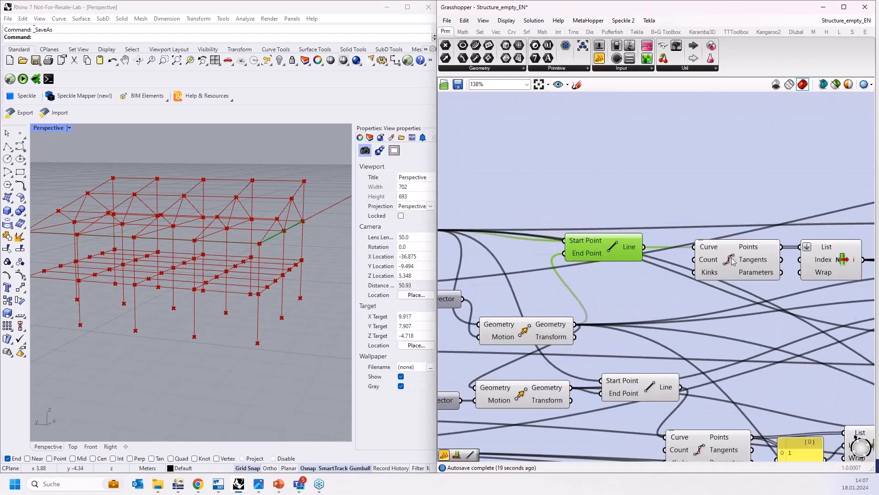
left_click(731, 260)
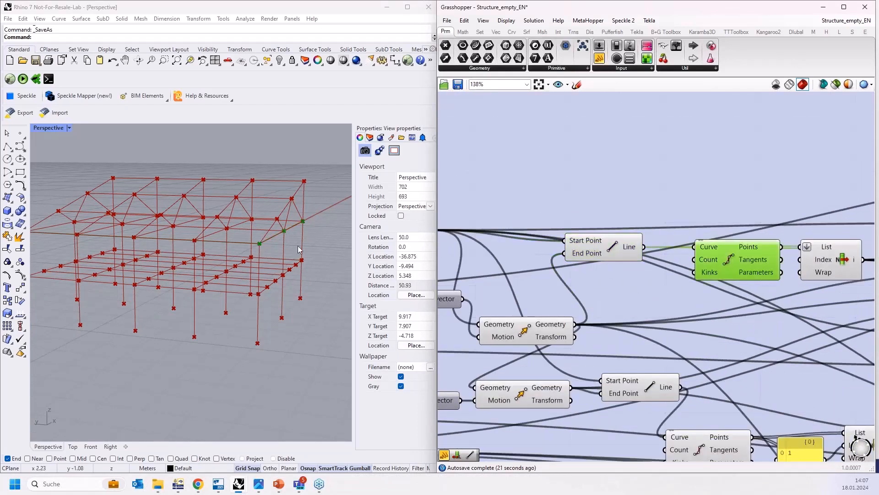
Step: Select the second Move, Line and Divide Curve components in turn to preview the roof rafter geometry
scroll(701, 280, "down", 2)
left_click(560, 363)
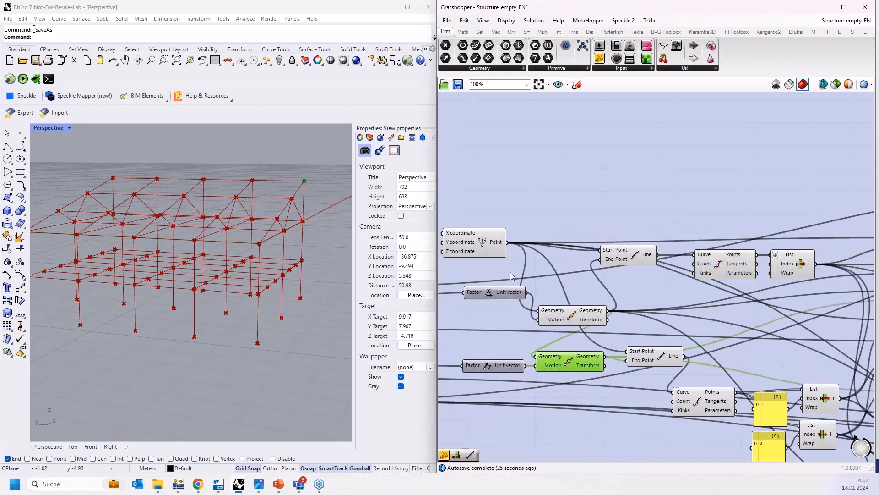
left_click(673, 358)
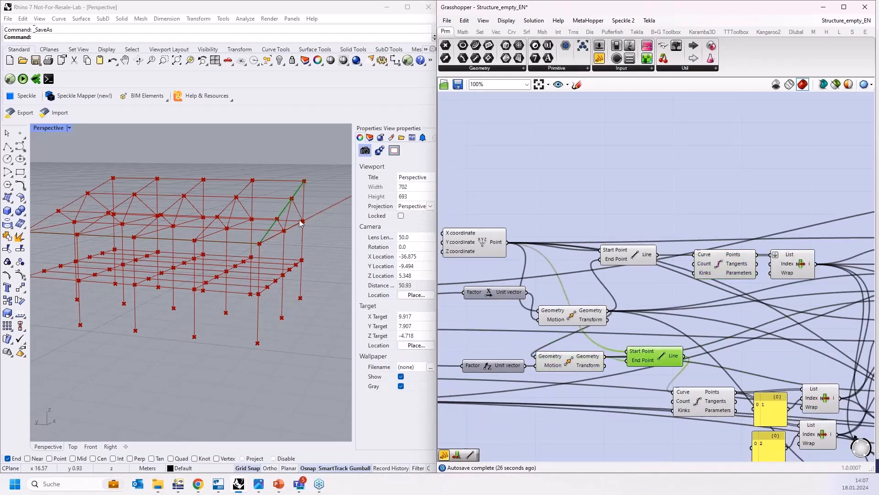
left_click(718, 406)
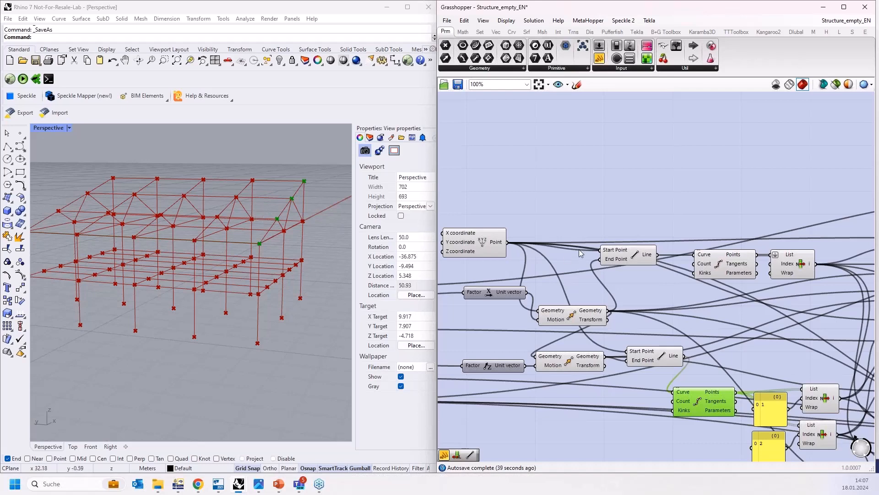
Step: Select the whole group of truss Line components to preview the roof truss members
scroll(535, 191, "down", 2)
right_click_drag(733, 198, 511, 142)
right_click_drag(569, 141, 552, 167)
scroll(552, 167, "down", 1)
left_click_drag(547, 103, 630, 384)
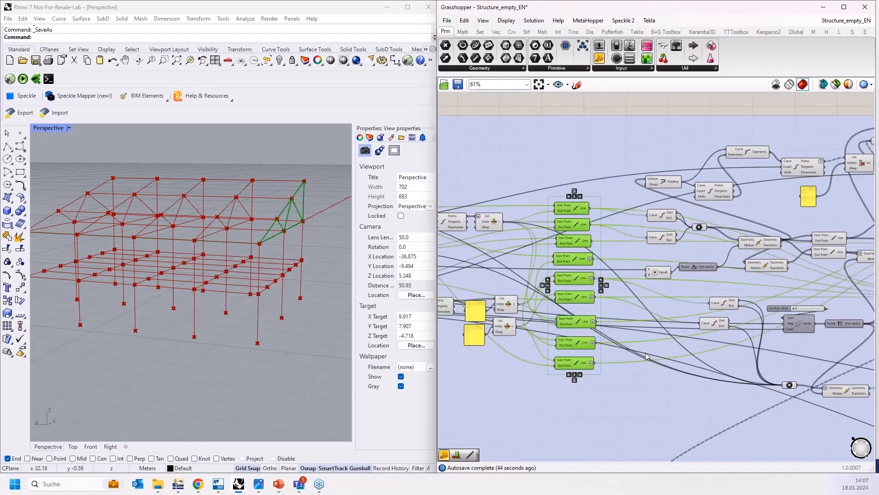
Step: Select the column Line components and the Polyline component, and examine the highlighted end frame in the viewport
right_click_drag(694, 320, 553, 325)
scroll(569, 236, "up", 1)
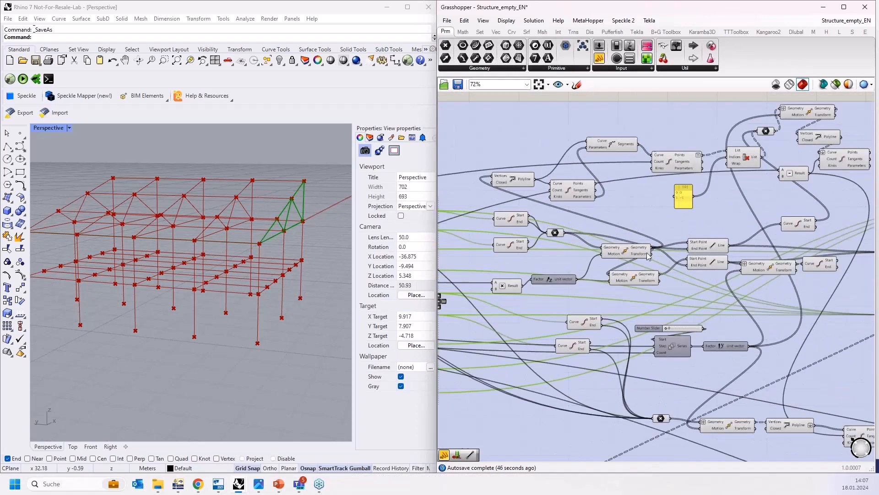
left_click(712, 246, "shift")
left_click(705, 261, "shift")
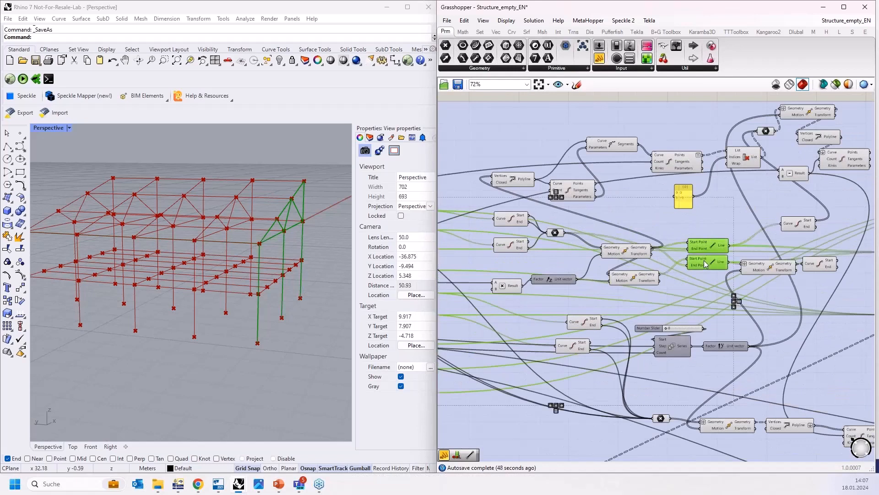
left_click(519, 184, "shift")
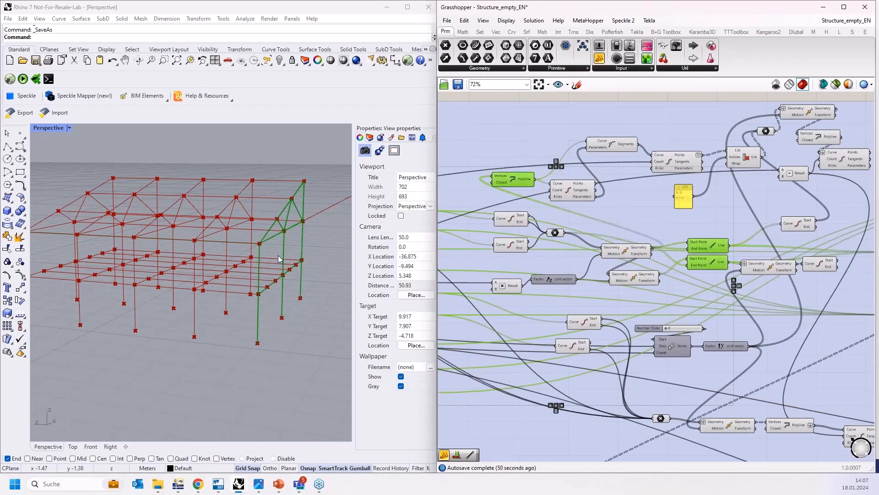
right_click_drag(284, 268, 346, 257)
scroll(346, 257, "up", 4)
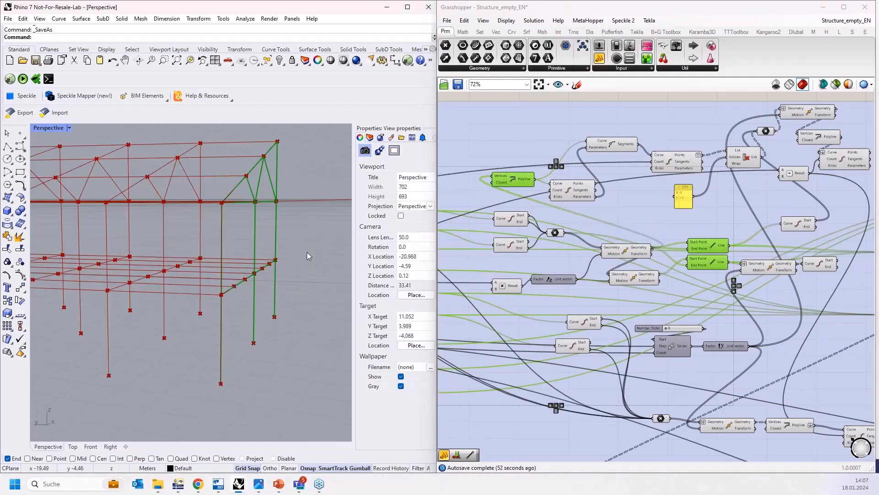
scroll(297, 256, "down", 2)
right_click_drag(245, 200, 283, 309)
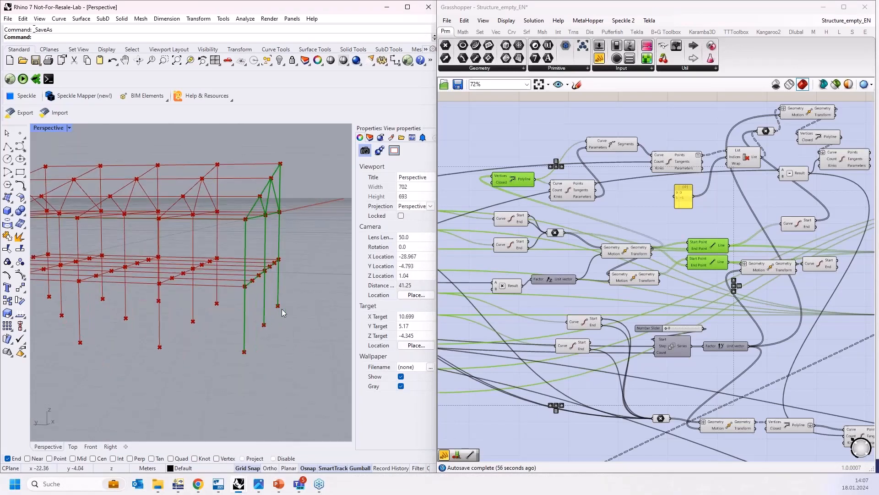
Step: Orbit and zoom the viewport to examine the highlighted end frame from several angles
scroll(251, 228, "down", 2)
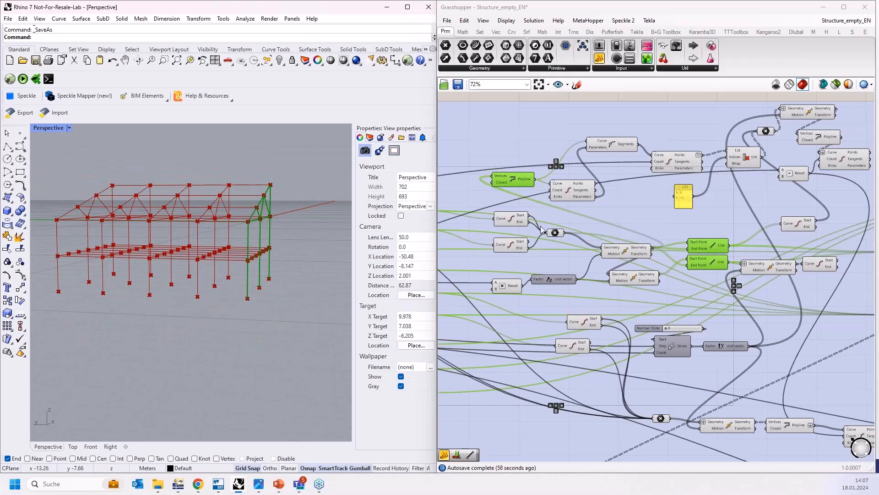
right_click_drag(234, 262, 171, 293)
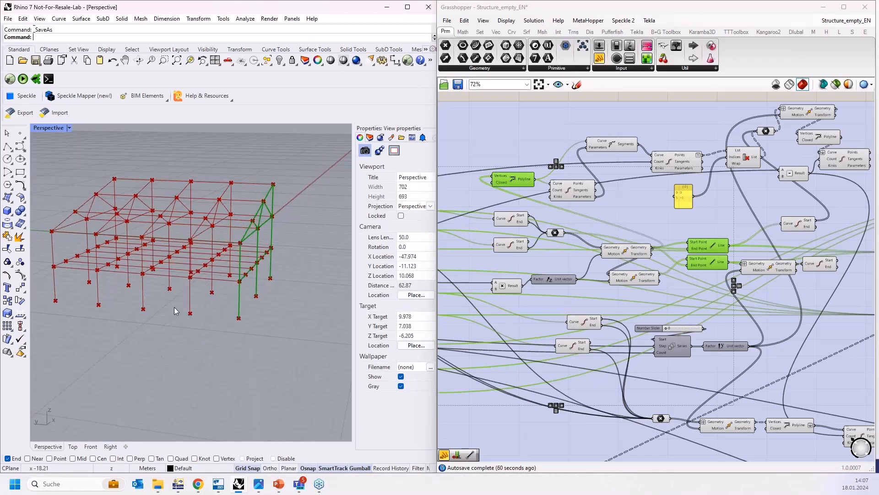
scroll(556, 266, "down", 3)
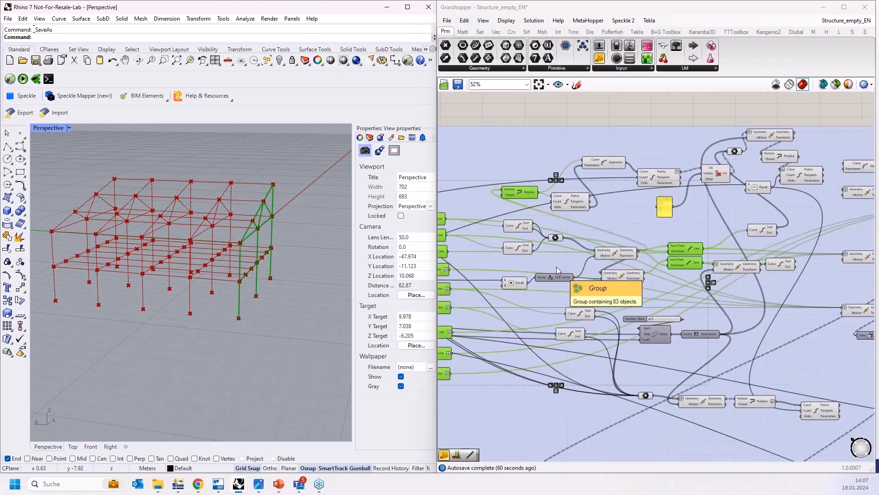
scroll(585, 243, "up", 3)
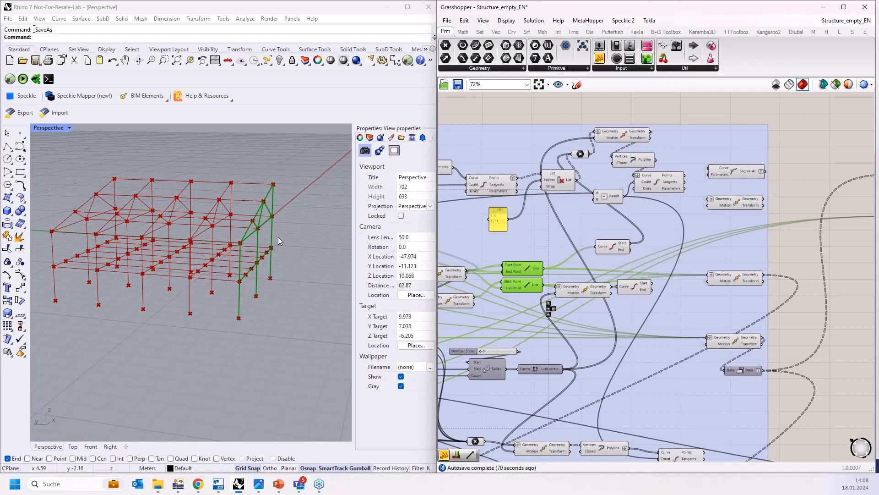
mouse_move(279, 237)
right_mouse_down()
mouse_move(295, 235)
mouse_move(264, 243)
right_mouse_up()
scroll(264, 242, "up", 2)
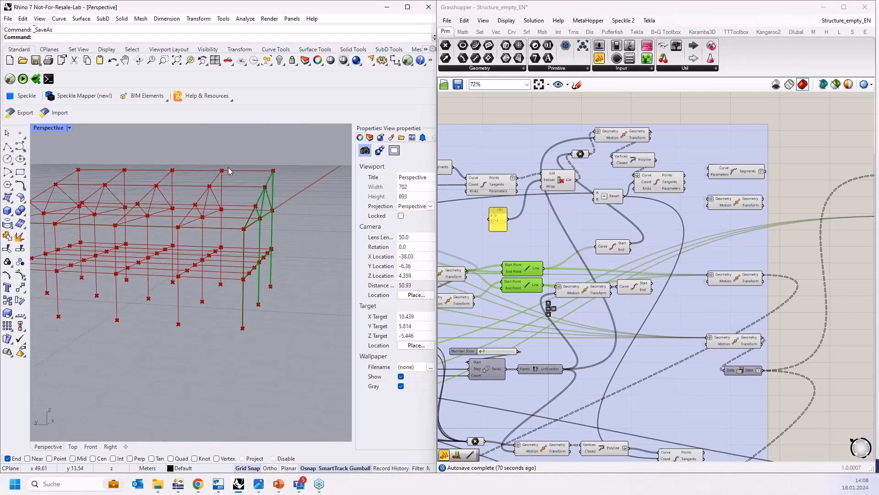
right_click_drag(266, 300, 272, 293)
scroll(270, 216, "up", 5)
scroll(270, 226, "down", 3)
scroll(270, 226, "down", 2)
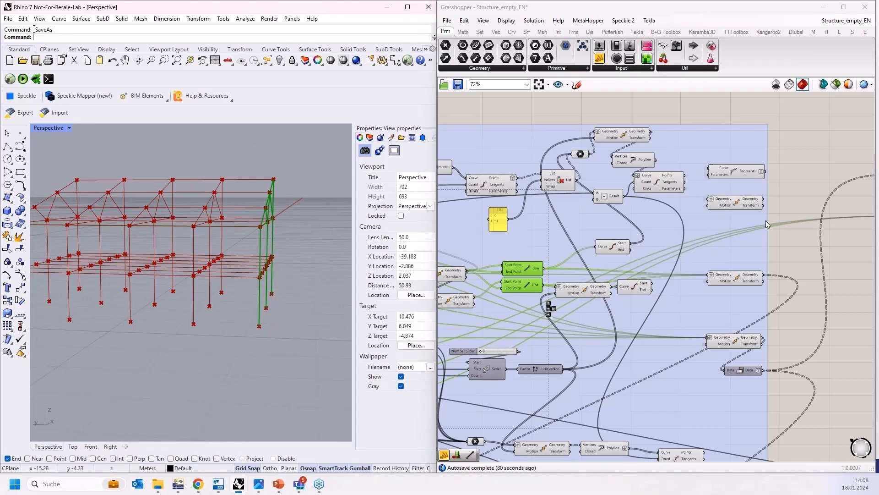
Step: Browse the Move components beside the labelled output group and orbit the viewport around the frame
scroll(776, 204, "up", 3)
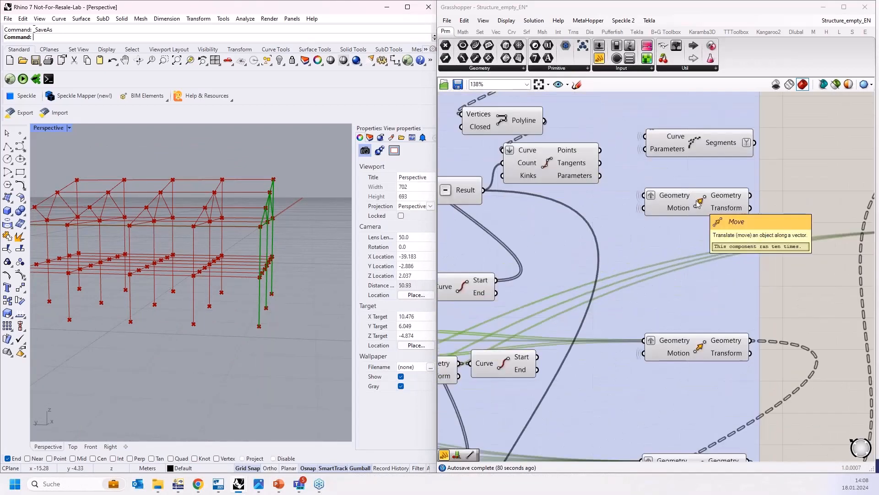
scroll(698, 203, "down", 3)
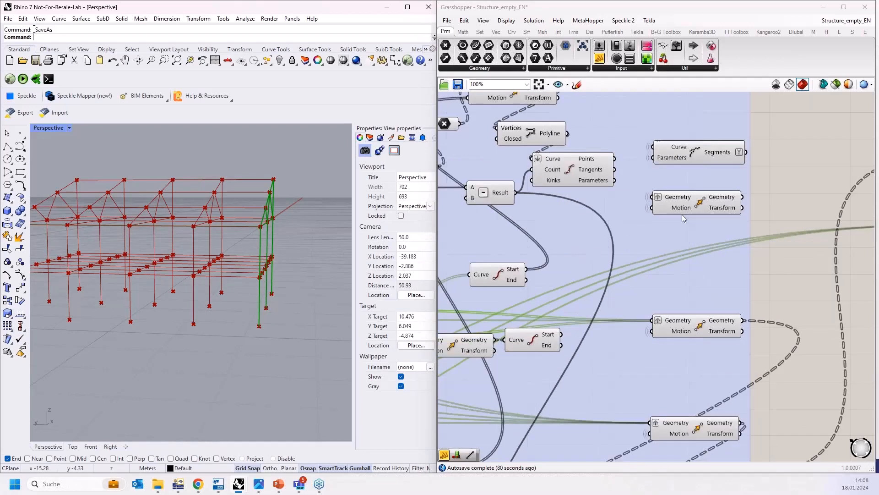
right_click_drag(698, 203, 642, 213)
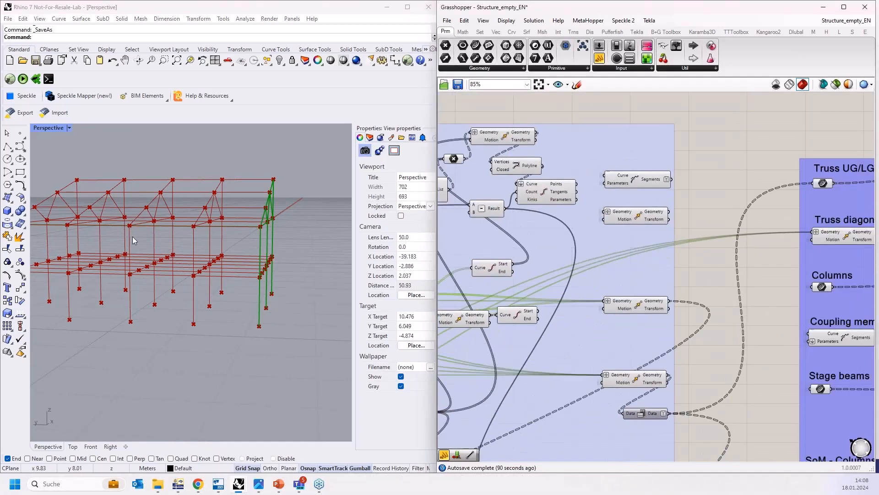
scroll(675, 205, "up", 2)
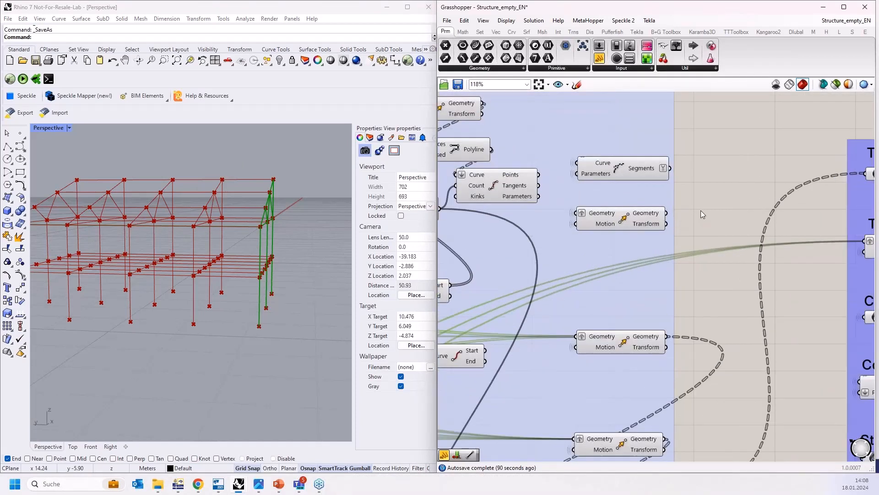
scroll(551, 230, "down", 3)
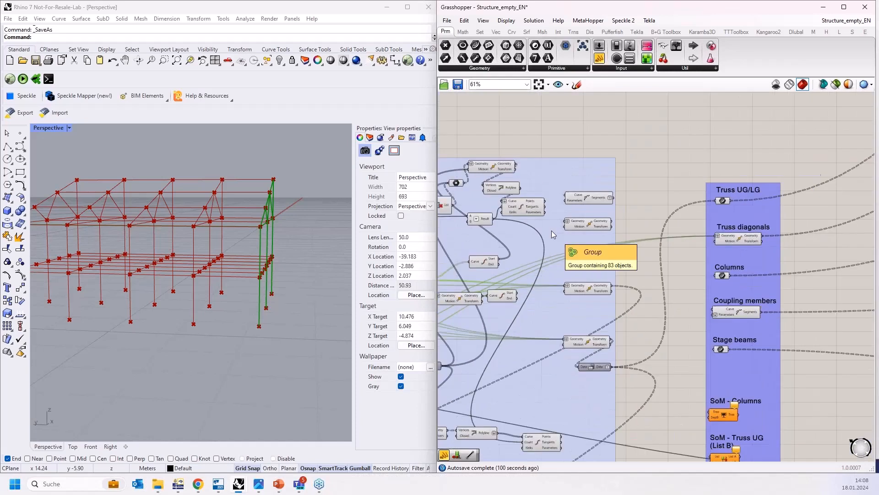
right_click_drag(268, 233, 270, 222)
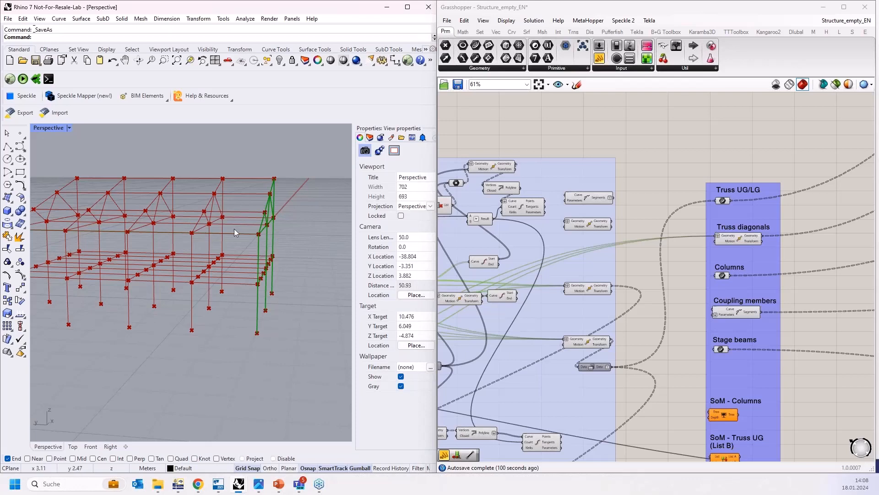
scroll(253, 235, "up", 3)
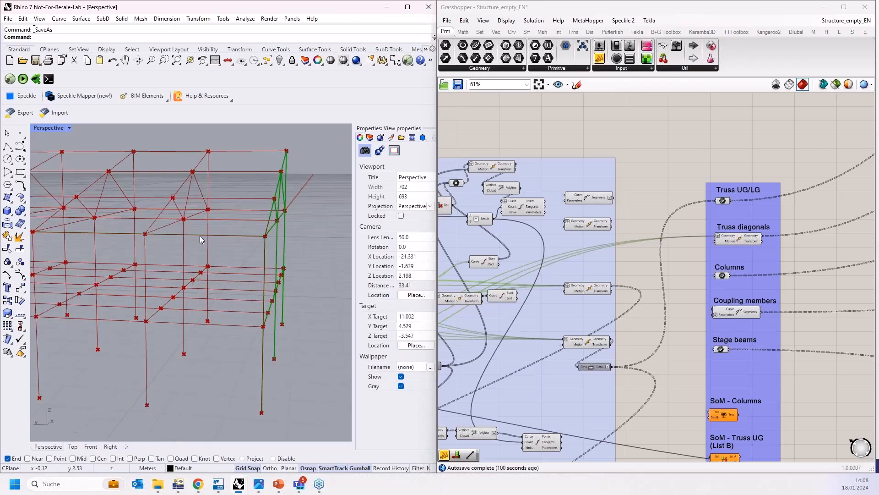
scroll(259, 236, "down", 2)
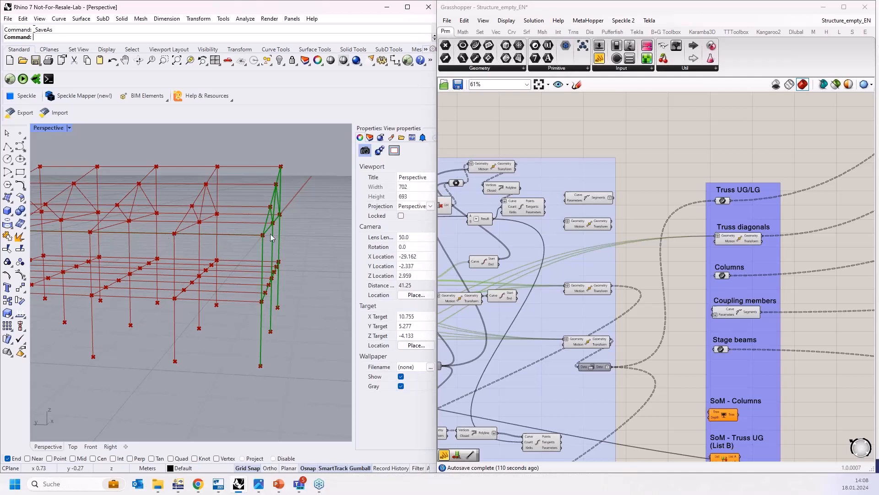
right_click_drag(270, 234, 226, 210)
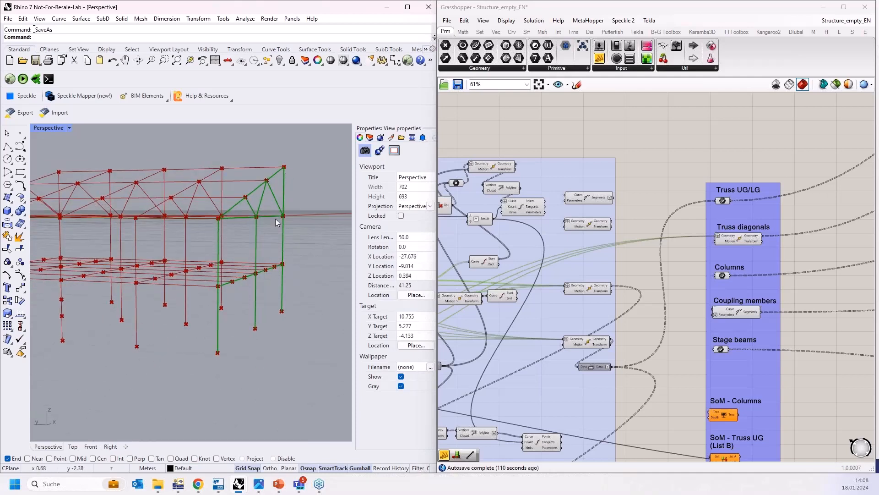
Step: Select the three Move components in turn to preview the floor-level beams, the columns and the roof truss diagonals
scroll(604, 221, "up", 2)
scroll(604, 221, "up", 1)
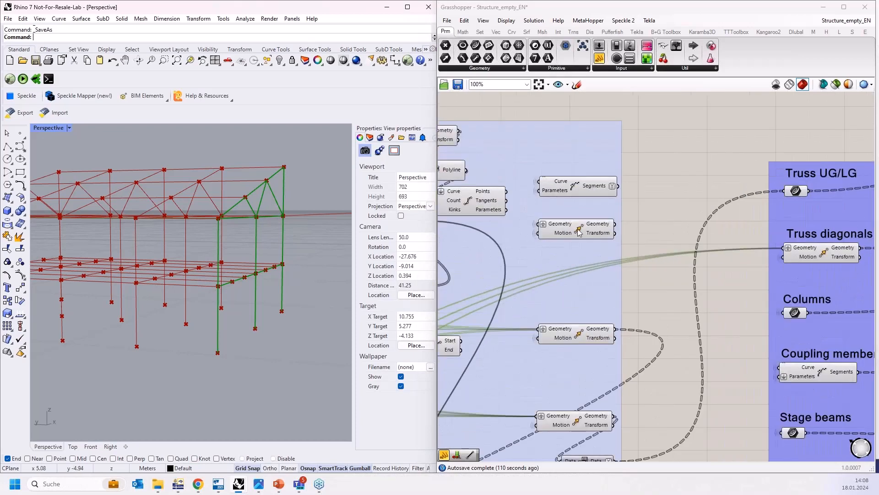
left_click(598, 227)
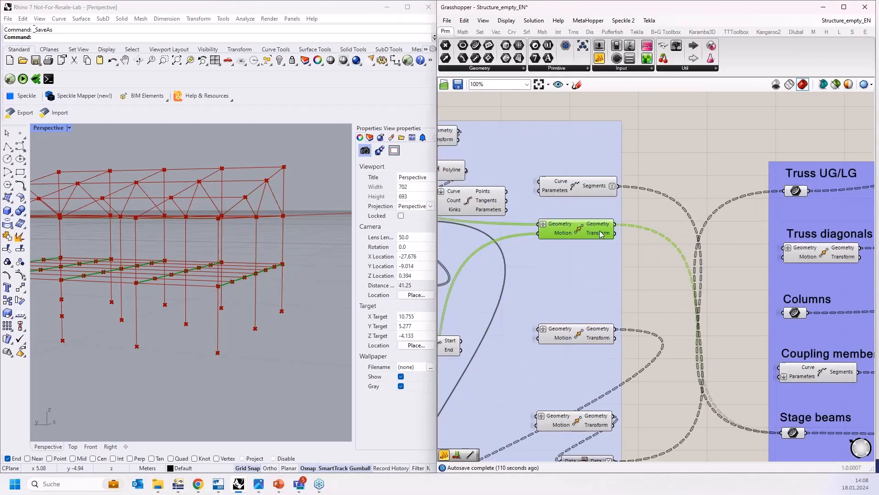
mouse_move(603, 224)
scroll(634, 226, "down", 2)
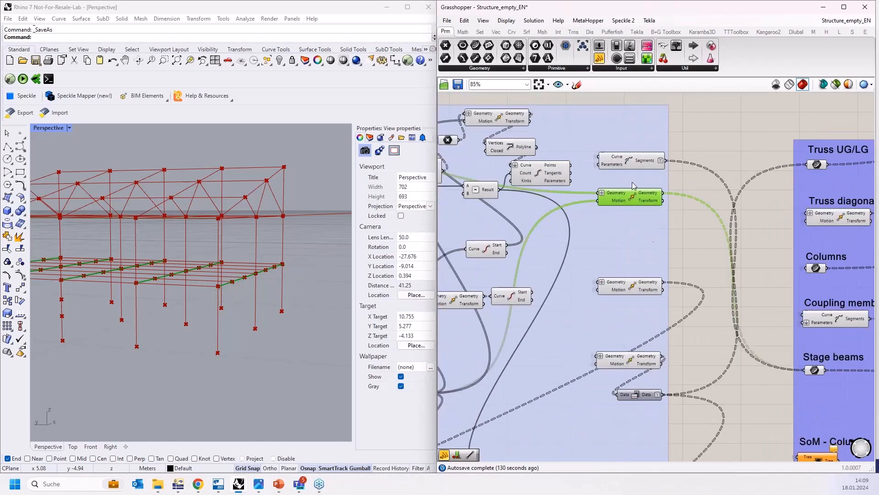
scroll(639, 197, "up", 1)
scroll(606, 212, "up", 1)
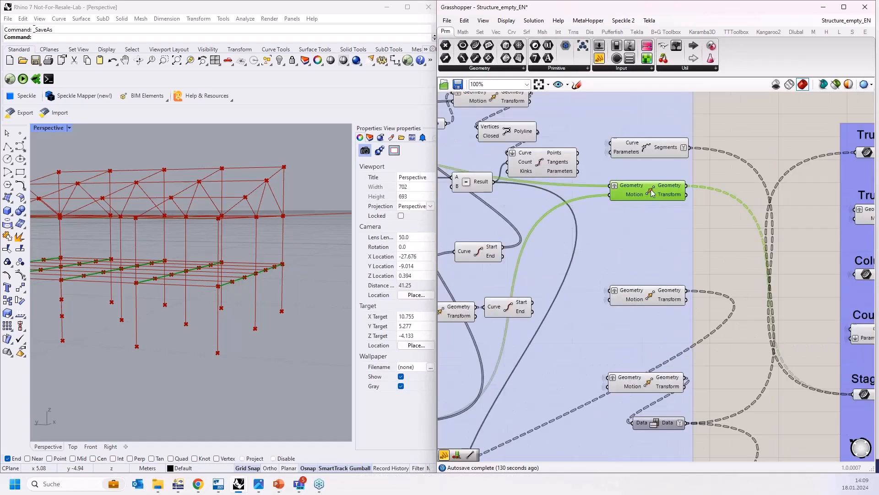
right_click_drag(256, 230, 288, 263)
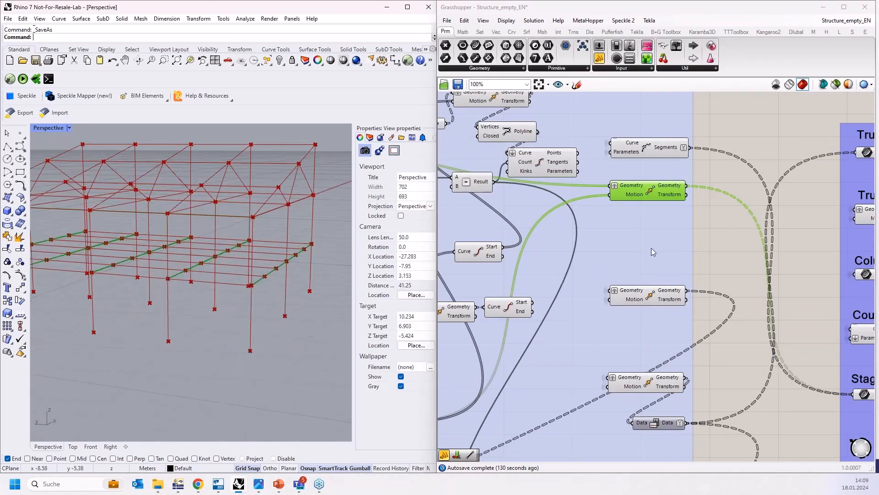
left_click(653, 298)
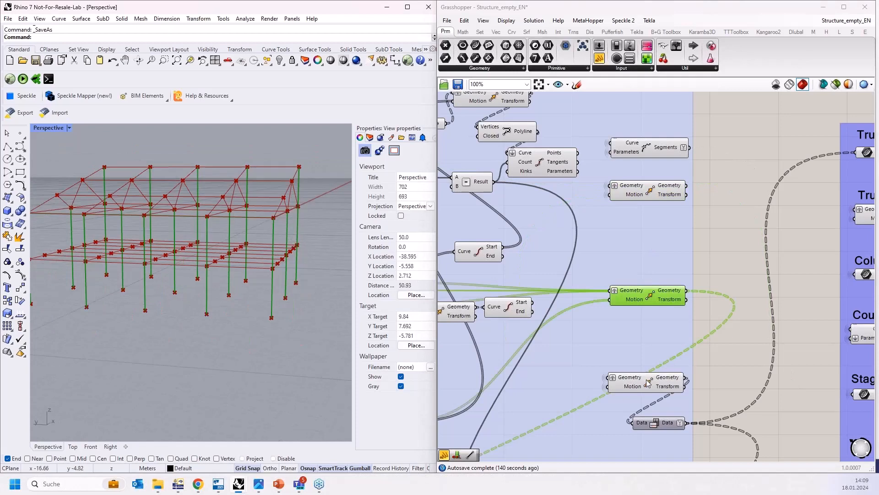
left_click(648, 383)
Step: Select the Truss UG/LG, Truss diagonals, Columns, Coupling members and Stage beams outputs in turn to preview each member set
scroll(538, 259, "down", 3)
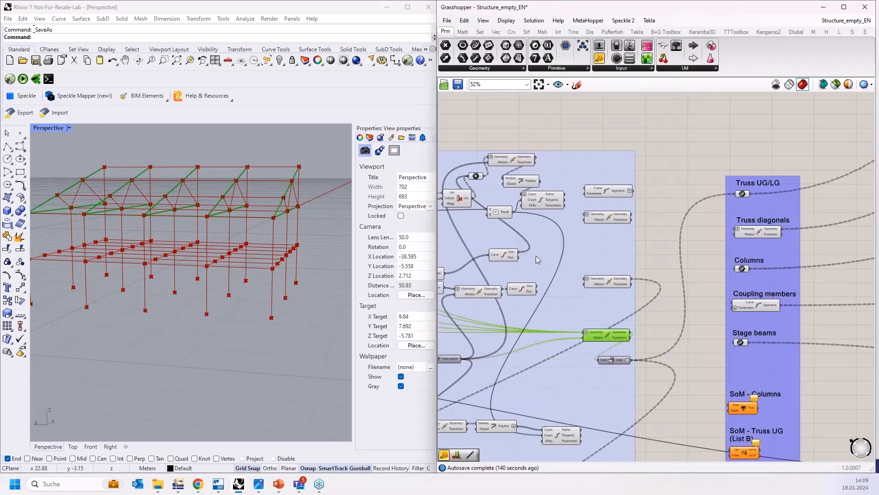
scroll(805, 314, "up", 2)
right_click_drag(804, 315, 719, 310)
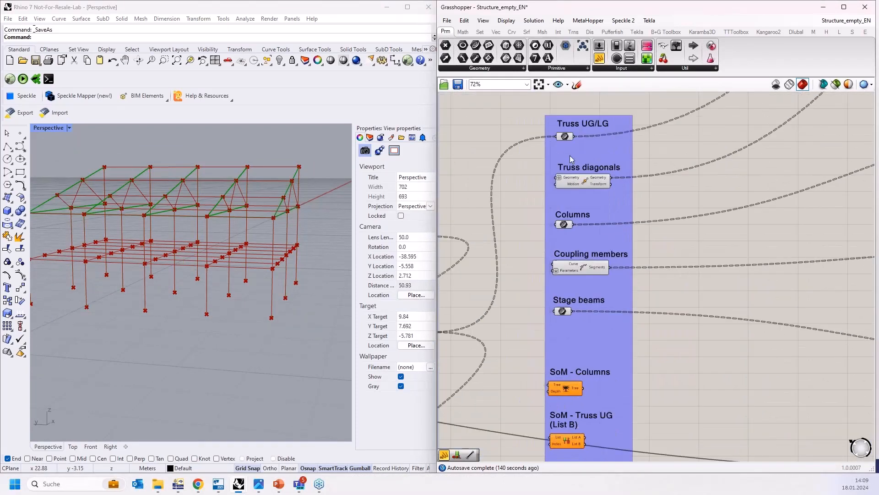
scroll(582, 137, "up", 2)
left_click(561, 139)
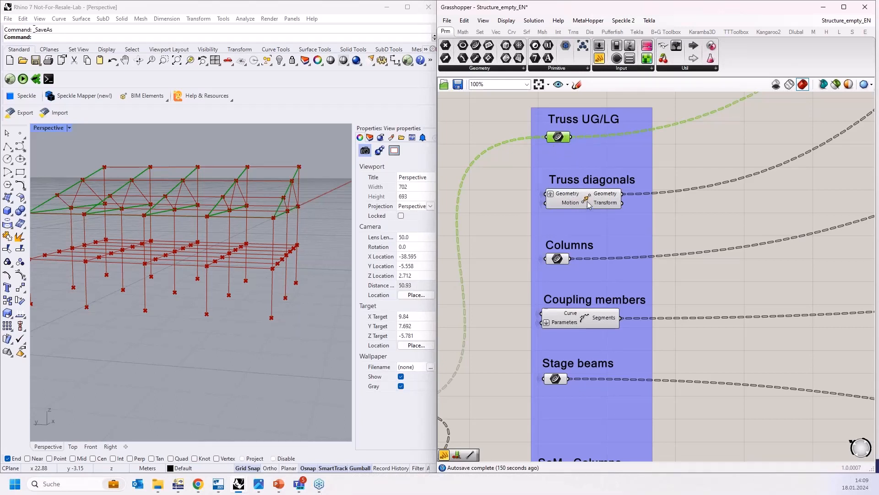
scroll(584, 164, "down", 2)
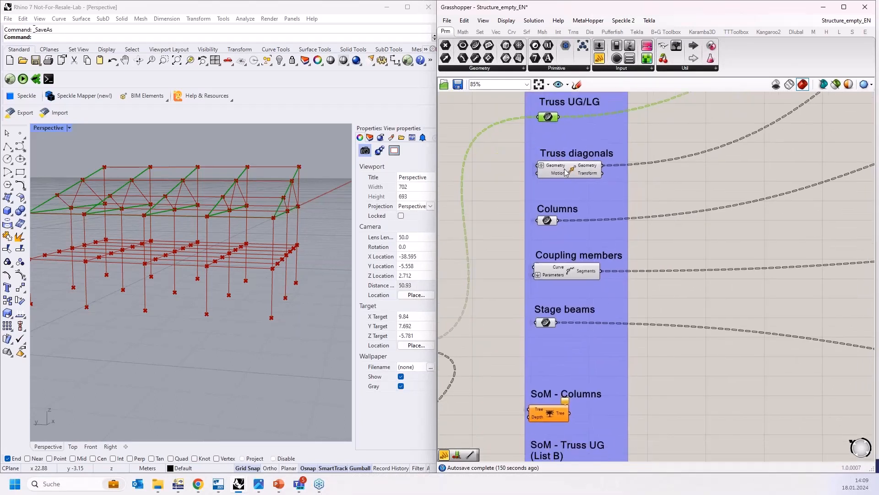
left_click(567, 172)
left_click(547, 220)
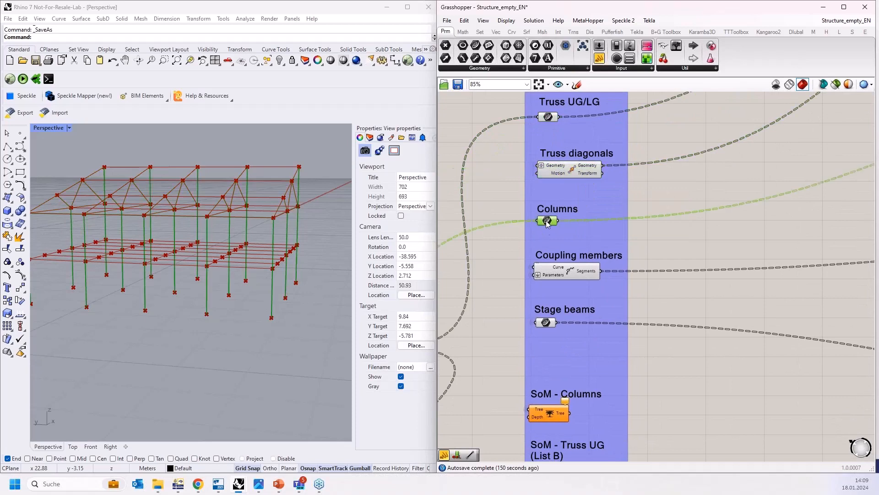
left_click(568, 274)
left_click(545, 323)
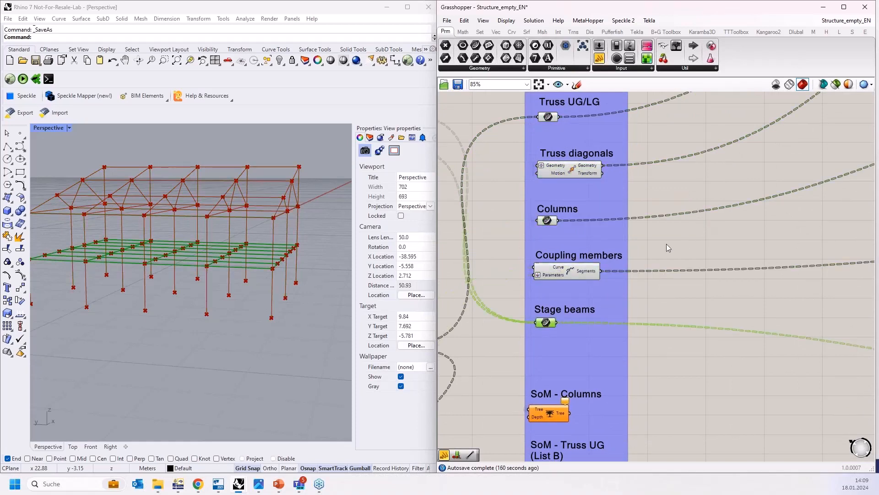
Step: Select the Support Nodes output to preview the column base nodes, then clear the selection
right_click_drag(667, 232, 657, 144)
right_click_drag(613, 212, 629, 64)
scroll(545, 309, "up", 5)
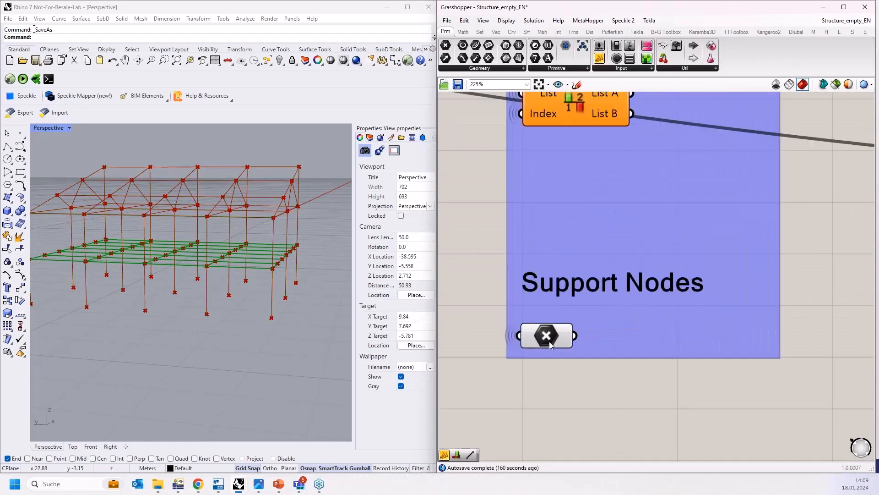
scroll(549, 344, "up", 2)
left_click(547, 343)
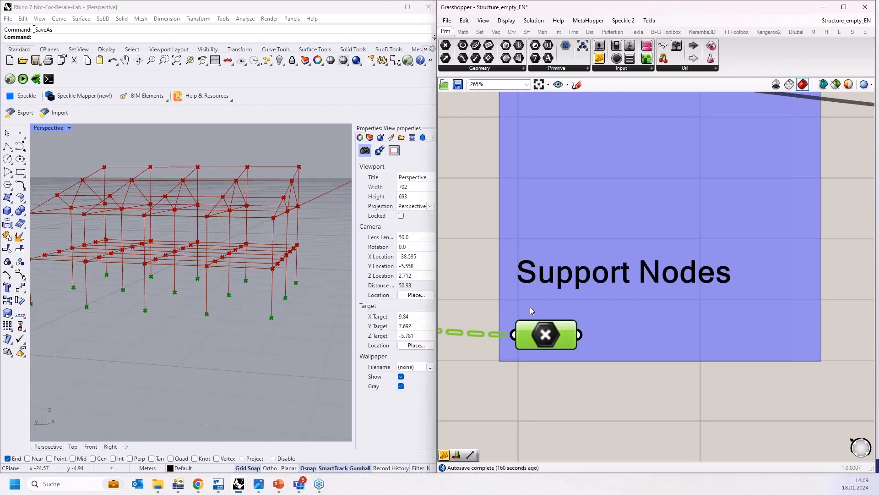
scroll(530, 309, "down", 7)
left_click(481, 316)
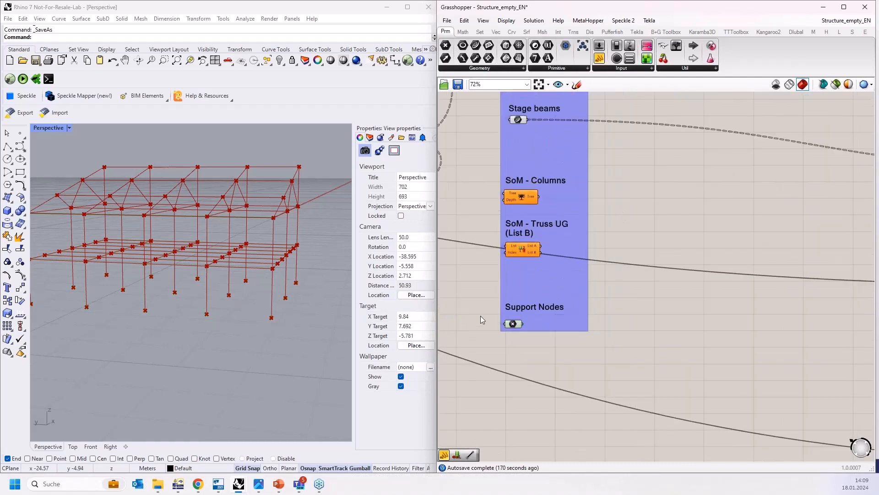
Step: Pan across the canvas to the Materials & Sections group and examine its value lists
right_click_drag(610, 314, 674, 360)
scroll(671, 360, "down", 2)
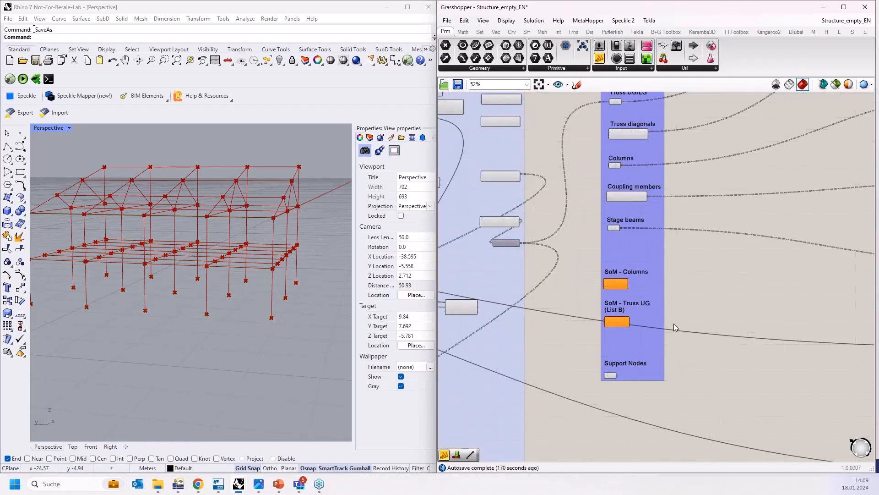
right_click_drag(719, 286, 661, 350)
scroll(661, 351, "down", 3)
right_click_drag(861, 219, 742, 237)
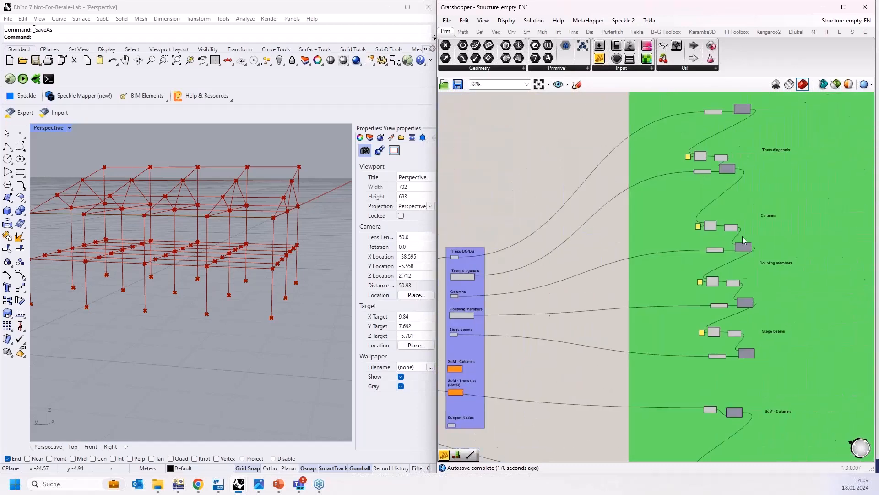
right_click_drag(727, 197, 784, 223)
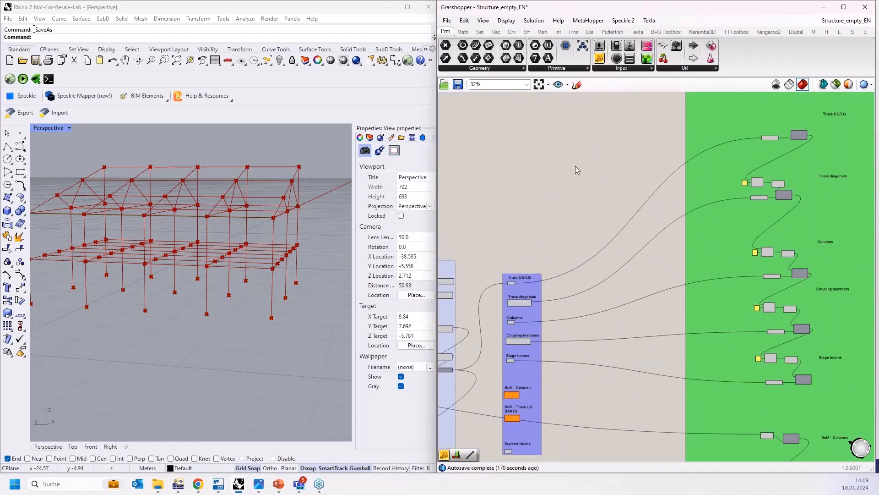
right_click_drag(575, 166, 499, 286)
right_click_drag(578, 155, 443, 197)
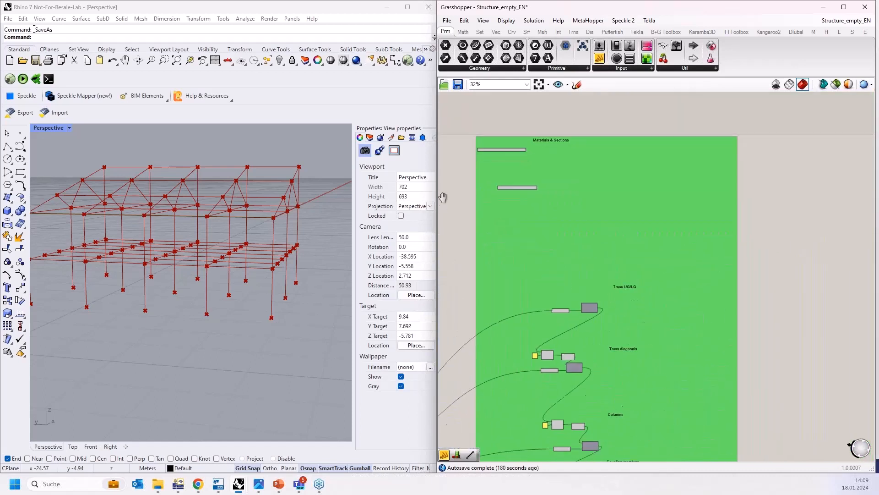
scroll(485, 139, "up", 5)
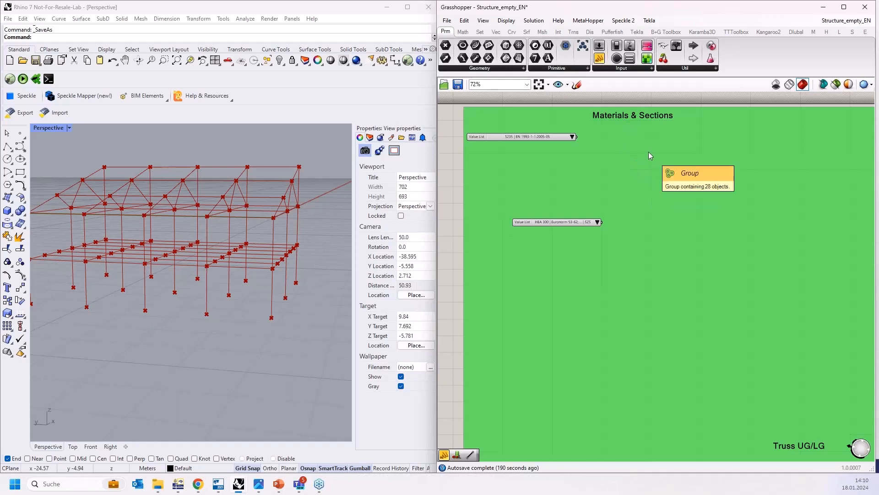
Step: Show the Dlubal component tab, then browse the RFEM 6.05 installation's tools folder to the RhinoPlugin installer and close the folder window
left_click(796, 32)
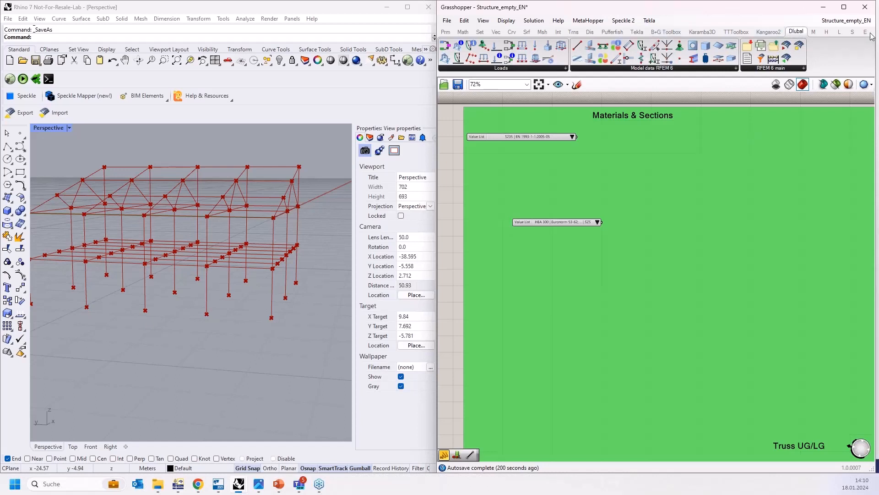
key("alt+Tab")
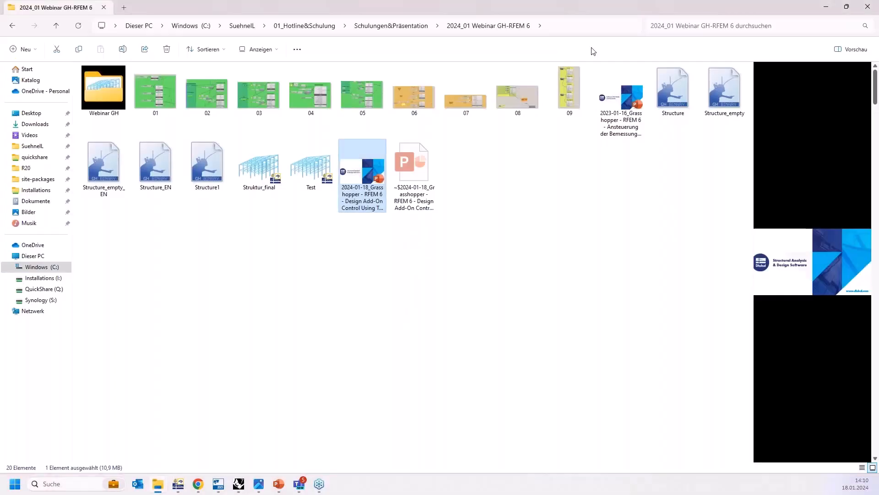
left_click_drag(587, 12, 545, 1)
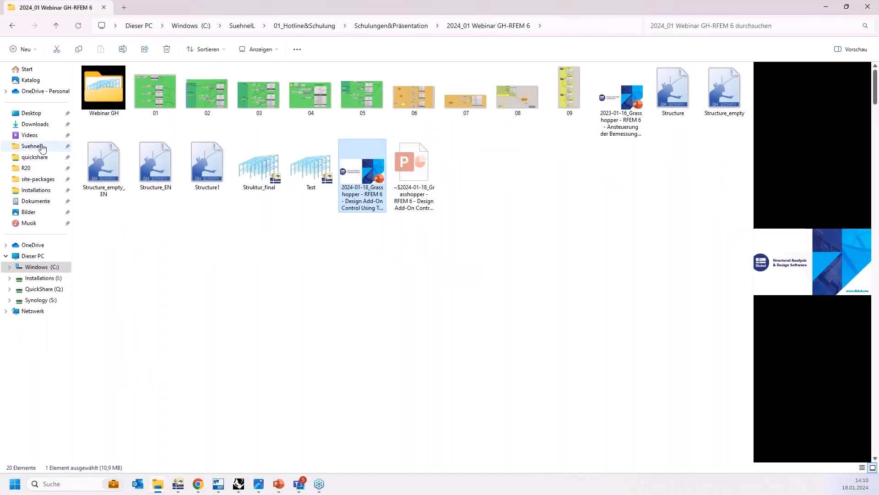
left_click(41, 267)
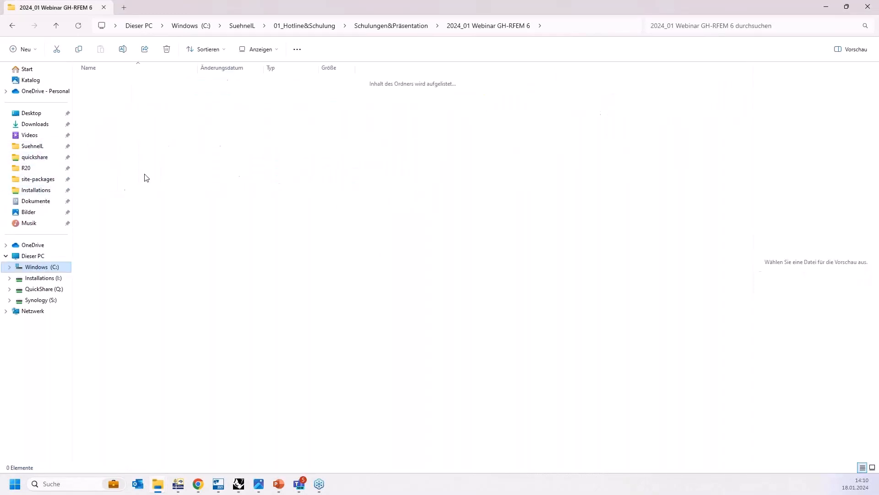
double_click(122, 151)
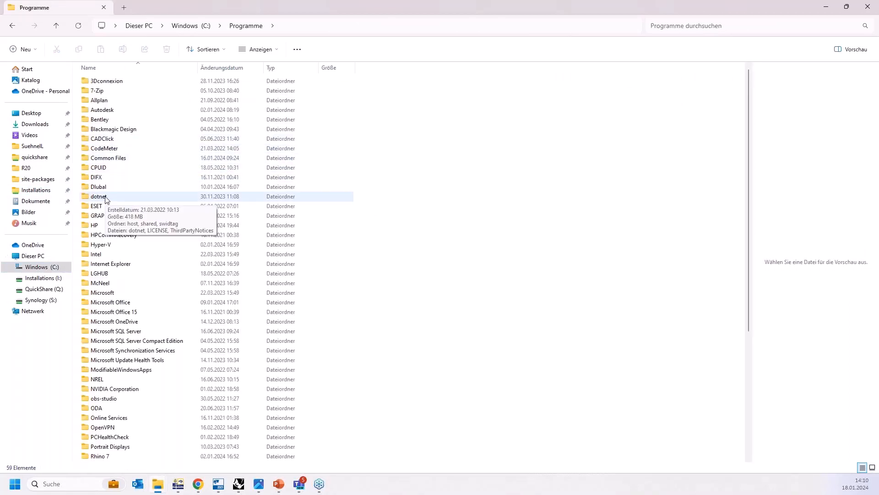
left_click(110, 185)
double_click(110, 184)
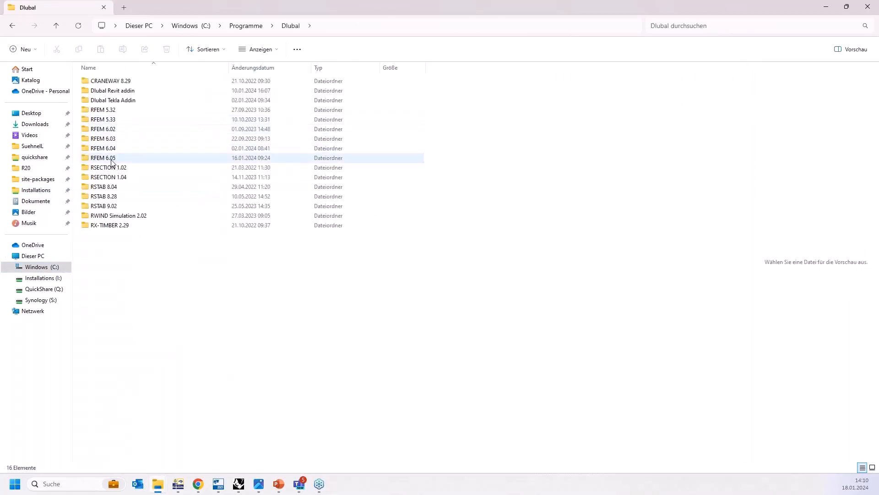
left_click(111, 162)
double_click(112, 161)
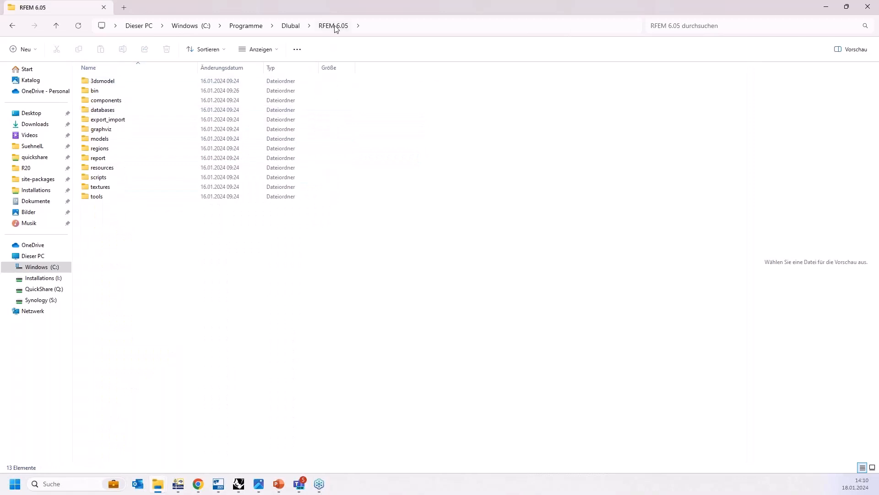
double_click(98, 197)
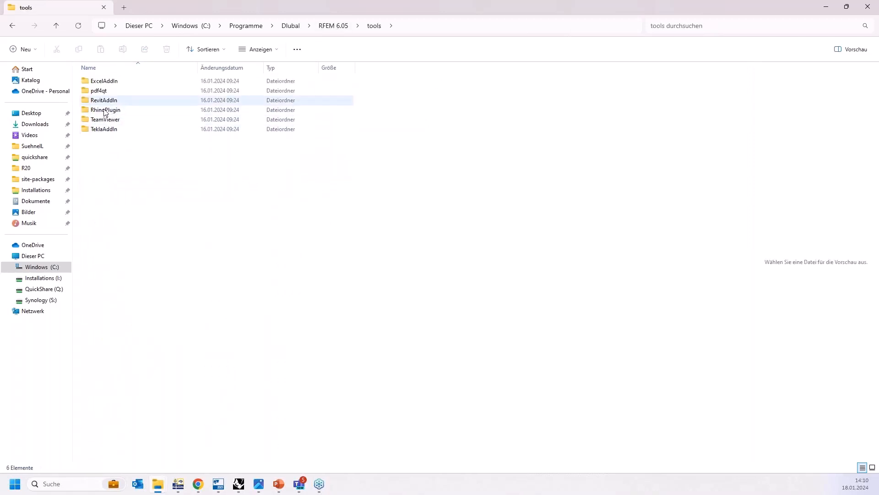
left_click(104, 115)
double_click(105, 114)
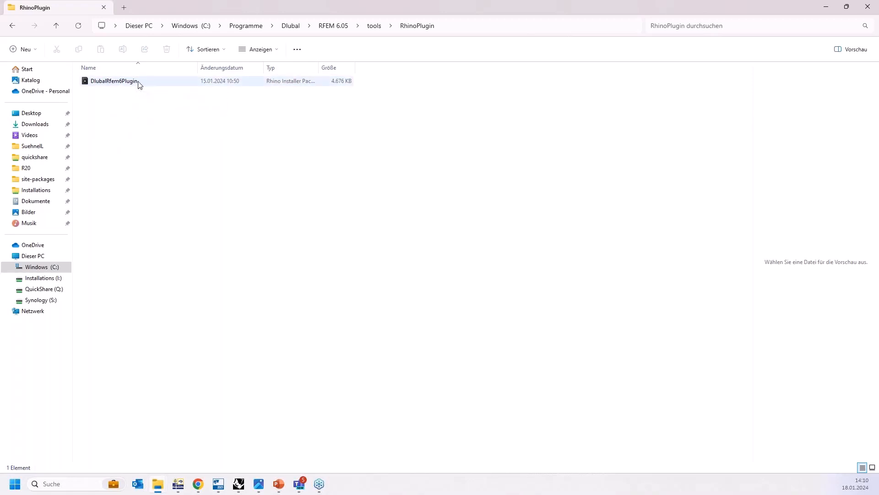
left_click(867, 7)
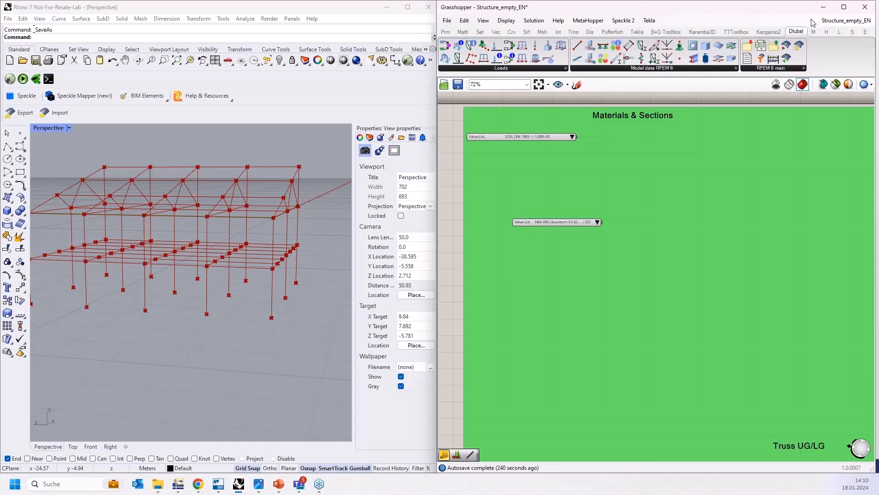
Step: Maximize the Grasshopper window, then switch to RFEM 6 and browse the Struktur_final model's navigator, including Materials, Sections, Nodes and Members
left_click_drag(772, 9, 678, 0)
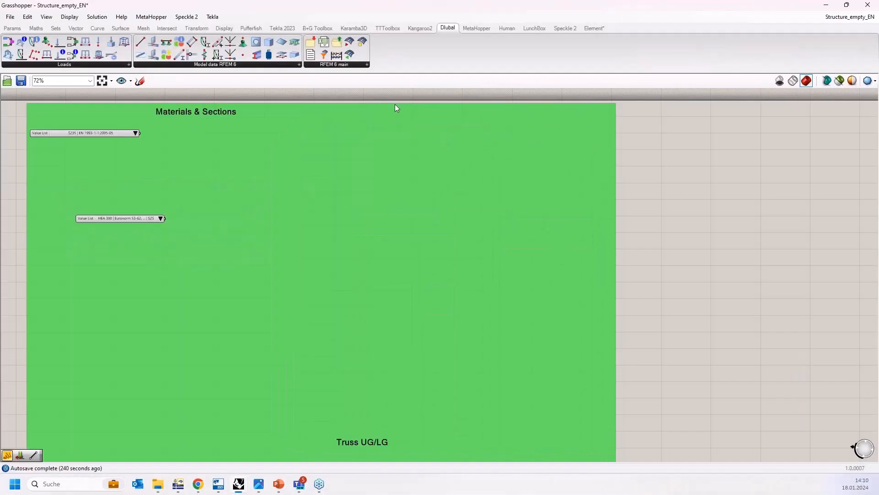
right_click_drag(409, 131, 560, 243)
right_click_drag(389, 169, 388, 137)
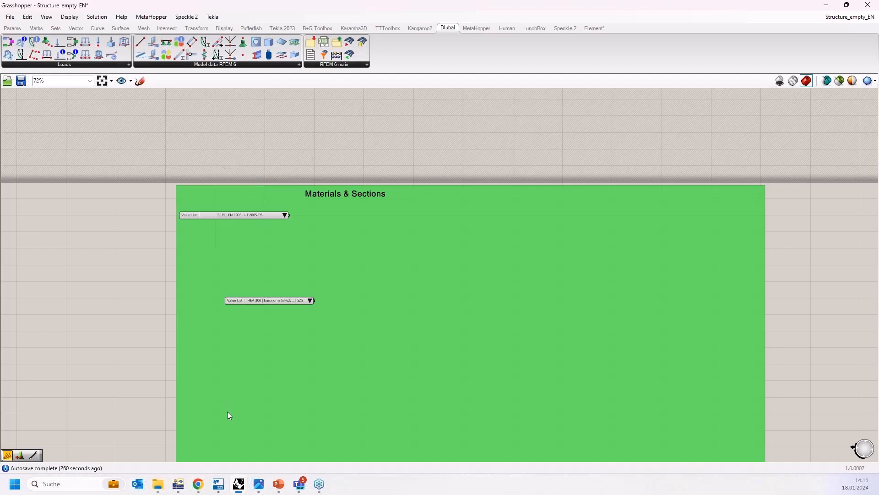
left_click(183, 486)
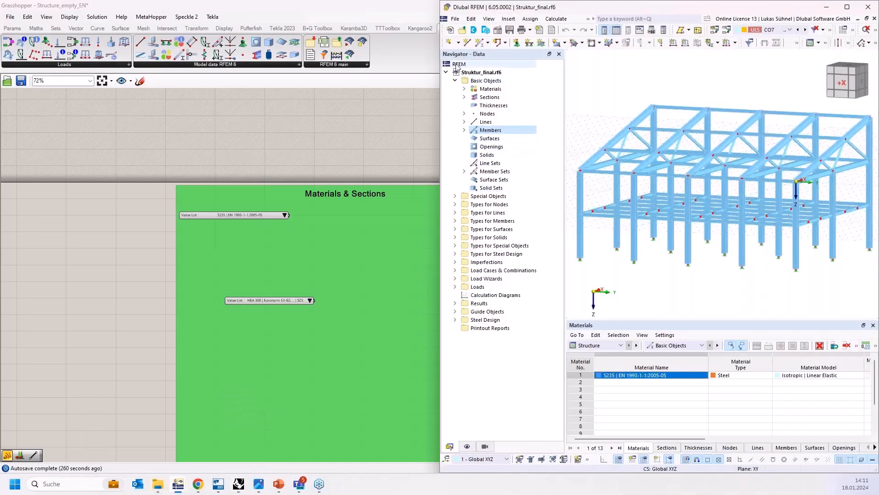
left_click(457, 81)
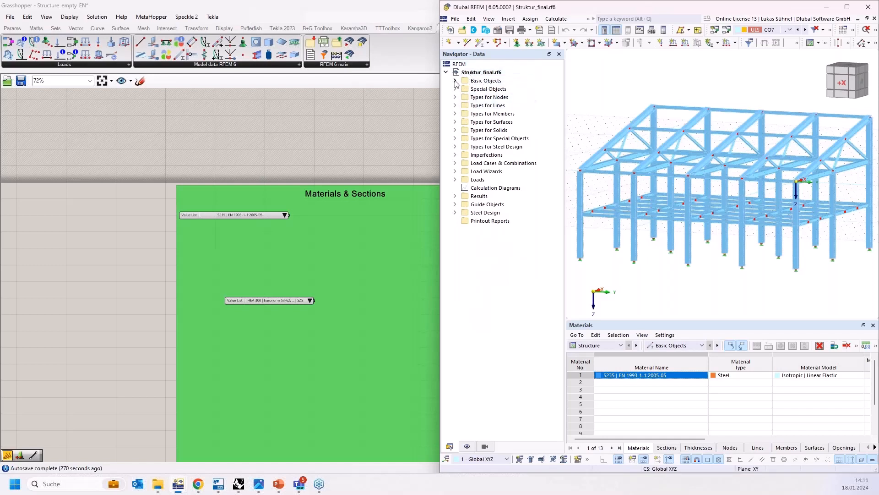
left_click(484, 81)
left_click(486, 89)
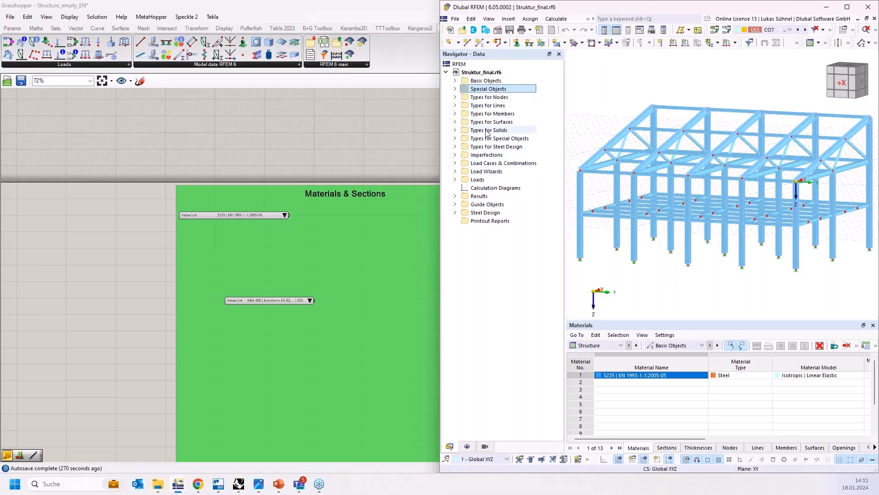
left_click(487, 154)
left_click(468, 164)
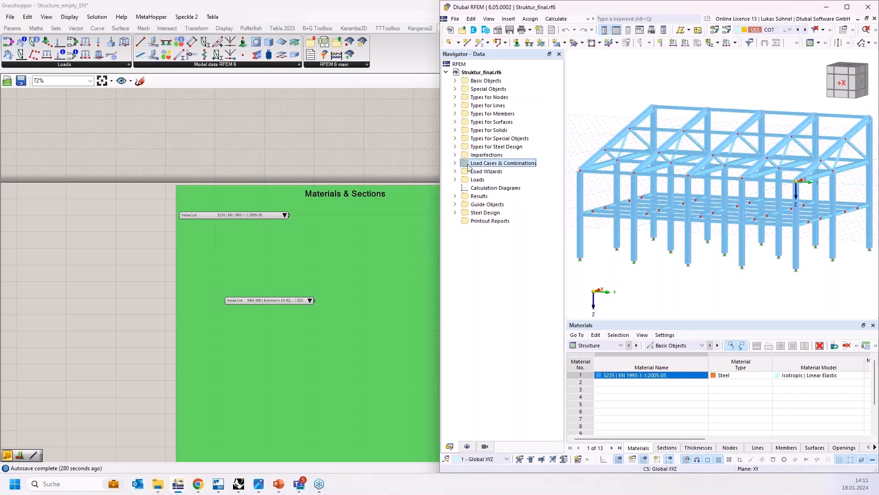
left_click(455, 163)
left_click(455, 164)
left_click(454, 81)
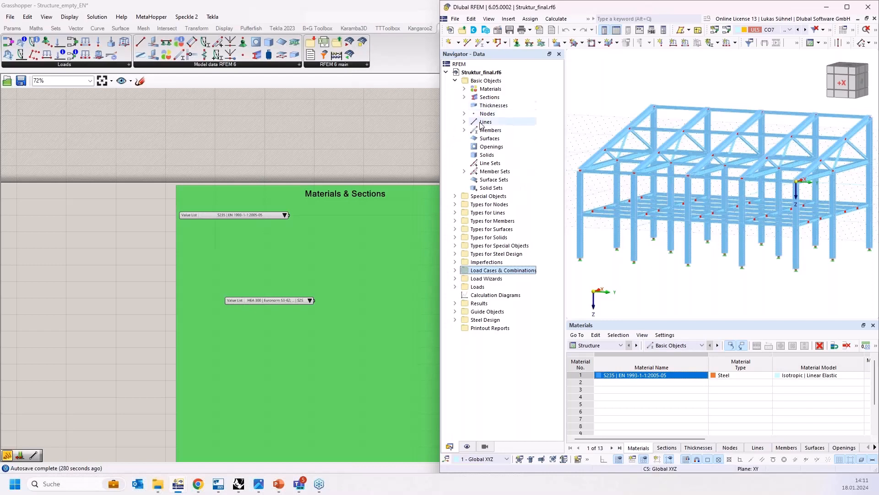
left_click(489, 89)
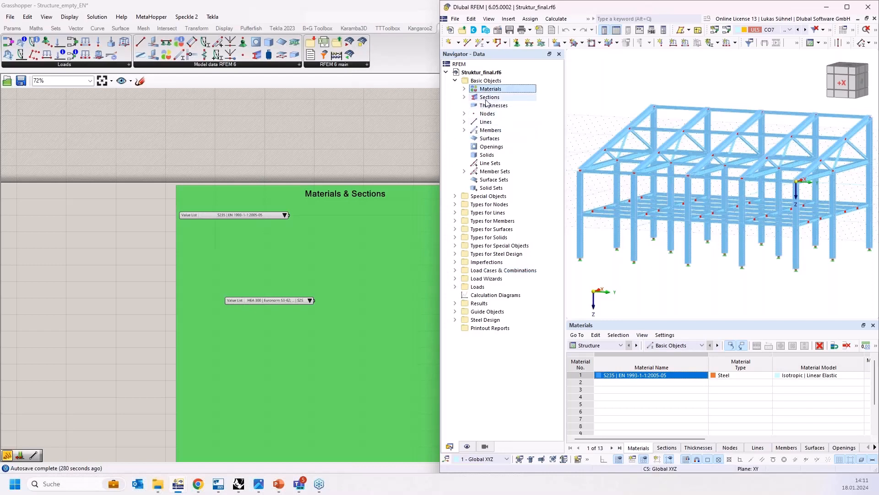
left_click(487, 99)
left_click(487, 106)
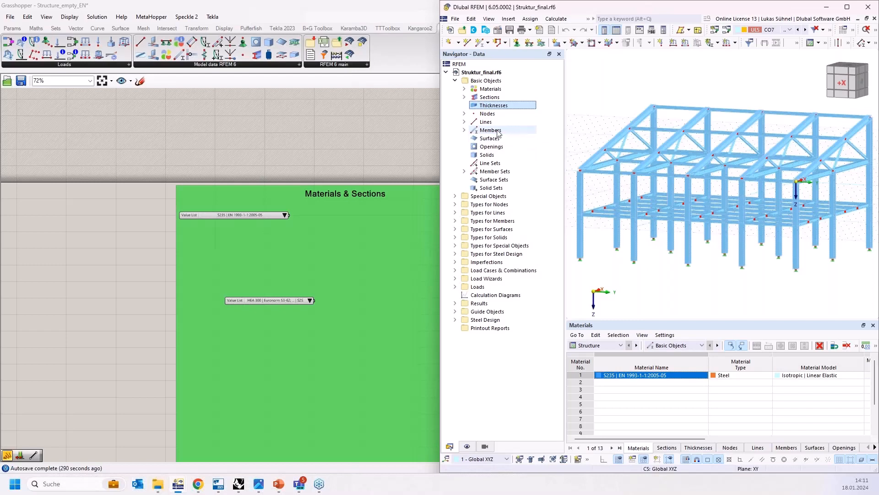
left_click(488, 113)
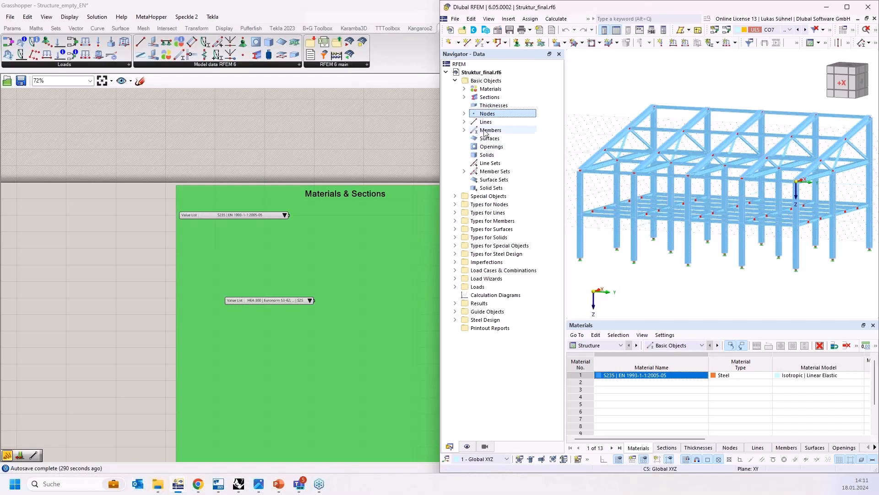
left_click(488, 130)
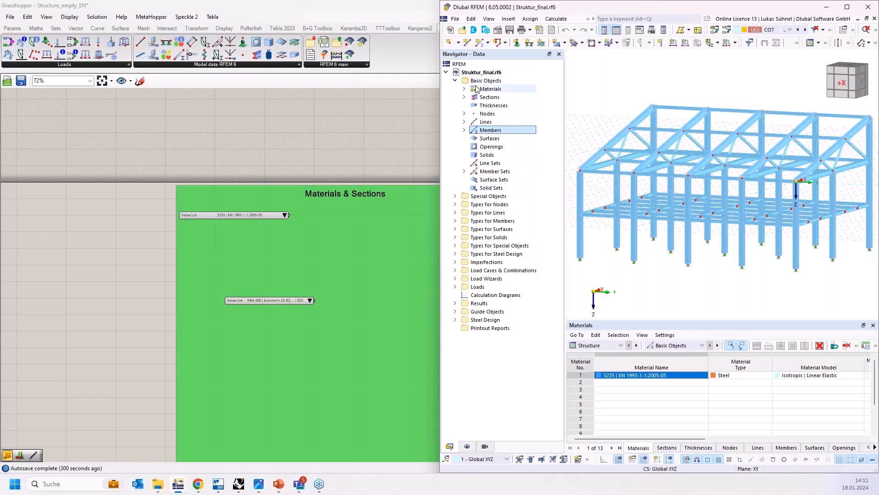
left_click(828, 8)
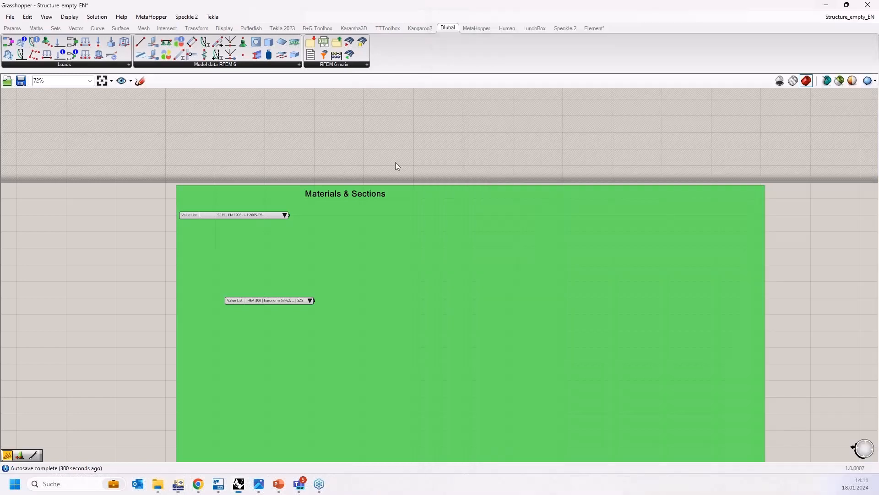
Step: Place a Dlubal Material component in the Materials & Sections group beside the S235 material value list
scroll(320, 255, "up", 5)
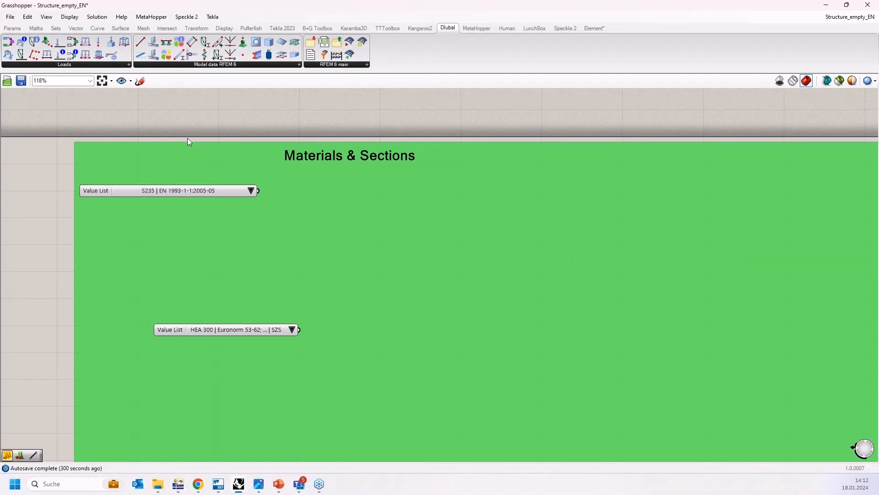
right_click_drag(201, 122, 190, 103)
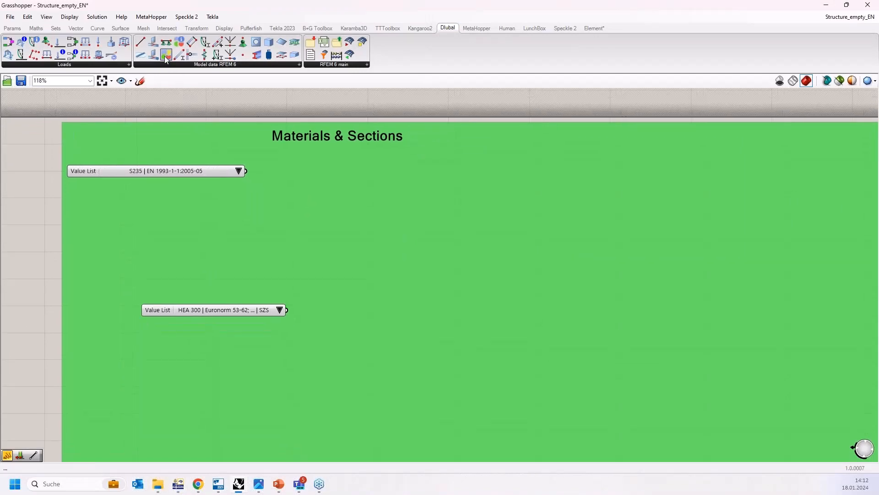
left_click(164, 56)
left_click(406, 194)
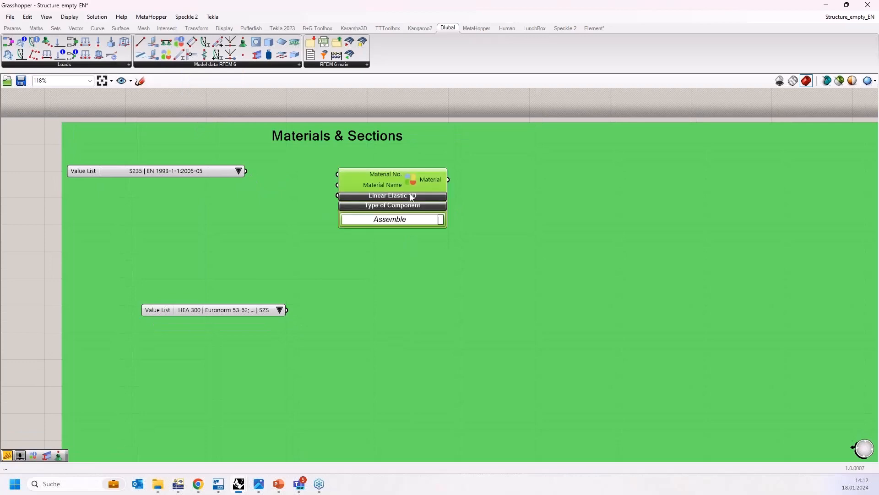
mouse_move(411, 196)
left_mouse_down()
mouse_move(436, 207)
mouse_move(415, 191)
left_mouse_up()
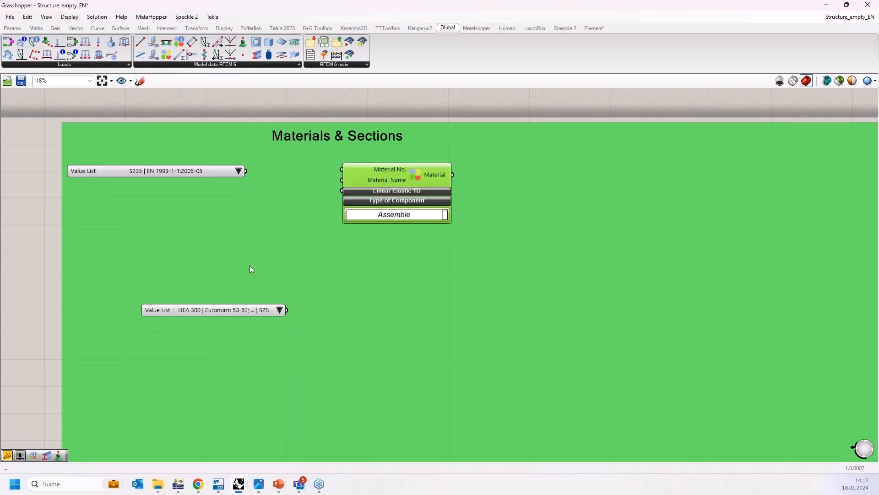
Step: Expand the Material component's Linear Elastic 1D inputs and rearrange it and the HEA 300 section value list
left_click_drag(220, 314, 219, 324)
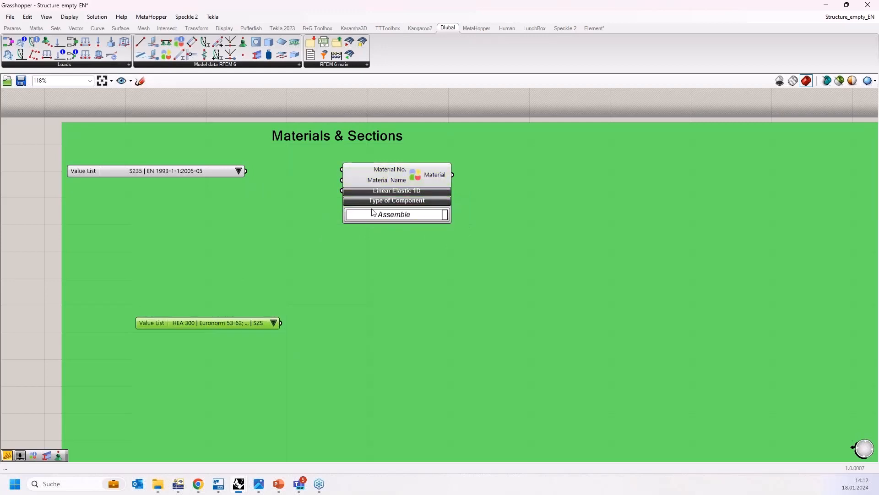
left_click(403, 191)
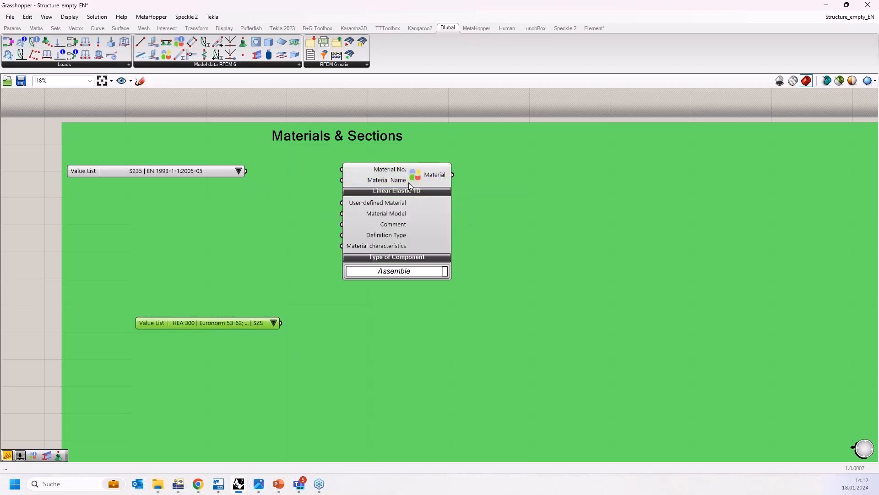
left_click_drag(409, 183, 396, 180)
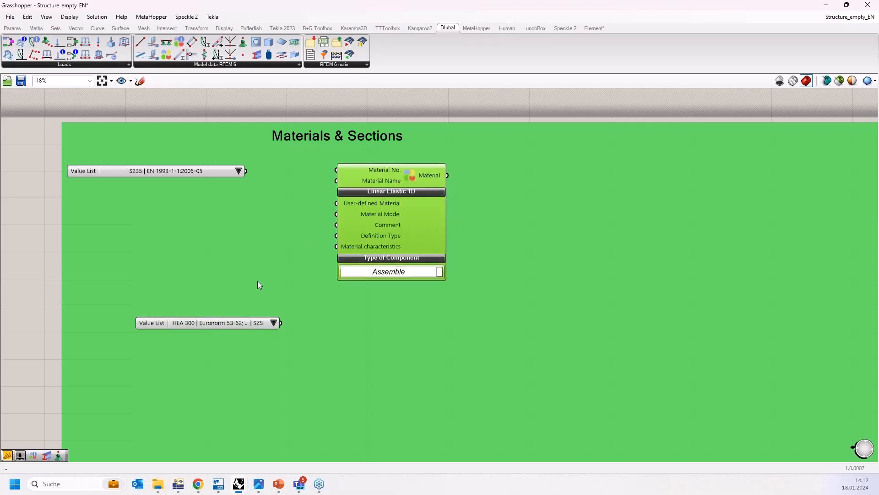
left_click_drag(242, 323, 215, 354)
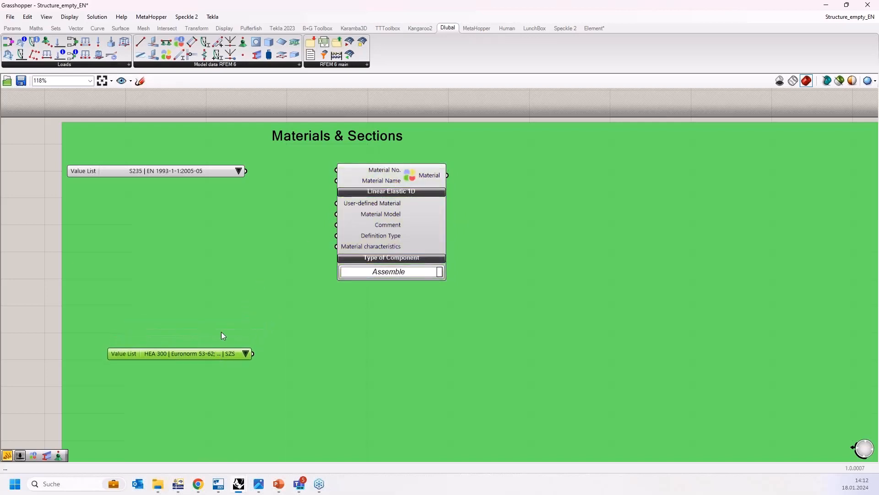
left_click(395, 175)
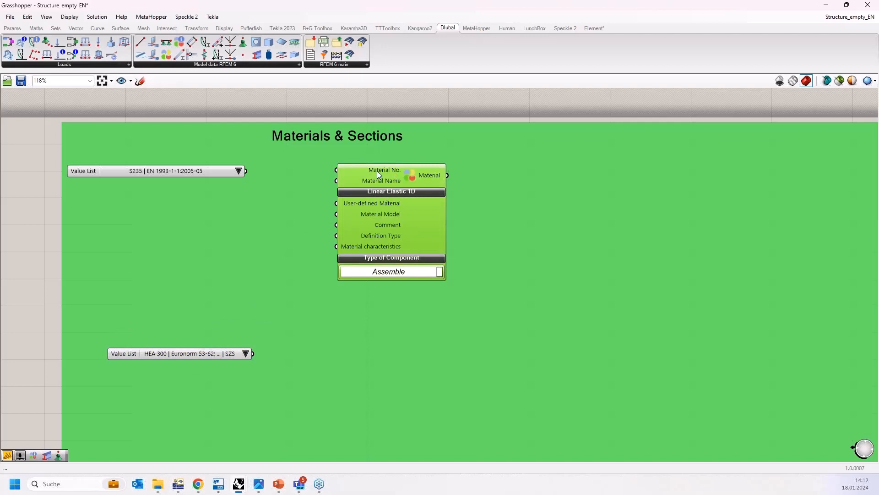
left_click_drag(378, 171, 376, 188)
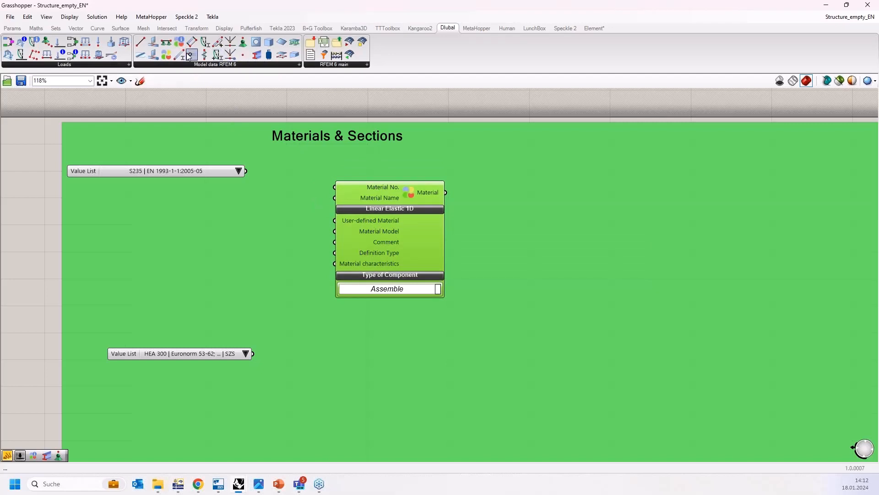
Step: Add a Material Characteristics component, connect it to the Material component's Material characteristics input, and expand its Orthotropic Elastic 2D inputs
left_click_drag(188, 56, 176, 260)
left_click_drag(250, 242, 336, 264)
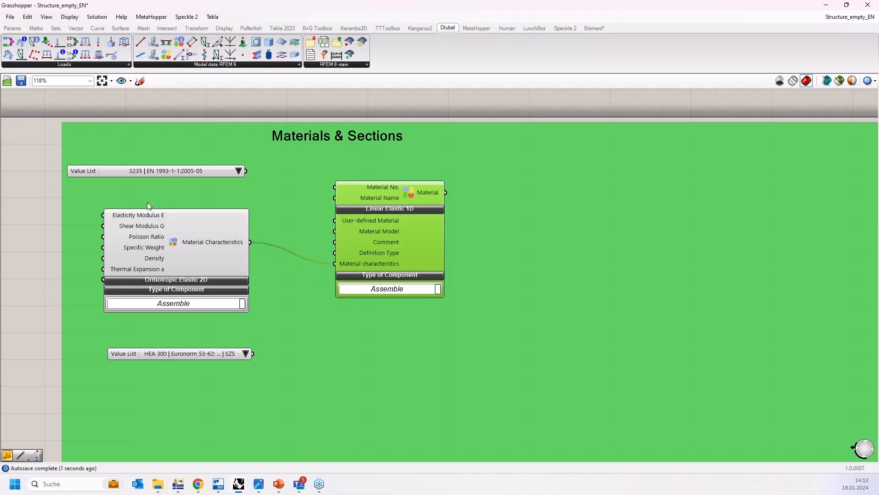
left_click_drag(152, 229, 182, 219)
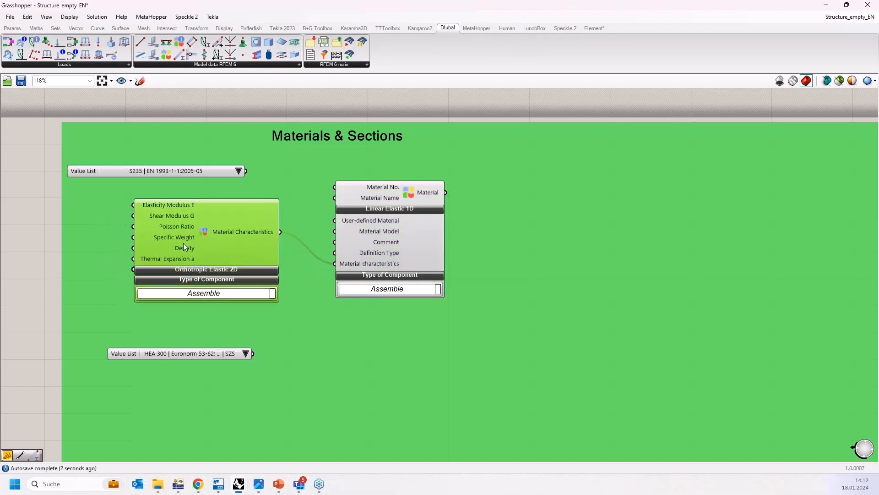
left_click(188, 270)
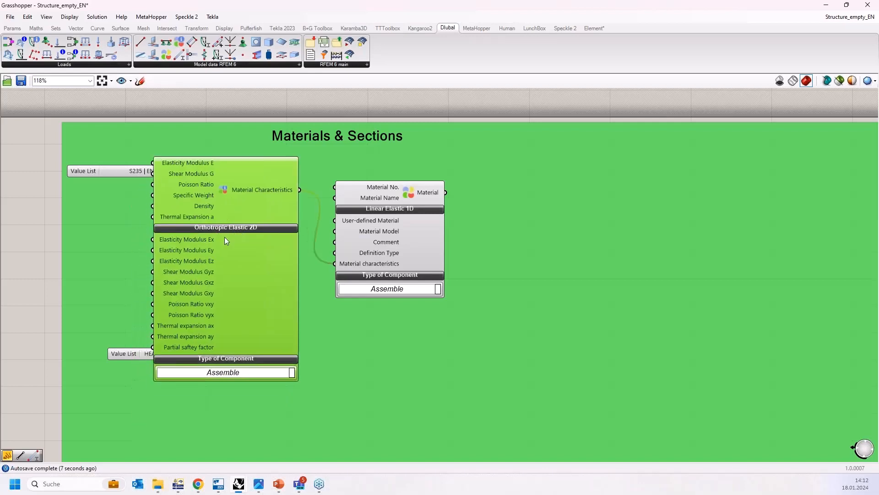
Step: Delete the Material Characteristics component and collapse the Material component's Linear Elastic 1D inputs
left_click_drag(239, 256, 232, 297)
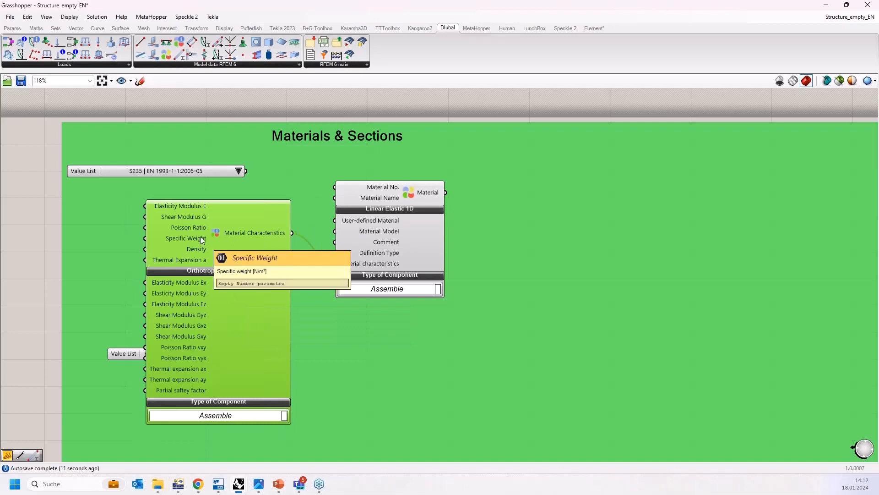
key("Delete")
left_click(360, 209)
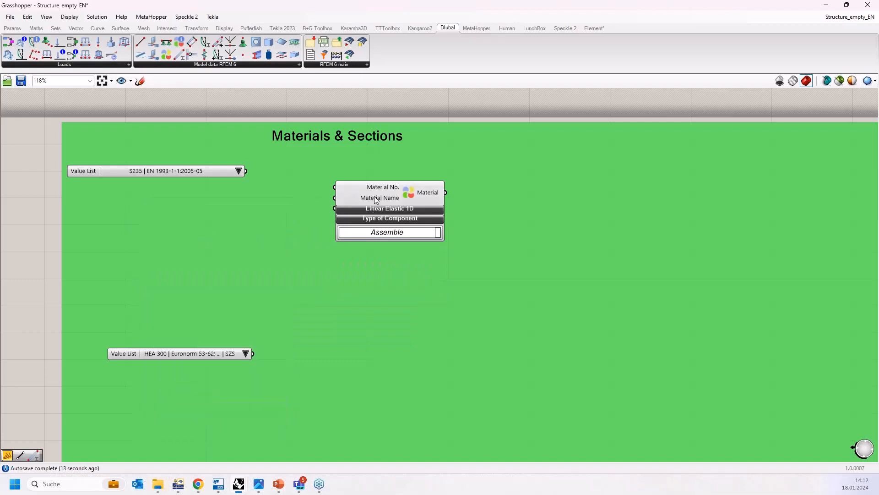
Step: Rearrange the Material component and the S235 value list within the Materials & Sections group
left_click_drag(372, 197, 336, 180)
scroll(195, 194, "up", 3)
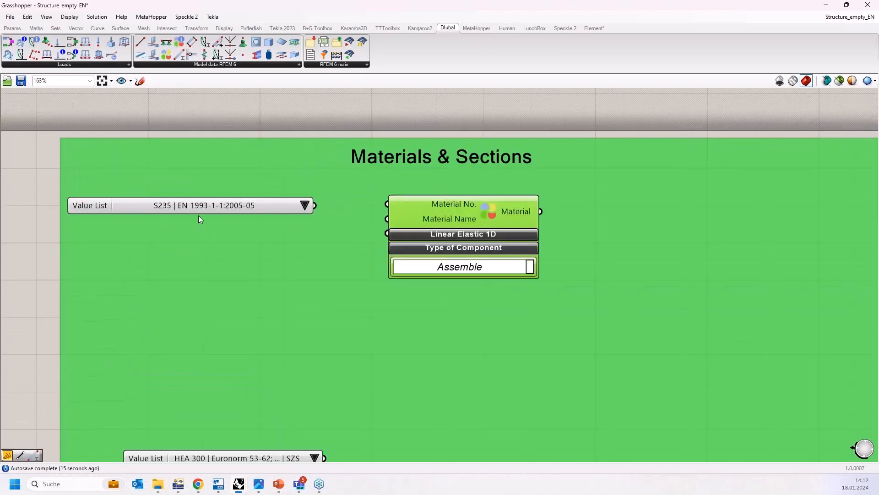
left_click(199, 212)
mouse_move(198, 214)
left_mouse_down()
mouse_move(194, 232)
mouse_move(193, 225)
left_mouse_up()
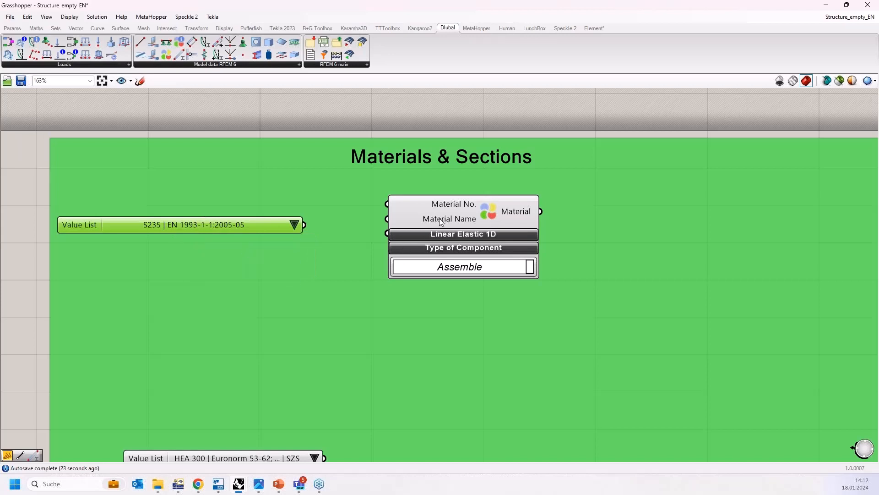
left_click_drag(440, 219, 459, 238)
left_click_drag(250, 224, 250, 212)
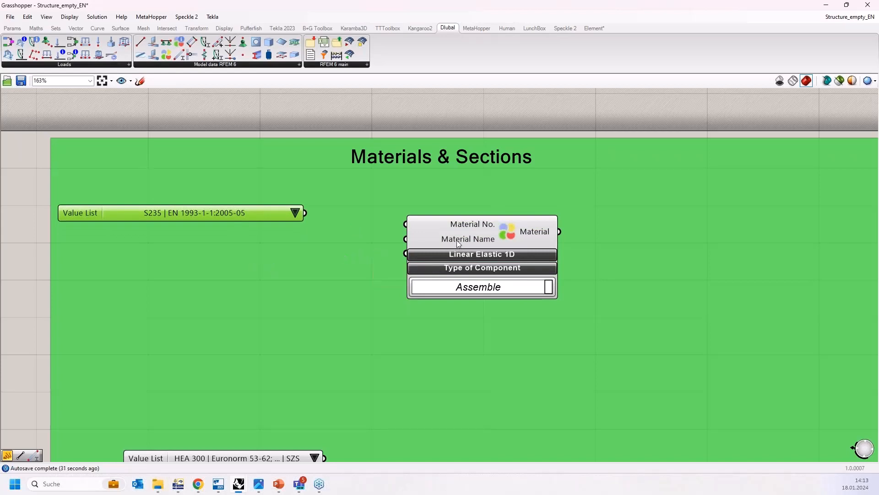
Step: Add a panel containing S235 below the S235 value list
double_click(167, 259)
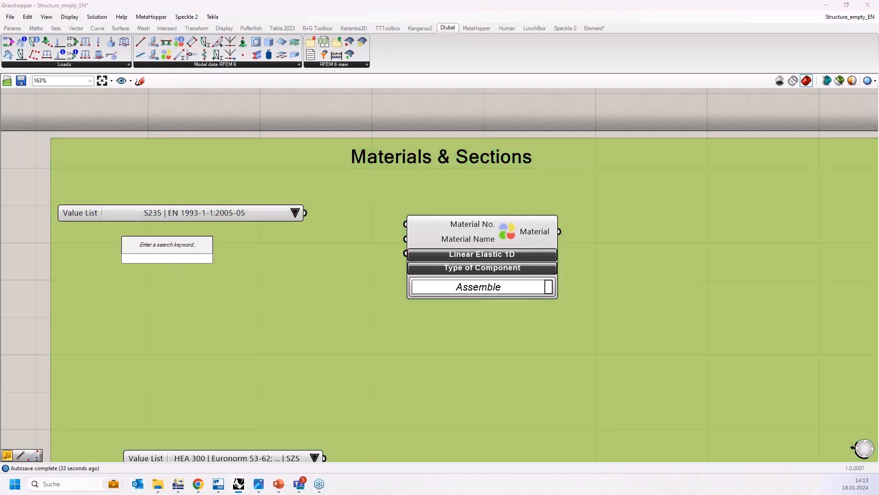
type("\"")
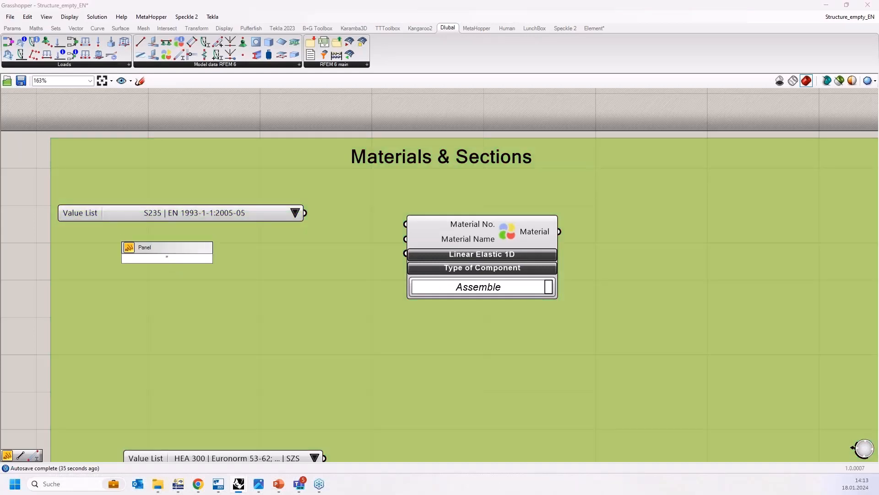
key("Return")
double_click(178, 273)
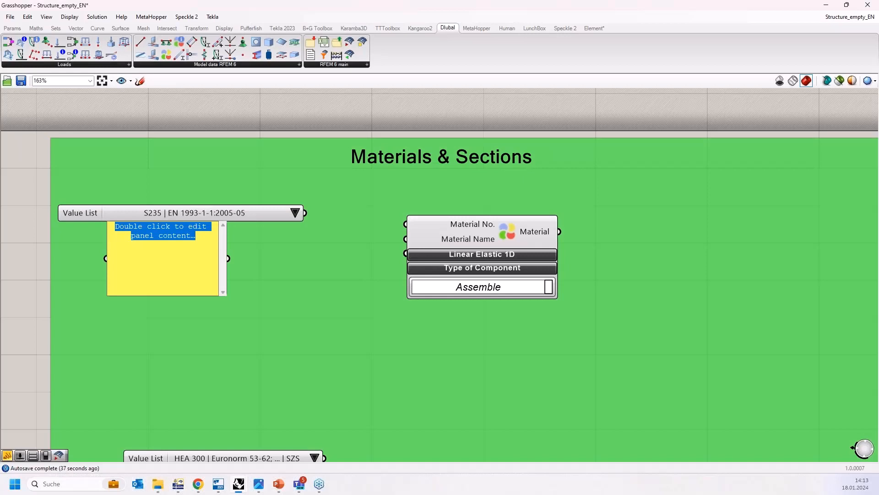
type("S235")
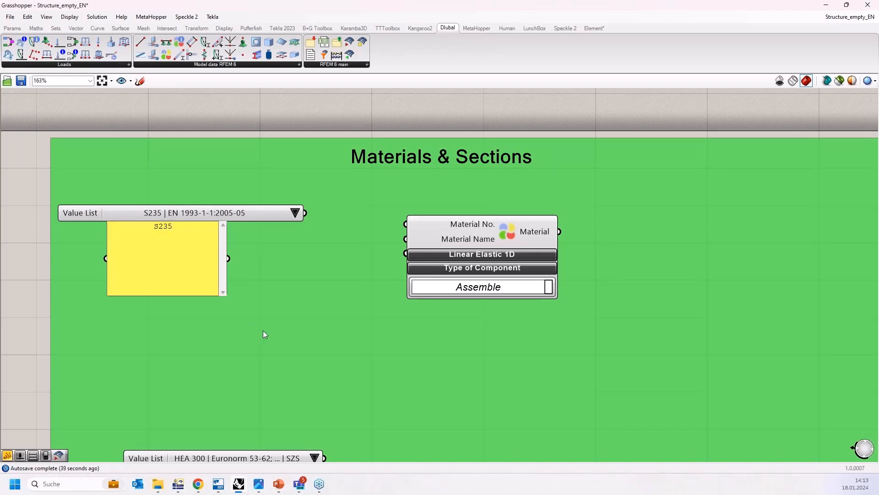
left_click(263, 334)
left_click_drag(186, 275, 227, 283)
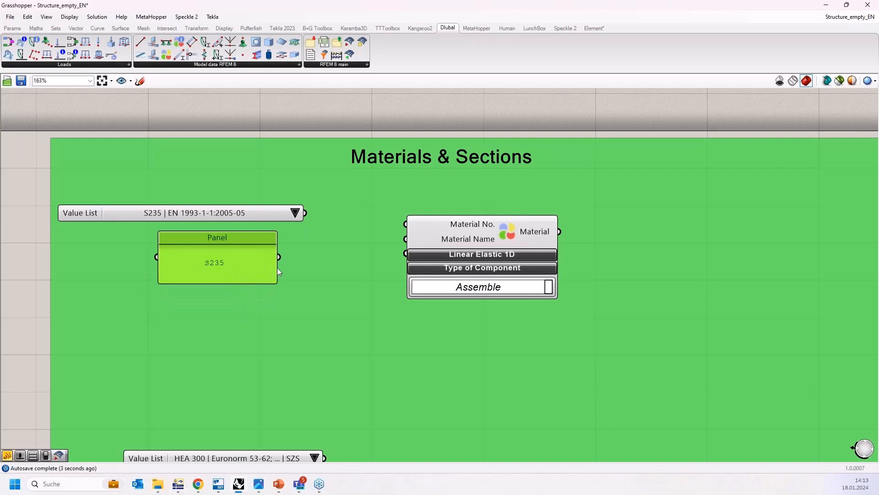
Step: Switch to RFEM 6 and select the S235 material name in the Materials table
left_click(179, 489)
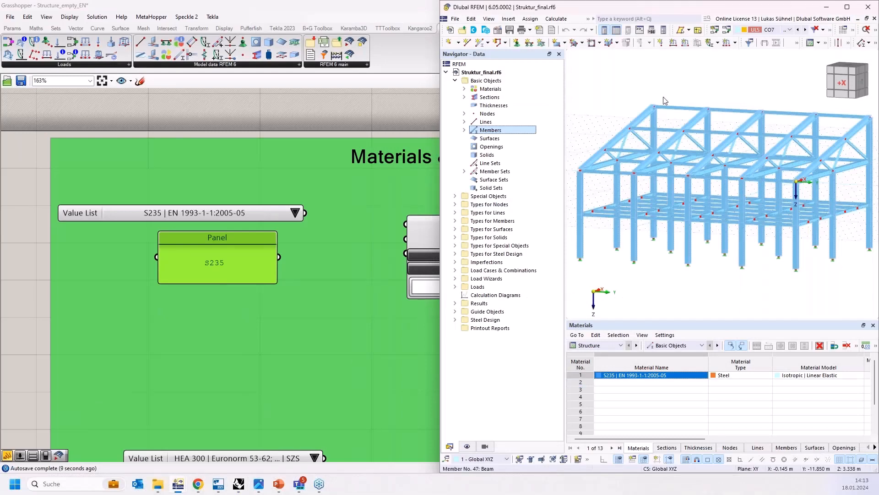
left_click(848, 7)
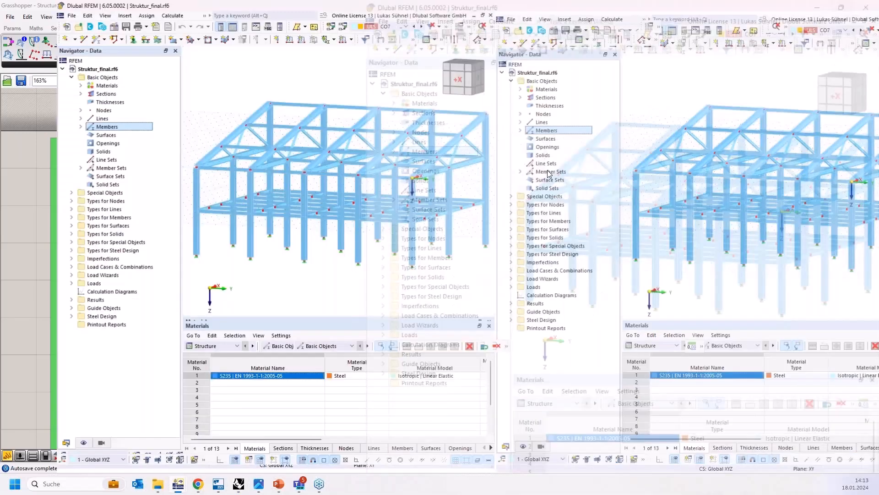
left_click(190, 397)
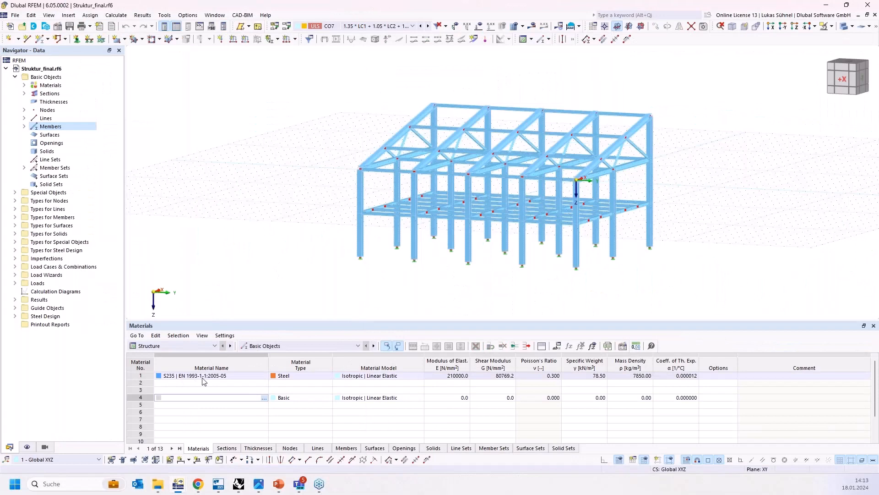
left_click(209, 376)
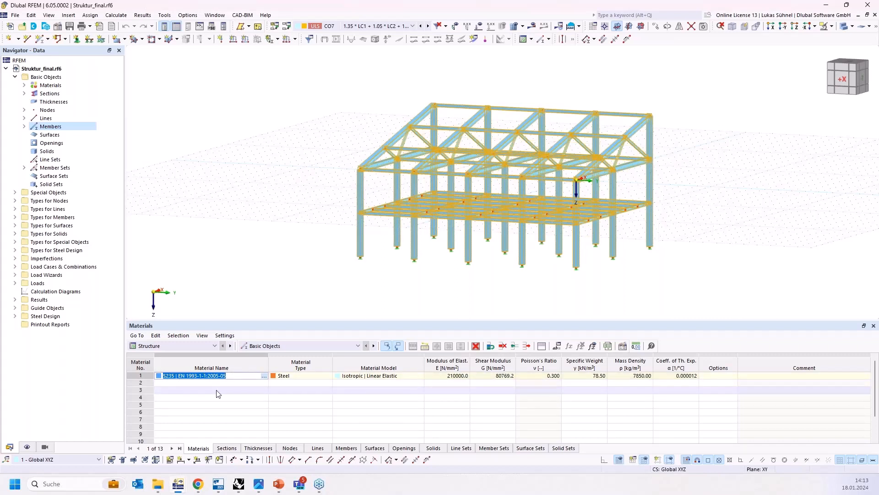
Step: Open the material conversion tables, look up C40/50 in the material library for a new row, then cancel
left_click(301, 79)
left_click(242, 15)
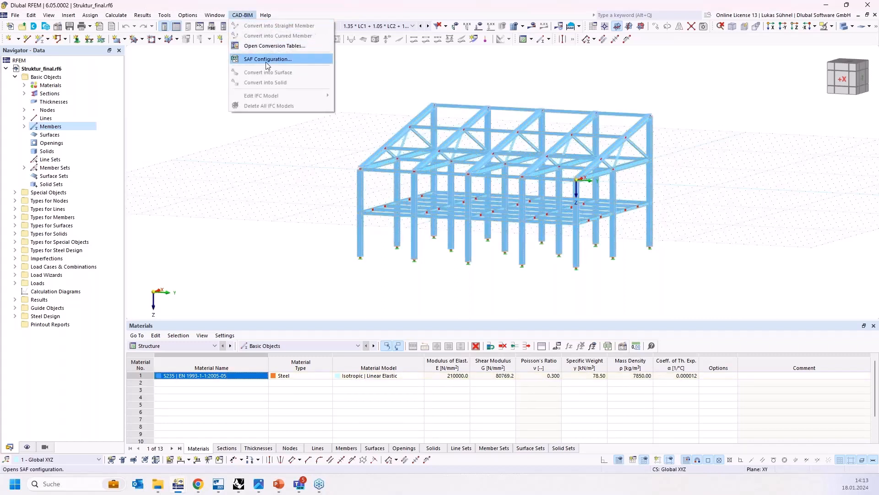
left_click(268, 47)
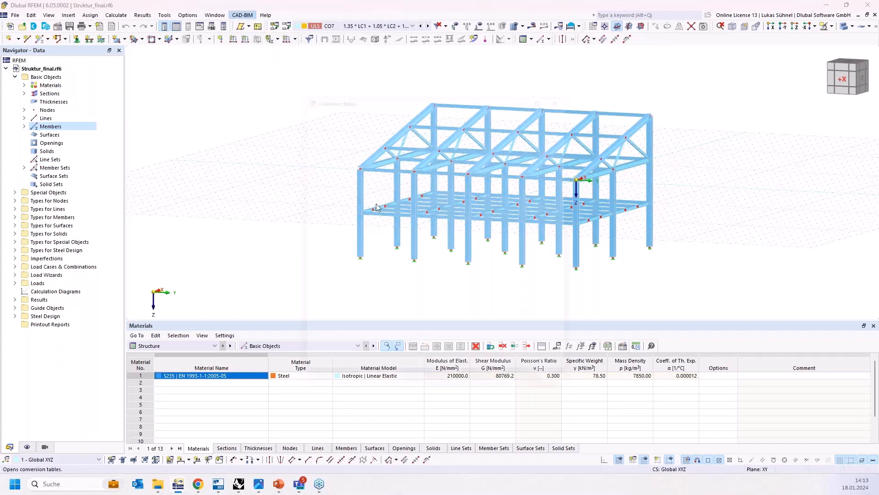
left_click(508, 196)
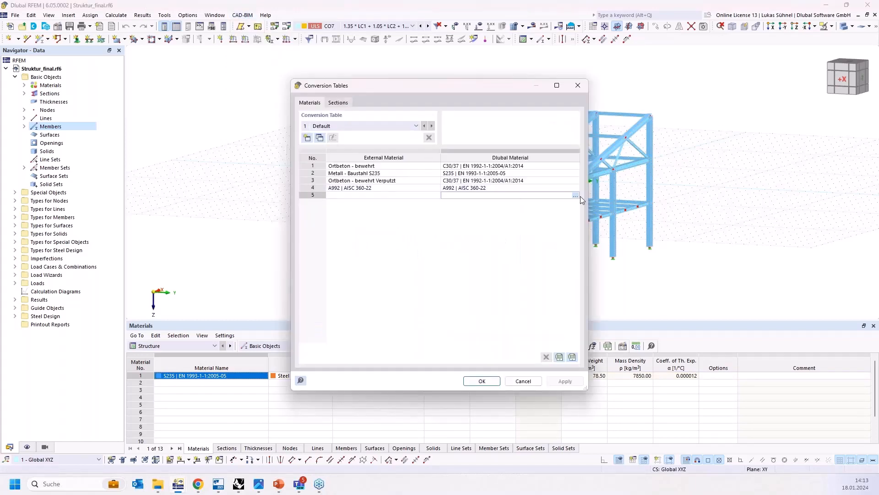
left_click(576, 195)
double_click(596, 129)
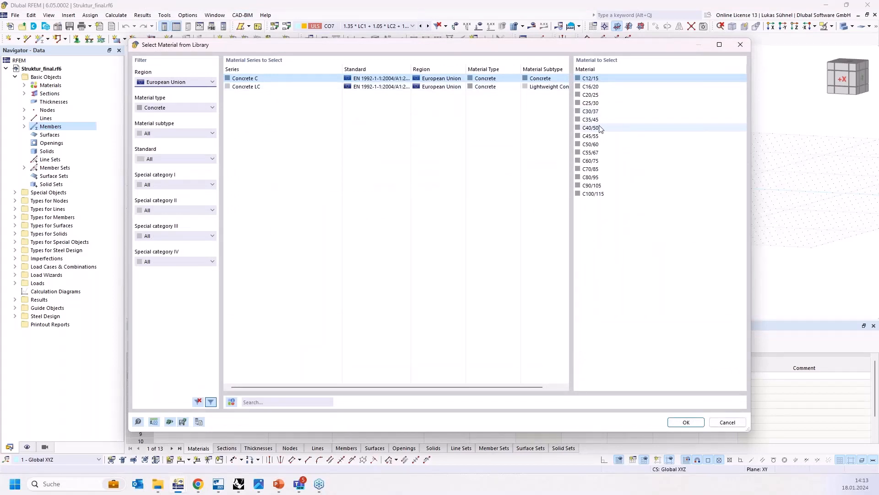
left_click(456, 195)
key("ctrl+c")
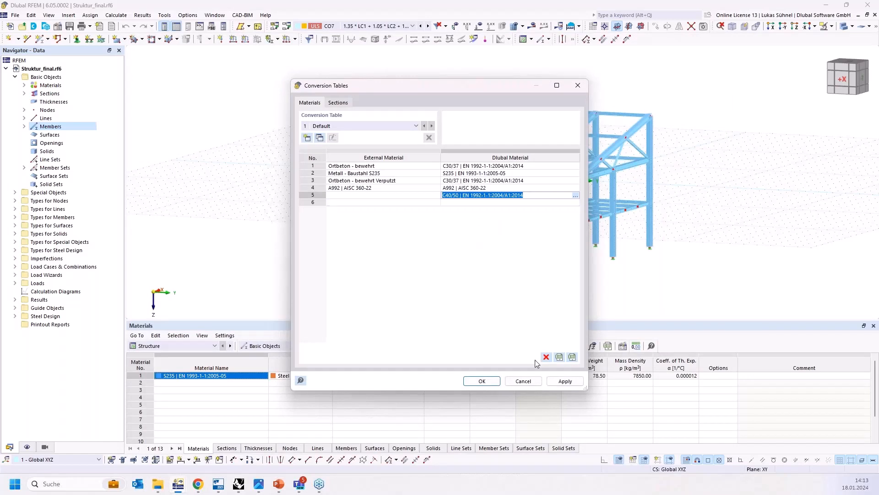
left_click(523, 381)
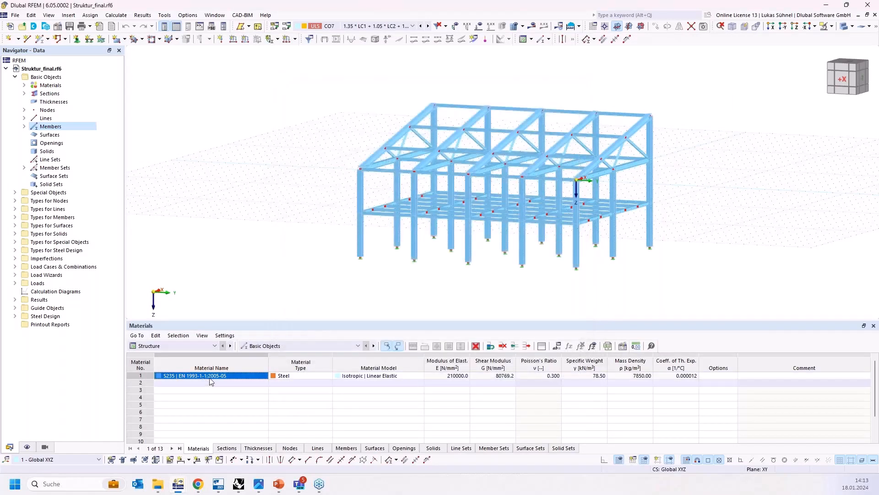
Step: Toggle the Full material description program option off and back on, then confirm
left_click(188, 16)
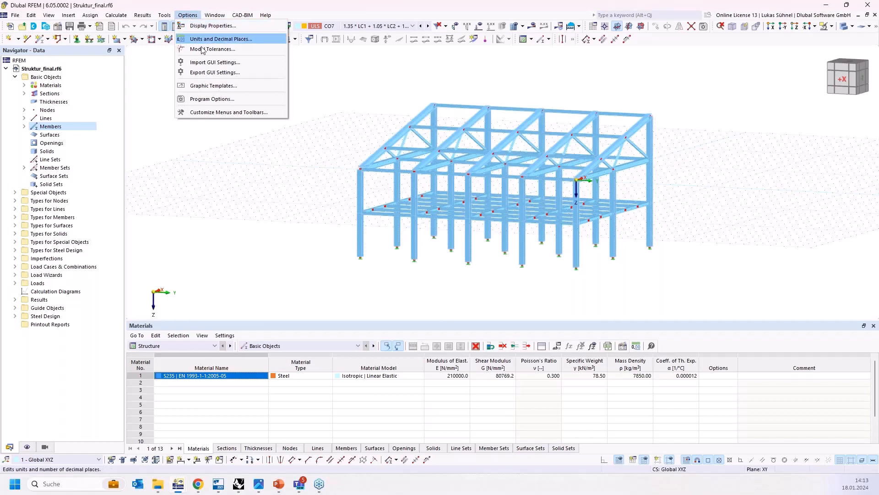
left_click(219, 100)
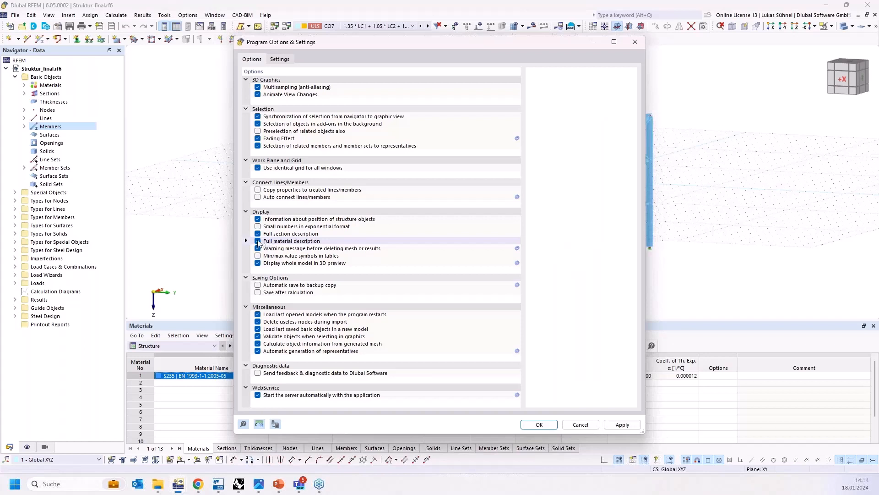
left_click(258, 241)
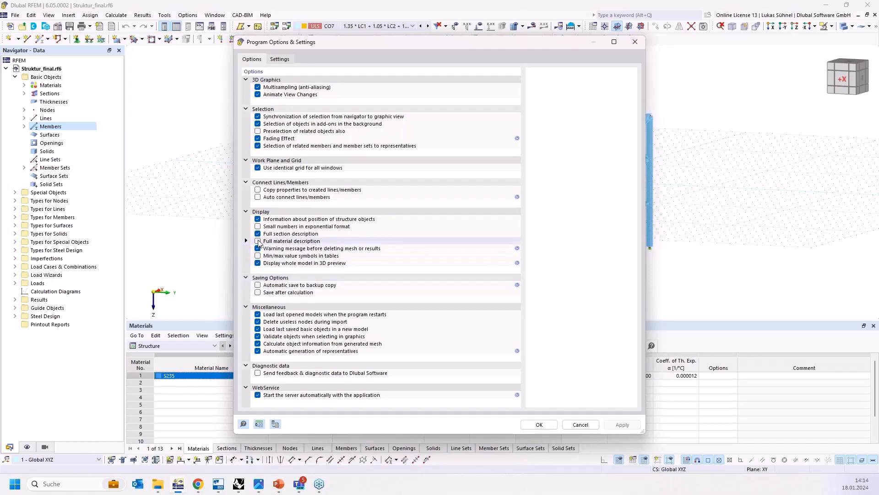
left_click(257, 241)
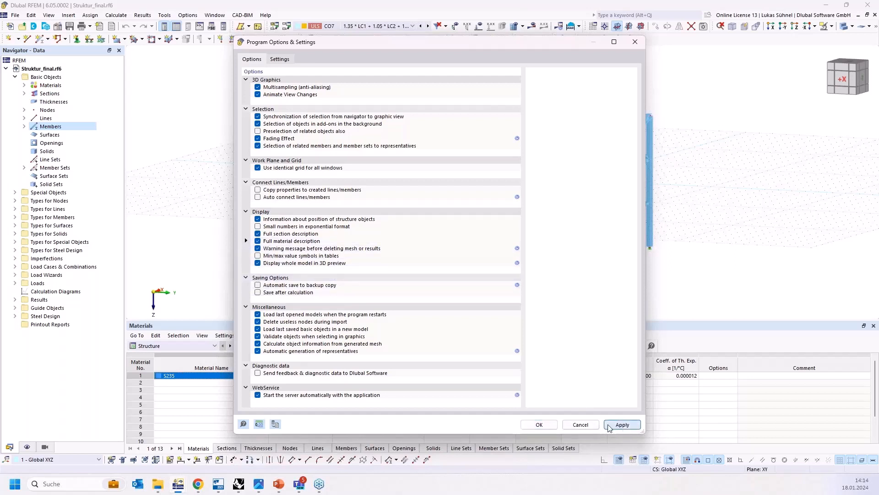
left_click(539, 425)
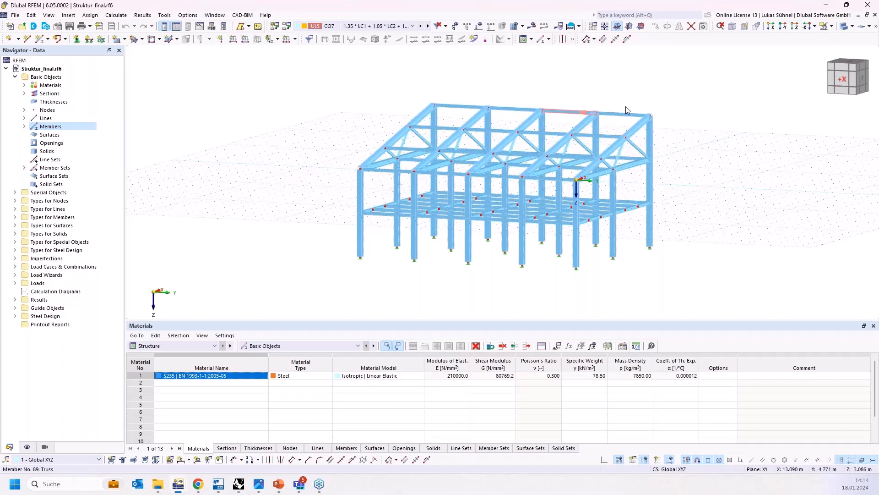
Step: Return to Grasshopper and replace the panel's text with the pasted C40/50 | EN 1992-1-1:2004/A1:2014 material name
left_click(827, 5)
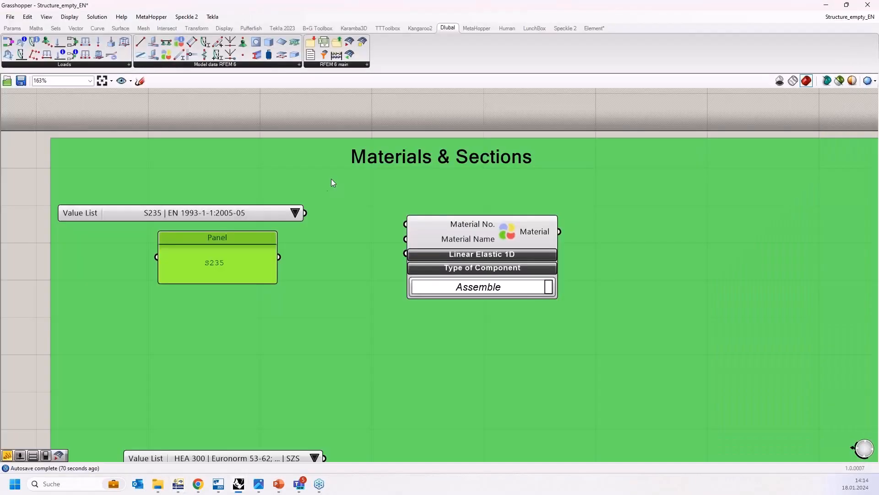
double_click(230, 262)
key("ctrl+v")
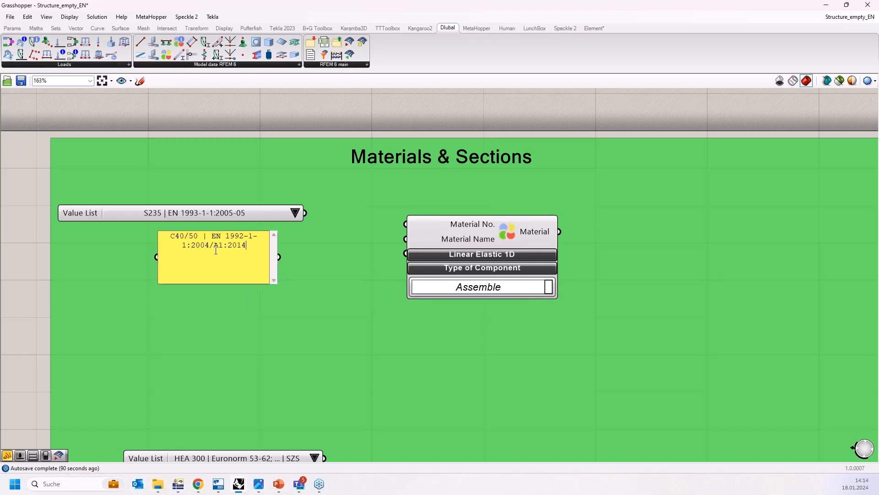
left_click(206, 311)
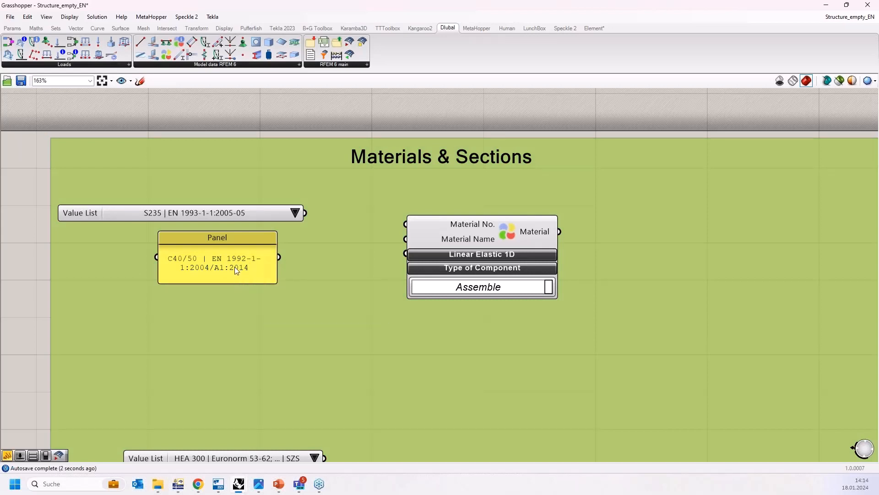
Step: Move and widen the C40/50 panel to a single line, then delete it
left_click(234, 268)
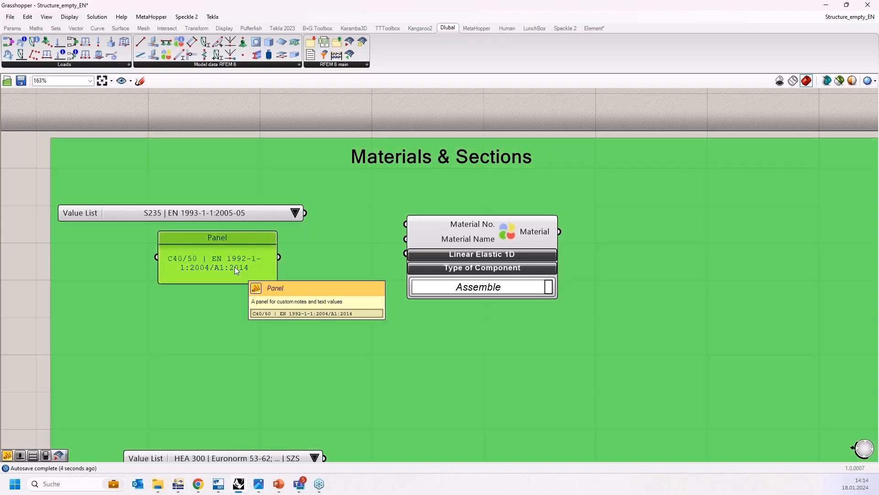
left_click_drag(235, 267, 241, 296)
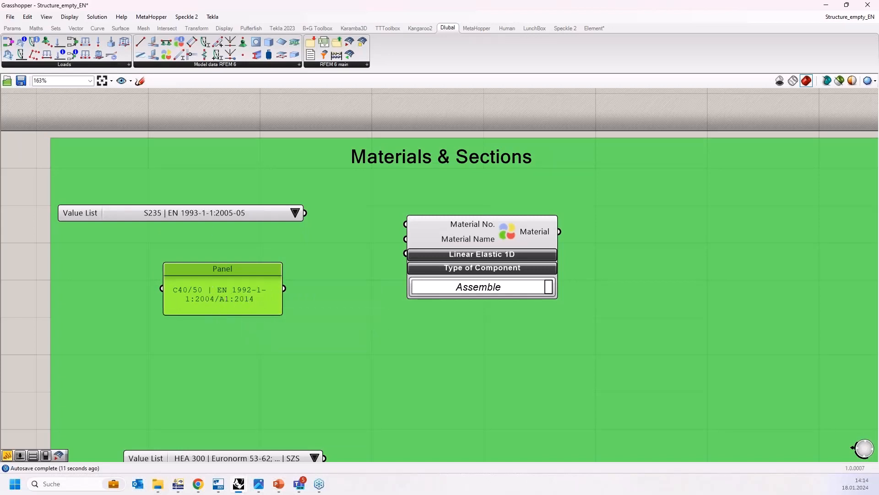
left_click_drag(283, 293, 354, 294)
right_click(270, 292)
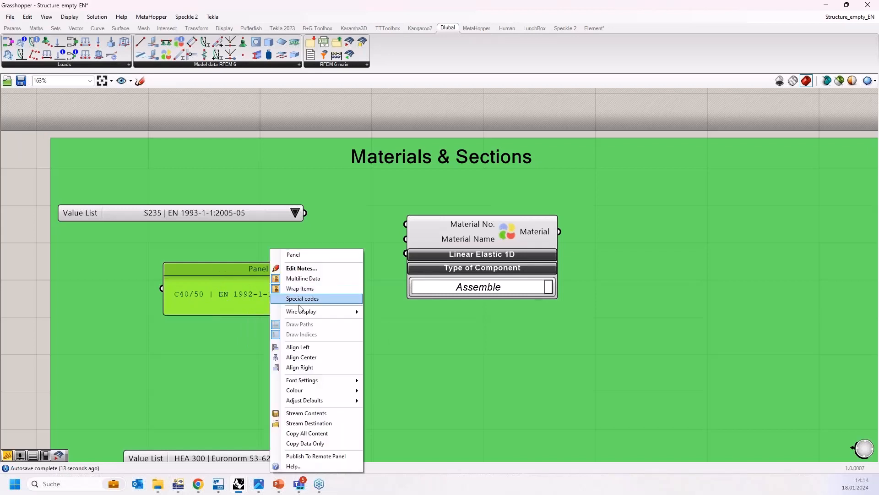
left_click(199, 296)
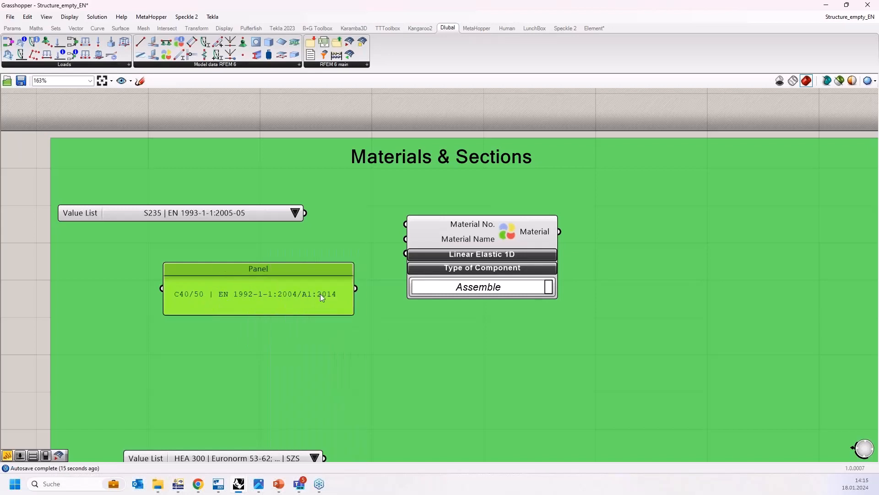
left_click_drag(233, 297, 129, 269)
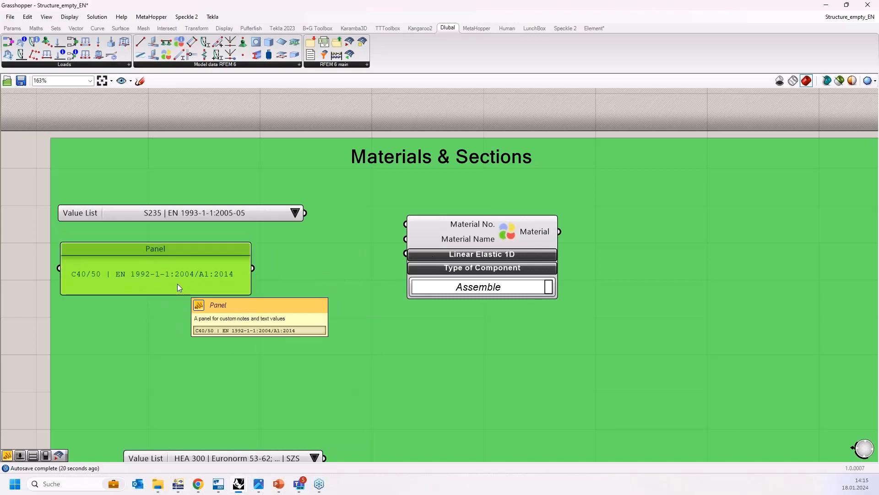
key("Delete")
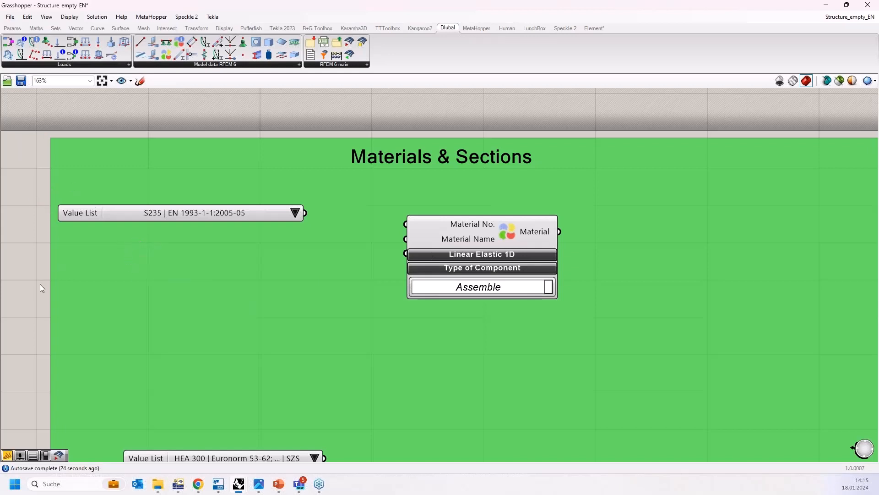
Step: Place a new Value List component on the canvas and open its dropdown of default entries
double_click(33, 218)
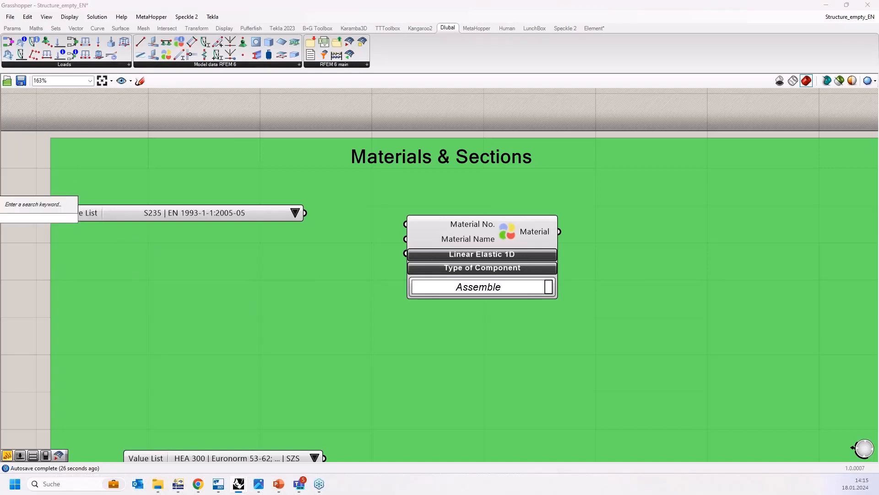
type("val")
left_click(37, 209)
left_click_drag(14, 220, 207, 290)
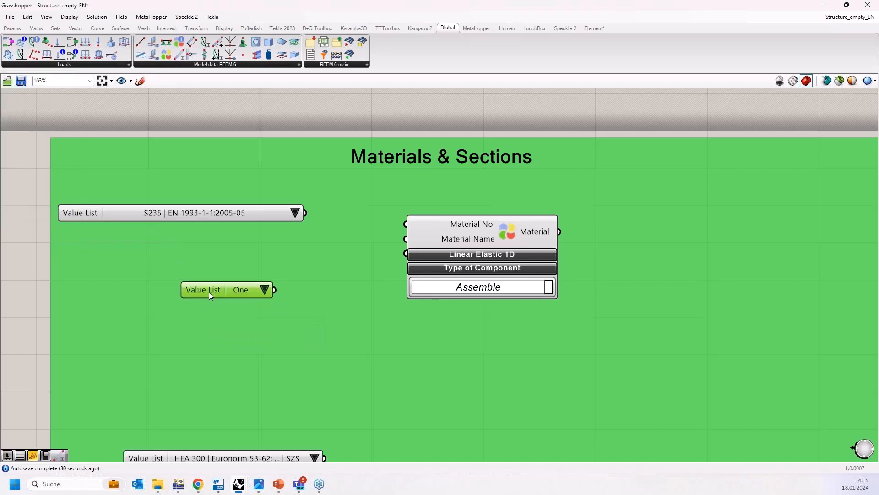
left_click(270, 291)
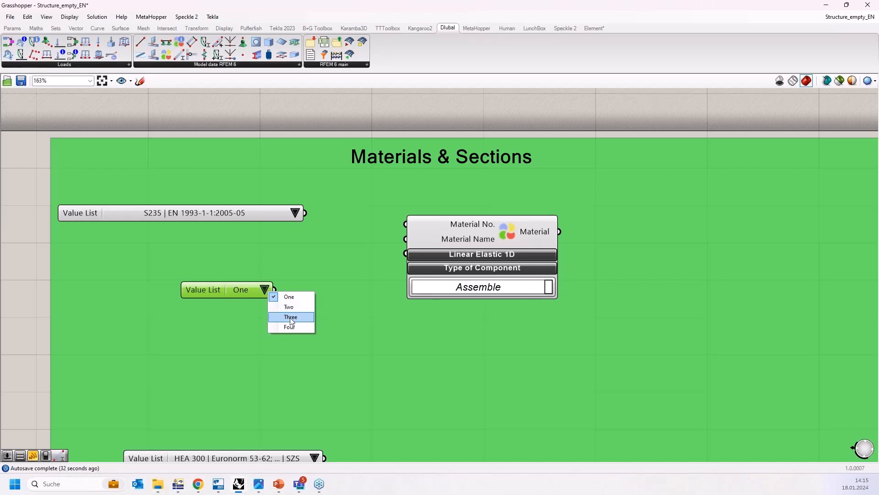
left_click(253, 292)
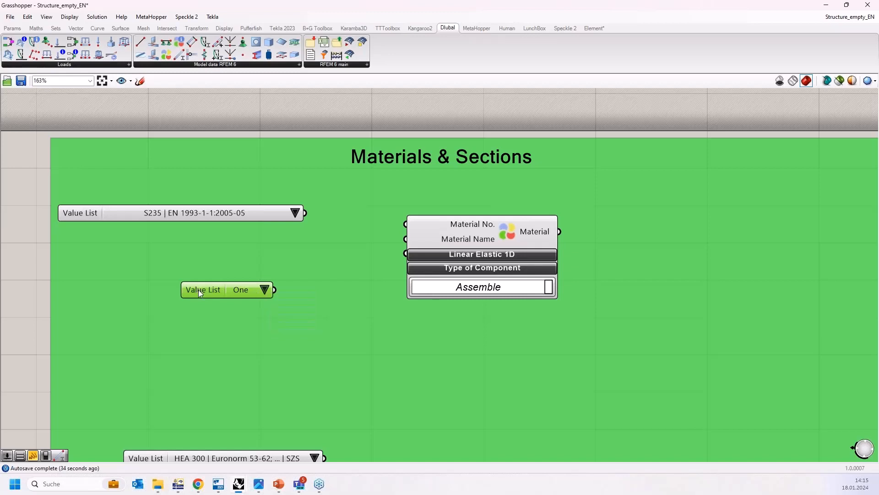
Step: Replace the new value list's constants with the text areg, confirm, then delete that test value list
right_click(198, 290)
left_click(222, 307)
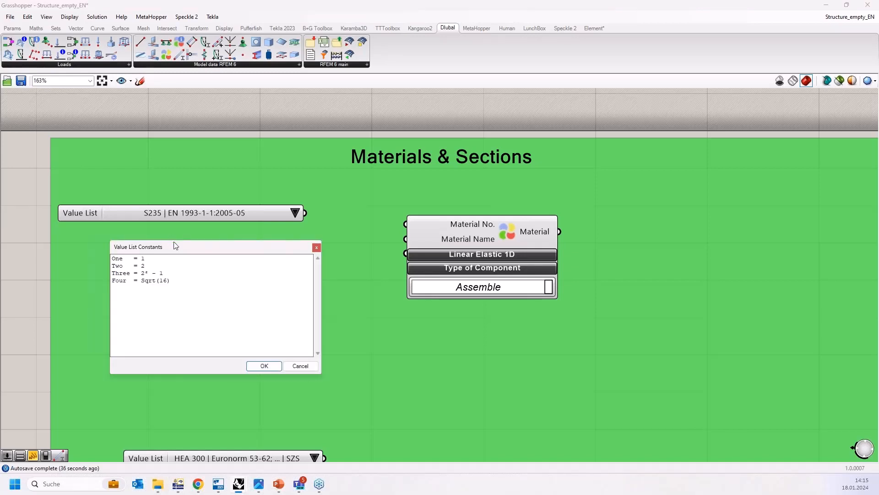
left_click_drag(174, 243, 336, 264)
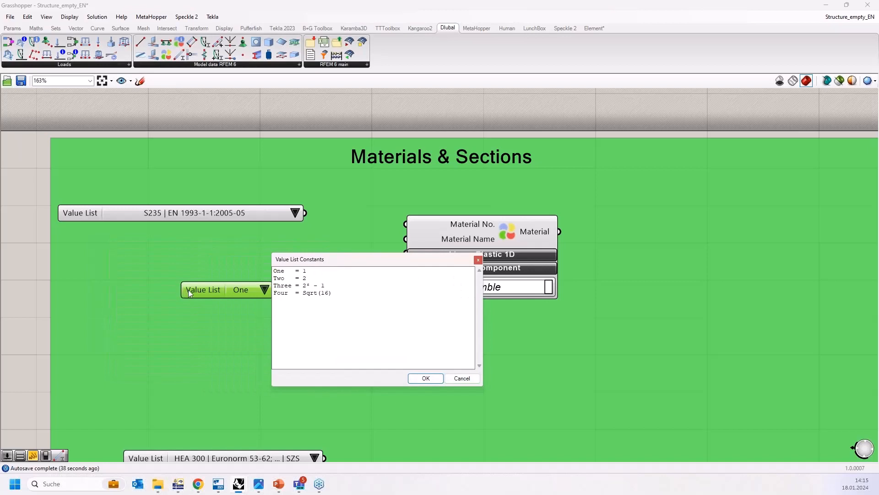
left_click_drag(364, 313, 226, 277)
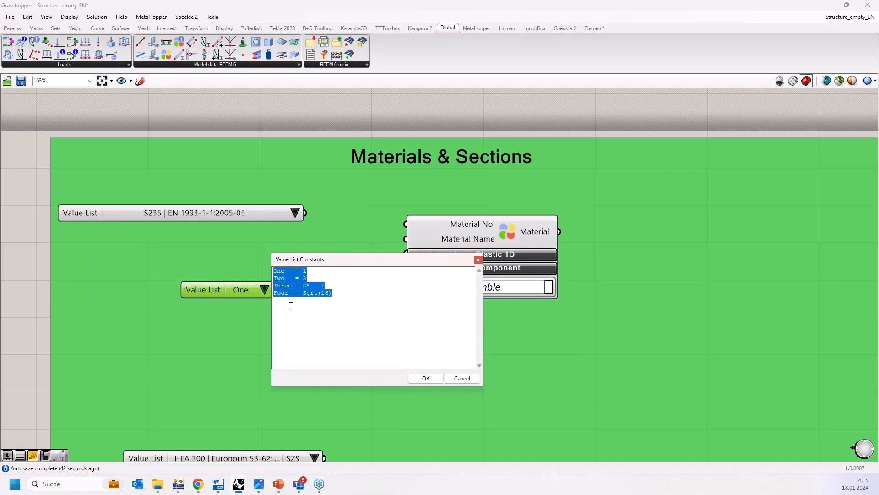
type("areg")
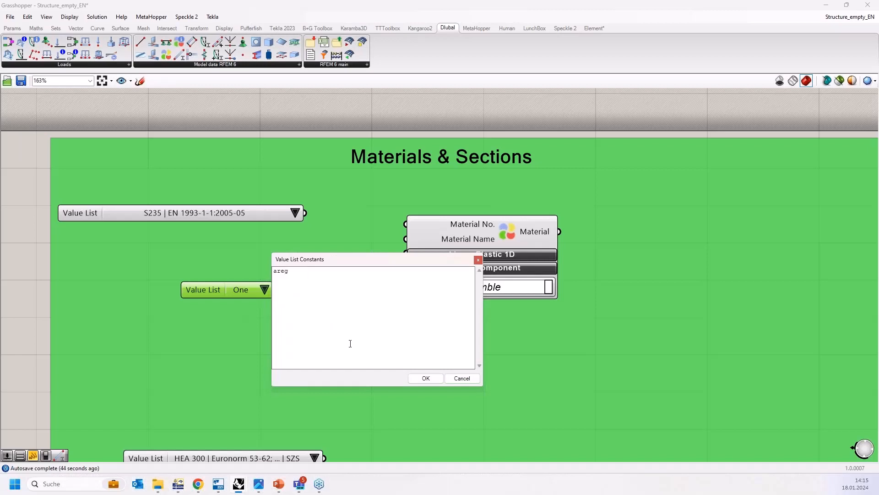
left_click(426, 378)
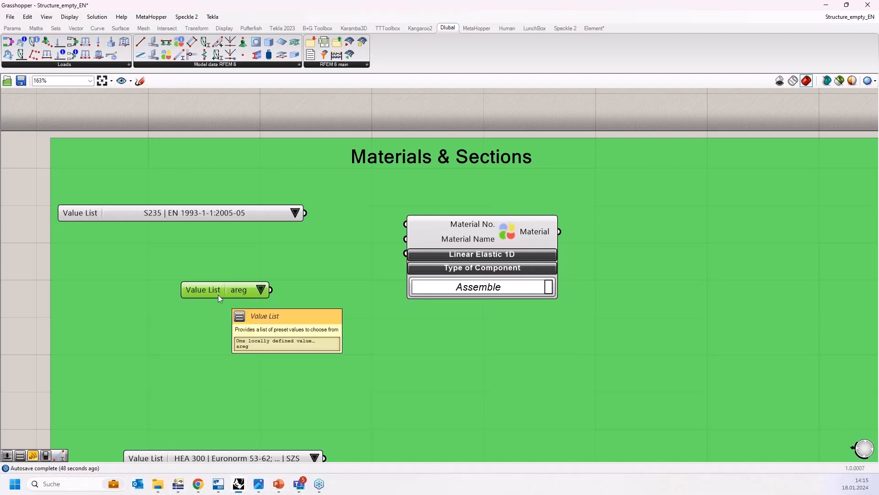
key("Delete")
Step: Examine the S235 value list's constants in its editor and its dropdown of material entries
right_click(77, 213)
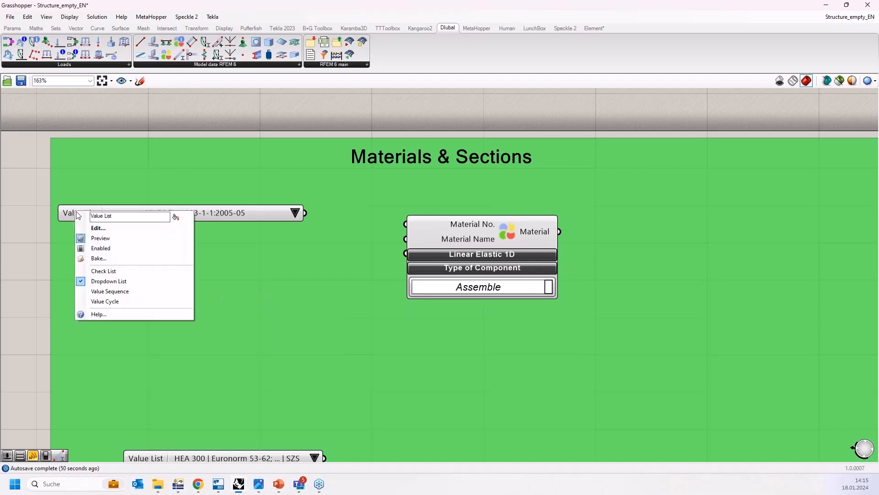
left_click(96, 228)
left_click_drag(216, 224, 477, 221)
left_click_drag(289, 164, 445, 163)
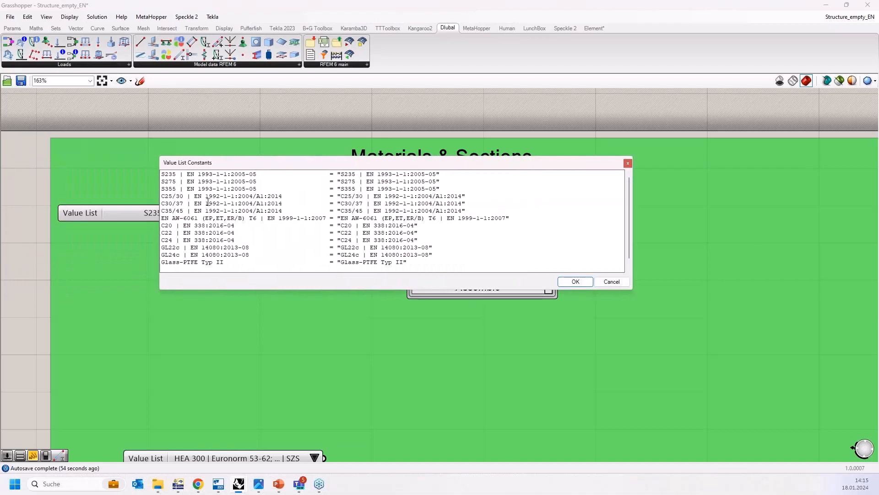
left_click(628, 163)
left_click(294, 211)
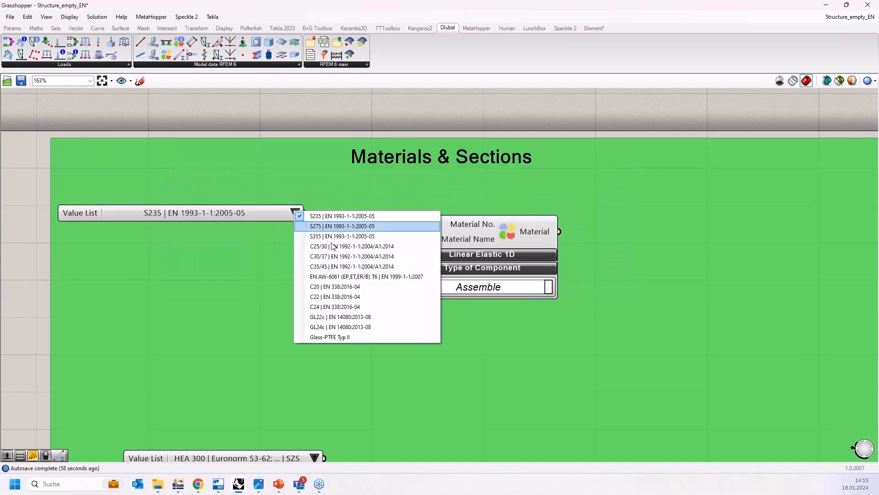
left_click(273, 210)
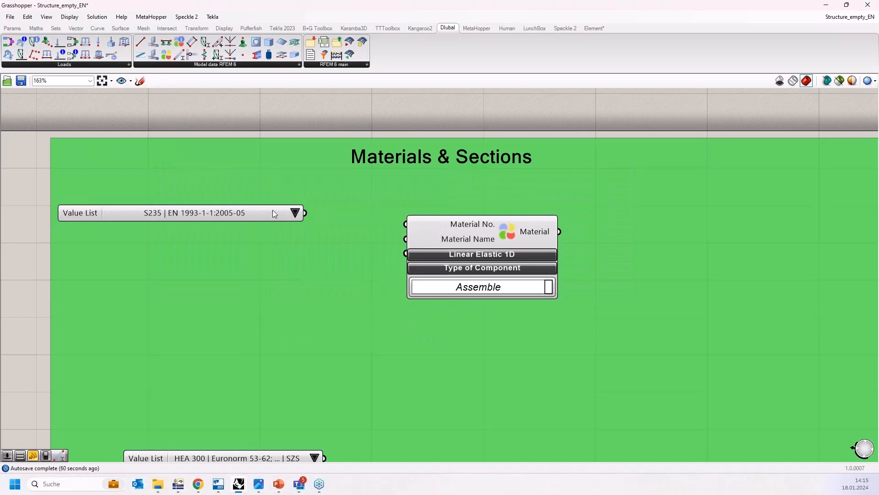
Step: Connect the S235 value list to the Material component's Material Name input and arrange both components
left_click_drag(306, 213, 414, 239)
left_click_drag(248, 220, 325, 241)
left_click_drag(487, 236, 513, 231)
Step: Add a Number Slider from 1 to 10 and connect it to the Material component's Material No. input
left_click(197, 188)
double_click(197, 188)
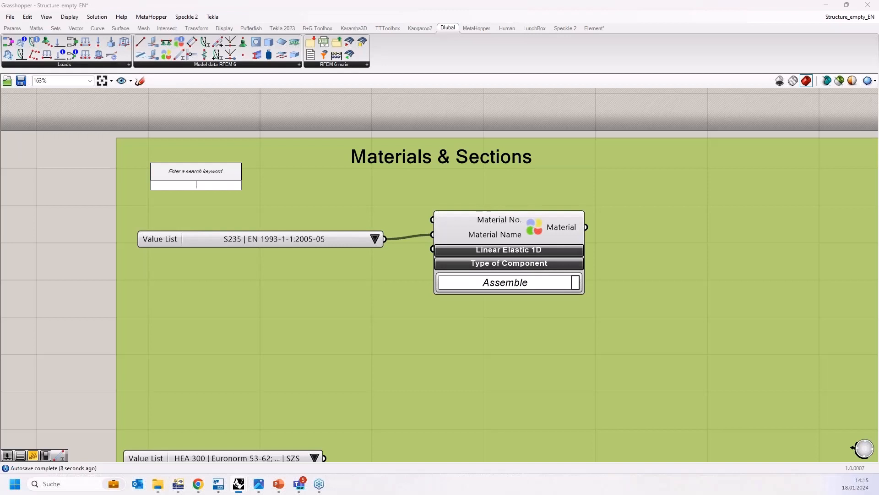
type("1")
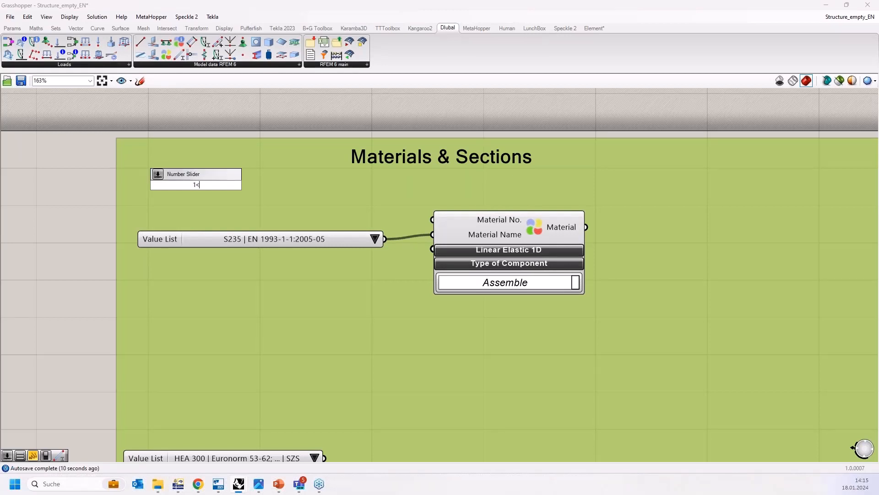
type("<10")
key("Return")
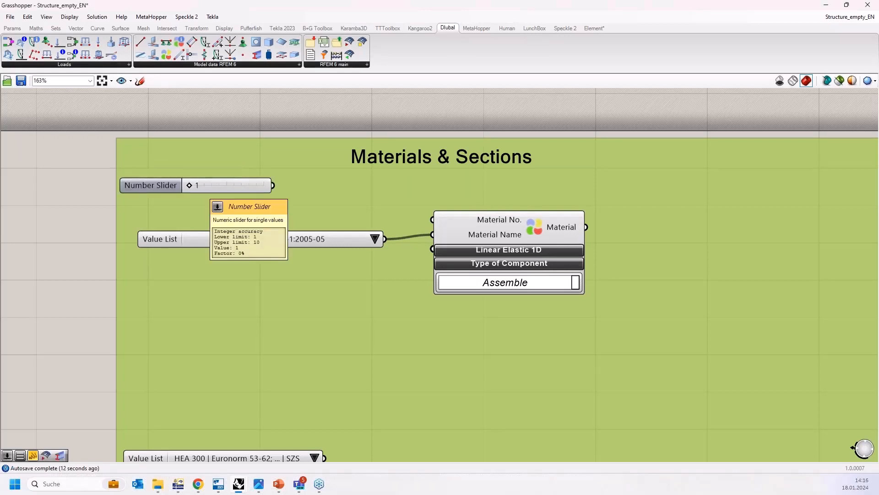
left_click_drag(224, 179, 431, 220)
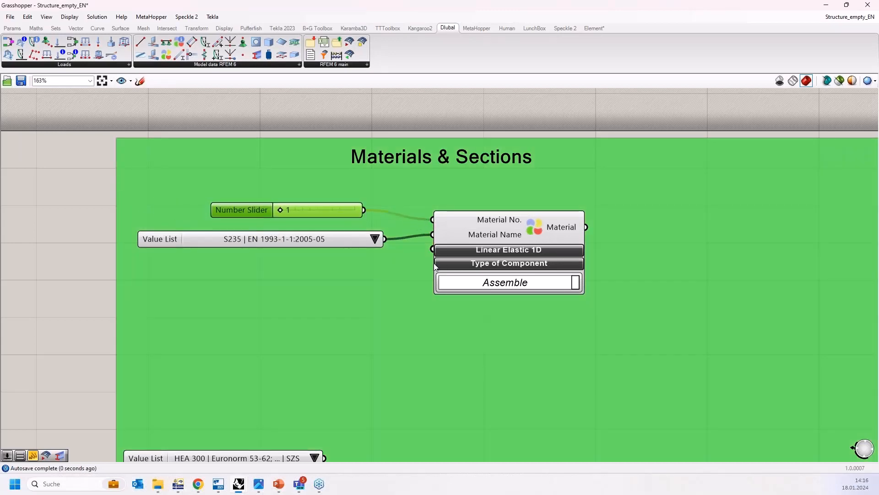
Step: Insert a Dlubal Section component below the material setup and arrange it beside the HEA 300 value list
scroll(430, 320, "down", 2)
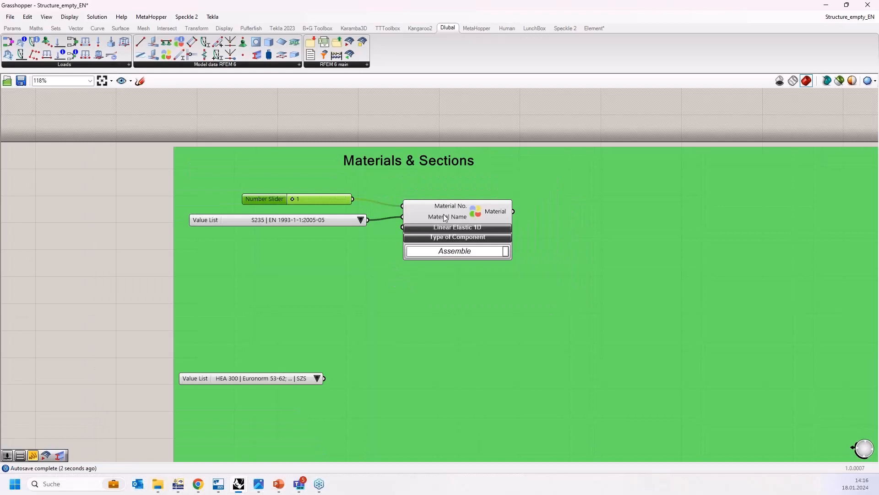
left_click_drag(289, 221, 287, 218)
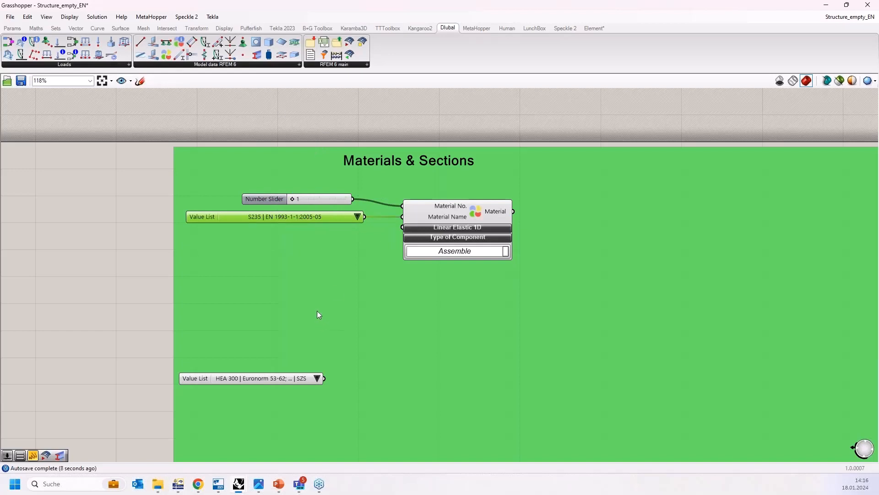
right_click_drag(319, 315, 289, 282)
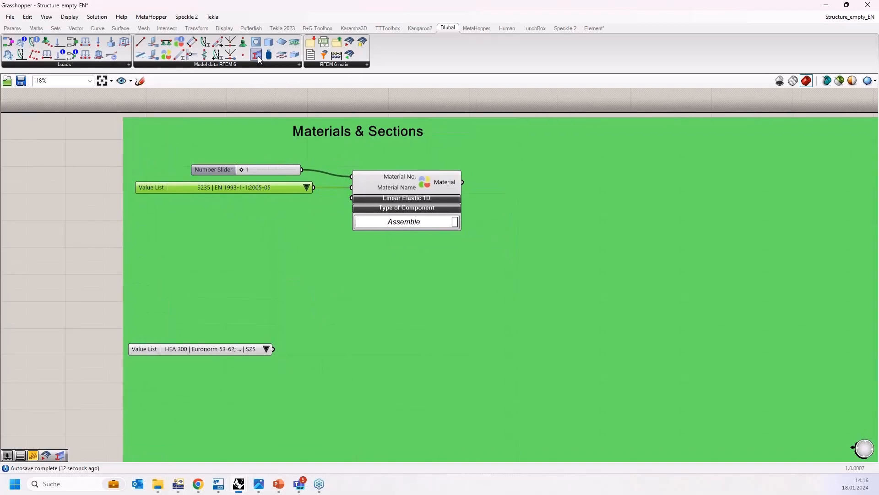
left_click_drag(358, 353, 354, 356)
left_click_drag(210, 350, 197, 342)
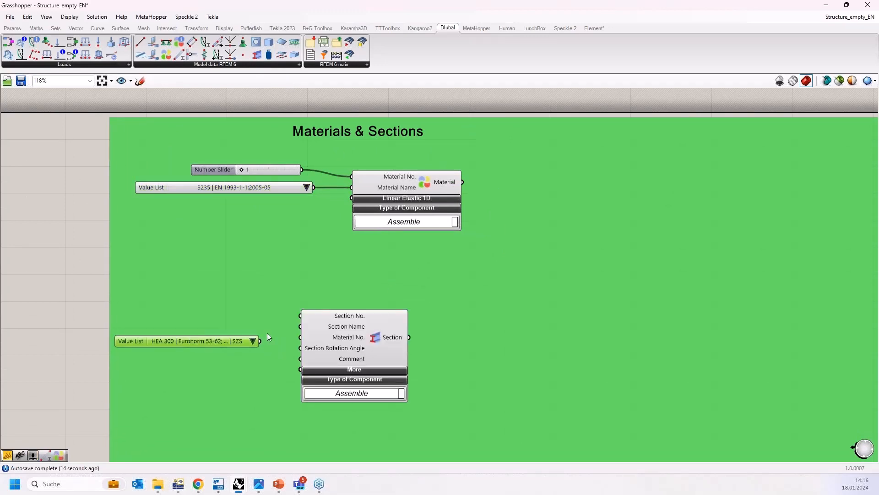
left_click_drag(341, 330, 396, 313)
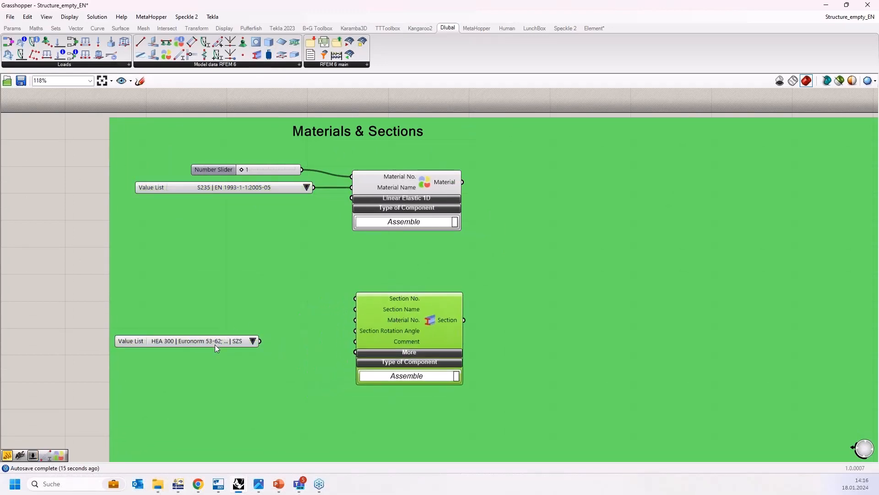
left_click_drag(217, 348, 253, 328)
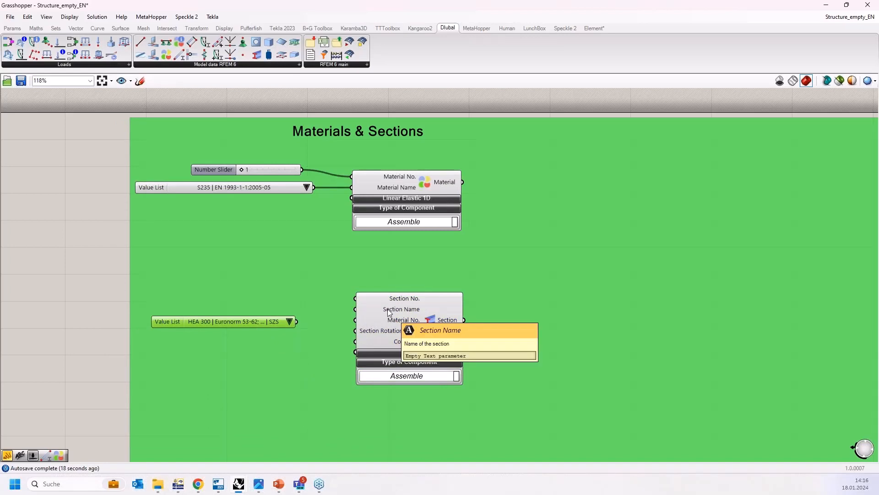
right_click_drag(265, 326, 268, 293)
Step: Browse the section value list and keep HEA 300 | Euronorm 53-62 selected
left_click(291, 290)
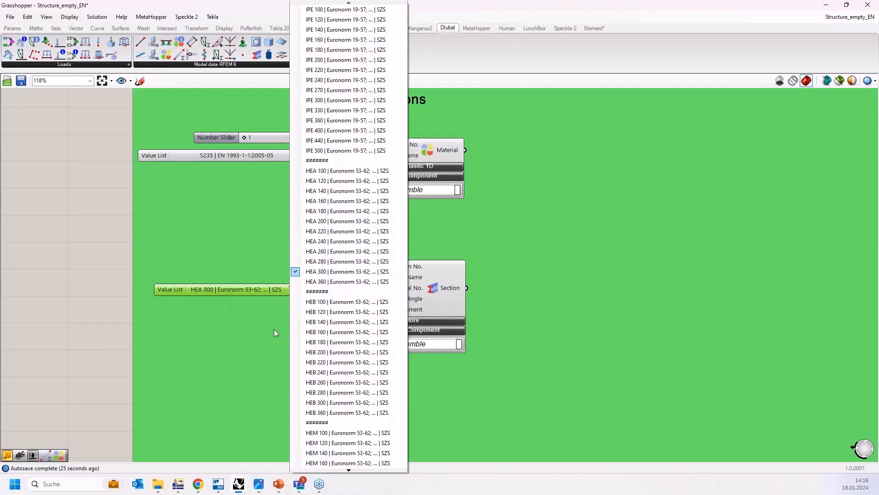
left_click(352, 469)
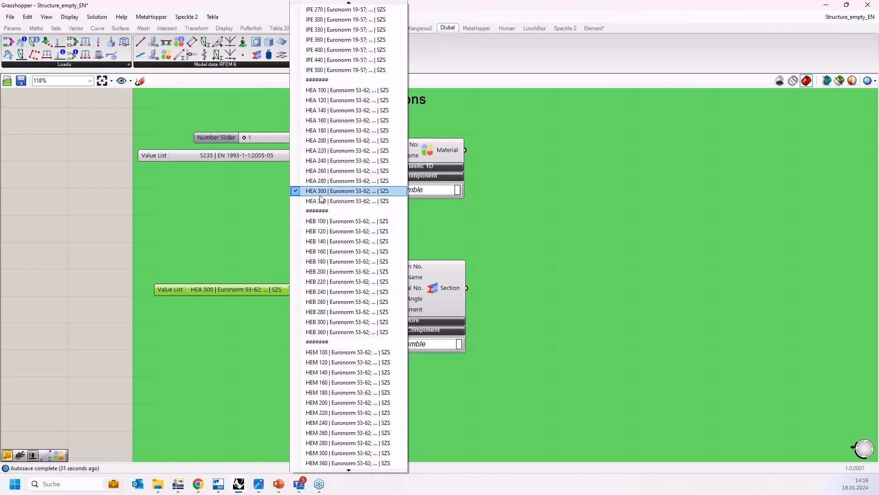
left_click(321, 195)
Step: Connect the HEA 300 value list to the Section component's Section Name input
left_click_drag(260, 287, 283, 288)
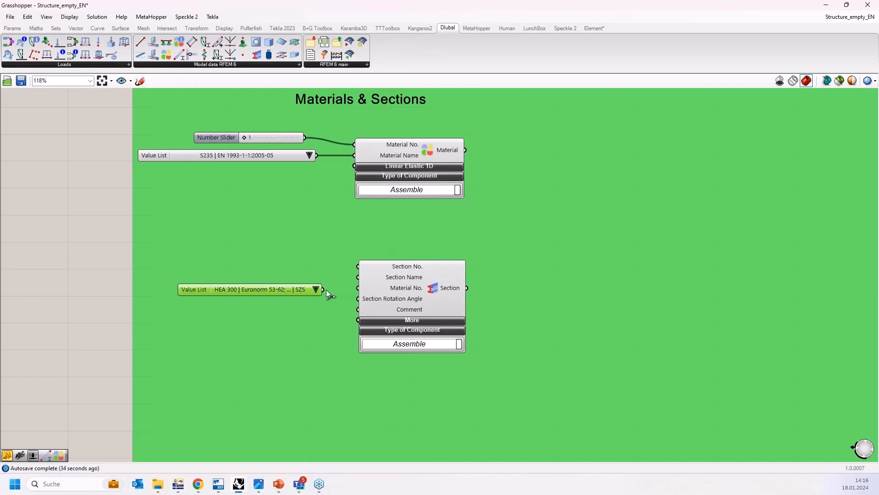
left_click_drag(351, 277, 358, 277)
left_click_drag(298, 288, 286, 274)
scroll(345, 289, "up", 1)
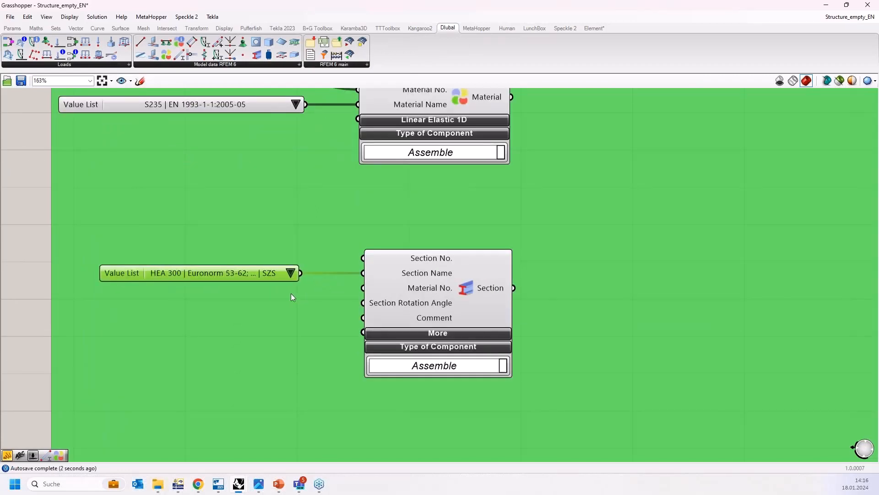
right_click_drag(292, 297, 289, 352)
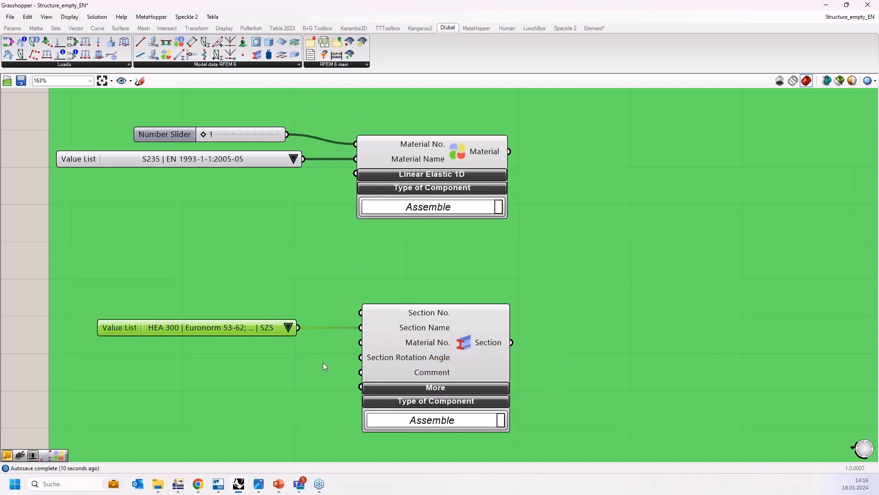
Step: Switch to RFEM and inspect the model's Materials, opening a new material dialog and cancelling it
left_click(179, 483)
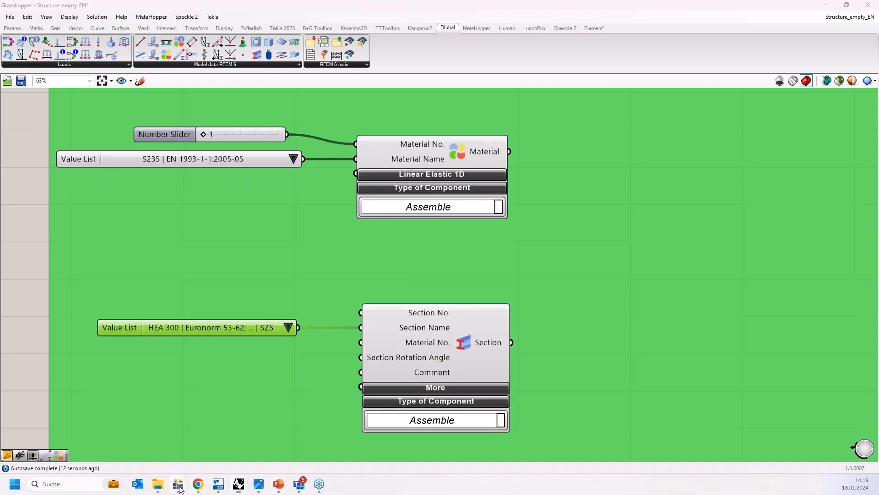
left_click(24, 86)
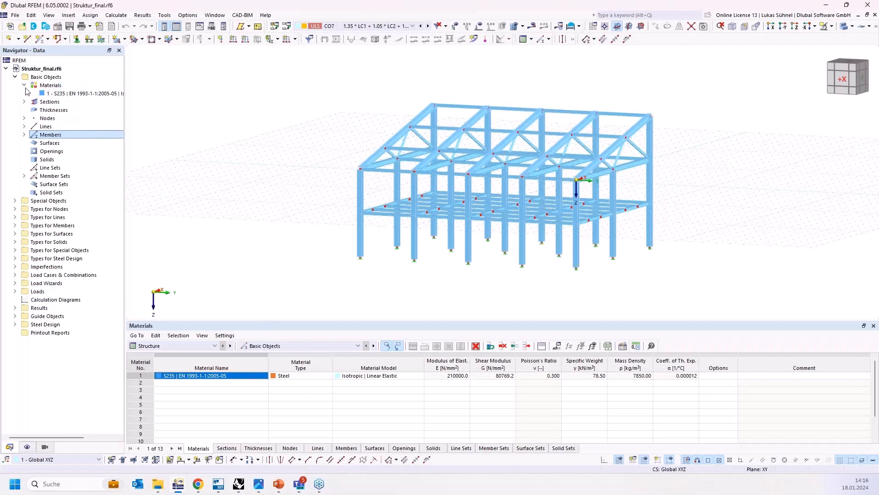
right_click(50, 87)
left_click(81, 105)
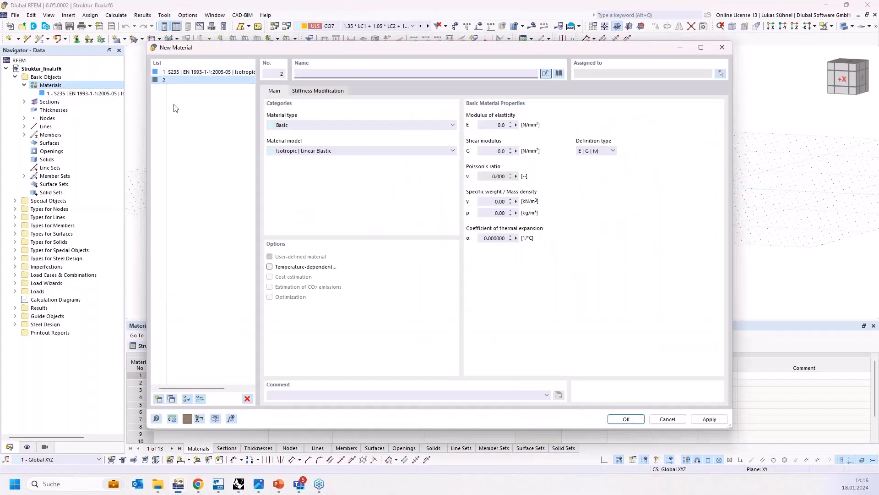
left_click(246, 400)
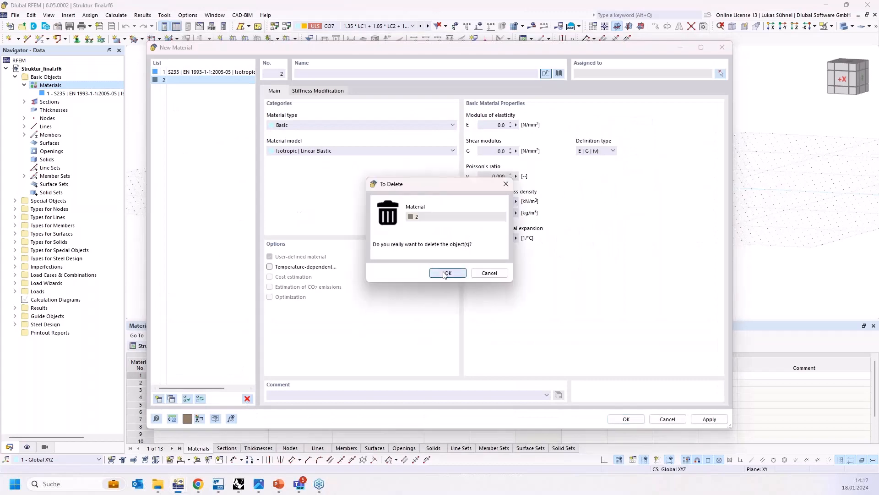
left_click(448, 273)
left_click(665, 418)
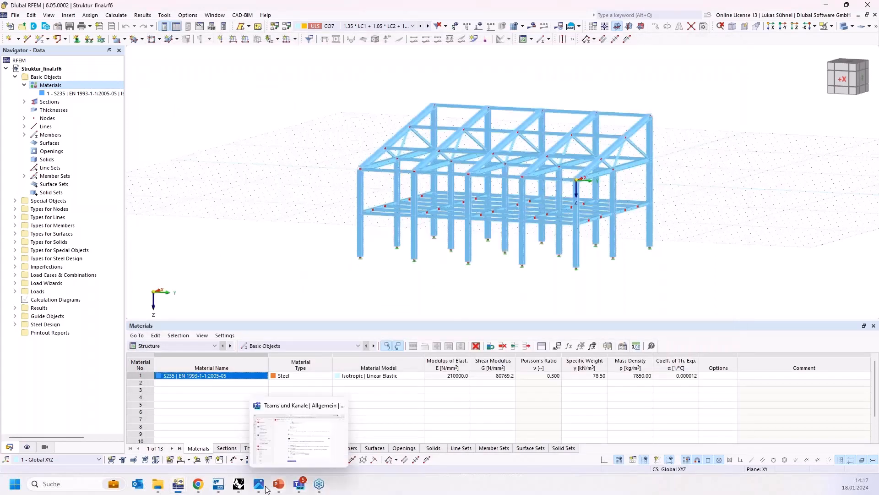
Step: Switch back to Grasshopper
mouse_move(238, 486)
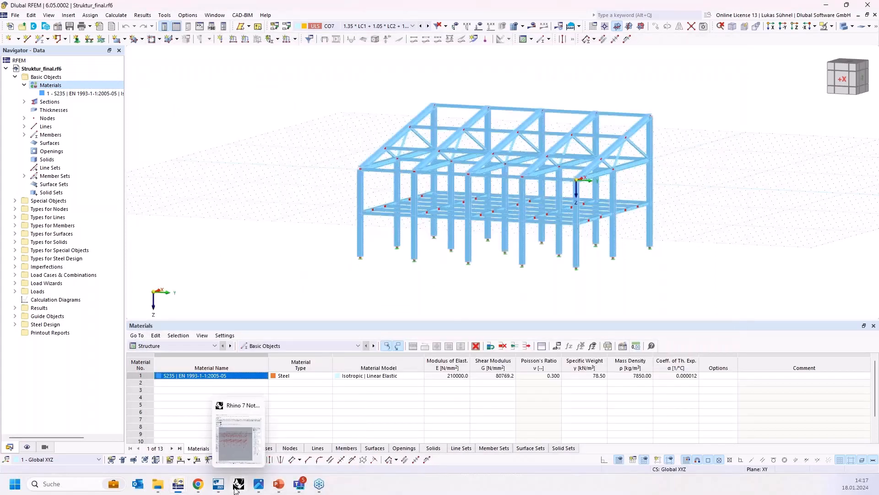
left_click(239, 486)
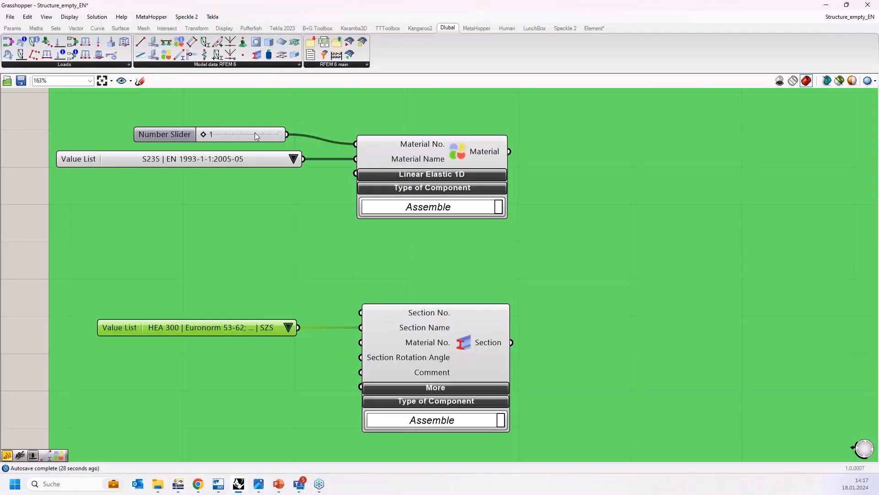
Step: Connect the Material component's output to the Section component's Material No. input
left_click_drag(255, 133, 275, 137)
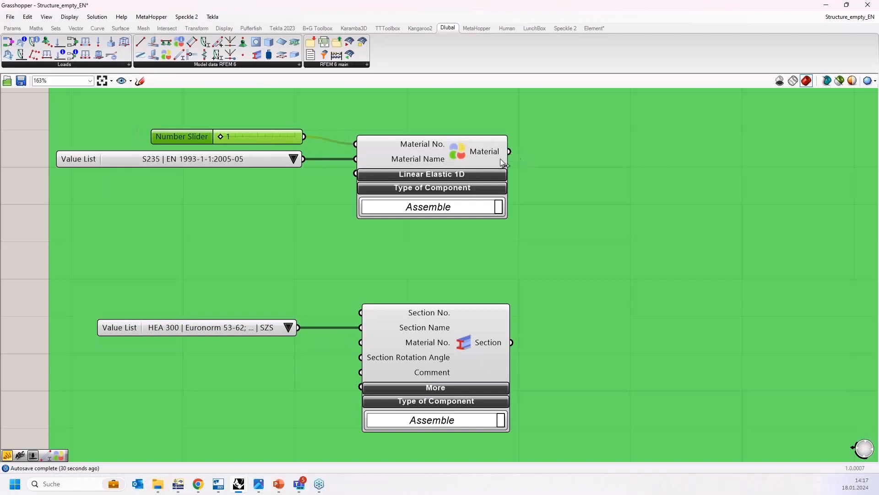
left_click_drag(507, 153, 361, 342)
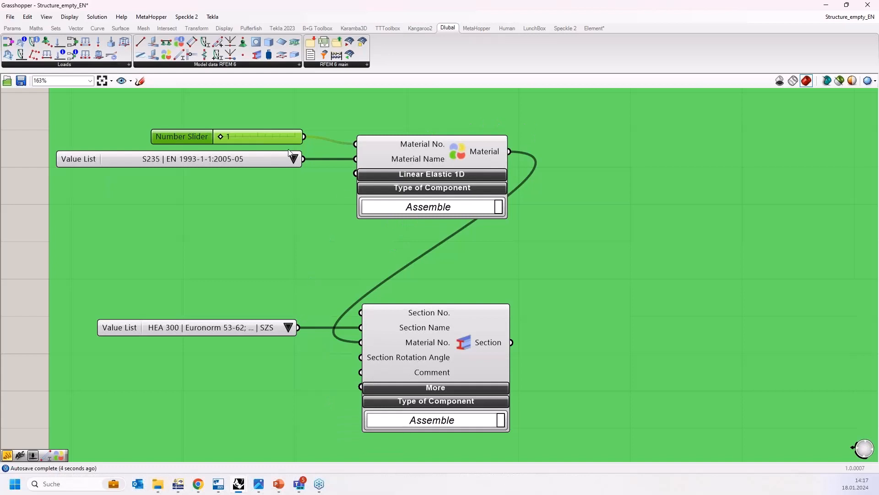
left_click_drag(281, 139, 284, 140)
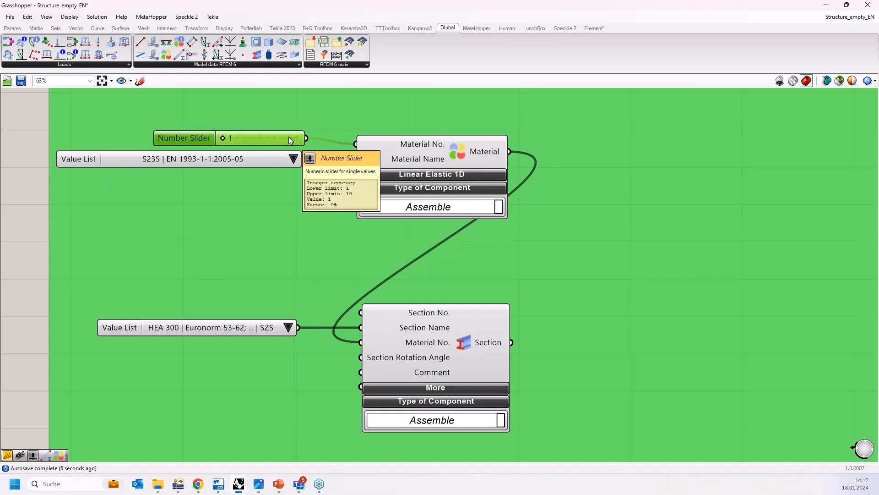
left_click(424, 160)
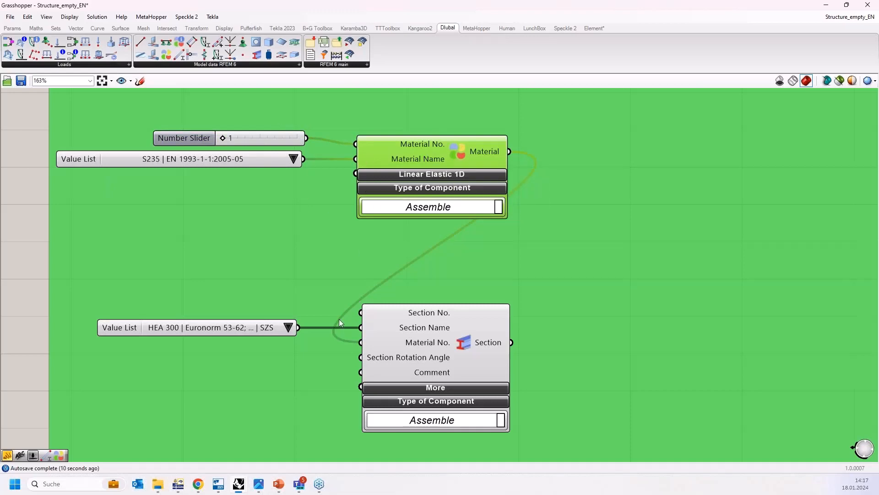
Step: Copy the number slider next to the Section component and connect it to the Section No. input with value 1
scroll(502, 185, "down", 4)
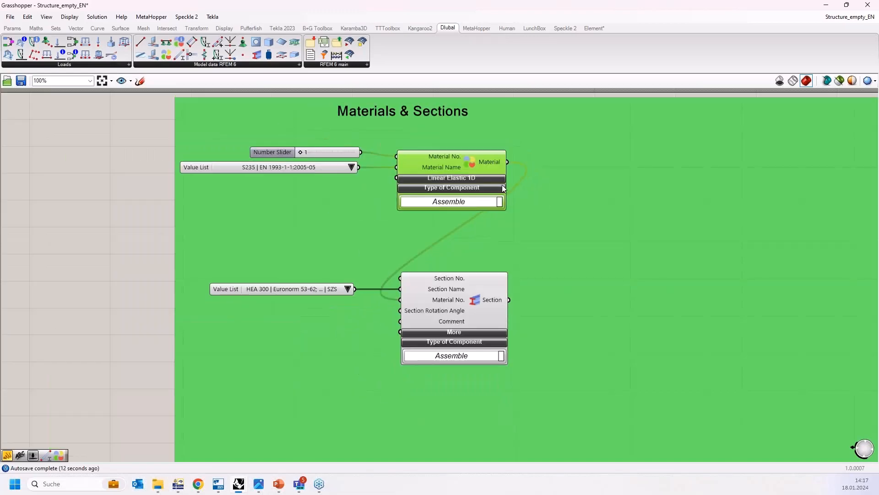
scroll(310, 285, "up", 2)
left_click(363, 114)
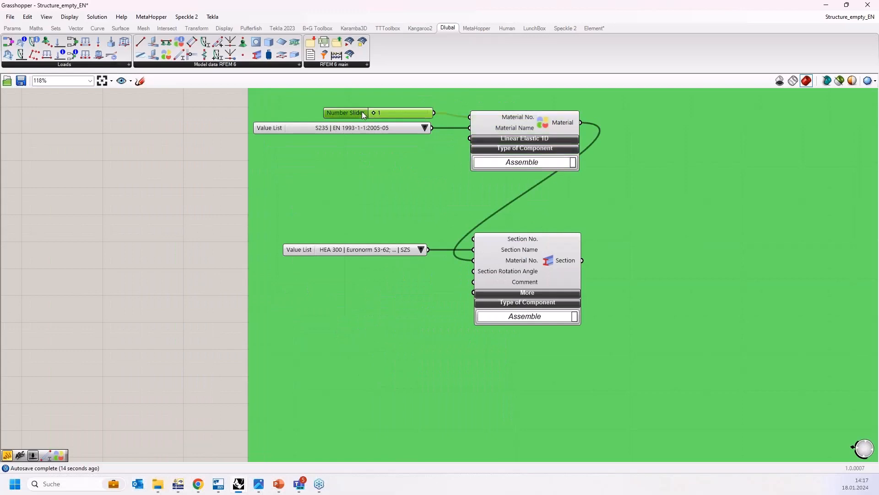
left_click_drag(359, 114, 370, 242, "alt")
mouse_move(448, 238)
left_mouse_down()
mouse_move(474, 239)
mouse_move(437, 236)
left_mouse_up()
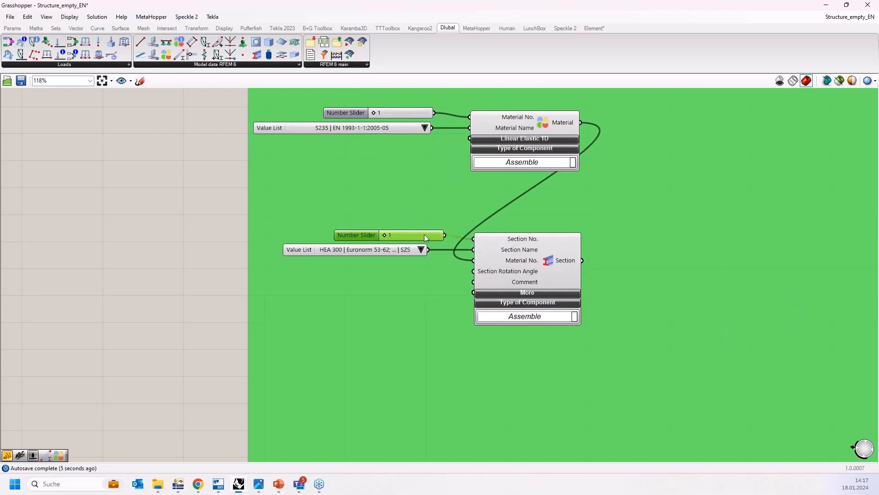
Step: Duplicate the section group of slider, value list and Section component twice below the original
right_click_drag(182, 289, 111, 243)
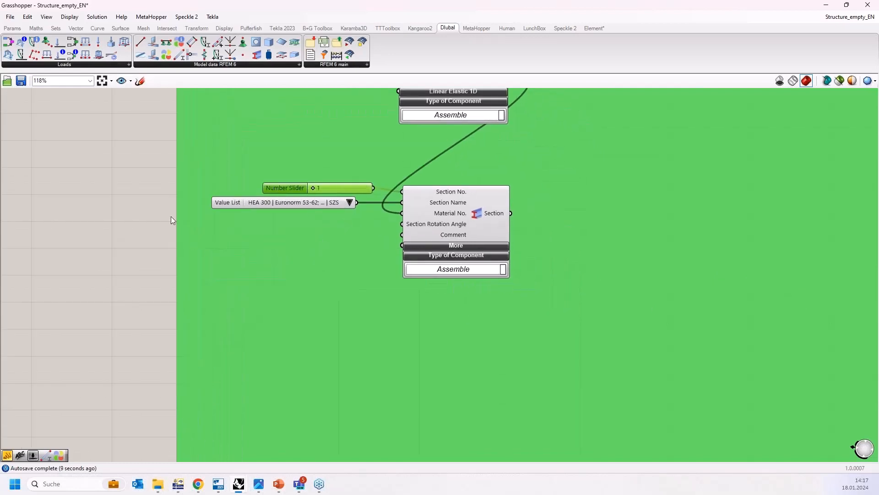
scroll(174, 218, "down", 1)
left_click_drag(90, 167, 491, 280)
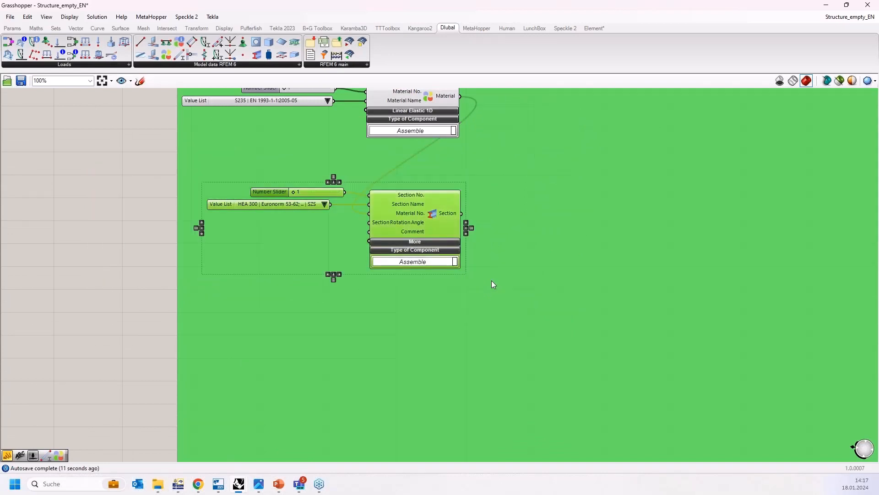
mouse_move(420, 212)
left_mouse_down()
mouse_move(434, 291)
mouse_move(422, 193)
mouse_move(441, 208)
mouse_move(436, 199)
mouse_move(436, 300)
mouse_move(430, 237)
mouse_move(444, 421)
left_mouse_up()
left_click(369, 301)
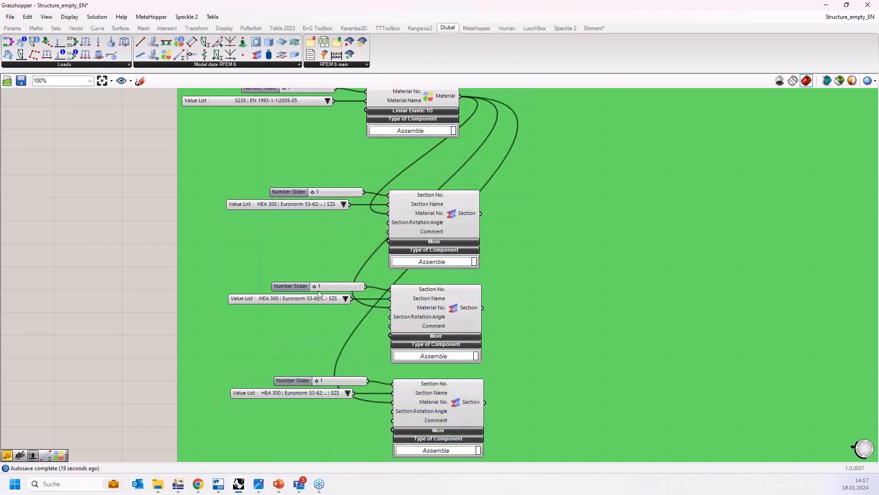
Step: Set the second and third section number sliders to 2 and 3
left_click_drag(314, 286, 319, 287)
left_click(316, 383)
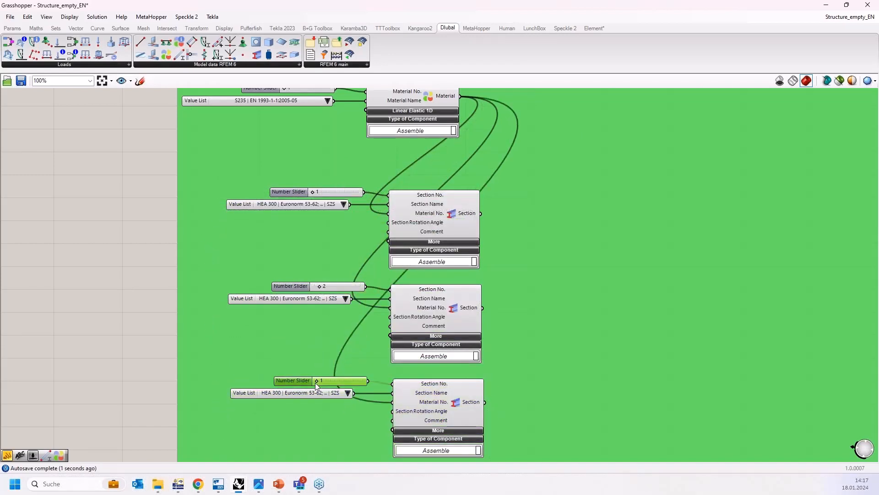
left_click_drag(316, 384, 327, 384)
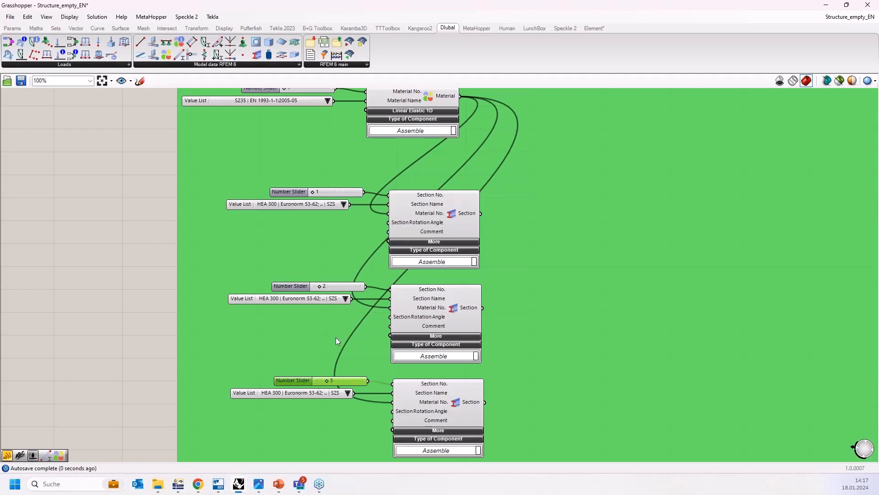
Step: Set the second section value list to IPE 140 and the third to HEA 180
left_click(346, 300)
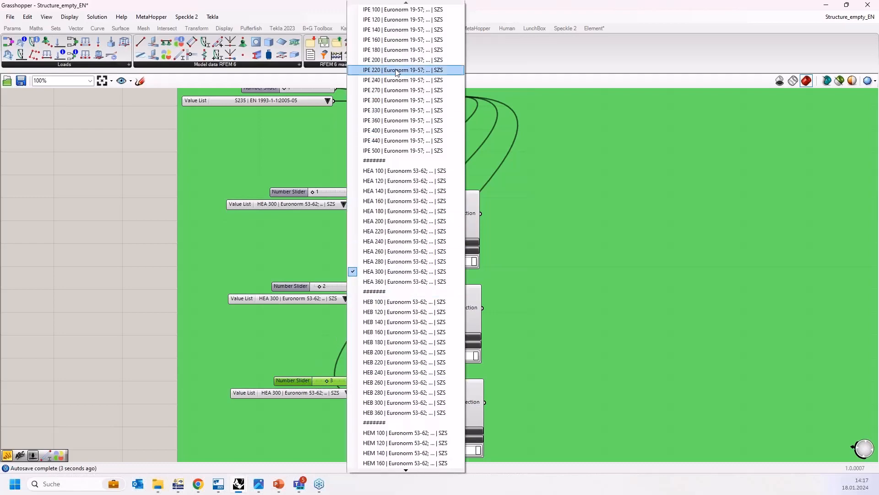
left_click(397, 29)
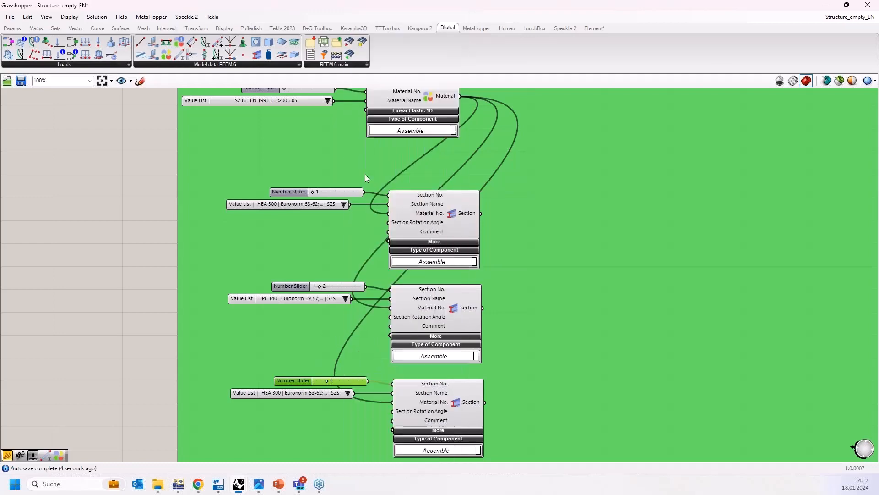
left_click(347, 394)
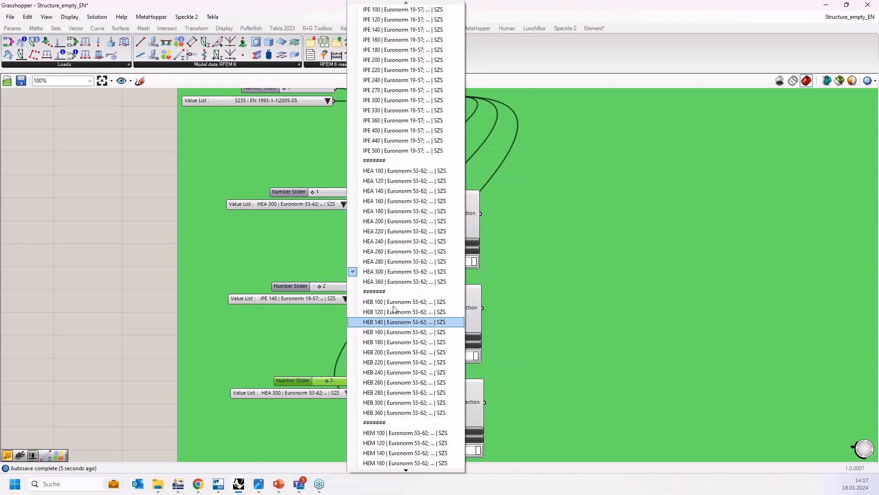
left_click(395, 212)
Step: Place a Dlubal Member component on the canvas below the section components
scroll(256, 251, "down", 4)
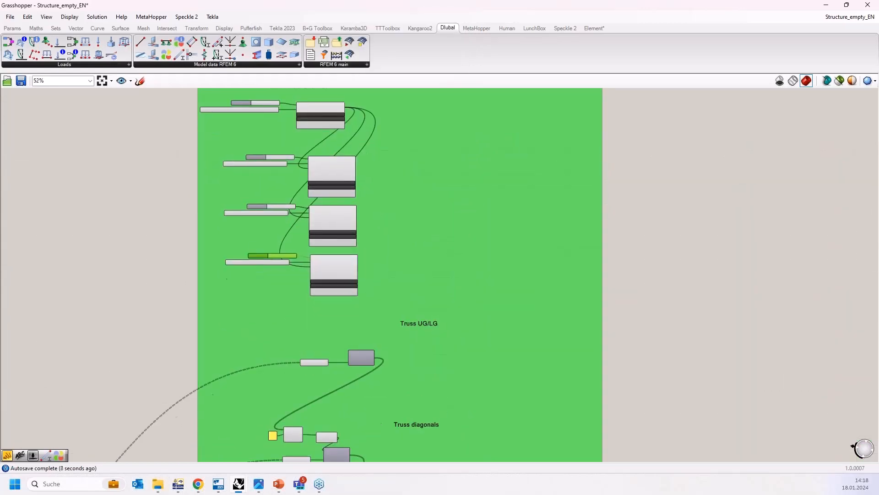
right_click_drag(258, 242, 254, 305)
scroll(370, 387, "up", 2)
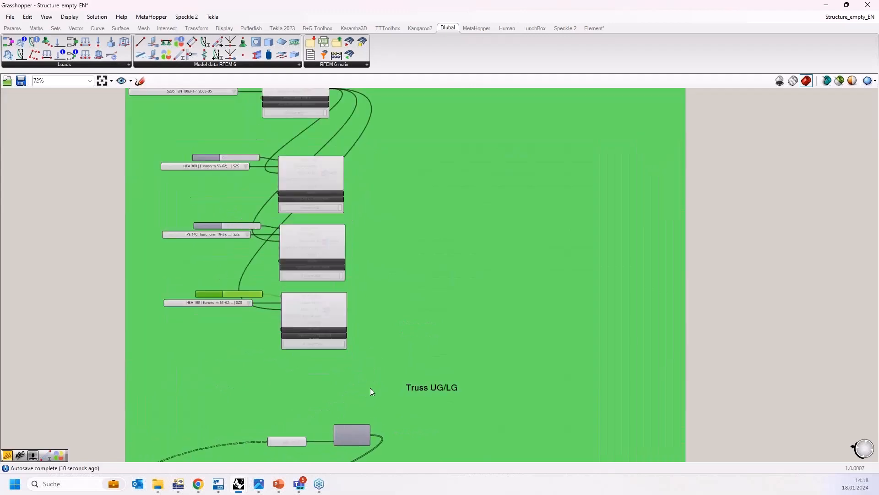
scroll(370, 387, "up", 1)
right_click_drag(370, 394, 357, 325)
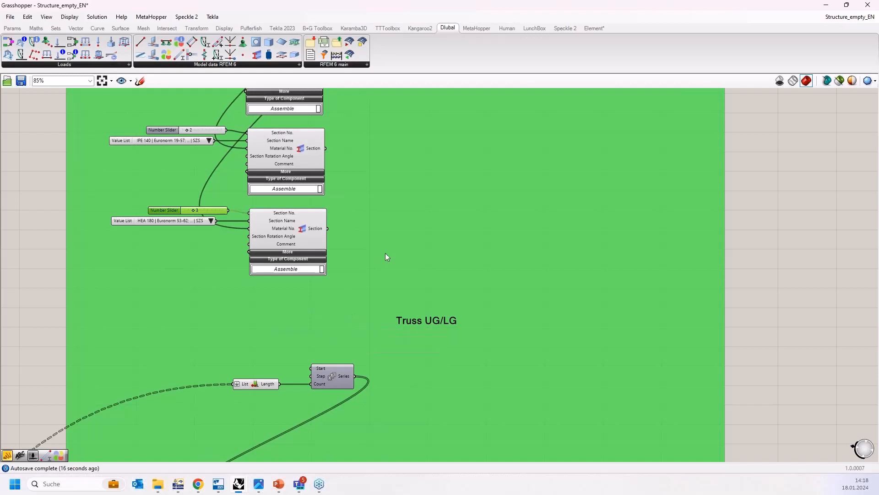
right_click_drag(429, 256, 481, 169)
right_click_drag(413, 303, 477, 224)
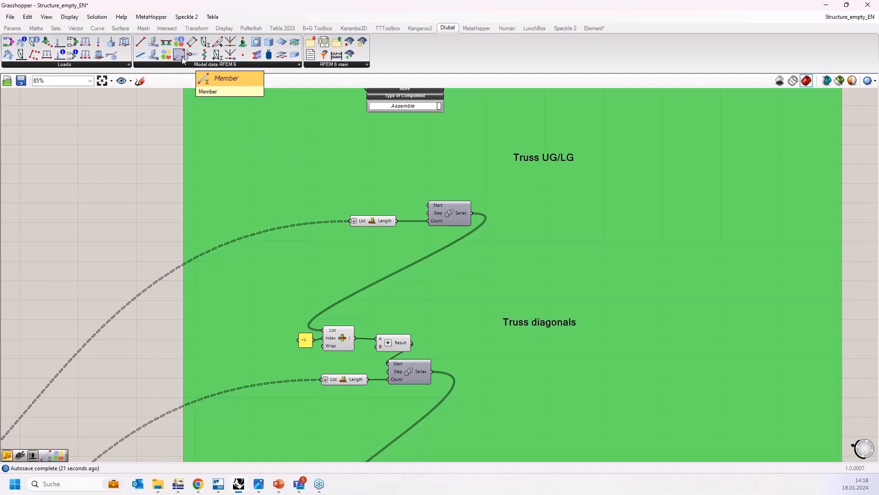
left_click_drag(182, 57, 268, 209)
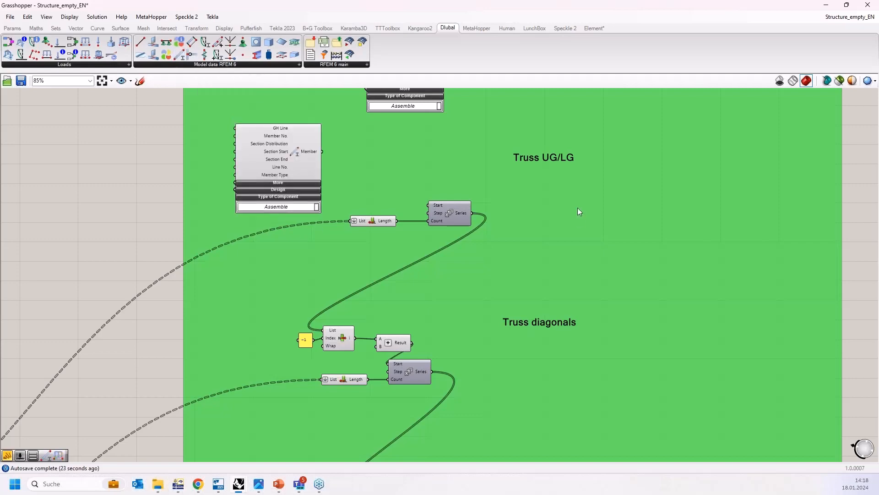
Step: Move the Member component beside the Truss UG/LG group and connect the truss curves to its GH Line input
scroll(603, 192, "down", 6)
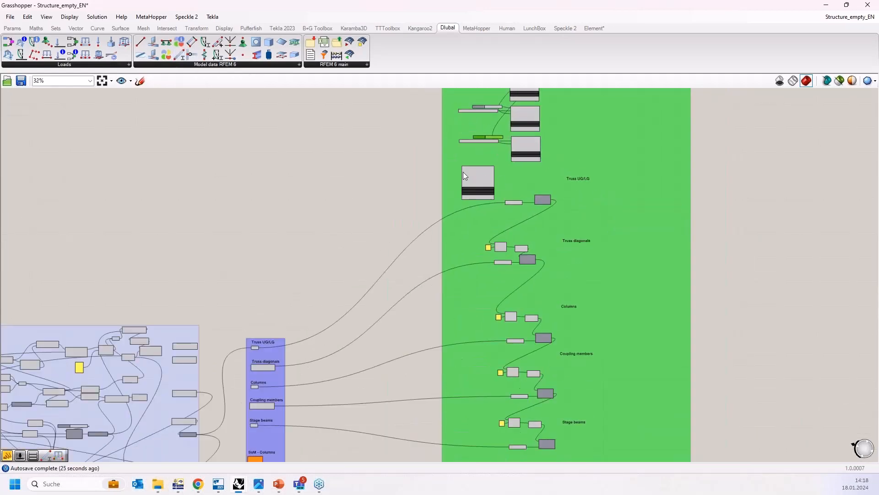
left_click_drag(471, 179, 298, 354)
scroll(257, 343, "up", 10)
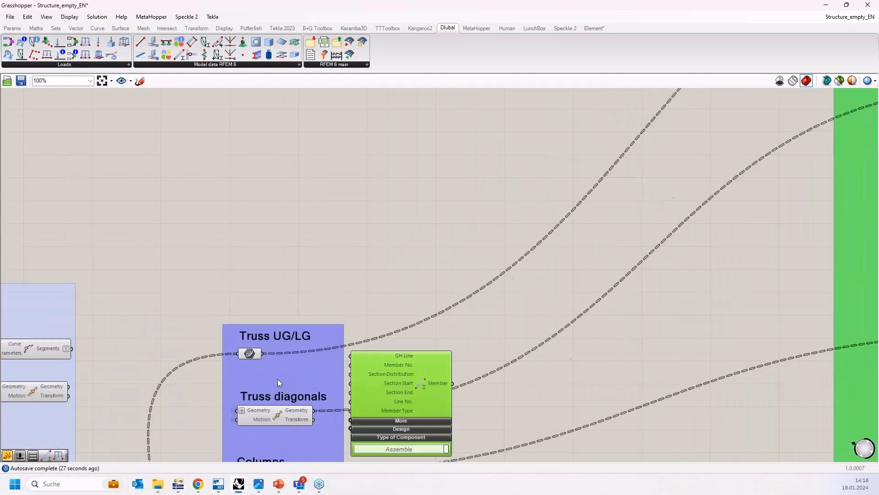
left_click_drag(498, 344, 589, 298)
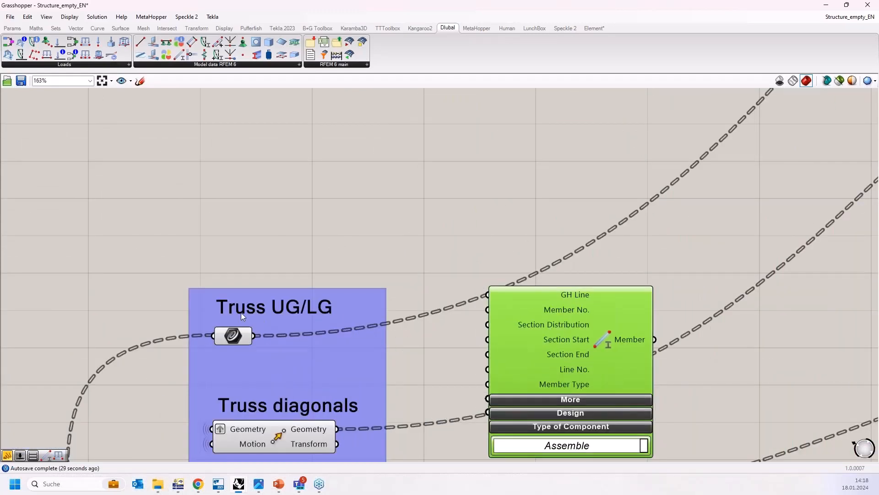
Step: Arrange Grasshopper beside Rhino and inspect the highlighted truss lines in the Perspective viewport
left_click_drag(286, 5, 878, 164)
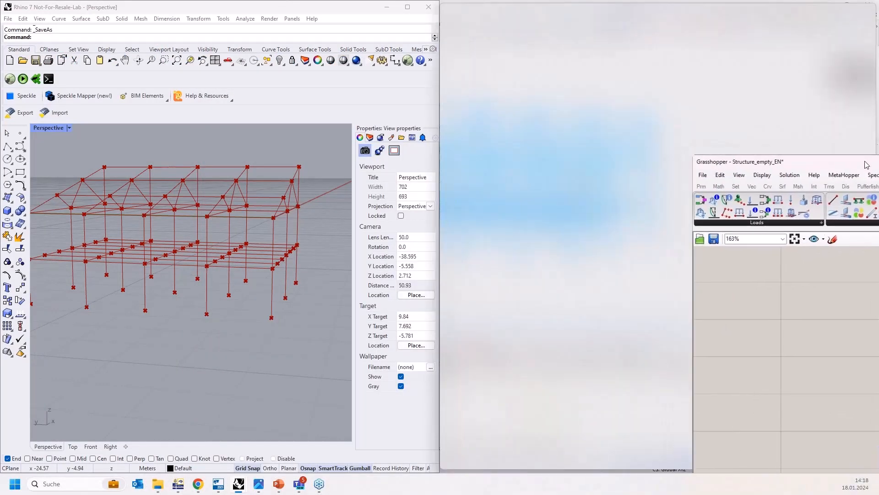
scroll(614, 194, "down", 3)
left_click(632, 282)
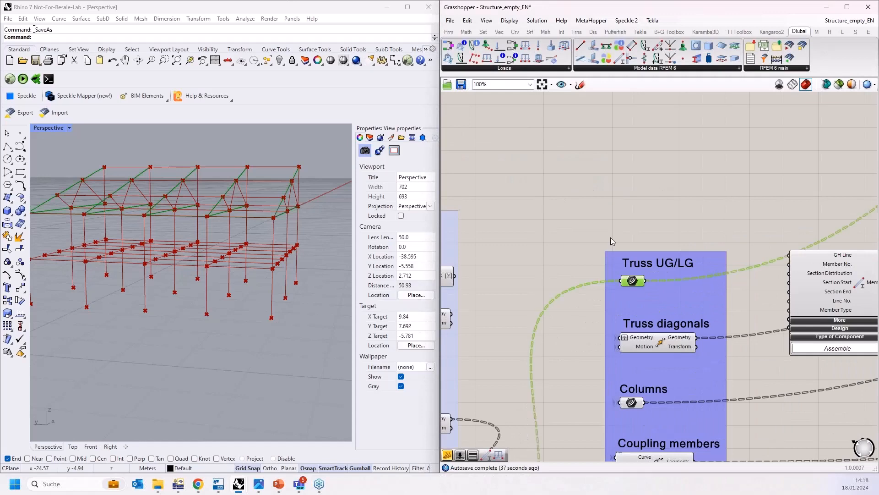
scroll(611, 237, "down", 1)
scroll(629, 266, "up", 2)
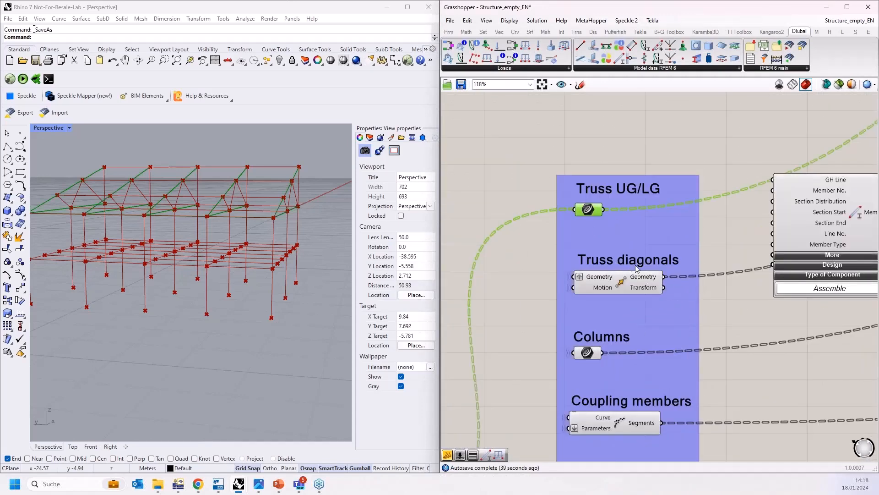
scroll(636, 265, "down", 3)
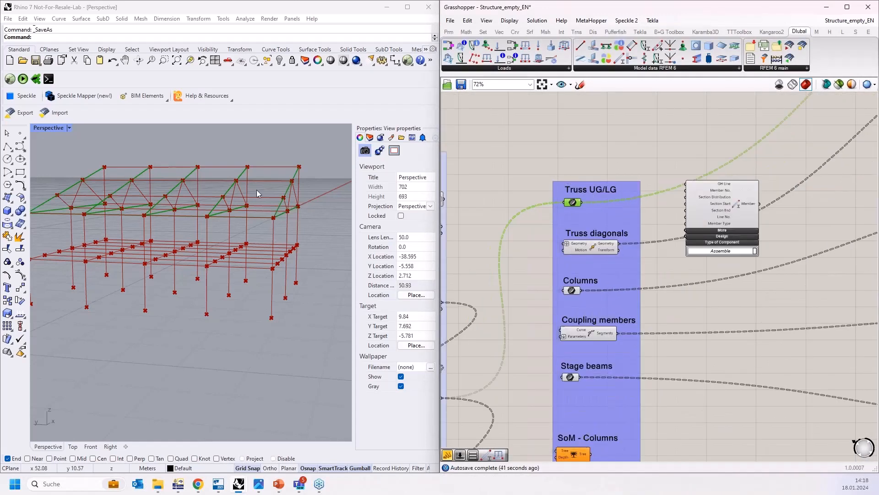
scroll(265, 191, "up", 2)
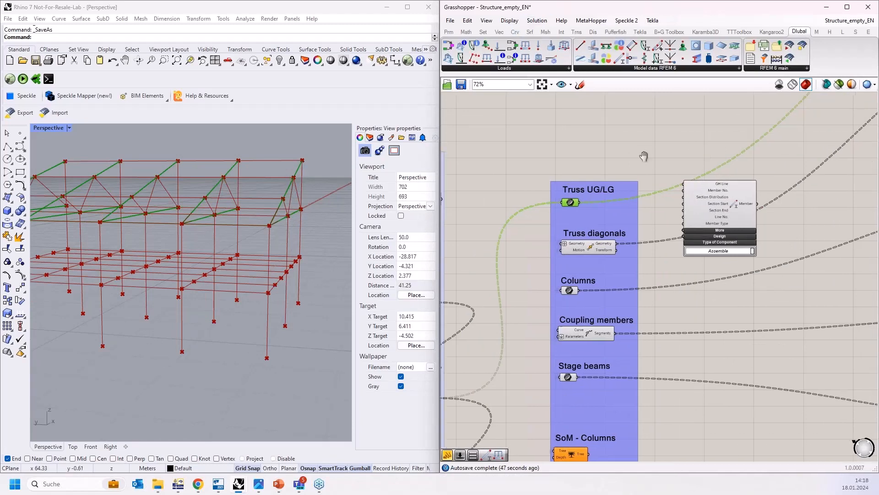
scroll(544, 196, "up", 4)
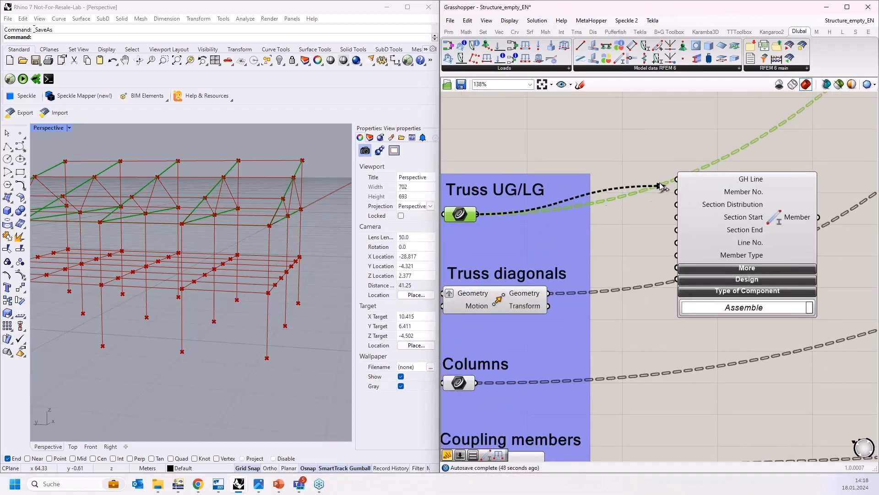
Step: Move the Member component next to the sections and connect the first Section component to its Section Start input
left_click_drag(794, 220, 797, 240)
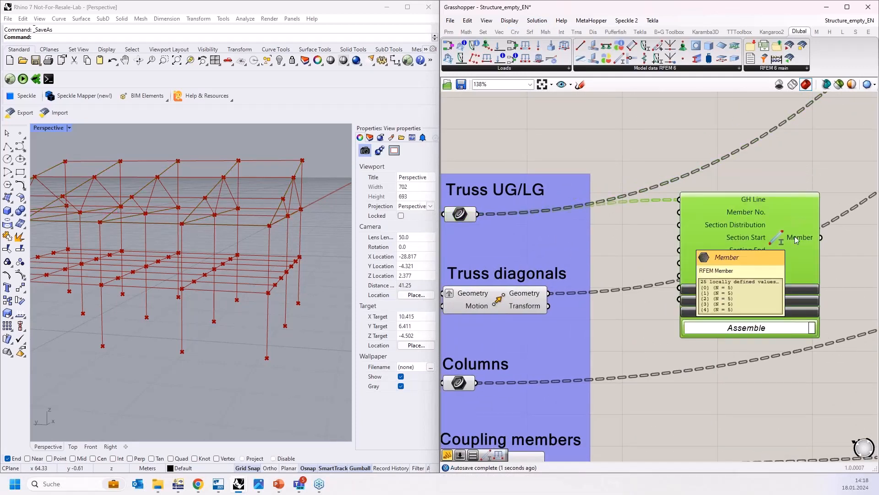
scroll(522, 236, "down", 6)
scroll(510, 241, "down", 3)
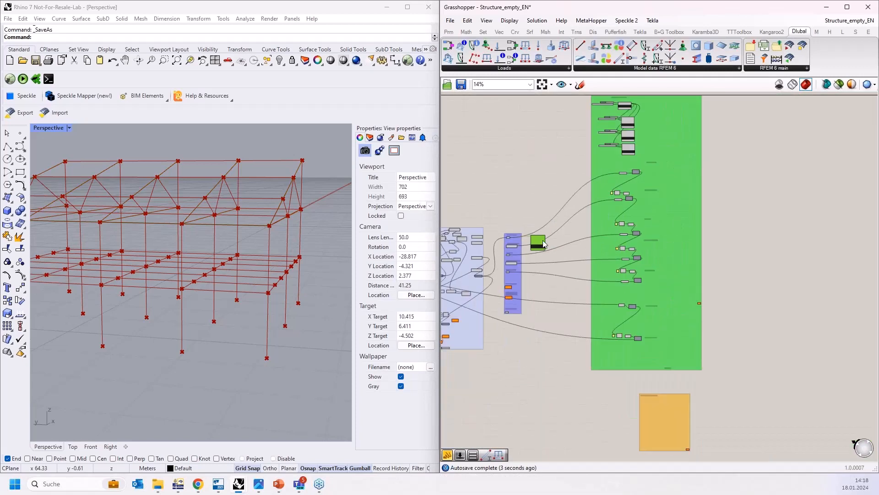
left_click_drag(536, 231, 647, 112)
scroll(643, 116, "up", 7)
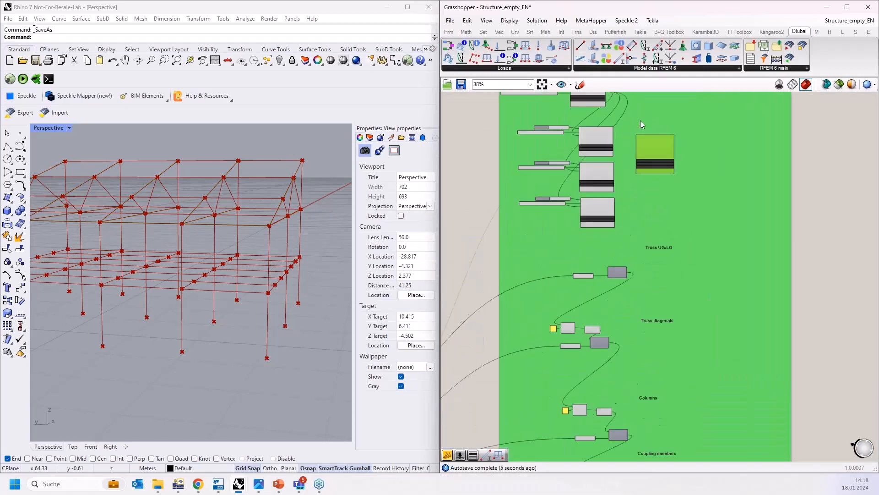
right_click_drag(618, 176, 672, 177)
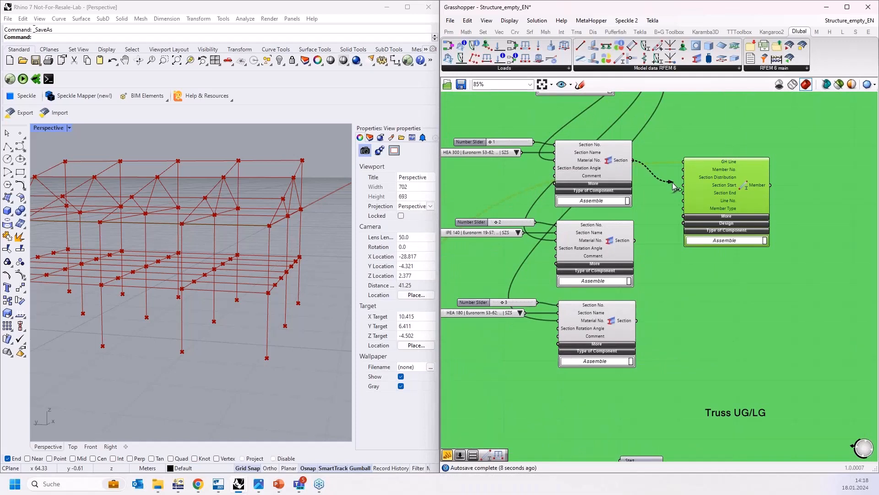
left_click_drag(672, 182, 684, 185)
scroll(703, 184, "up", 4)
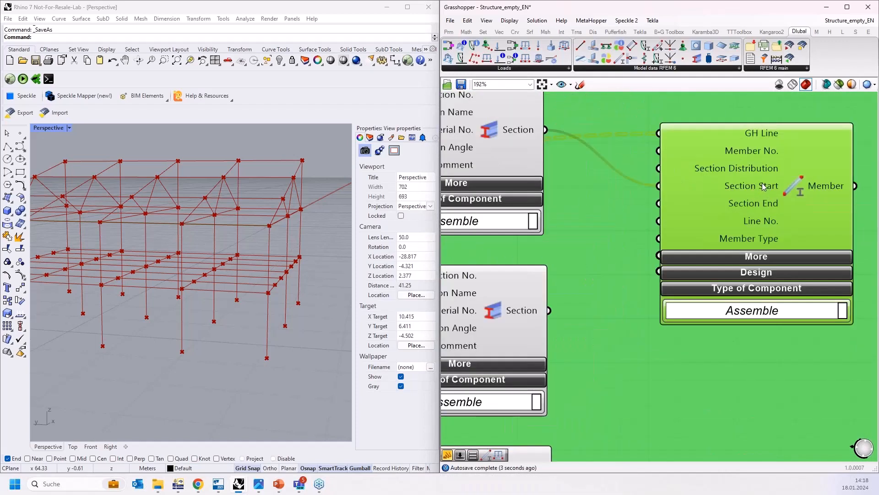
scroll(746, 143, "down", 1)
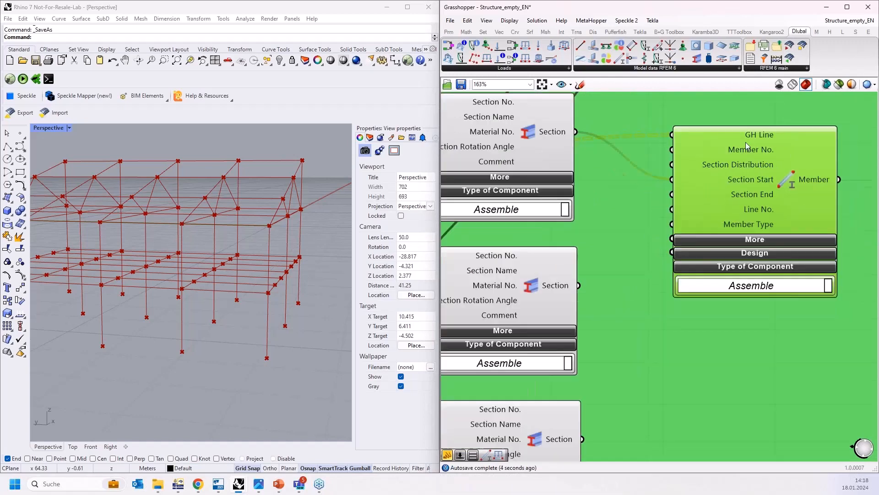
scroll(745, 142, "down", 3)
left_click_drag(744, 152, 713, 237)
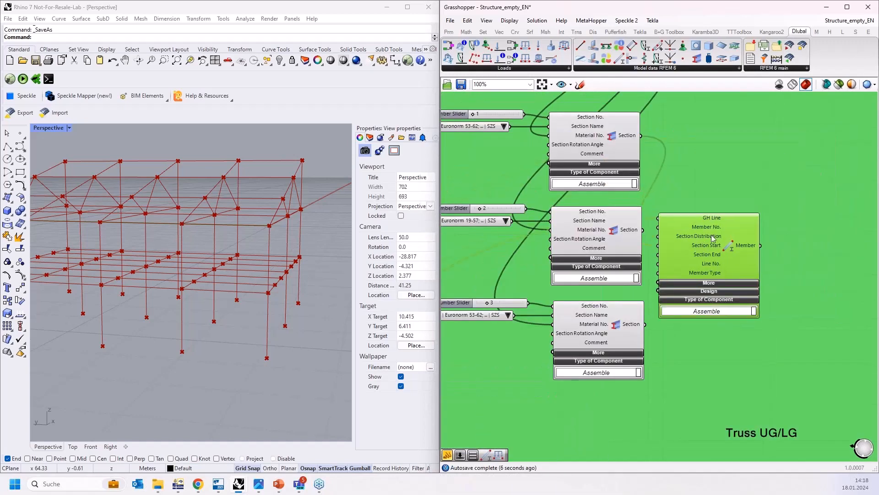
scroll(713, 237, "down", 5)
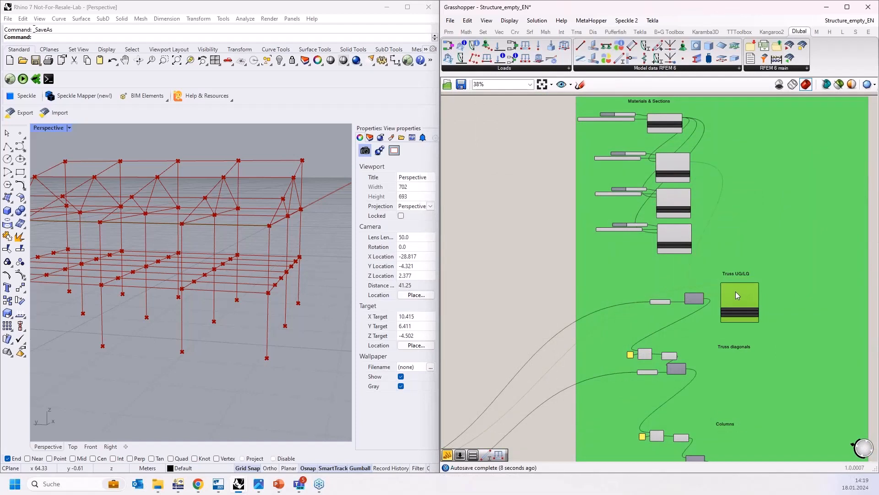
scroll(735, 292, "up", 4)
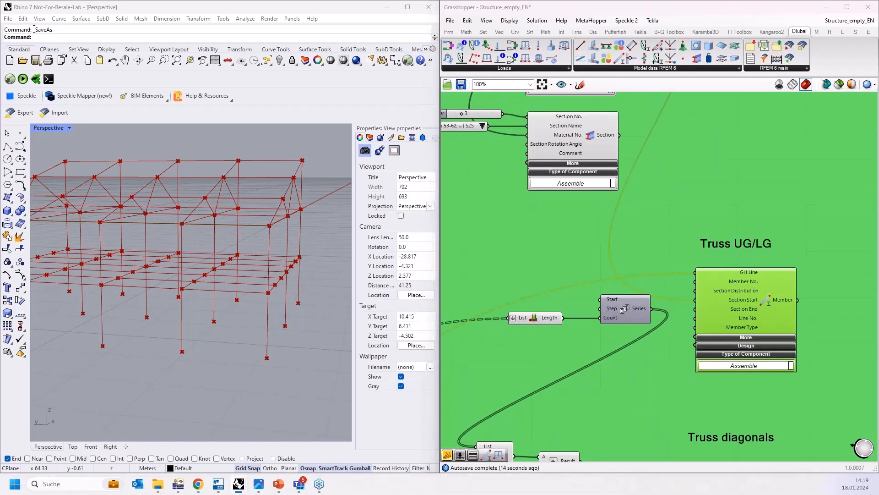
scroll(787, 364, "up", 2)
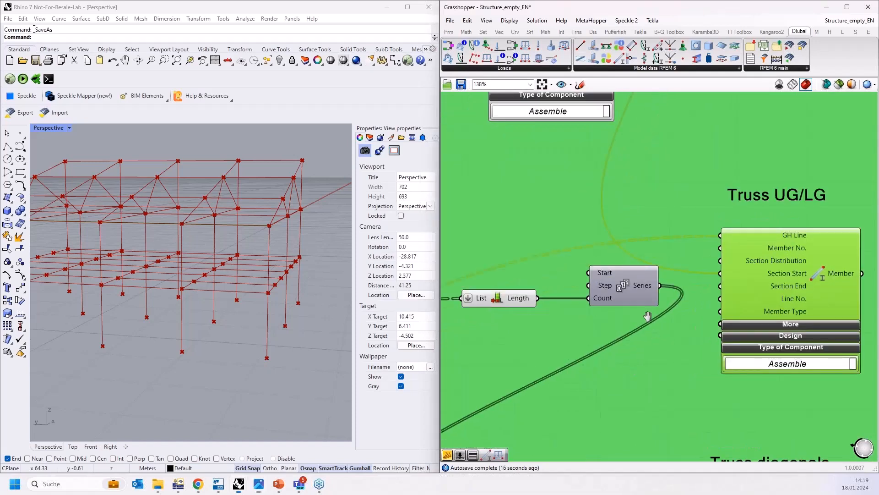
left_click_drag(739, 273, 740, 257)
scroll(510, 216, "down", 3)
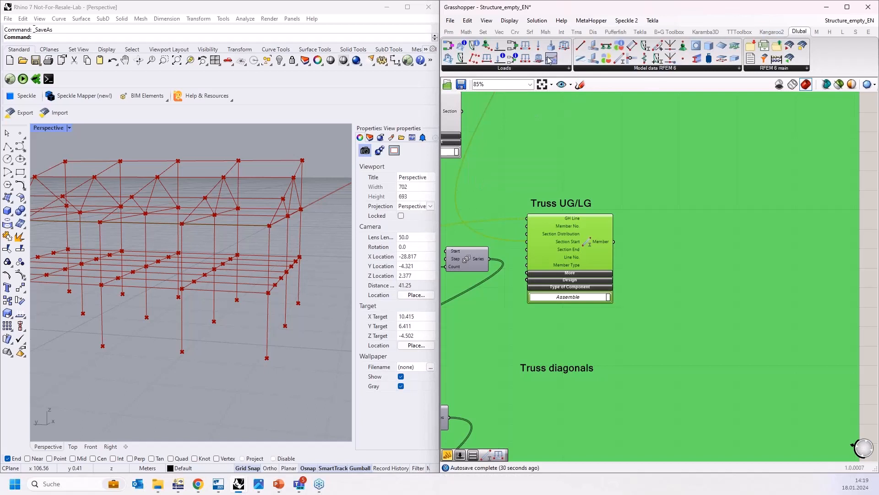
left_click_drag(550, 60, 710, 250)
scroll(706, 242, "up", 2)
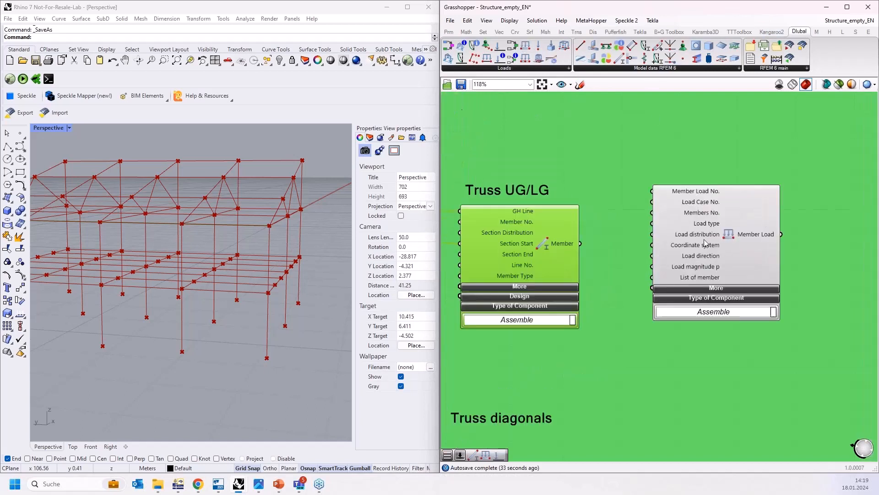
right_click_drag(737, 233, 738, 245)
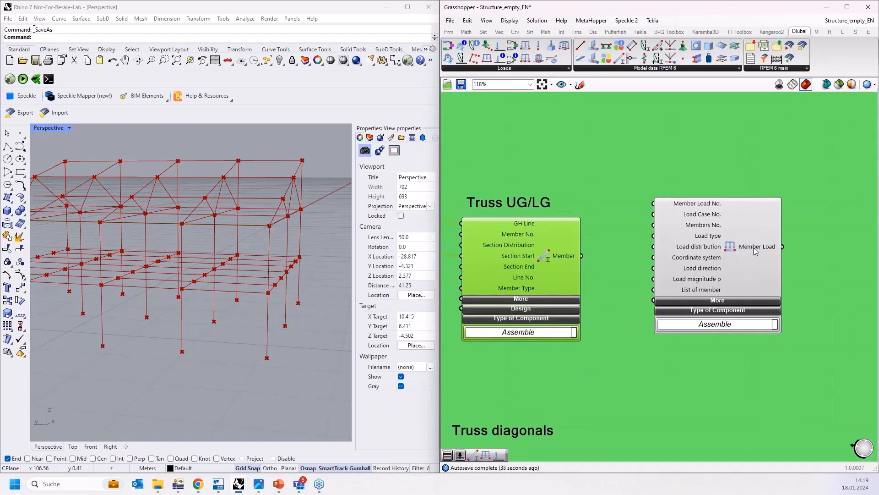
left_click_drag(762, 250, 768, 261)
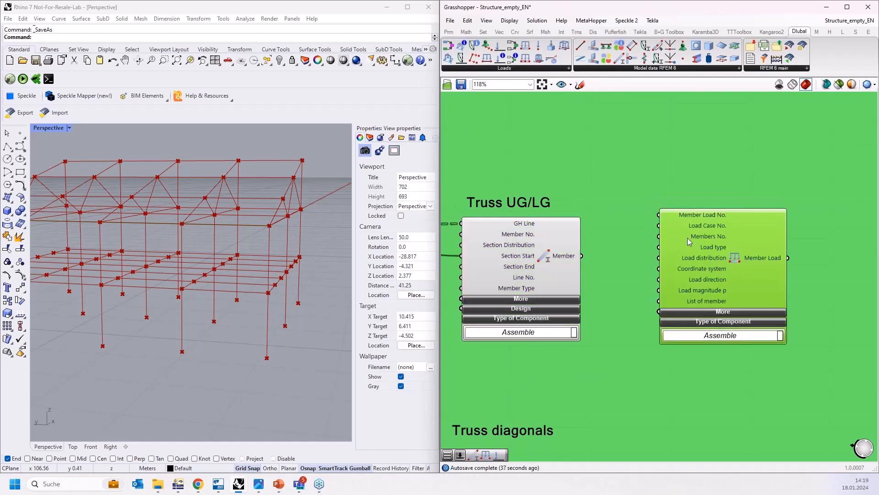
mouse_move(706, 240)
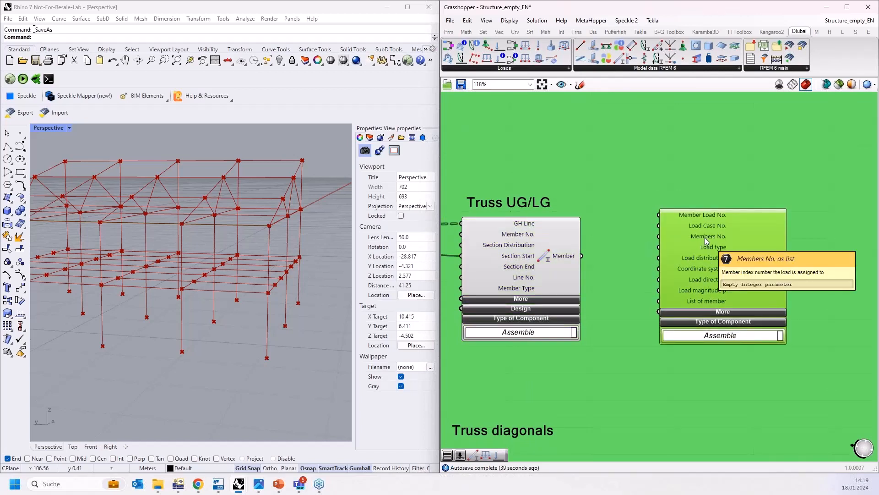
left_click_drag(582, 255, 659, 237)
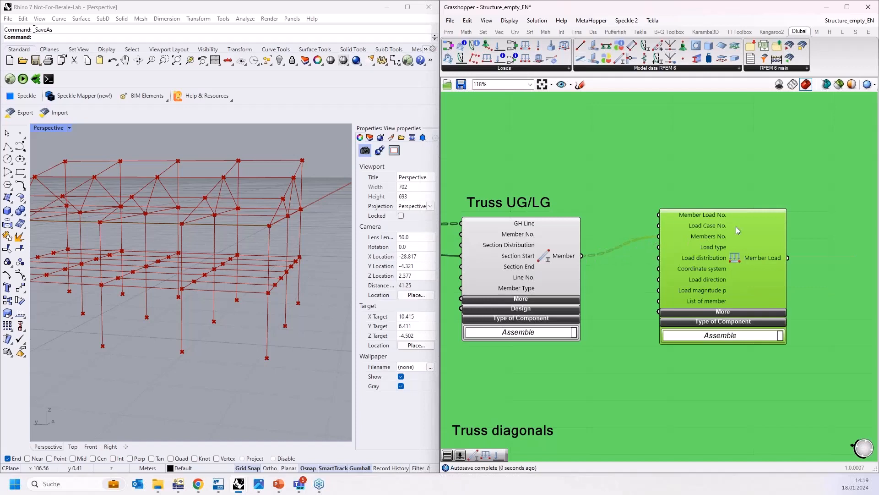
scroll(738, 230, "down", 2)
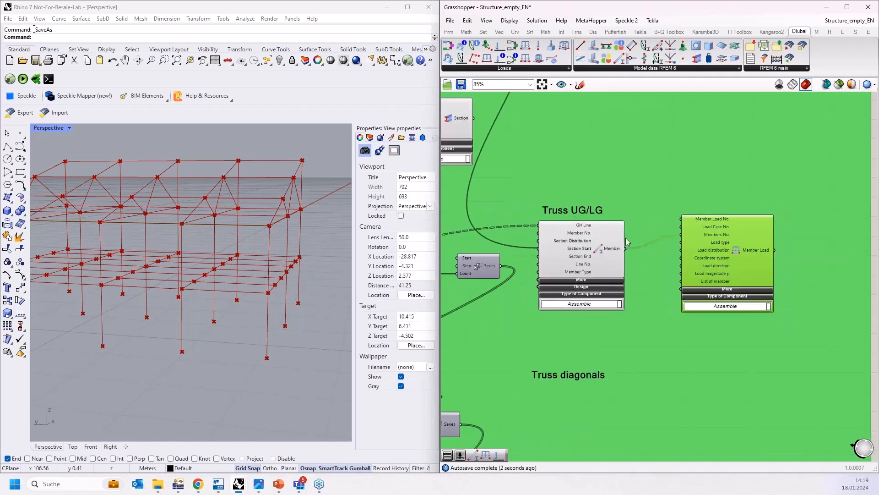
key("Delete")
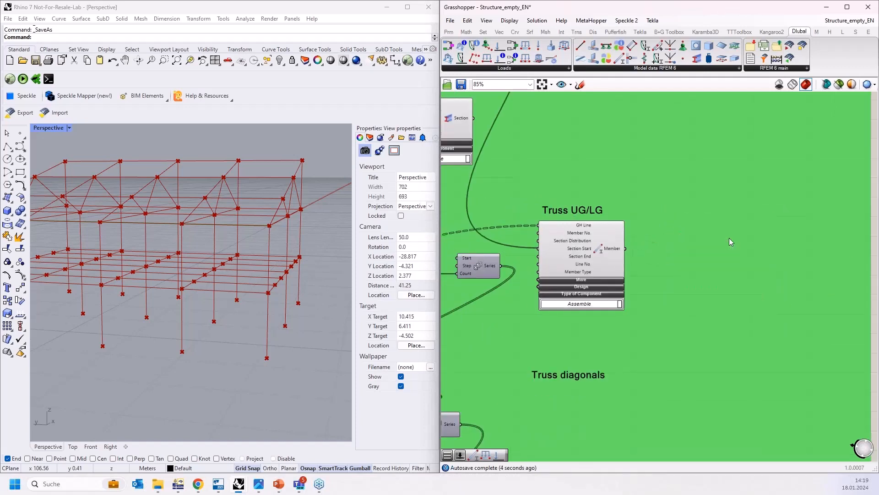
Step: Examine the Series component feeding the truss member and highlight the Truss UG/LG curves in the Rhino viewport
scroll(729, 237, "down", 3)
scroll(645, 241, "up", 5)
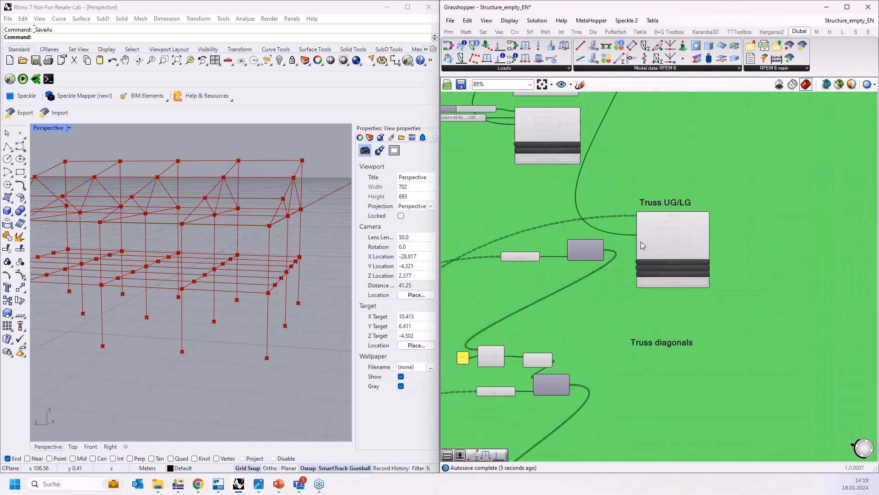
mouse_move(642, 200)
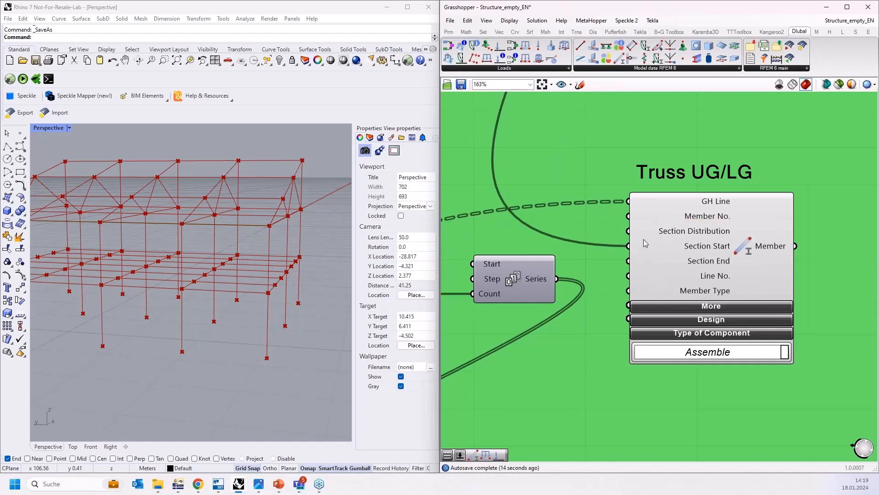
scroll(713, 238, "down", 2)
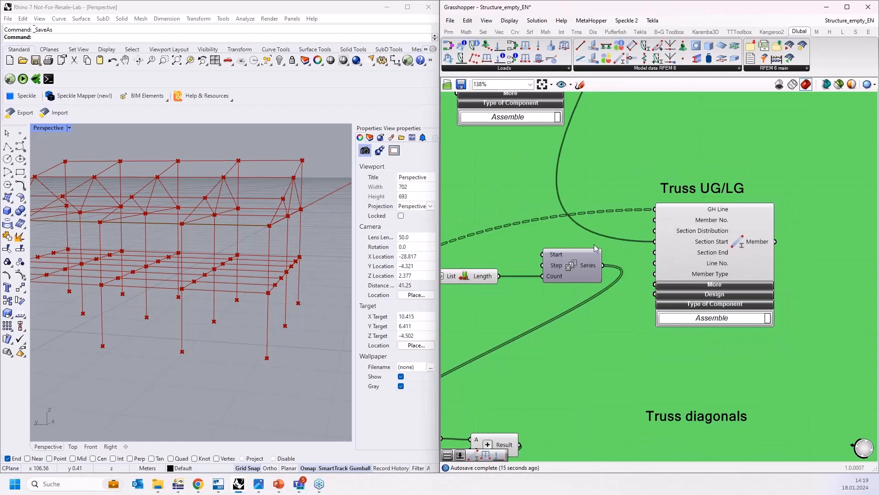
scroll(595, 247, "up", 2)
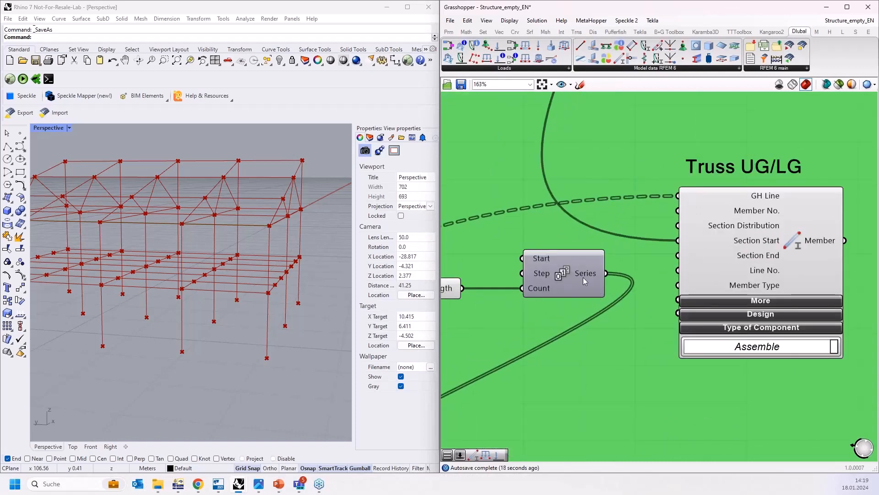
left_click(584, 276)
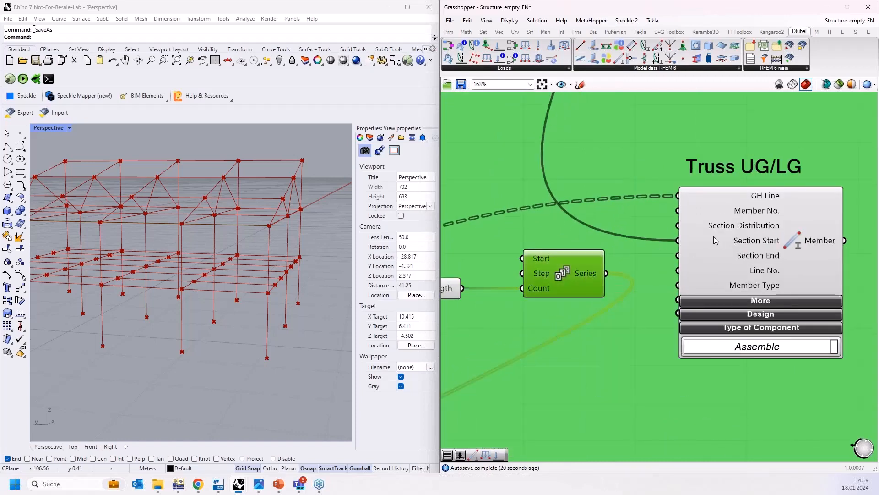
scroll(718, 237, "down", 2)
mouse_move(591, 256)
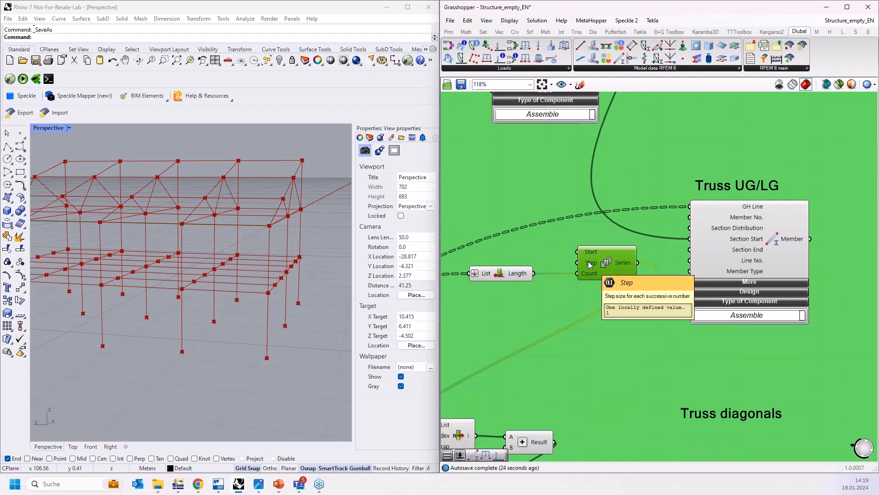
scroll(614, 253, "down", 2)
scroll(594, 269, "up", 3)
scroll(594, 268, "down", 7)
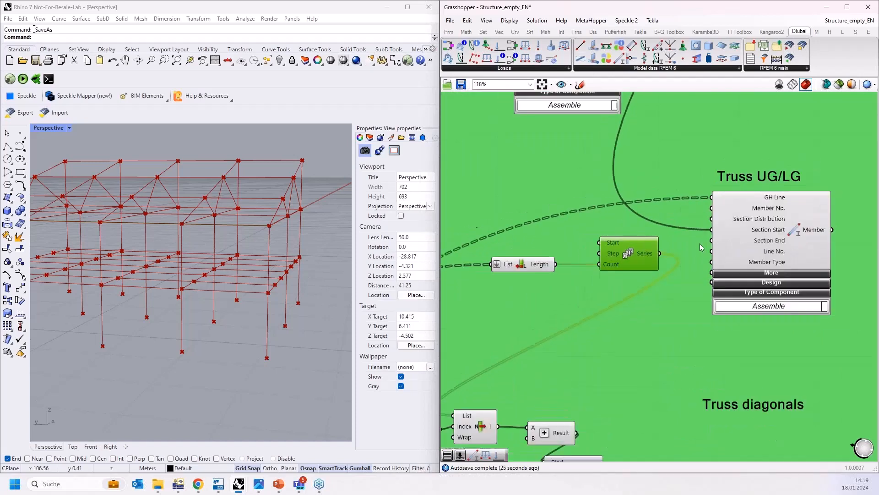
scroll(522, 352, "up", 8)
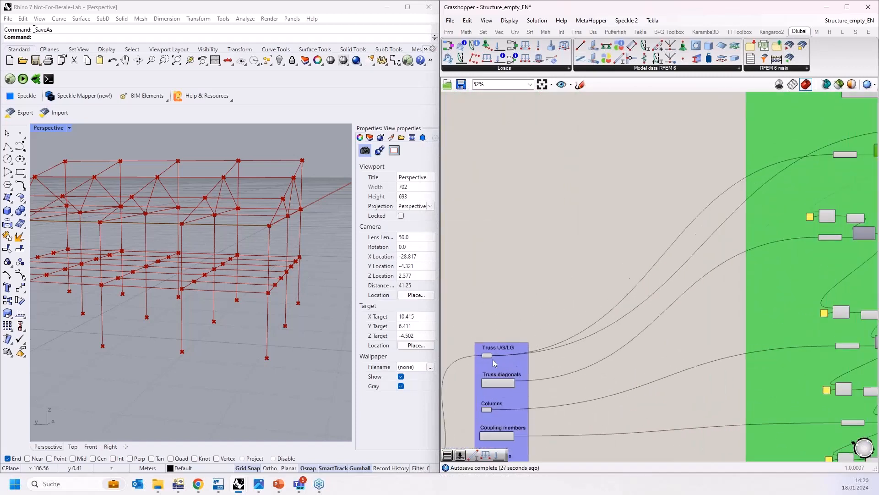
left_click(485, 350)
Step: Connect the Series output to the Member No. input of the Truss UG/LG Member component
scroll(485, 351, "down", 6)
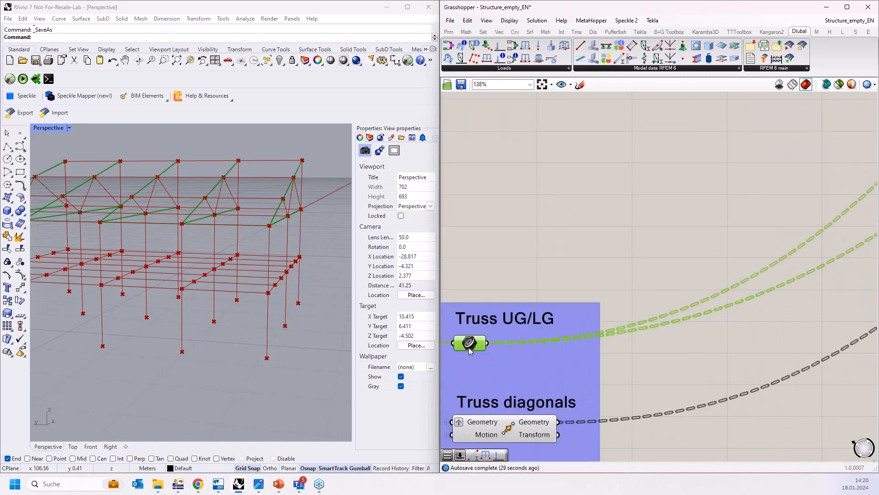
scroll(762, 206, "up", 3)
scroll(761, 207, "up", 2)
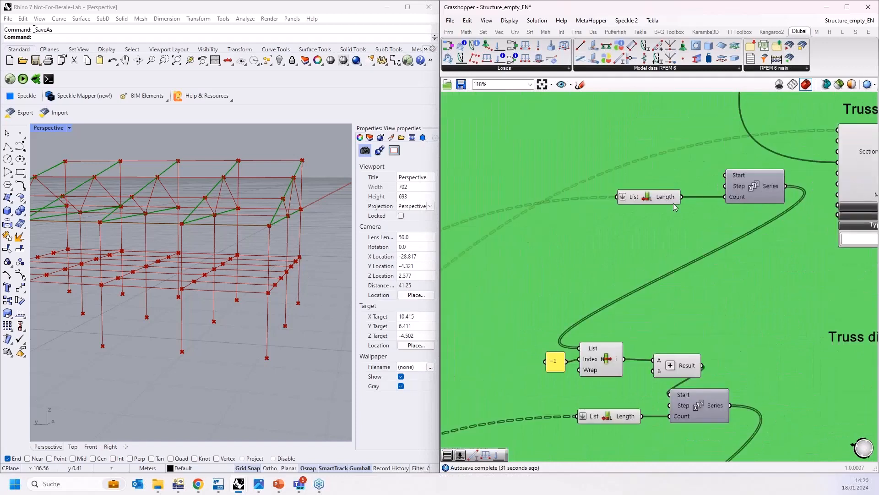
right_click_drag(731, 218, 563, 252)
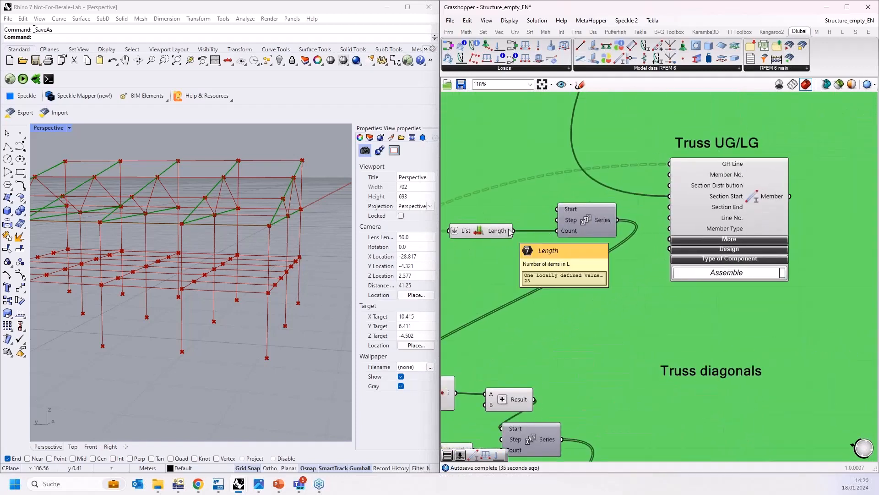
left_click_drag(617, 220, 670, 176)
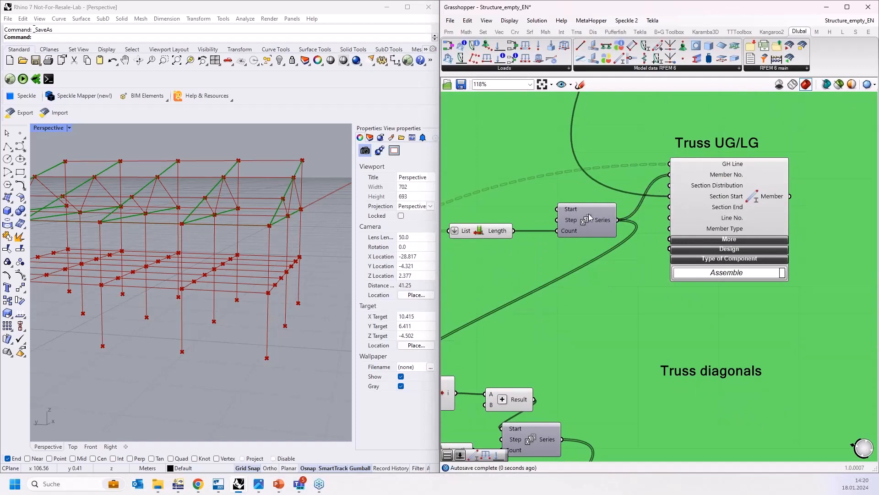
Step: Display the Series output numbers in a temporary Panel, then delete the panel
left_click(449, 31)
left_click_drag(479, 57, 613, 90)
left_click_drag(699, 328, 699, 328)
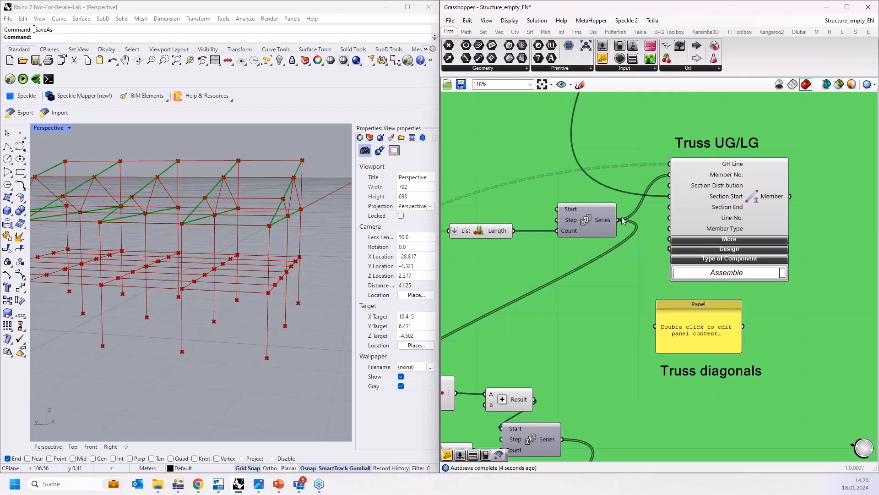
left_click_drag(617, 220, 658, 325)
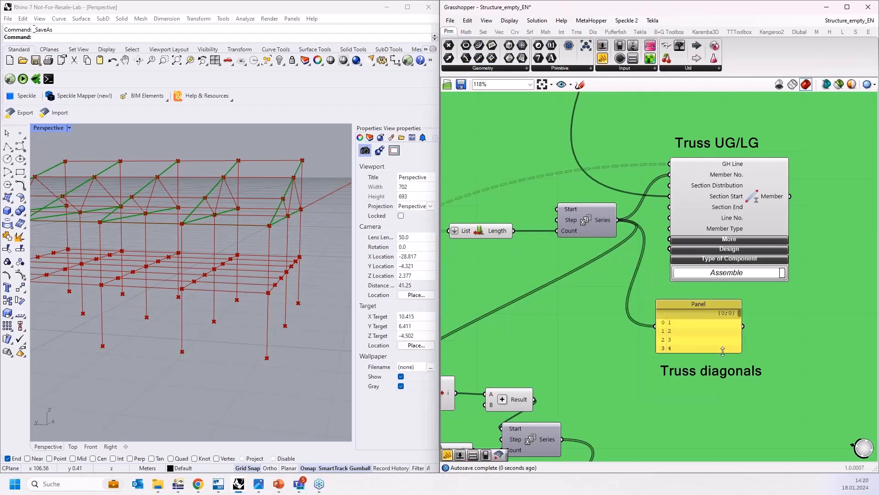
left_click_drag(723, 353, 723, 443)
left_click(713, 366)
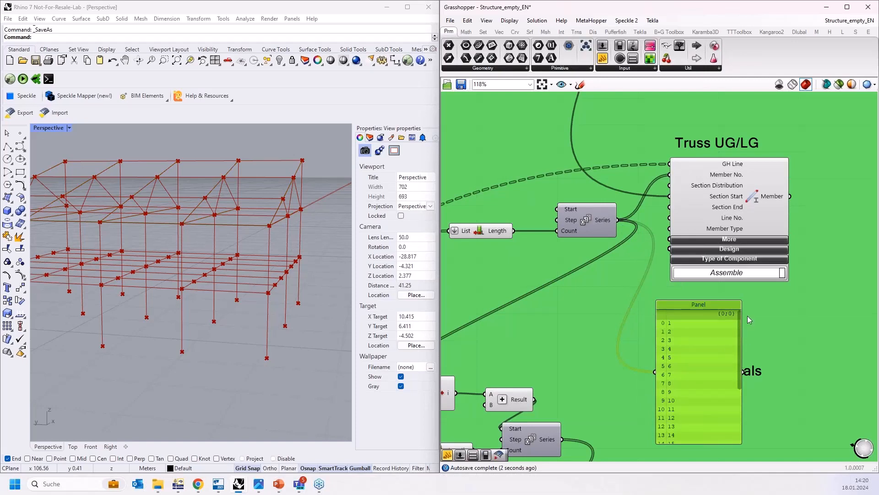
key("Delete")
Step: Add a second Dlubal Member component, connect the IPE 140 section to its Section Start, and move it into the Truss diagonals group
scroll(700, 157, "down", 5)
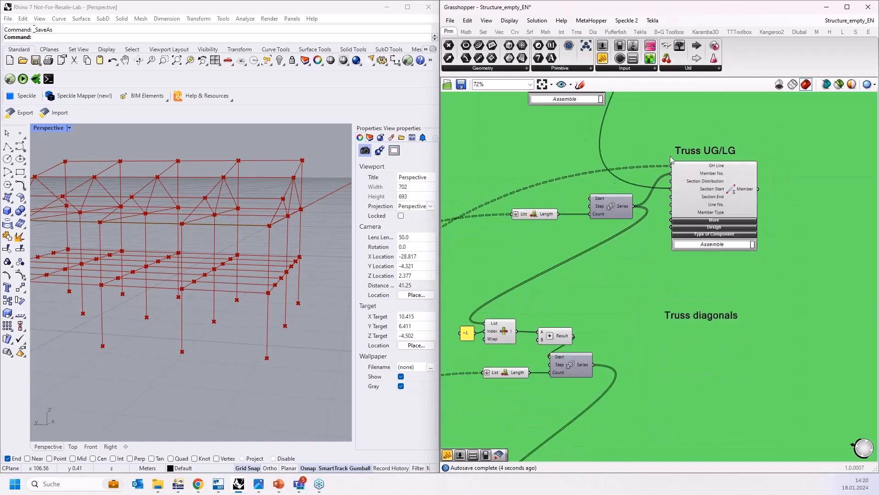
scroll(681, 286, "up", 3)
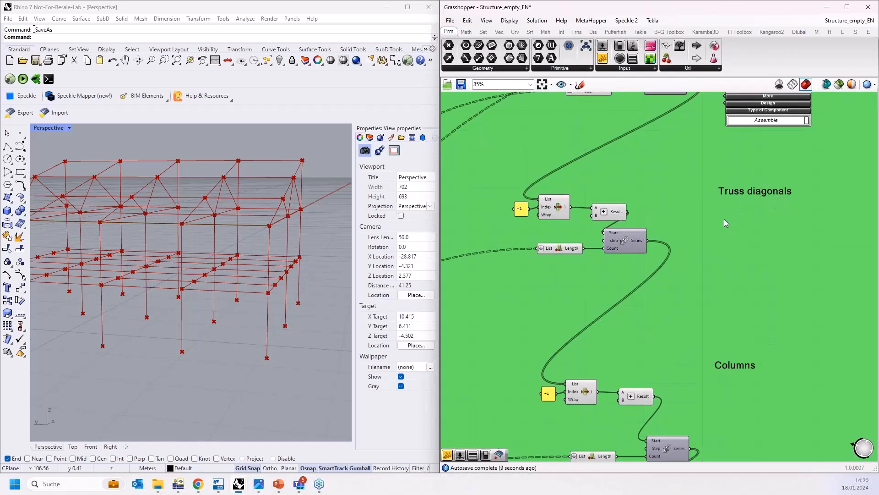
scroll(741, 233, "down", 1)
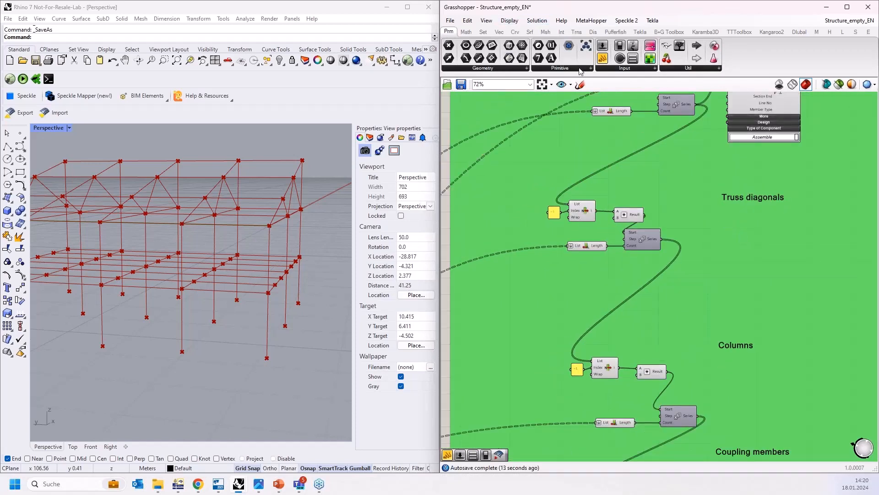
left_click(799, 32)
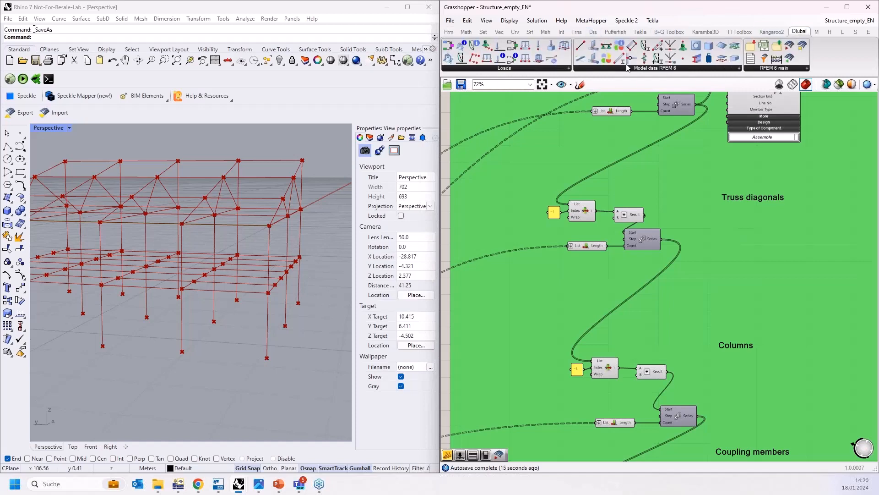
left_click_drag(620, 58, 700, 275)
scroll(755, 247, "down", 3)
left_click_drag(746, 251, 812, 243)
scroll(512, 328, "up", 3)
scroll(513, 328, "up", 3)
scroll(741, 157, "down", 7)
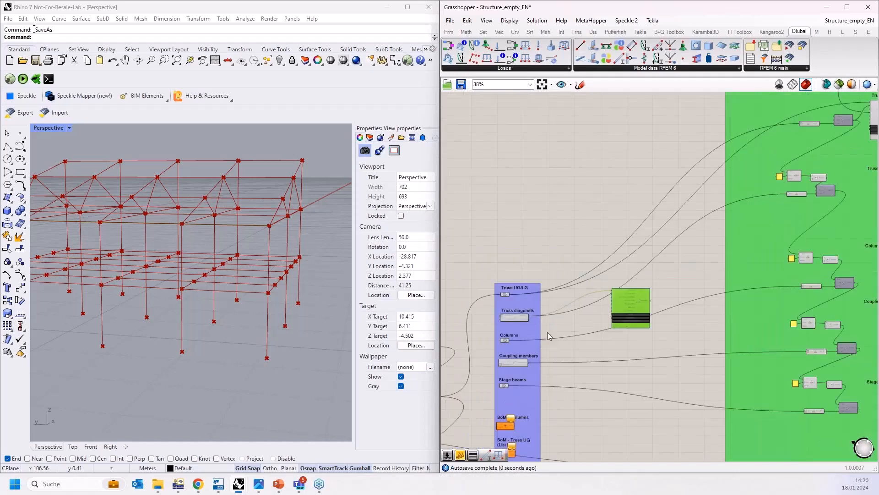
scroll(751, 132, "up", 8)
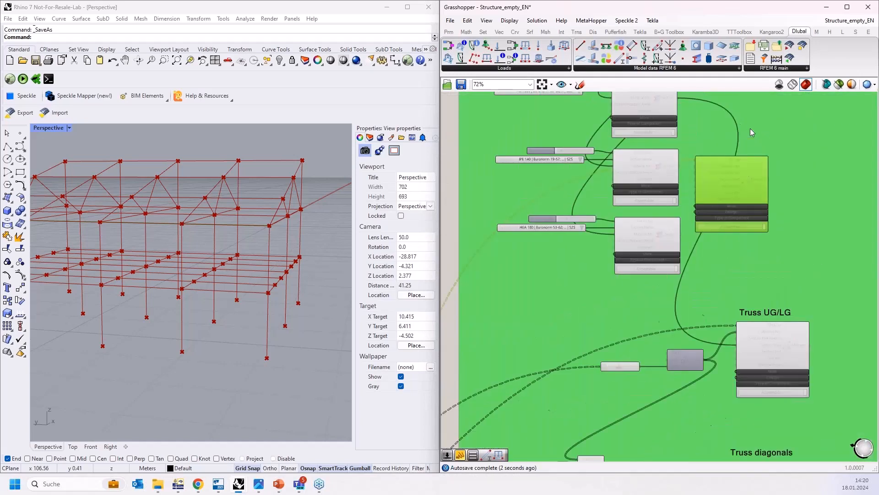
left_click_drag(623, 195, 697, 198)
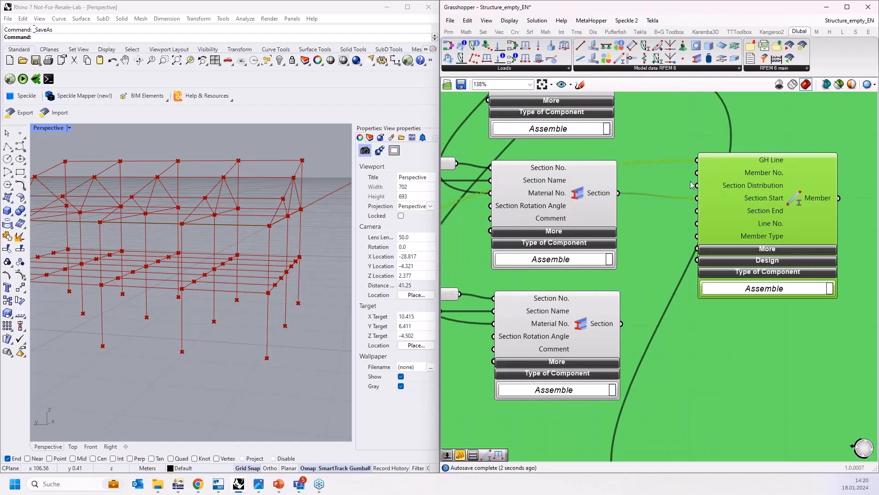
scroll(678, 202, "down", 5)
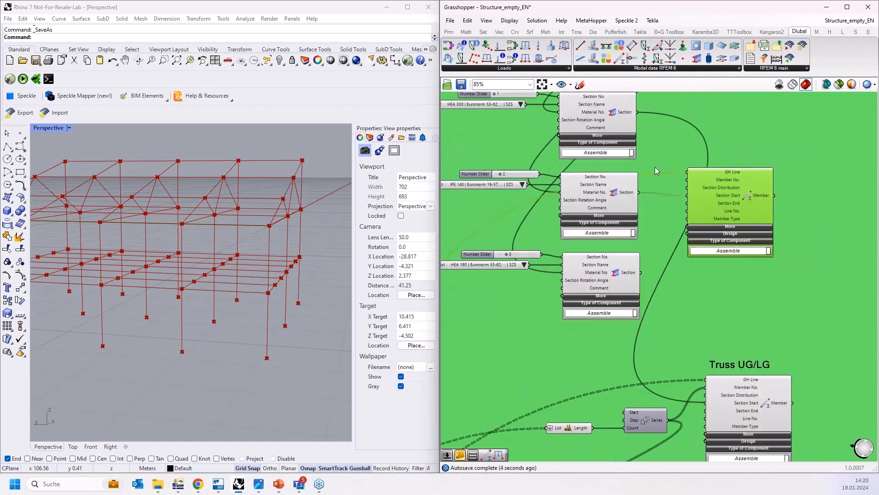
left_click_drag(688, 172, 705, 339)
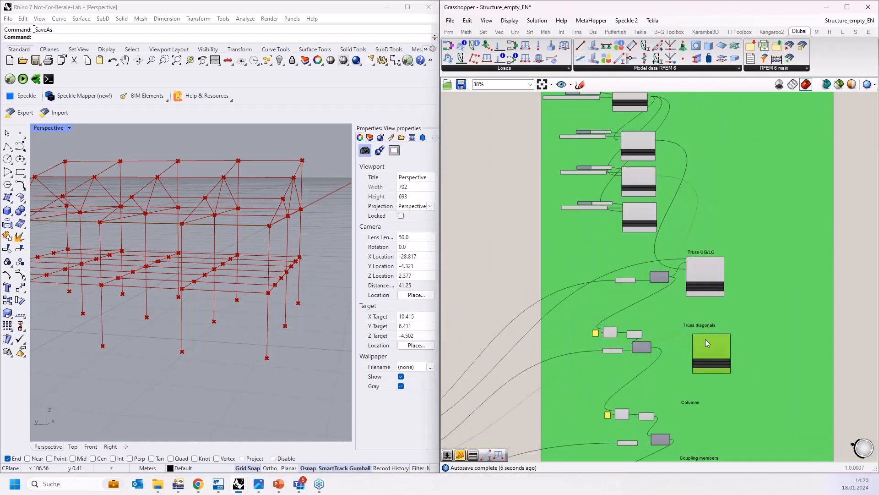
Step: Examine the Series, List Item and List Length components that feed the truss diagonal members
scroll(668, 339, "up", 2)
scroll(669, 336, "up", 4)
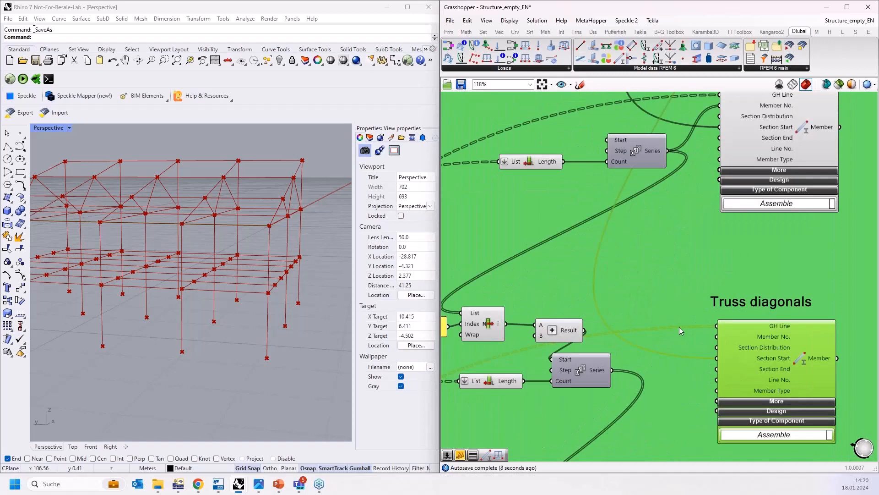
right_click_drag(642, 264, 637, 205)
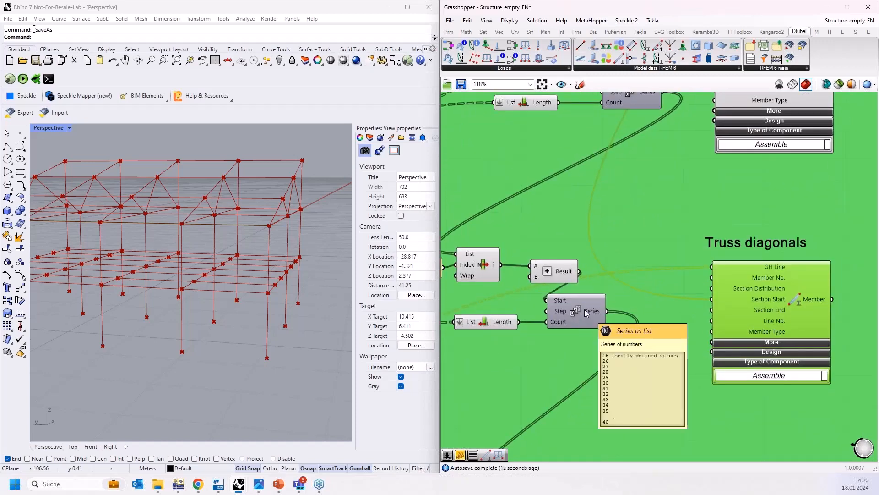
mouse_move(559, 302)
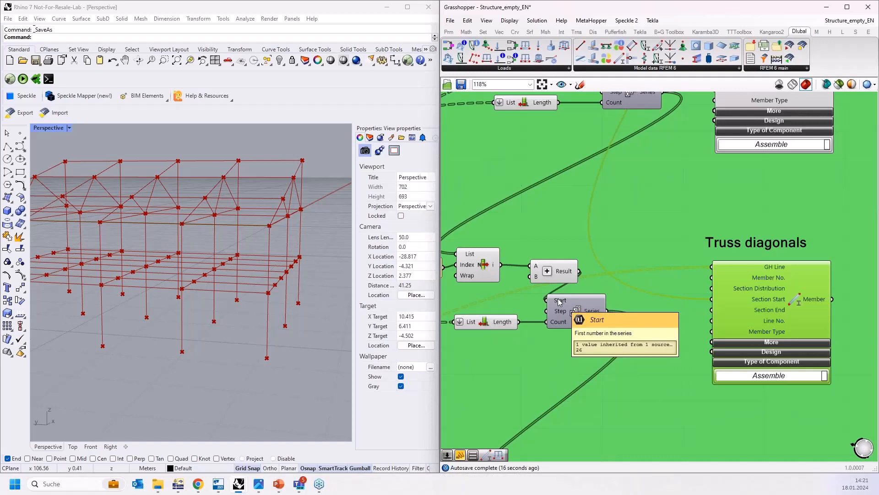
right_click_drag(642, 199, 718, 243)
left_click(666, 358)
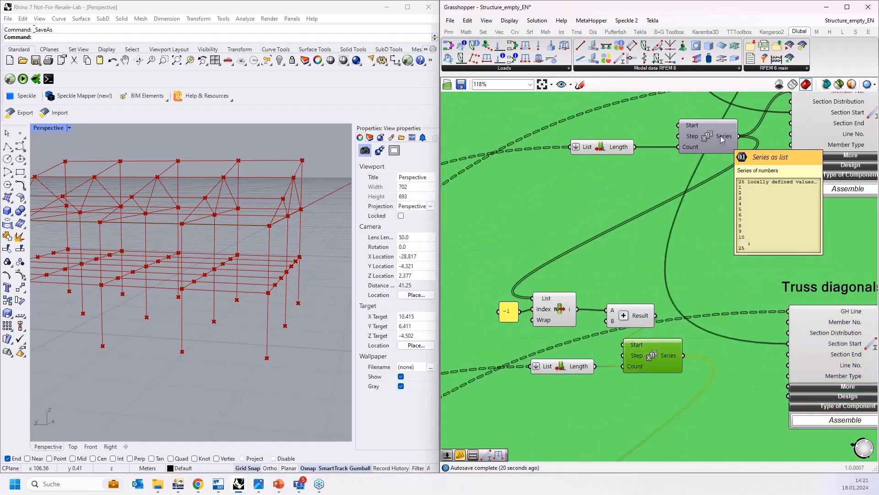
left_click(719, 139)
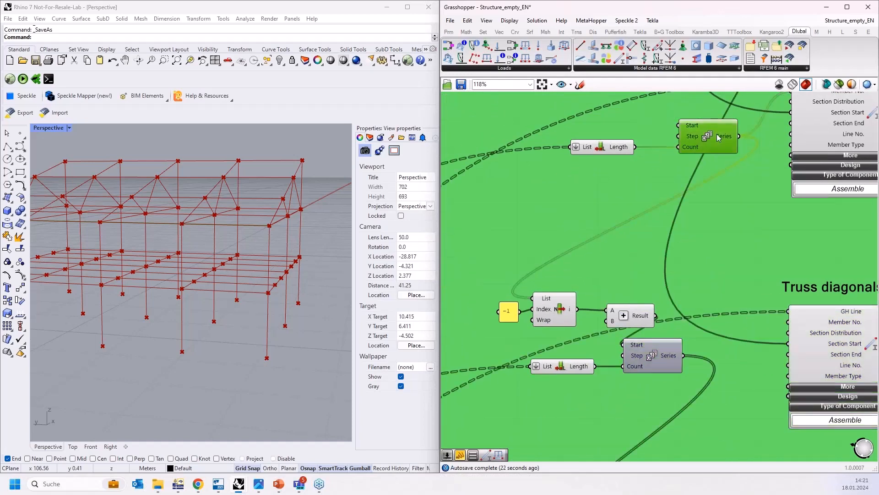
mouse_move(723, 139)
left_click(546, 308)
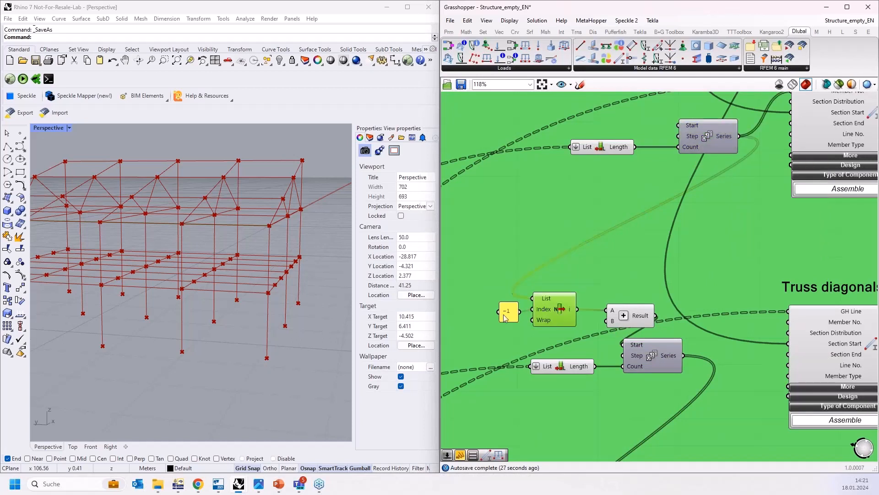
left_click(507, 315)
left_click(563, 317)
mouse_move(612, 324)
right_click_drag(614, 355, 556, 287)
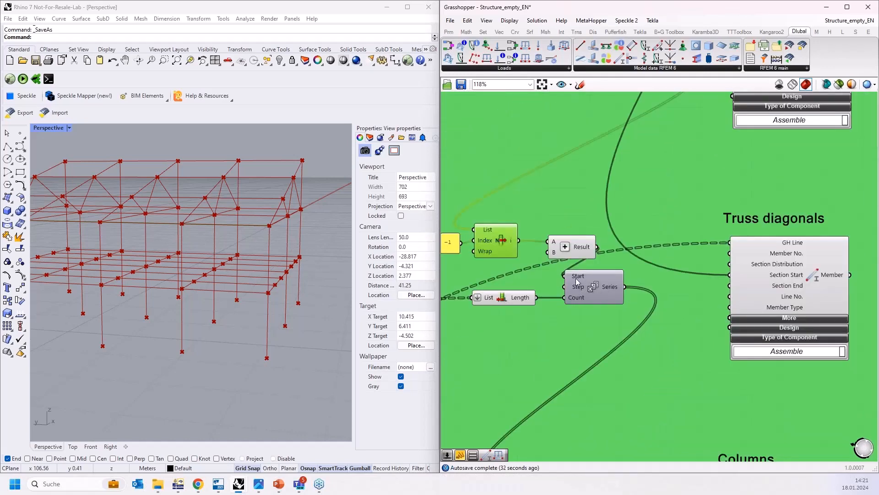
scroll(612, 280, "down", 2)
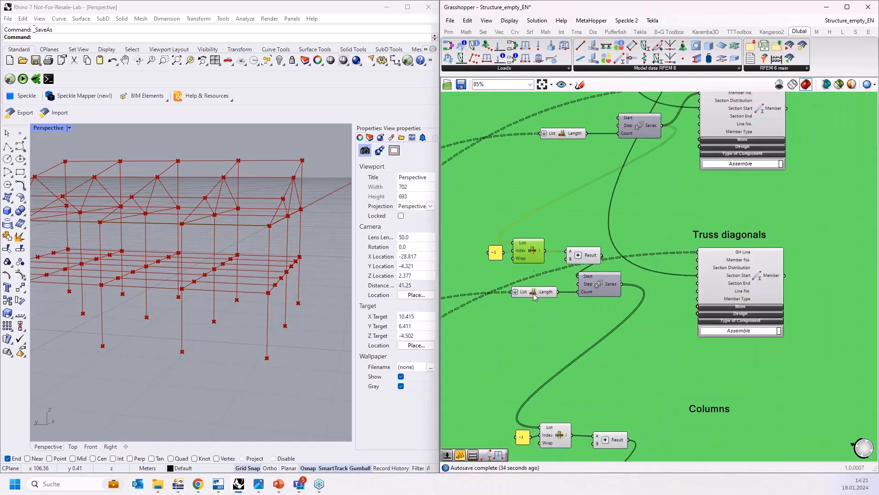
Step: Connect the diagonals' Series output to the Member No. input of the Truss diagonals Member component
left_click(535, 294)
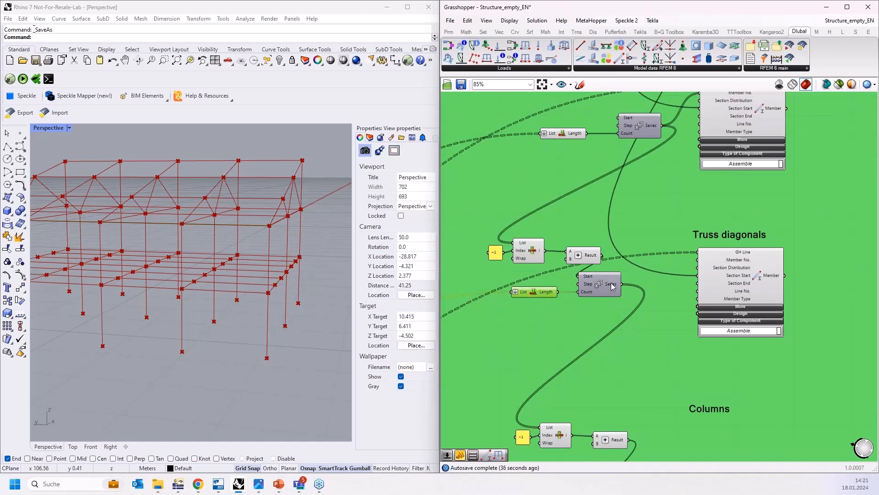
scroll(611, 287, "up", 3)
left_click_drag(621, 286, 744, 246)
Step: Add a Value List set to TYPE_TRUSS and connect it to the diagonal member's Member Type input
scroll(636, 220, "down", 2)
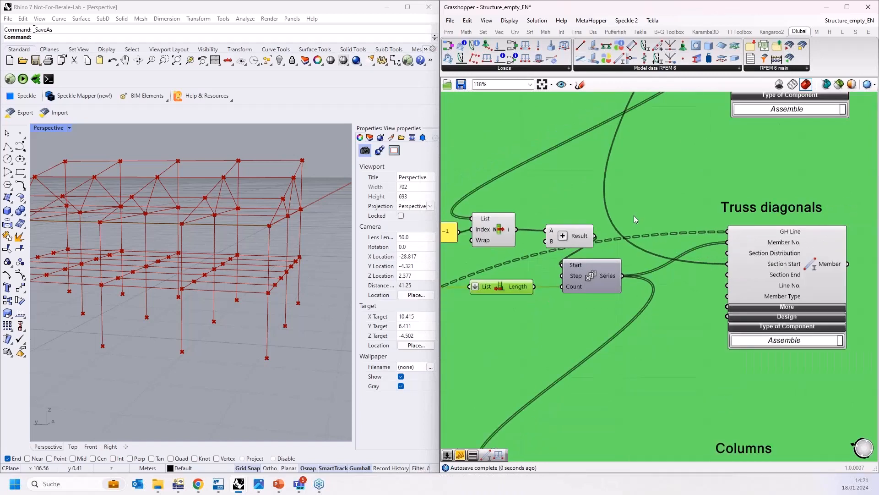
scroll(634, 217, "down", 2)
right_click_drag(663, 297, 660, 264)
scroll(658, 255, "up", 2)
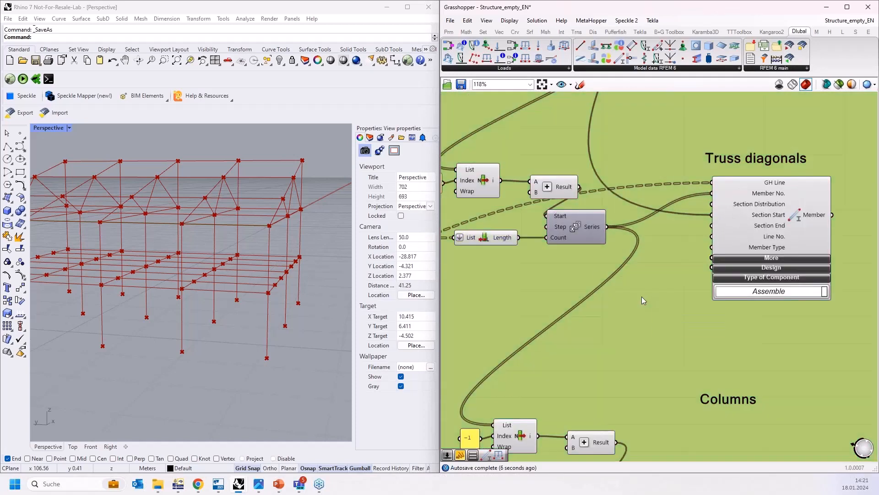
double_click(642, 297)
type("val")
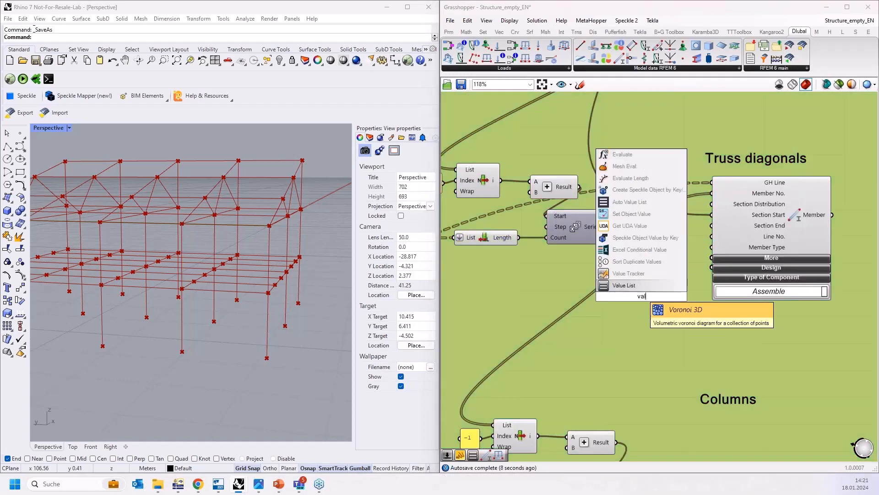
key("Return")
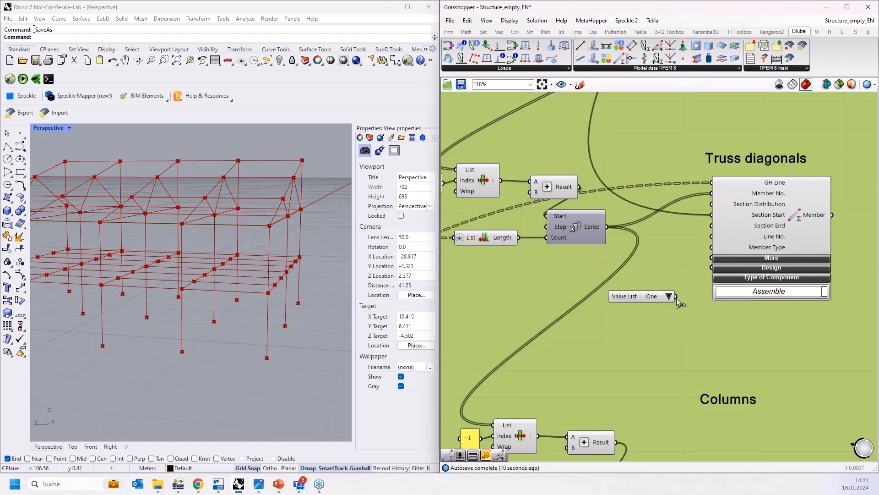
left_click_drag(676, 297, 719, 247)
left_click_drag(664, 296, 595, 273)
left_click(654, 274)
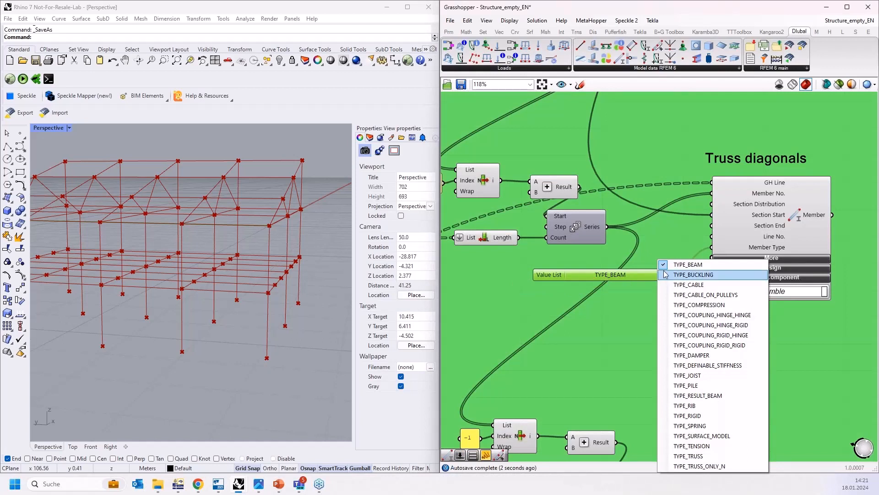
left_click(682, 456)
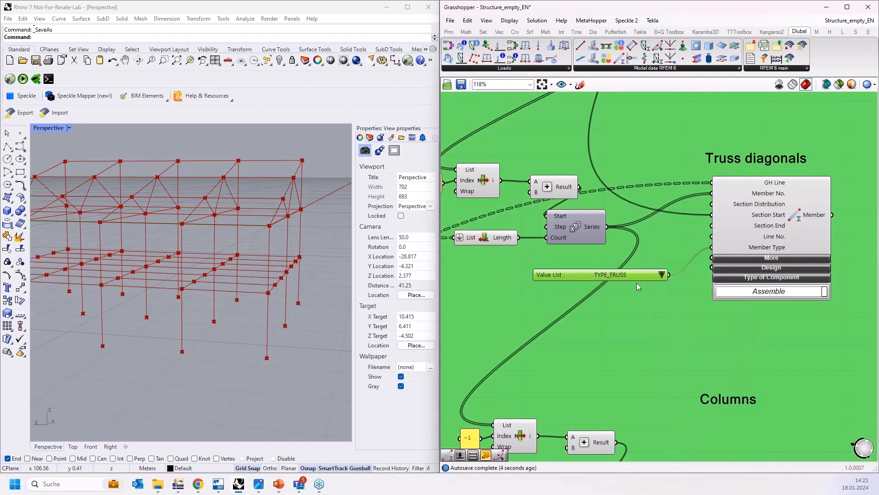
left_click_drag(643, 270, 657, 262)
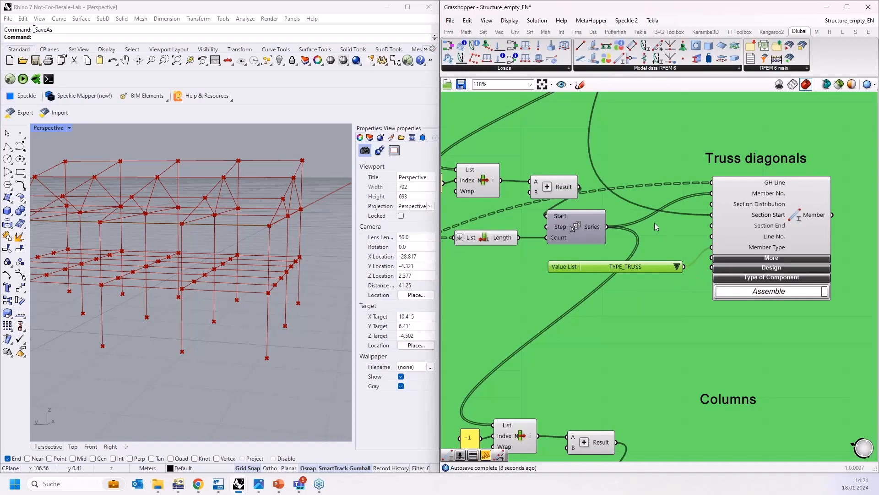
Step: Expand the More section of the Truss diagonals Member component to reveal its additional inputs
scroll(655, 223, "down", 1)
left_click(752, 254)
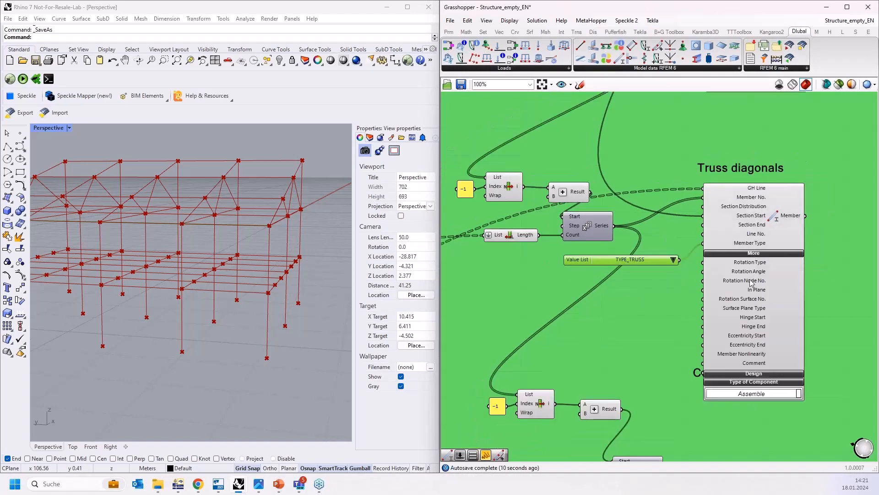
scroll(759, 255, "up", 3)
left_click(758, 254)
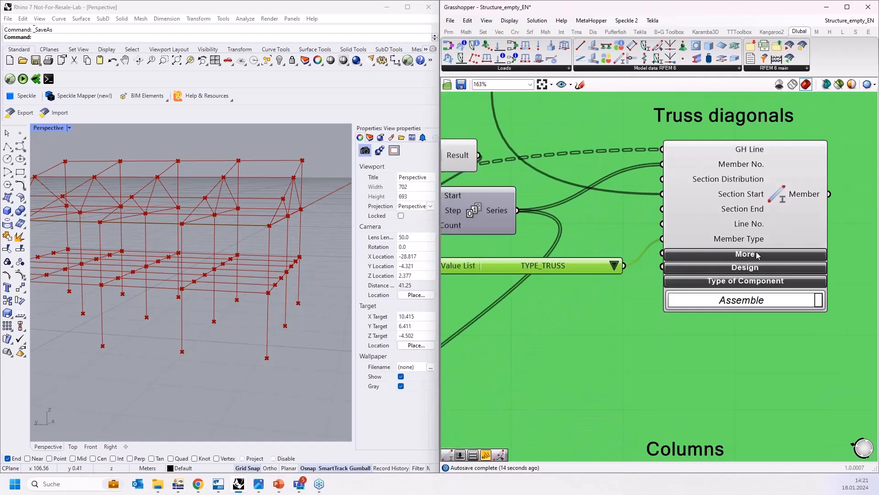
left_click(755, 254)
scroll(750, 249, "down", 3)
scroll(747, 249, "up", 3)
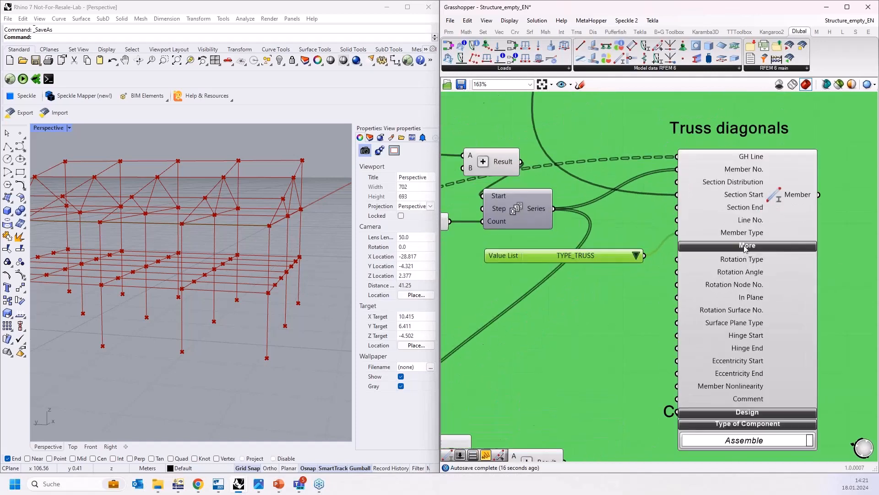
left_click(746, 247)
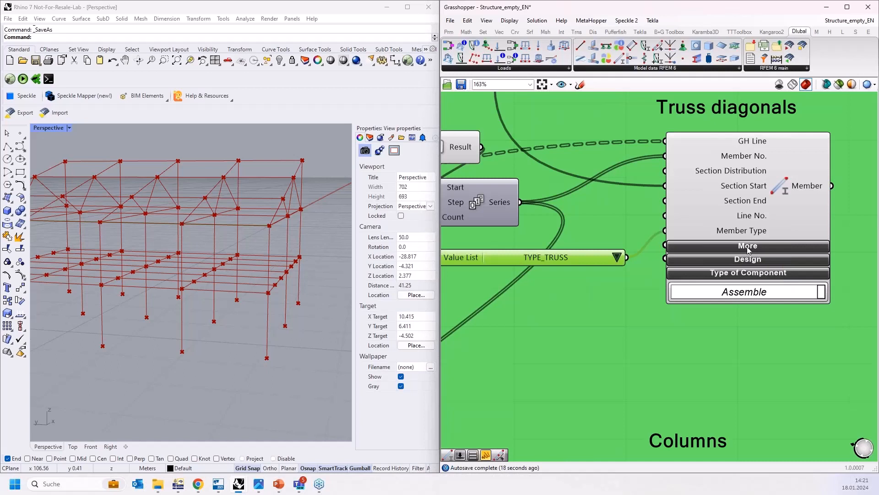
left_click(747, 248)
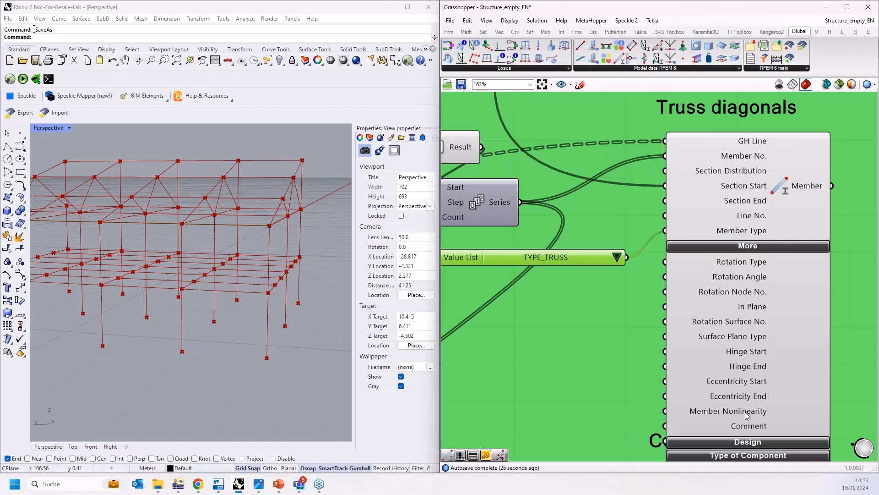
Step: Collapse the More section of the Truss diagonals Member component
left_click(732, 246)
scroll(741, 185, "down", 3)
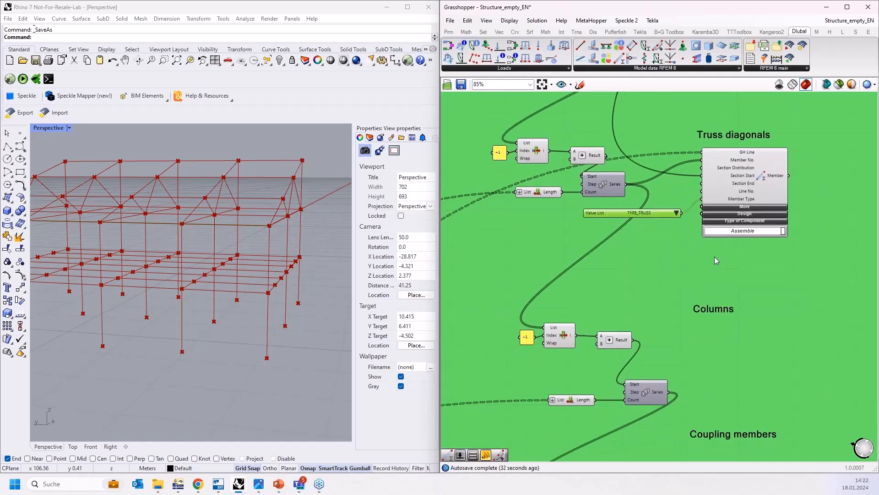
right_click_drag(662, 282, 685, 256)
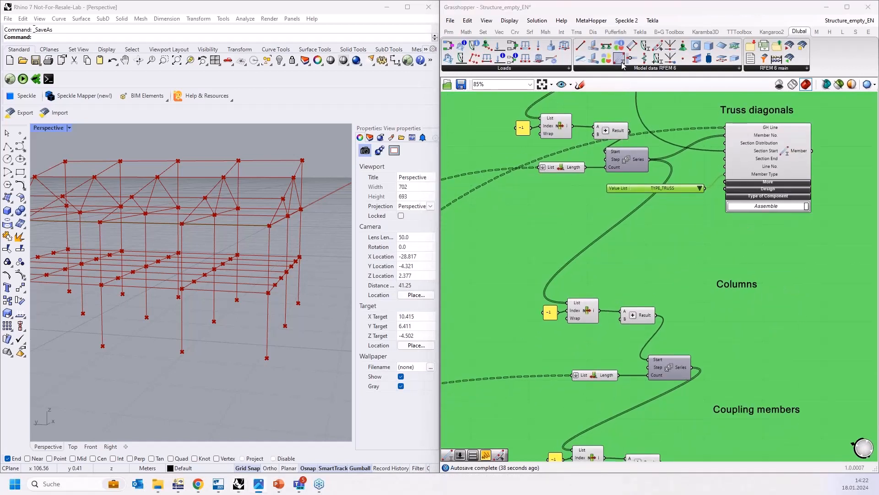
Step: Add a new Dlubal Member component and connect the Columns geometry to its GH Line input
left_click_drag(619, 59, 578, 367)
scroll(767, 304, "down", 5)
scroll(514, 381, "up", 4)
scroll(522, 375, "up", 1)
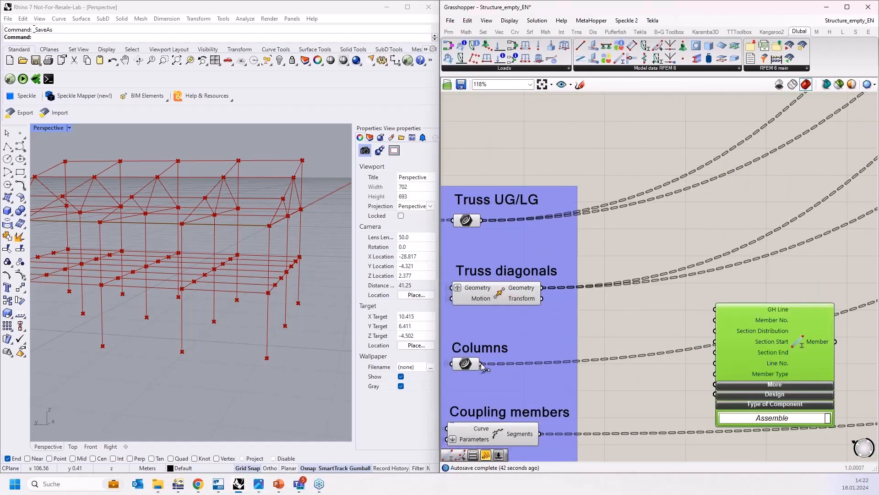
left_click_drag(480, 364, 708, 321)
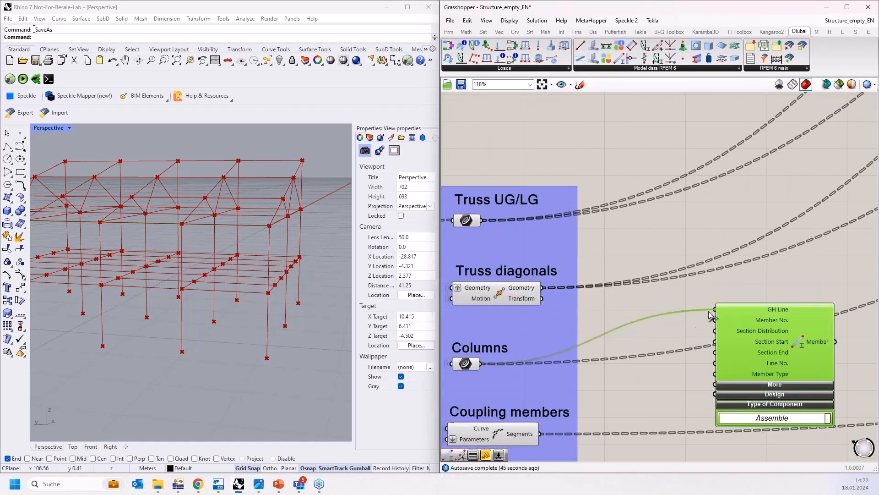
Step: Connect the first Section component's output to the new member's Section Start input
scroll(562, 365, "down", 5)
left_click_drag(597, 374, 772, 167)
scroll(757, 182, "up", 4)
scroll(755, 175, "up", 1)
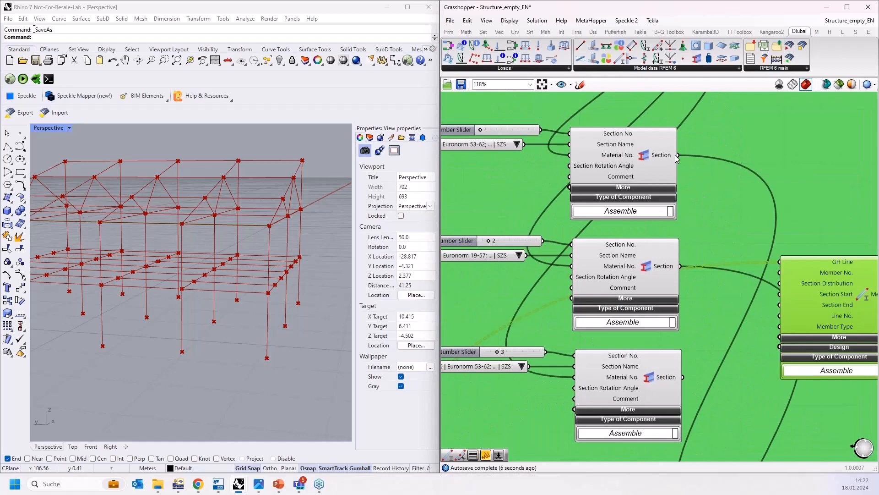
left_click_drag(677, 155, 780, 296)
Step: Flatten the GH Line input of the Truss UG/LG Member component
scroll(732, 205, "down", 4)
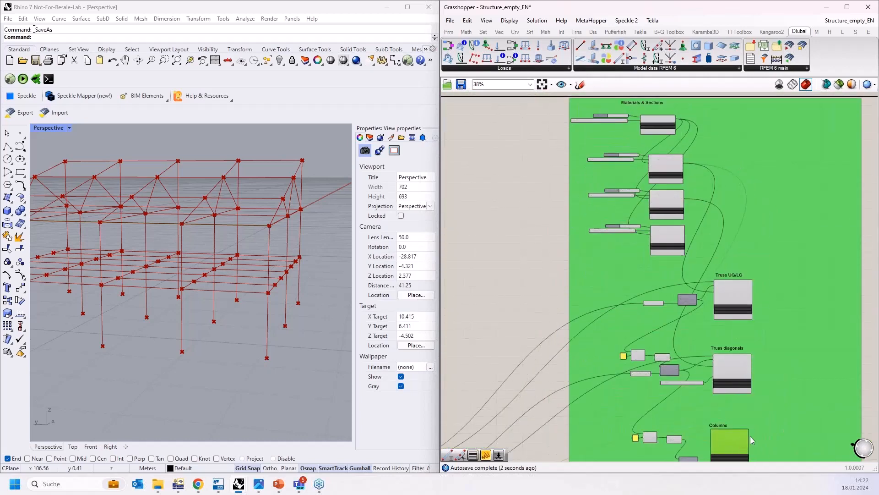
scroll(734, 439, "up", 6)
left_click_drag(578, 386, 652, 216)
scroll(727, 239, "down", 2)
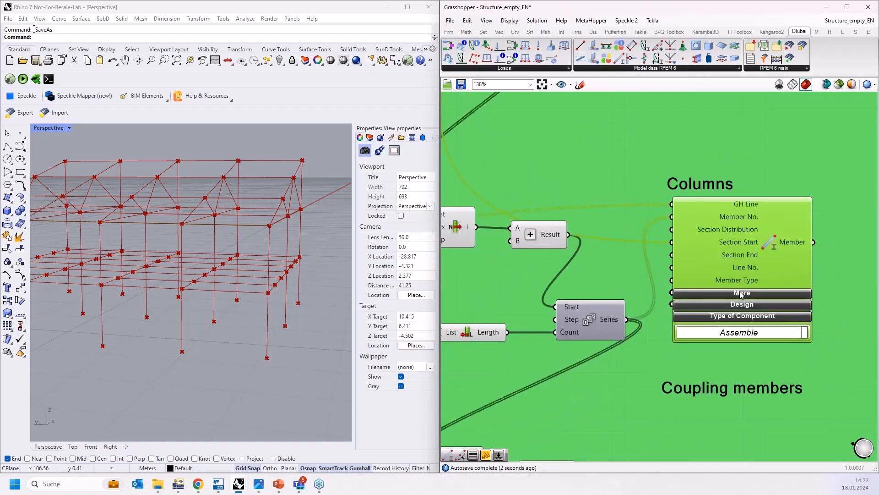
right_click_drag(718, 175, 692, 355)
right_click_drag(619, 254, 635, 367)
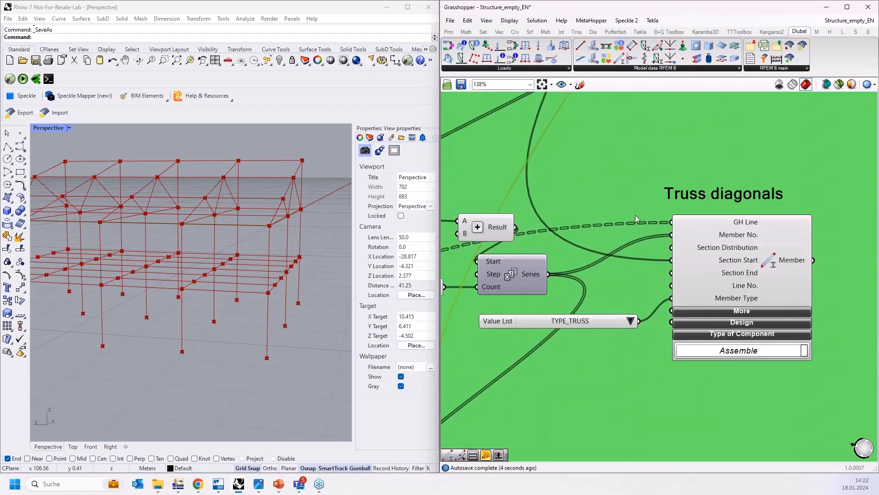
scroll(631, 204, "down", 2)
right_click_drag(610, 163, 620, 334)
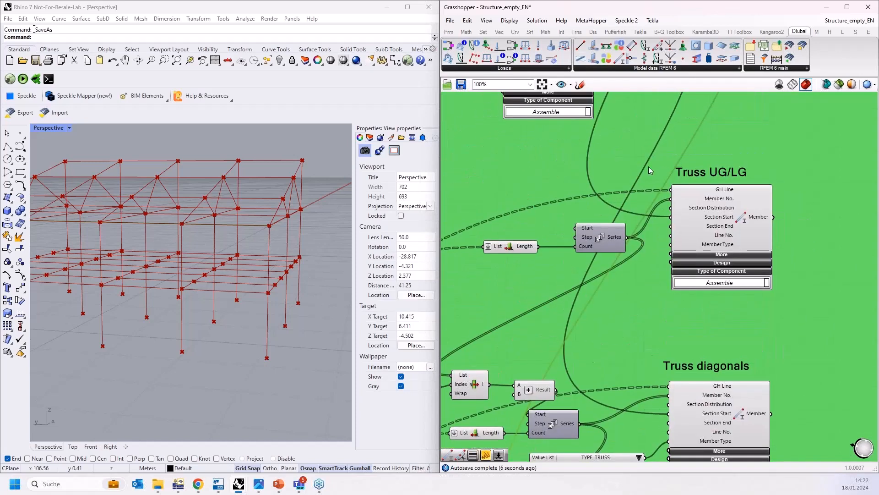
scroll(686, 183, "up", 3)
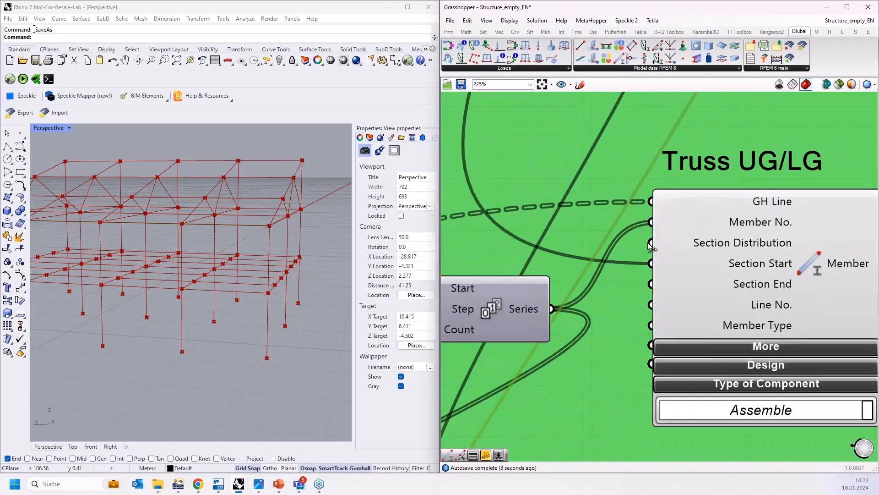
scroll(651, 244, "down", 1)
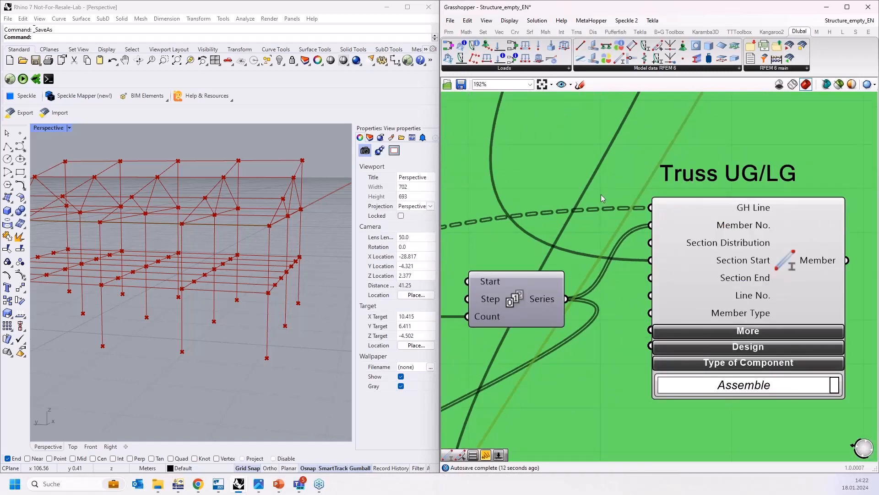
right_click_drag(601, 194, 614, 190)
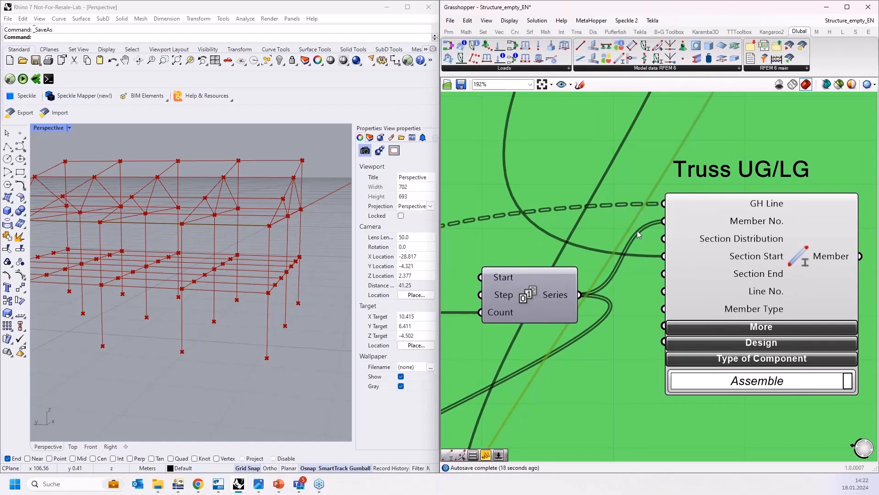
right_click_drag(650, 164, 581, 162)
right_click(609, 200)
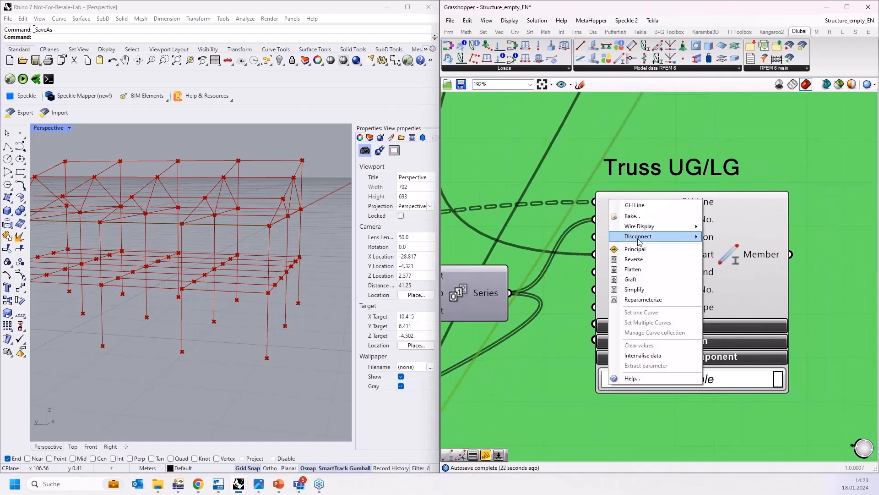
left_click(640, 271)
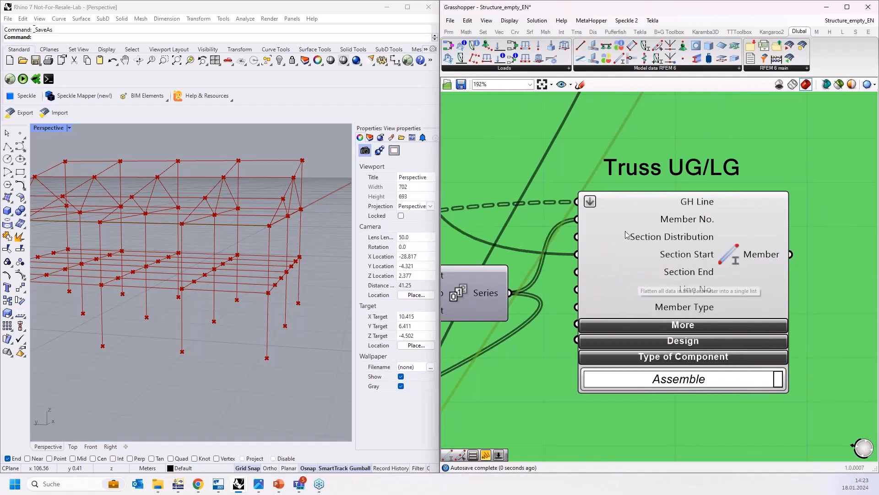
Step: Flatten the GH Line input of the Truss diagonals Member component
scroll(600, 210, "down", 2)
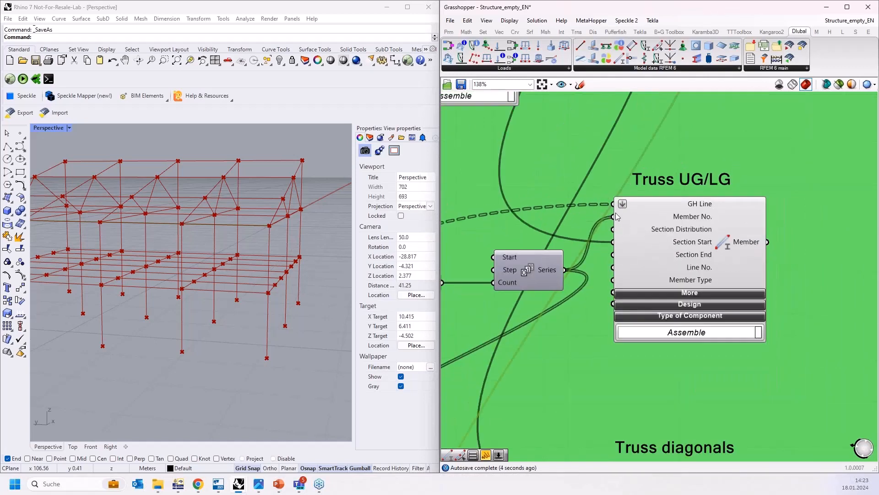
scroll(649, 168, "down", 3)
scroll(655, 318, "up", 3)
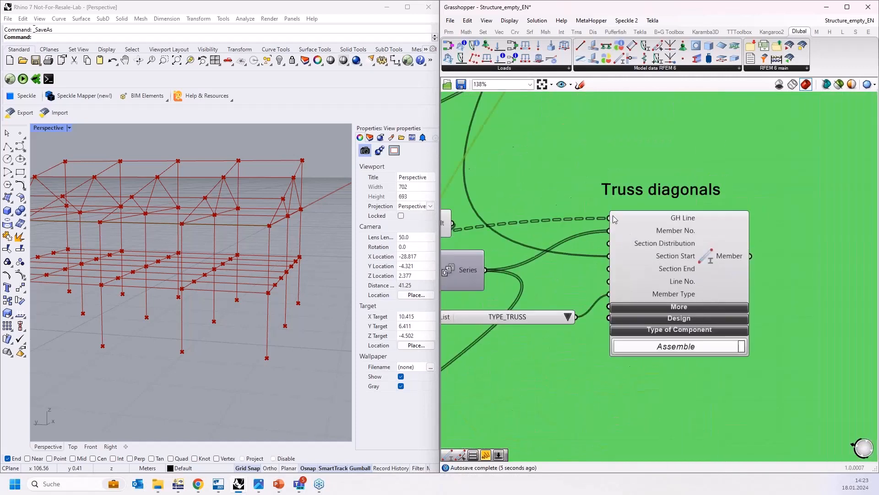
scroll(613, 216, "up", 2)
right_click(623, 221)
left_click(652, 287)
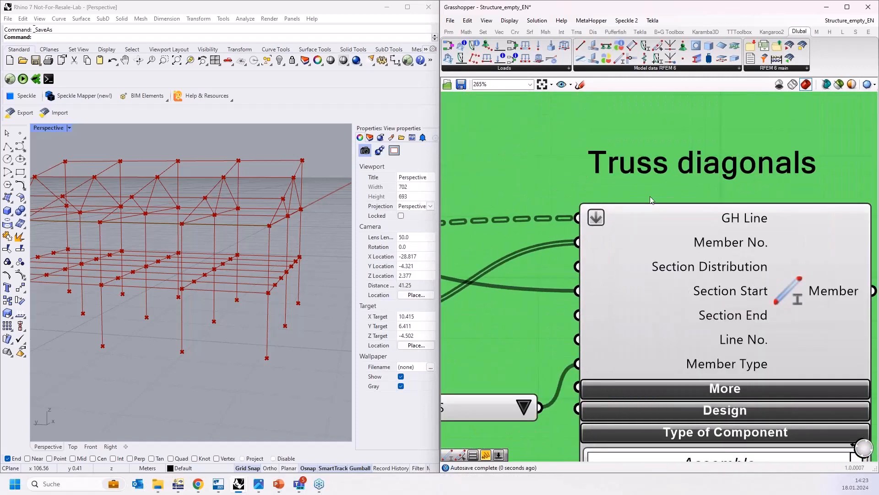
Step: Flatten the GH Line input of the Columns Member component
scroll(656, 180, "down", 5)
scroll(655, 238, "down", 1)
scroll(662, 272, "up", 4)
right_click(647, 285)
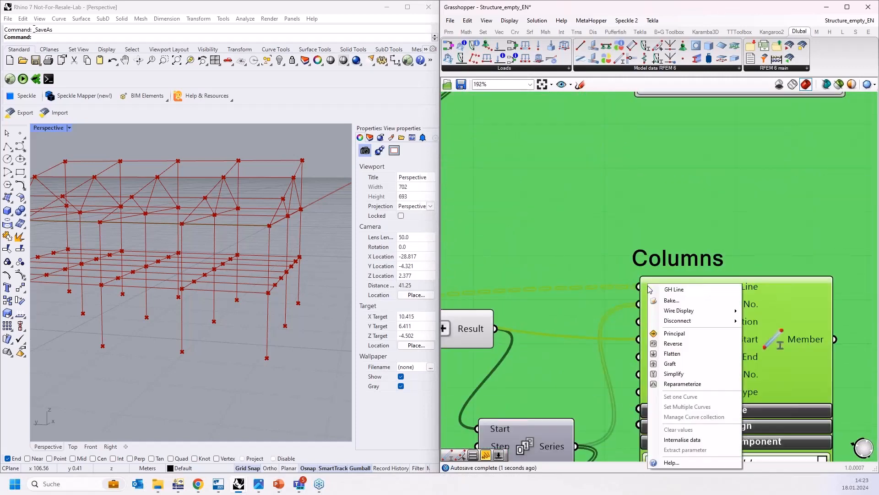
left_click(671, 353)
Step: Add another Dlubal Member component to the canvas for the coupling members
scroll(661, 179, "down", 5)
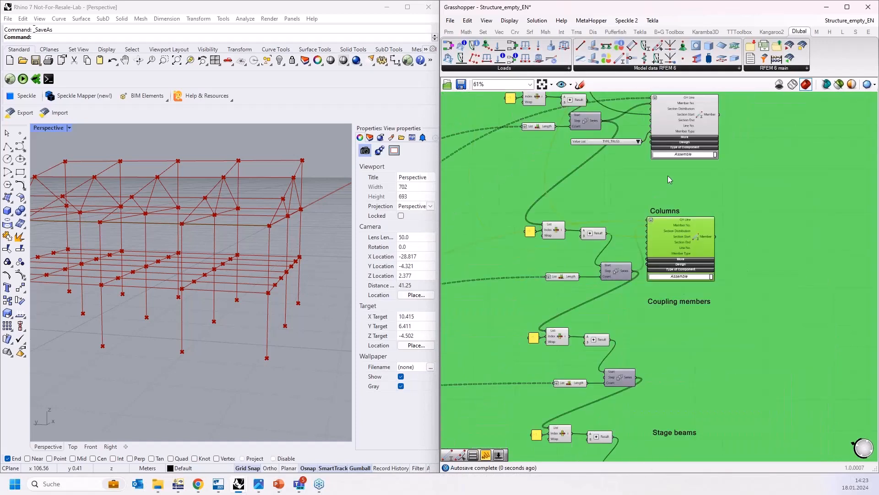
scroll(641, 327, "up", 2)
scroll(614, 311, "up", 1)
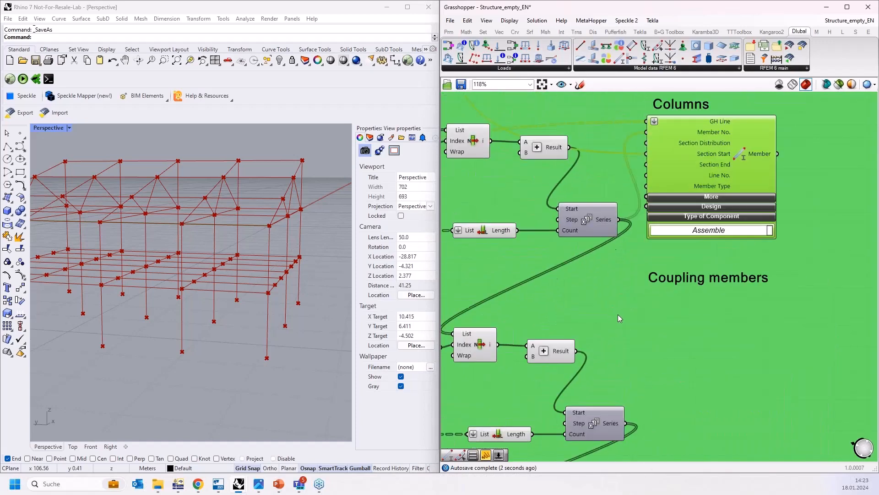
right_click_drag(619, 319, 668, 284)
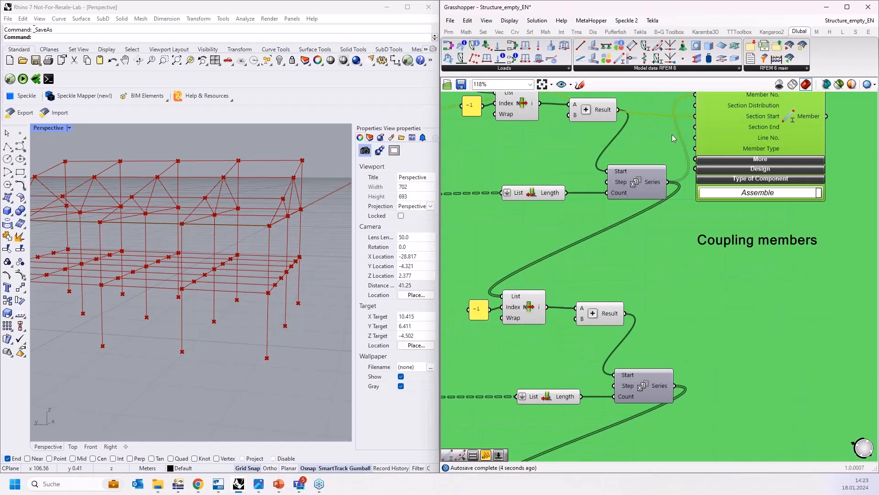
left_click_drag(621, 59, 531, 342)
Step: Connect the Coupling members Segments output to the new member's GH Line input
scroll(794, 300, "down", 5)
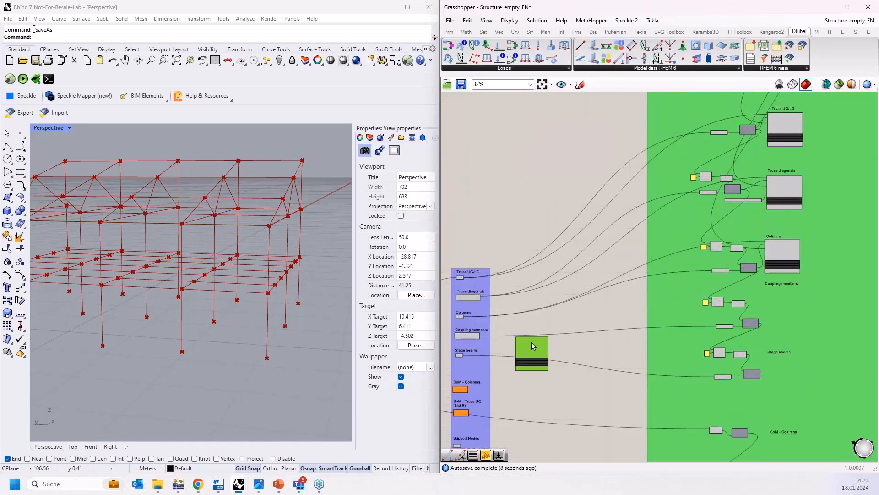
scroll(483, 339, "up", 1)
scroll(484, 339, "up", 2)
left_click_drag(479, 333, 586, 341)
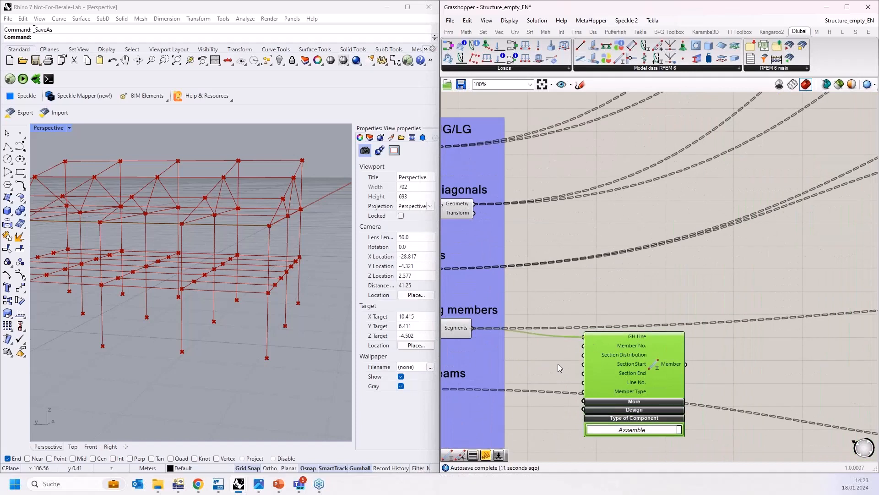
Step: Connect a section to the coupling member's Section Start and place the component under the Coupling members heading
scroll(541, 394, "down", 1)
scroll(540, 394, "down", 2)
scroll(732, 183, "up", 5)
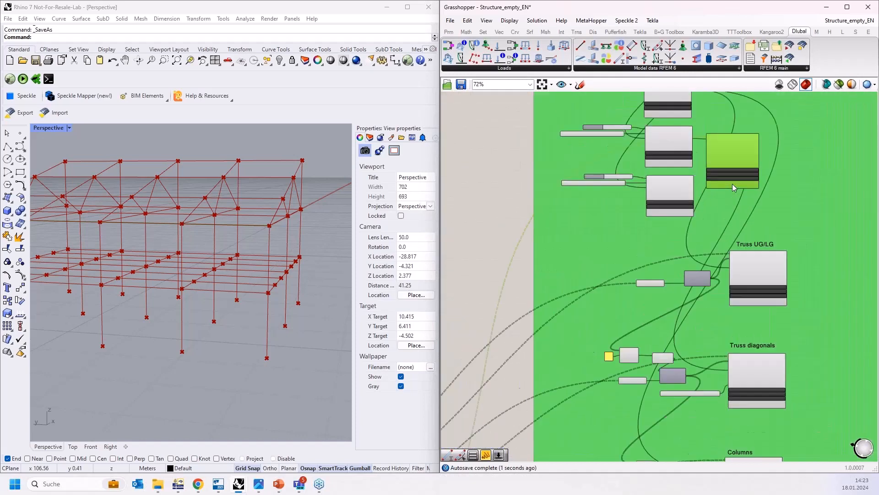
right_click_drag(711, 164, 687, 234)
left_click_drag(709, 184, 757, 203)
right_click_drag(757, 203, 801, 198)
left_click_drag(681, 257, 751, 207)
scroll(718, 170, "down", 5)
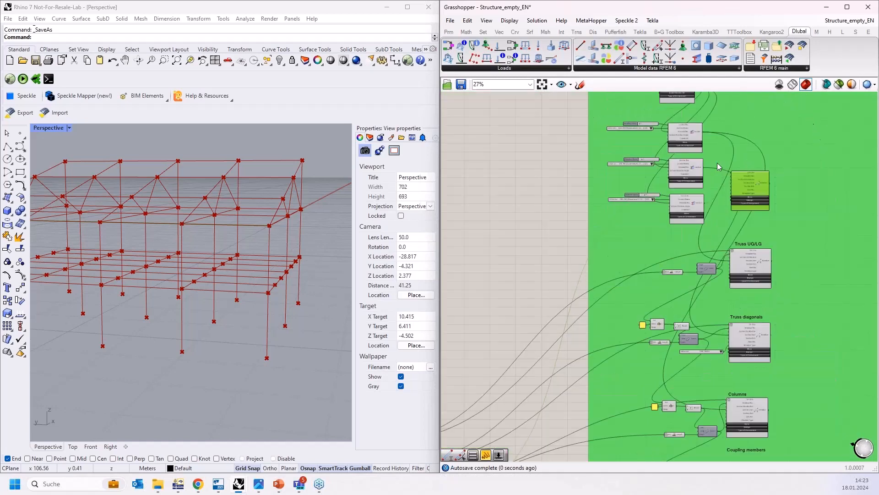
left_click_drag(741, 176, 726, 294)
scroll(727, 325, "up", 5)
scroll(727, 325, "up", 2)
Step: Add a Value List set to TYPE_TRUSS for the coupling member's Member Type and connect the Series to Member No
double_click(586, 332)
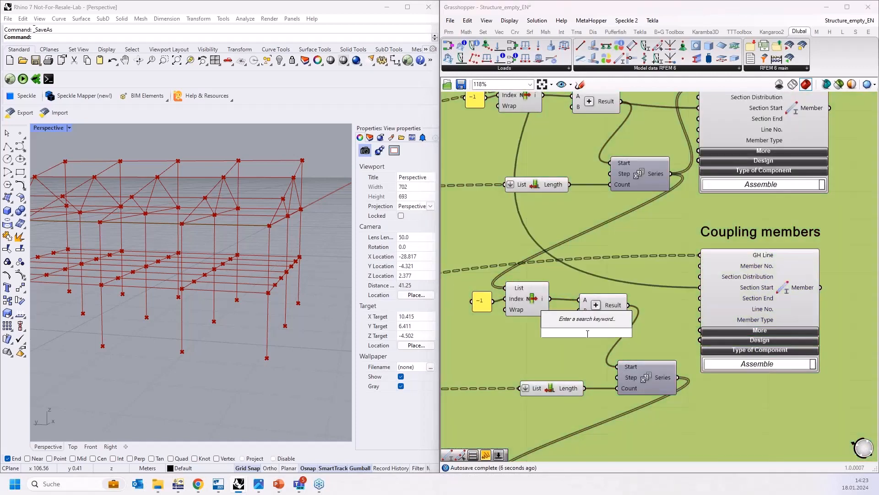
type("va")
left_click(607, 322)
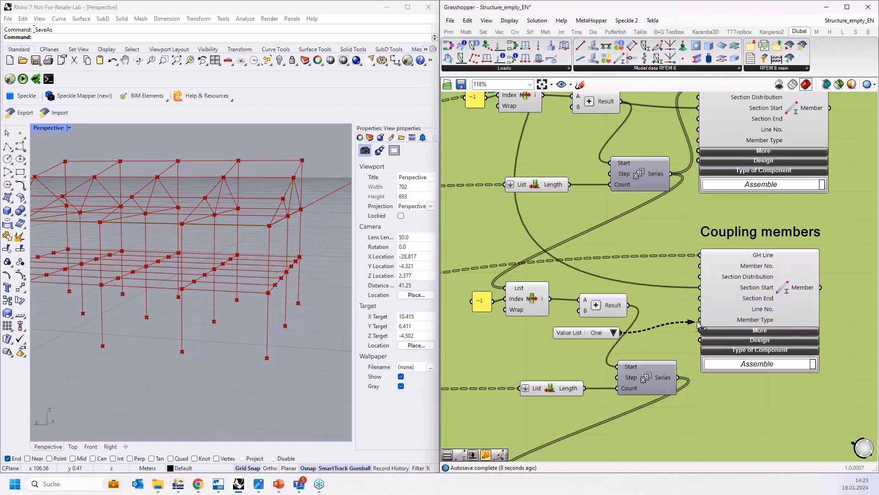
left_click(682, 333)
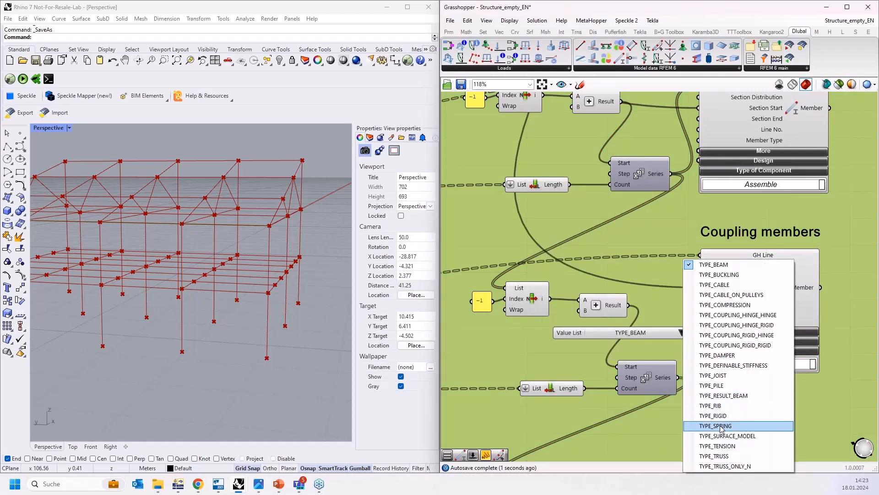
left_click(701, 461)
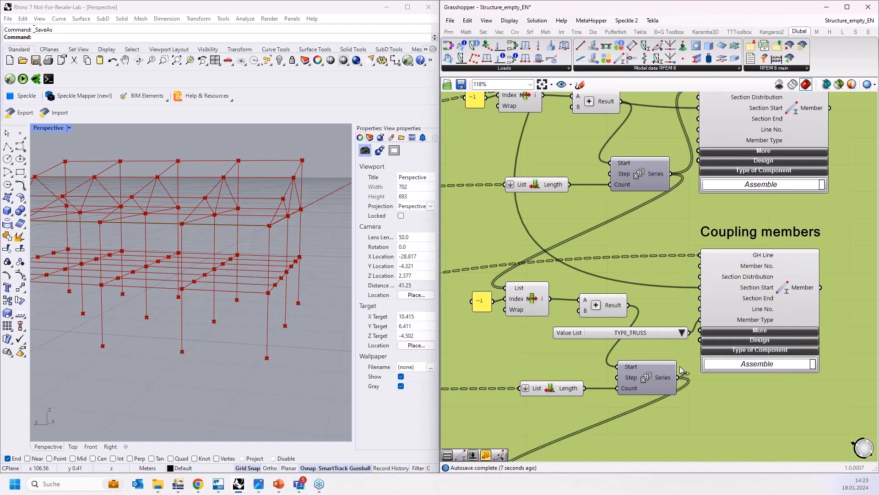
left_click_drag(678, 377, 700, 266)
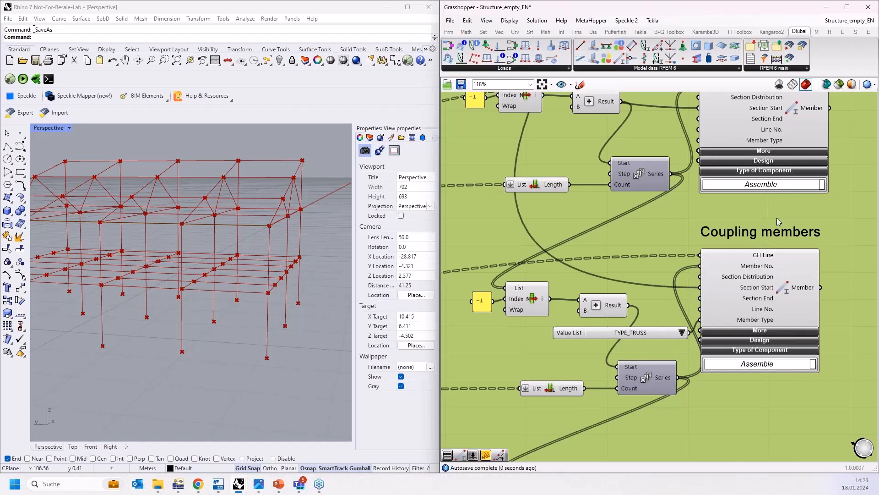
Step: Add another Dlubal Member component to the canvas for the stage beams
scroll(661, 208, "down", 4)
right_click_drag(716, 344, 707, 301)
scroll(708, 301, "up", 1)
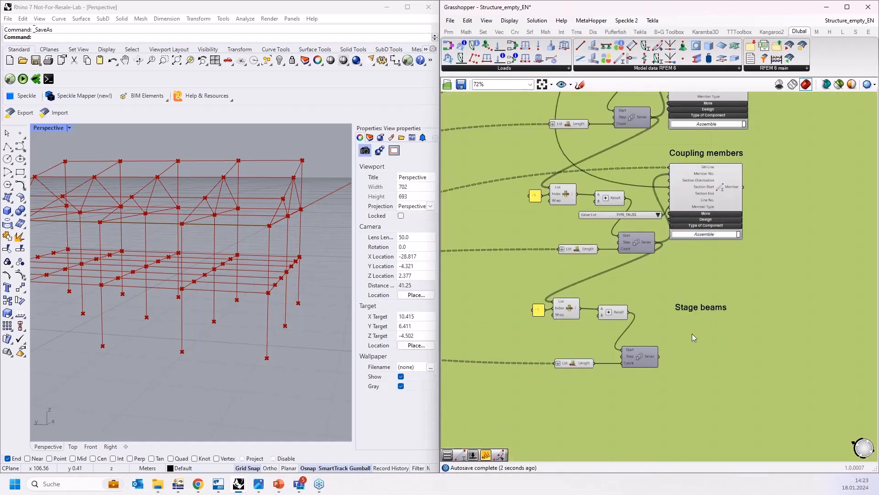
right_click_drag(680, 361, 704, 326)
scroll(702, 336, "up", 1)
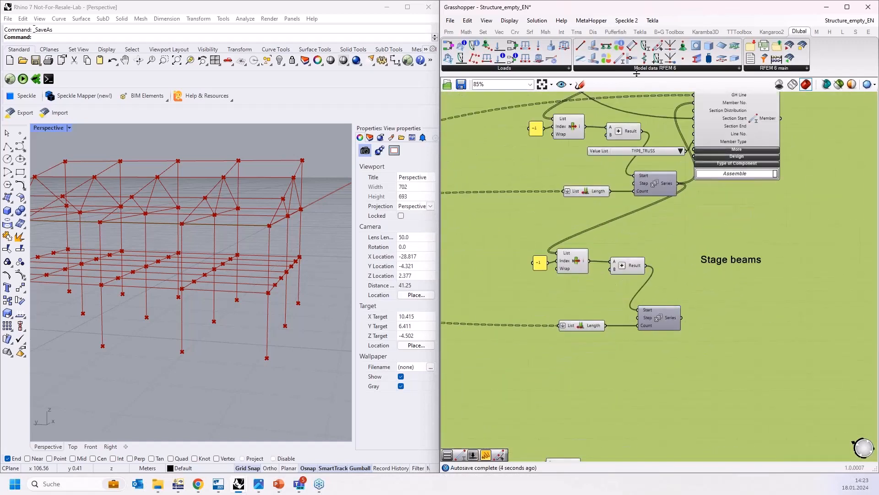
left_click_drag(620, 59, 567, 293)
scroll(776, 297, "down", 7)
scroll(547, 288, "up", 6)
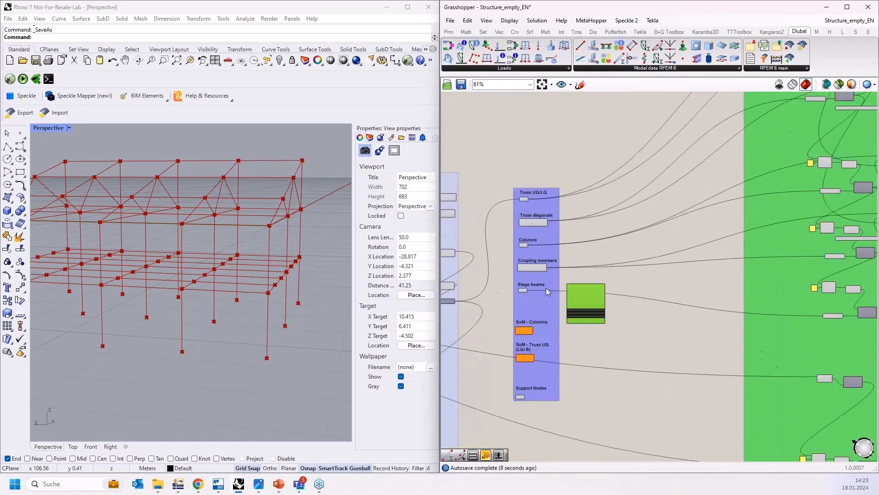
scroll(546, 287, "up", 1)
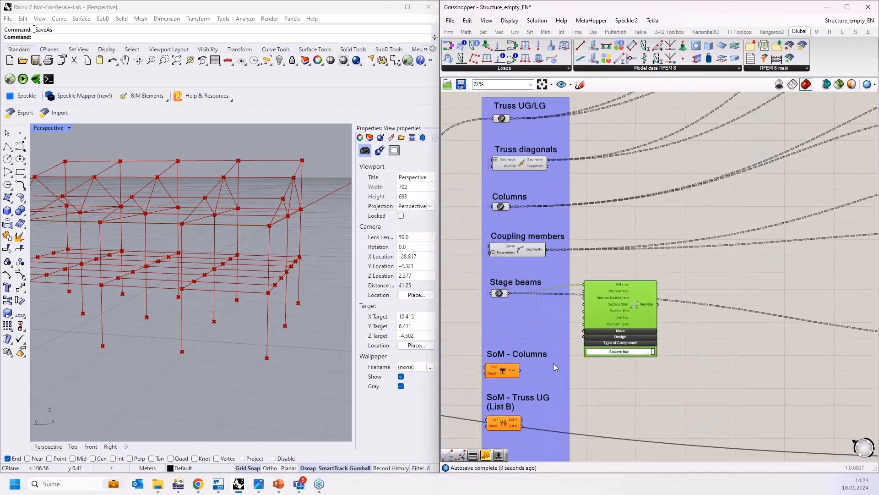
scroll(553, 364, "down", 6)
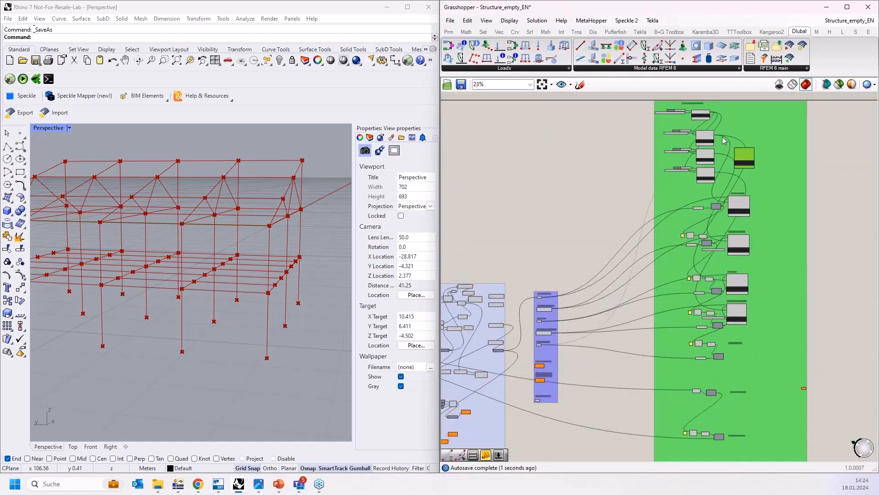
Step: Connect the HEA 180 section to the new member component and place it under the Stage beams heading
scroll(722, 136, "up", 7)
left_click_drag(687, 316, 785, 232)
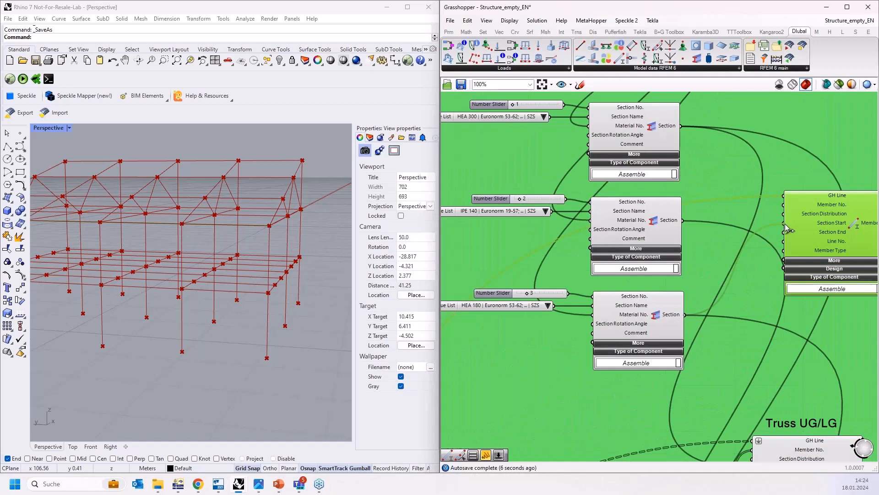
scroll(721, 199, "down", 7)
left_click_drag(735, 284, 722, 371)
scroll(723, 371, "up", 2)
scroll(722, 371, "up", 6)
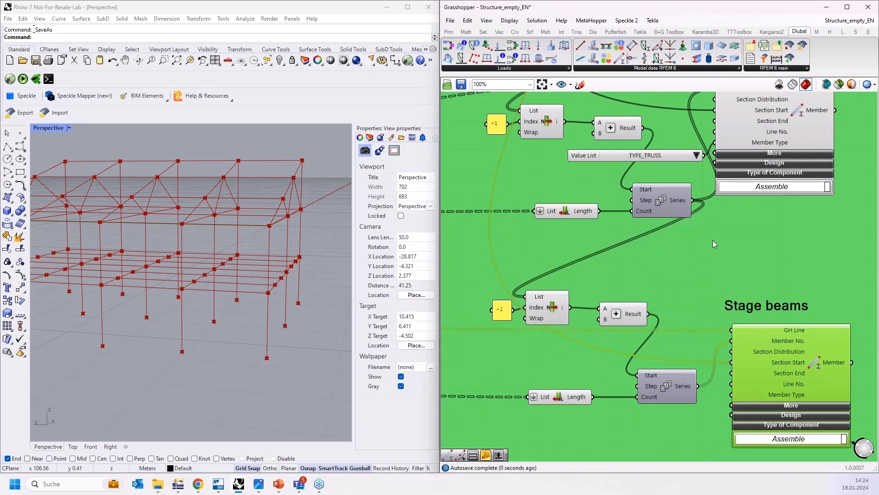
Step: Inspect the member components and the steel hall frame in the Rhino perspective view from several angles
scroll(713, 240, "down", 3)
scroll(732, 318, "up", 3)
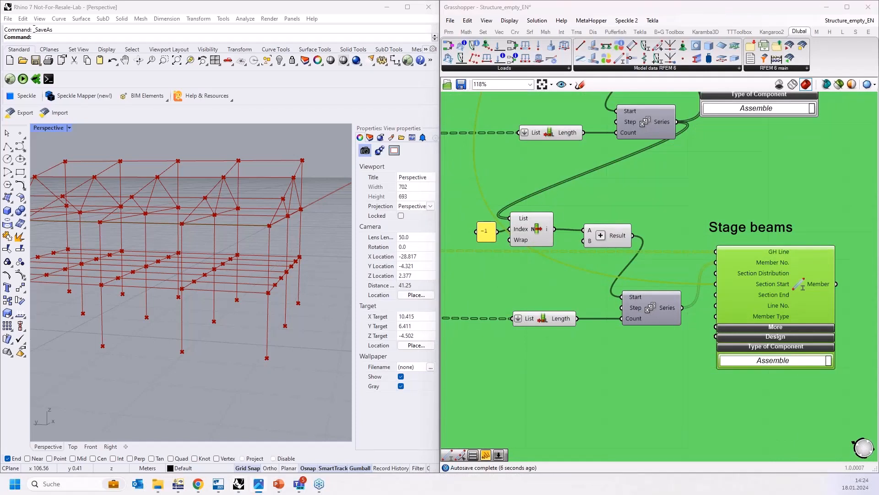
scroll(744, 317, "down", 4)
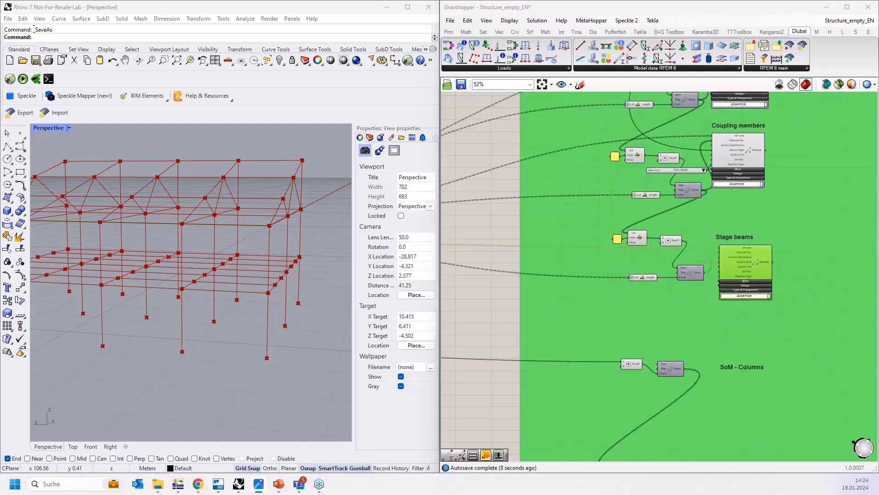
right_click_drag(696, 143, 702, 228)
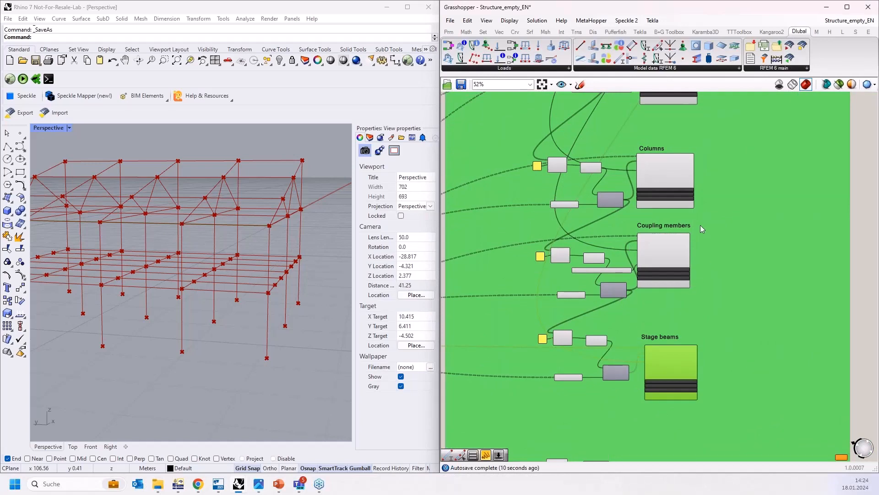
scroll(236, 271, "down", 4)
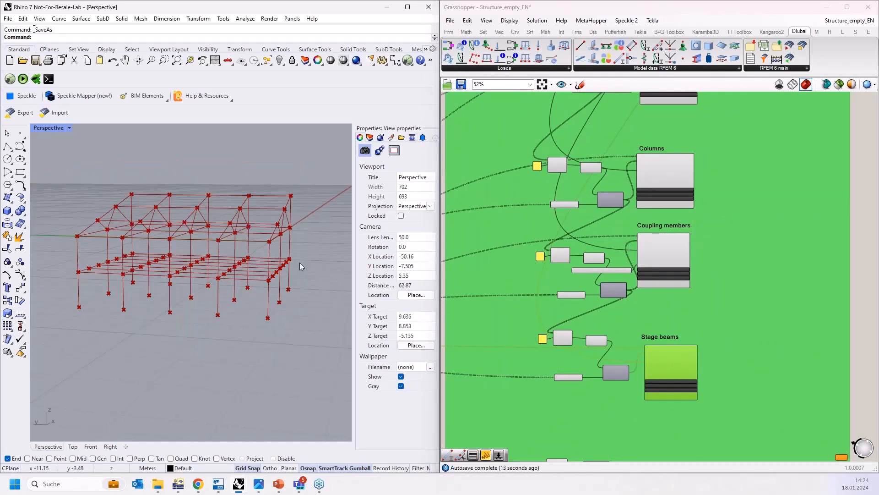
mouse_move(300, 262)
right_mouse_down()
mouse_move(303, 288)
mouse_move(315, 268)
right_mouse_up()
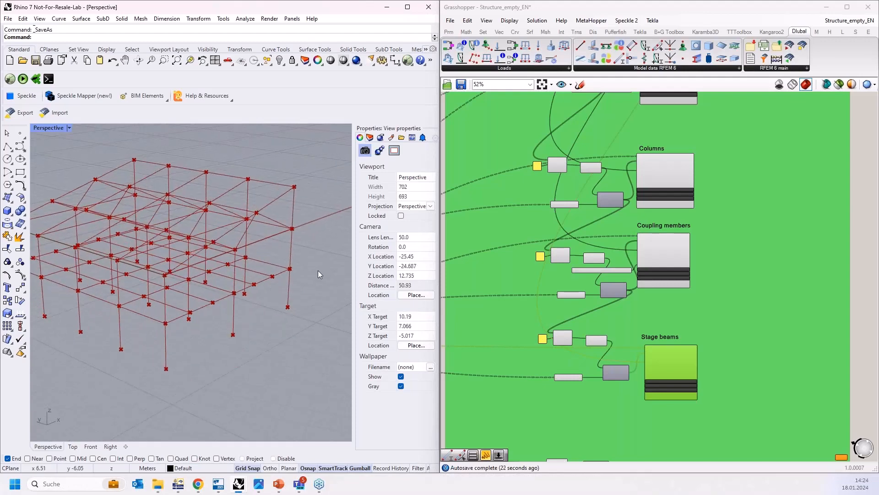
scroll(318, 270, "up", 6)
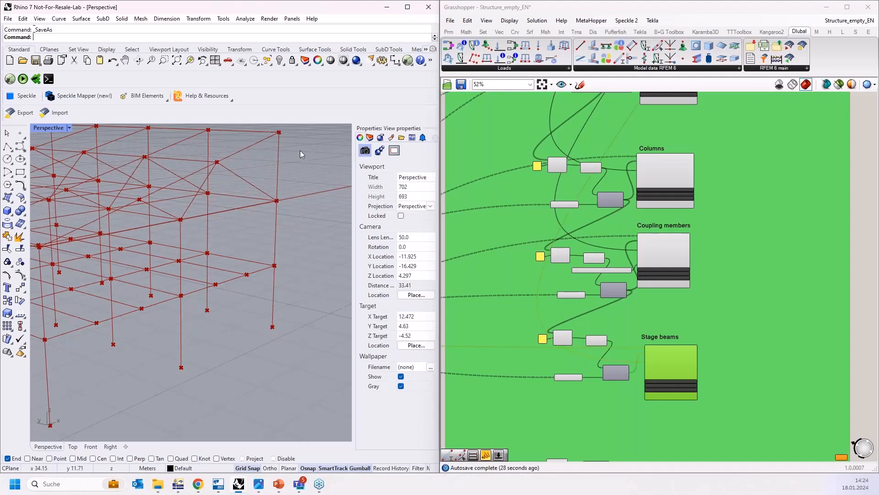
scroll(298, 287, "down", 6)
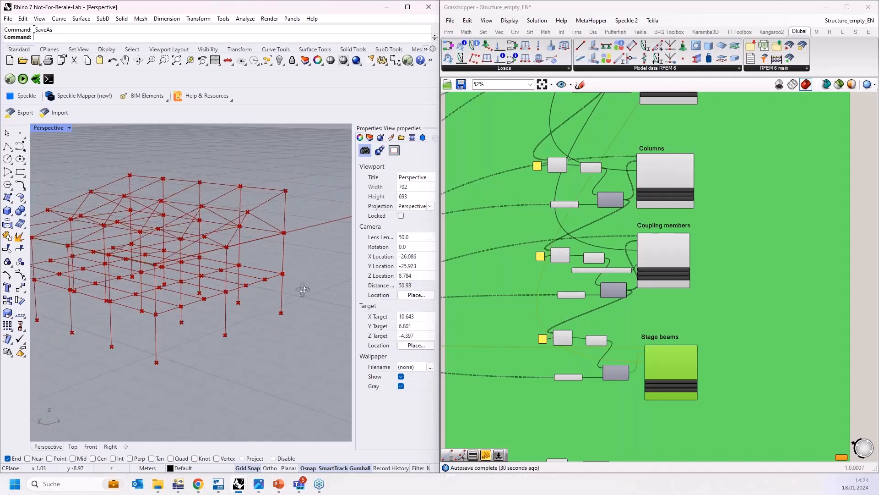
right_click_drag(304, 290, 305, 306)
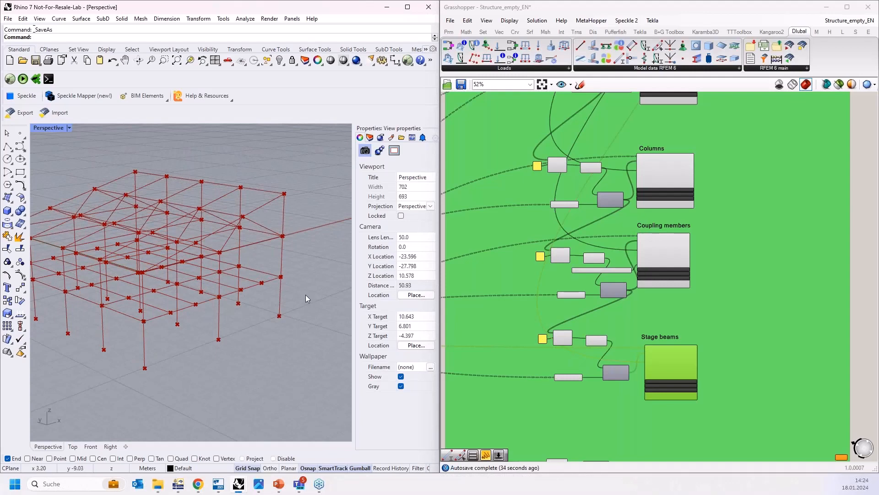
right_click_drag(296, 301, 284, 315)
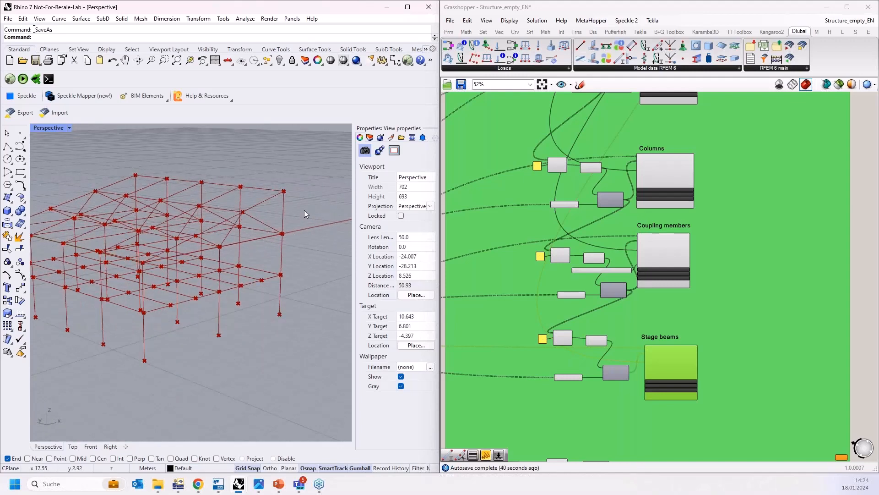
left_click_drag(276, 180, 302, 339)
left_click_drag(271, 181, 299, 328)
right_click_drag(300, 328, 258, 188)
scroll(256, 191, "up", 6)
left_click_drag(251, 175, 314, 210)
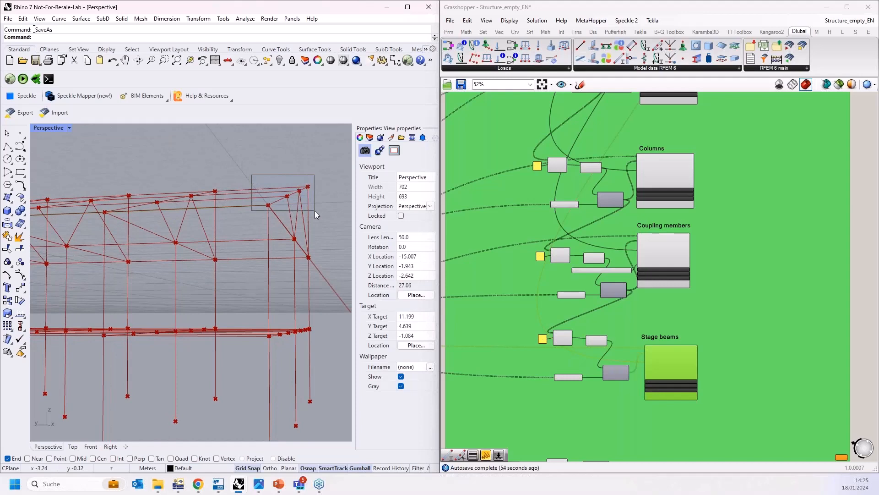
right_click_drag(283, 198, 294, 247)
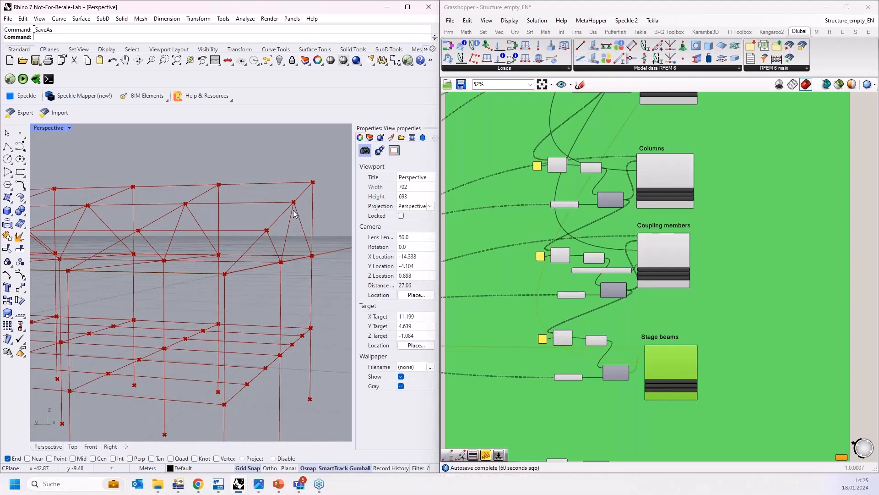
right_click_drag(287, 220, 281, 202)
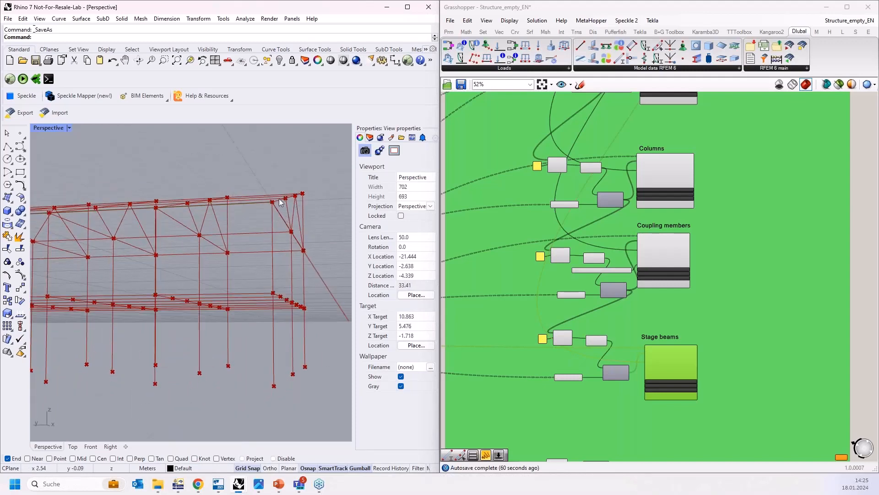
right_click_drag(307, 172, 269, 251)
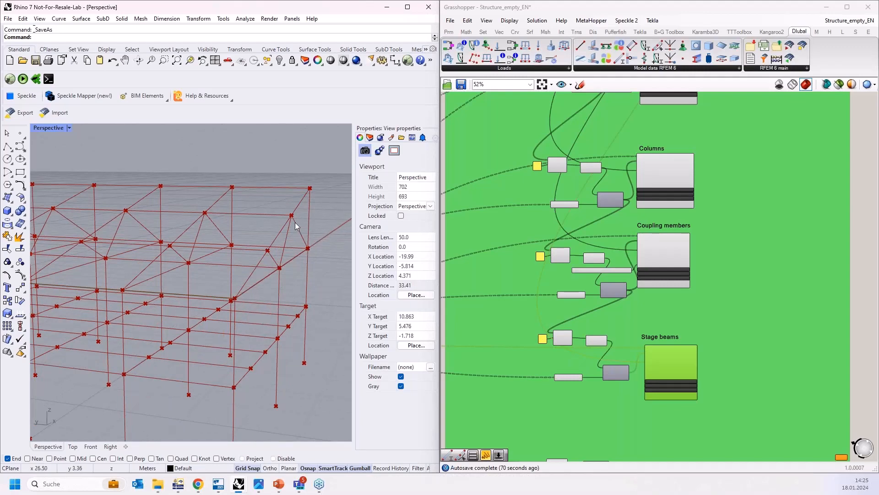
scroll(294, 221, "down", 2)
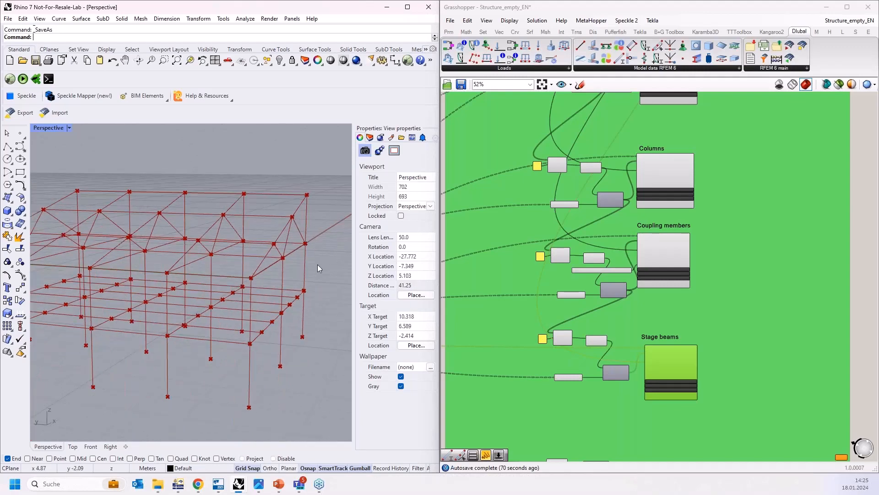
right_click_drag(318, 265, 305, 260)
Step: Add a Dlubal Member Set component under the SoM - Columns heading
scroll(305, 260, "down", 2)
scroll(632, 198, "down", 3)
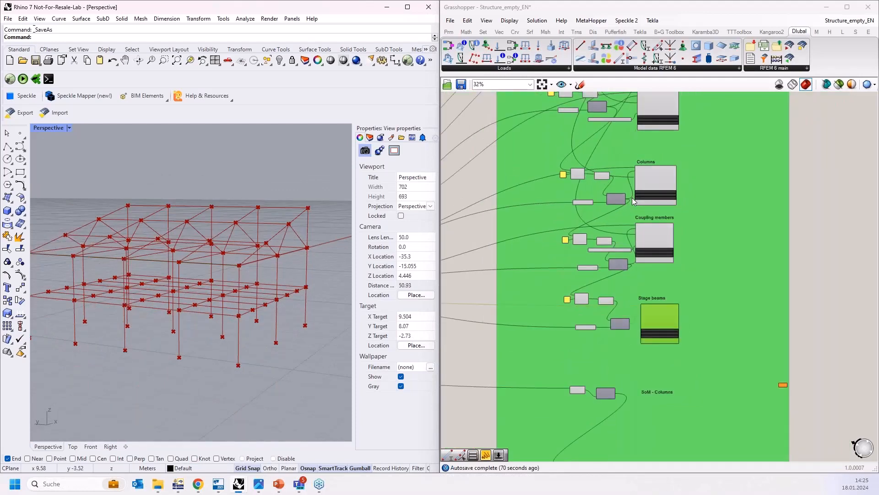
scroll(632, 341, "up", 6)
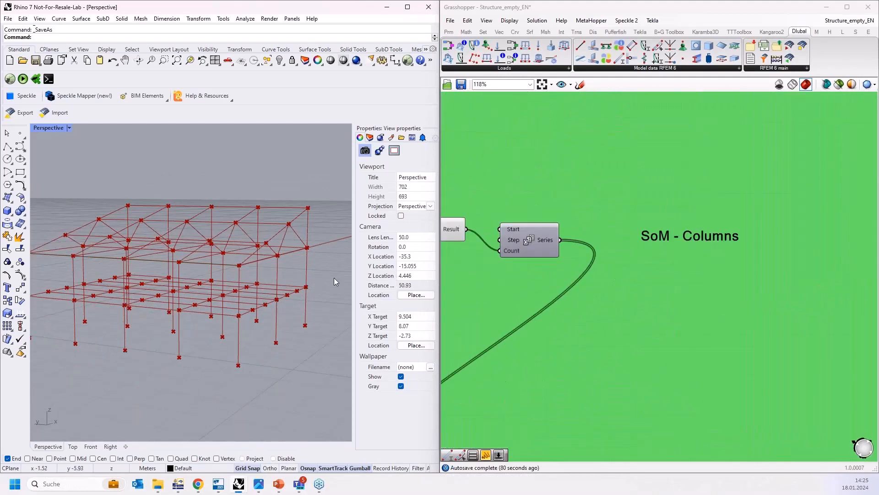
scroll(641, 236, "down", 4)
scroll(612, 346, "up", 4)
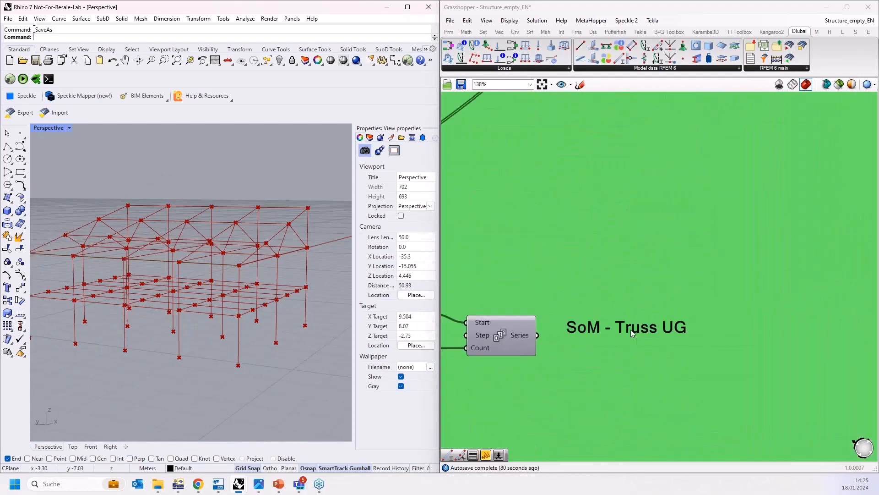
scroll(642, 384, "down", 1)
scroll(643, 384, "down", 2)
scroll(607, 226, "up", 4)
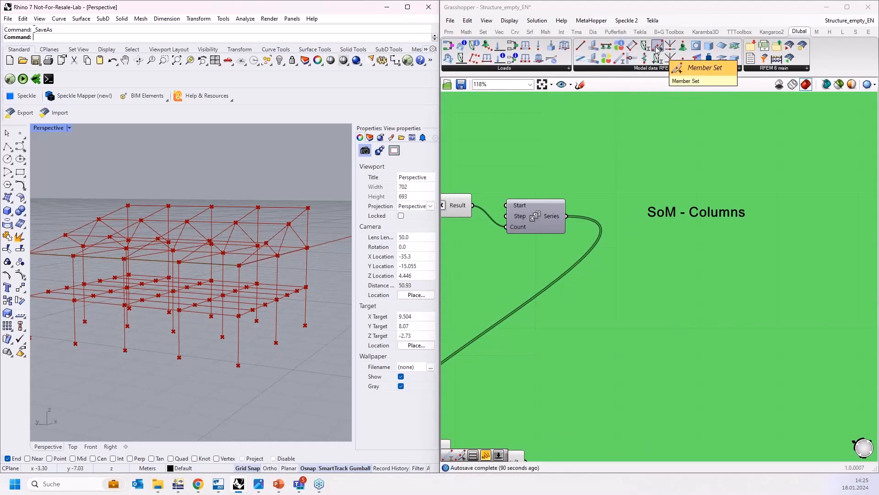
left_click_drag(658, 47, 745, 303)
scroll(733, 298, "down", 2)
left_click(704, 255)
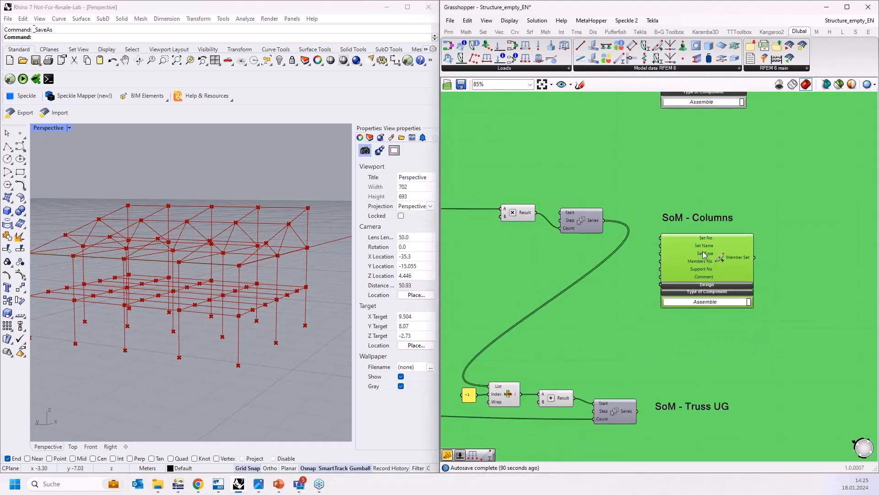
left_click_drag(704, 255, 706, 249)
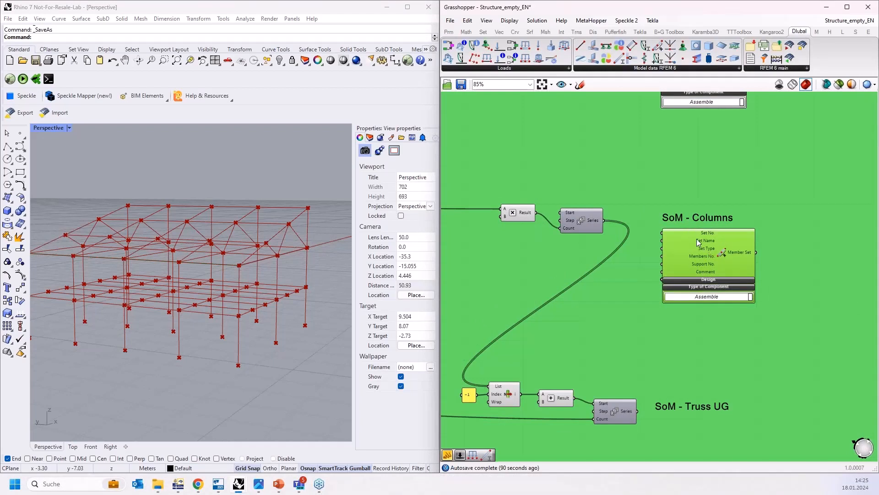
scroll(699, 242, "up", 2)
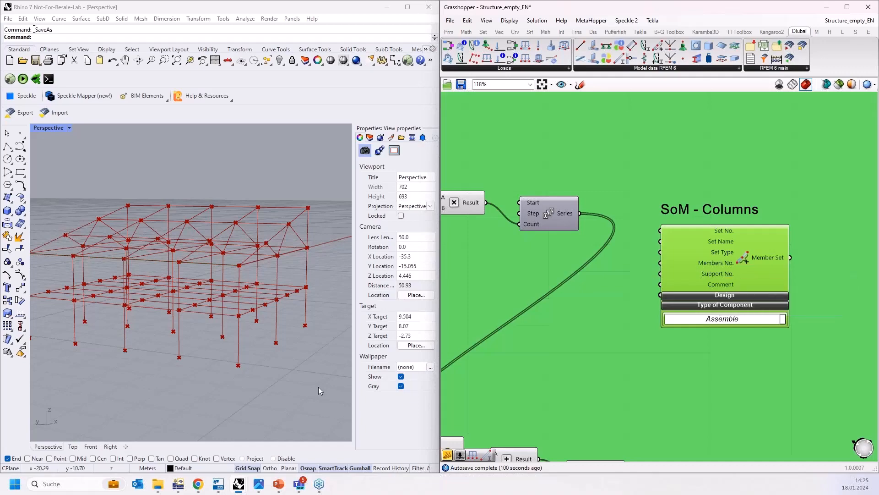
Step: Switch to RFEM 6, review the options of a new member set without creating it, and return to Grasshopper
left_click(174, 486)
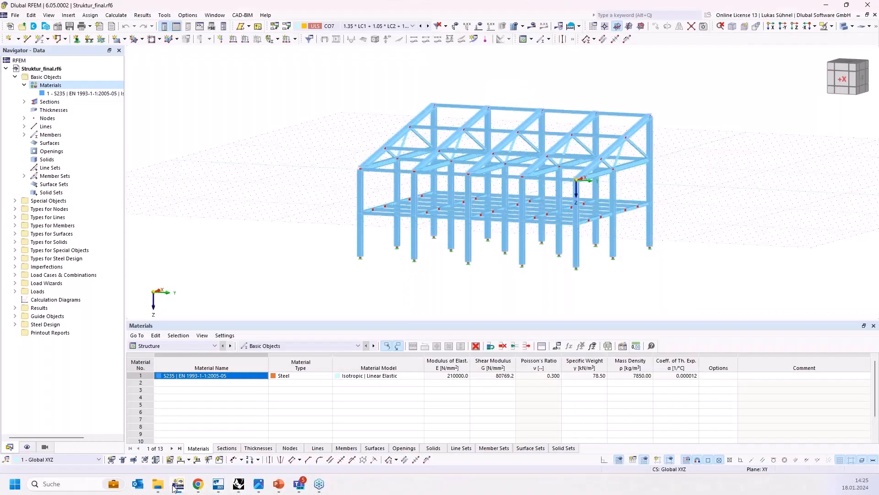
right_click(51, 176)
left_click(72, 192)
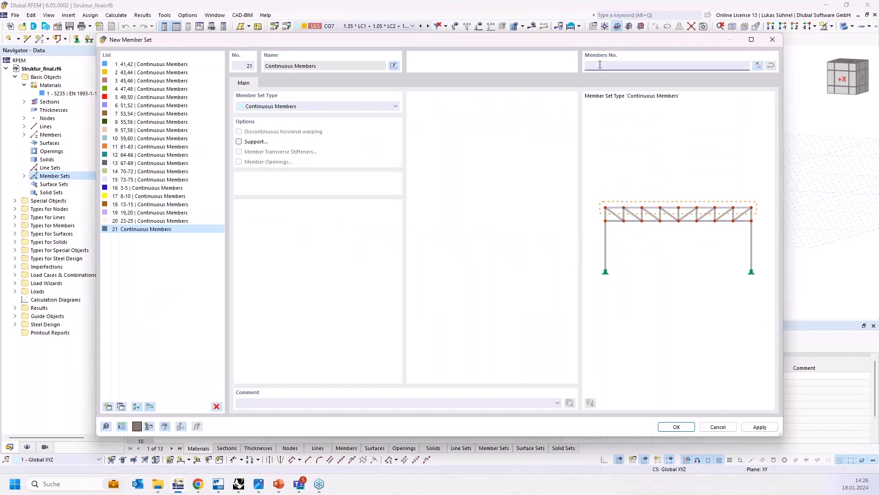
left_click(720, 428)
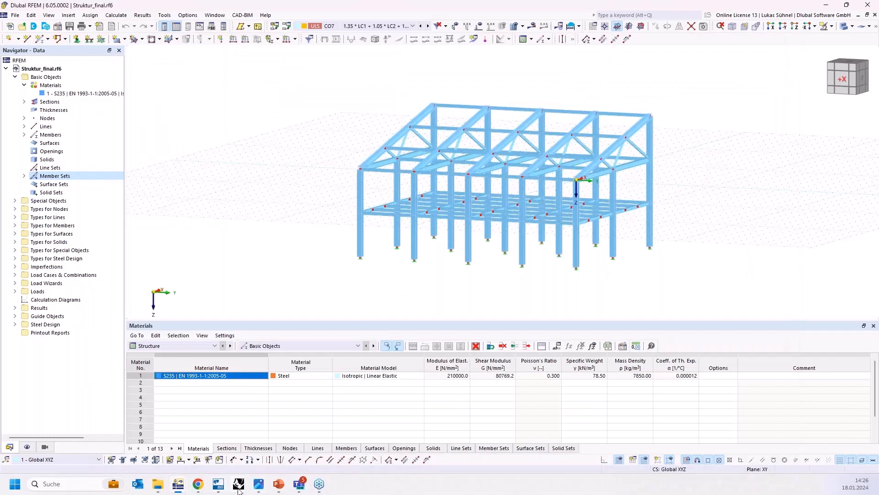
left_click(238, 485)
scroll(592, 352, "down", 5)
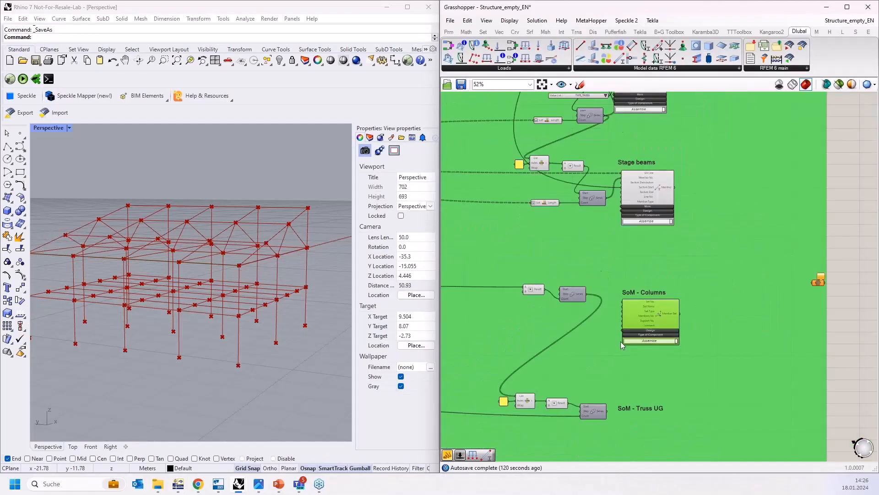
scroll(622, 346, "down", 5)
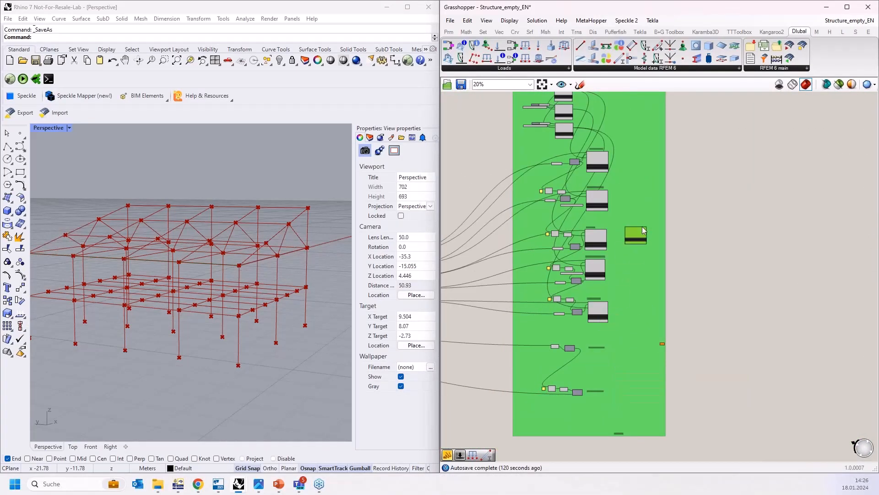
scroll(644, 230, "up", 5)
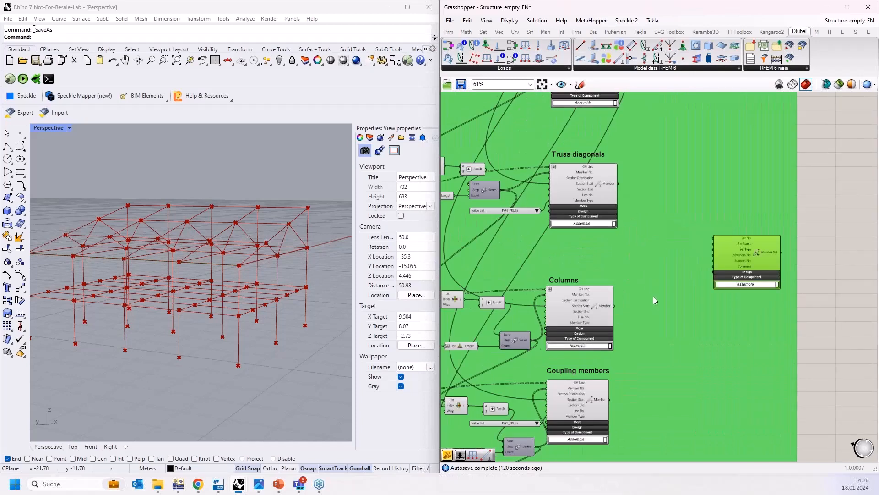
right_click_drag(659, 259, 663, 163)
right_click_drag(638, 269, 640, 232)
right_click_drag(648, 293, 661, 445)
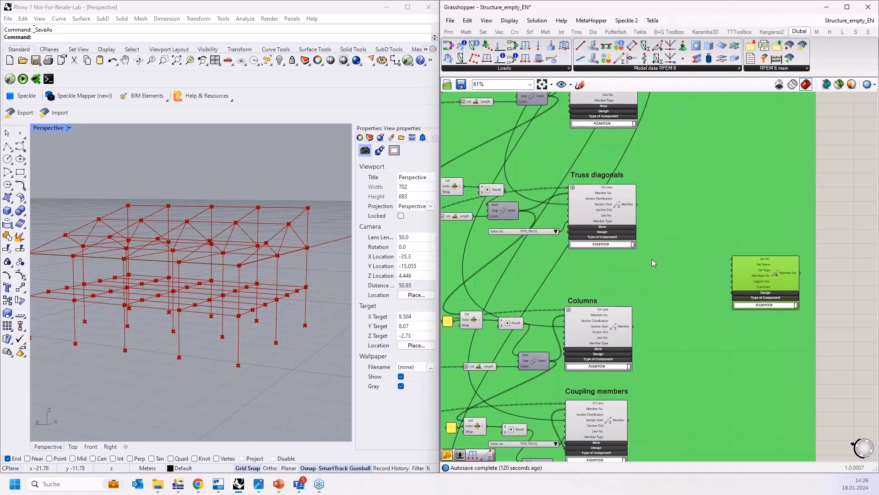
Step: Inspect the output of the Columns member component
right_click_drag(651, 257, 674, 241)
right_click_drag(681, 324, 684, 208)
left_click_drag(786, 158, 741, 302)
right_click_drag(695, 345, 705, 230)
right_click_drag(683, 194, 686, 292)
left_click_drag(752, 309, 740, 233)
scroll(679, 193, "up", 5)
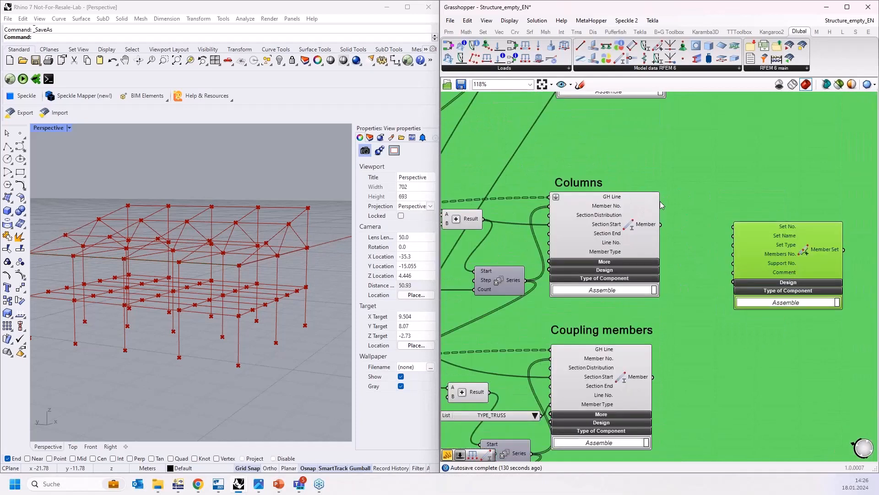
mouse_move(639, 235)
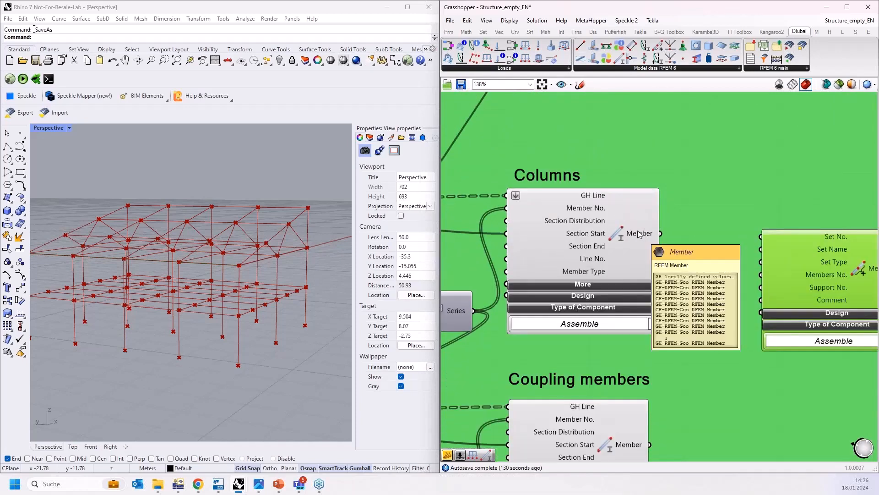
Step: Add a Dlubal Member component set to Extract and connect the Columns member output to it
scroll(569, 220, "down", 3)
left_click_drag(738, 247, 785, 116)
right_click_drag(763, 208, 725, 266)
left_click_drag(717, 165, 725, 131)
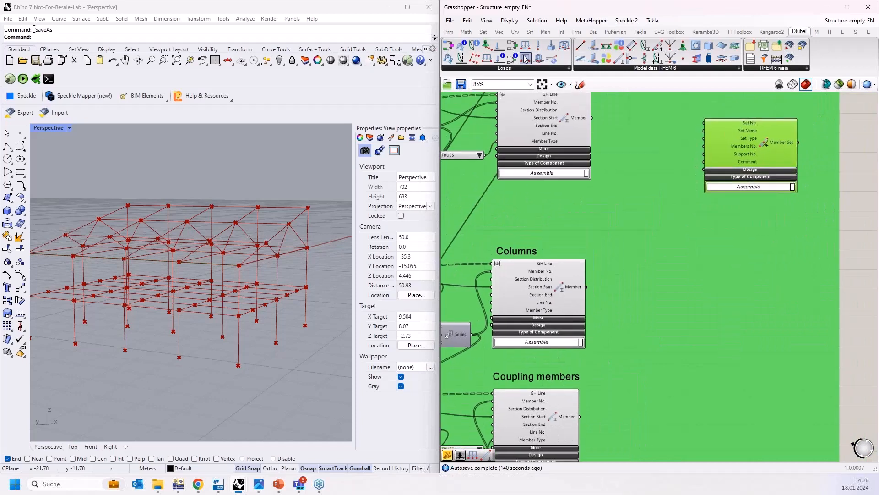
left_click_drag(619, 63, 701, 293)
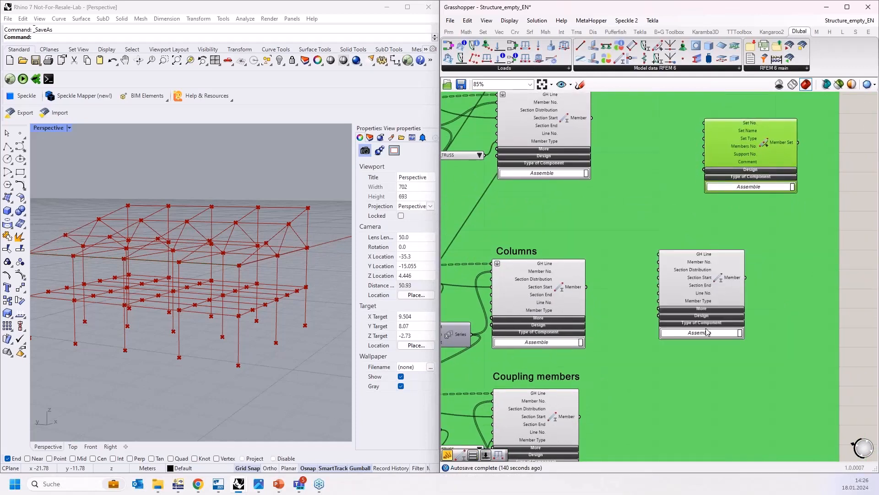
left_click(707, 332)
left_click(708, 342)
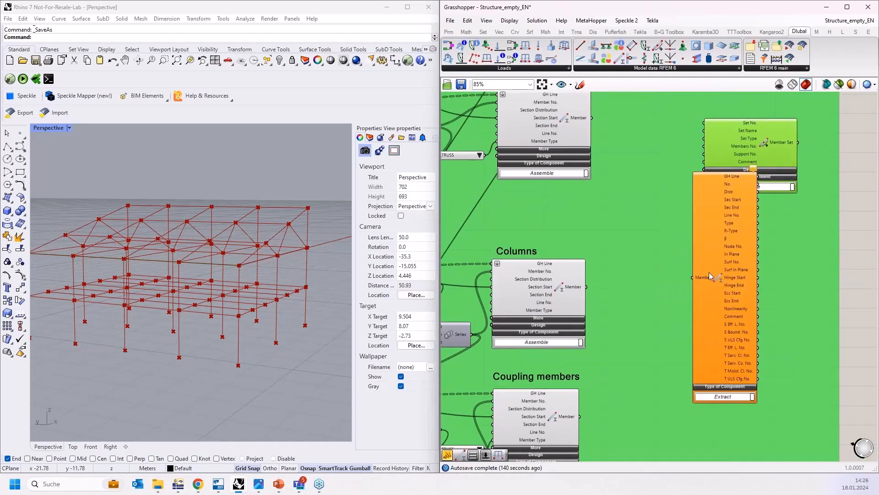
left_click_drag(709, 272, 668, 312)
left_click_drag(587, 287, 650, 315)
left_click_drag(676, 308, 644, 313)
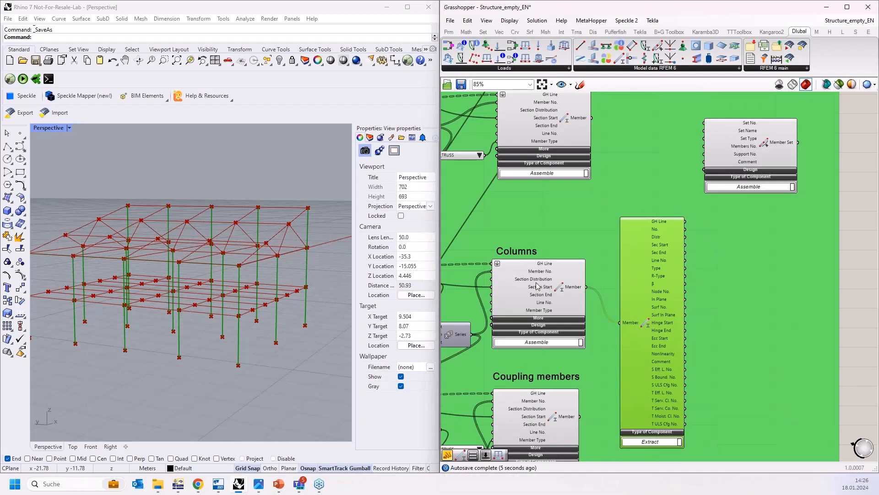
Step: Display the extracted columns' member numbers in a panel, then delete the panel
left_click(448, 32)
left_click_drag(603, 58, 705, 282)
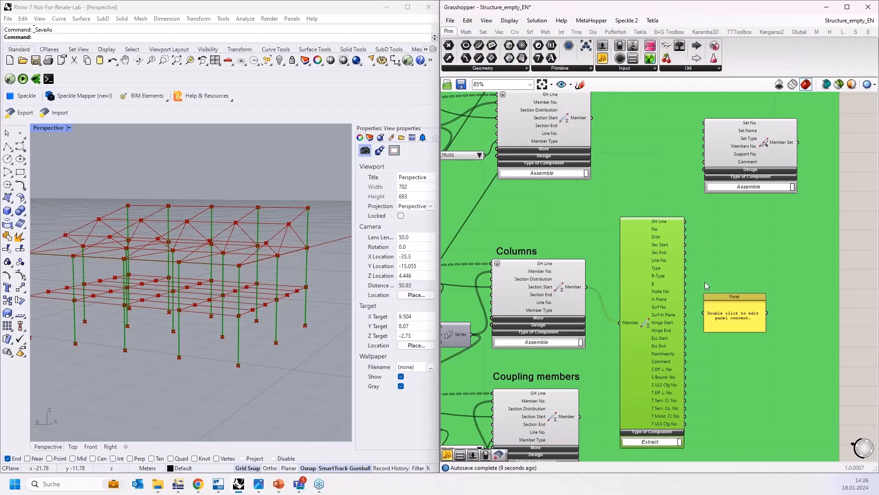
scroll(705, 282, "up", 1)
scroll(705, 298, "up", 1)
left_click(707, 298)
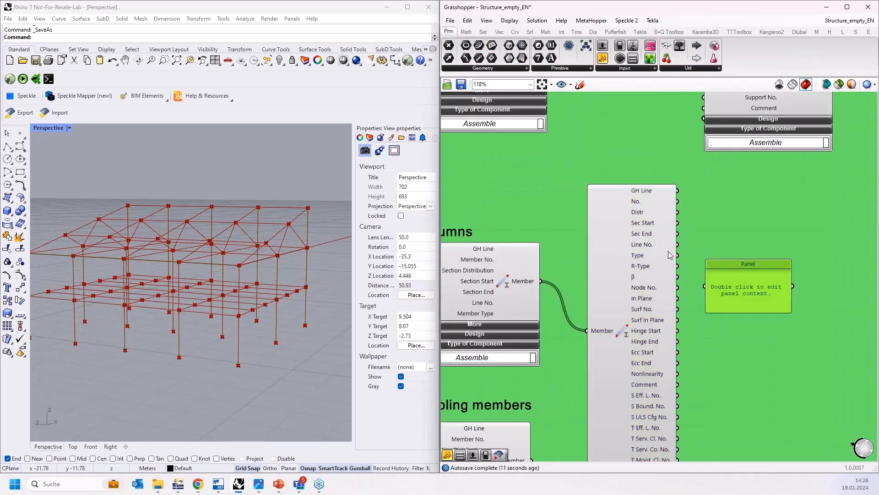
left_click_drag(678, 202, 705, 286)
left_click_drag(745, 312, 745, 429)
scroll(756, 247, "down", 1)
left_click_drag(753, 327, 766, 292)
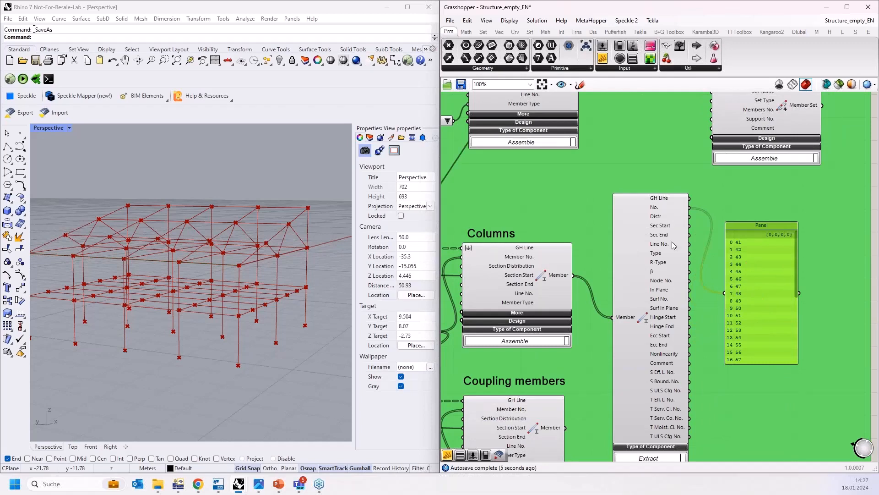
key("Delete")
Step: Delete the Extract member component
scroll(705, 266, "down", 2)
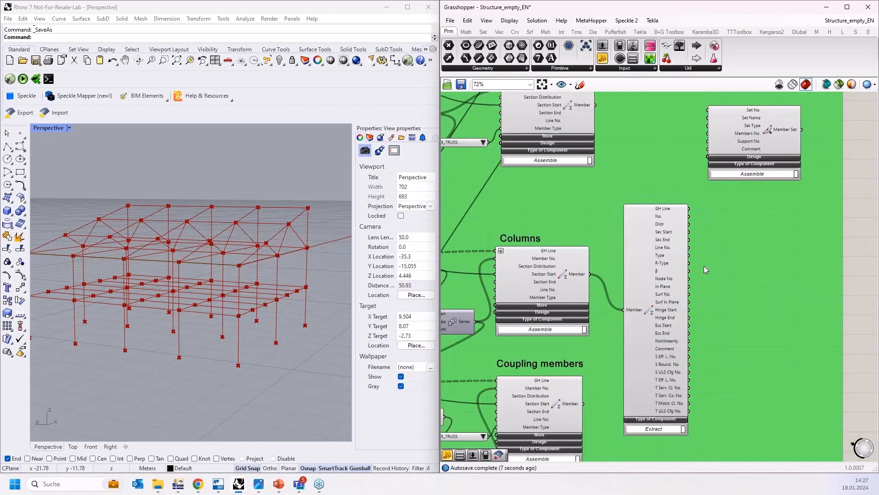
scroll(704, 266, "down", 1)
left_click_drag(671, 281, 753, 293)
mouse_move(757, 293)
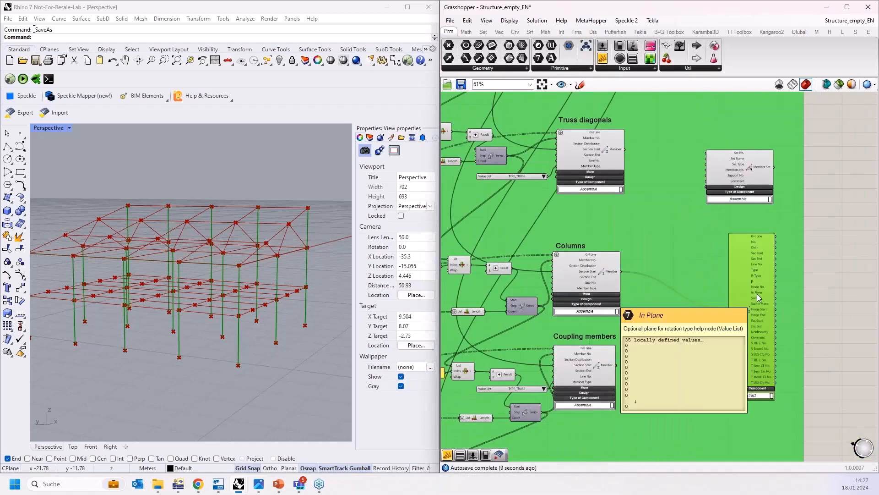
key("Delete")
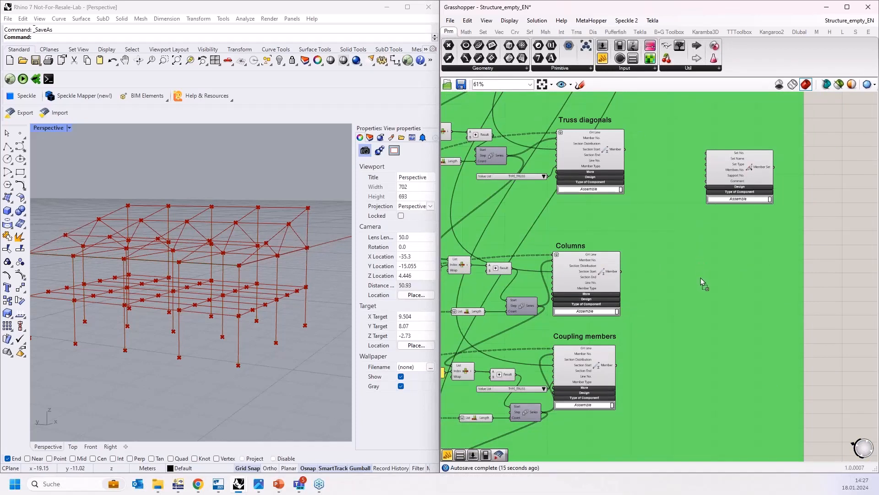
Step: Attach a panel to the Columns member output to list the RFEM members, then remove it
left_click_drag(622, 271, 691, 419)
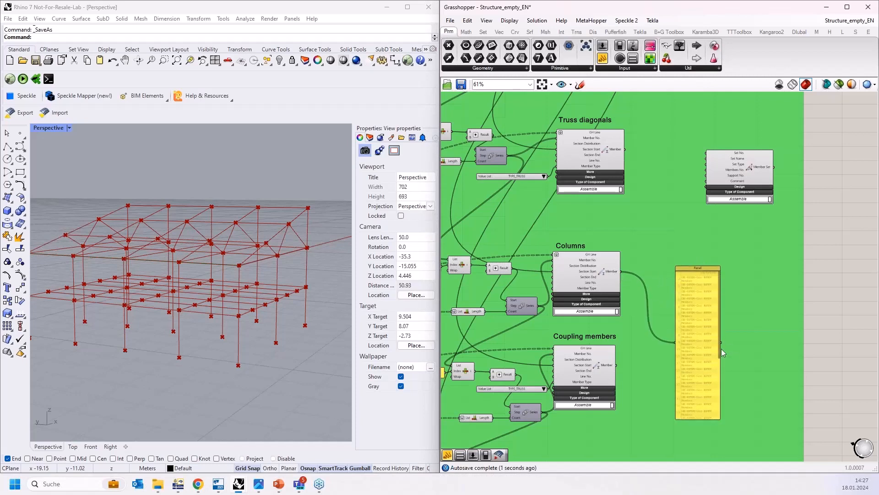
scroll(708, 315, "up", 4)
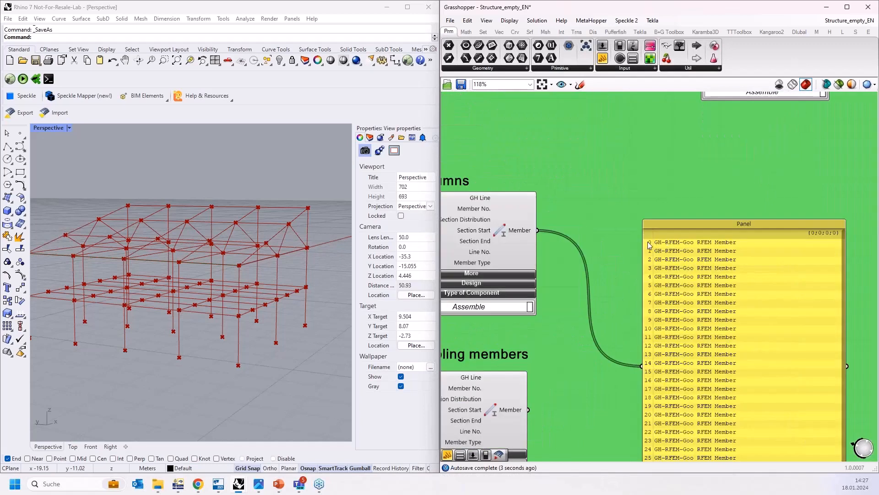
scroll(672, 259, "down", 1)
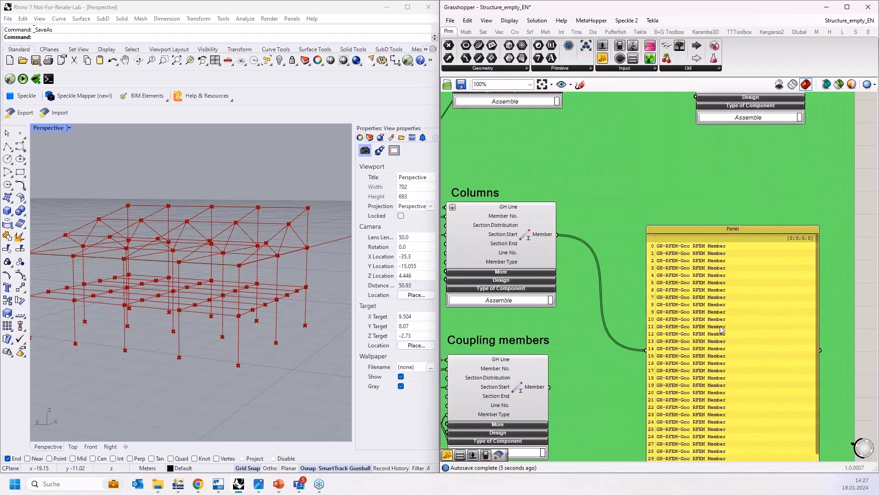
left_click_drag(704, 355, 639, 284)
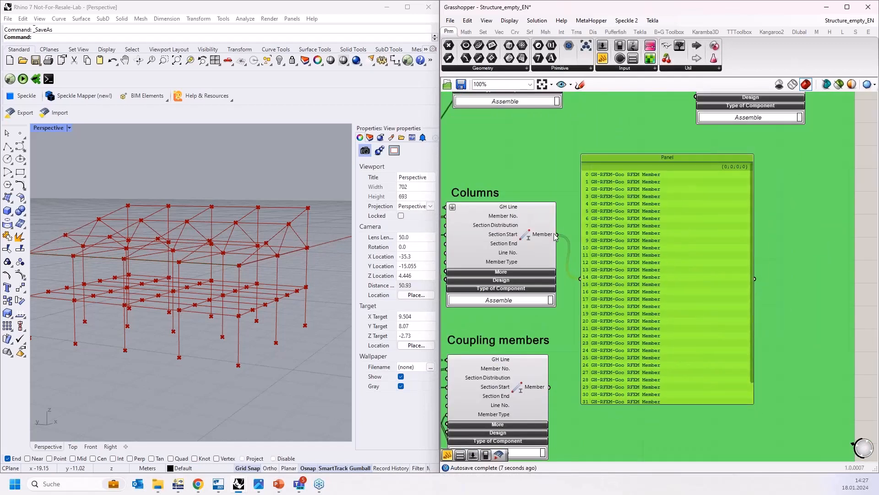
left_click_drag(555, 236, 625, 256)
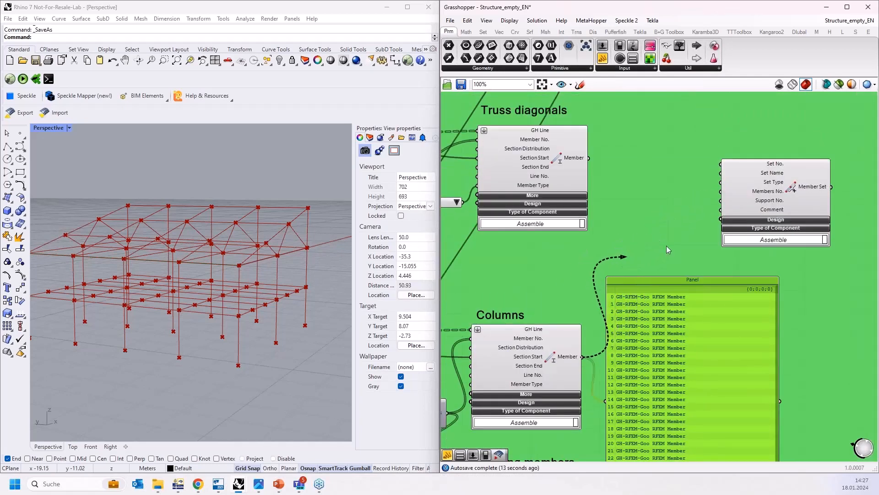
left_click_drag(670, 303, 634, 142)
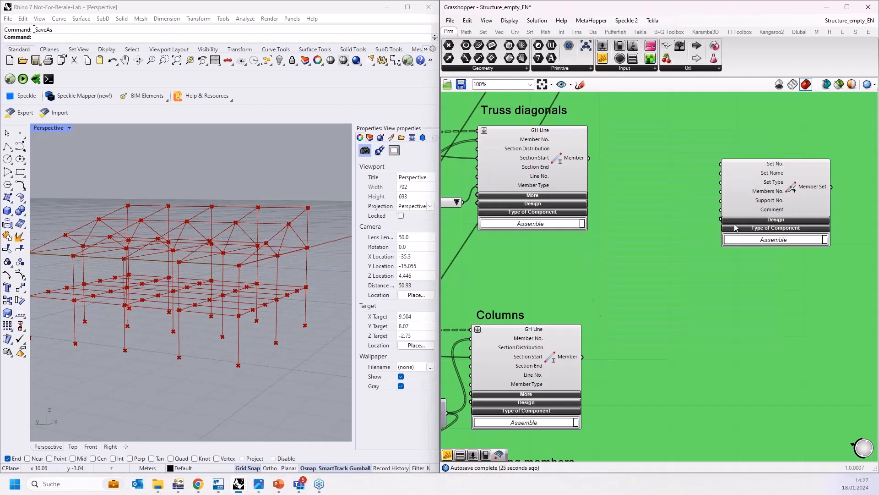
Step: Connect a panel to the Columns curve parameter in the input group to list its line curves
scroll(755, 208, "down", 5)
scroll(456, 278, "up", 5)
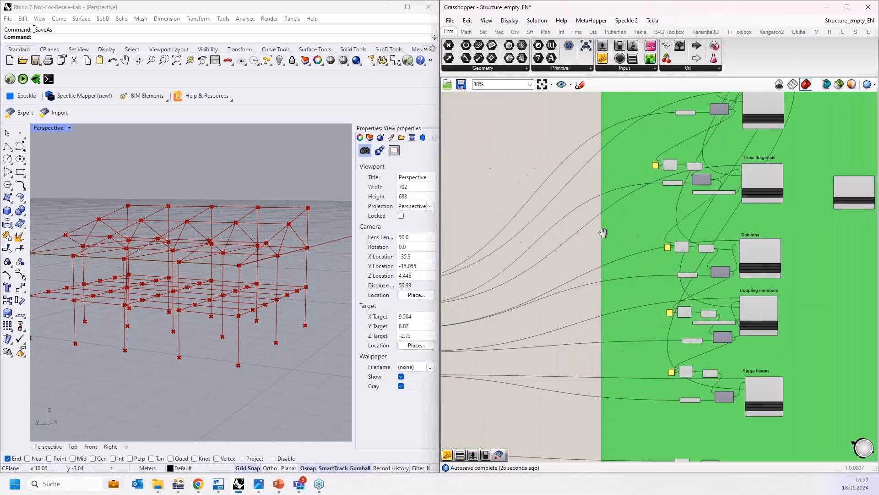
scroll(546, 317, "up", 3)
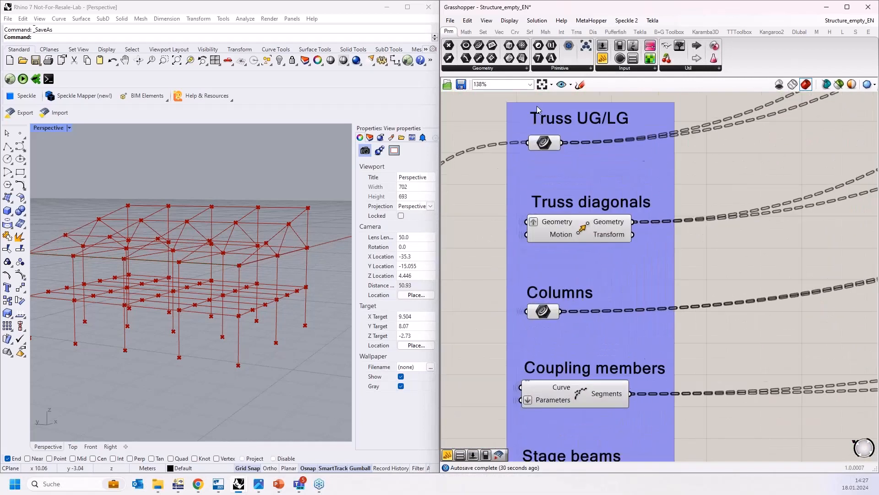
left_click(782, 316)
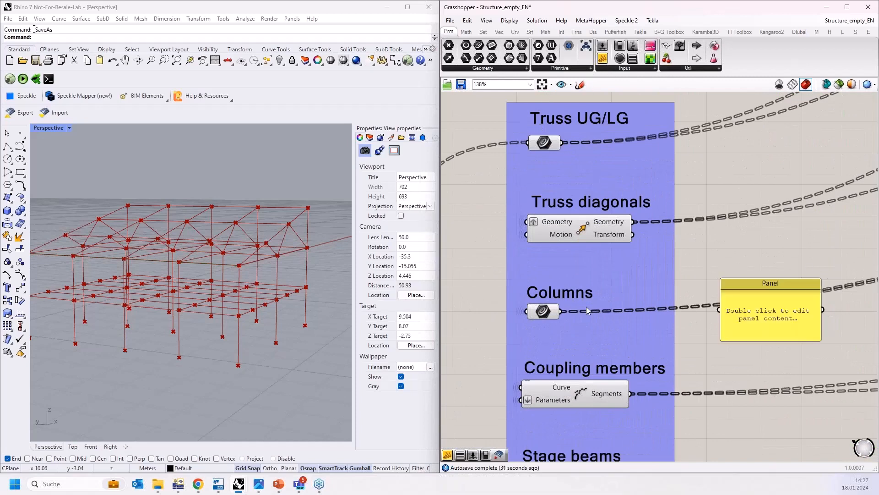
left_click_drag(561, 311, 705, 441)
scroll(597, 236, "down", 4)
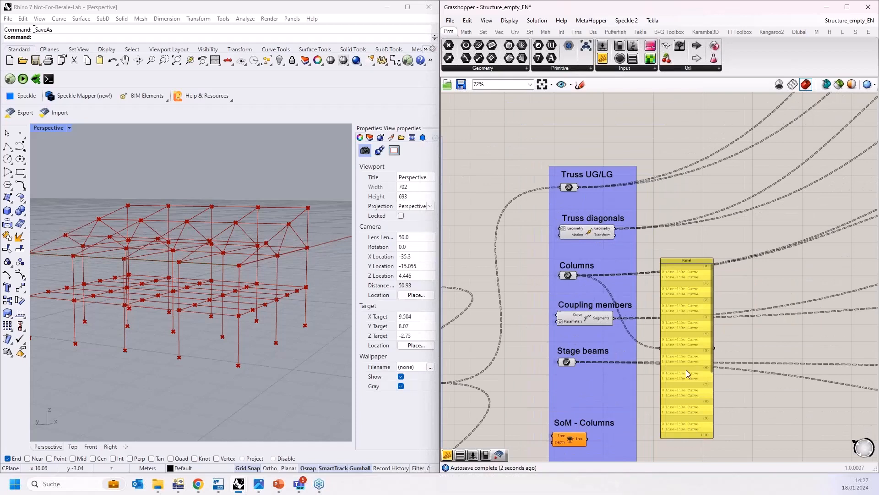
left_click_drag(688, 281, 691, 240)
scroll(691, 241, "up", 3)
right_click_drag(688, 278, 683, 239)
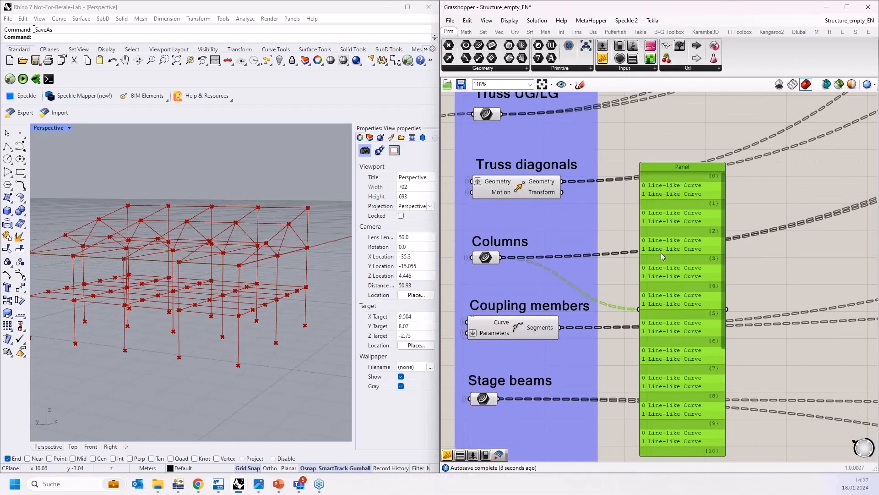
left_click_drag(663, 255, 782, 261)
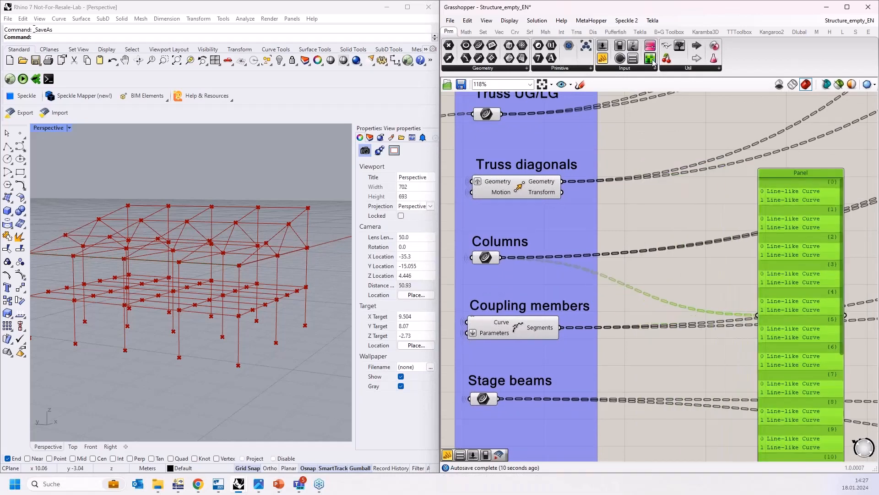
Step: Inspect the Columns curve data tree with a Param Viewer, then delete the viewer
left_click_drag(653, 63, 619, 235)
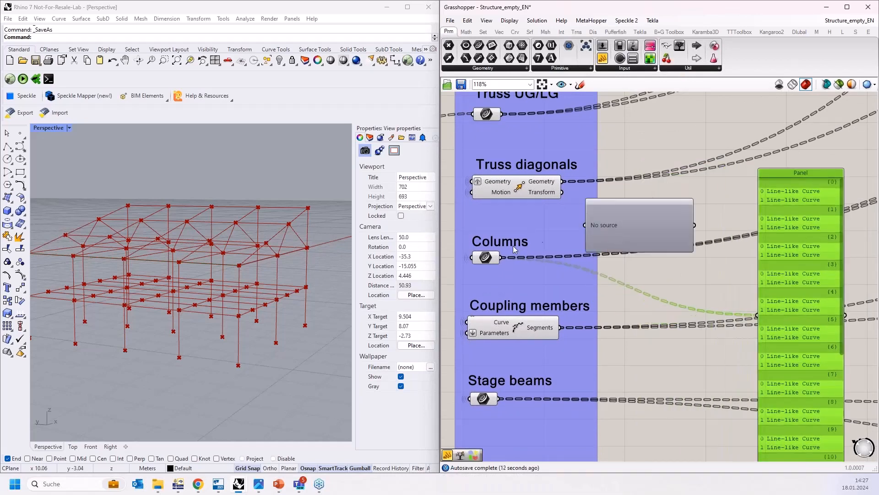
left_click_drag(505, 256, 585, 225)
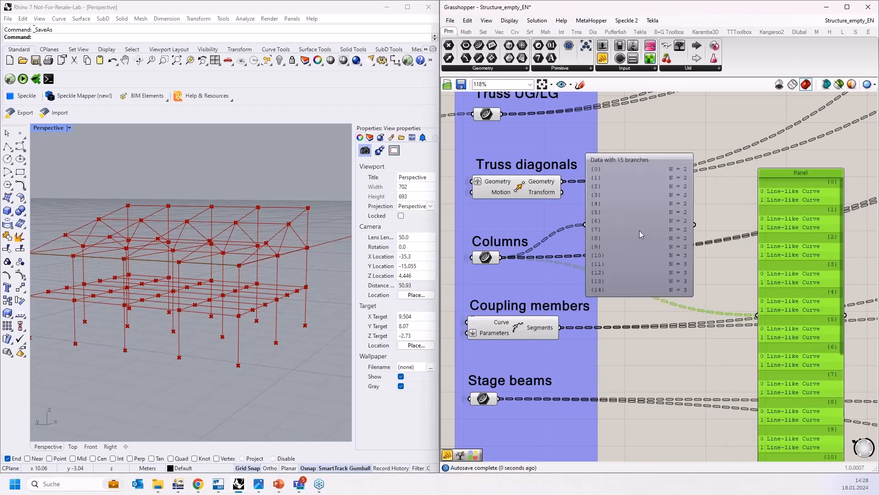
left_click(639, 231)
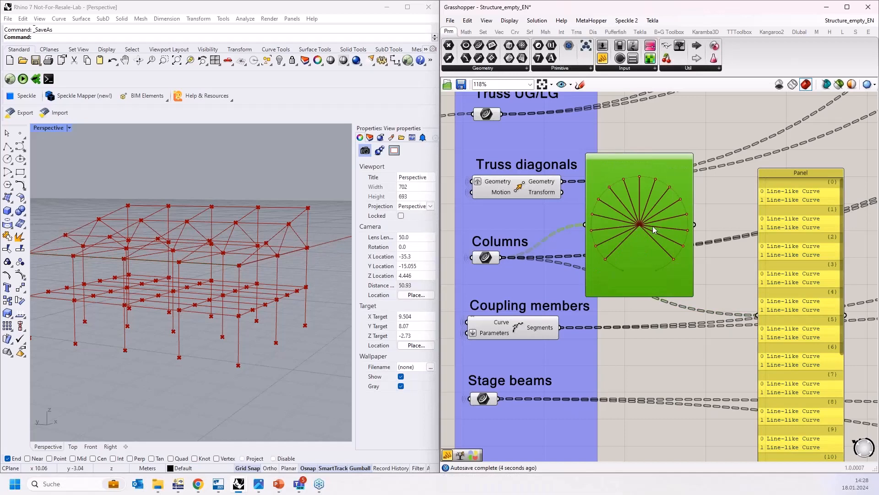
left_click_drag(642, 225, 640, 200)
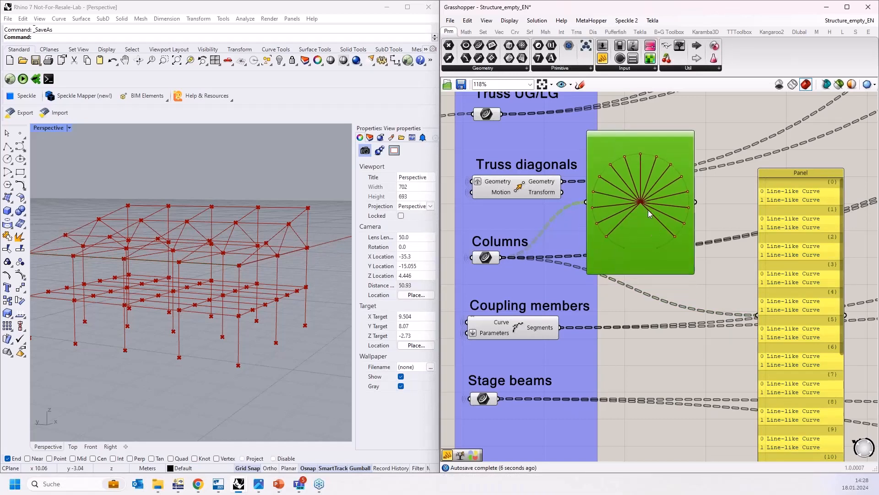
key("Delete")
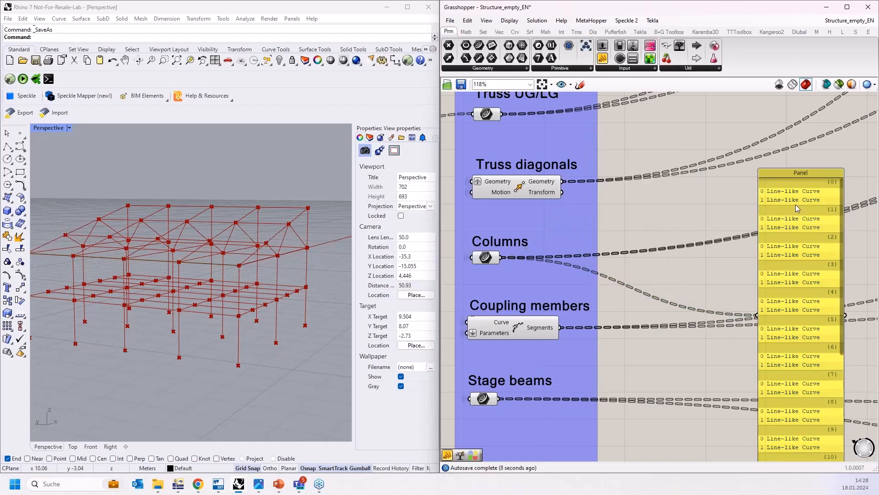
Step: Scroll through the Columns panel's branches and compare them with the frame in the Rhino perspective view
left_click_drag(842, 230, 839, 359)
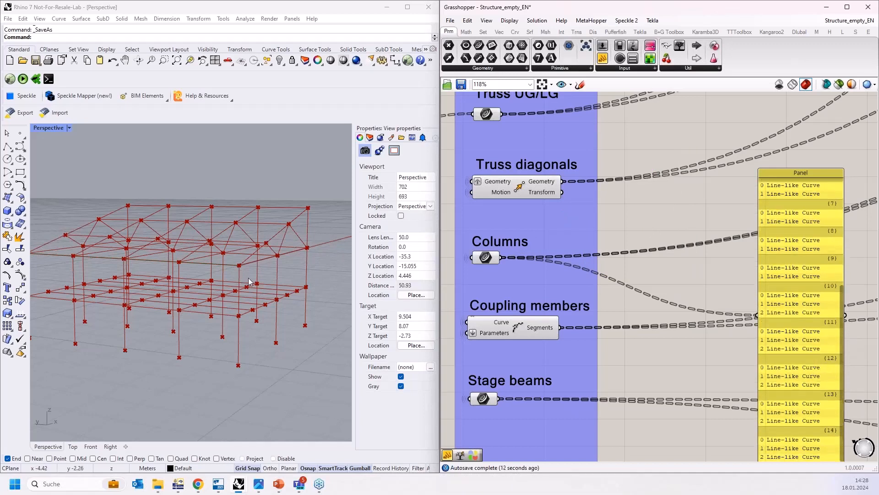
right_click_drag(243, 279, 270, 339)
left_click_drag(296, 194, 312, 356)
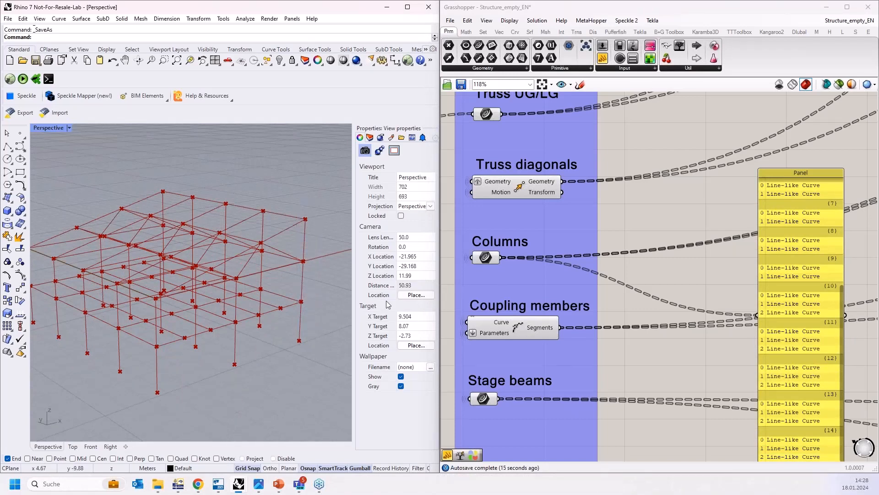
left_click(803, 271)
scroll(631, 219, "down", 4)
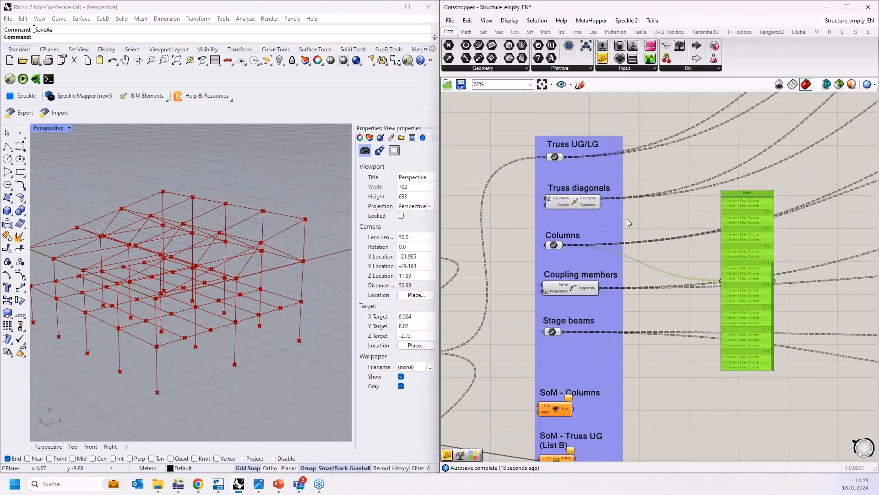
scroll(611, 236, "up", 2)
left_click_drag(650, 248, 622, 232)
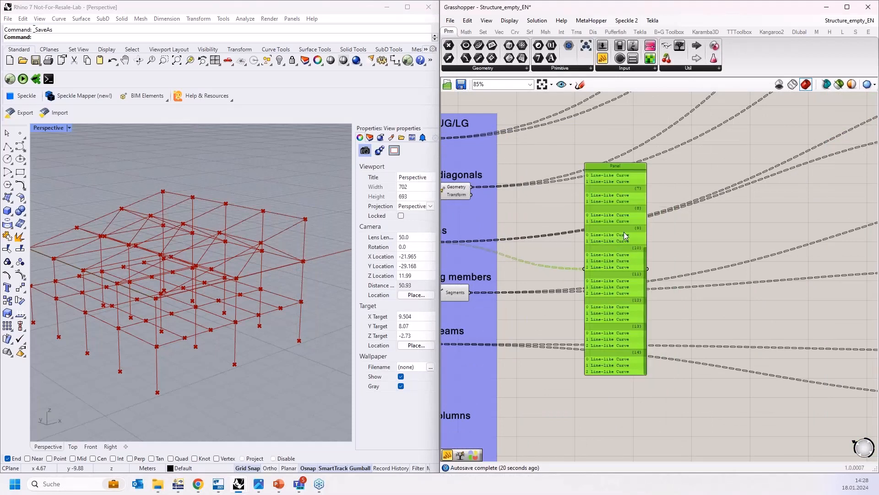
scroll(512, 291, "down", 4)
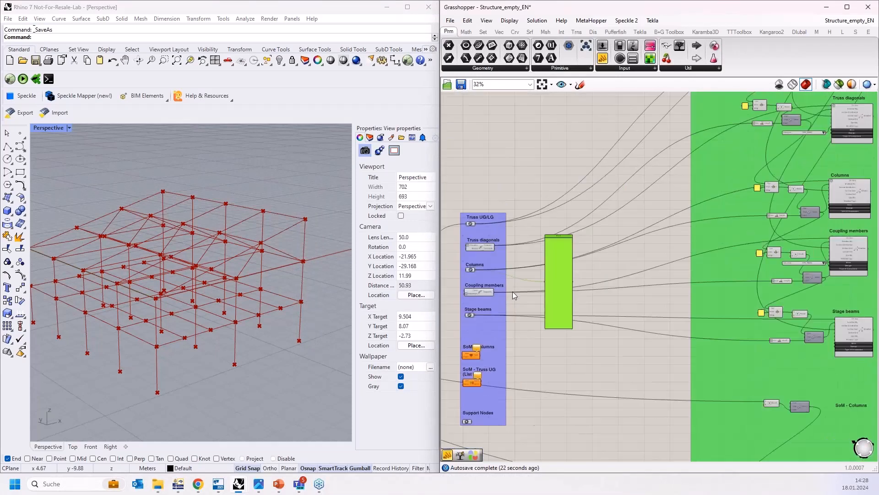
scroll(710, 221, "up", 4)
scroll(714, 216, "down", 3)
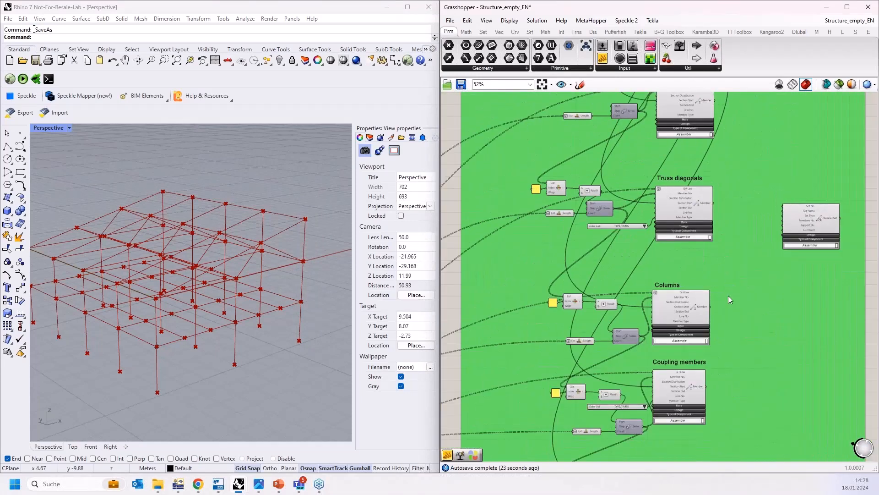
Step: Place a panel beside the Columns member component to list its RFEM member output
scroll(629, 151, "up", 2)
left_click_drag(603, 59, 792, 428)
scroll(723, 242, "up", 2)
scroll(786, 248, "down", 4)
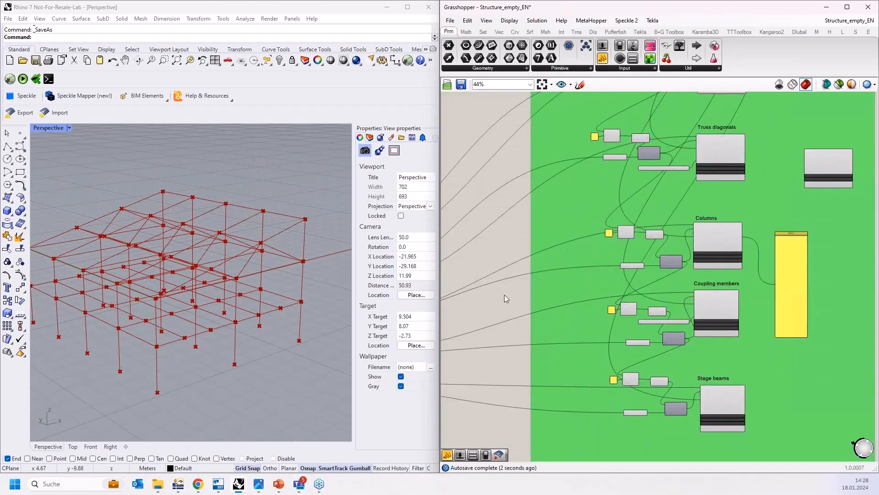
scroll(756, 232, "up", 6)
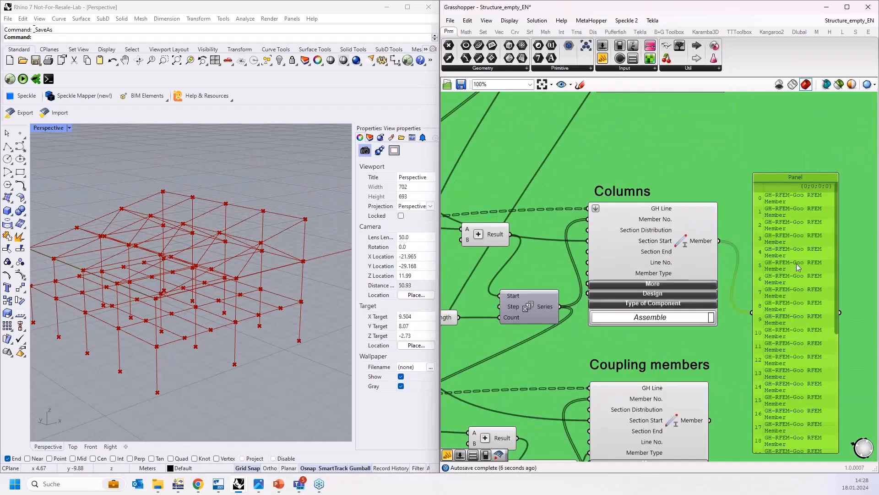
scroll(796, 263, "down", 8)
scroll(795, 252, "down", 4)
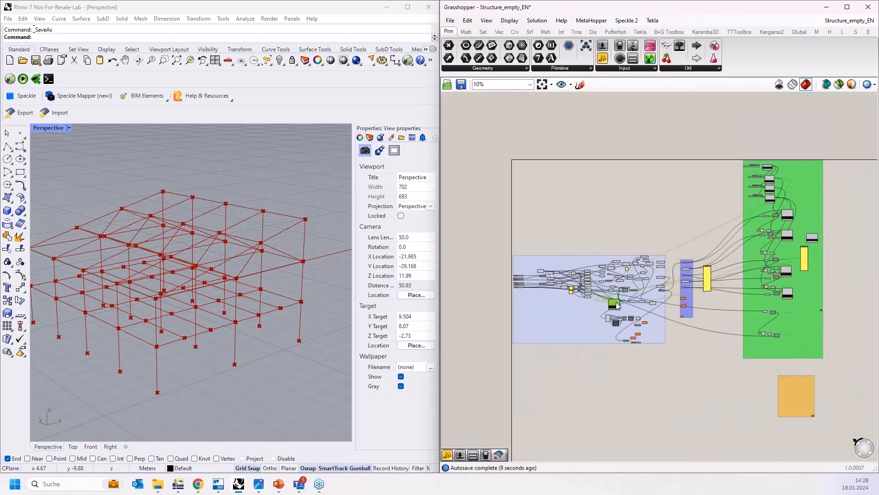
Step: Attach a temporary panel to the Reduce component's tree output to inspect its curve branches, then delete it
scroll(626, 320, "up", 5)
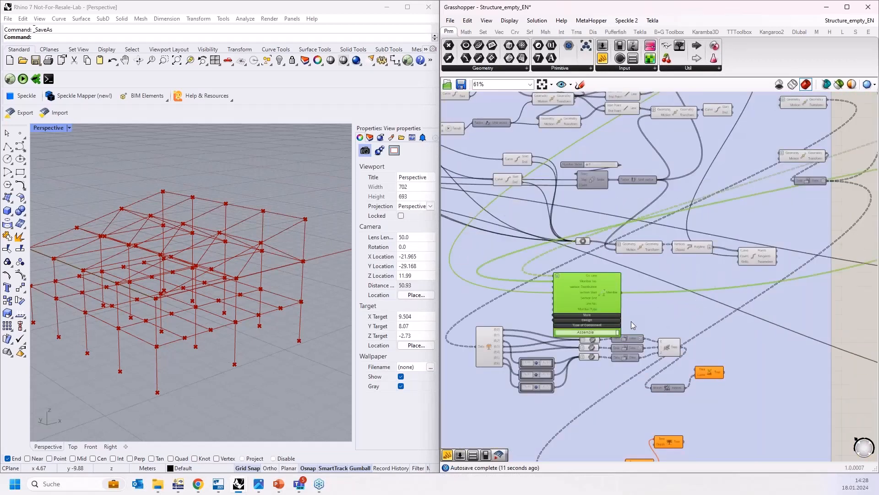
scroll(677, 353, "up", 5)
left_click_drag(545, 214, 663, 339)
scroll(494, 311, "down", 7)
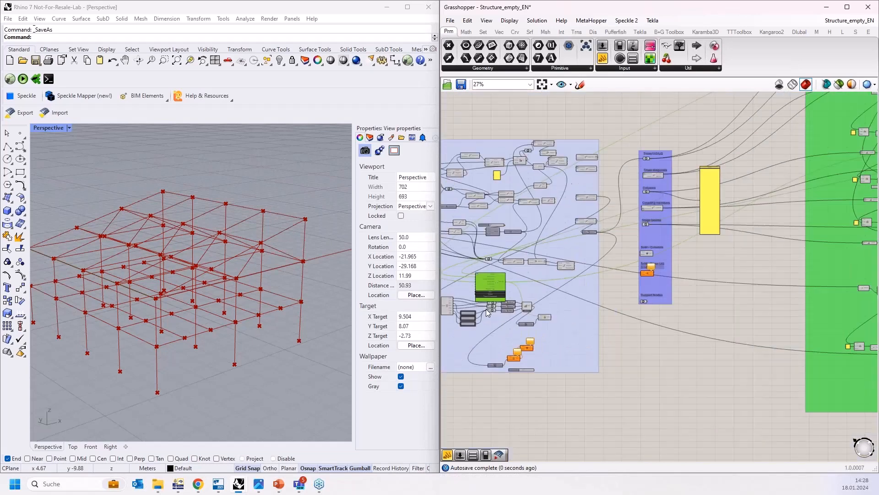
left_click_drag(720, 158, 734, 168)
left_click_drag(727, 252, 714, 313)
scroll(472, 298, "up", 7)
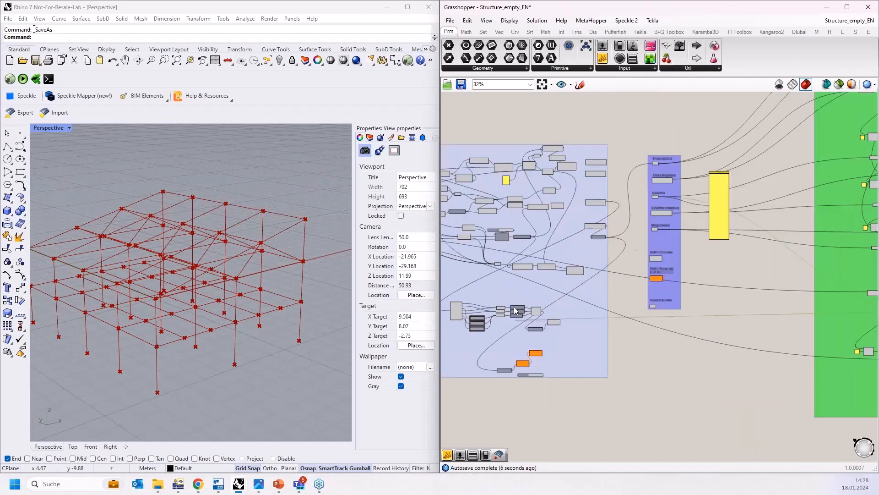
right_click_drag(702, 351, 665, 298)
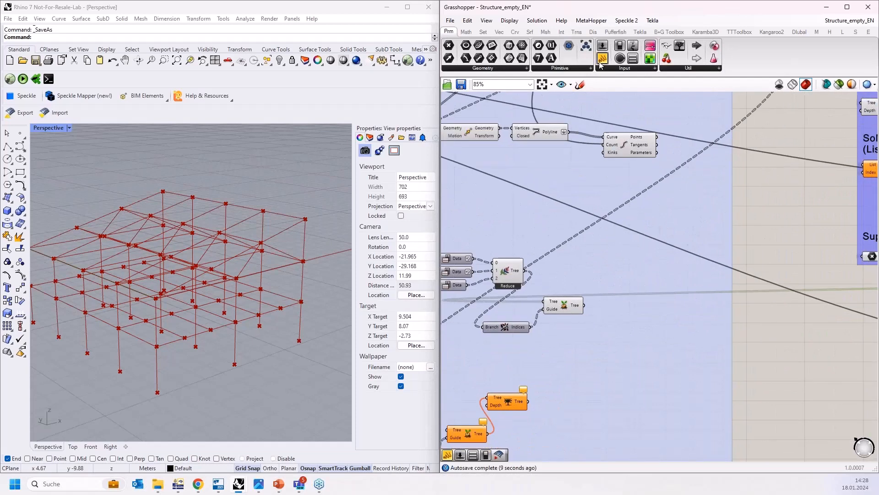
left_click(603, 59)
left_click(616, 290)
left_click_drag(585, 290, 525, 270)
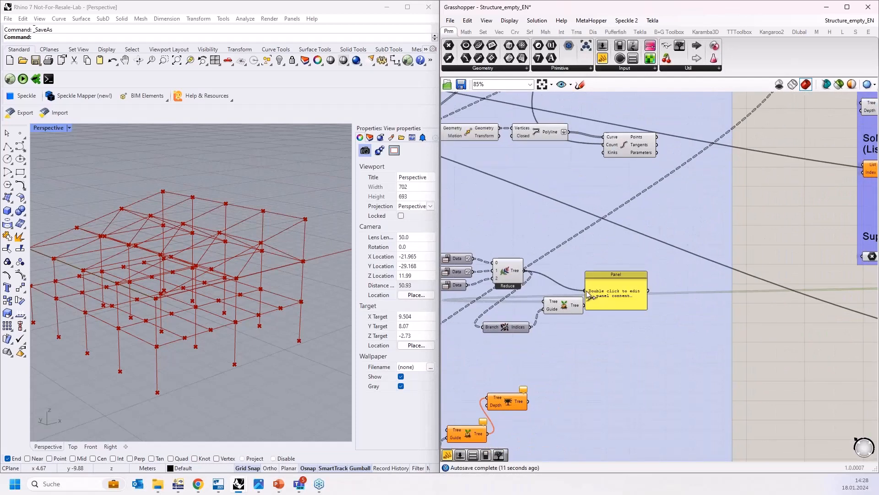
left_click(622, 305)
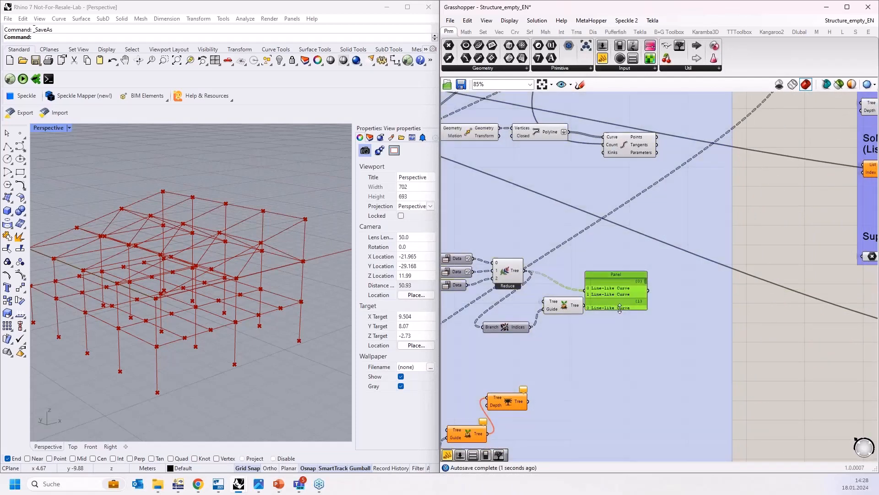
left_click_drag(620, 310, 609, 449)
left_click_drag(624, 331, 649, 252)
scroll(633, 239, "up", 2)
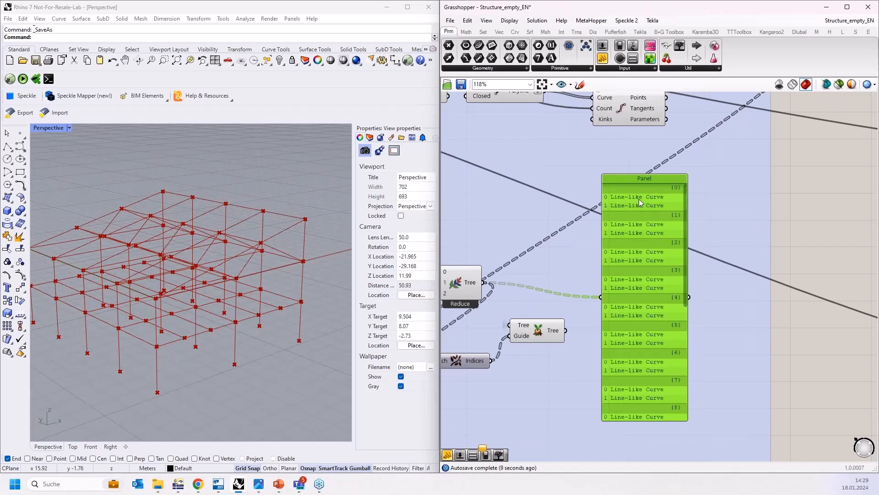
left_click_drag(629, 272, 673, 239)
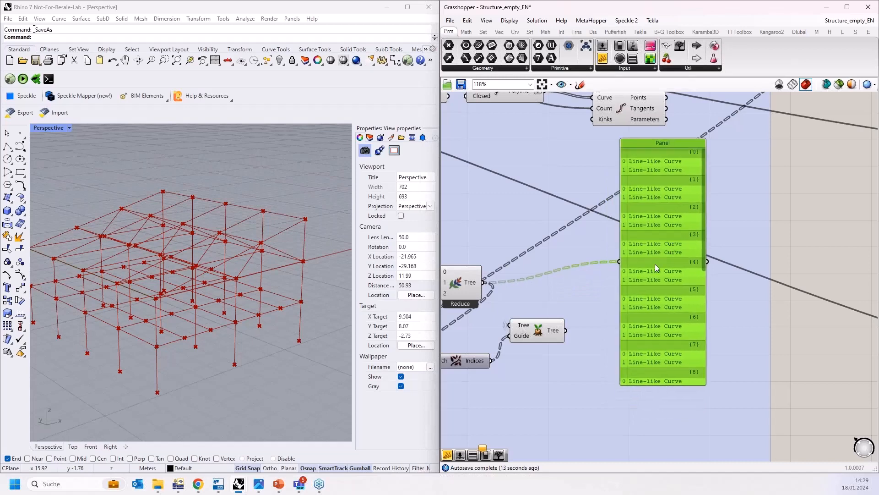
right_click_drag(565, 270, 606, 237)
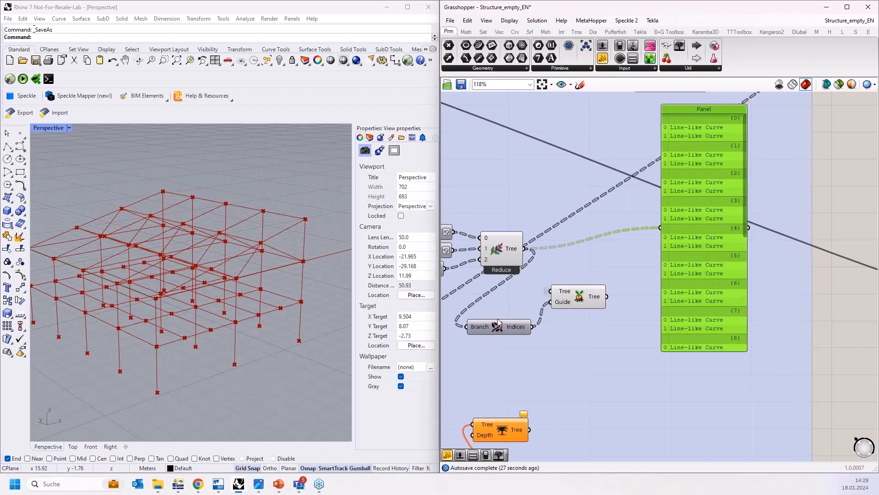
mouse_move(521, 328)
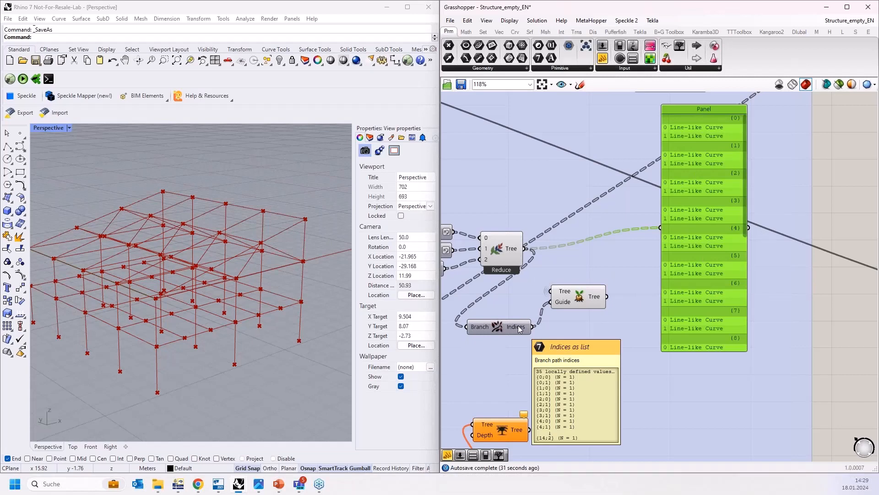
left_click(580, 299)
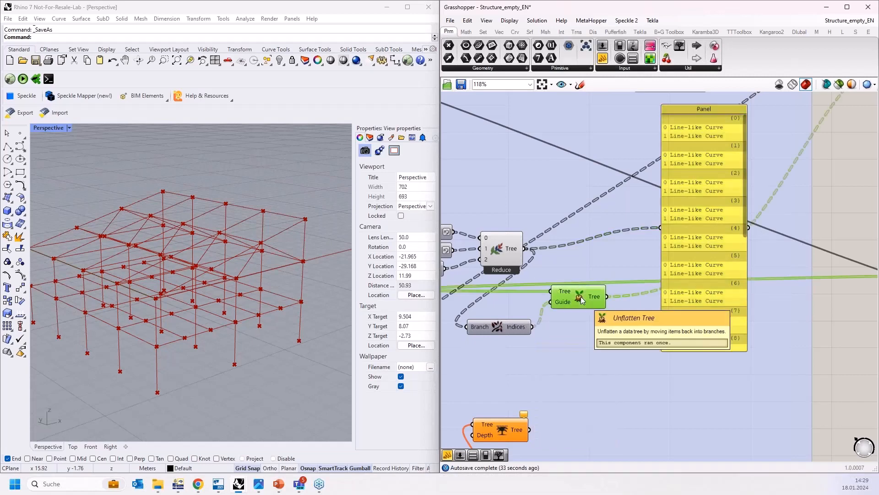
left_click(719, 247)
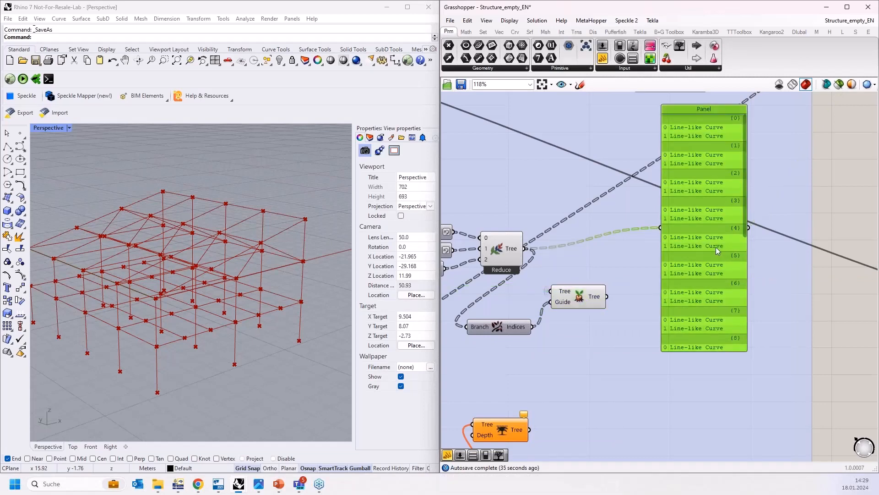
key("Delete")
Step: Reposition the Unflatten Tree and Branch Indices components beneath the Reduce component in the input group
left_click_drag(553, 291, 597, 301)
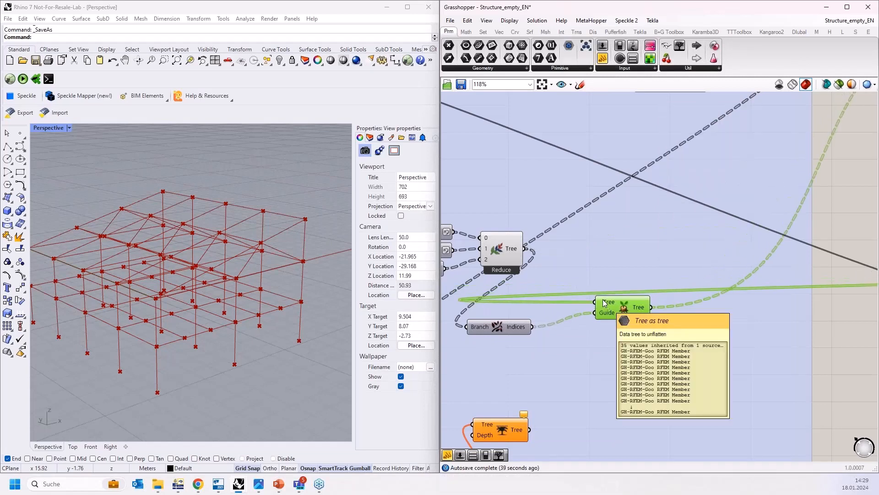
scroll(573, 312, "down", 10)
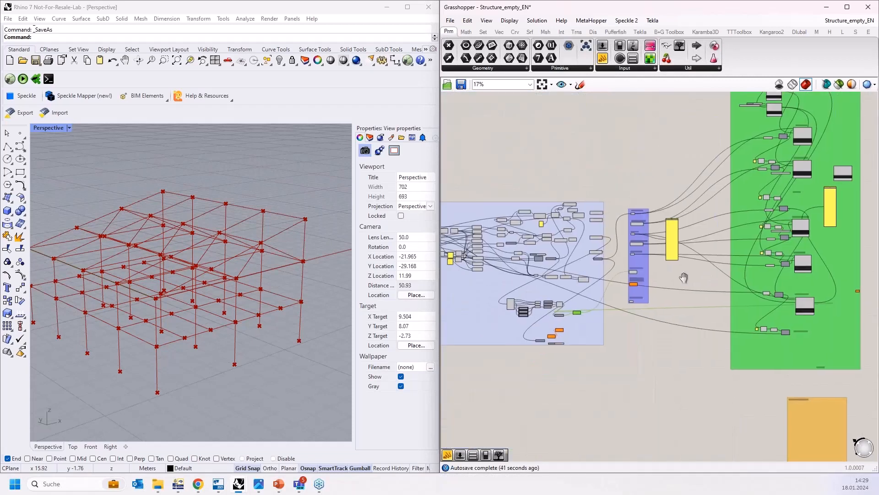
right_click_drag(684, 277, 612, 302)
scroll(738, 339, "up", 6)
scroll(720, 364, "down", 3)
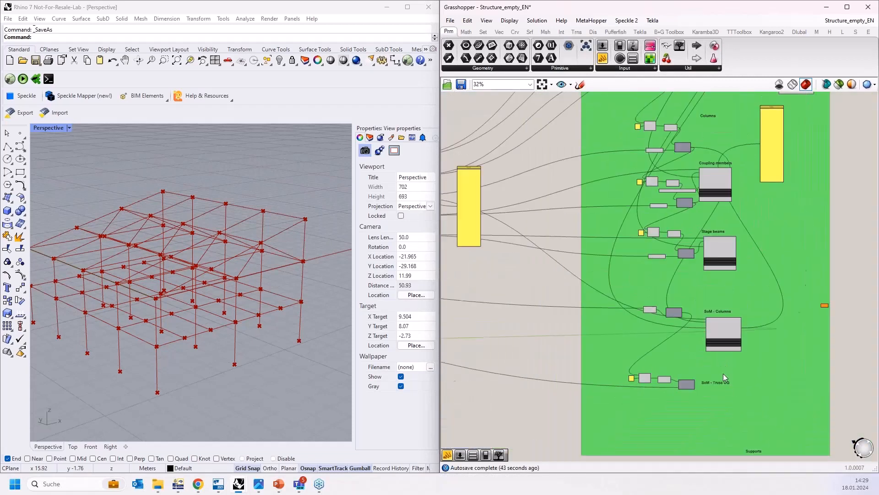
scroll(724, 373, "down", 4)
scroll(731, 265, "up", 7)
scroll(734, 250, "down", 2)
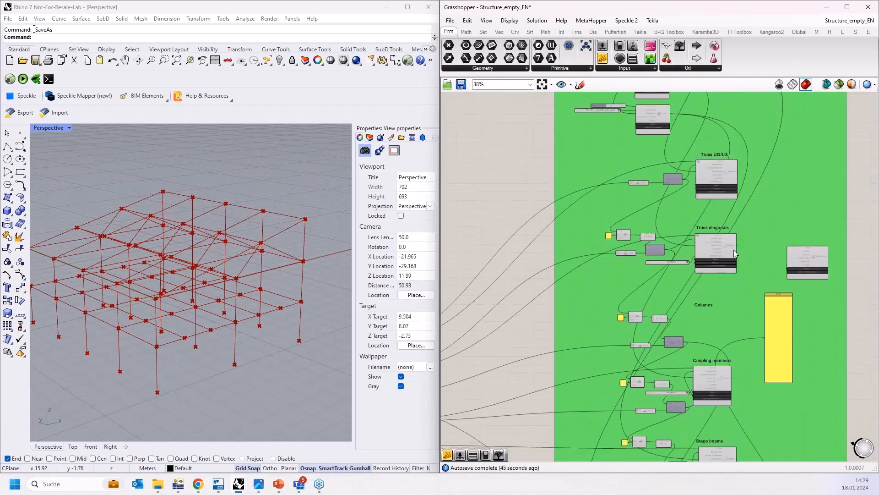
scroll(734, 249, "up", 2)
scroll(777, 236, "down", 5)
scroll(753, 413, "up", 2)
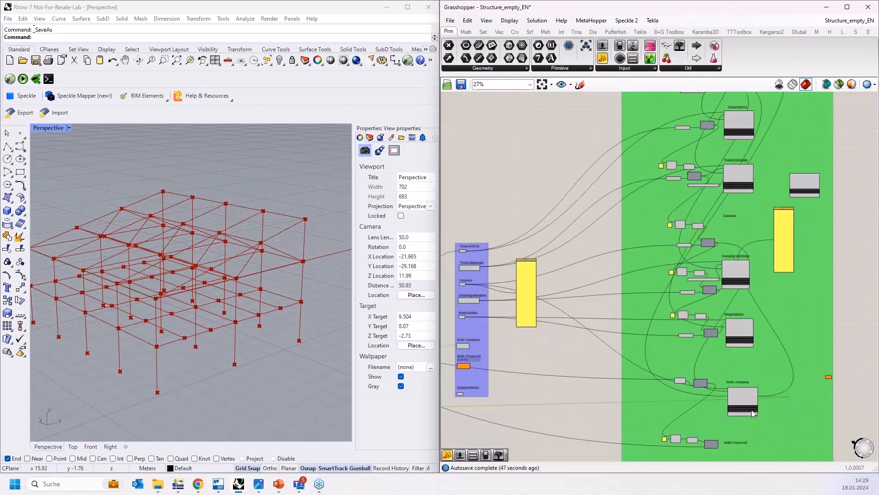
scroll(746, 408, "up", 2)
scroll(733, 389, "down", 3)
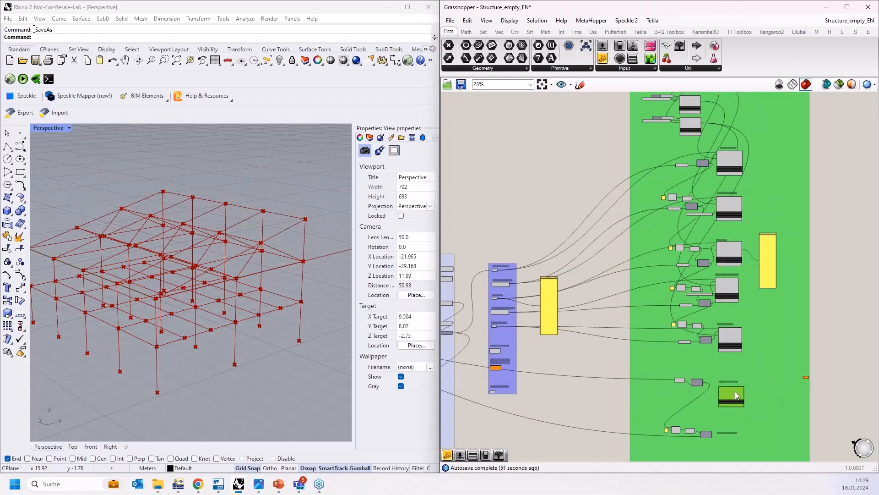
scroll(733, 243, "up", 4)
scroll(762, 273, "up", 2)
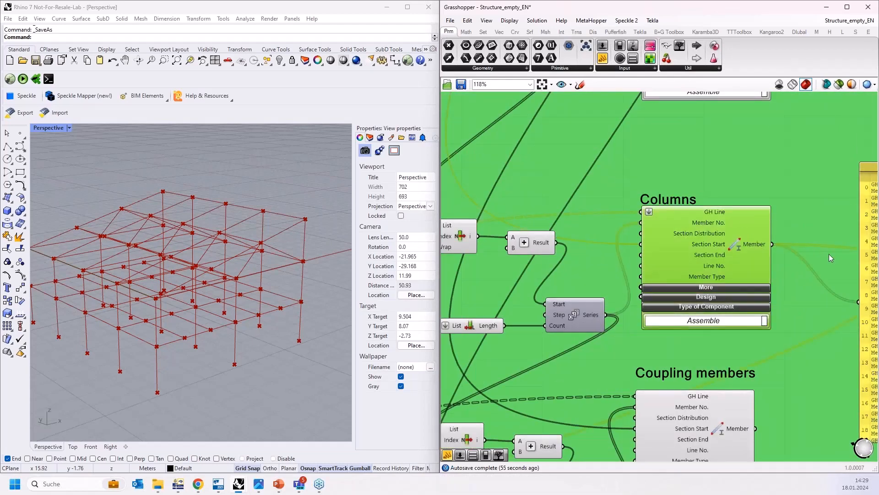
scroll(789, 221, "down", 5)
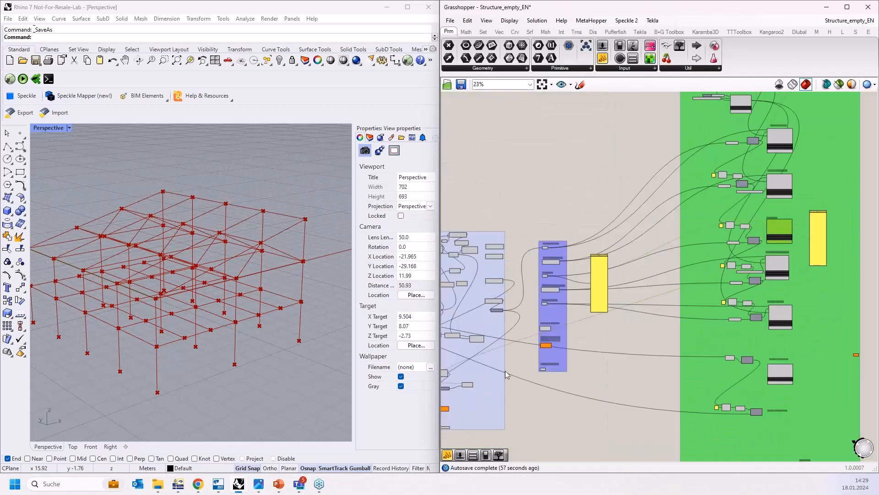
scroll(548, 335, "up", 4)
scroll(548, 335, "up", 3)
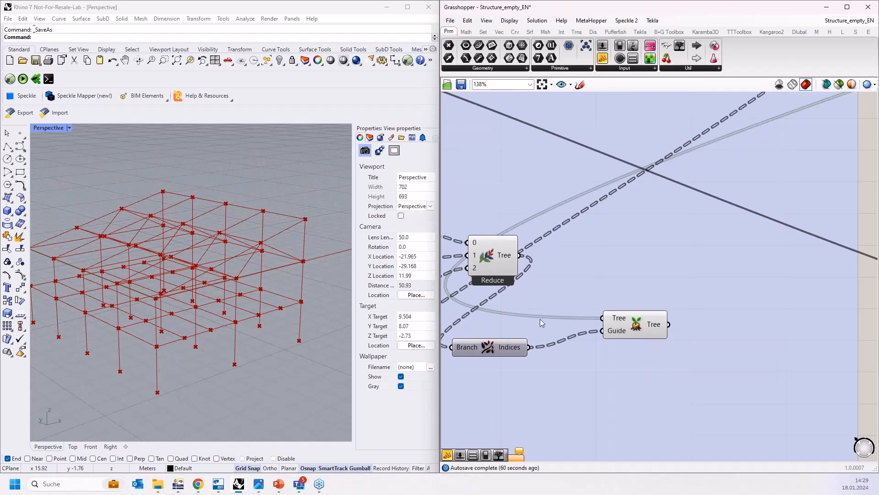
right_click_drag(474, 340, 541, 333)
left_click_drag(555, 340, 590, 336)
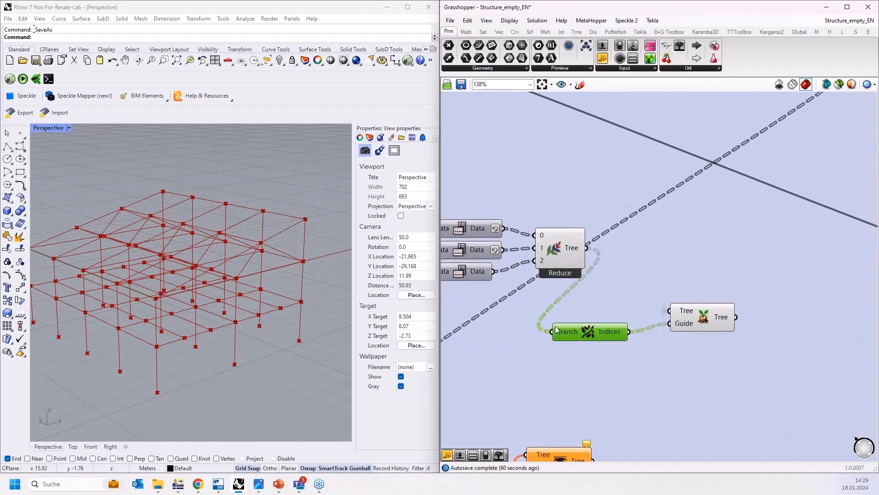
Step: Attach a temporary panel to the SoM - Columns Trim Tree output to inspect its member branches, then delete it
scroll(532, 323, "down", 4)
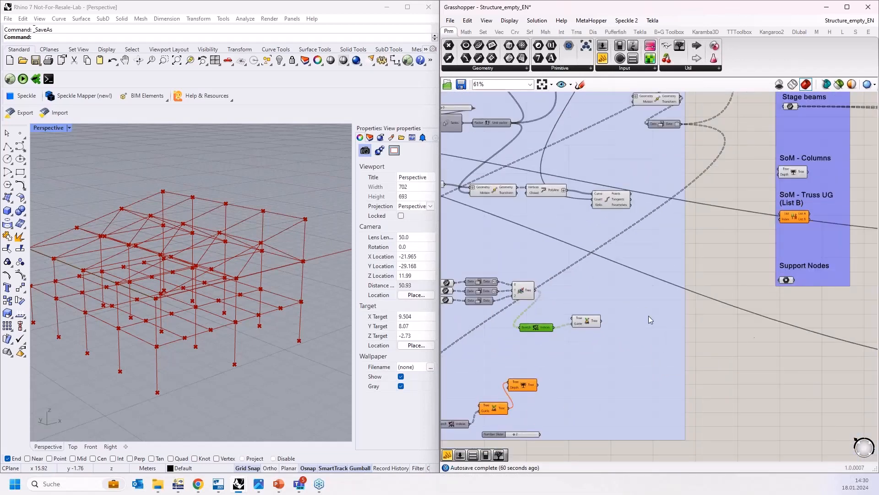
right_click_drag(757, 254, 704, 292)
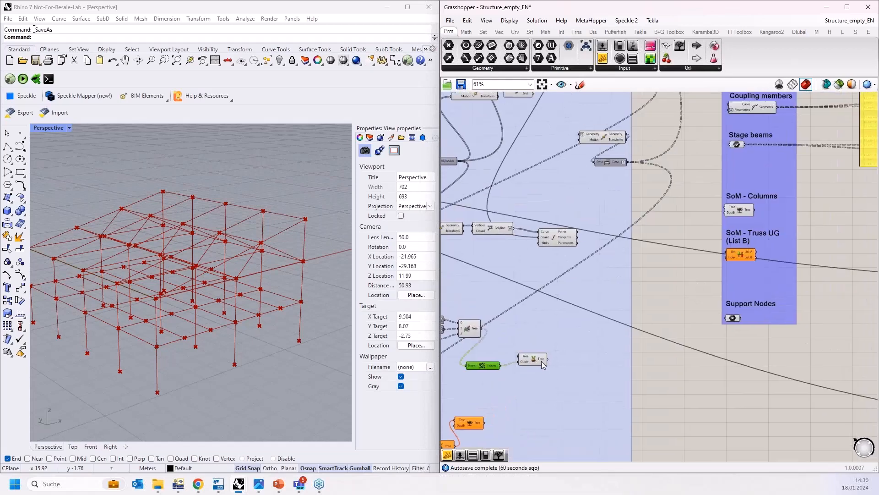
scroll(702, 253, "up", 6)
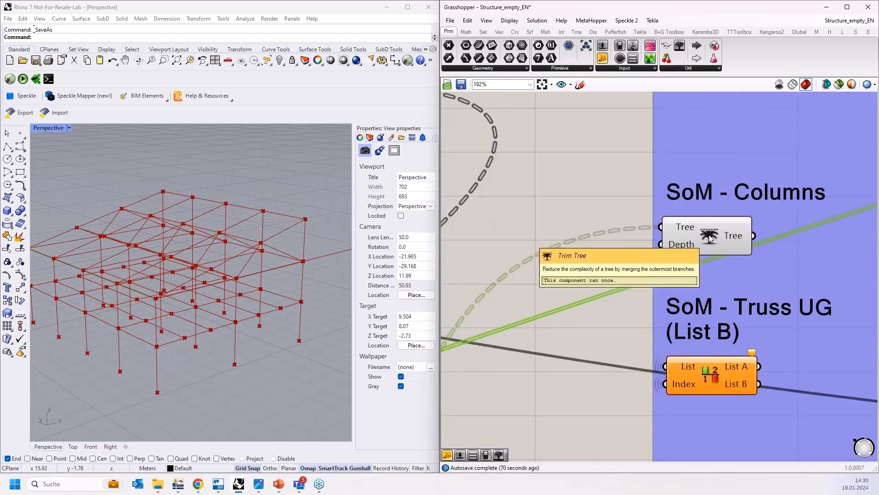
right_click_drag(710, 237, 653, 249)
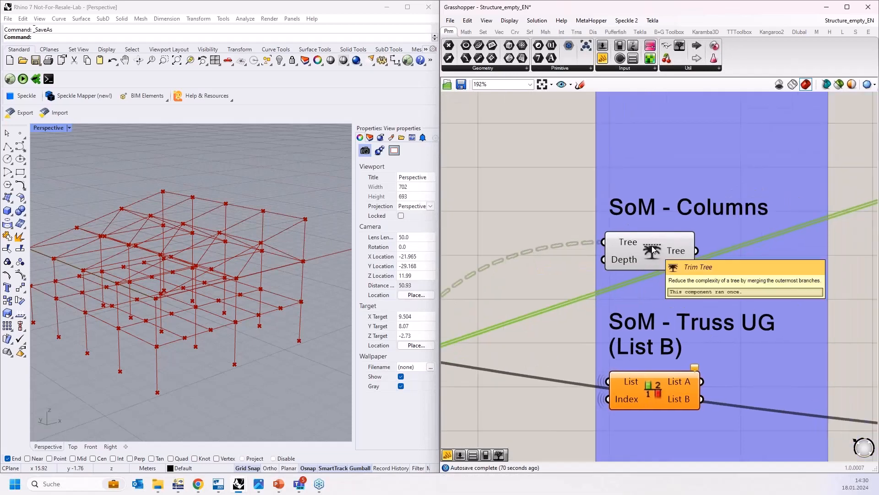
scroll(501, 229, "down", 4)
left_click_drag(610, 69, 703, 247)
scroll(596, 237, "up", 2)
left_click_drag(587, 238, 700, 249)
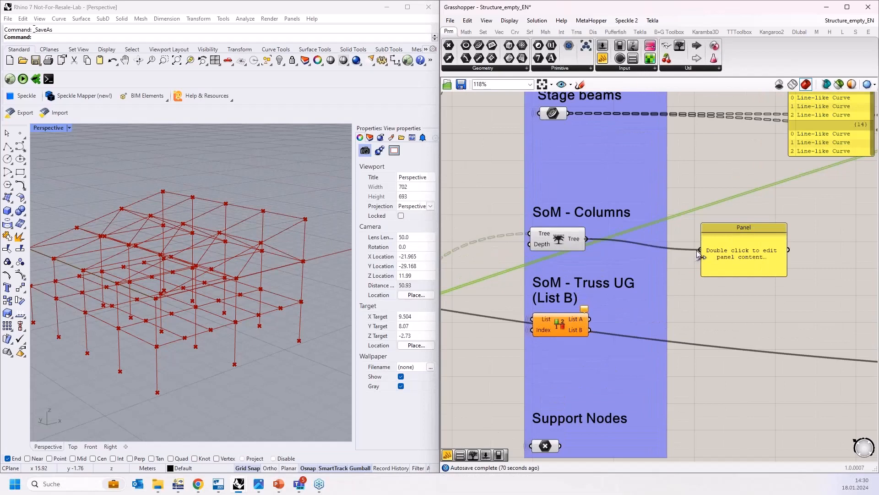
left_click_drag(751, 279, 749, 429)
left_click_drag(748, 342, 739, 307)
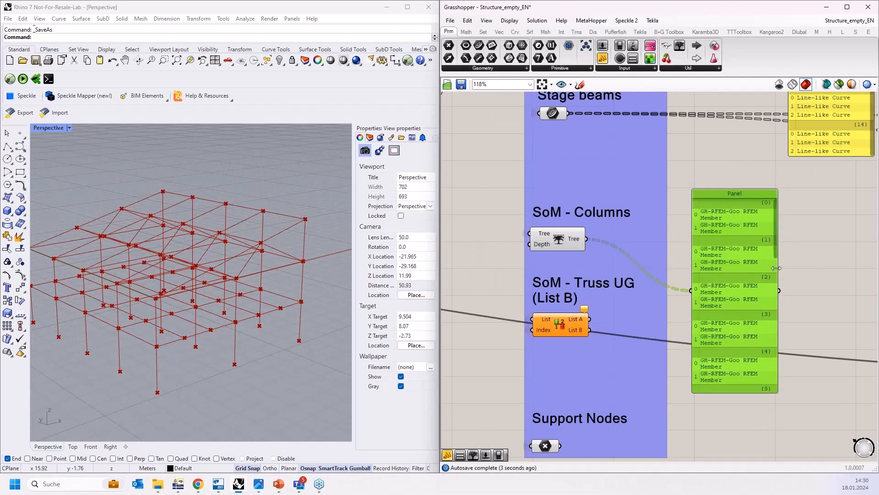
left_click_drag(777, 268, 815, 269)
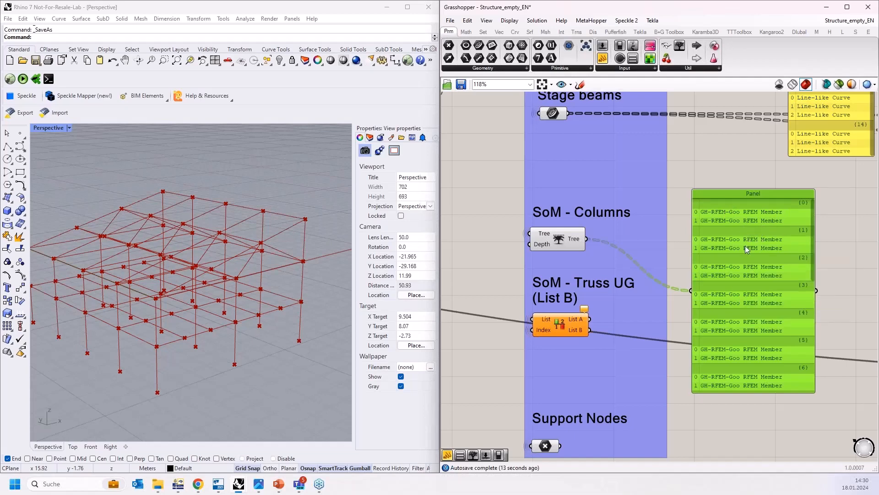
key("Delete")
Step: Undo the last edit and move the member set component next to the SoM - Columns Trim Tree
scroll(762, 273, "down", 6)
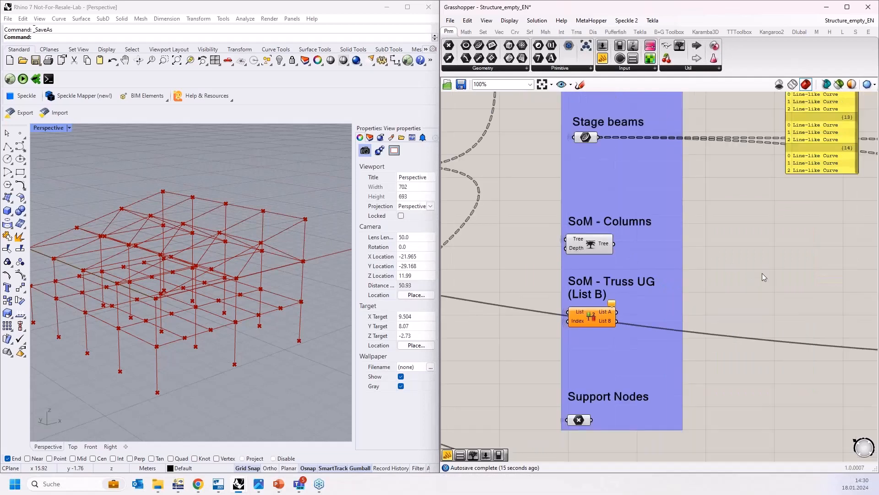
scroll(677, 278, "down", 4)
key("ctrl+z")
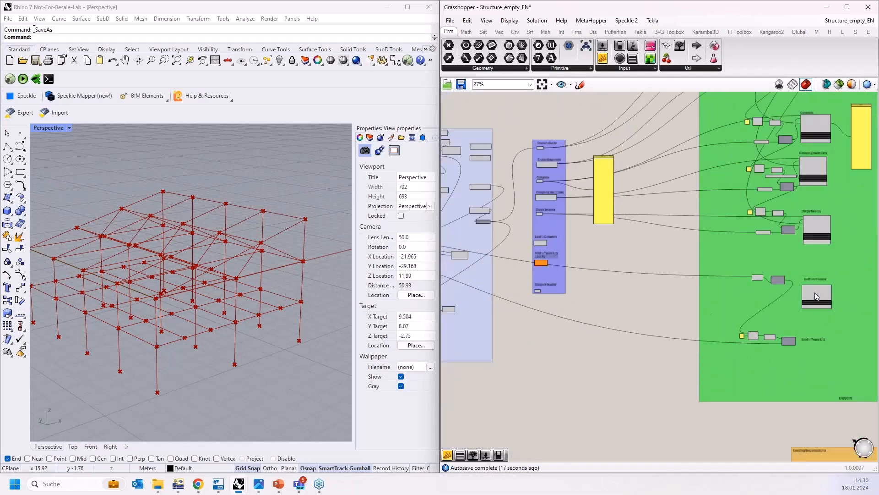
scroll(569, 244, "up", 6)
left_click_drag(709, 257, 627, 236)
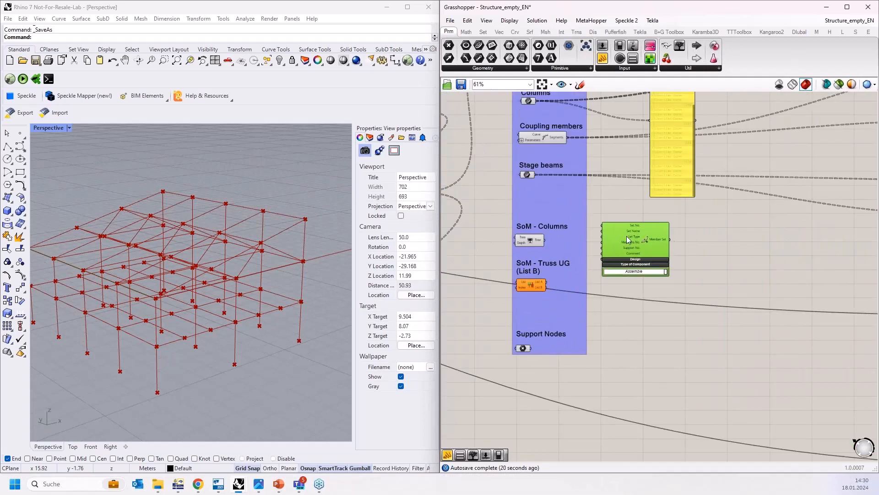
Step: Connect the SoM - Columns Trim Tree to the member set's Members No. input and set its Set Type to SET_TYPE_CONTINUOUS
scroll(571, 238, "up", 3)
left_click_drag(539, 240, 614, 246)
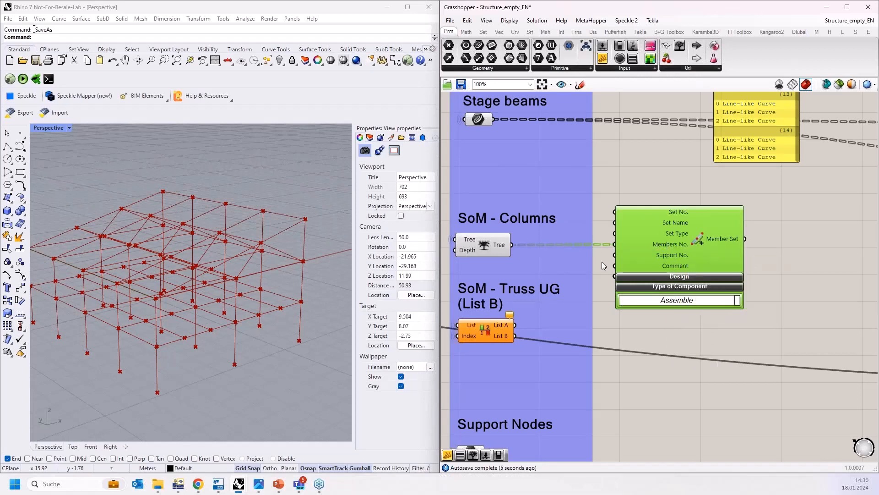
scroll(602, 262, "down", 6)
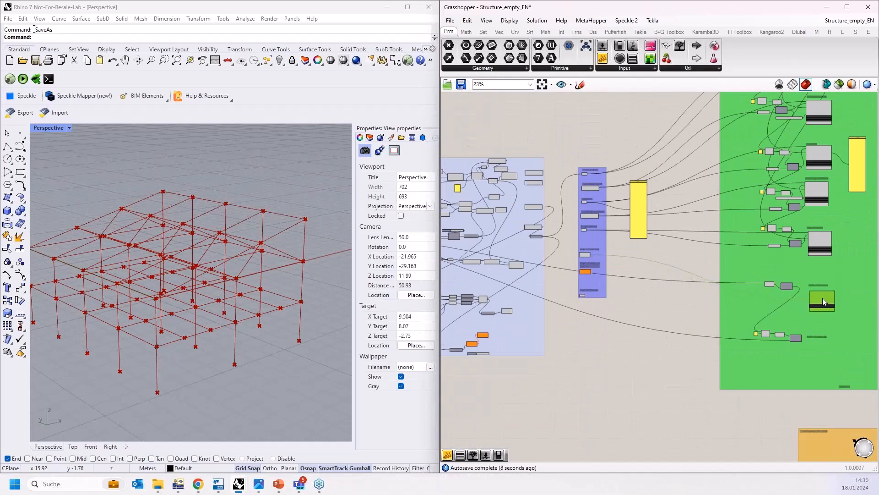
scroll(826, 294, "up", 7)
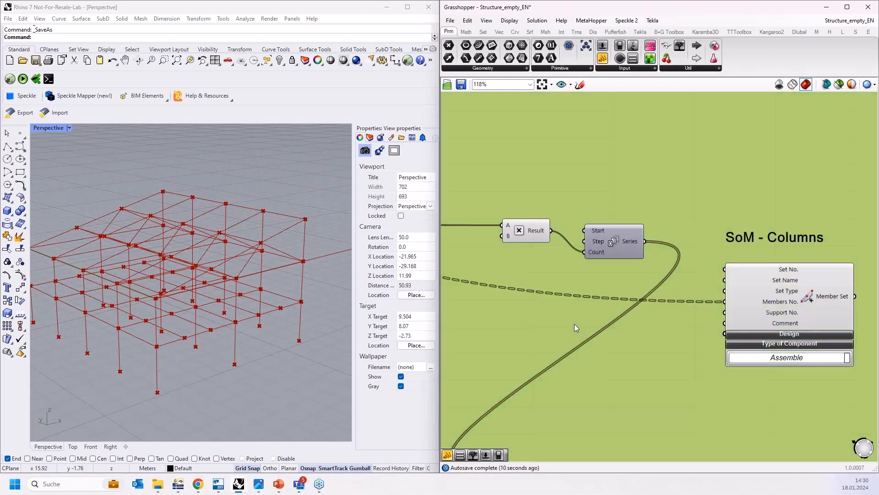
double_click(574, 324)
type("val")
left_click(567, 314)
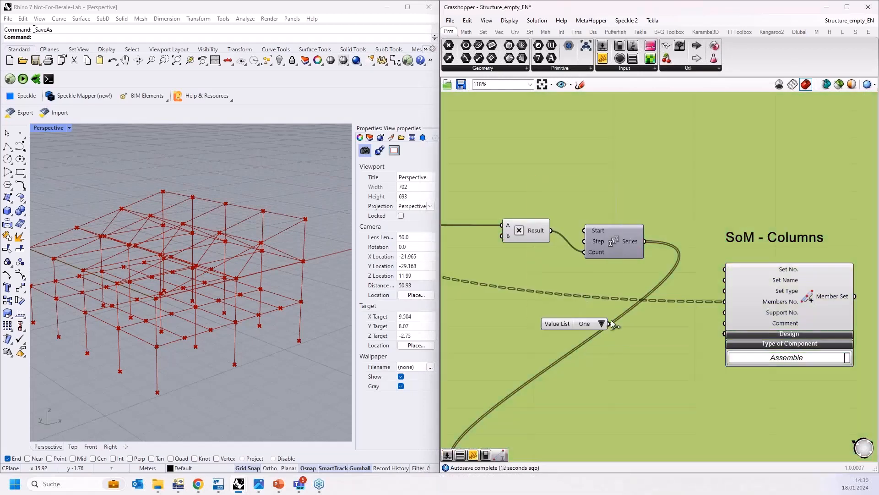
left_click(608, 323)
left_click_drag(609, 323, 658, 290)
left_click(680, 290)
left_click(700, 300)
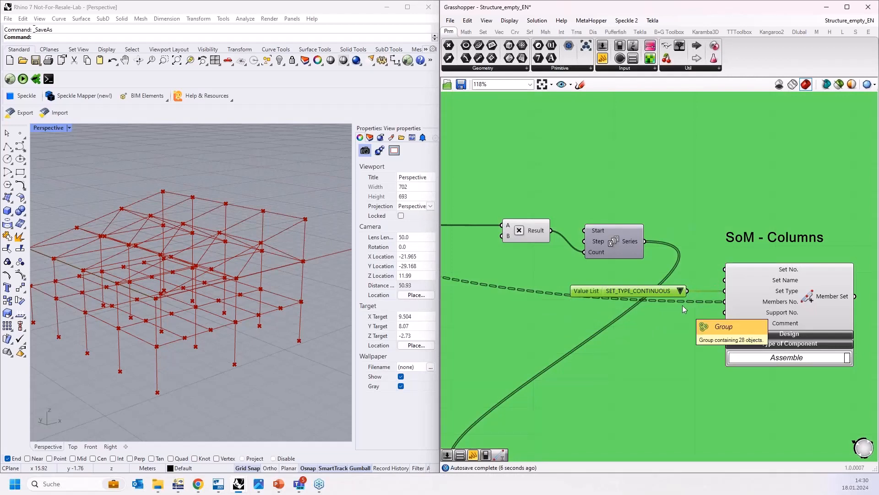
scroll(634, 261, "down", 3)
scroll(644, 271, "down", 2)
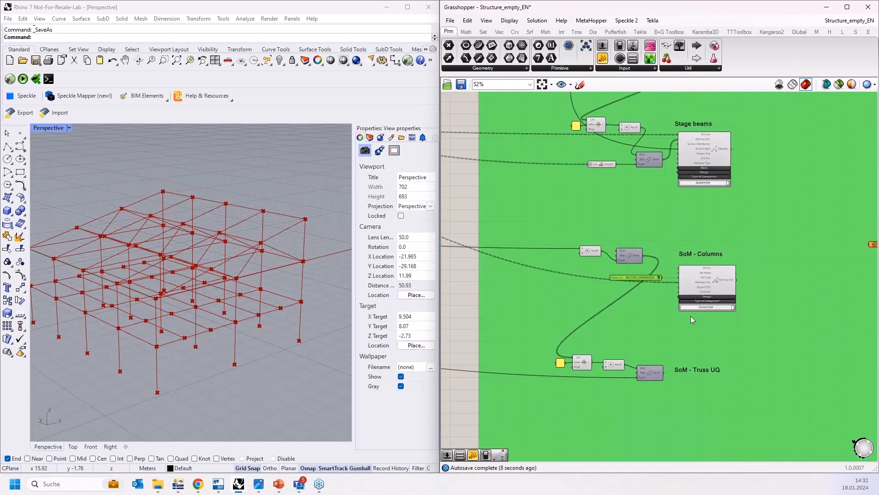
scroll(692, 361, "up", 2)
right_click_drag(701, 326, 686, 256)
left_click(693, 180)
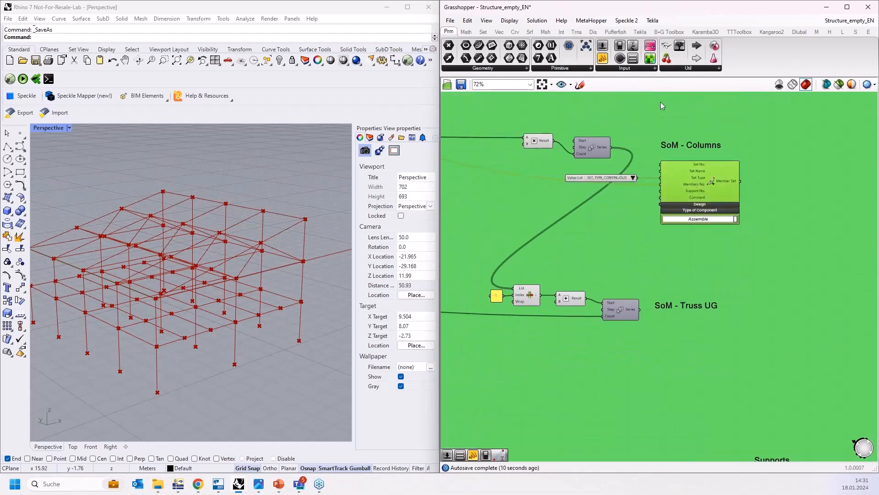
left_click(798, 32)
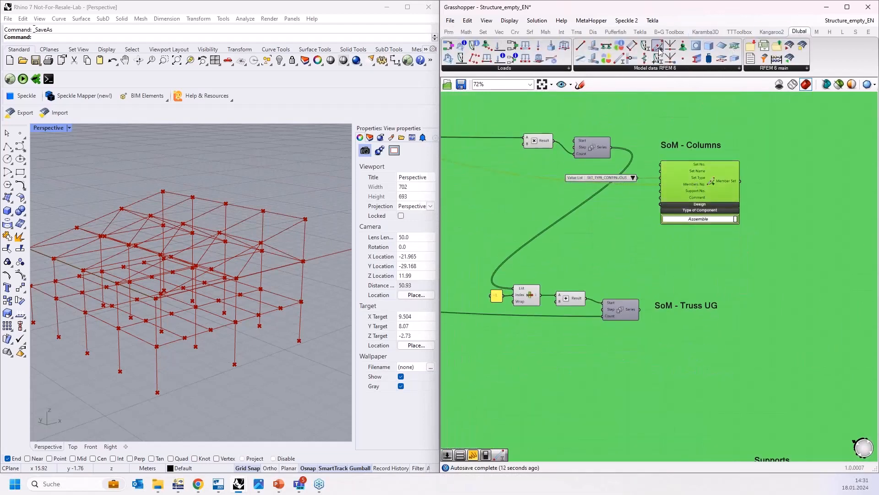
left_click_drag(658, 58, 706, 342)
Step: Attach a temporary panel to the Truss UG/LG member component's output to inspect its members, then delete it
scroll(675, 353, "up", 3)
scroll(607, 375, "down", 6)
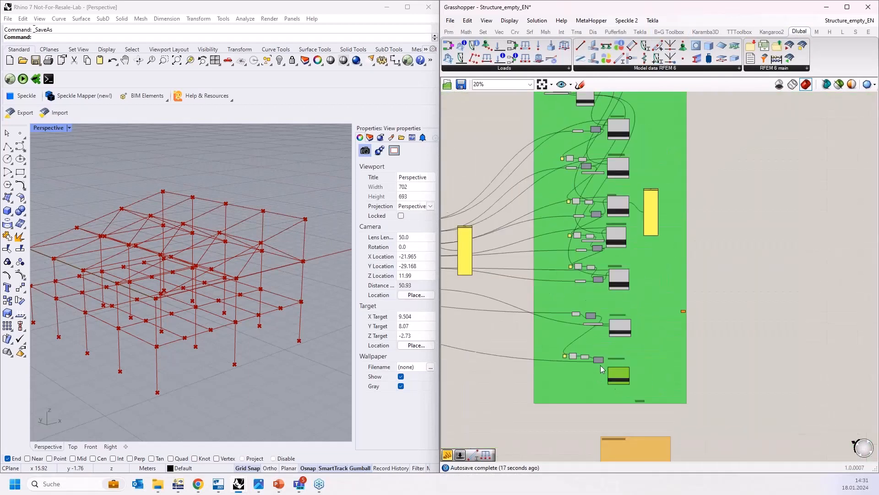
scroll(619, 227, "up", 2)
scroll(616, 224, "up", 2)
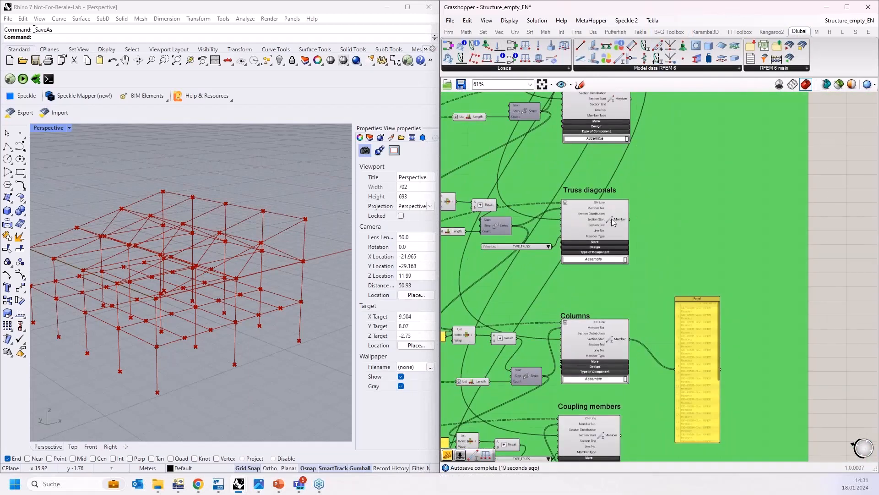
scroll(643, 179, "up", 3)
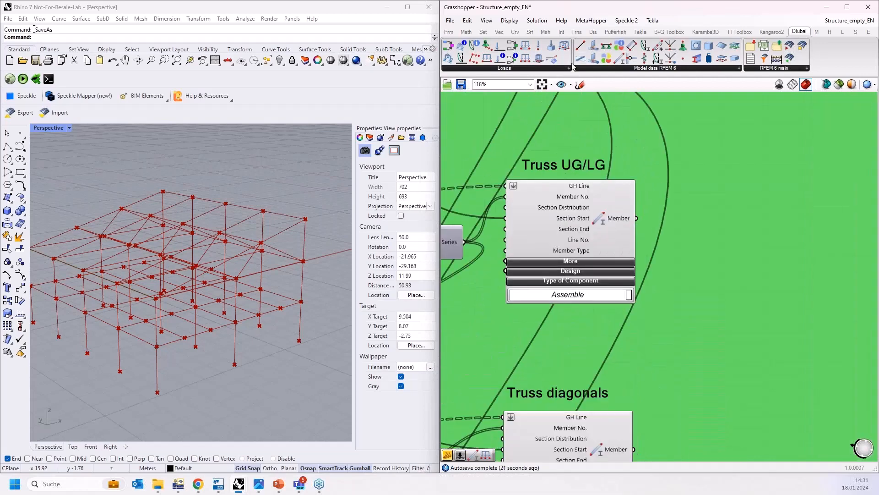
left_click(449, 32)
left_click(602, 58)
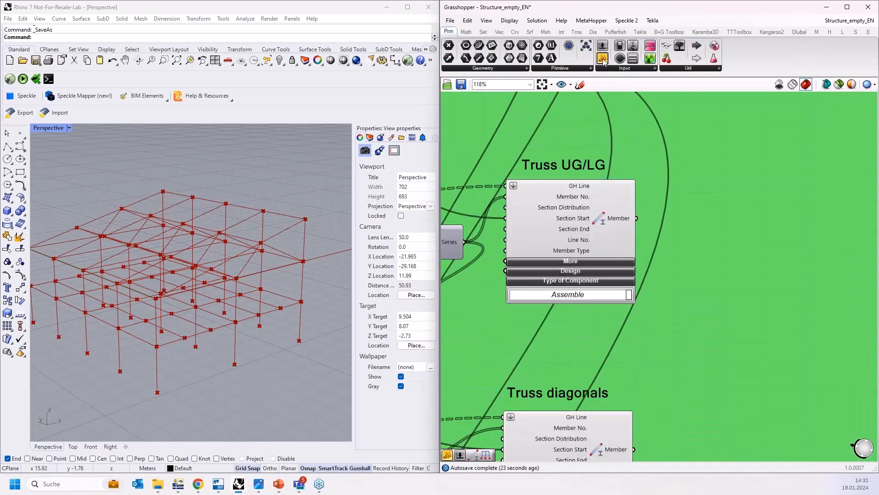
left_click(748, 264)
left_click_drag(636, 219, 704, 264)
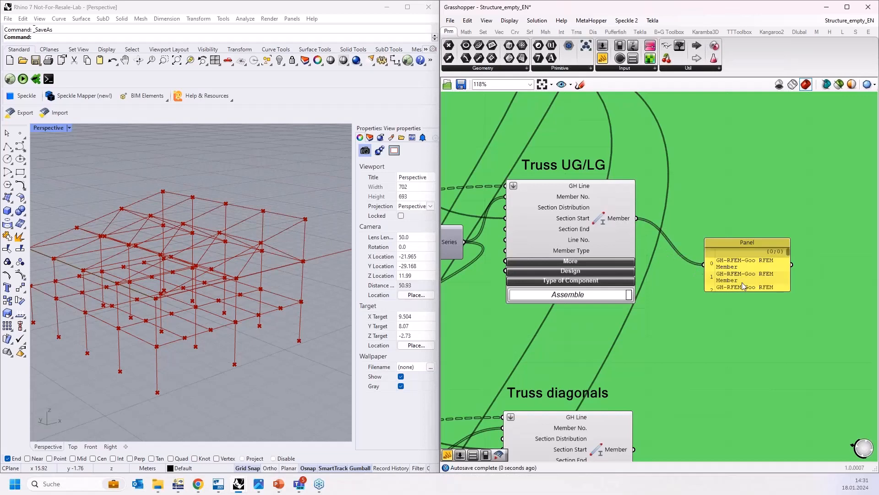
left_click(743, 292)
left_click_drag(743, 291, 744, 446)
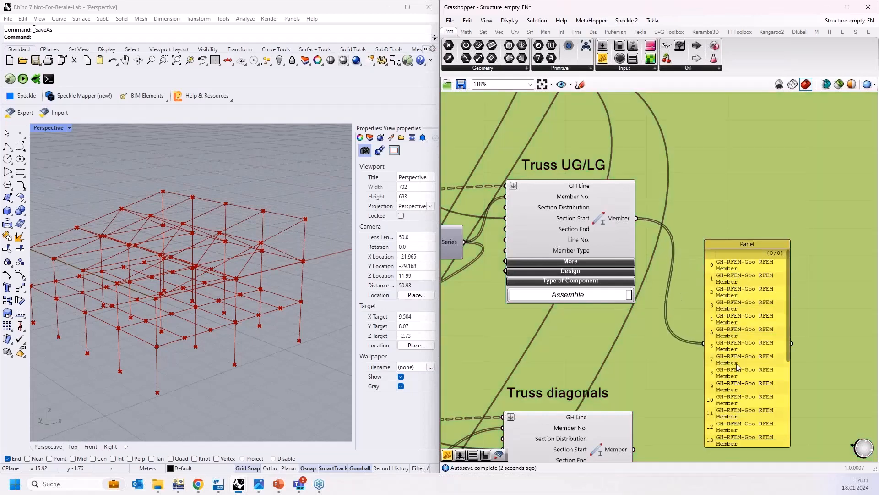
left_click_drag(743, 370, 729, 279)
left_click_drag(755, 356, 755, 420)
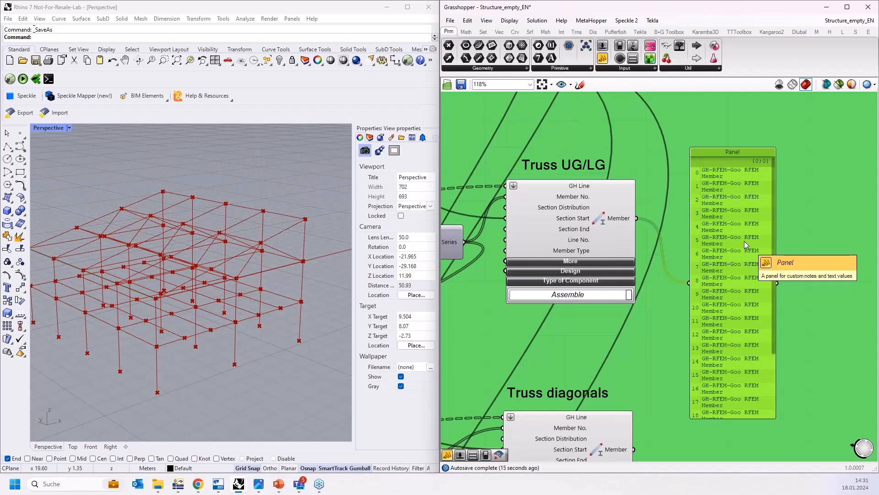
scroll(737, 238, "down", 15)
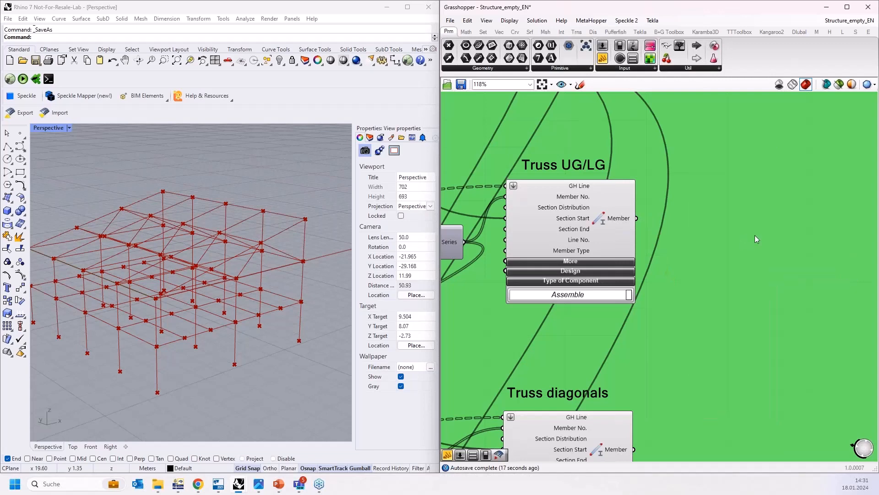
scroll(779, 226, "down", 1)
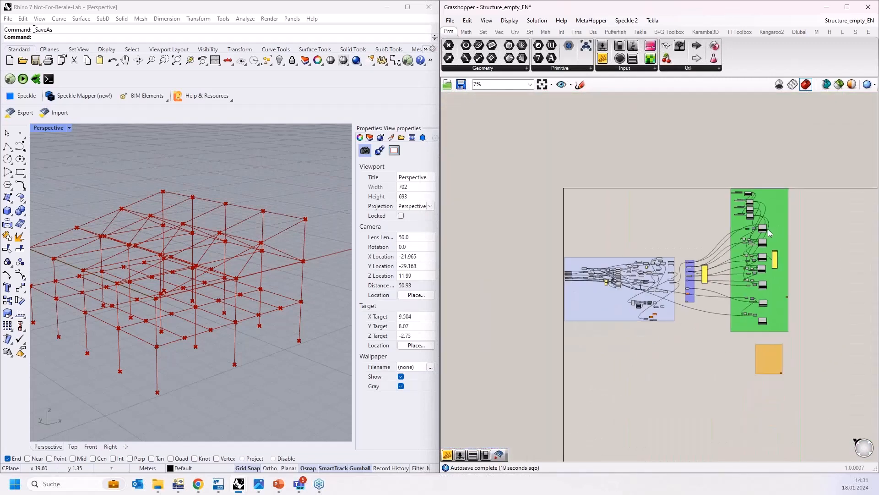
Step: Connect the Truss UG/LG member component's output to the Unflatten Tree component's Tree input
left_click_drag(759, 224, 637, 316)
scroll(640, 319, "up", 13)
right_click_drag(627, 315, 568, 306)
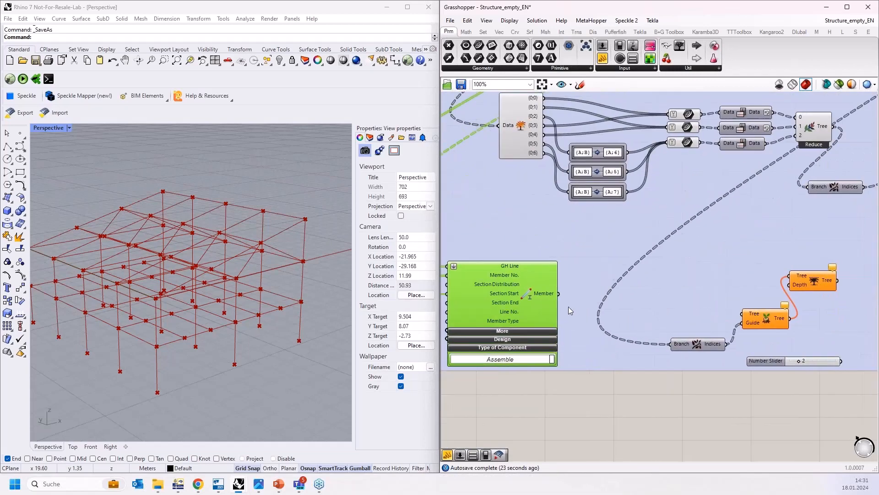
left_click_drag(560, 294, 743, 313)
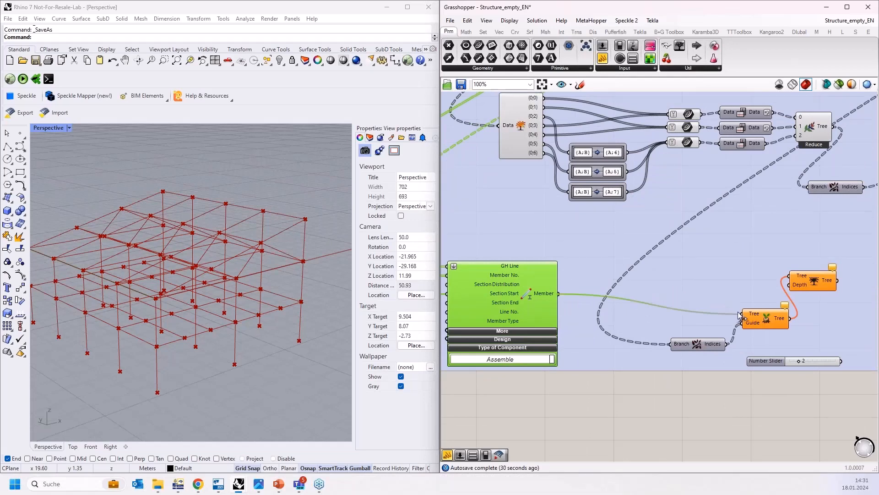
Step: Inspect the data entering the Unflatten Tree and Trim Tree components in the input group
scroll(558, 351, "down", 9)
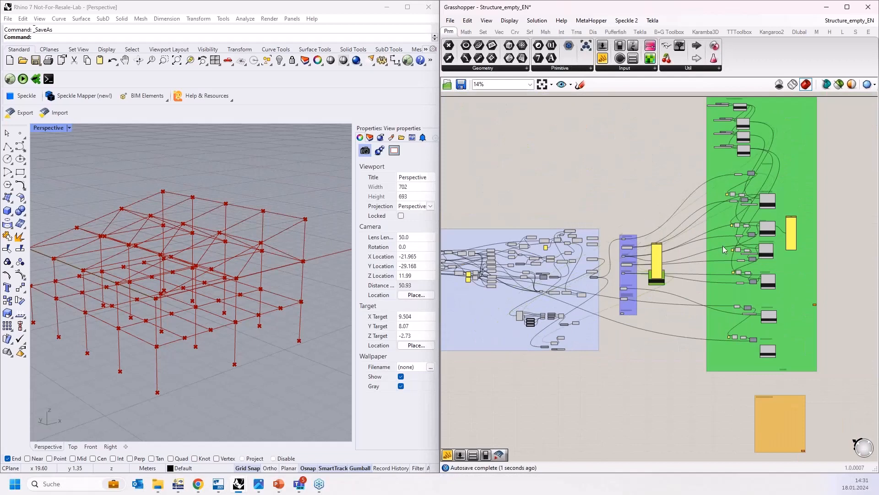
left_click_drag(768, 177, 768, 170)
scroll(511, 380, "up", 9)
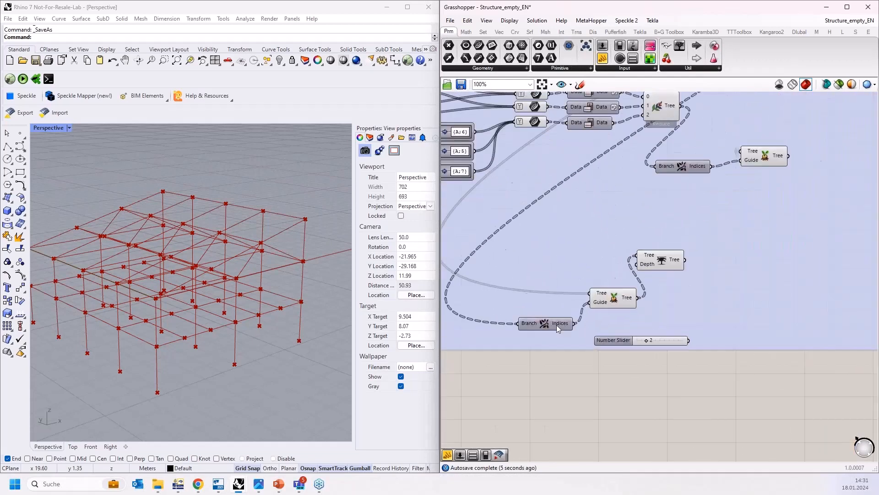
left_click(542, 329)
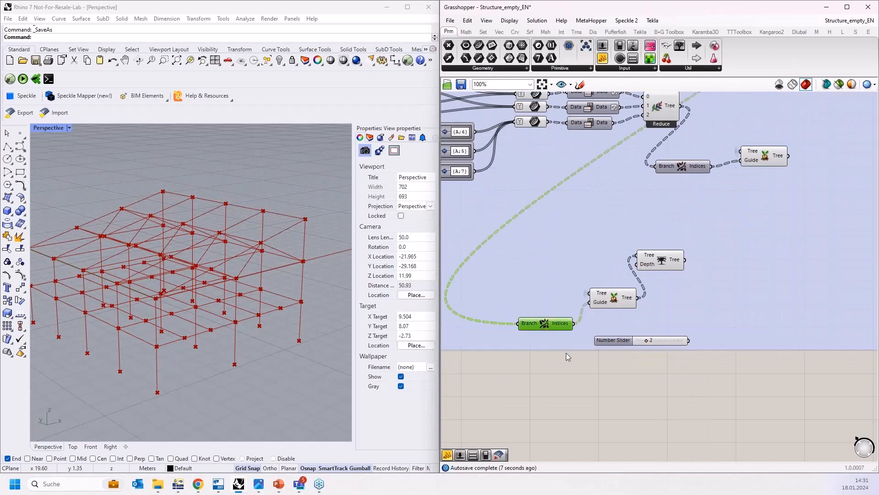
scroll(569, 359, "up", 3)
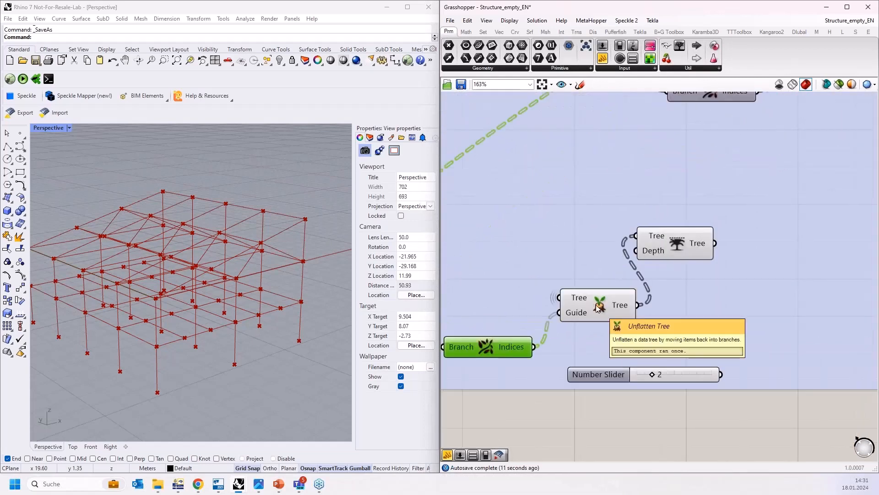
mouse_move(580, 301)
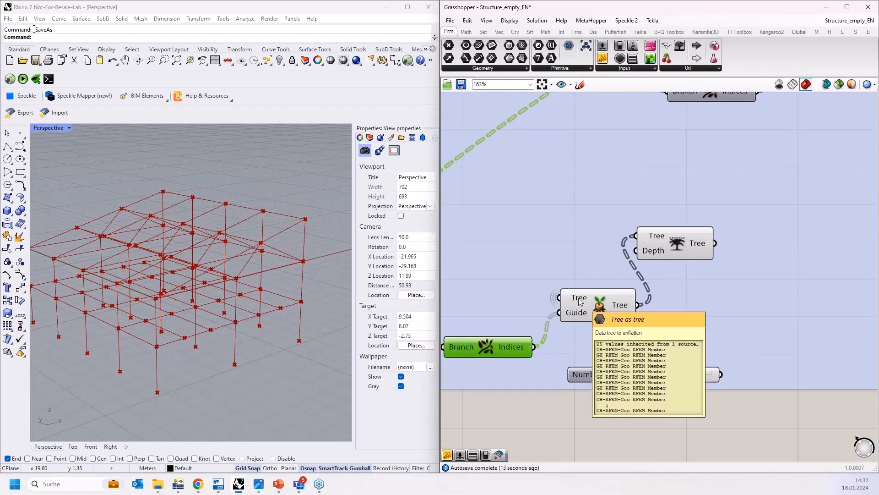
right_click_drag(716, 290, 620, 312)
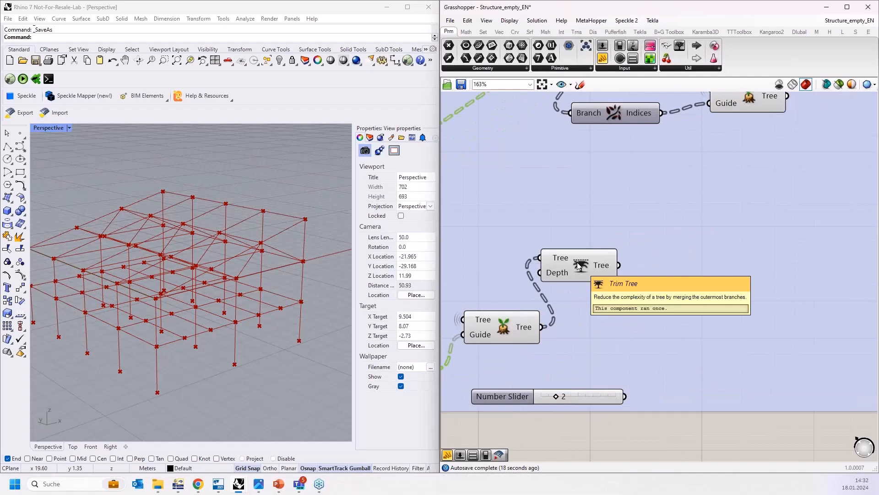
scroll(453, 316, "down", 5)
left_click(509, 302)
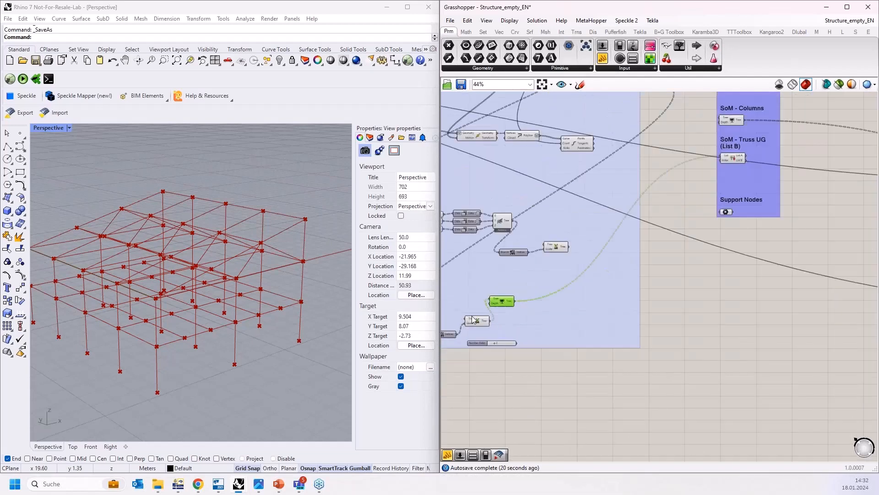
Step: Attach a panel to the Trim Tree output in the input group and enlarge it to view its member branches
scroll(473, 316, "down", 1)
right_click_drag(644, 297, 581, 363)
scroll(612, 270, "up", 7)
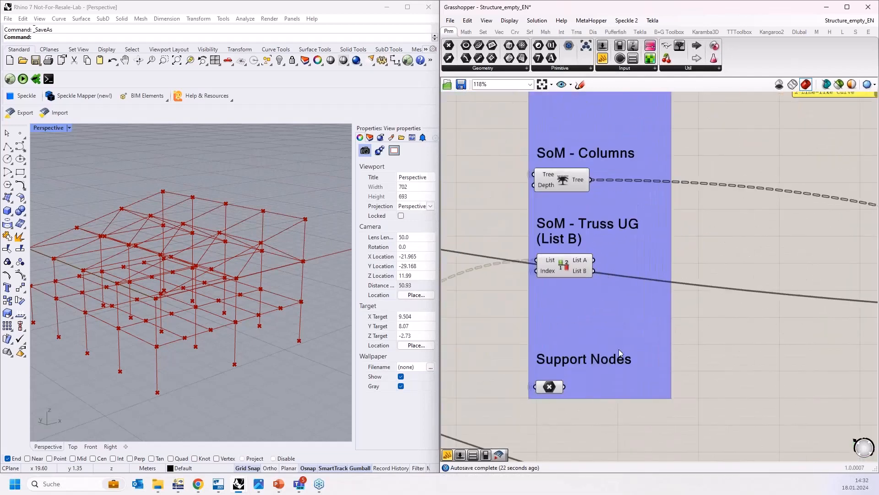
scroll(655, 327, "down", 5)
right_click_drag(623, 321, 735, 208)
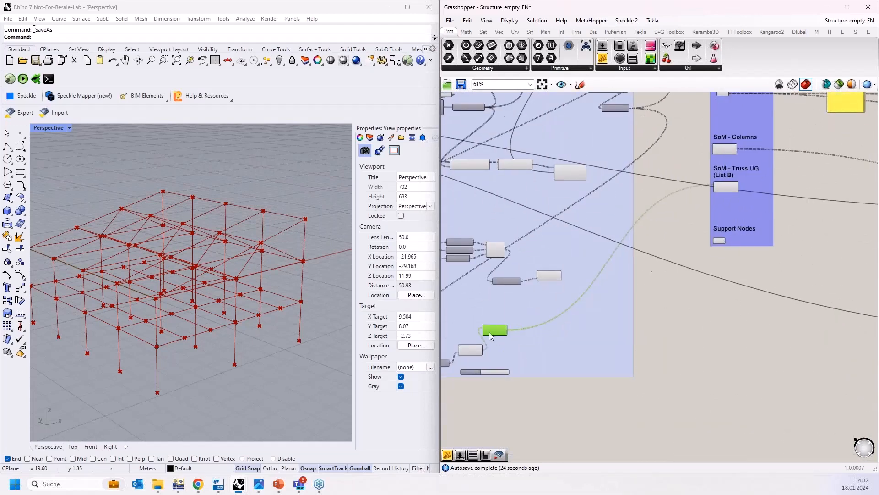
scroll(491, 332, "up", 2)
left_click(602, 58)
left_click(737, 327)
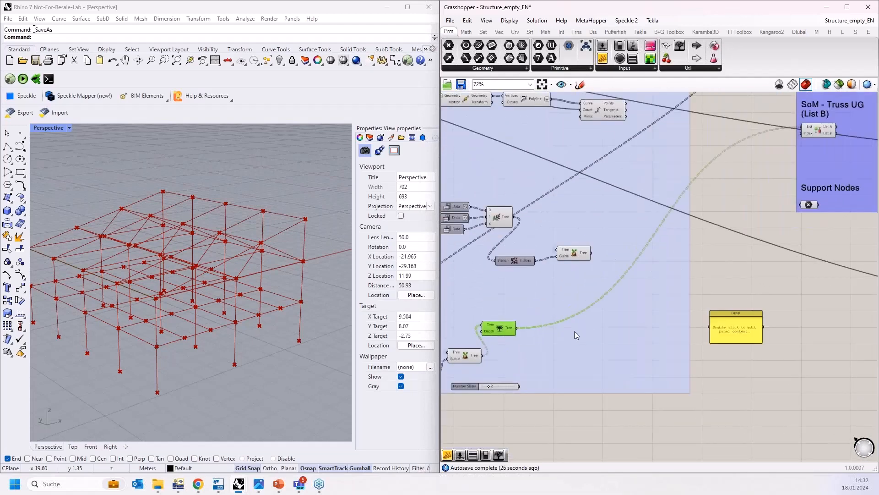
scroll(573, 330, "up", 2)
left_click_drag(482, 326, 649, 442)
scroll(653, 230, "down", 2)
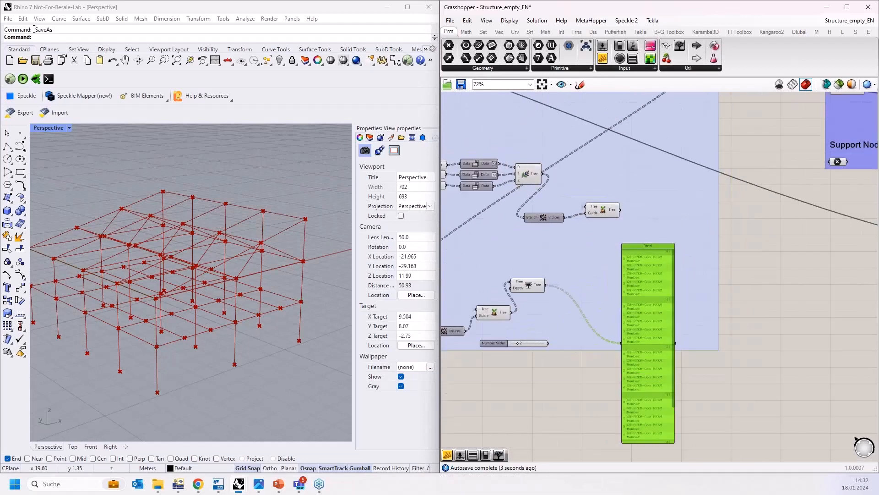
right_click_drag(750, 232, 749, 375)
right_click_drag(788, 351, 747, 453)
Step: Select the Truss UG/LG input parameter and examine its truss curves in the Rhino perspective view
left_click(704, 183)
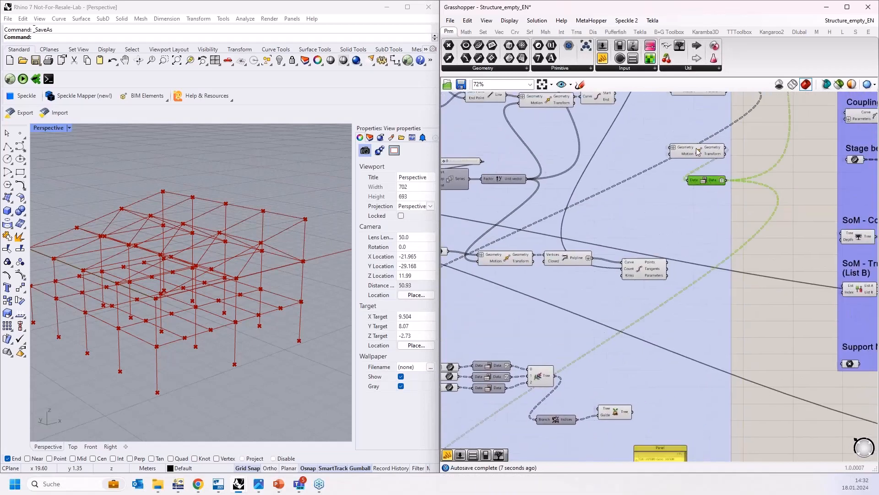
right_click_drag(761, 328, 594, 421)
right_click_drag(616, 243, 610, 316)
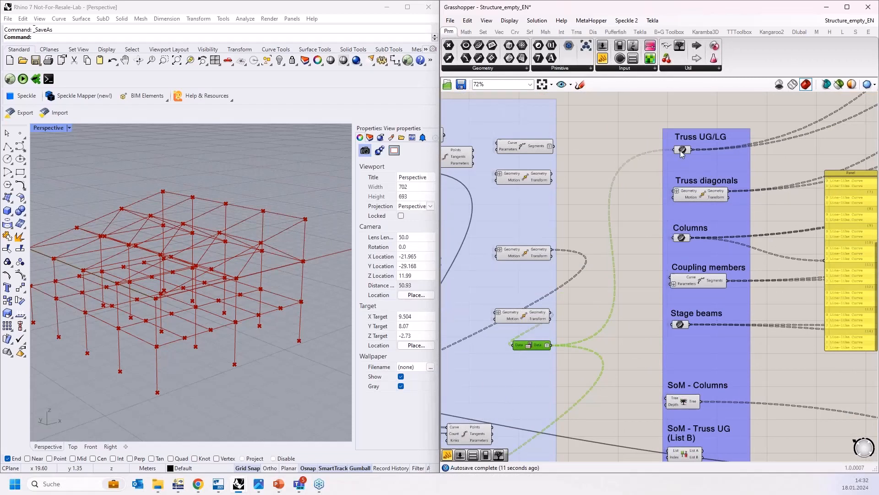
left_click(682, 149)
right_click_drag(282, 277, 320, 221)
scroll(320, 221, "up", 2)
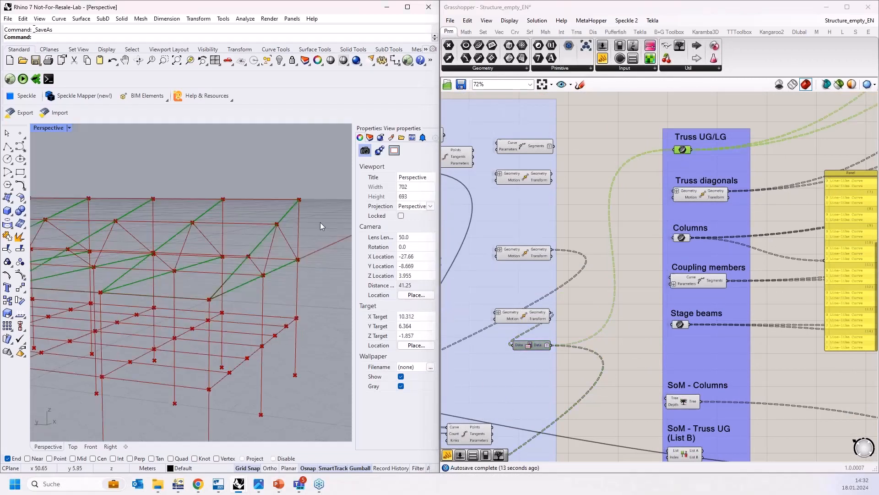
scroll(166, 288, "up", 2)
scroll(233, 301, "up", 2)
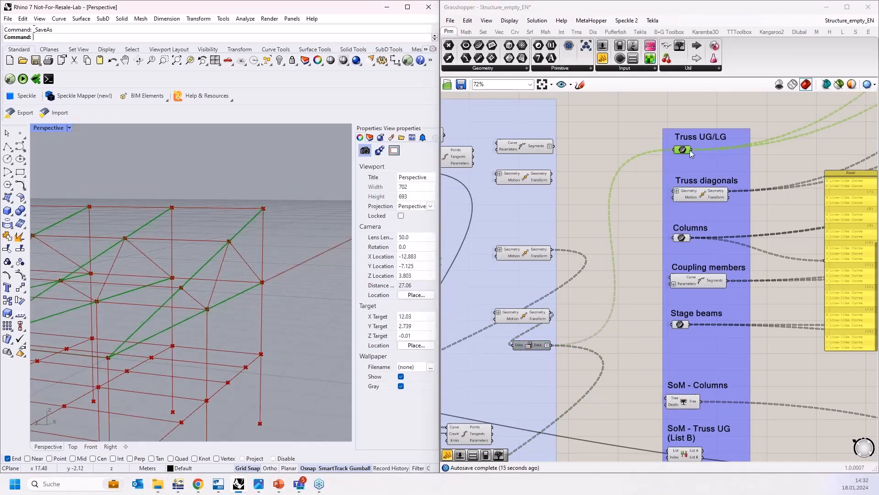
scroll(657, 115, "up", 4)
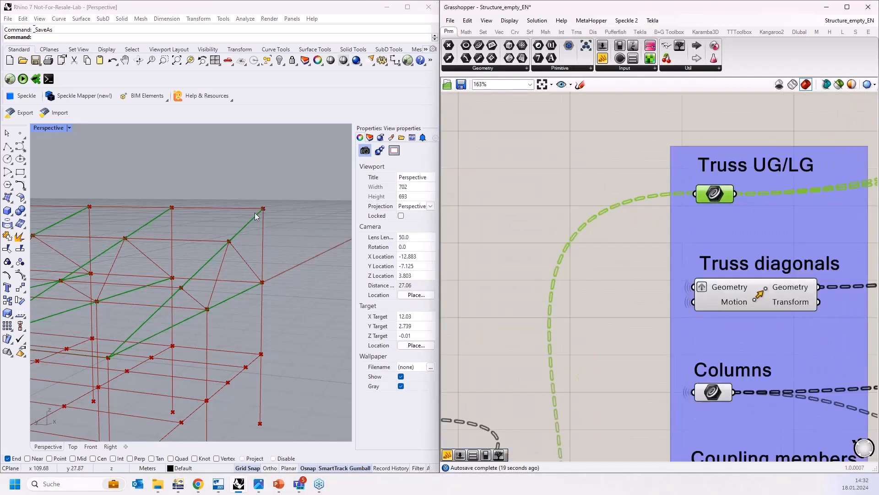
Step: Delete the panel attached to the Trim Tree output in the input group
scroll(606, 237, "down", 7)
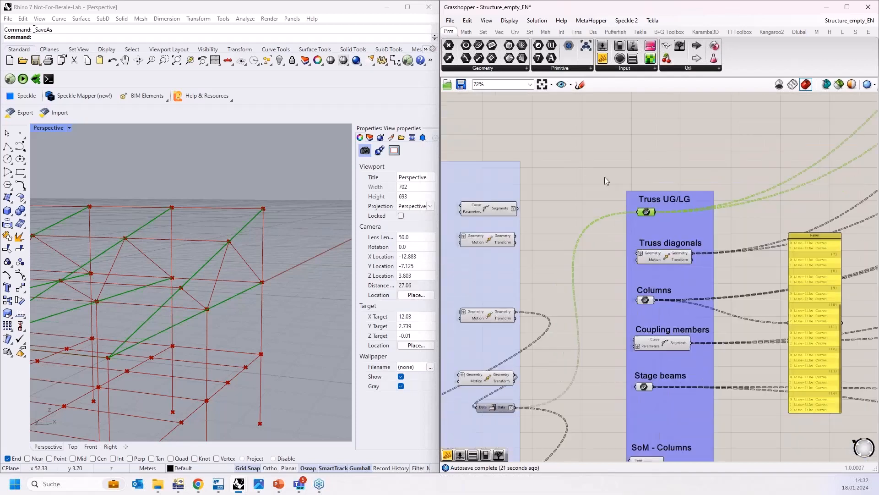
scroll(535, 369, "up", 6)
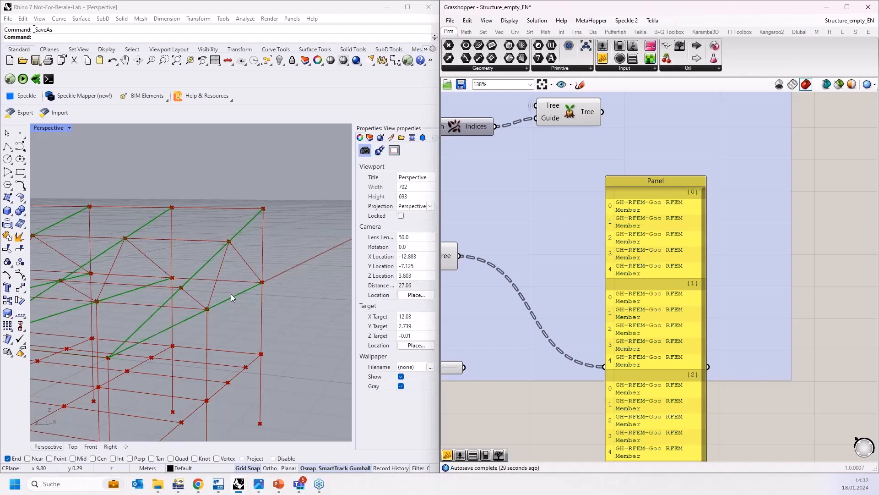
scroll(605, 292, "down", 2)
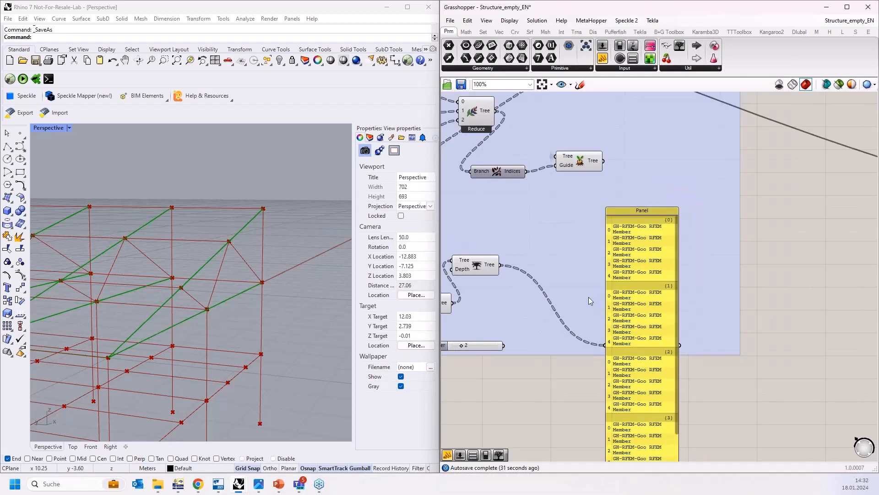
left_click_drag(480, 268, 502, 287)
left_click(639, 291)
key("Delete")
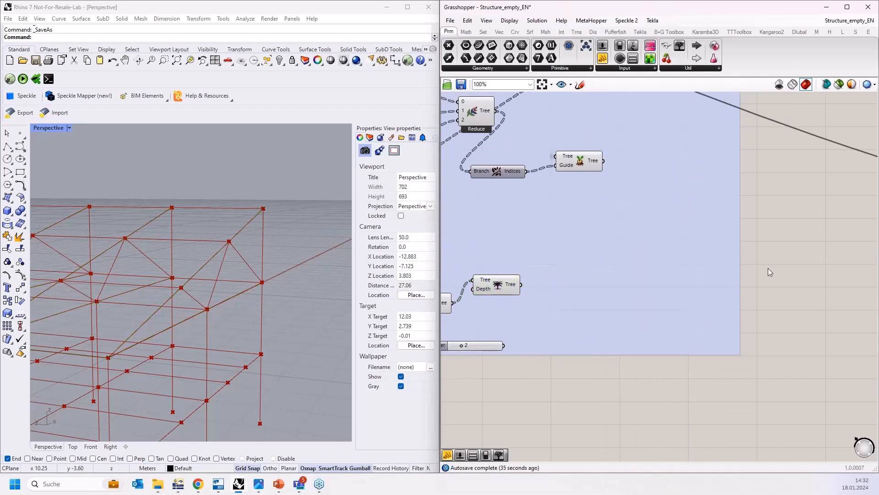
Step: Inspect the List A and List B outputs of the SoM - Truss UG (List B) component in a temporary panel
scroll(683, 359, "down", 3)
left_click(520, 367)
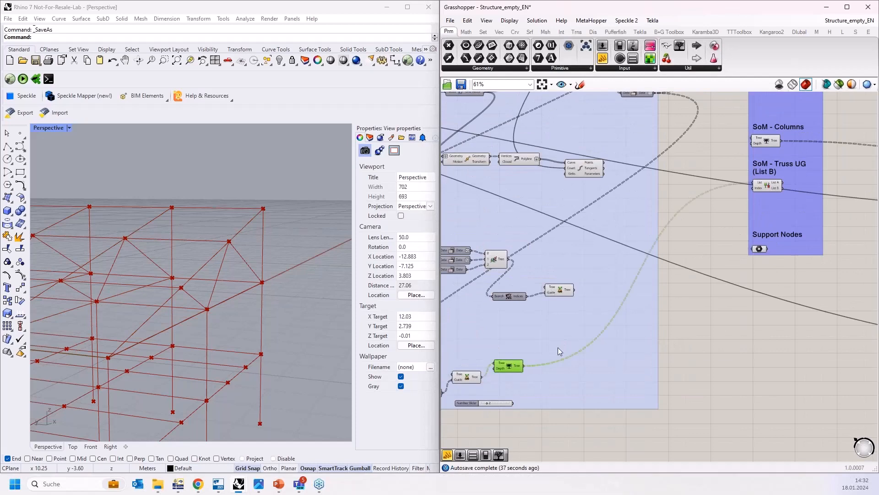
right_click_drag(622, 336, 480, 407)
scroll(635, 273, "up", 8)
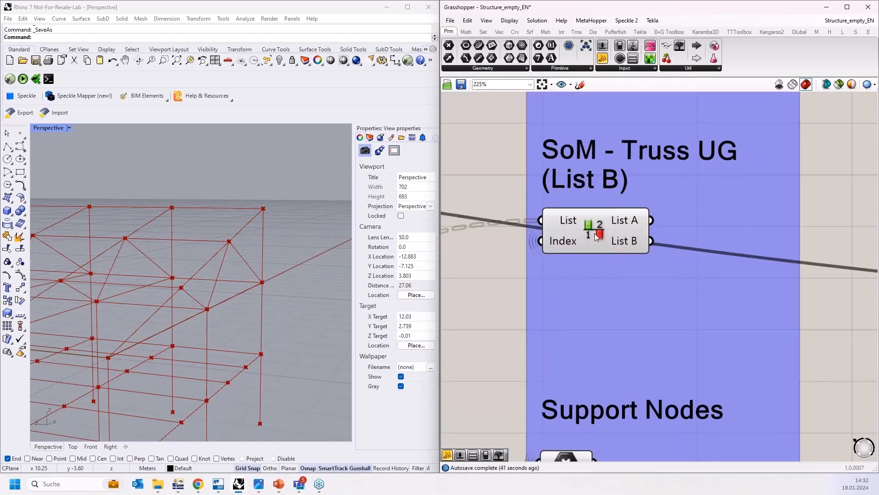
right_click_drag(827, 194, 751, 227)
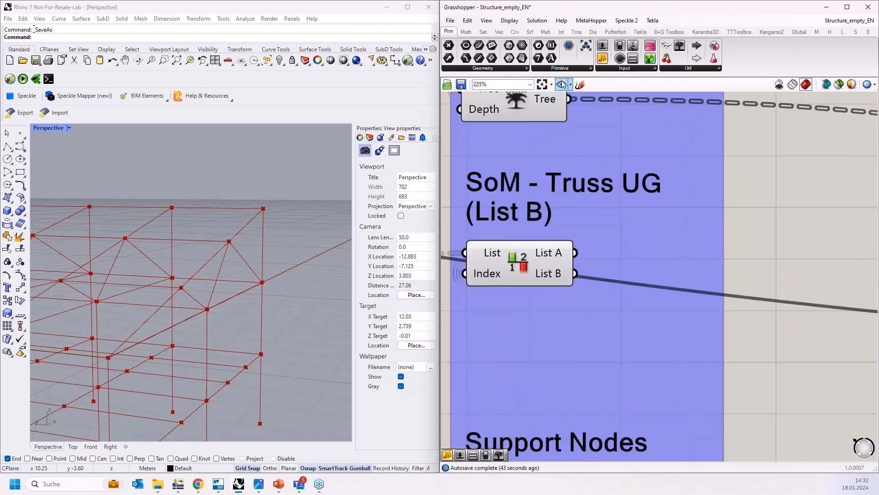
left_click(602, 60)
left_click(673, 250)
left_click_drag(576, 253, 658, 159)
left_click_drag(578, 273, 620, 161)
left_click_drag(692, 211, 691, 339)
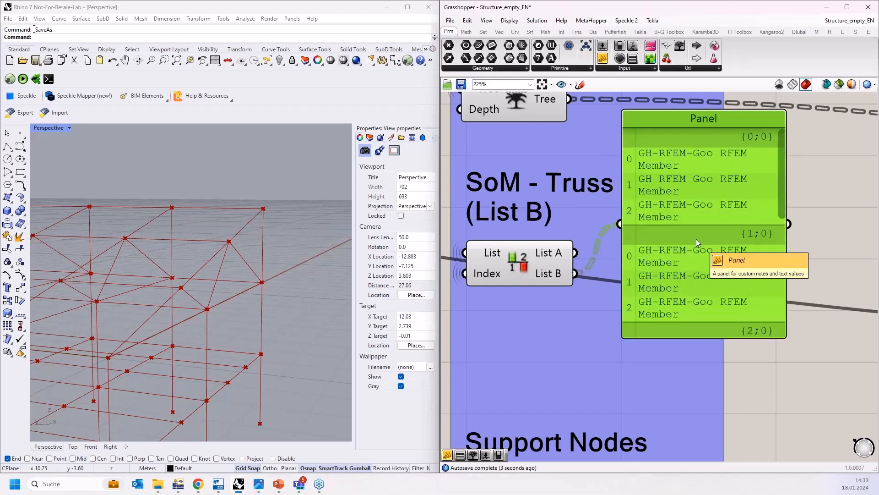
key("Delete")
Step: Connect the List B output of SoM - Truss UG (List B) to the Members No. input of the SoM - Truss UG member set
scroll(519, 239, "down", 5)
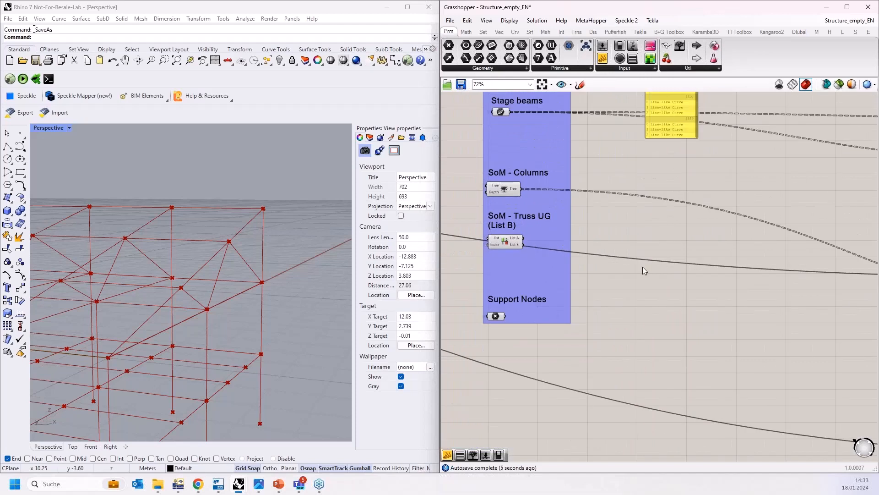
right_click_drag(664, 274, 602, 255)
scroll(595, 257, "down", 3)
right_click_drag(679, 307, 538, 284)
left_click_drag(761, 343, 464, 205)
scroll(464, 204, "up", 5)
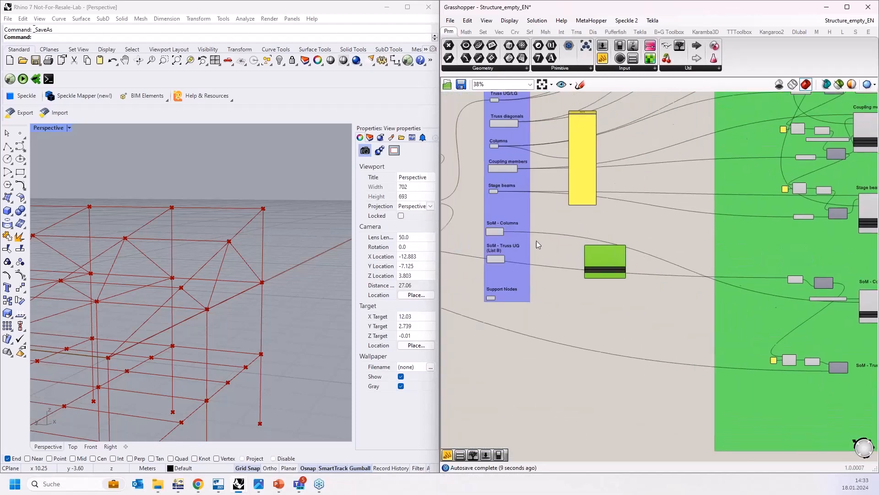
left_click_drag(518, 270, 729, 262)
scroll(695, 256, "down", 3)
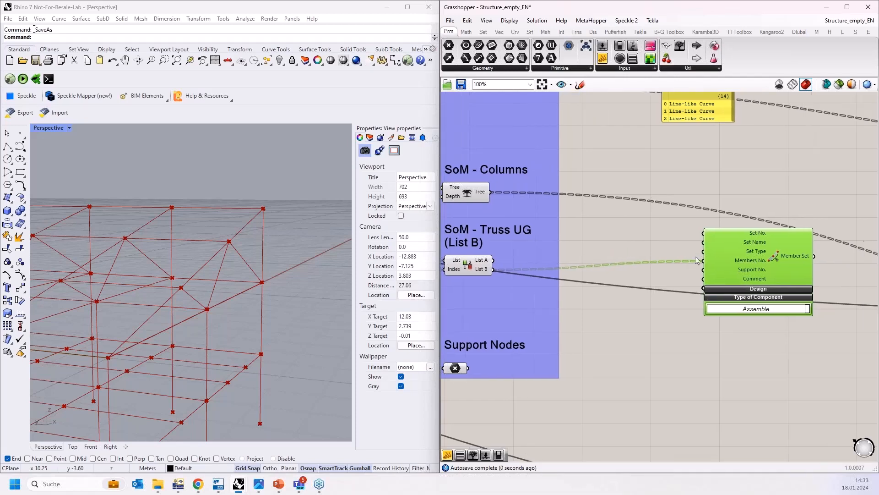
Step: Wire the Series output to Set No. and the SET_TYPE_CONTINUOUS value list to Set Type of the SoM - Truss UG member set
scroll(652, 248, "up", 3)
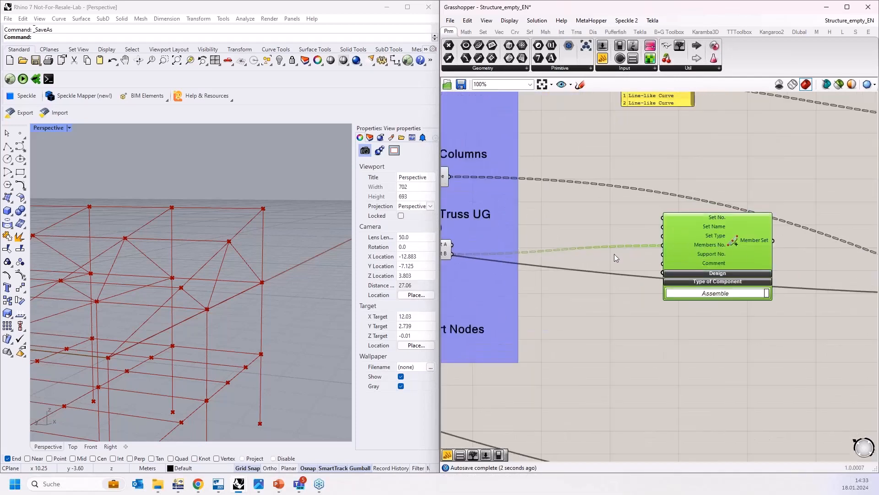
scroll(597, 265, "down", 6)
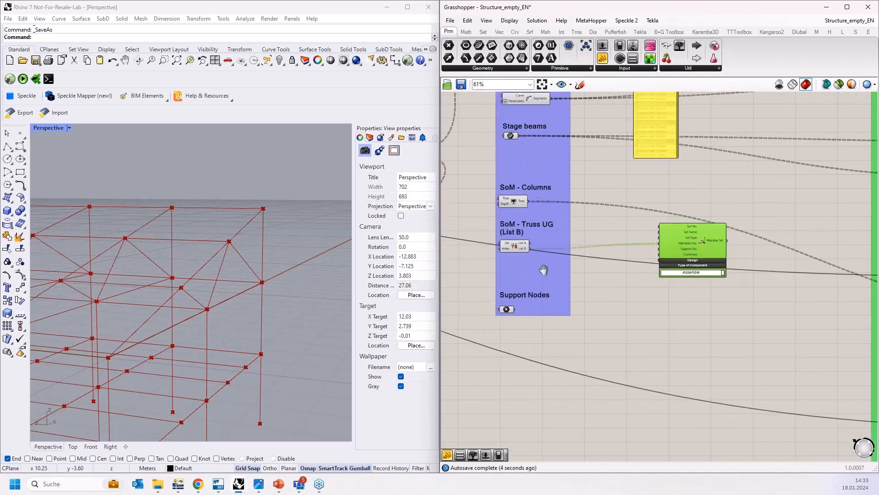
scroll(543, 268, "down", 1)
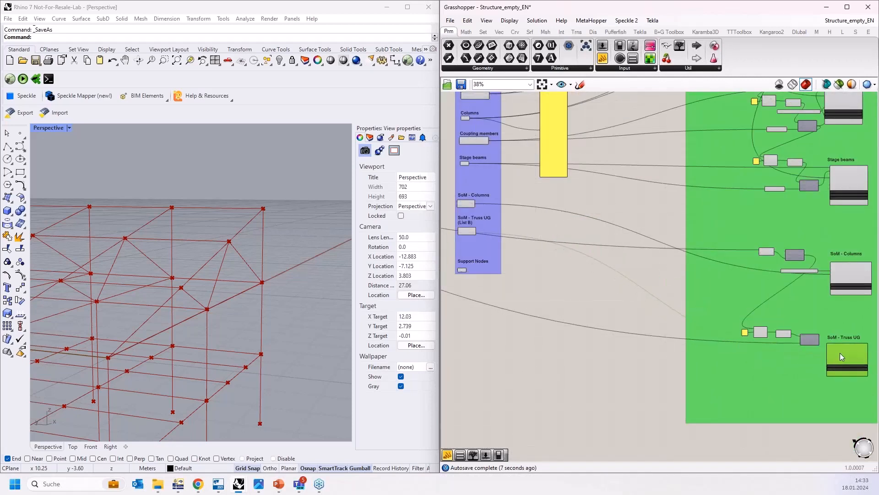
scroll(703, 369, "up", 6)
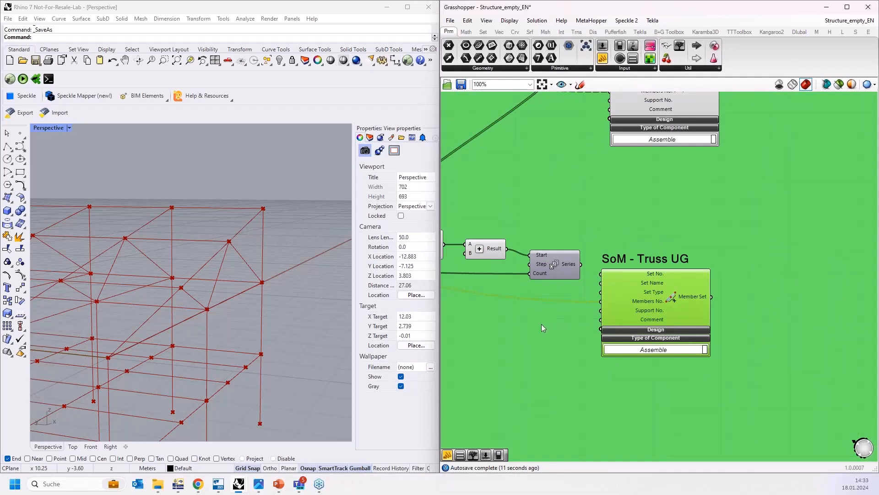
scroll(573, 326, "up", 2)
scroll(574, 258, "up", 1)
scroll(659, 357, "down", 4)
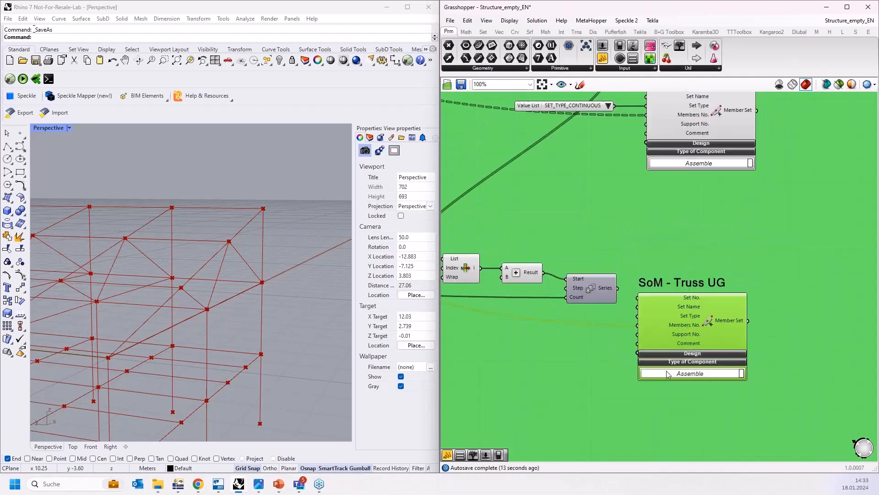
right_click_drag(602, 245, 633, 351)
scroll(640, 243, "up", 1)
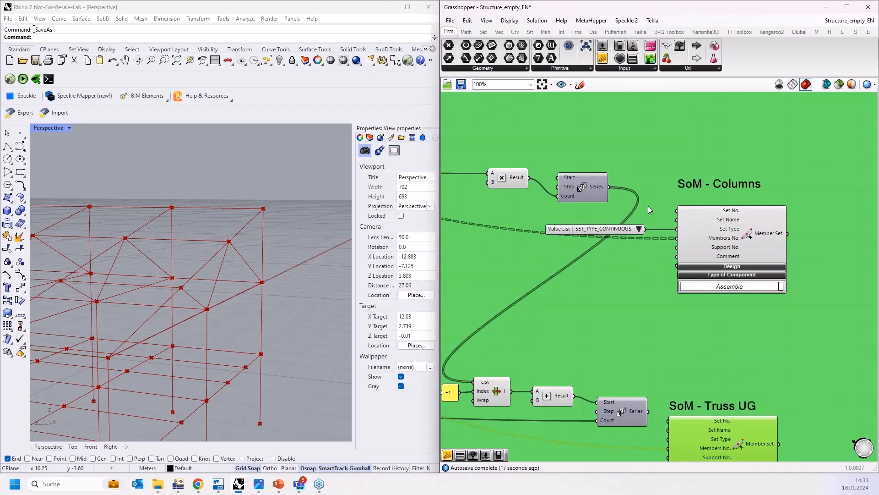
left_click_drag(611, 187, 672, 213)
right_click_drag(632, 407, 622, 321)
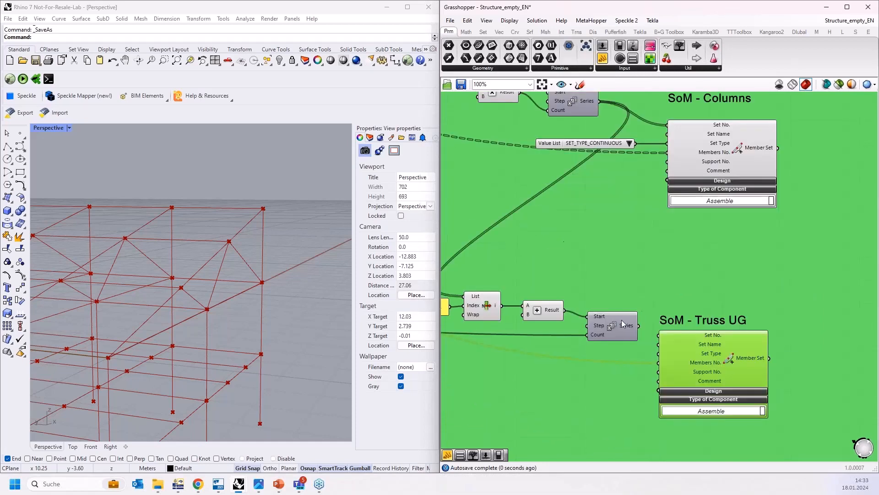
right_click_drag(629, 282, 647, 296)
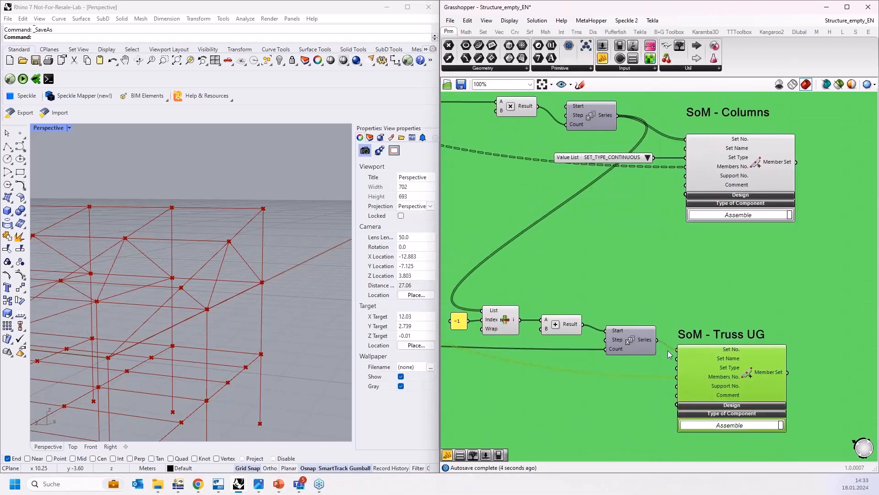
right_click_drag(610, 391, 606, 352)
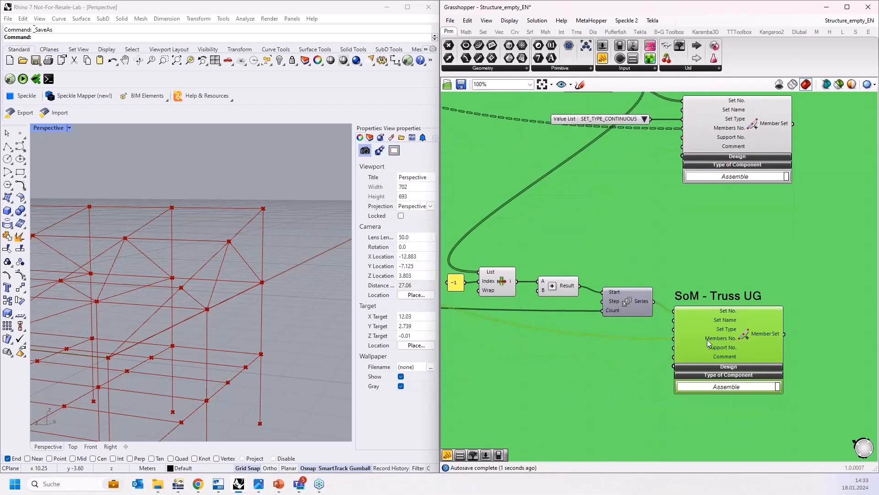
left_click_drag(653, 117, 674, 330)
Step: Flatten the GH Line input of the Coupling members component
scroll(595, 390, "down", 8)
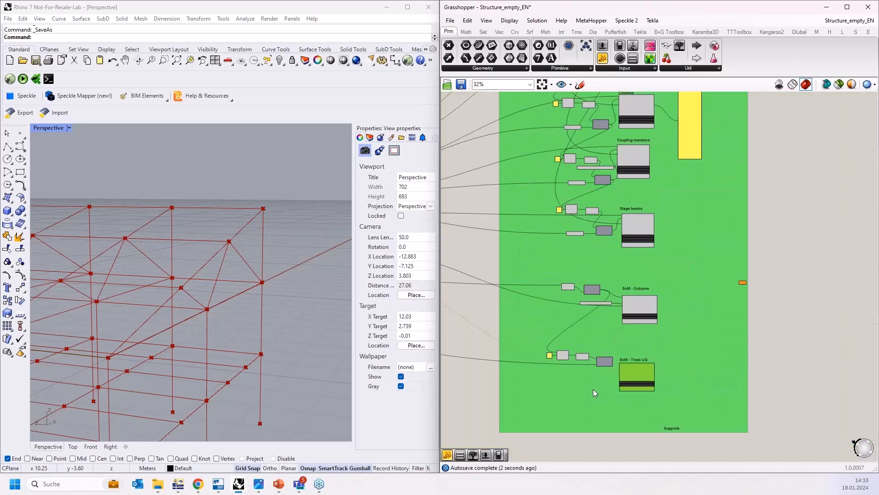
scroll(594, 390, "down", 1)
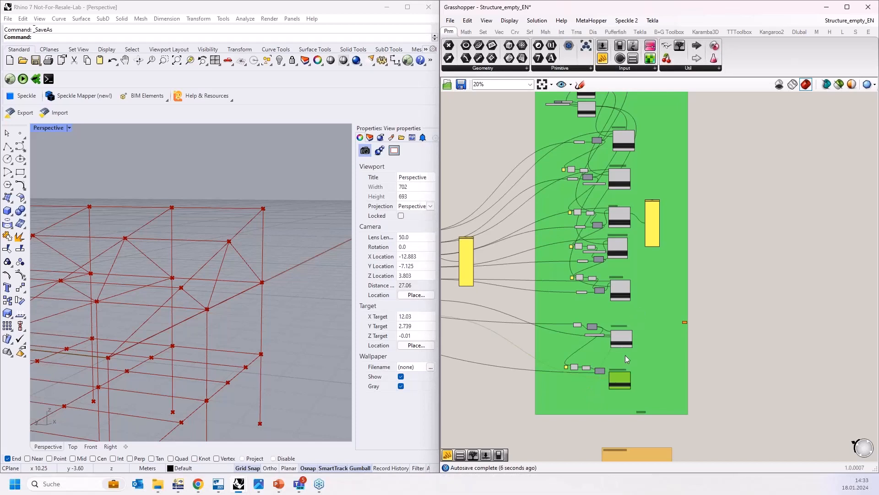
scroll(607, 380, "up", 6)
scroll(608, 382, "down", 2)
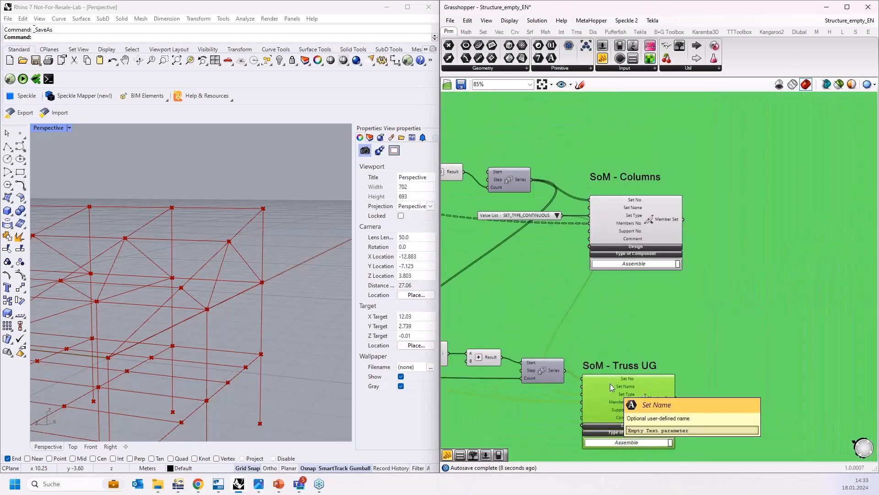
scroll(611, 379, "down", 2)
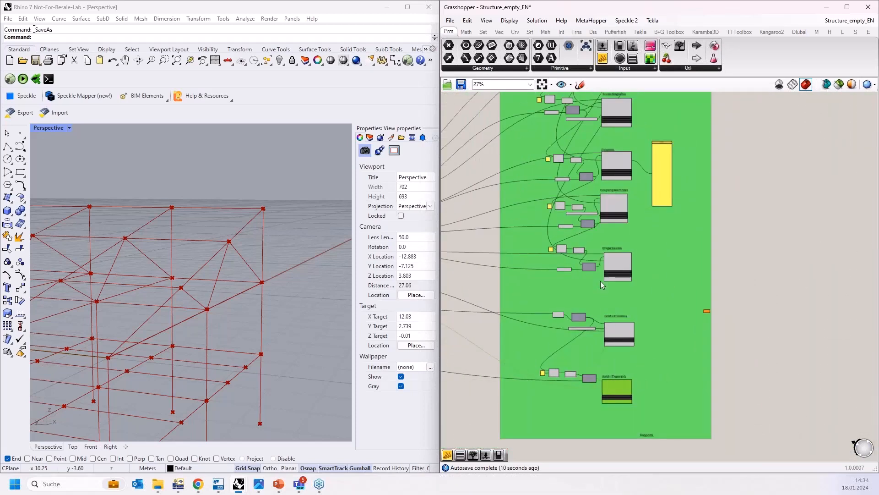
right_click_drag(621, 236, 622, 360)
scroll(601, 278, "up", 9)
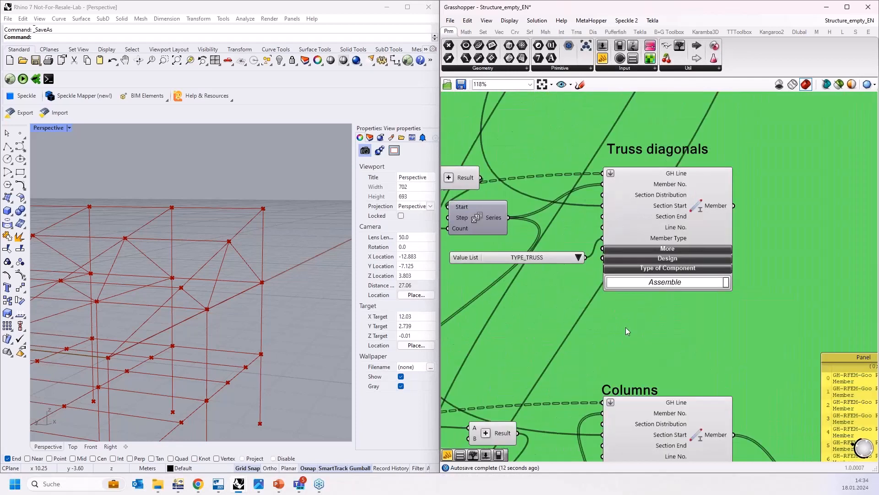
right_click_drag(622, 284, 620, 248)
right_click_drag(617, 417, 619, 223)
right_click(619, 224)
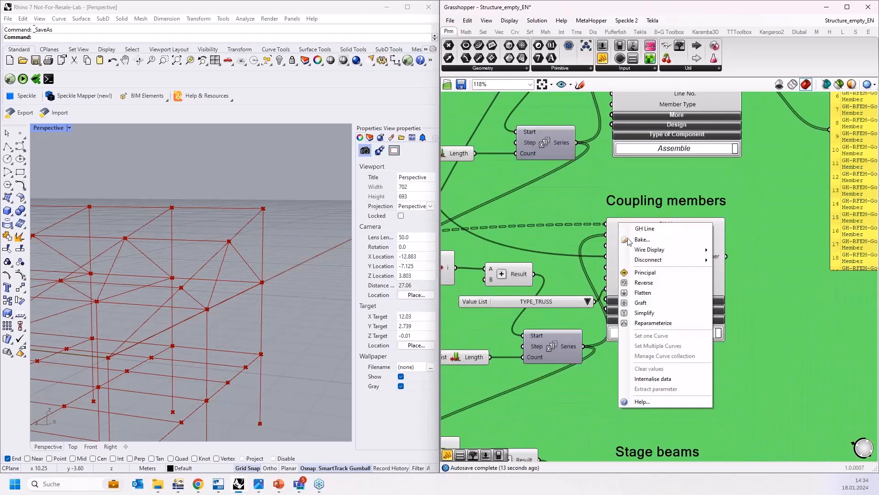
left_click(652, 290)
Step: Flatten the GH Line input of the Stage beams component
right_click_drag(612, 433, 627, 224)
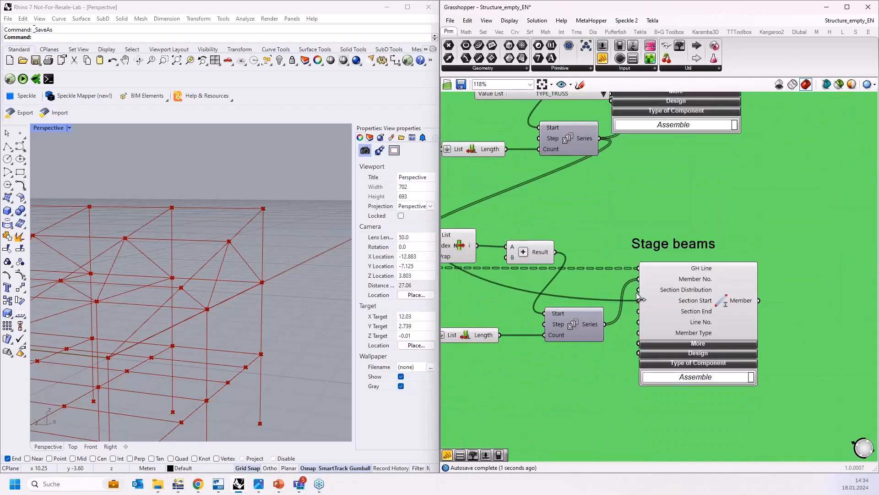
right_click(646, 272)
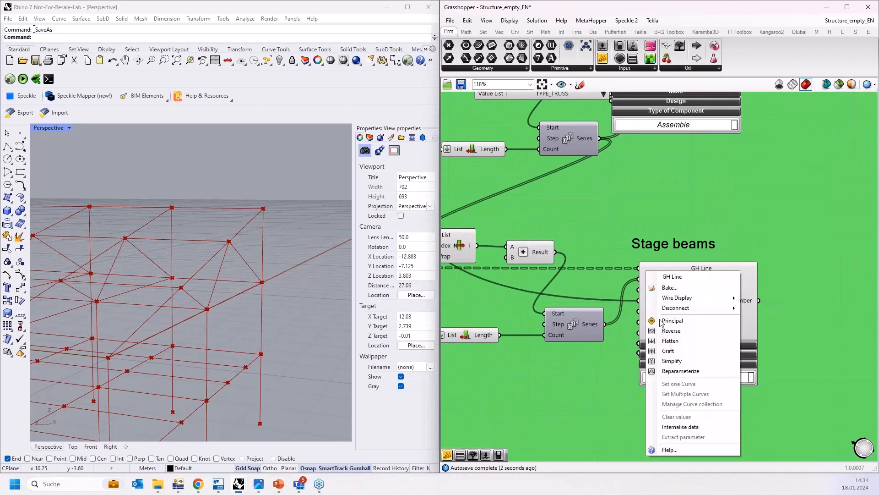
left_click(674, 337)
Step: Add a Dlubal Nodal Support component for the Supports group and connect the Support Nodes parameter to its GH Node input
scroll(589, 389, "down", 2)
right_click_drag(590, 390, 578, 225)
right_click_drag(605, 358, 627, 294)
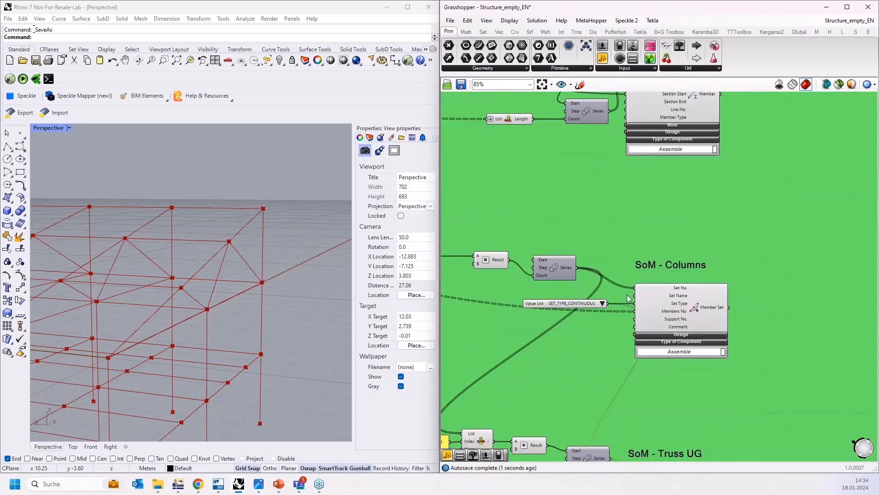
right_click_drag(619, 349, 612, 212)
right_click_drag(604, 399, 602, 281)
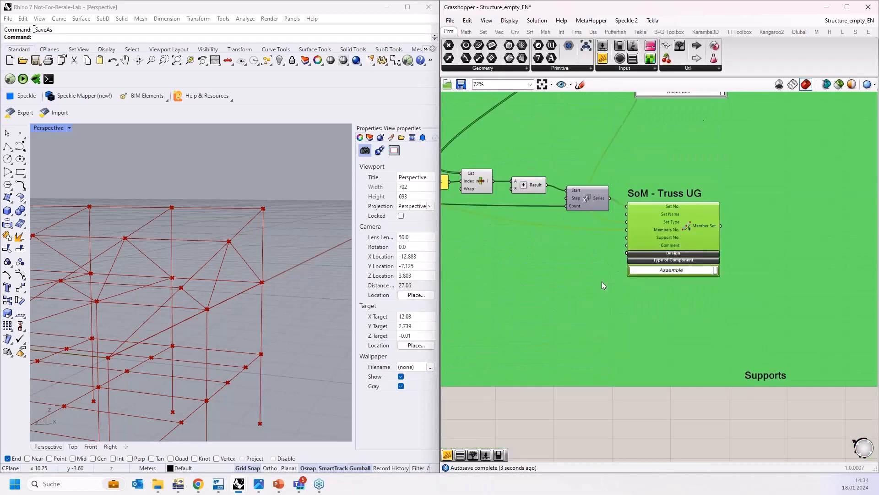
scroll(602, 281, "down", 3)
scroll(653, 372, "up", 4)
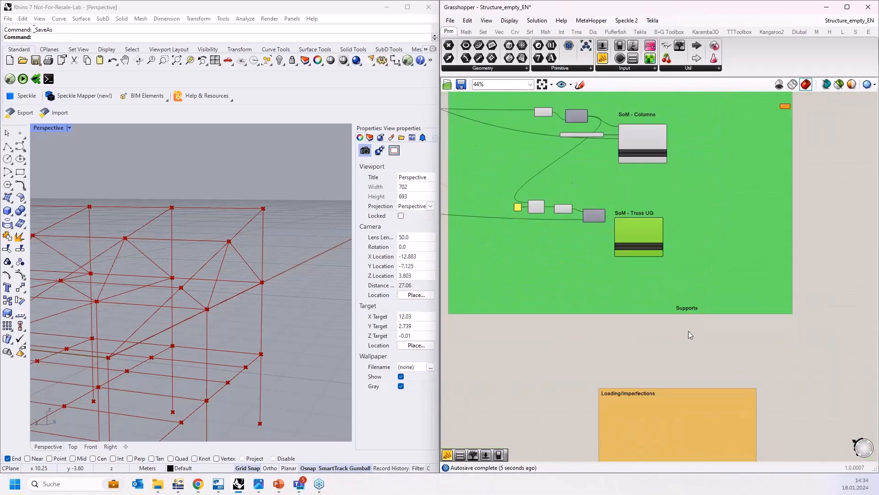
scroll(285, 208, "down", 4)
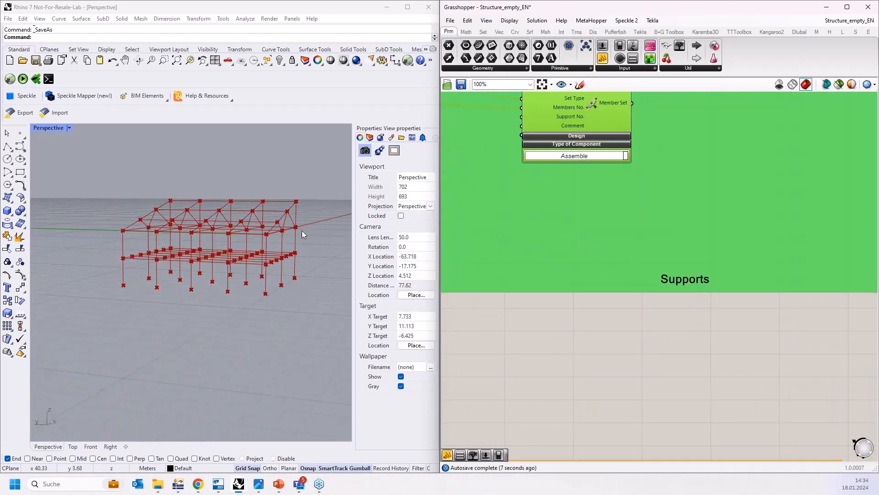
left_click(800, 32)
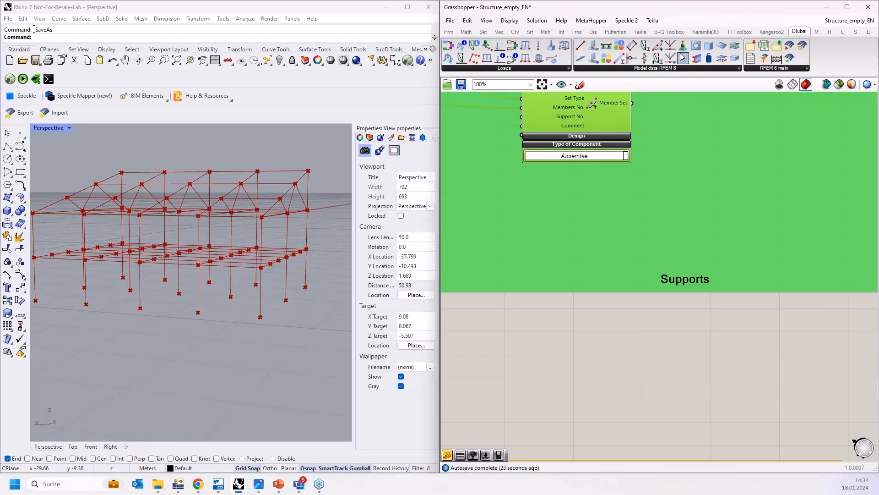
left_click_drag(682, 56, 685, 94)
left_click_drag(689, 327, 693, 351)
right_click_drag(602, 327, 705, 325)
scroll(583, 300, "up", 1)
scroll(581, 300, "down", 6)
scroll(705, 325, "down", 2)
left_click_drag(746, 322, 521, 255)
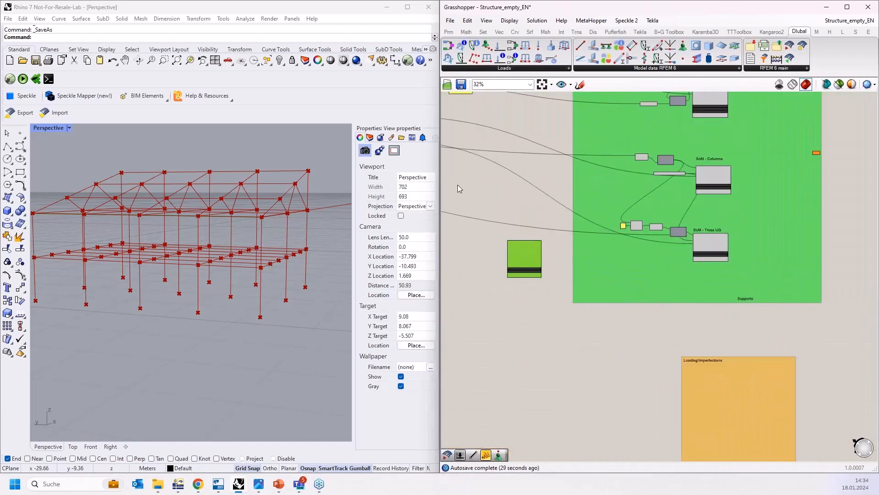
right_click_drag(458, 185, 590, 238)
left_click_drag(648, 304, 662, 316)
scroll(500, 218, "up", 8)
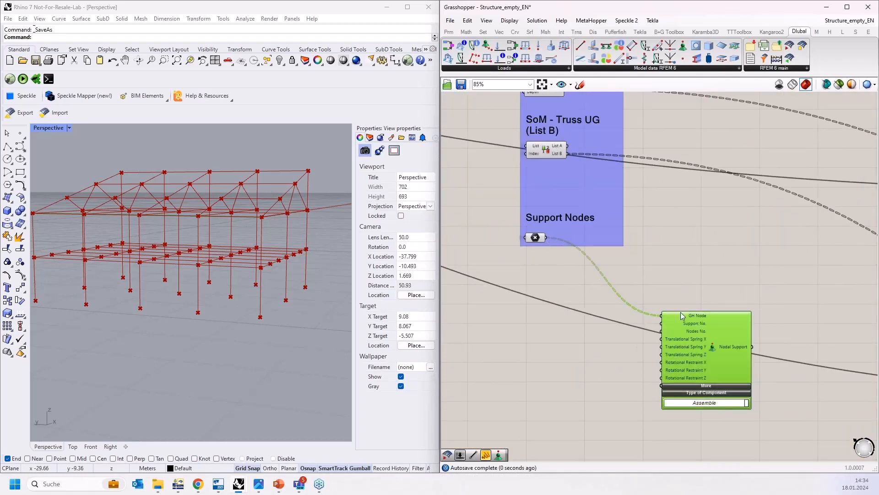
Step: Move the Nodal Support component into the Supports group below the Support Nodes parameter
scroll(685, 310, "up", 6)
scroll(551, 243, "down", 5)
scroll(543, 241, "down", 5)
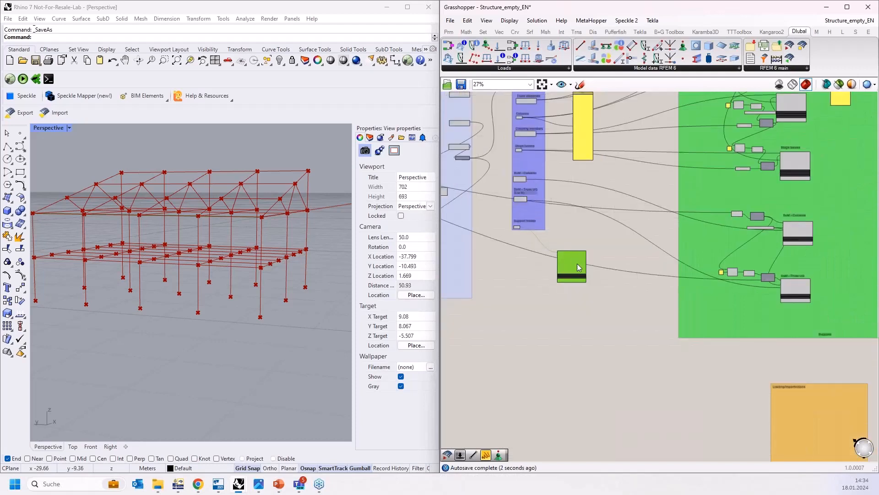
left_click_drag(577, 263, 840, 349)
scroll(847, 347, "up", 5)
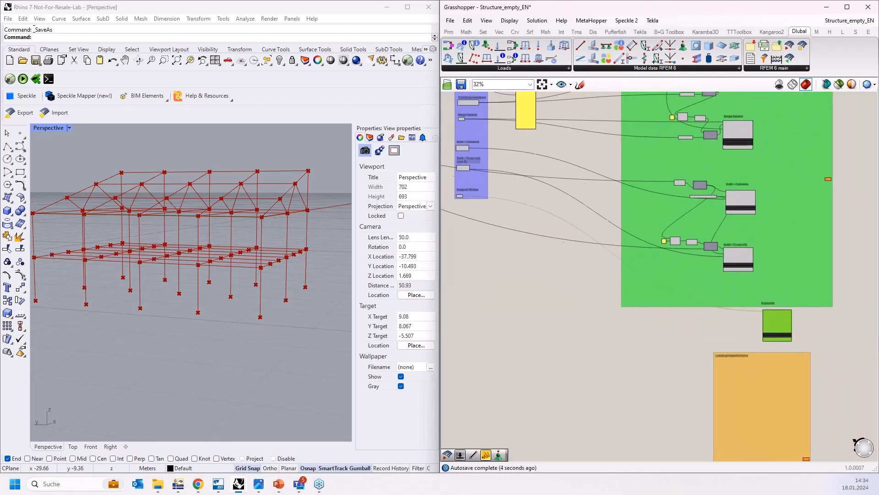
left_click_drag(739, 302, 735, 296)
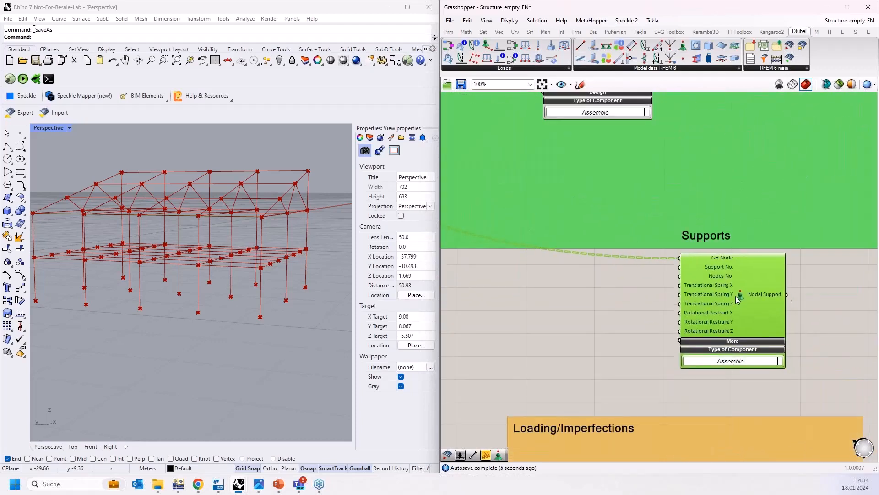
left_click(580, 289)
scroll(709, 310, "up", 3)
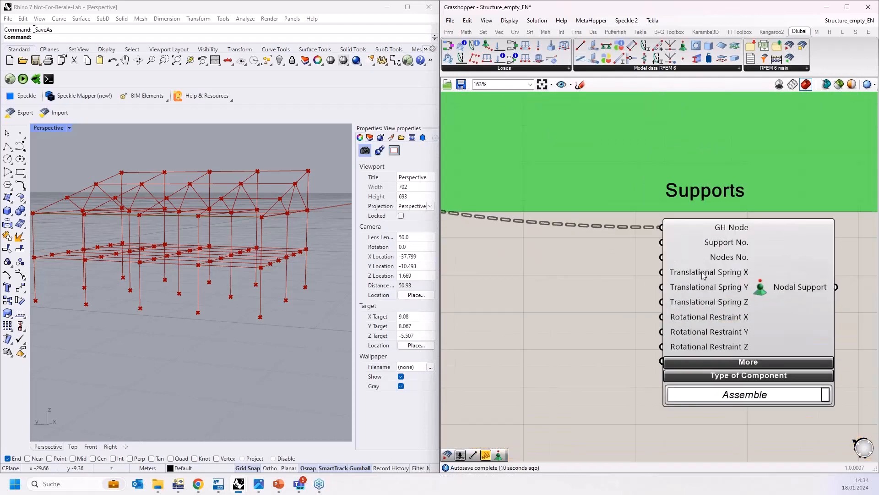
mouse_move(704, 275)
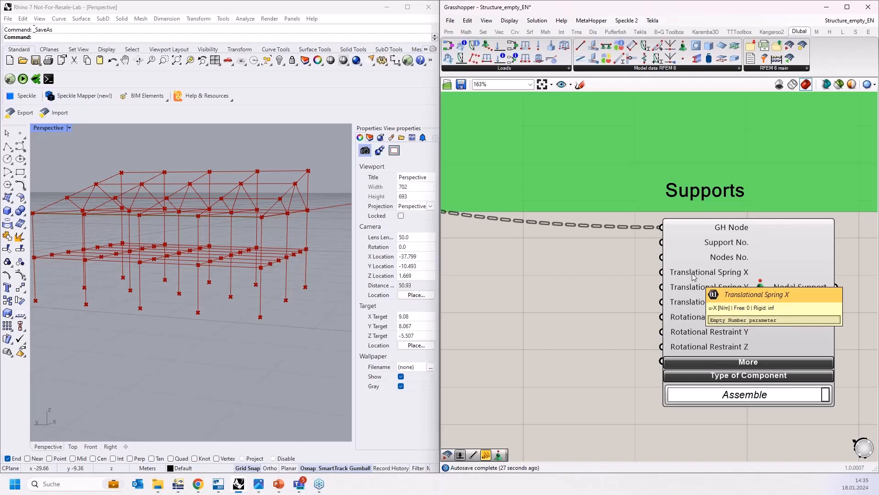
double_click(545, 300)
type("\"inf")
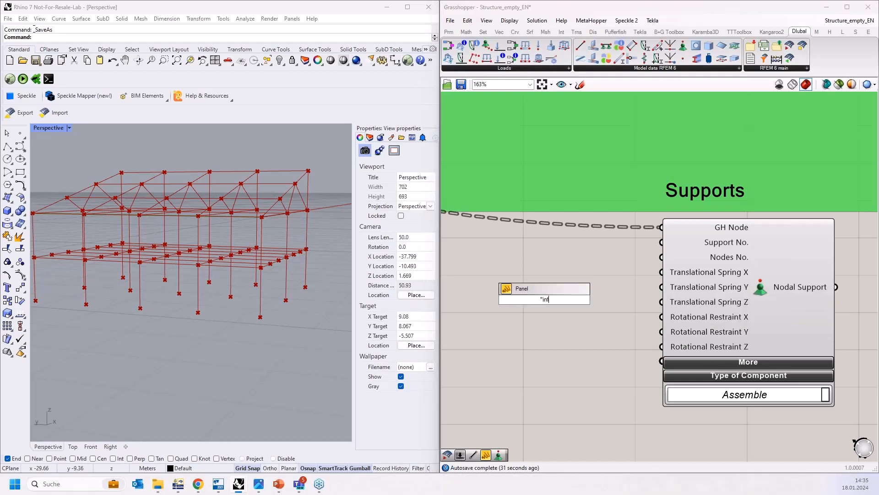
key("ctrl+z")
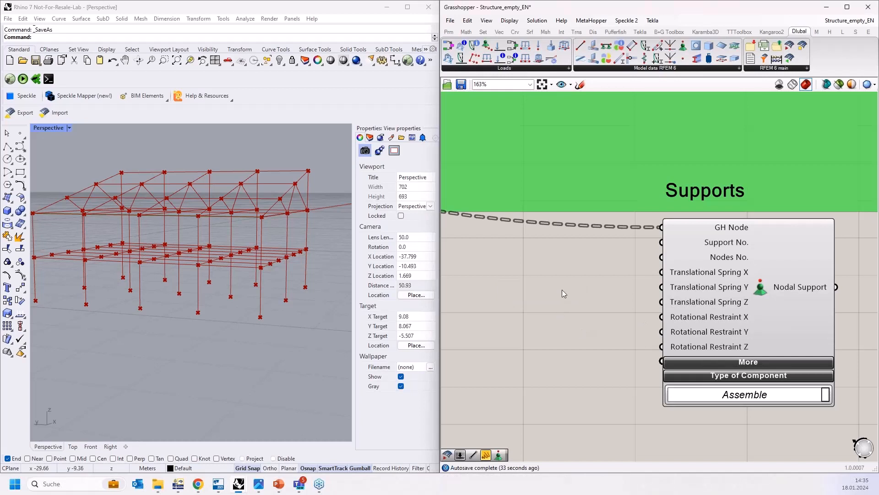
Step: Create a text panel next to the Nodal Support component containing the value inf
double_click(562, 290)
type("\"")
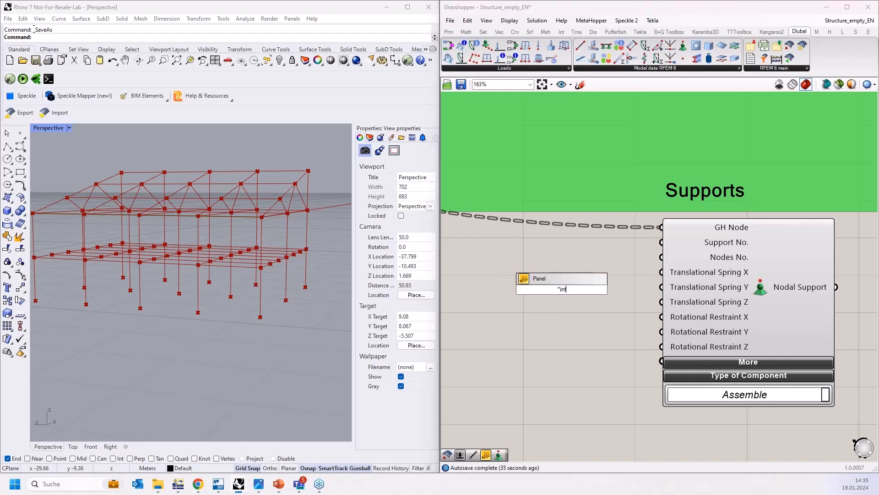
type("inf")
key("Return")
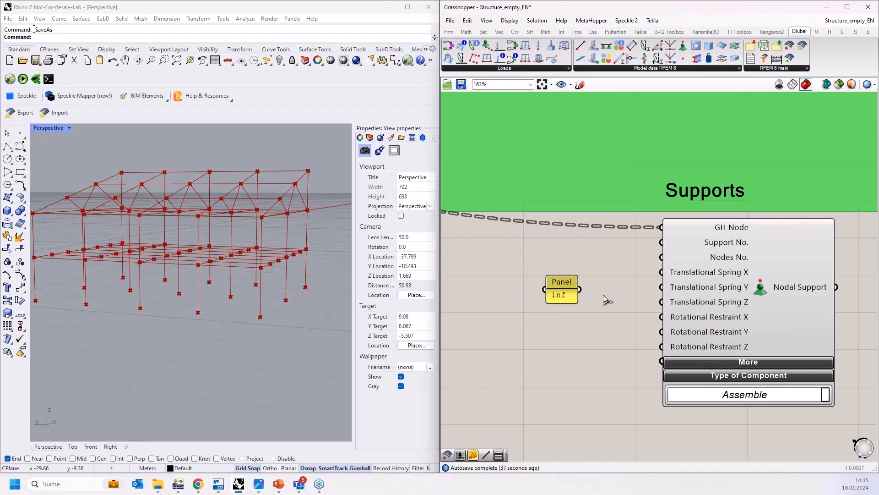
Step: Connect the inf panel to Translational Spring X, Y and Z and Rotational Restraint Z of the Nodal Support
left_click_drag(603, 295, 667, 273)
left_click_drag(580, 289, 662, 287)
left_click_drag(580, 290, 663, 302)
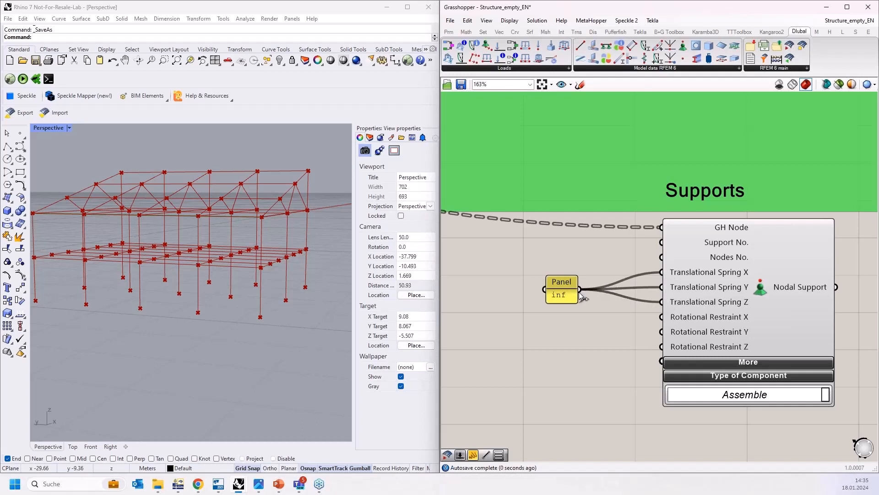
left_click_drag(579, 289, 662, 346)
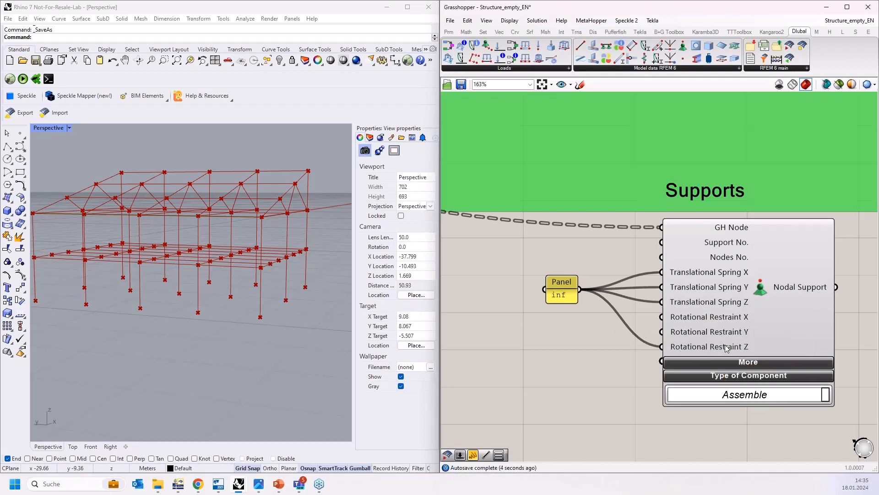
Step: Expand the Nodal Support's additional More inputs to examine them, then collapse them again
scroll(664, 238, "down", 2)
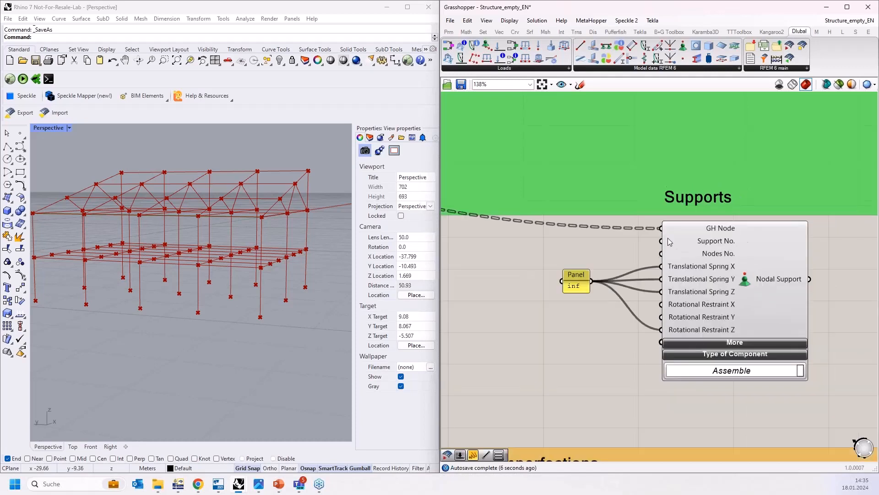
left_click(724, 327)
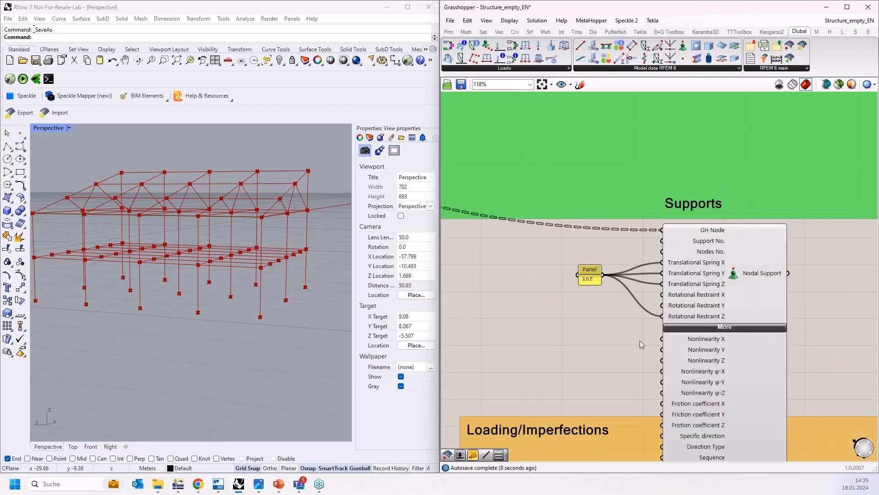
right_click_drag(639, 340, 587, 225)
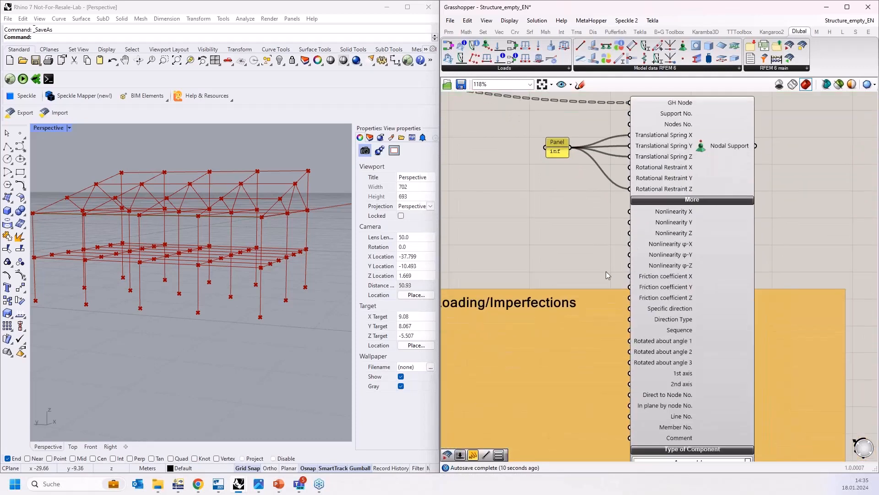
right_click_drag(604, 264, 595, 220)
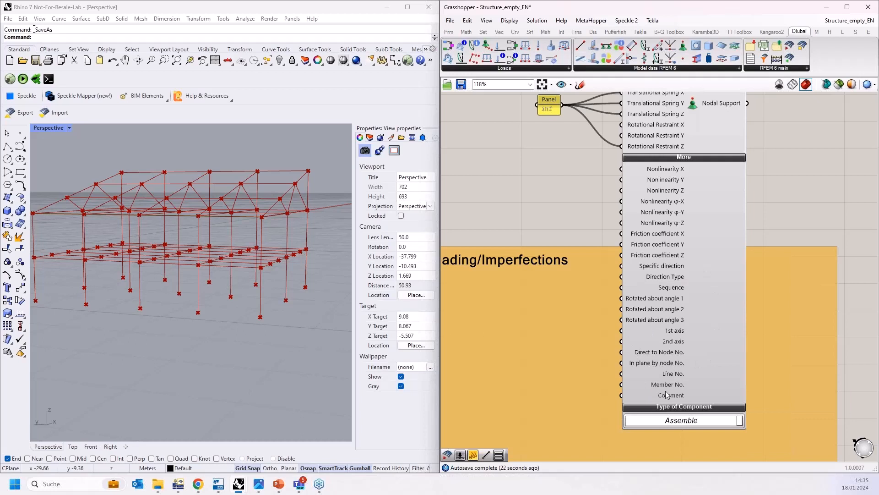
right_click_drag(545, 183, 548, 213)
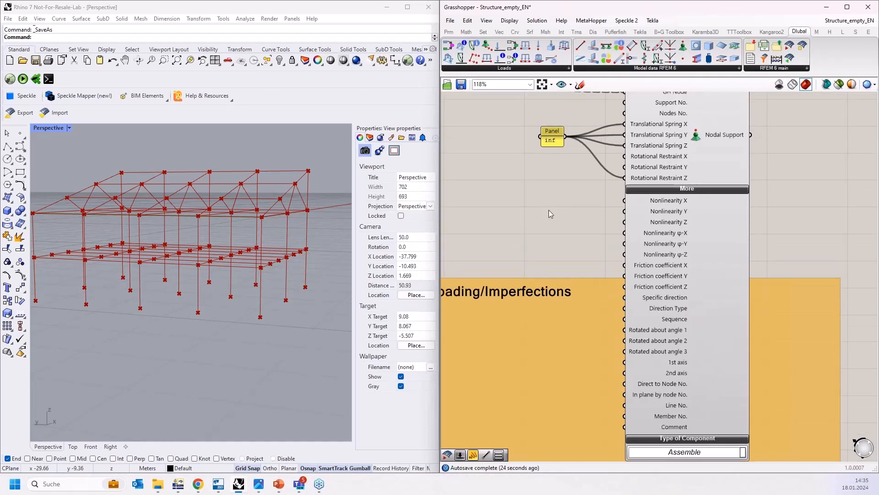
left_click(677, 186)
right_click_drag(619, 189, 610, 297)
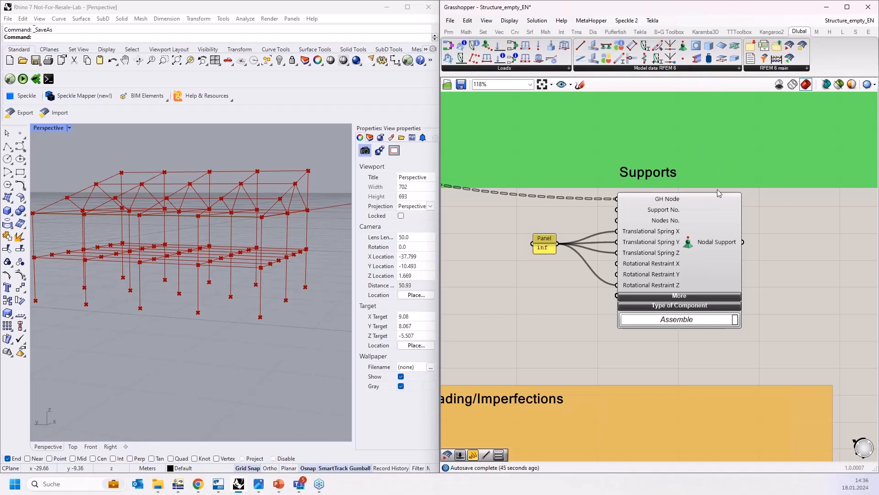
Step: Toggle the Nodal Support's More inputs open and closed once more to review the extra support options
left_click(679, 296)
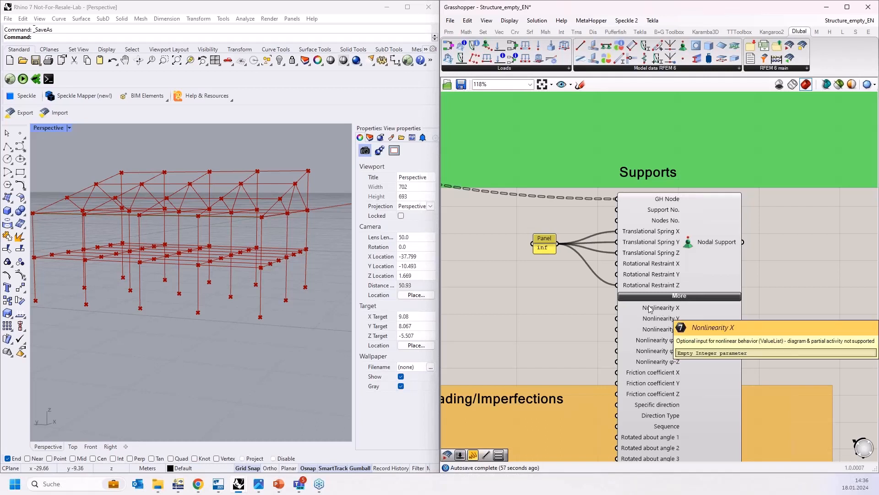
left_click(679, 297)
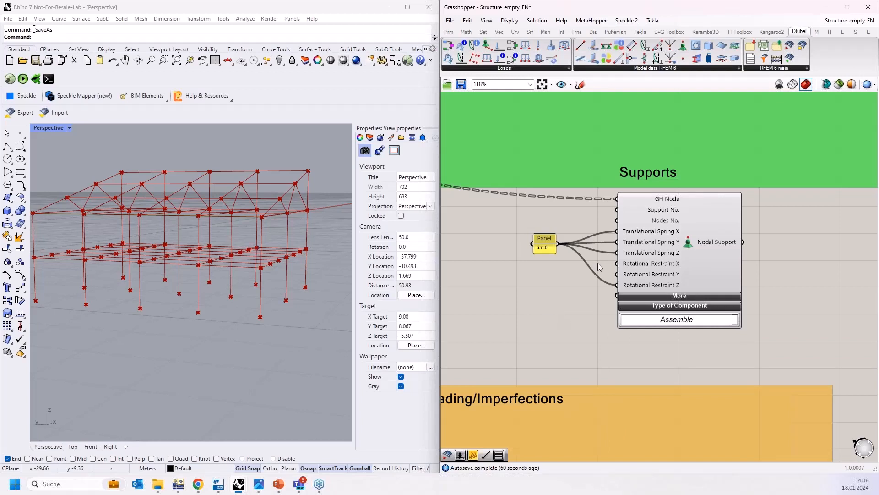
left_click(669, 298)
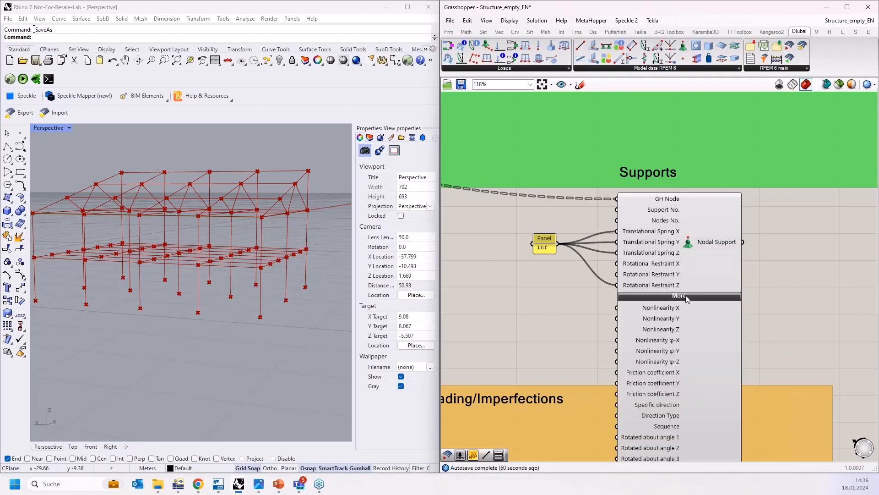
left_click(687, 297)
scroll(580, 301, "down", 4)
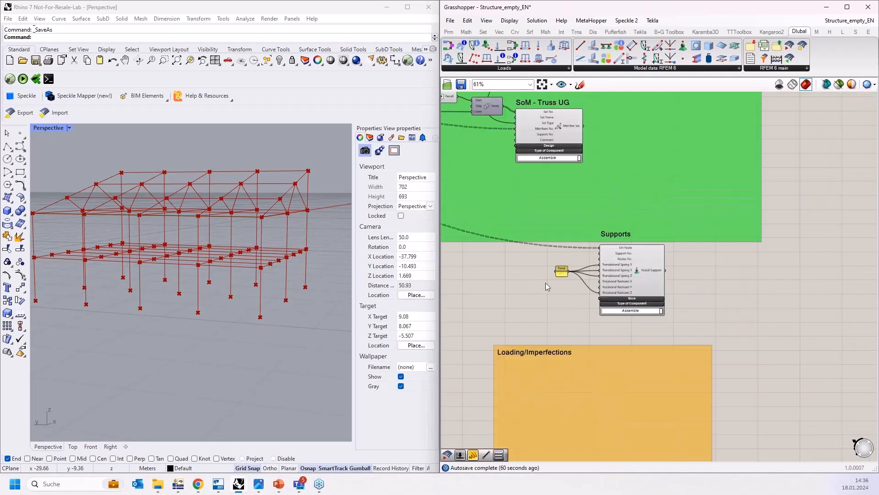
Step: Add the inf panel and Nodal Support component to the Supports group, extending the green structure group around them
scroll(541, 285, "up", 2)
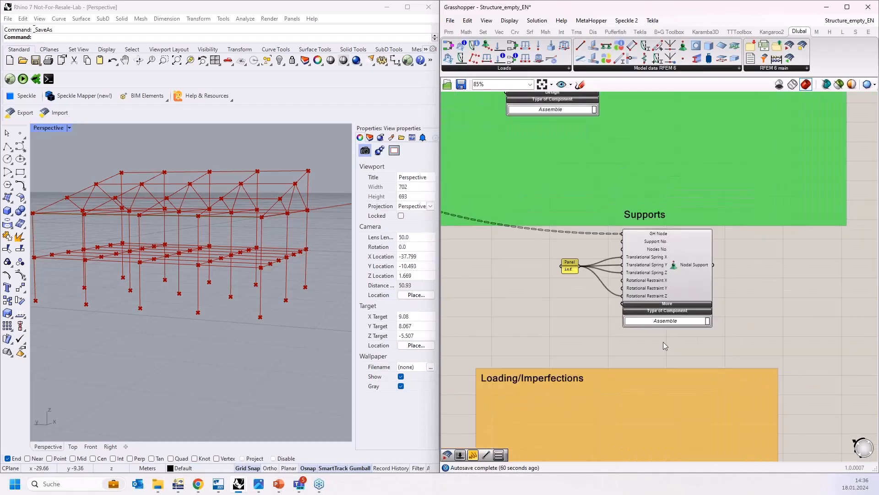
left_click_drag(692, 353, 558, 247)
right_click(740, 238)
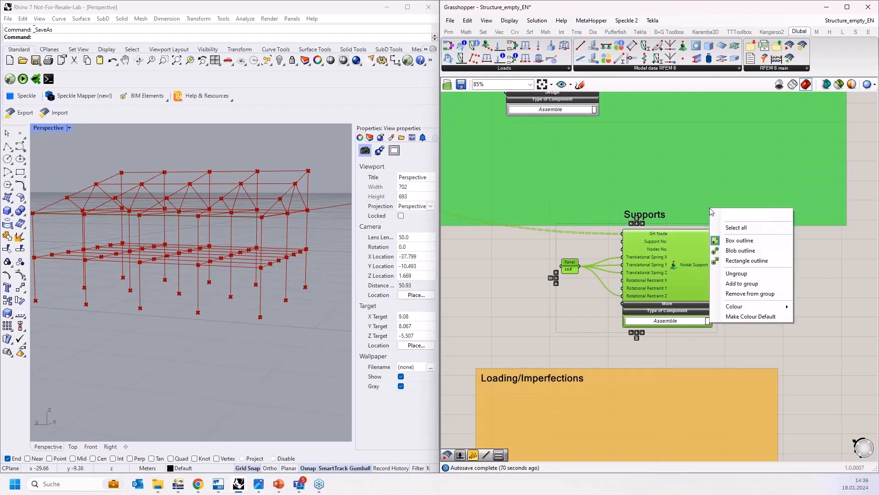
left_click(741, 284)
scroll(758, 345, "down", 4)
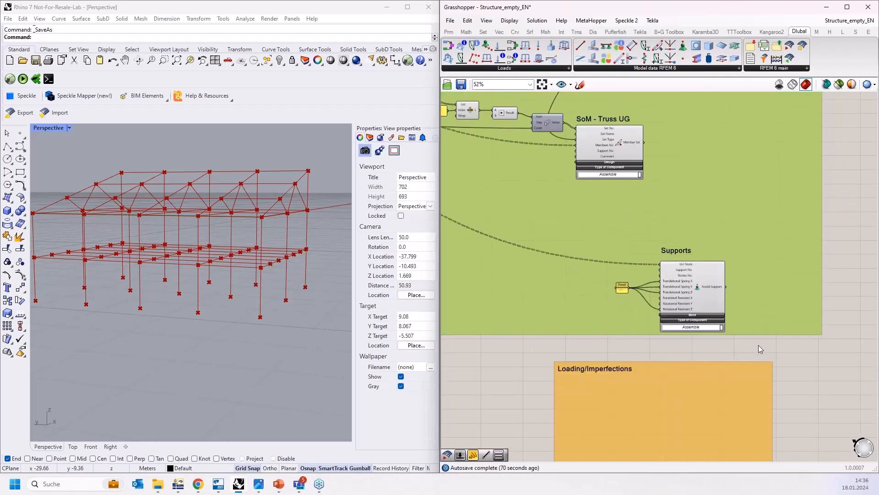
right_click_drag(820, 257, 786, 339)
Step: Move the Loading/Imperfections group slightly upward beneath the structure group
scroll(766, 335, "down", 2)
right_click_drag(776, 387, 728, 243)
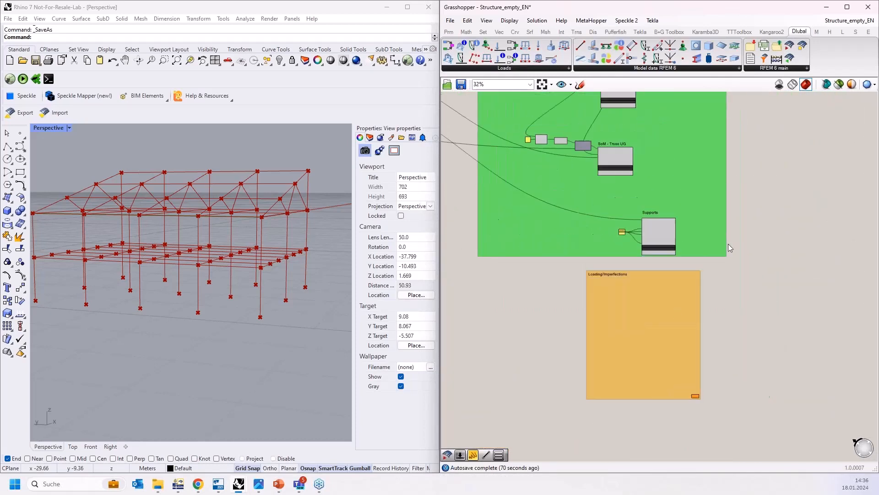
scroll(636, 350, "up", 4)
scroll(550, 343, "up", 2)
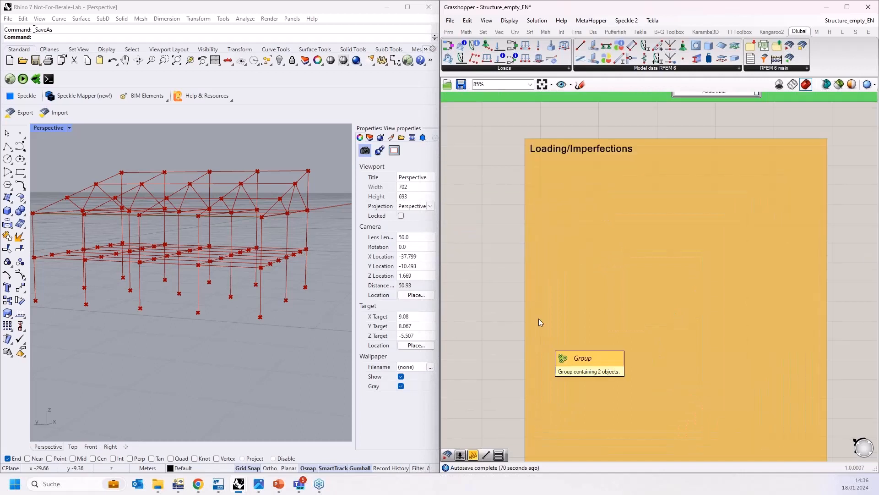
right_click_drag(492, 283, 495, 264)
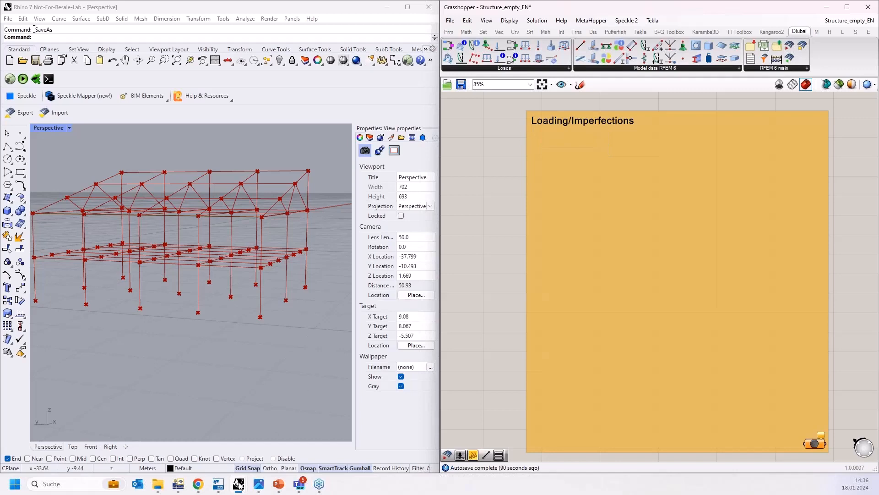
Step: Switch to RFEM and expand the Imperfections, Load Cases & Combinations and Loads entries in the navigator to examine them
left_click(198, 464)
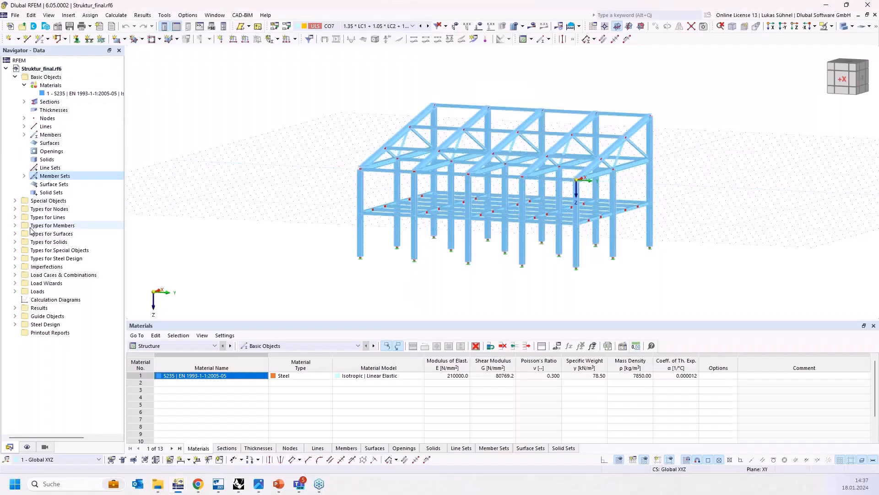
left_click(15, 266)
left_click(15, 291)
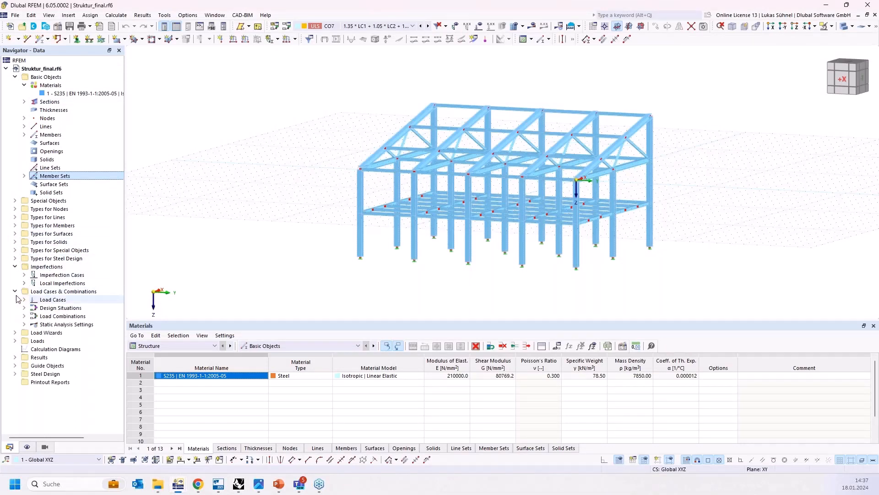
left_click(64, 284)
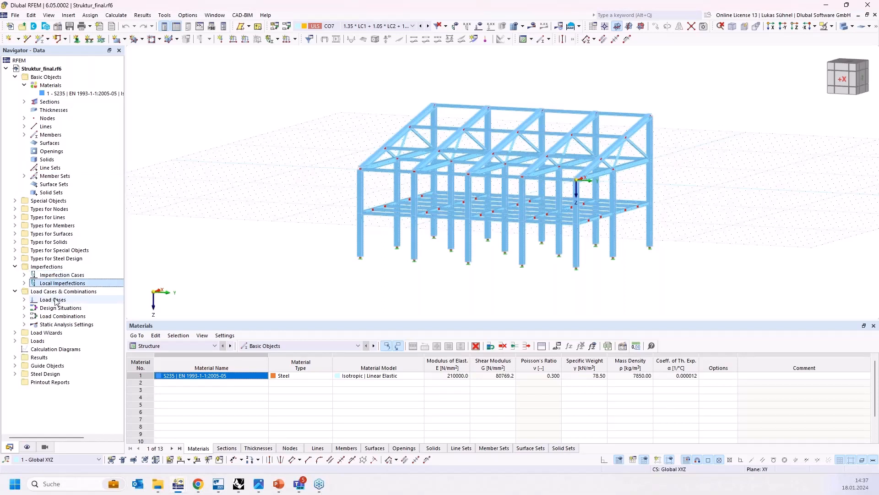
left_click(50, 300)
left_click(16, 341)
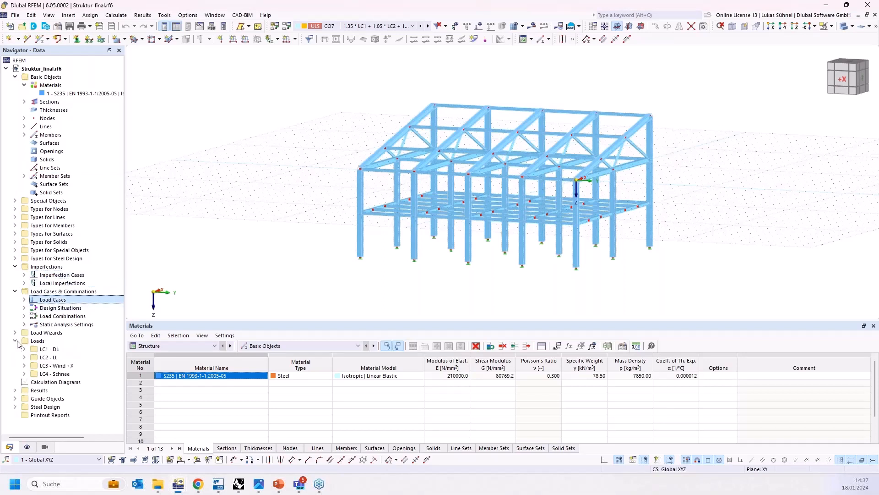
left_click(25, 349)
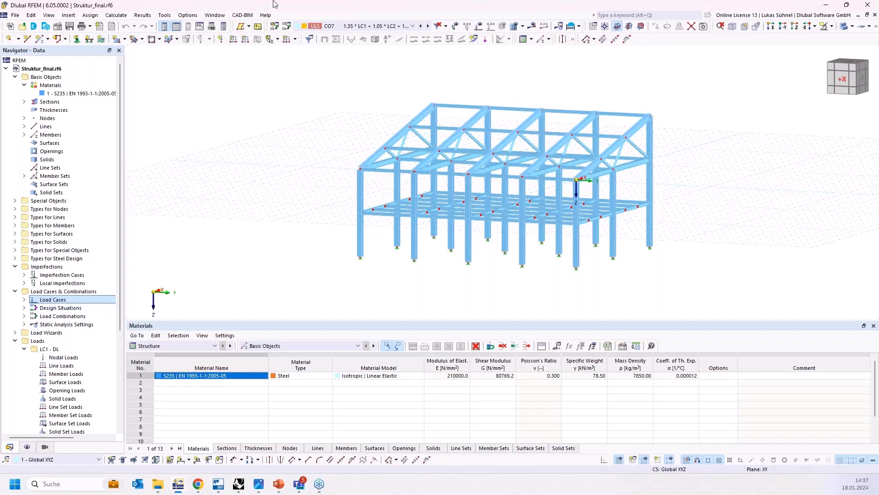
Step: Return to Grasshopper and place the RFEM export component to the right of the structure group
left_click_drag(274, 4, 877, 121)
left_click(263, 328)
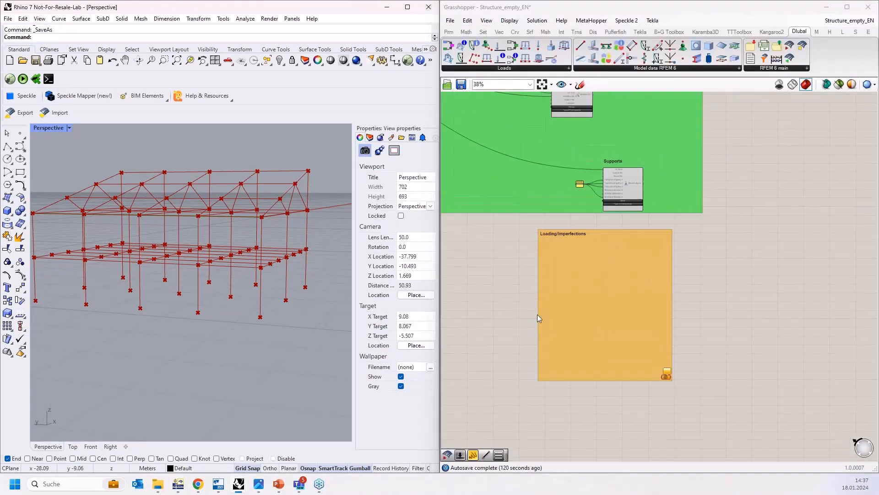
right_click_drag(768, 120, 707, 221)
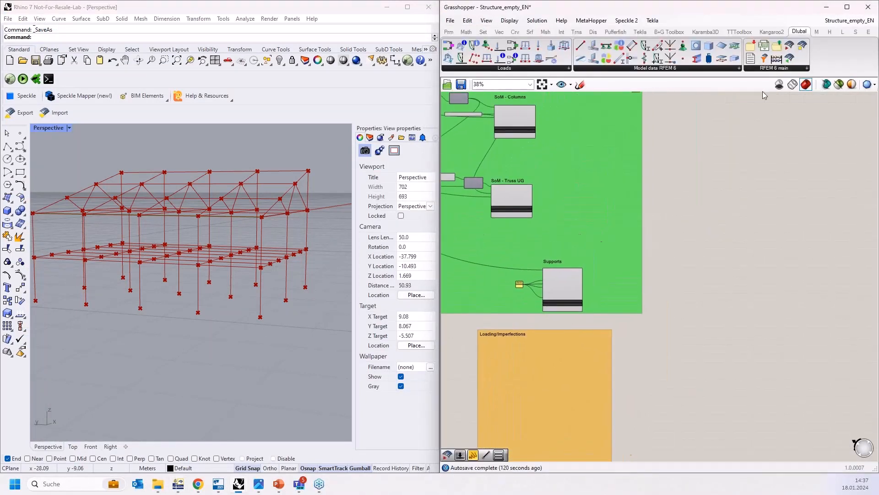
left_click_drag(789, 46, 740, 238)
scroll(741, 237, "up", 5)
left_click(732, 246)
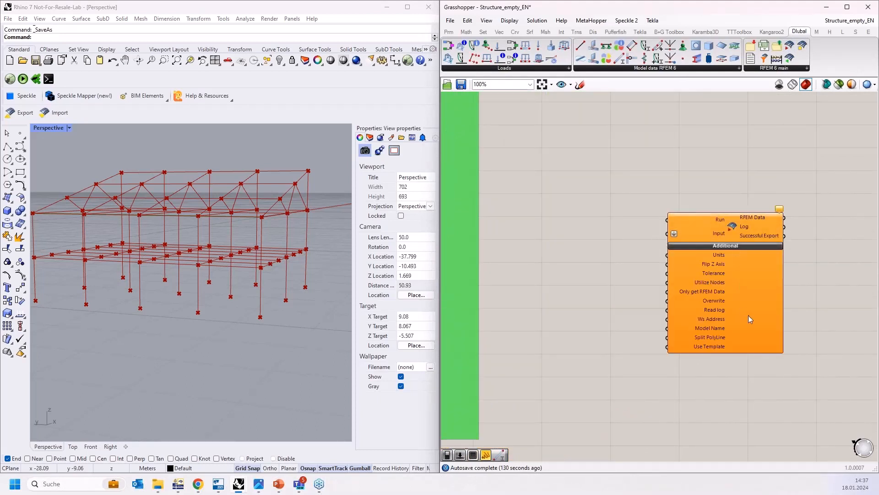
Step: Examine the export component's additional inputs and the Materials & Sections group across the definition
scroll(686, 293, "up", 3)
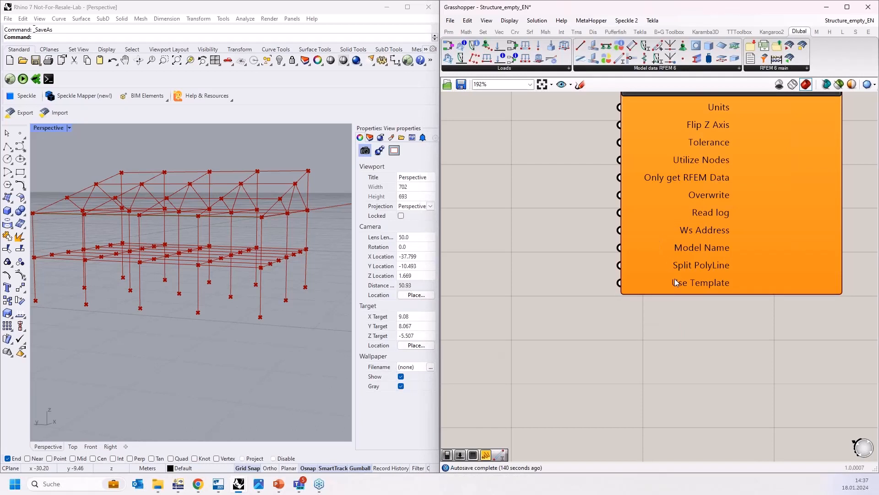
mouse_move(674, 283)
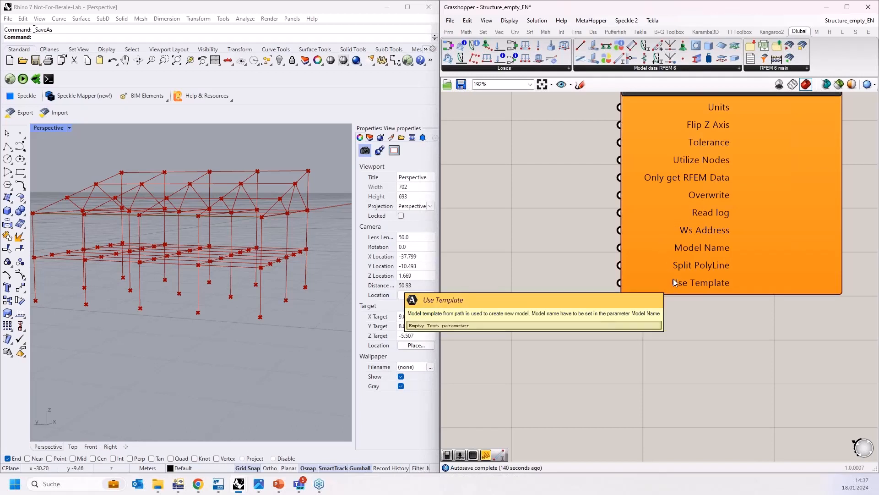
scroll(662, 335, "down", 2)
scroll(679, 390, "down", 12)
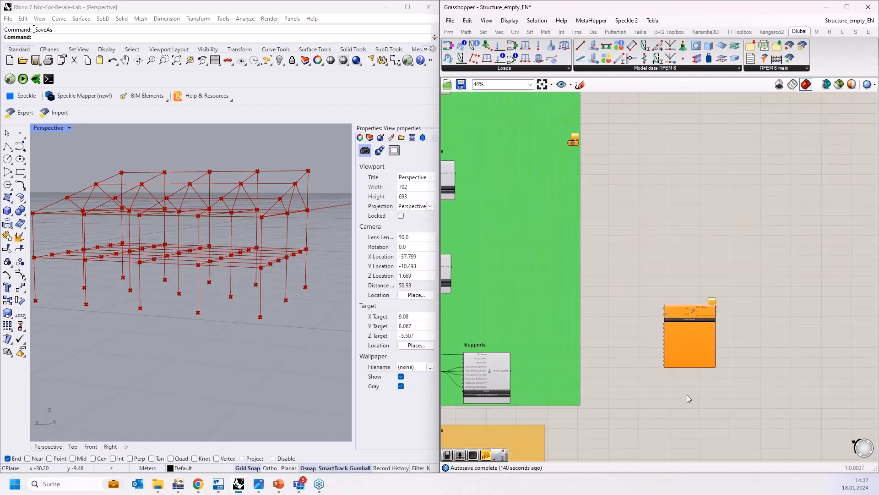
right_click_drag(600, 98, 663, 229)
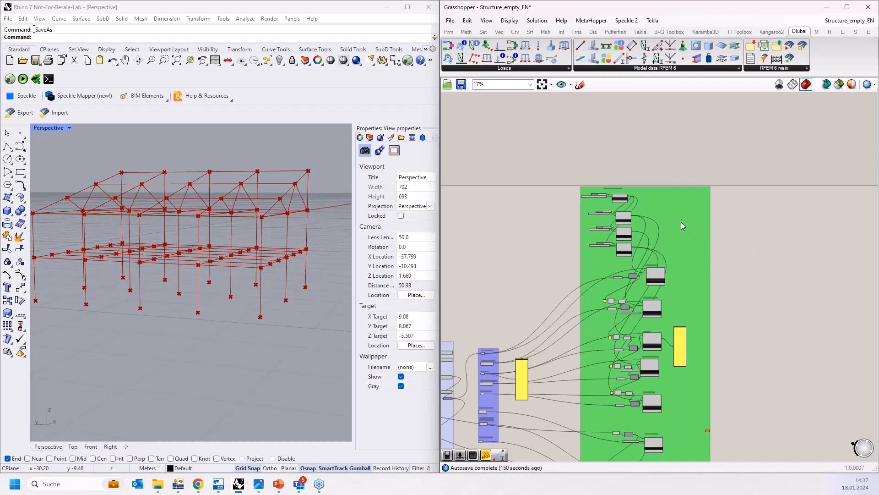
scroll(622, 189, "up", 5)
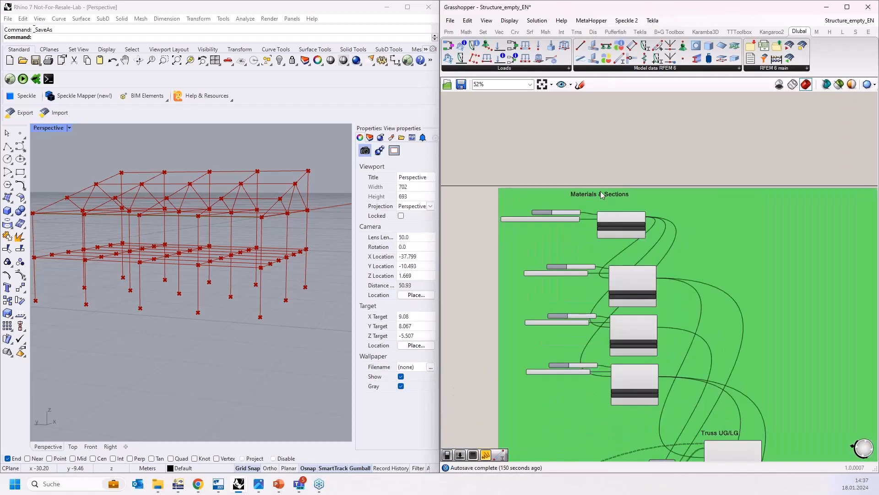
scroll(592, 207, "up", 1)
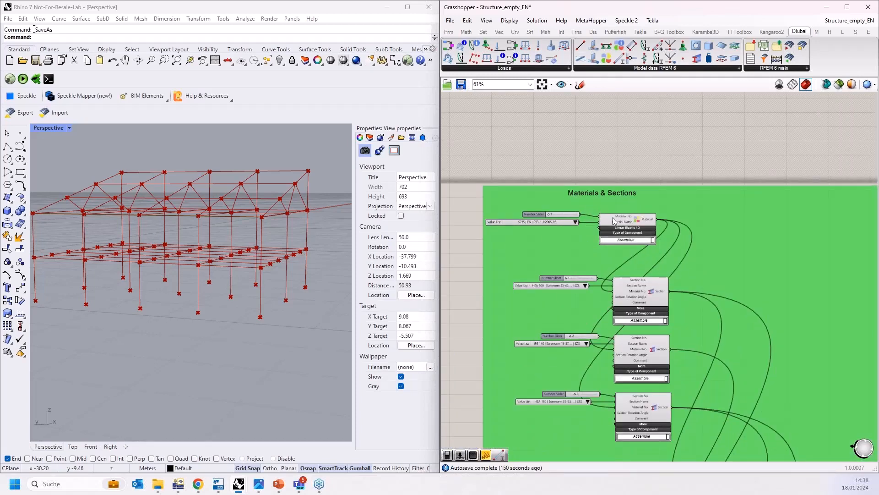
scroll(614, 220, "up", 3)
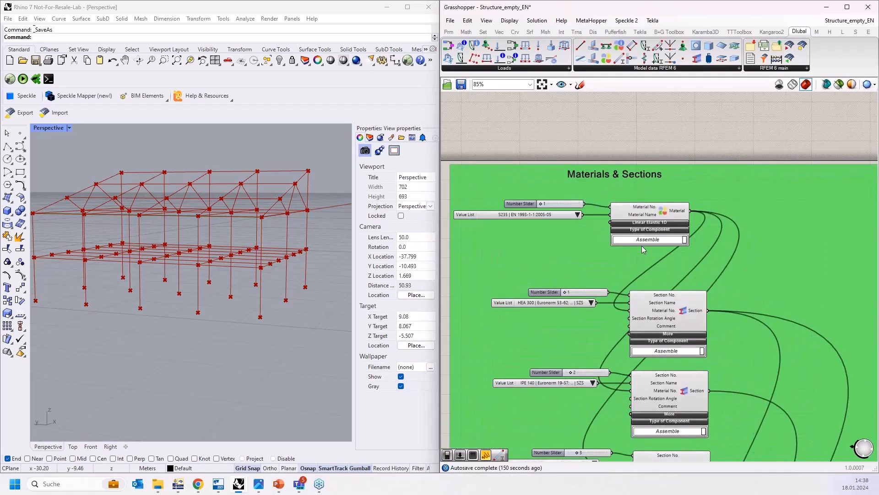
scroll(642, 245, "down", 12)
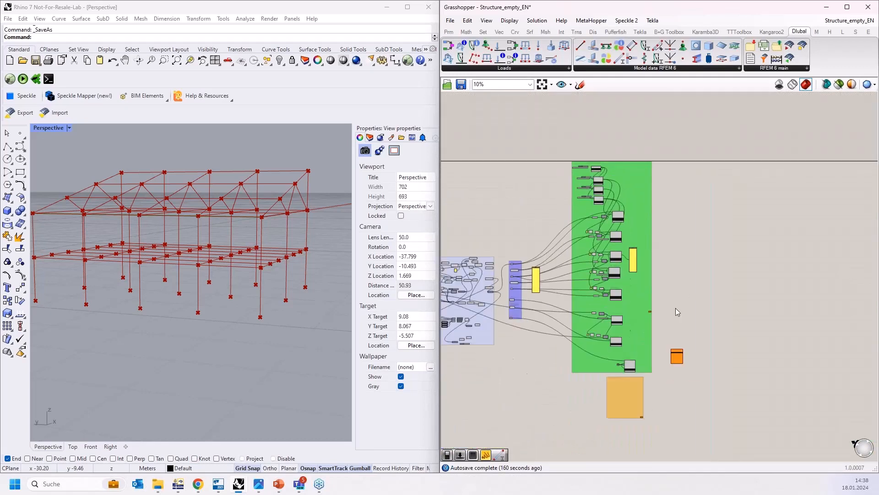
scroll(673, 355, "up", 12)
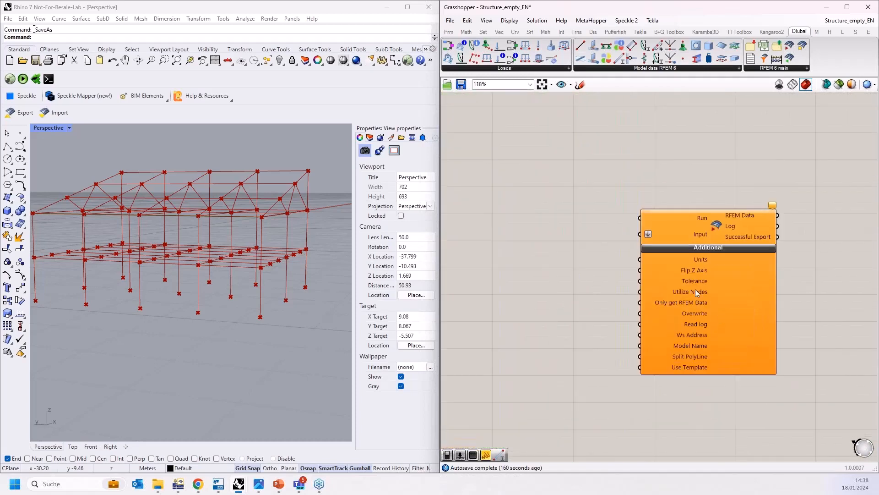
mouse_move(690, 270)
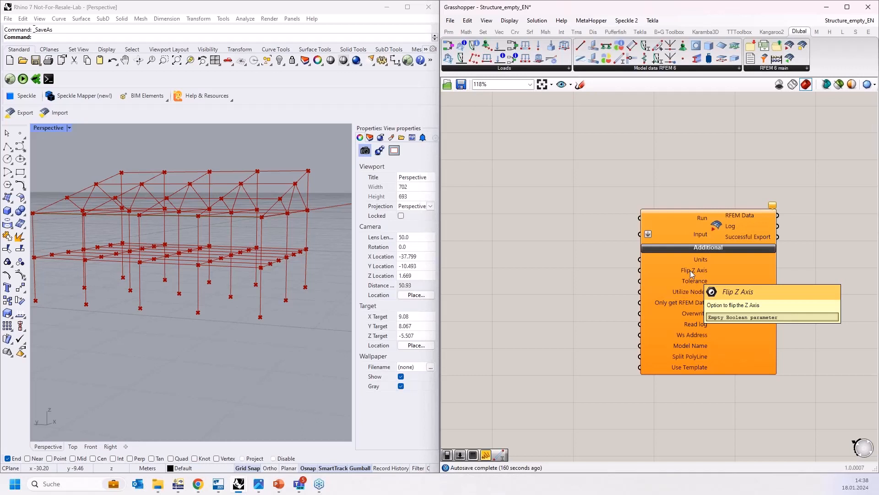
Step: Place a Member Load component inside the Loading/Imperfections group
right_click_drag(594, 310, 686, 265)
scroll(576, 266, "down", 1)
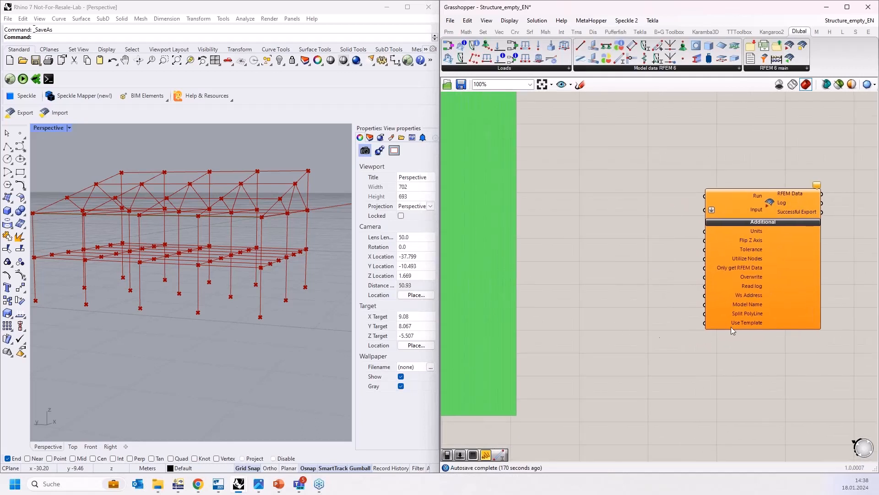
left_click(792, 328)
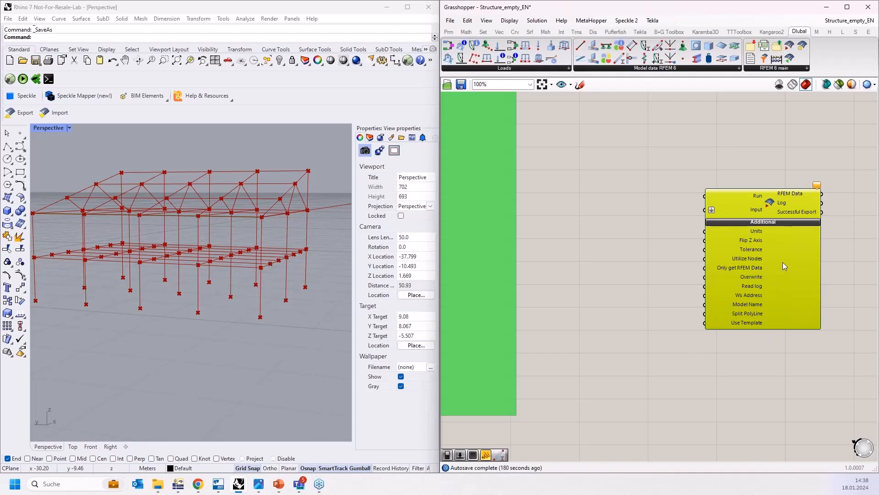
scroll(782, 262, "down", 6)
right_click_drag(703, 344, 714, 265)
scroll(536, 289, "up", 4)
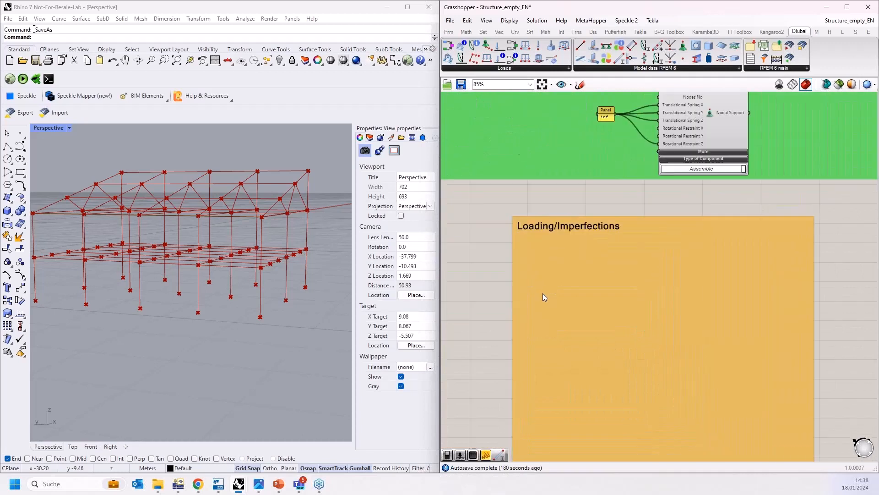
scroll(620, 307, "up", 1)
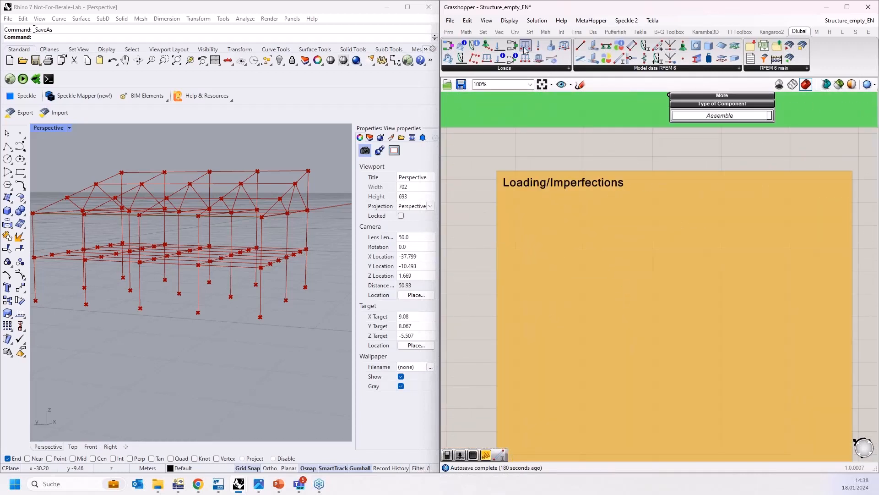
left_click_drag(526, 47, 697, 257)
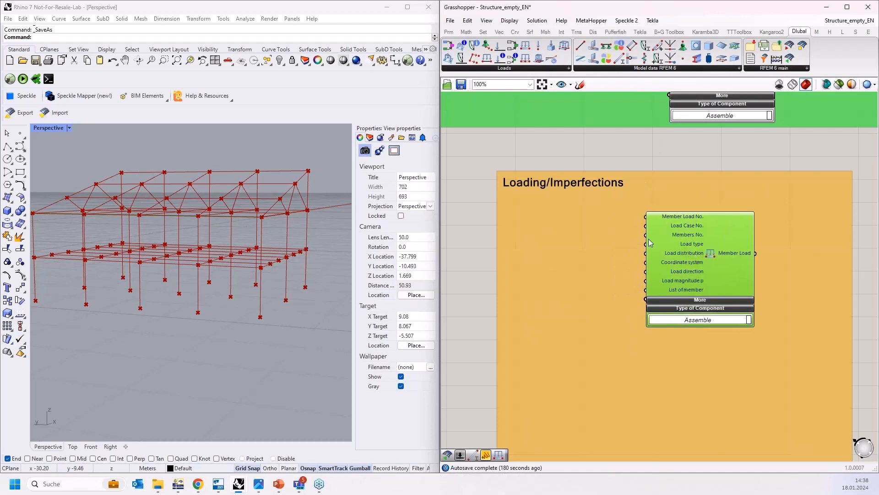
scroll(672, 227, "up", 4)
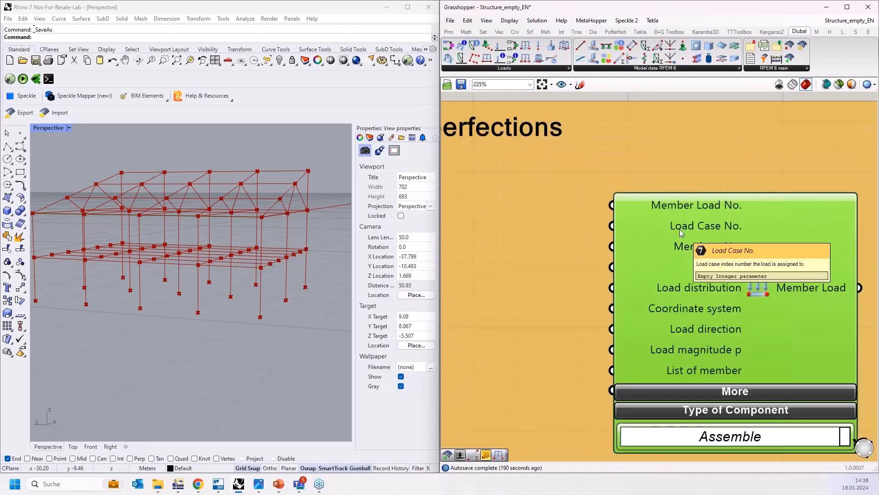
scroll(680, 229, "down", 3)
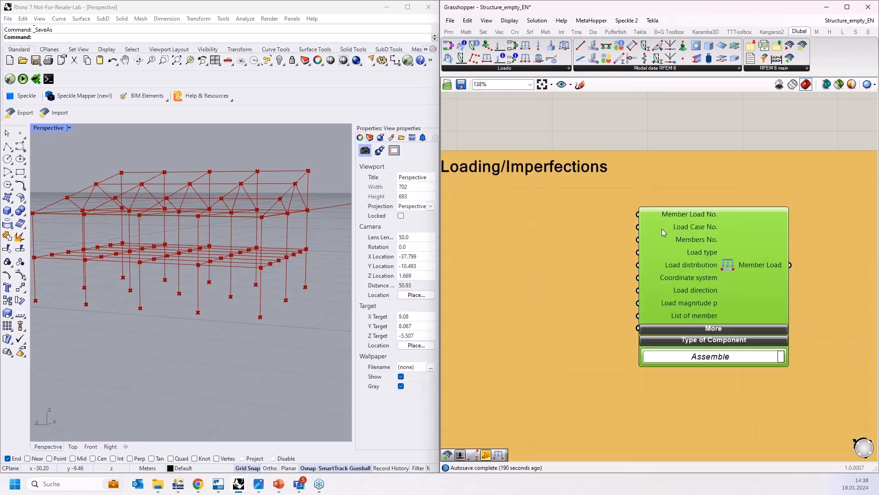
right_click_drag(537, 202, 640, 198)
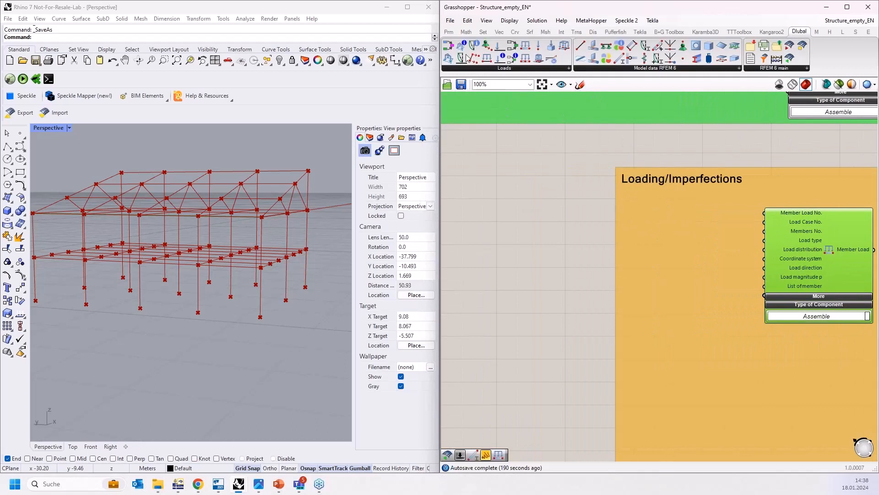
left_click_drag(500, 48, 593, 247)
scroll(550, 257, "up", 3)
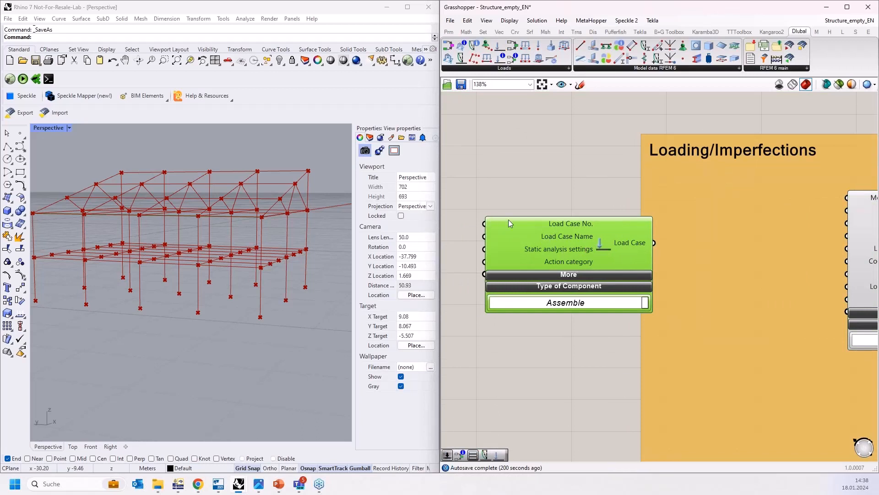
right_click_drag(658, 247, 573, 239)
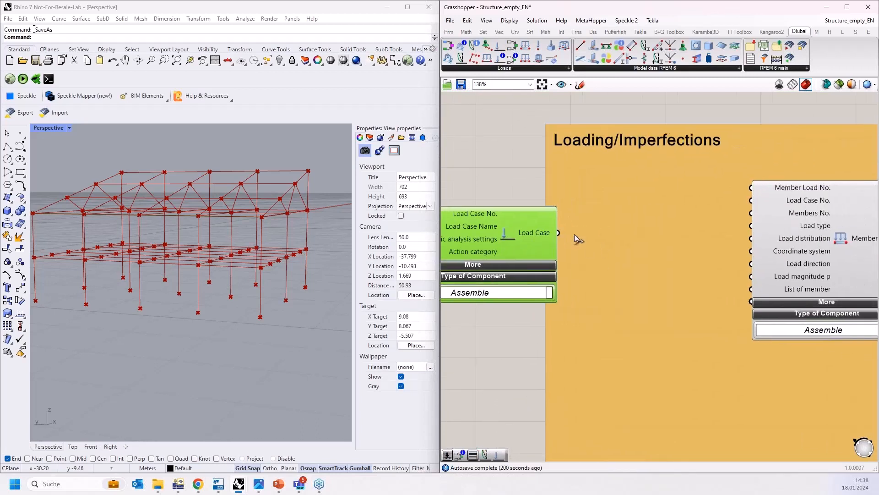
left_click_drag(558, 232, 525, 233)
key("Delete")
scroll(533, 235, "down", 3)
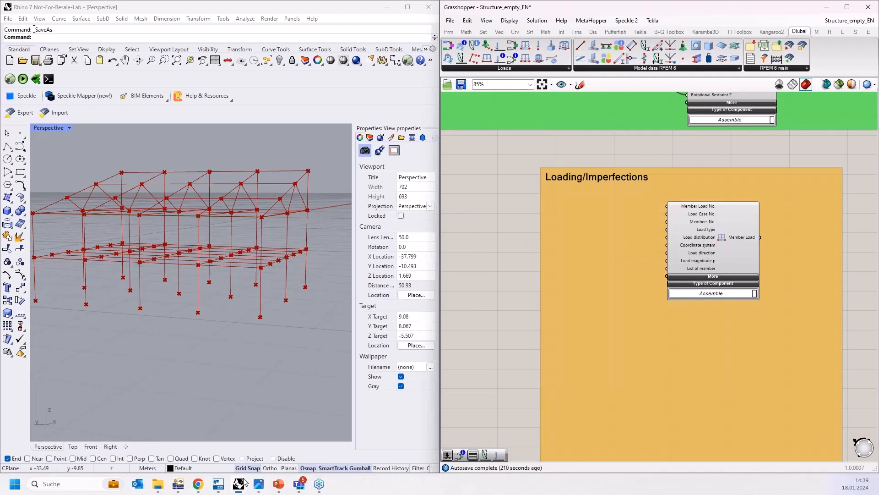
Step: Switch to RFEM and examine the individual load cases listed under Load Cases in the navigator
left_click(179, 483)
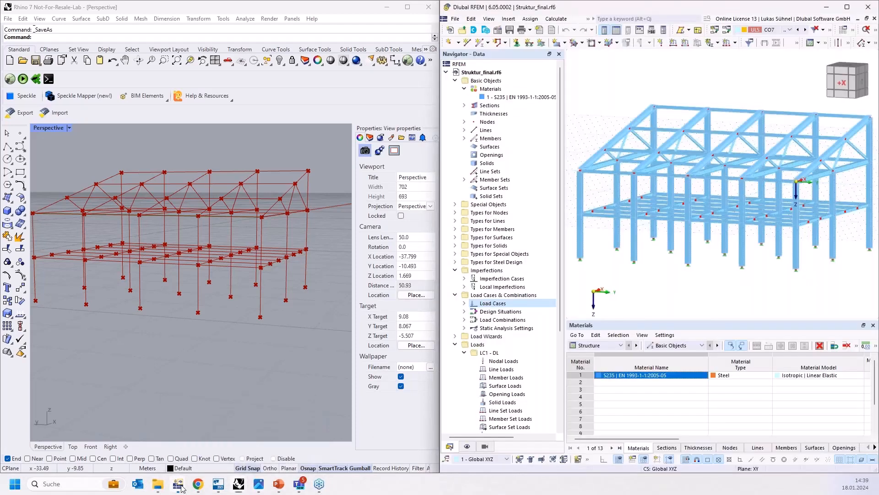
left_click(465, 303)
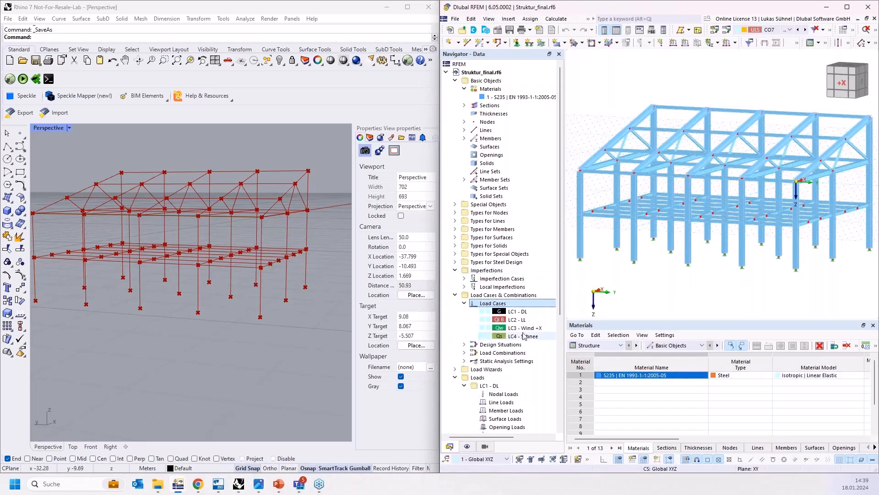
left_click(524, 318)
left_click(519, 311)
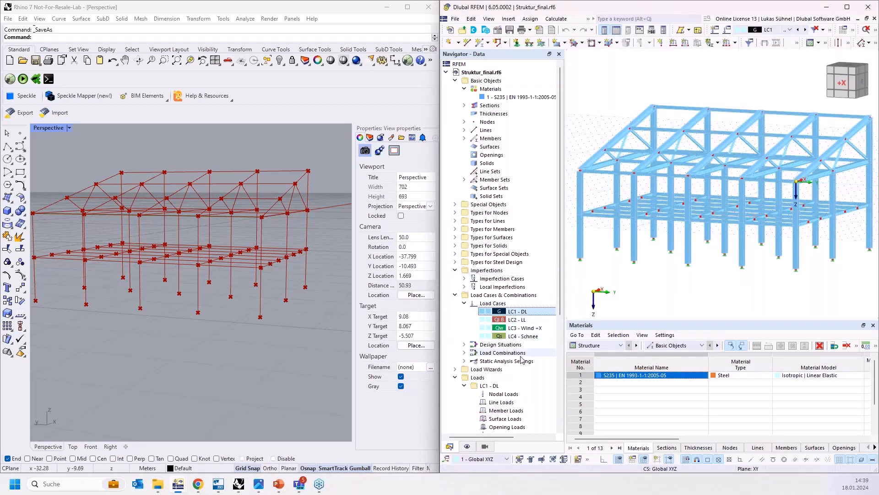
left_click(513, 319)
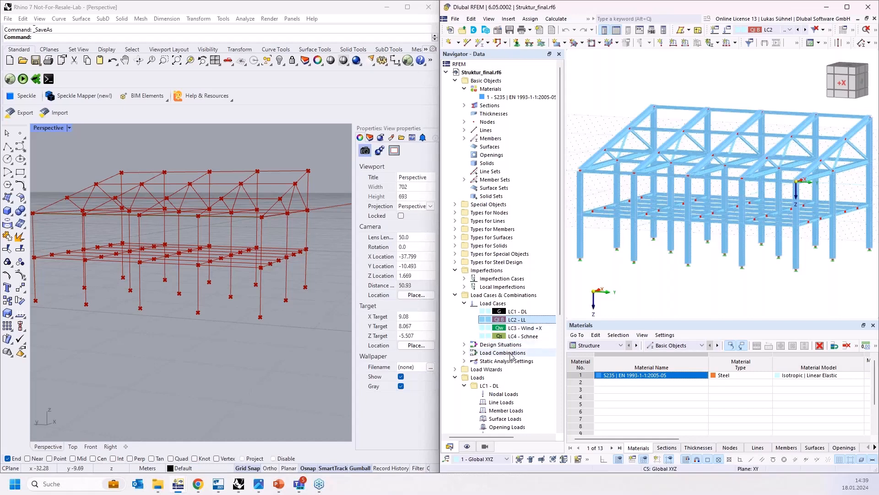
left_click(515, 327)
left_click(513, 337)
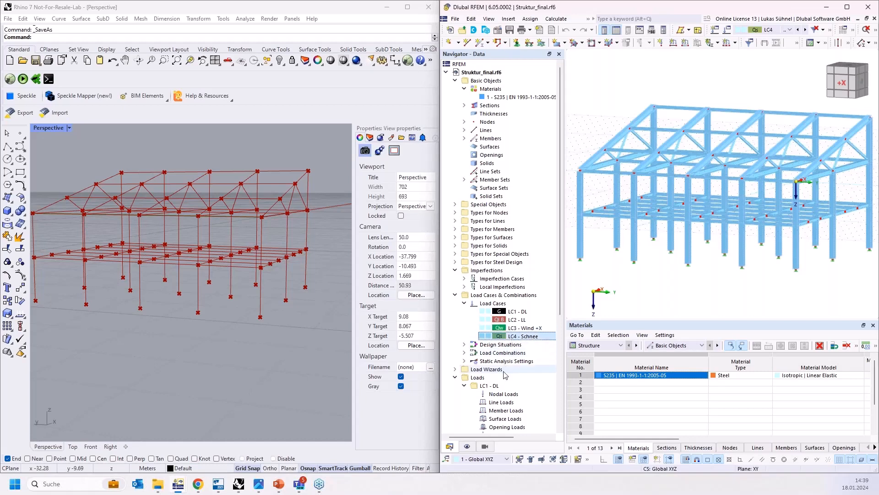
left_click(828, 8)
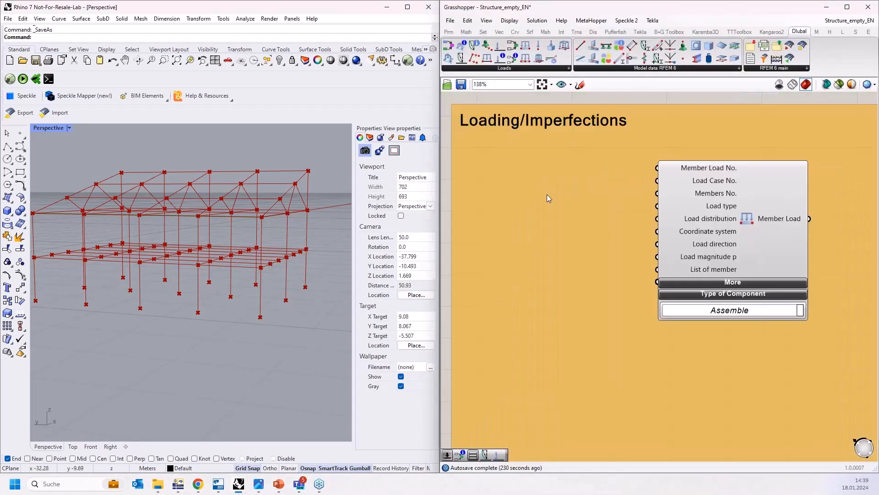
double_click(548, 195)
type("1")
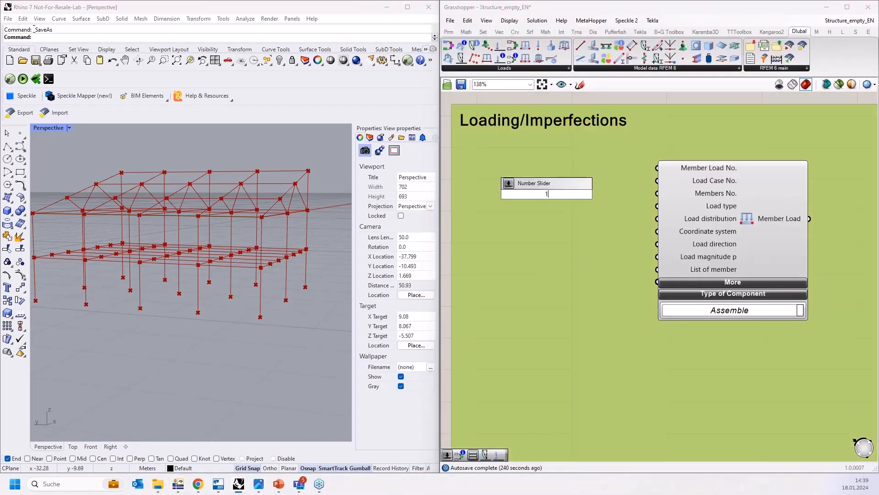
key("Return")
left_click_drag(613, 194, 658, 181)
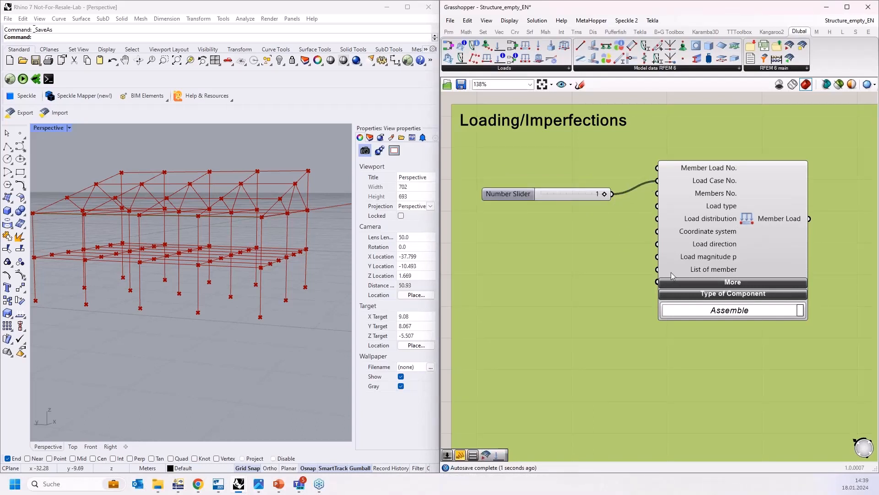
left_click(744, 229)
left_click_drag(591, 189, 593, 181)
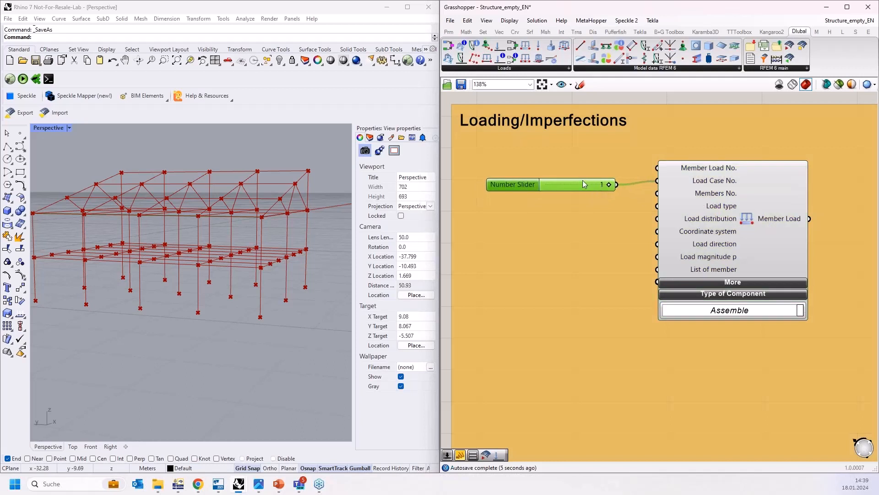
key("Delete")
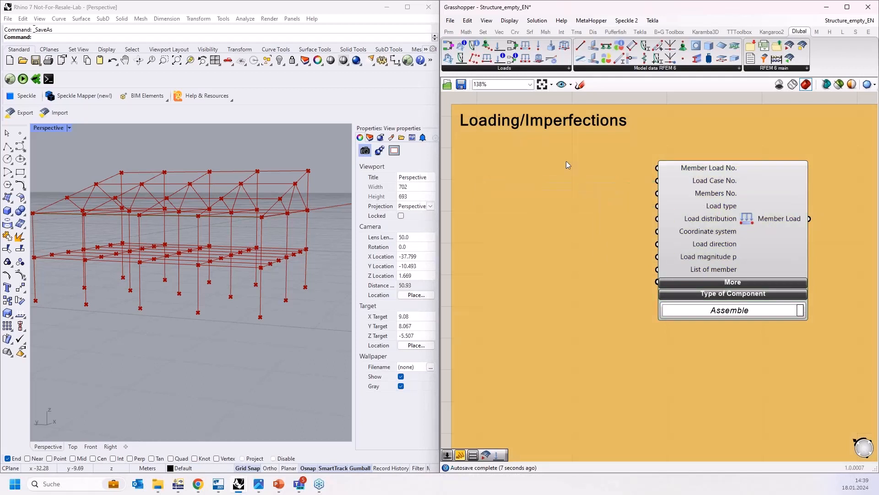
Step: Add a number slider set to 2 and connect it to the Member Load's Load Case No. input
double_click(566, 161)
type("2")
key("Return")
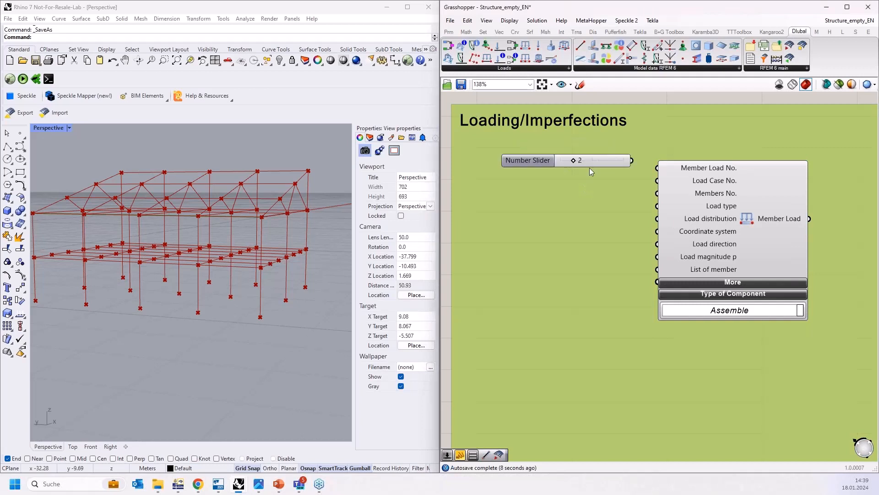
left_click_drag(632, 160, 651, 185)
left_click_drag(614, 163, 620, 183)
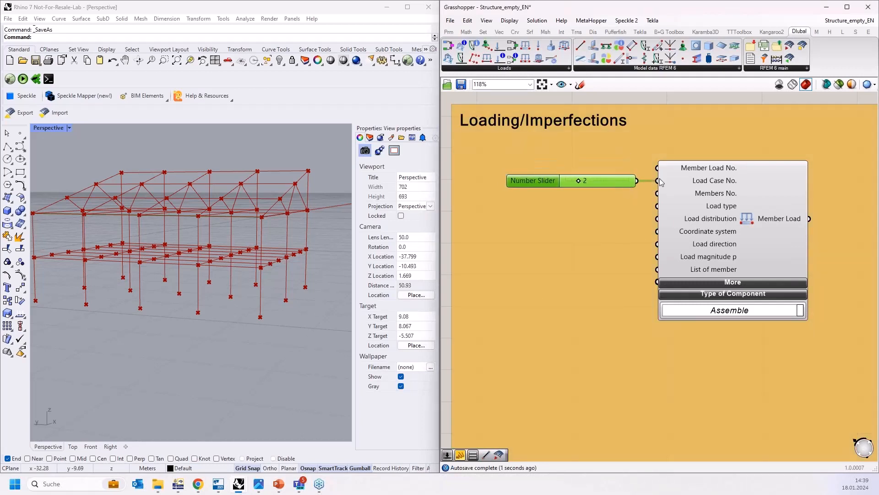
Step: Connect the Stage beams member output to the Member Load's Members No. input and reposition the component in the Loading group
scroll(660, 183, "down", 1)
left_click(706, 196)
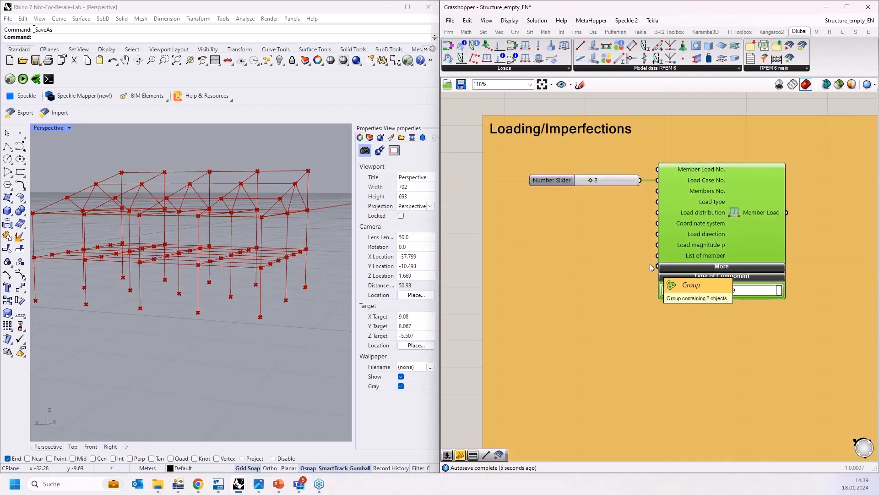
scroll(636, 375, "down", 6)
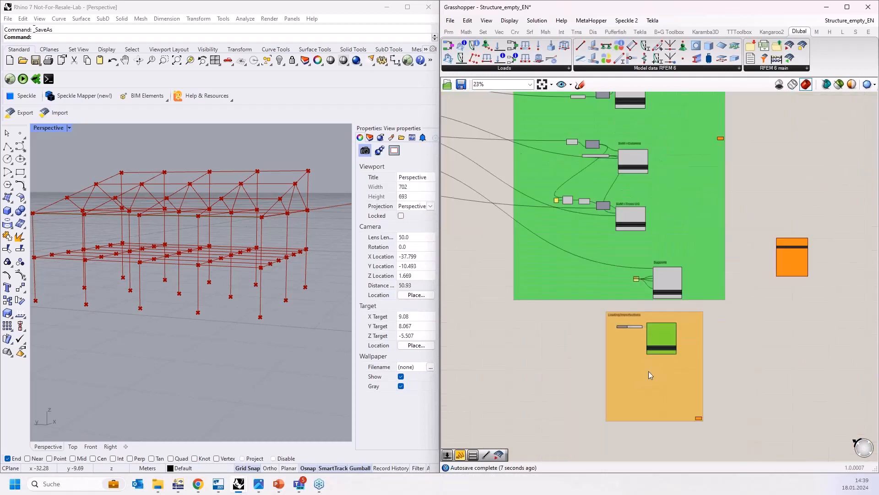
left_click_drag(660, 338, 705, 159)
scroll(705, 158, "up", 3)
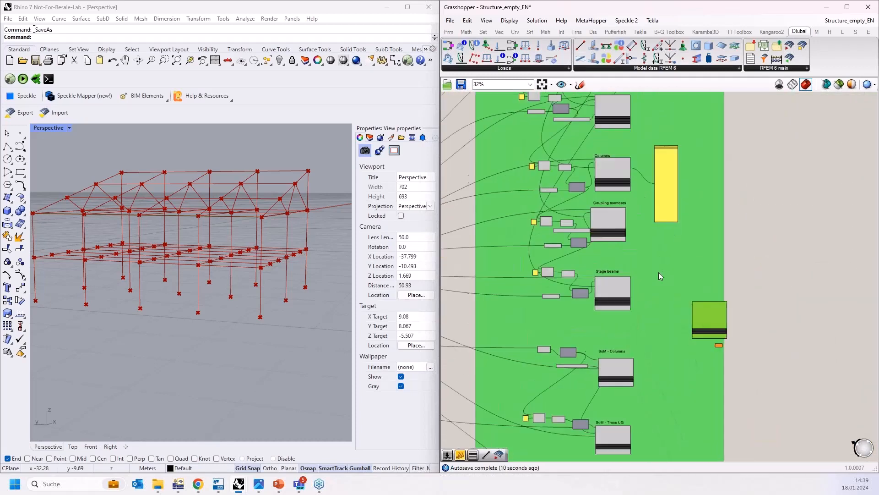
left_click_drag(751, 338, 685, 283)
scroll(628, 291, "up", 4)
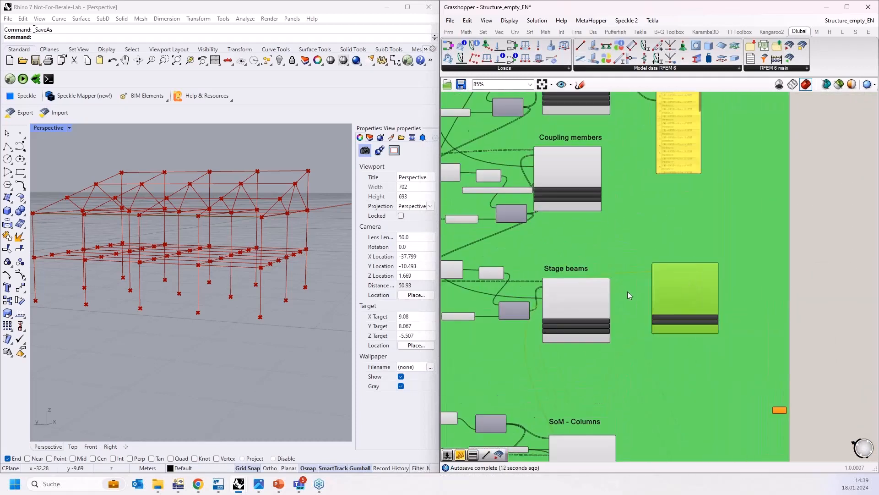
left_click_drag(597, 305, 676, 265)
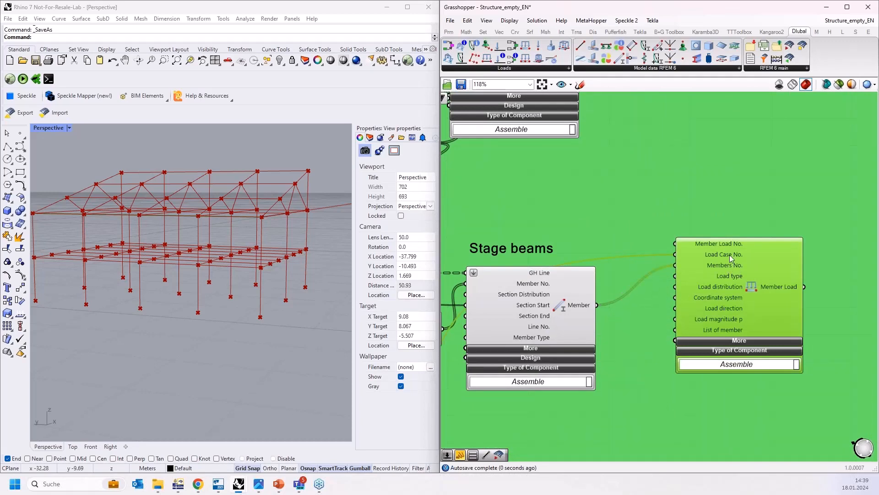
scroll(730, 255, "down", 8)
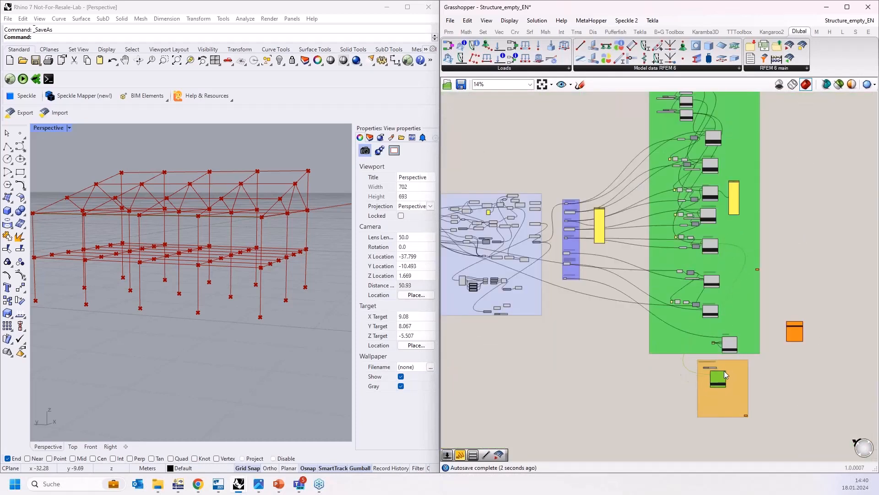
scroll(721, 372, "up", 8)
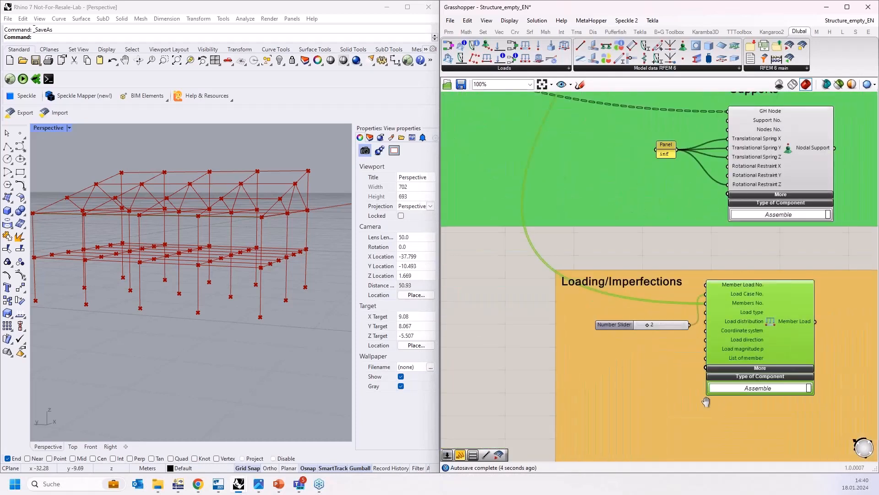
right_click_drag(706, 402, 654, 331)
left_click_drag(713, 247, 721, 280)
left_click(522, 294)
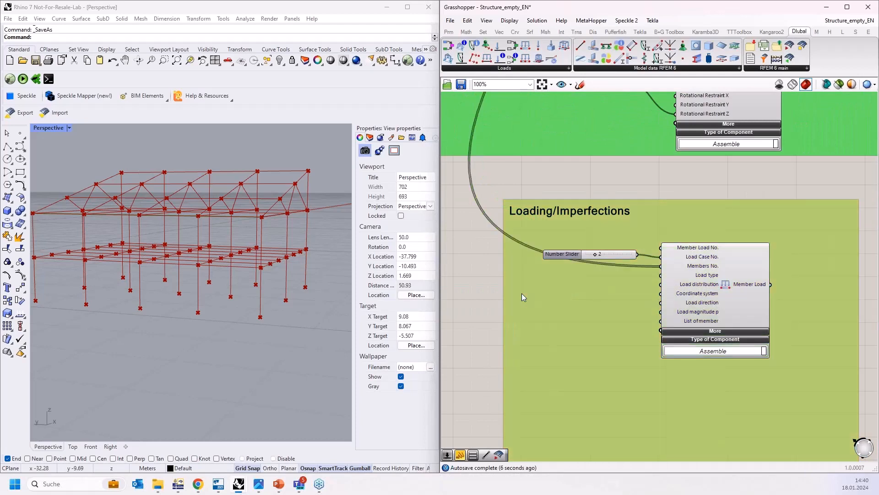
Step: Add a Value List component and duplicate it twice inside the Loading/Imperfections group
double_click(521, 293)
type("va")
key("Return")
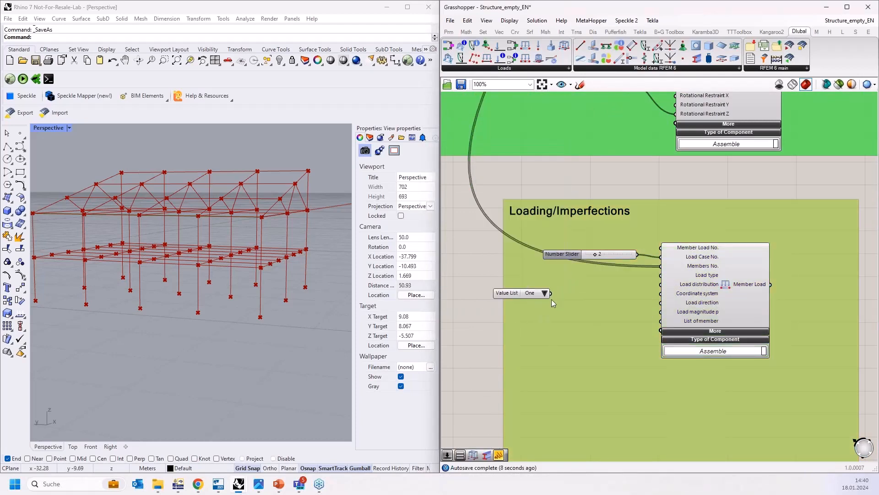
key("ctrl+c")
key("ctrl+v")
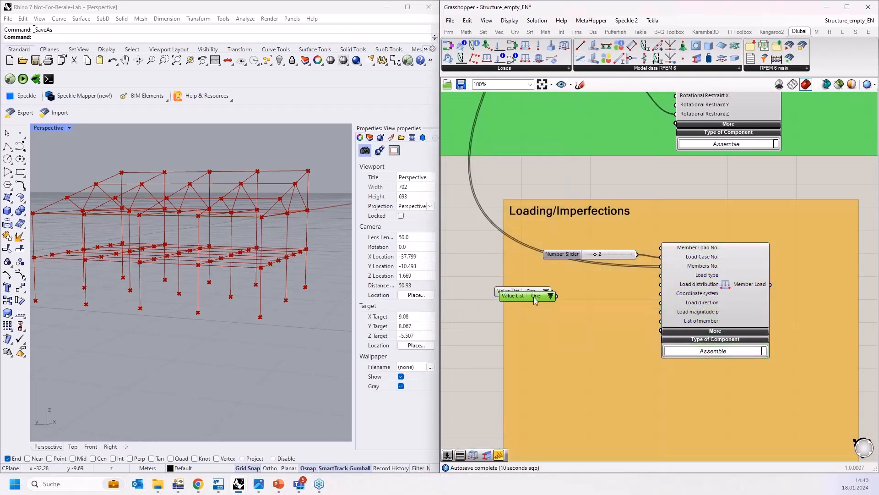
key("ctrl+v")
left_click_drag(534, 295, 550, 324)
scroll(578, 300, "up", 3)
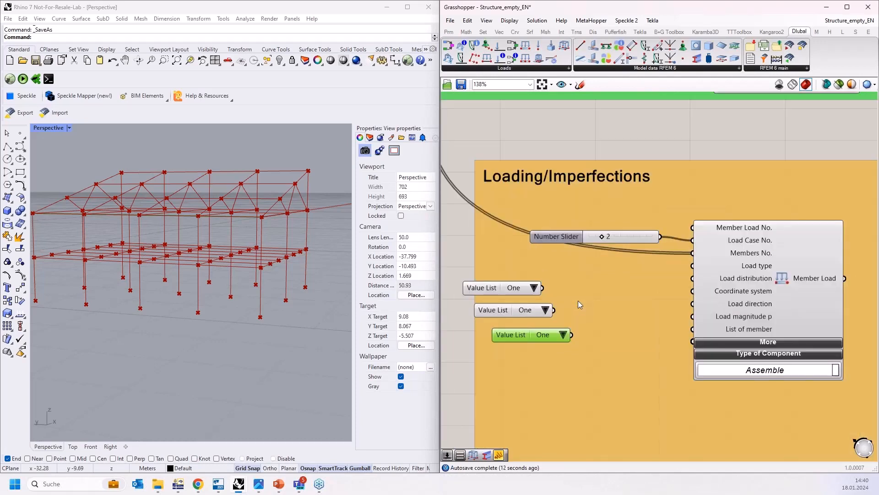
Step: Connect the first value list to Load type and set it to LOAD_TYPE_FORCE
left_click_drag(520, 289, 713, 260)
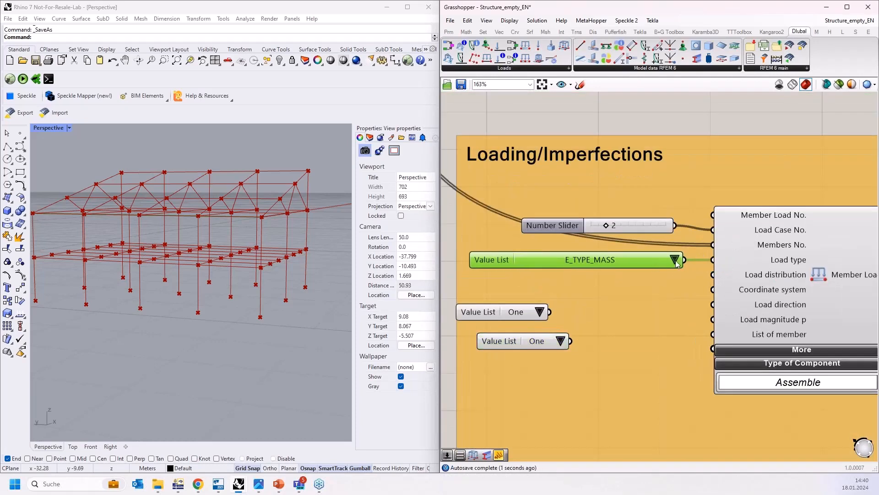
left_click(675, 261)
left_click(709, 317)
Step: Connect the second value list to Load distribution and set it to LOAD_DISTRIBUTION_UNIFORM
left_click_drag(550, 312, 713, 275)
left_click_drag(611, 308, 600, 278)
left_click(688, 282)
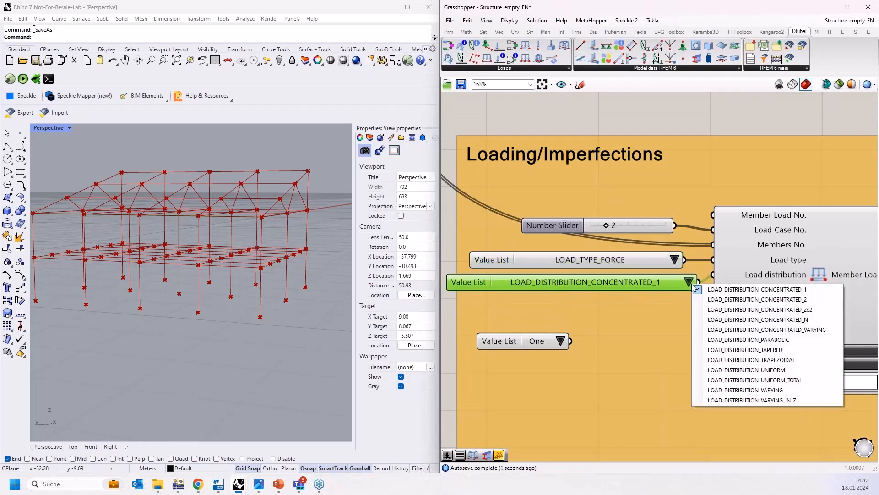
left_click(745, 370)
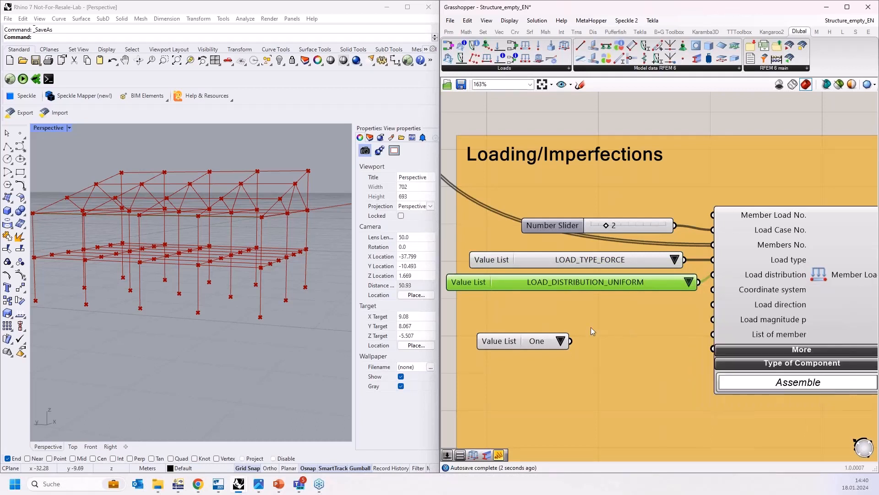
Step: Create a panel containing "Local" and connect it to the Member Load's Coordinate system input
double_click(541, 321)
type("w\"Local")
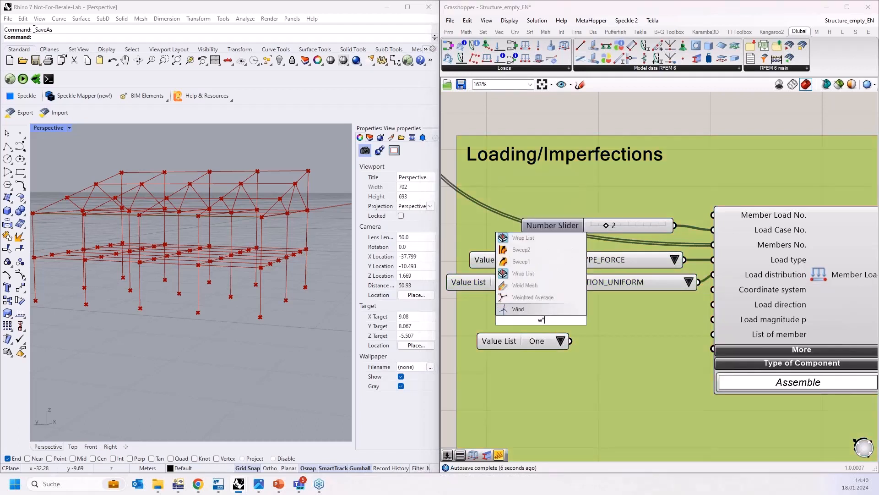
key("BackSpace")
key("BackSpace")
key("BackSpace")
key("BackSpace")
key("BackSpace")
key("BackSpace")
key("BackSpace")
type("\"Local")
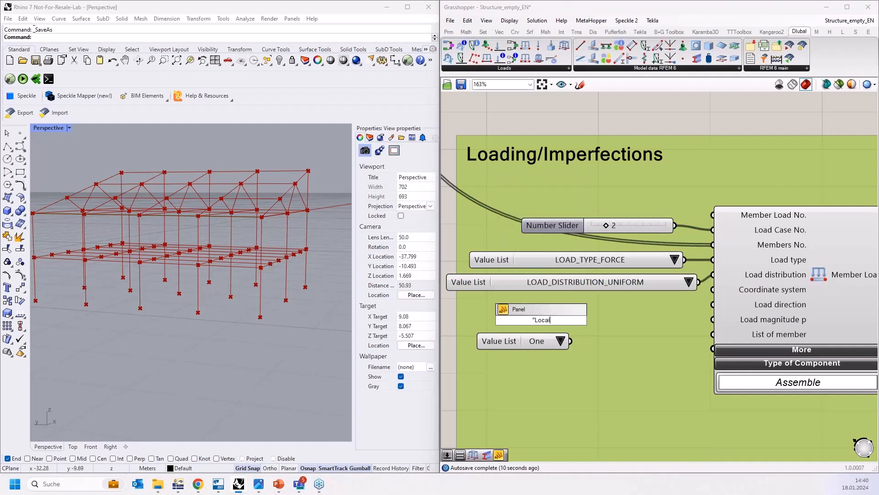
key("Return")
left_click_drag(546, 321, 714, 289)
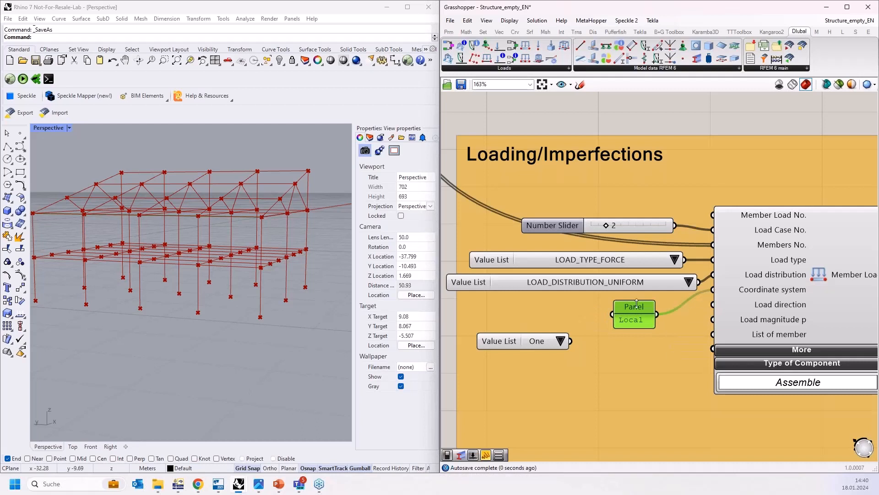
left_click_drag(646, 320, 645, 315)
mouse_move(780, 292)
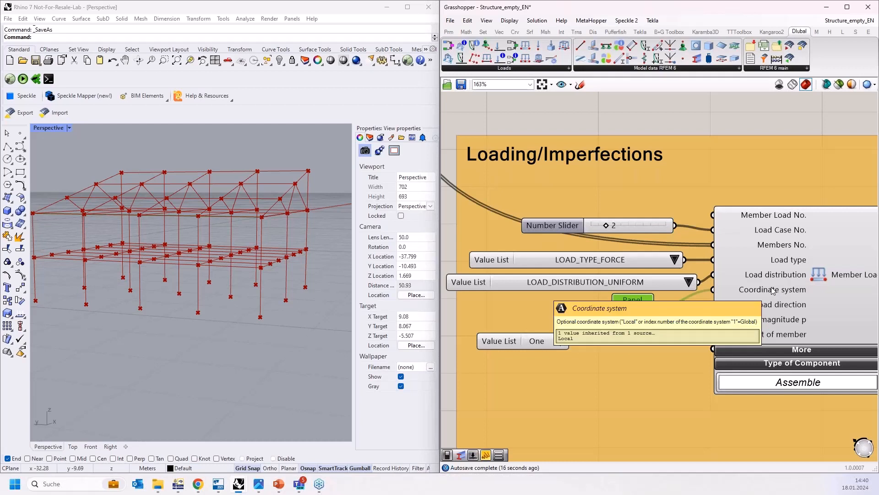
Step: Connect the third value list to the Member Load's Load direction and set it to LOAD_DIRECTION_LOCAL_Z
right_click_drag(655, 358, 635, 325)
left_click_drag(537, 308, 594, 316)
left_click(603, 318)
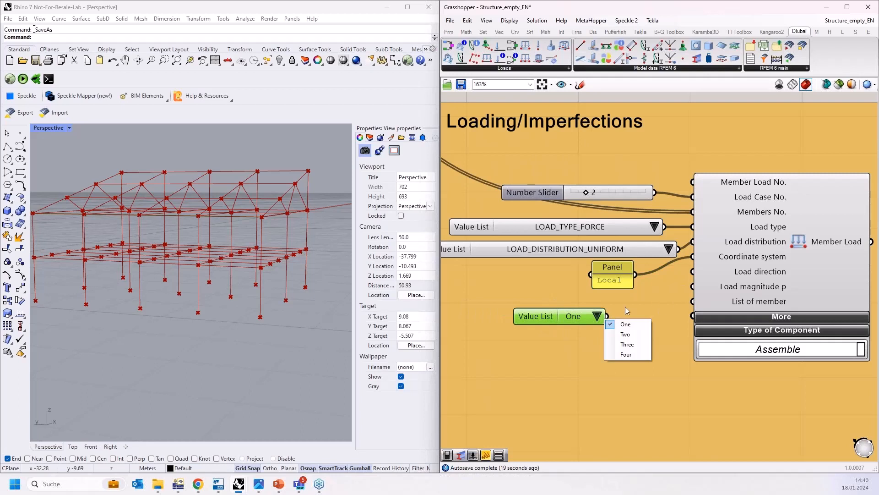
left_click_drag(607, 316, 693, 272)
left_click_drag(660, 317, 600, 298)
left_click(694, 304)
left_click(735, 392)
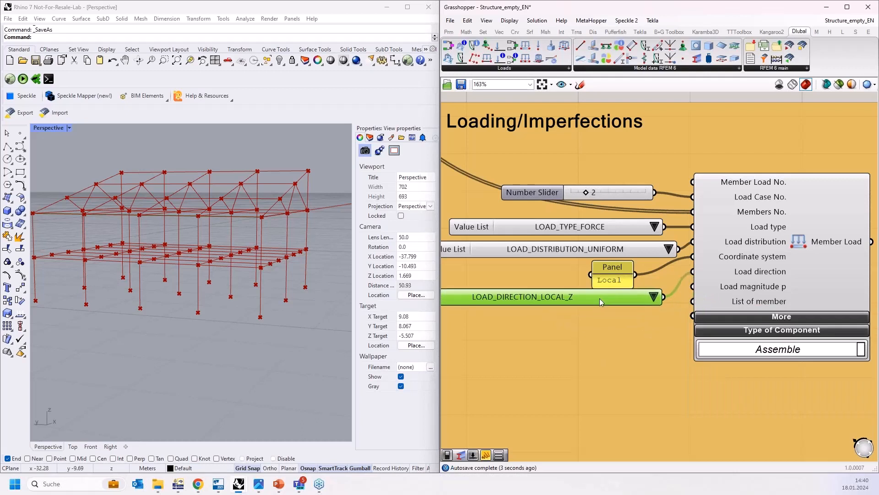
Step: Add a Number Slider set to 5000 and connect it to the Member Load's Load magnitude input
double_click(545, 339)
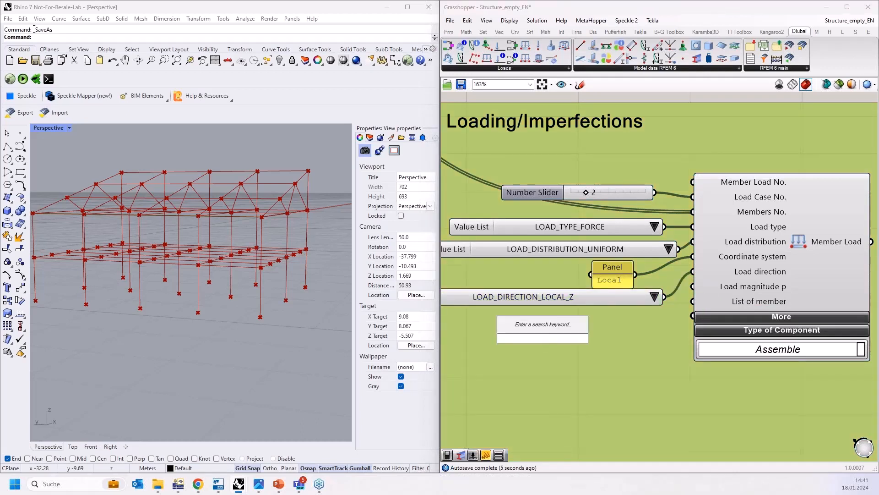
type("5000")
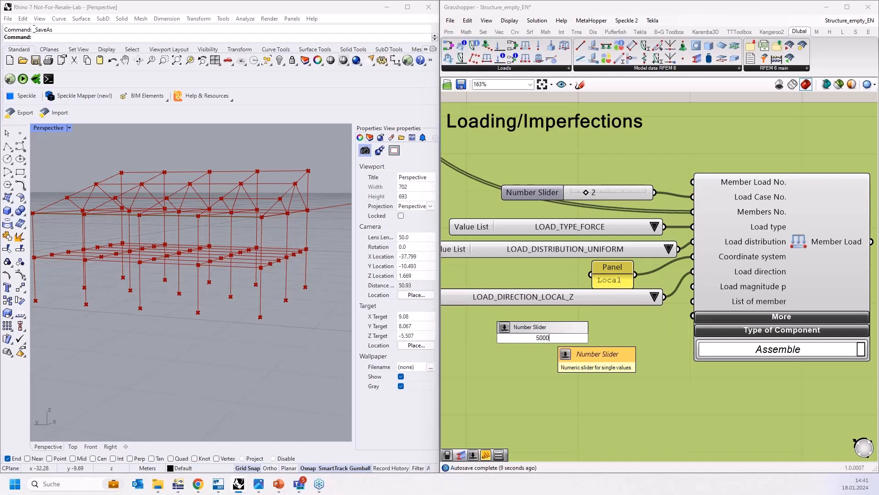
key("Return")
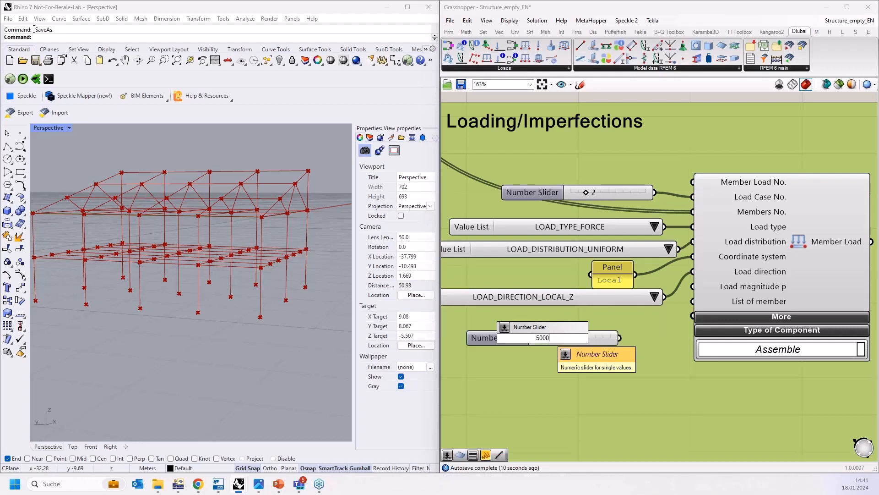
left_click_drag(608, 331, 610, 329)
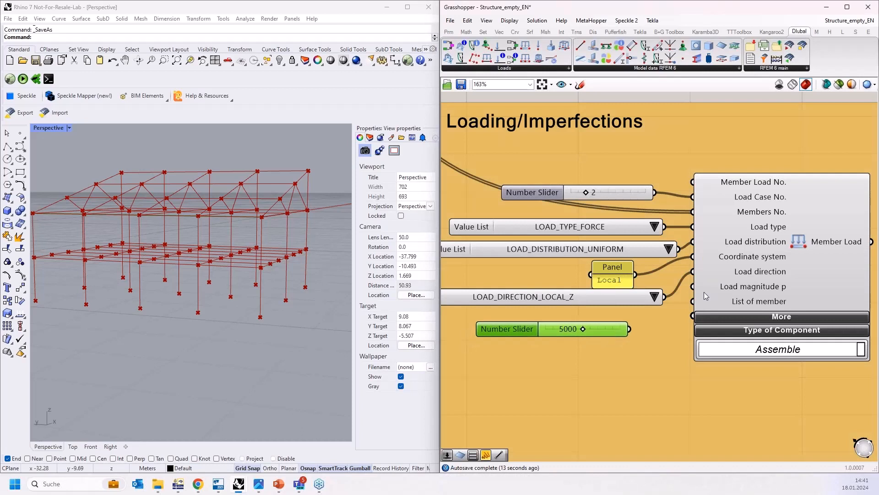
mouse_move(735, 285)
left_click_drag(629, 329, 664, 310)
left_click_drag(569, 331, 601, 321)
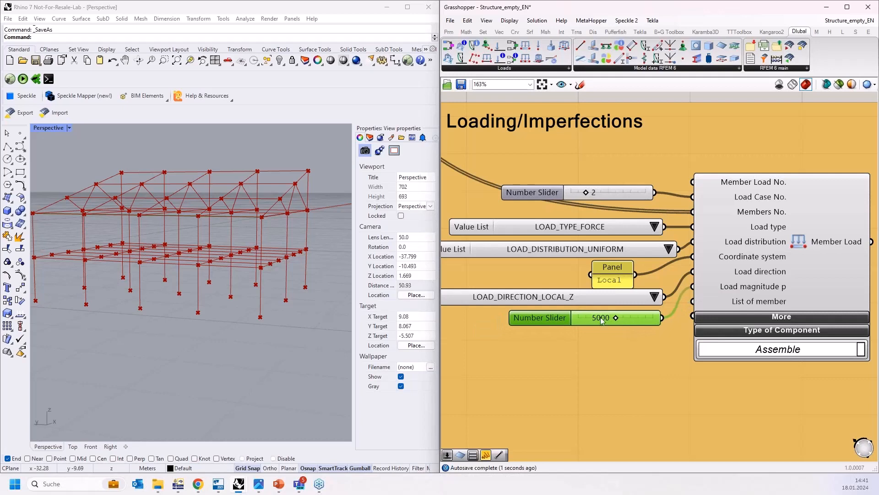
Step: Duplicate all the Member Load input components and place the copies below in the Loading/Imperfections group
scroll(575, 300, "down", 2)
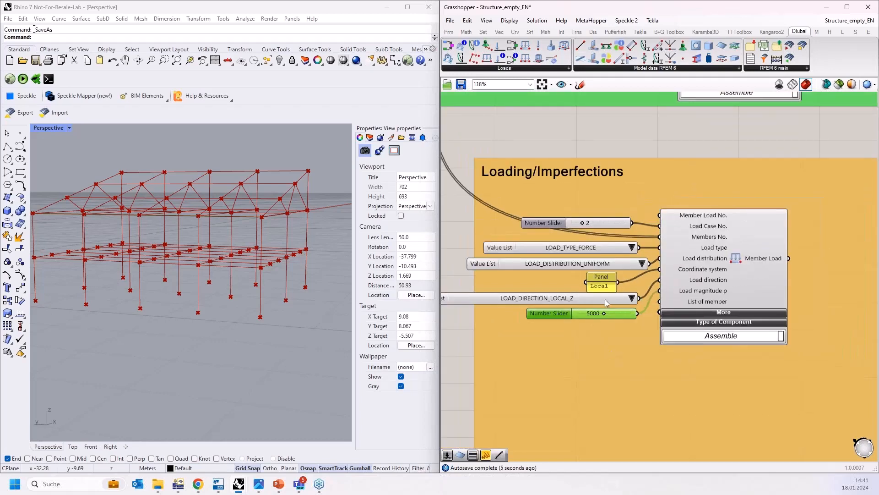
scroll(638, 225, "down", 3)
scroll(696, 245, "up", 3)
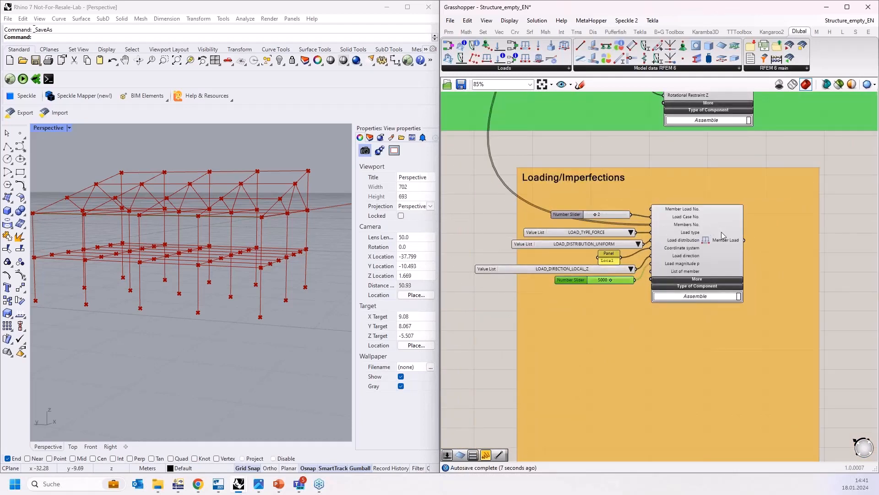
scroll(706, 239, "down", 3)
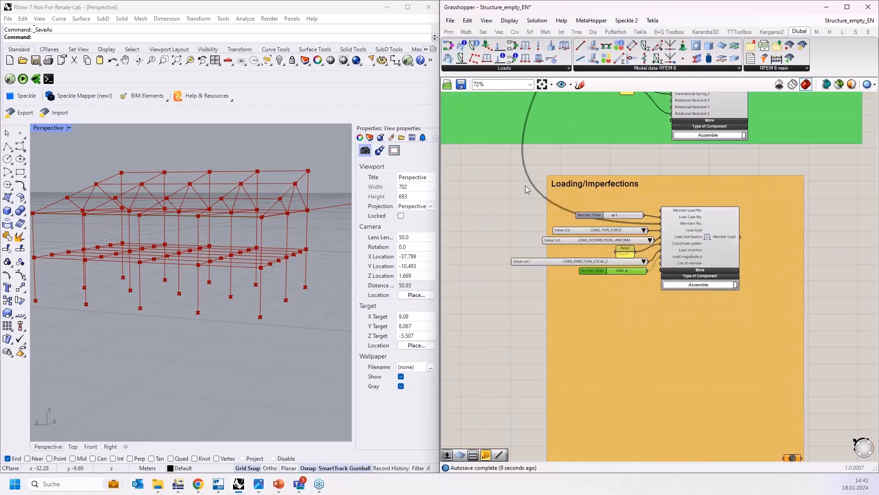
left_click_drag(473, 194, 629, 385)
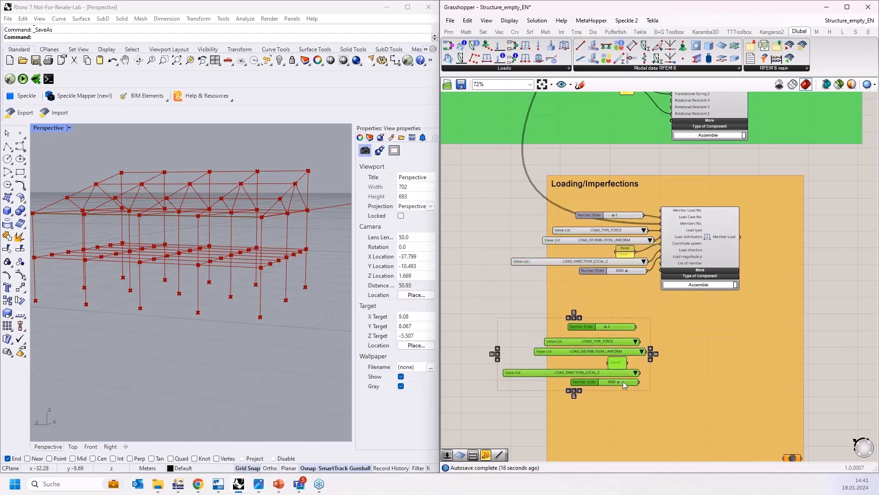
Step: Add a Dlubal Member Set Load component beside the copied inputs
scroll(624, 380, "down", 2)
left_click(774, 275)
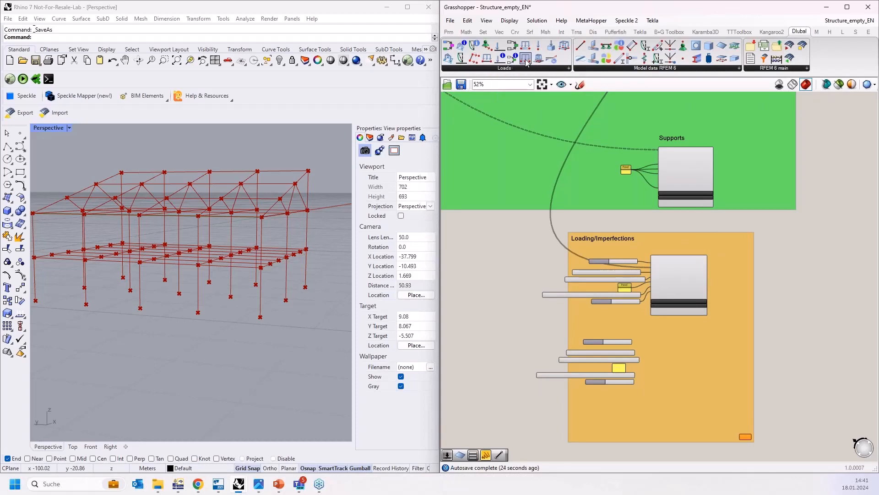
scroll(680, 353, "up", 5)
left_click_drag(680, 381, 678, 369)
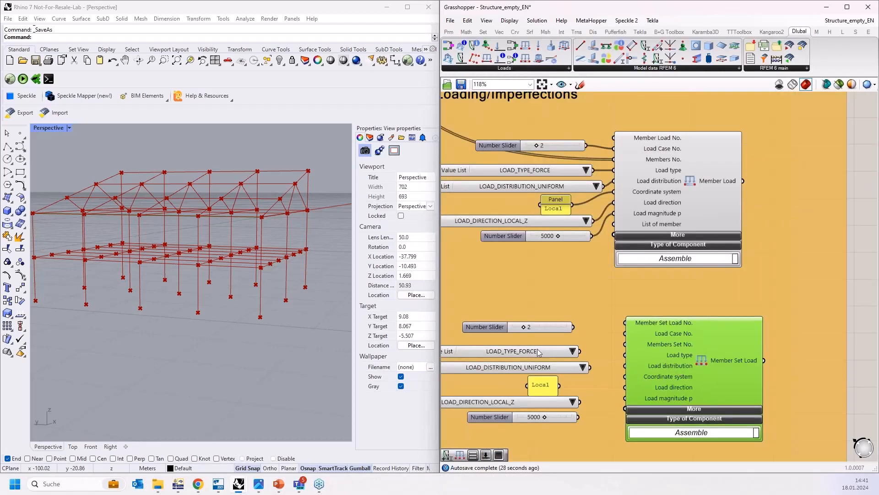
scroll(538, 352, "up", 2)
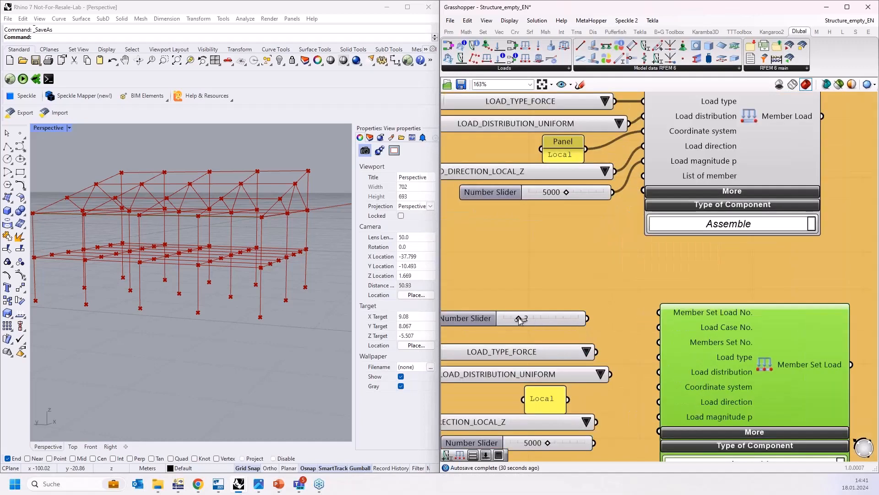
Step: Set the copied number slider to 3 and connect it to Member Set Load No
left_click_drag(518, 318, 526, 318)
left_click_drag(588, 318, 659, 328)
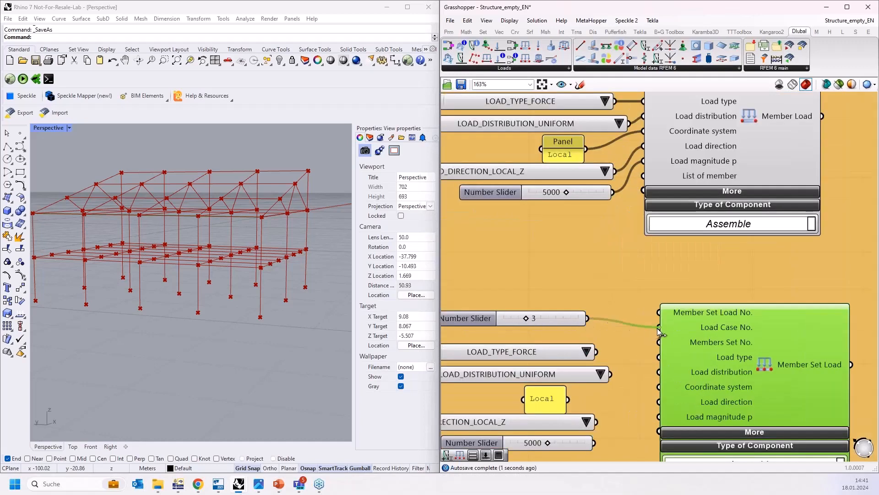
Step: Try wiring the copied load type and load distribution lists into the Member Set Load's inputs
right_click_drag(624, 350, 628, 307)
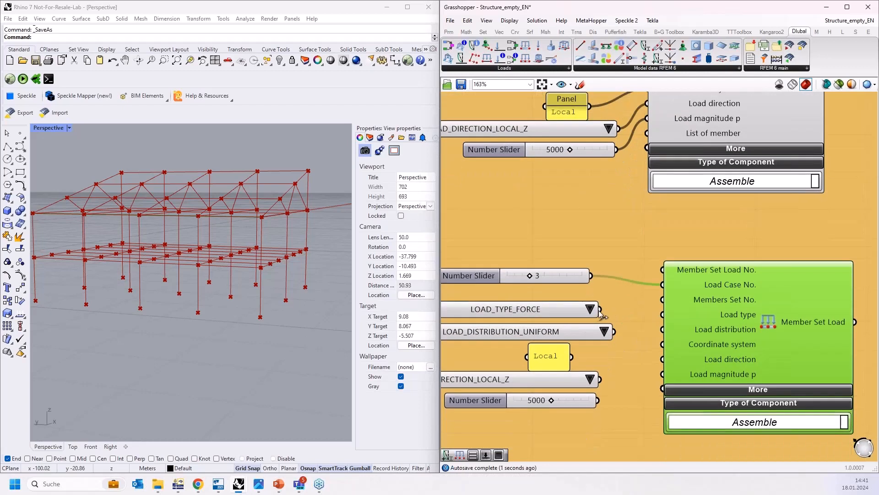
left_click_drag(600, 311, 663, 300)
left_click_drag(615, 331, 663, 314)
right_click_drag(645, 366, 620, 298)
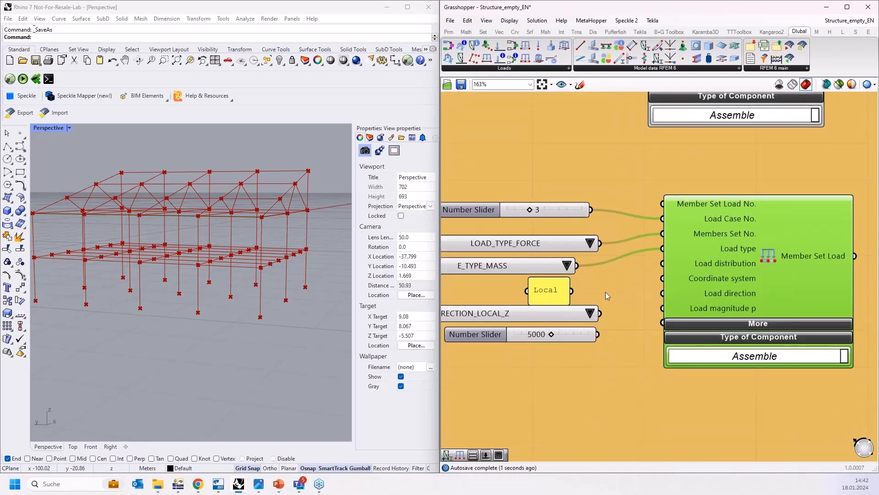
left_click_drag(572, 290, 662, 263)
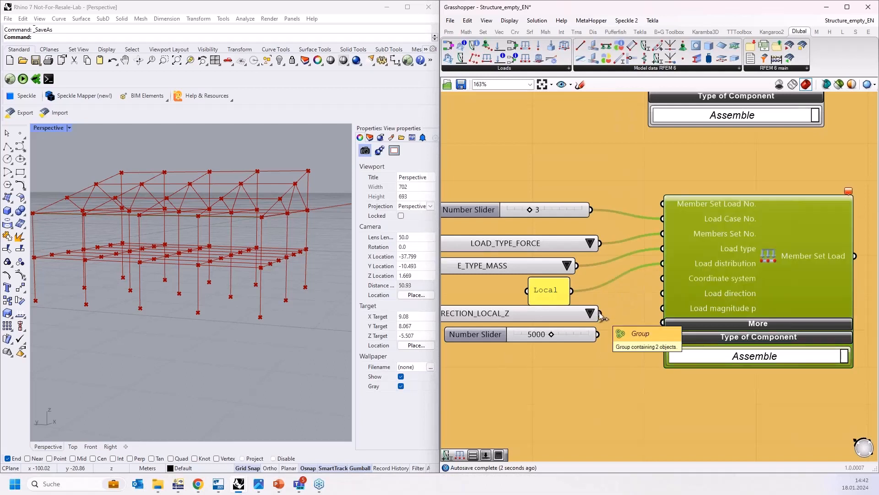
key("ctrl+z")
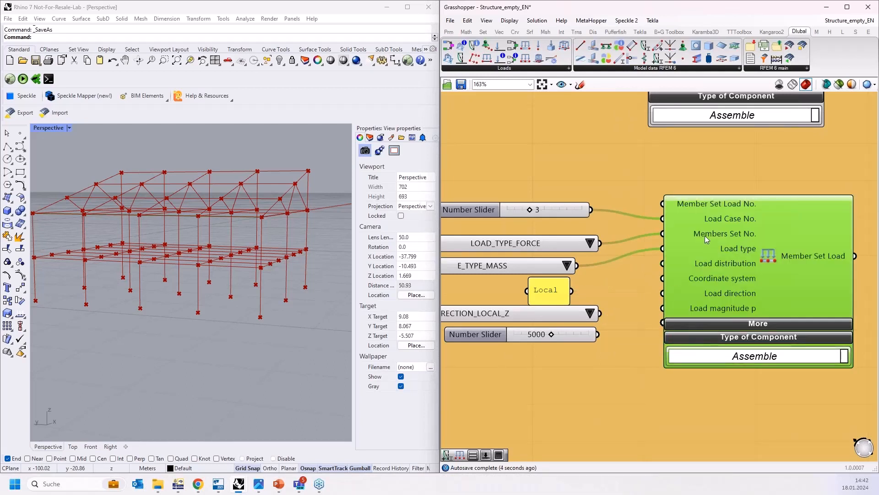
Step: Wire the copied load type, distribution, Local panel and direction inputs into the Member Set Load, setting distribution to LOAD_DISTRIBUTION_UNIFORM
right_click_drag(593, 239, 629, 241)
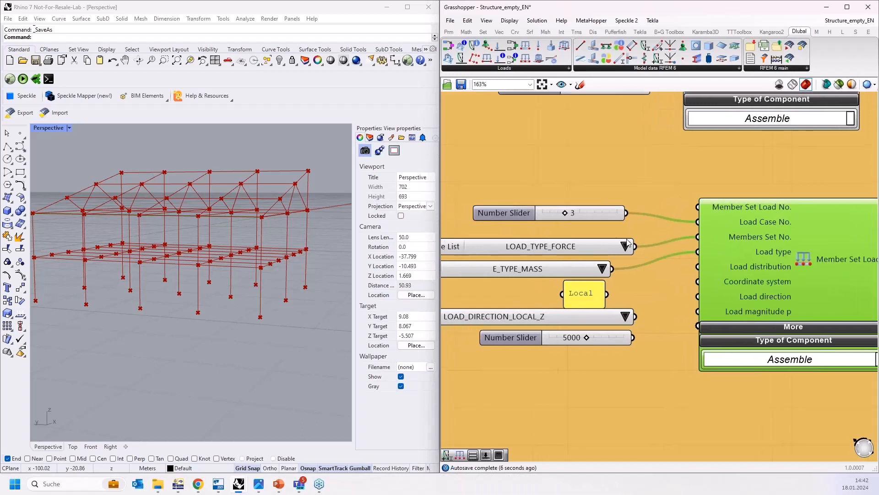
left_click_drag(636, 246, 697, 251)
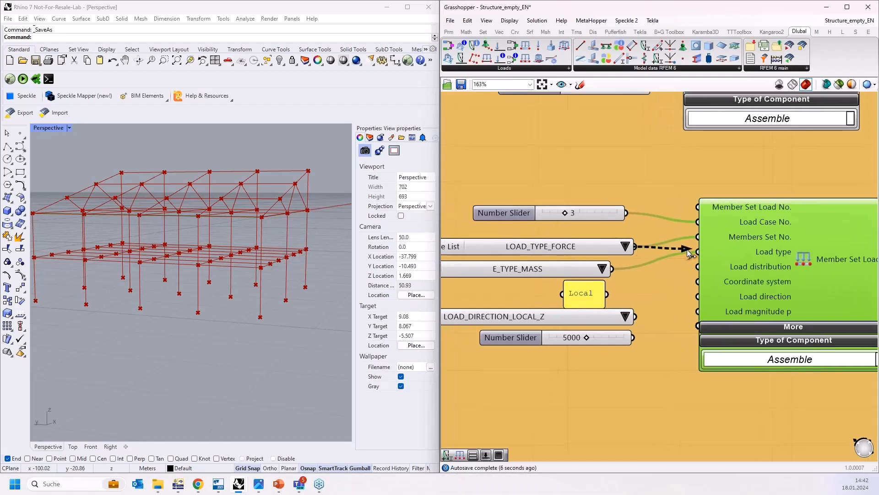
left_click_drag(613, 269, 696, 270)
left_click(640, 269)
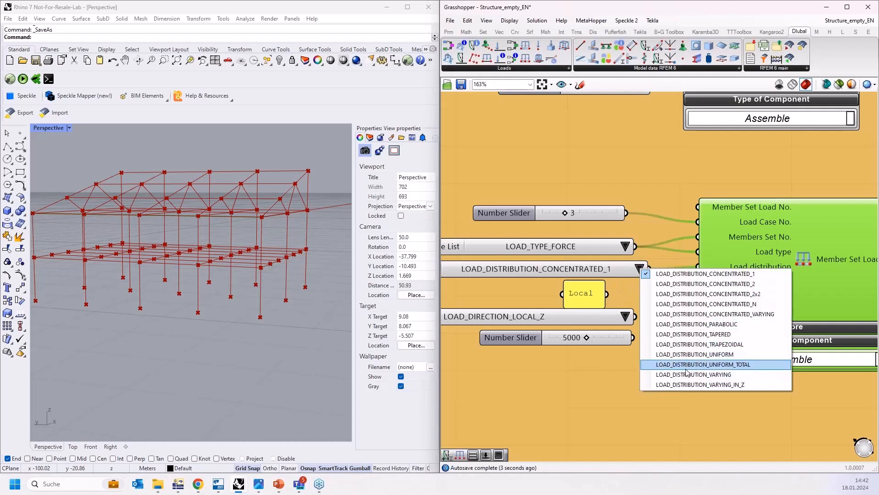
left_click(695, 354)
left_click_drag(607, 293, 697, 281)
left_click_drag(636, 316, 697, 296)
Step: Set the copied magnitude slider to 1500 and connect it to the Member Set Load's Load magnitude input
double_click(571, 340)
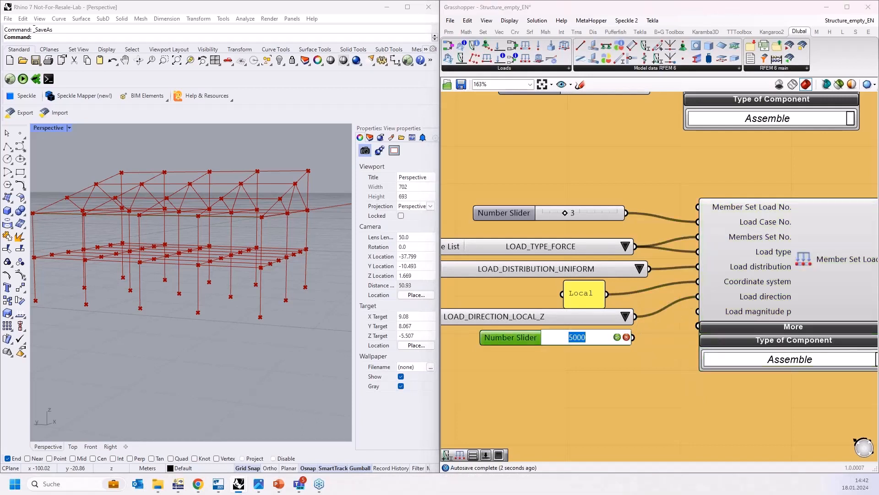
key("Return")
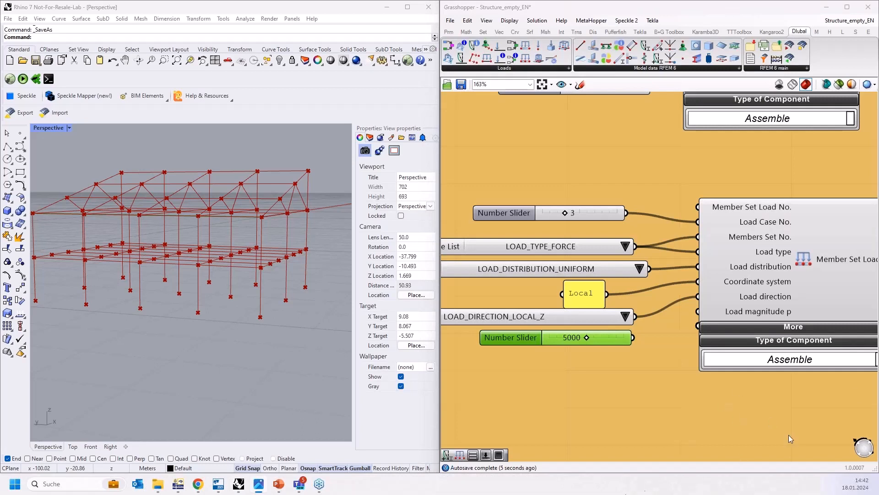
double_click(569, 342)
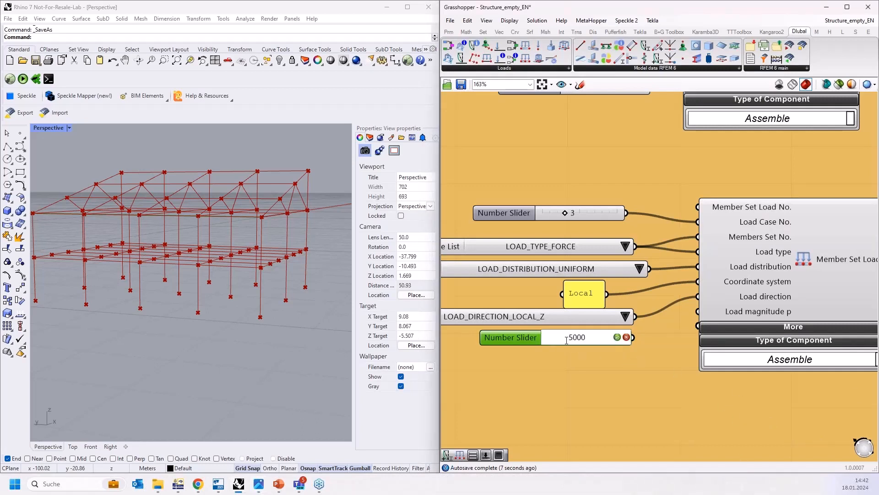
type("1500")
left_click(619, 337)
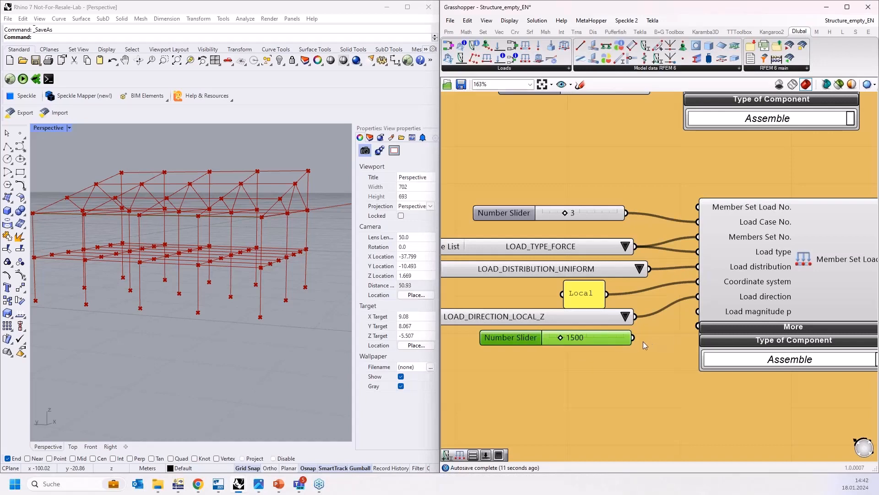
left_click_drag(634, 338, 697, 312)
Step: Connect the SoM - Columns Member Set output to the Member Set Load's Members Set No. input
scroll(747, 267, "down", 2)
scroll(784, 270, "down", 8)
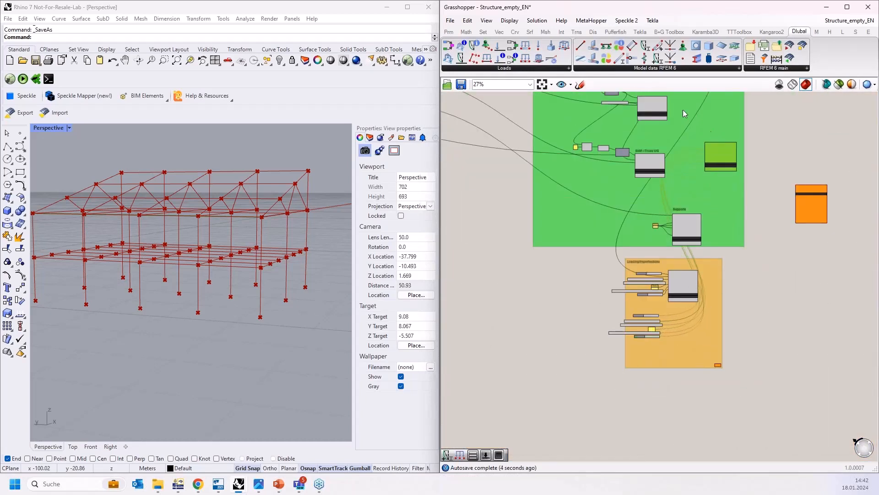
scroll(682, 109, "up", 5)
right_click_drag(691, 112, 679, 251)
left_click_drag(779, 330, 716, 227)
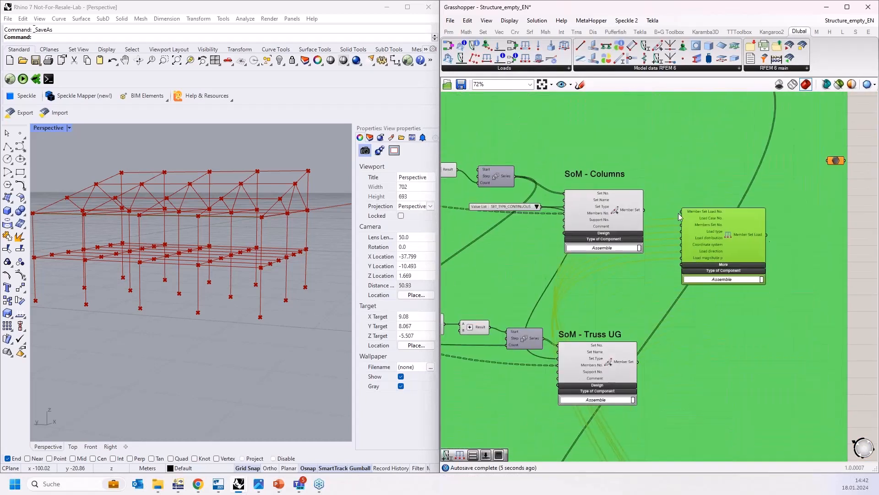
scroll(629, 205, "up", 4)
left_click_drag(612, 207, 681, 238)
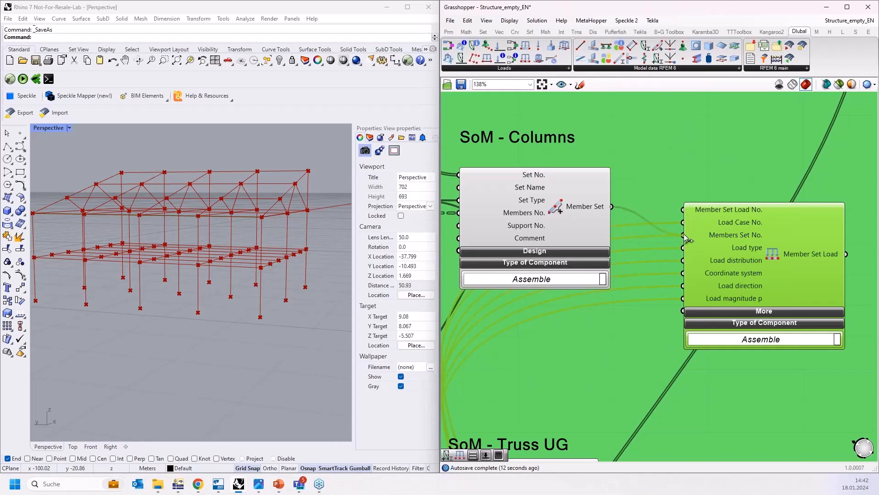
Step: Inspect the Loading/Imperfections group and the frame in the Rhino perspective view
scroll(779, 166, "down", 8)
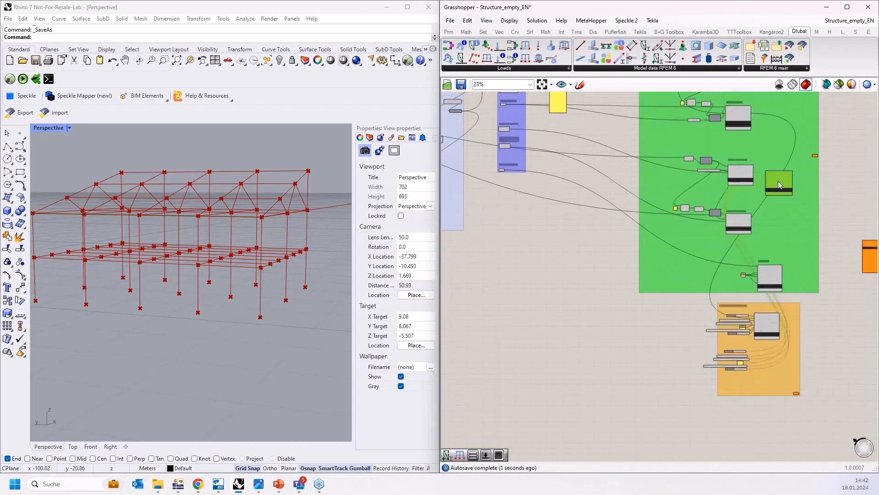
left_click_drag(779, 181, 773, 356)
scroll(768, 356, "up", 9)
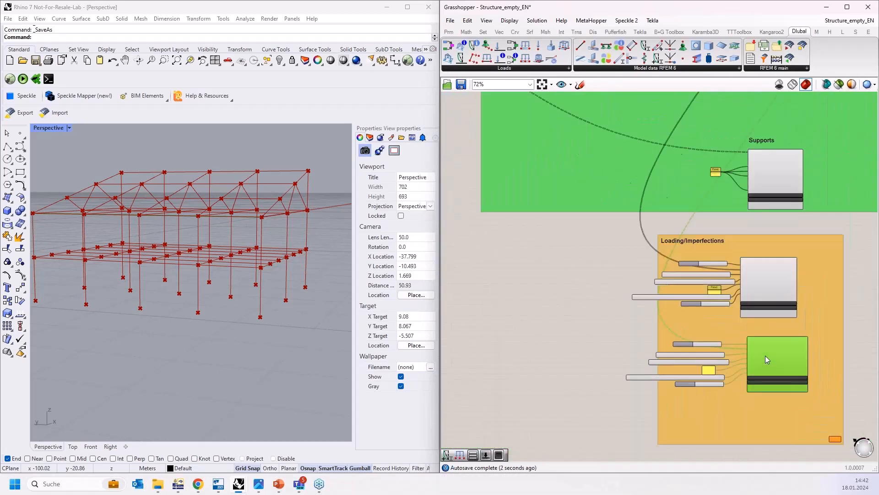
scroll(762, 350, "down", 2)
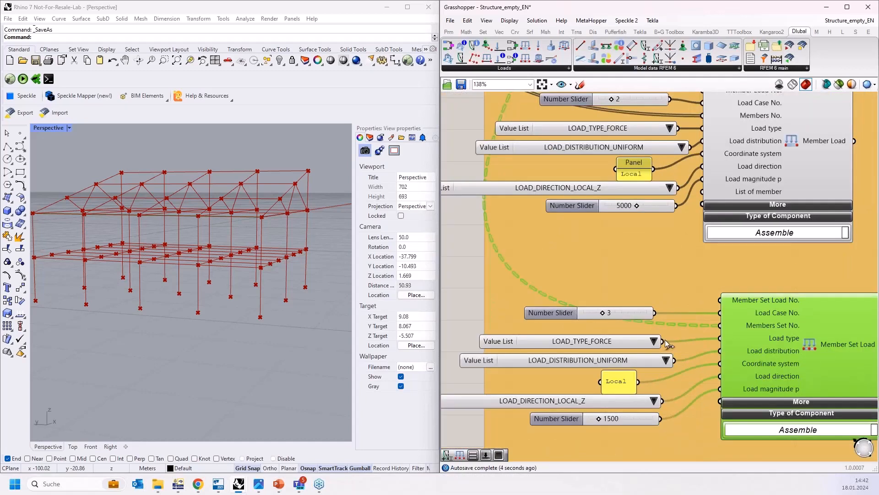
mouse_move(768, 342)
left_mouse_down()
mouse_move(773, 329)
mouse_move(760, 348)
left_mouse_up()
scroll(646, 310, "down", 3)
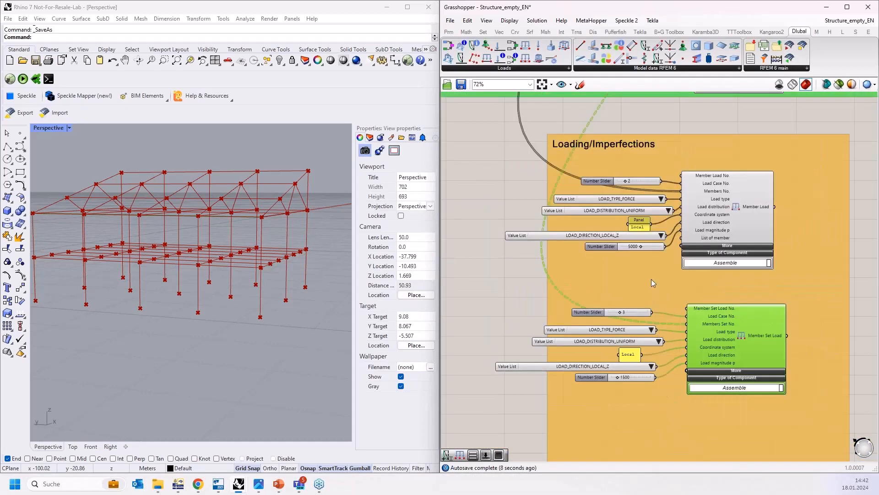
scroll(504, 271, "down", 2)
scroll(285, 202, "up", 2)
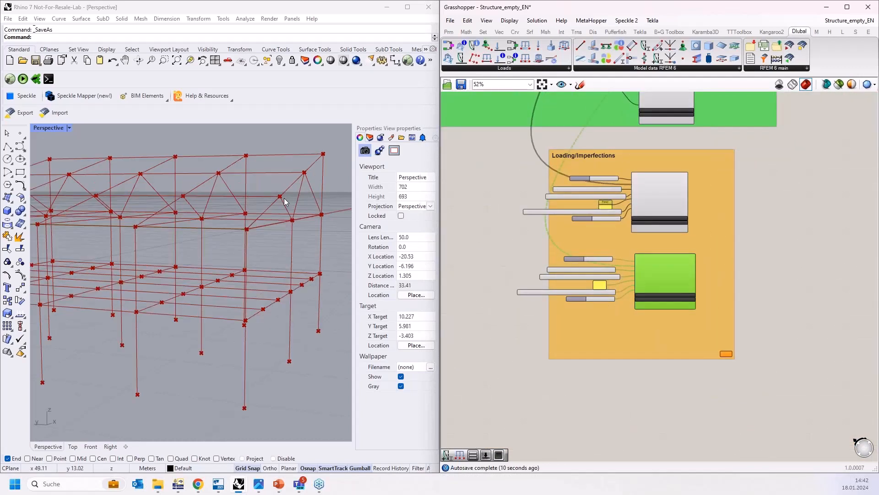
scroll(285, 202, "up", 2)
scroll(263, 200, "down", 2)
right_click_drag(263, 199, 252, 220)
scroll(622, 307, "up", 3)
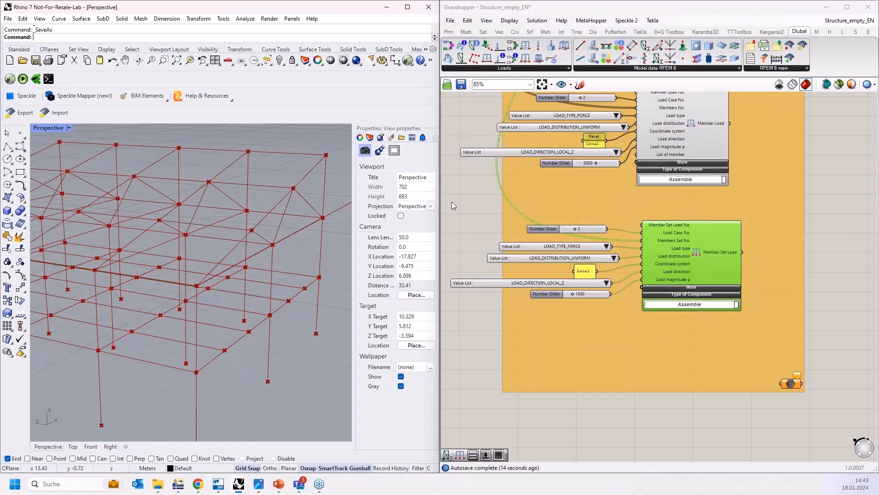
Step: Duplicate the Member Set Load component with its inputs and set the copy's load number slider to 4
left_click_drag(447, 202, 800, 332)
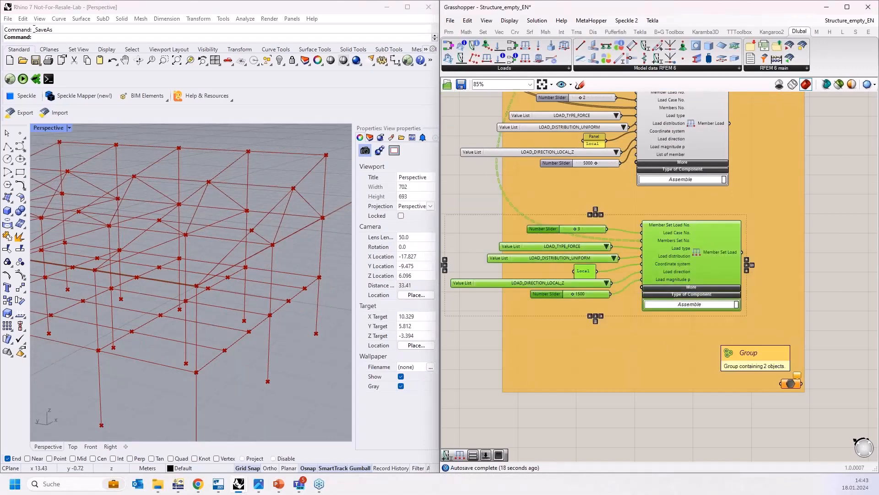
left_click_drag(695, 262, 698, 361)
left_click(605, 332)
scroll(606, 333, "up", 3)
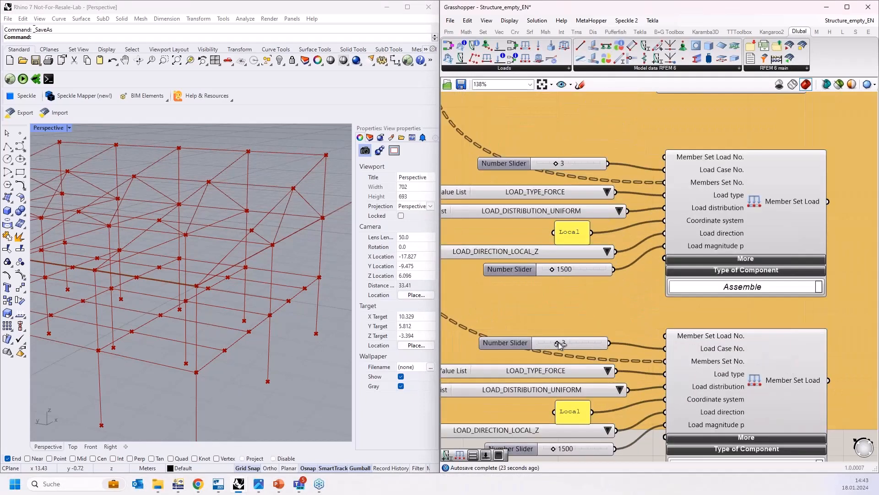
left_click_drag(559, 342, 564, 342)
scroll(643, 284, "down", 3)
scroll(619, 330, "up", 2)
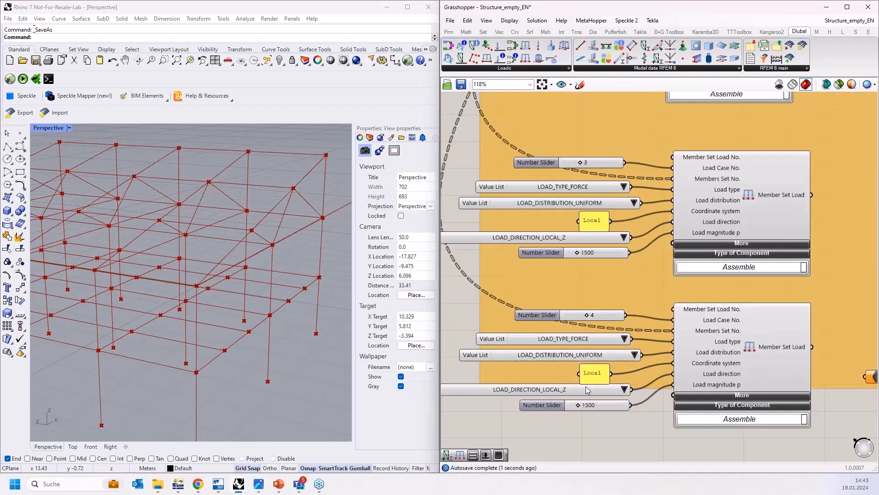
Step: Replace the copy's Local panel with a number slider set to 1 and connect it to the Coordinate system input
left_click(595, 374)
double_click(568, 372)
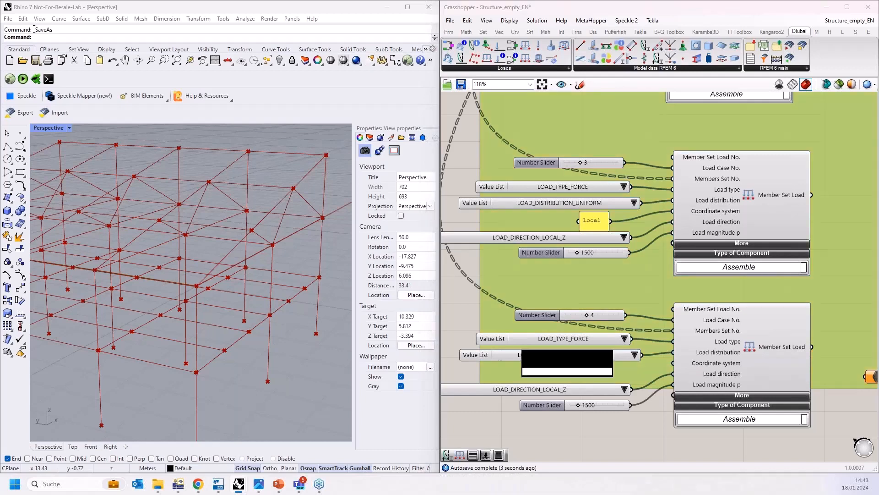
type("1")
key("Return")
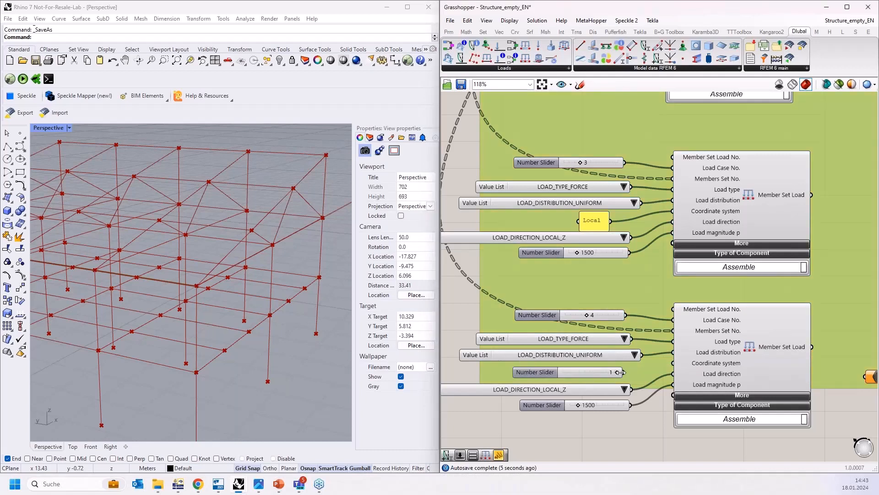
left_click_drag(622, 371, 673, 363)
Step: Set the copy's load direction to LOAD_DIRECTION_GLOBAL_Z_OR_USER_DEFINED_W_PROJECTED and its magnitude slider to 2500
left_click(626, 389)
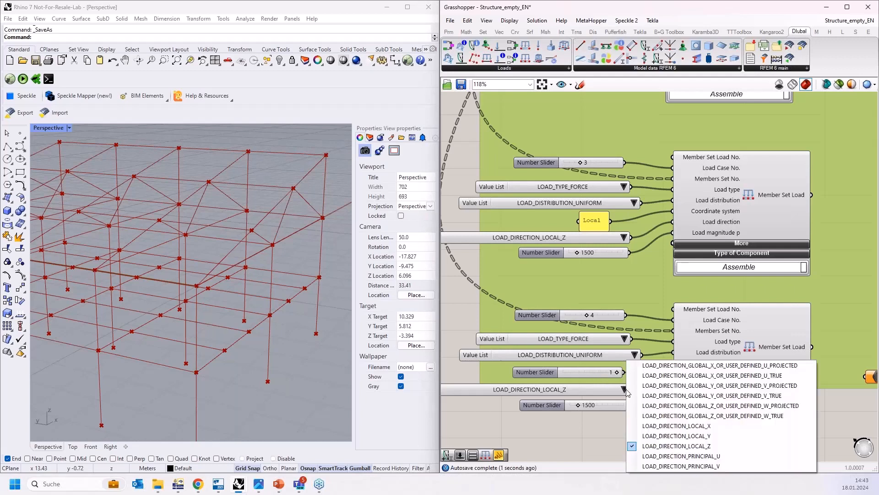
left_click(696, 407)
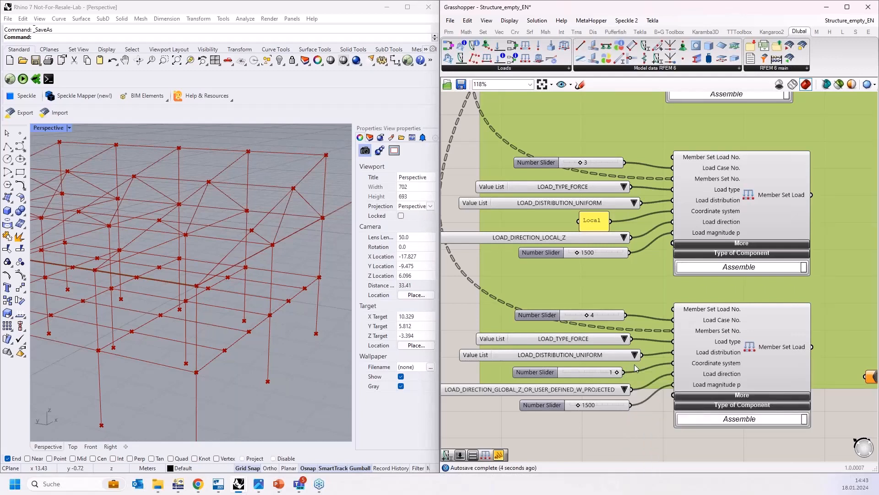
double_click(602, 406)
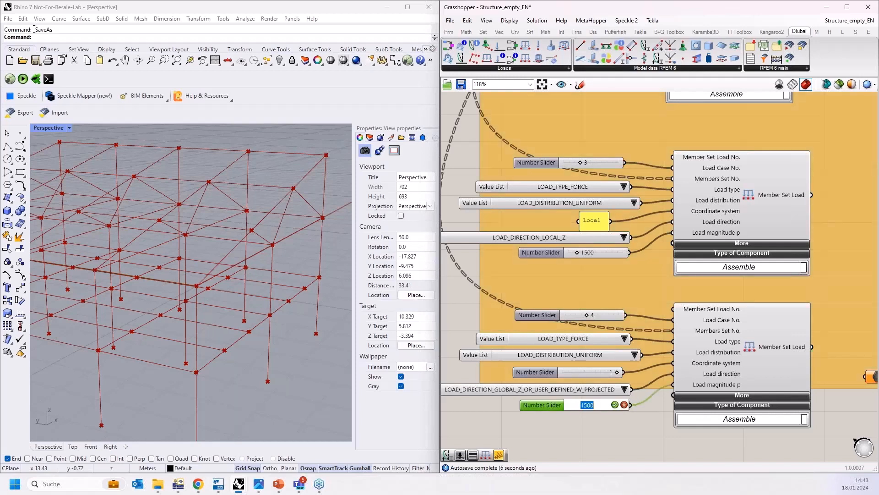
type("25")
left_click(616, 405)
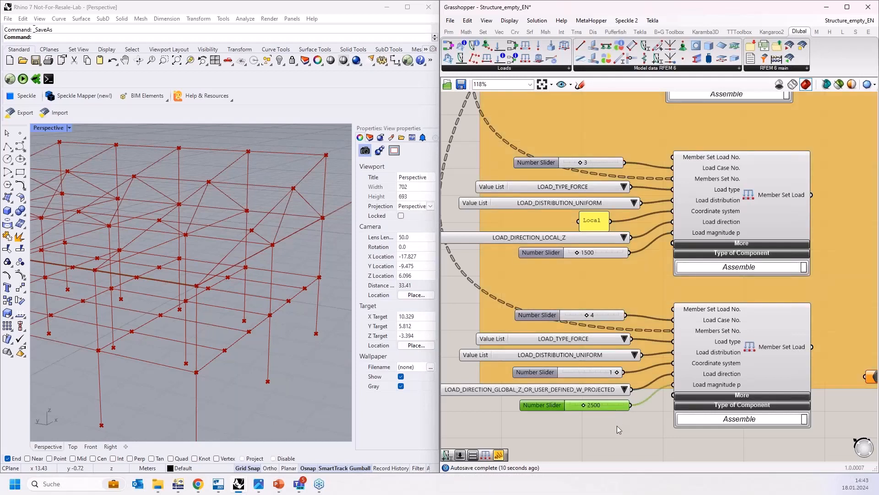
Step: Connect the SoM - Truss UG Member Set output to the new Member Set Load's Members Set No. input
scroll(617, 425, "down", 8)
left_click(653, 256)
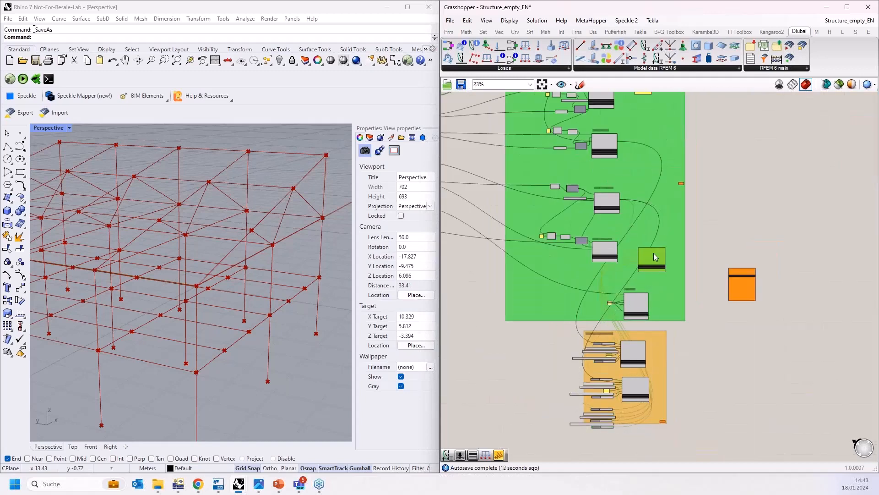
scroll(640, 247, "up", 8)
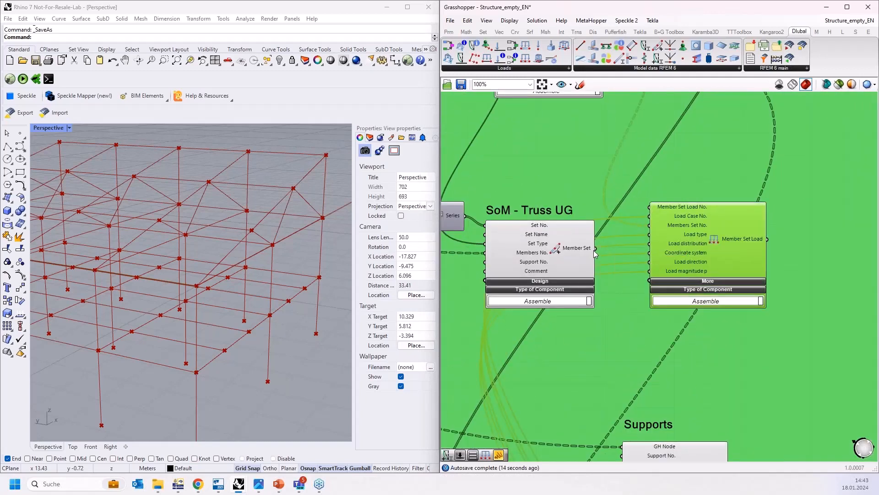
left_click_drag(614, 238, 661, 361)
scroll(641, 179, "down", 4)
scroll(655, 188, "down", 2)
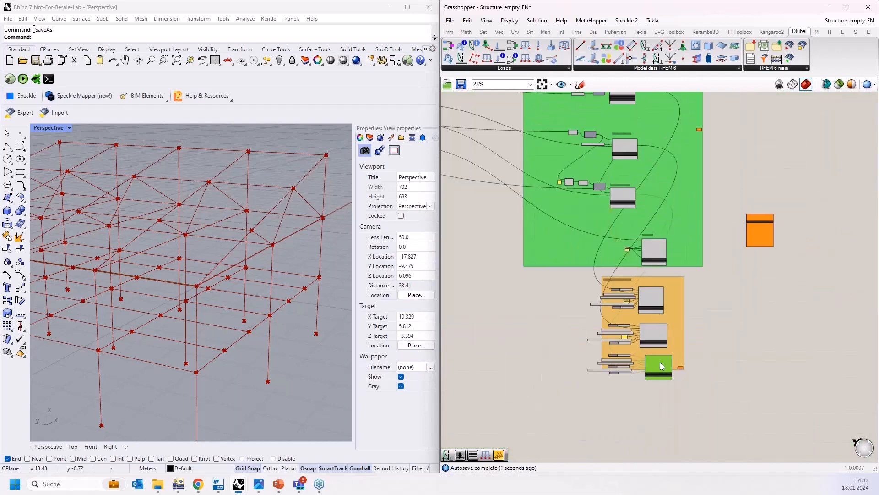
Step: Place a Dlubal Member Set Imperfection component below the Loading/Imperfections group
scroll(654, 363, "up", 3)
scroll(654, 357, "up", 2)
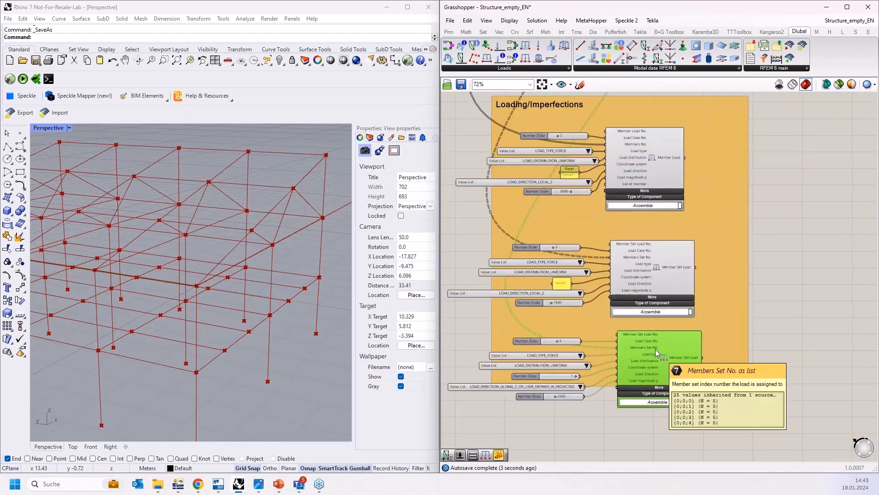
scroll(655, 349, "down", 3)
scroll(662, 324, "up", 4)
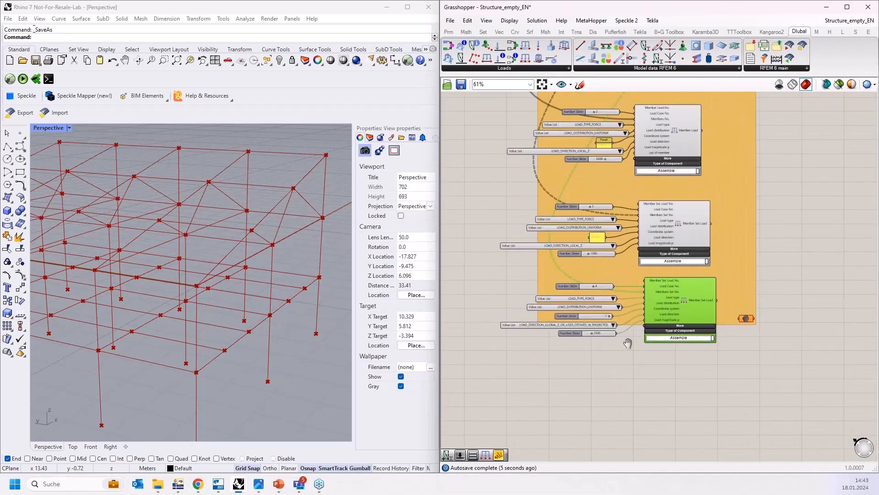
scroll(628, 365, "up", 1)
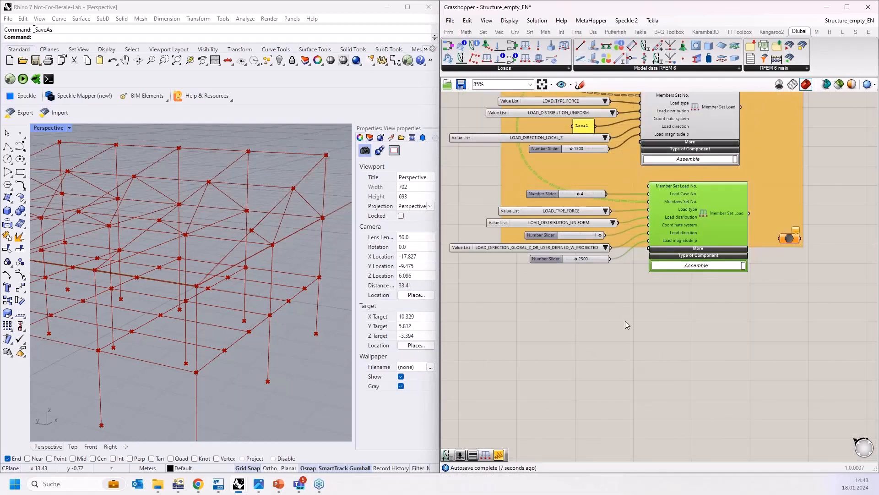
right_click_drag(622, 319, 628, 290)
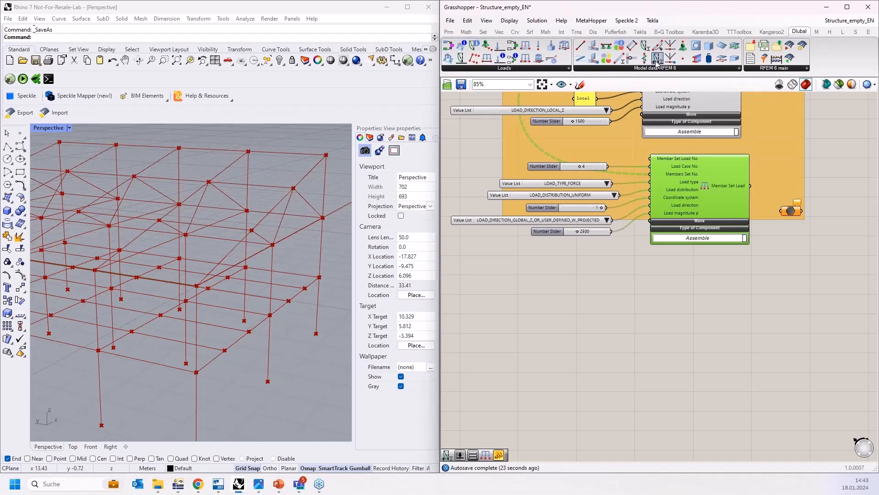
left_click_drag(656, 61, 715, 322)
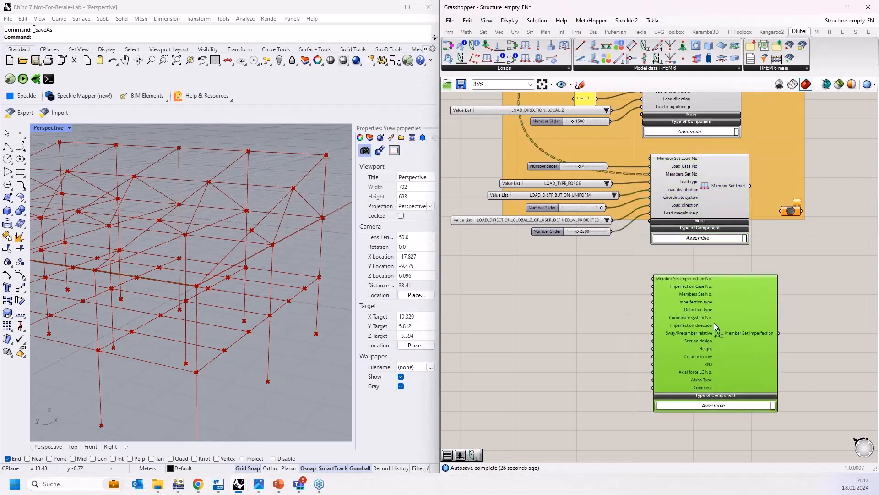
scroll(659, 307, "up", 3)
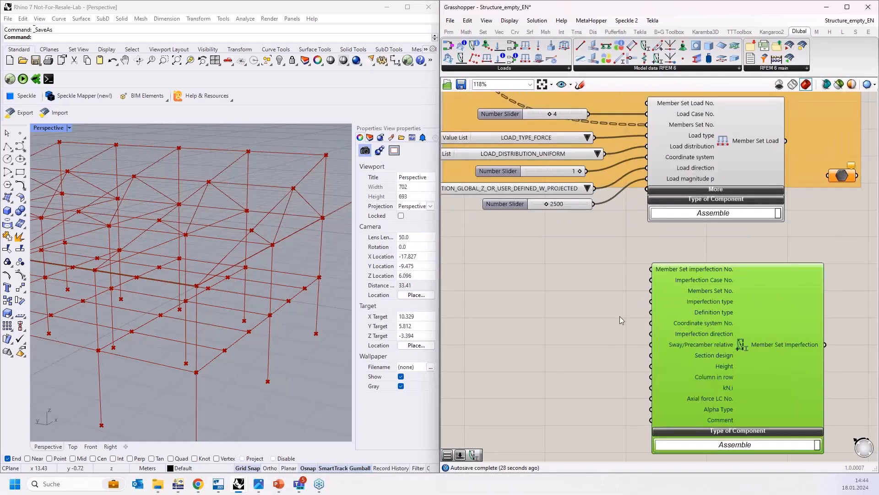
Step: Add a number slider set to 1 beside the Member Set Imperfection component
double_click(534, 273)
type("1")
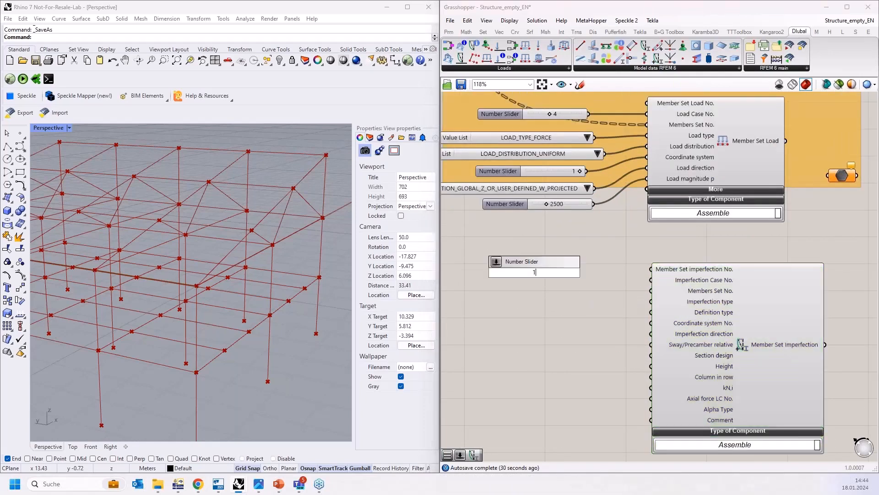
key("Return")
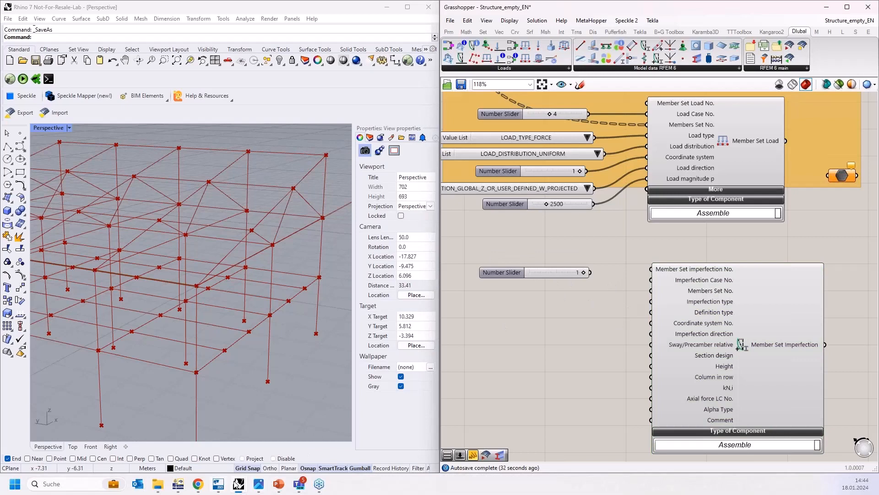
Step: Switch to RFEM, expand the model's Imperfection Cases in the navigator, and return to Grasshopper
left_click(178, 484)
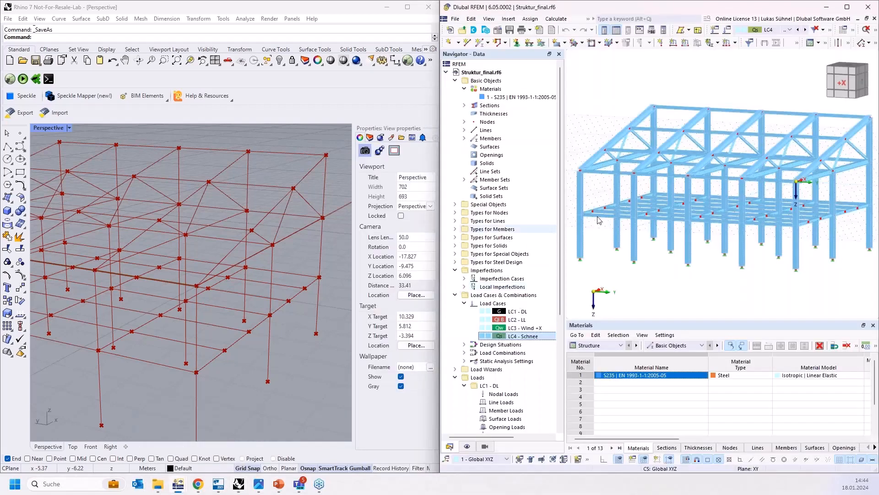
left_click(472, 279)
left_click(464, 279)
left_click(508, 288)
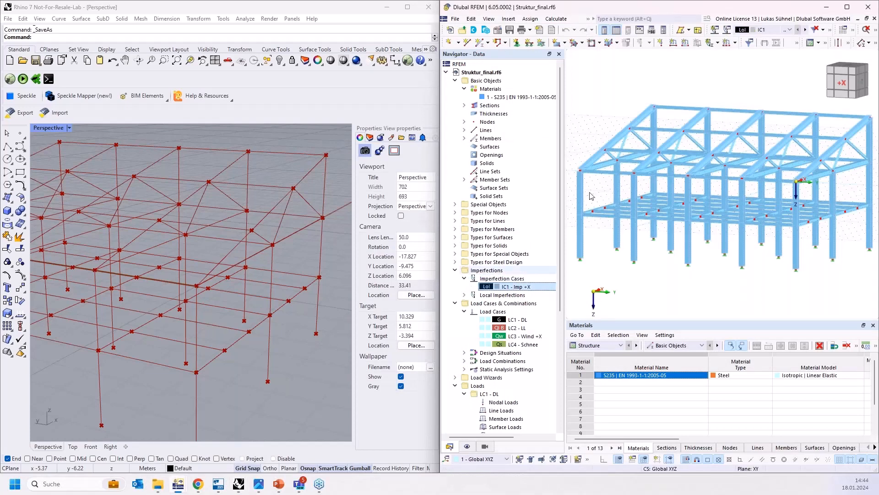
left_click(827, 6)
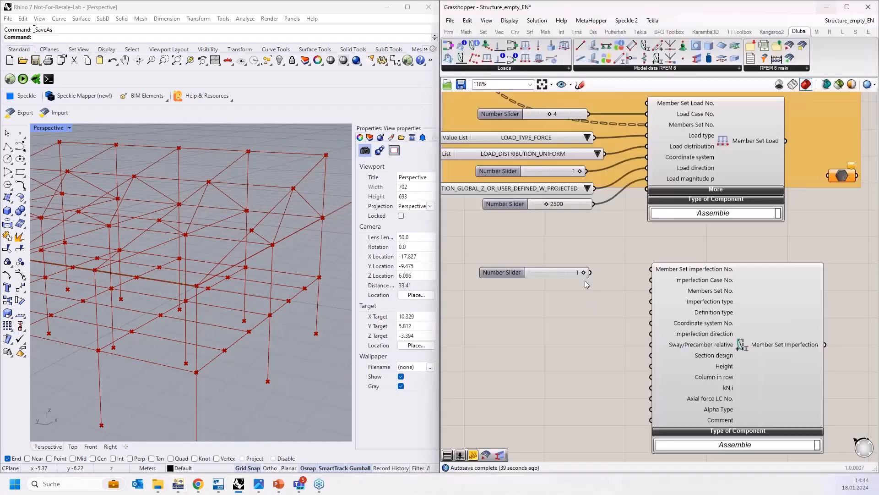
Step: Connect the slider to Imperfection Case No. and the SoM - Columns Member Set output to Members Set No. of the imperfection component
left_click_drag(590, 272, 638, 288)
scroll(578, 376, "down", 5)
left_click_drag(629, 373, 701, 152)
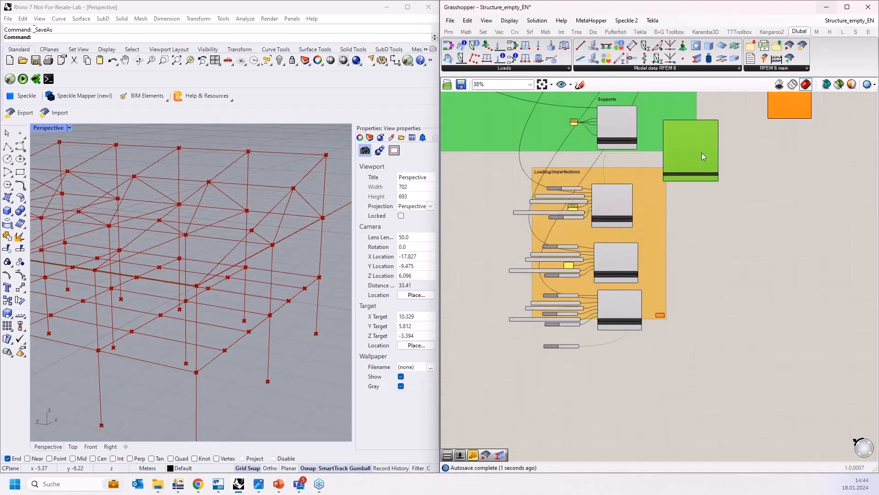
right_click_drag(744, 258, 742, 425)
left_click_drag(694, 307, 647, 176)
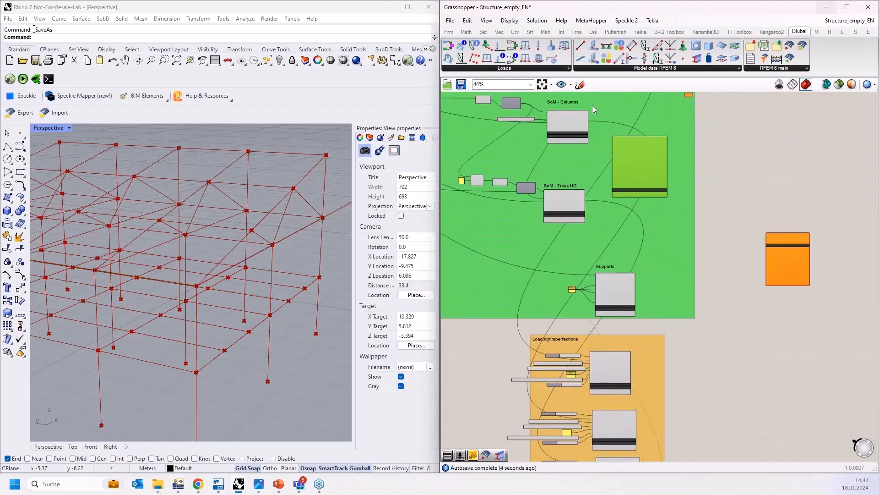
scroll(592, 105, "up", 5)
left_click_drag(581, 153, 654, 229)
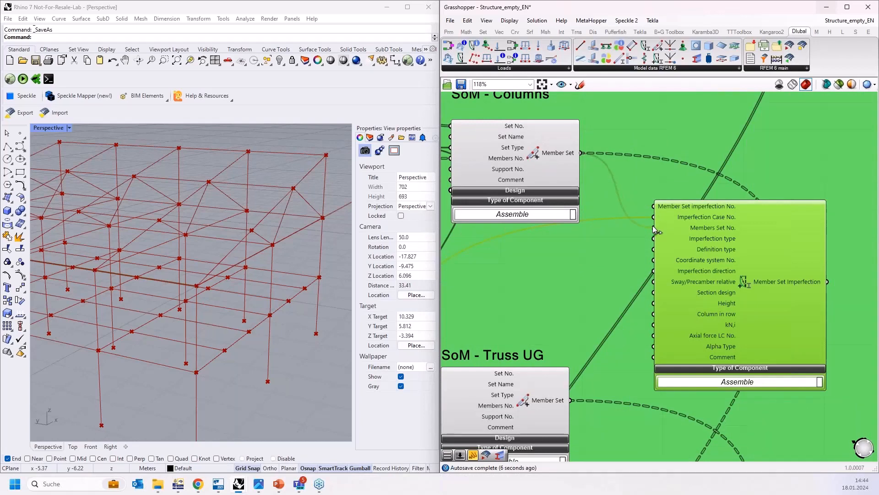
scroll(665, 148, "down", 8)
left_click_drag(684, 182, 673, 451)
scroll(615, 447, "up", 8)
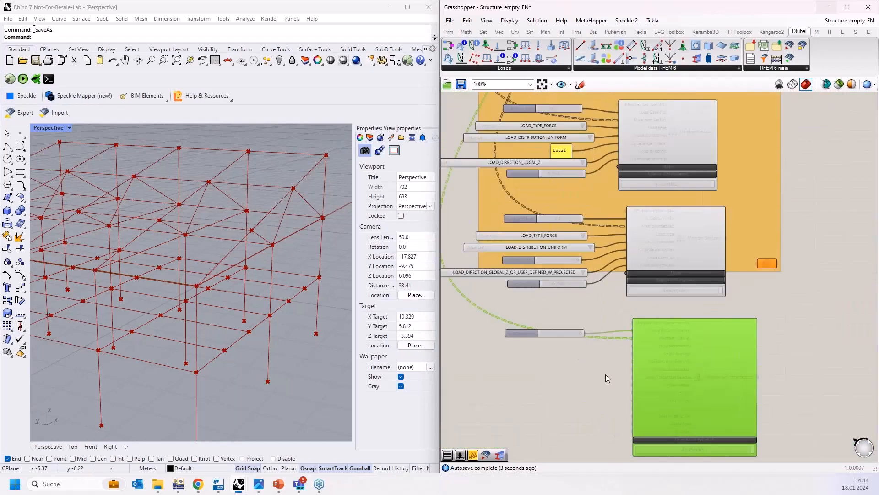
Step: Add a Value List wired to the Imperfection type input and set it to IMPERFECTION_TYPE_INITIAL_SWAY
scroll(543, 380, "up", 1)
double_click(515, 361)
type("va")
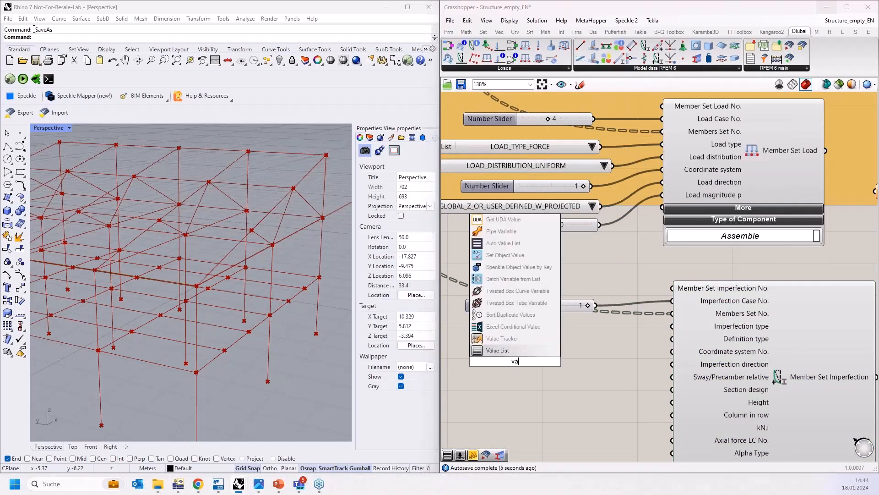
left_click(528, 352)
left_click_drag(556, 361, 662, 327)
left_click_drag(566, 369, 524, 337)
left_click(644, 336)
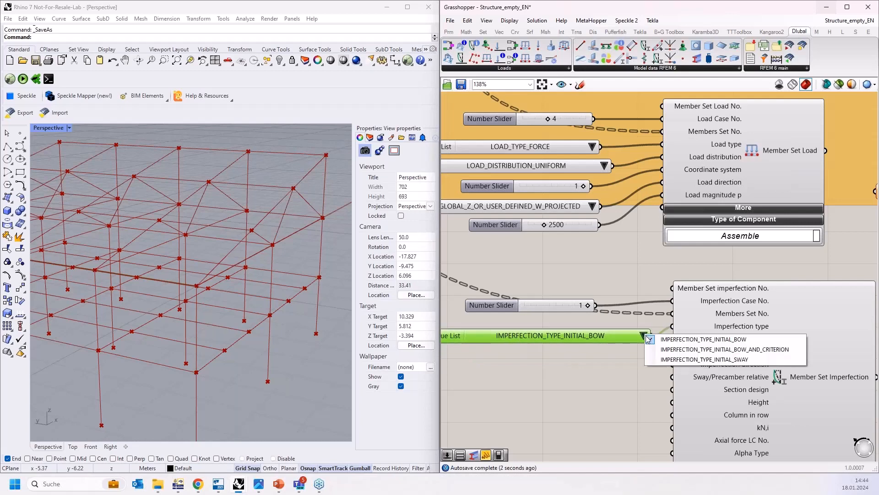
left_click(673, 362)
Step: Copy the value list, wire it to the Definition type input, and set it to DEFINITION_TYPE_RELATIVE
right_click_drag(576, 378, 583, 327)
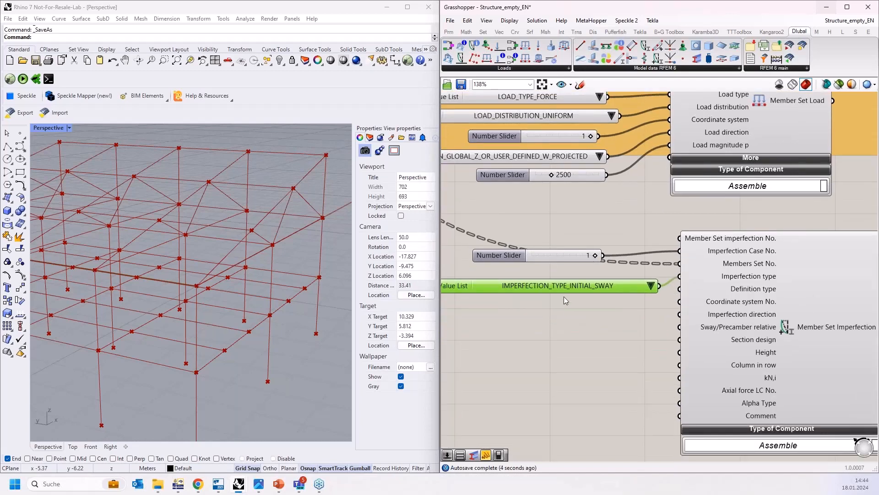
key("ctrl+c")
key("ctrl+v")
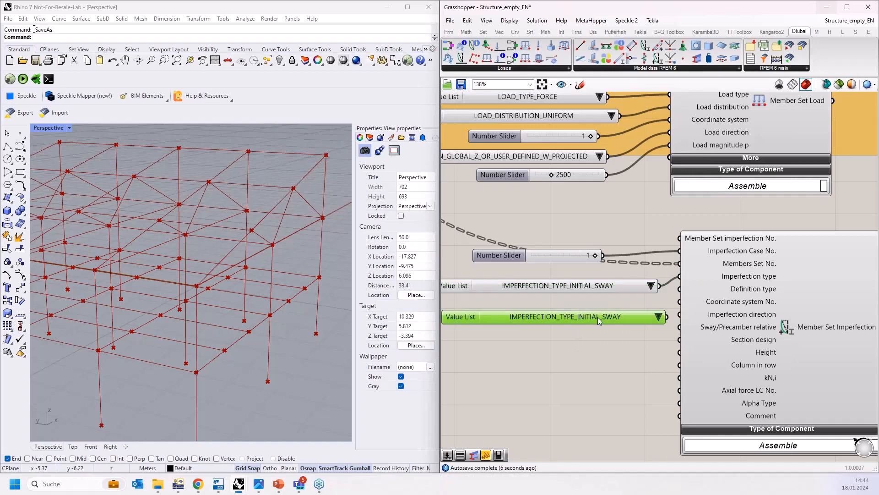
left_click_drag(667, 317, 680, 289)
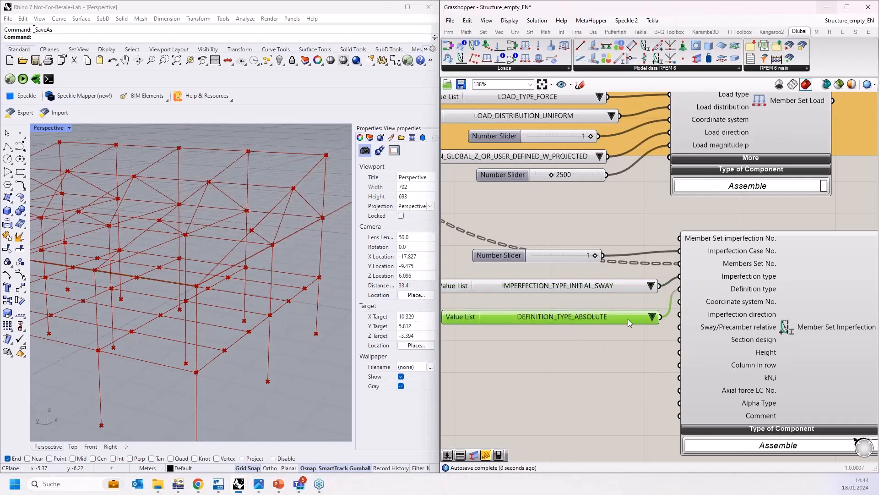
left_click(652, 317)
left_click(684, 467)
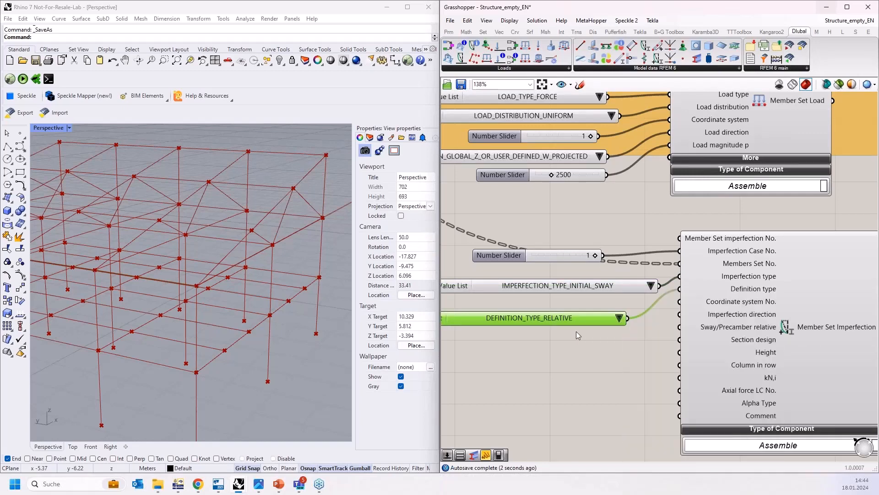
left_click_drag(572, 316, 587, 303)
Step: Add a panel containing "Local" and wire it to the imperfection component's Coordinate system No. input
left_click(561, 340)
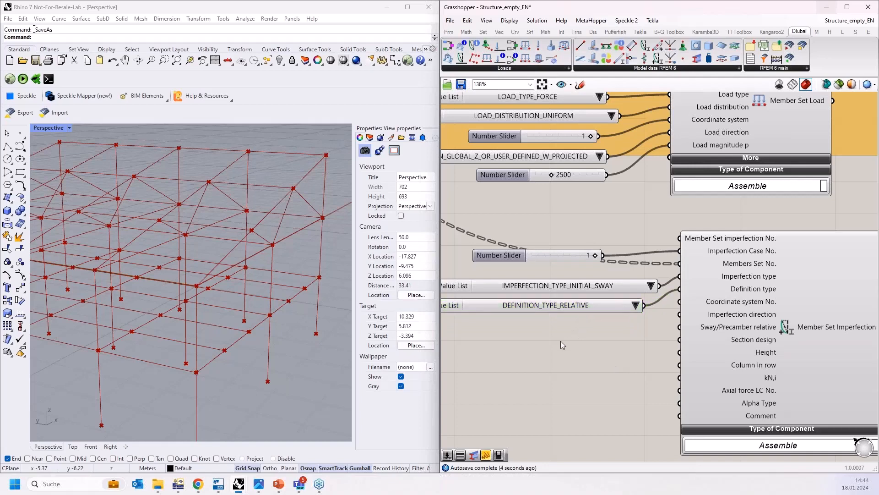
double_click(560, 341)
type("\"Local")
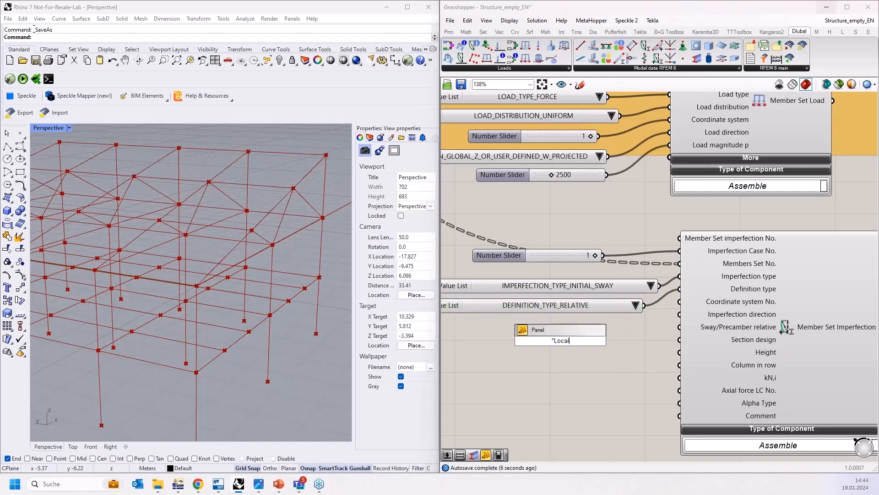
key("Return")
left_click_drag(580, 341, 677, 303)
left_click(565, 309)
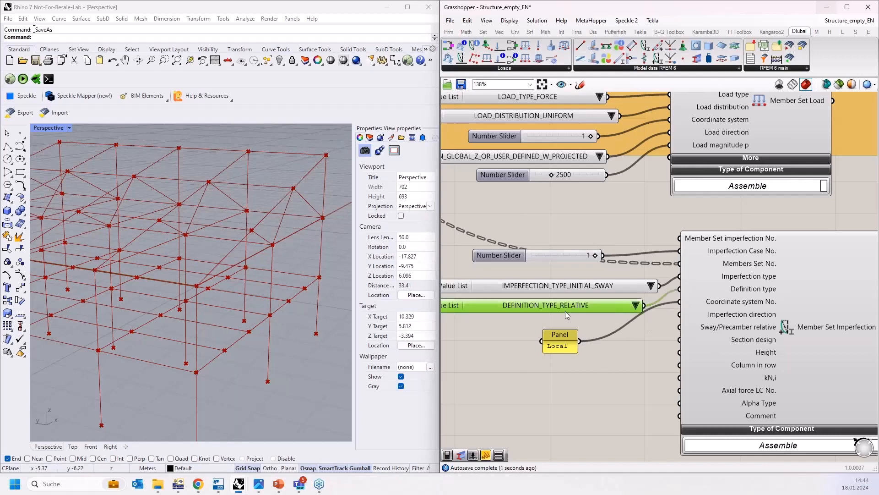
Step: Copy the value list, wire it to the Imperfection direction input, and set it to IMPERFECTION_DIRECTION_LOCAL_Z
left_click_drag(570, 308, 563, 394, "alt")
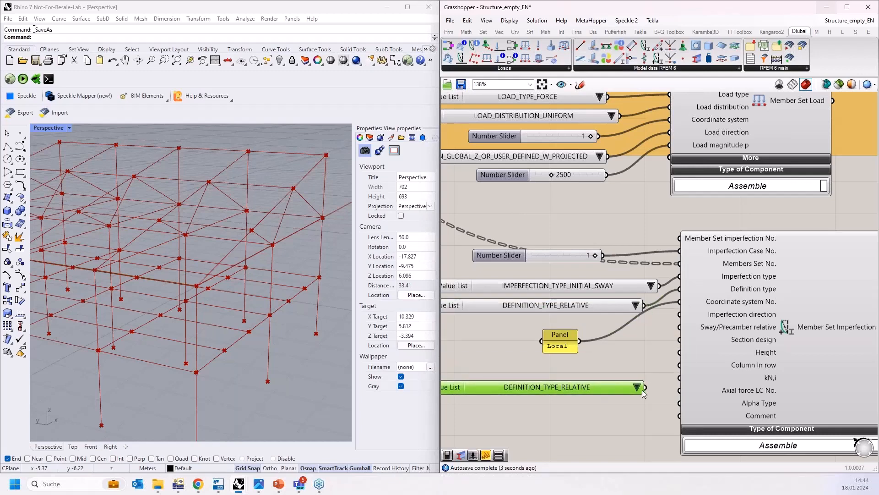
left_click_drag(645, 387, 685, 313)
left_click(677, 389)
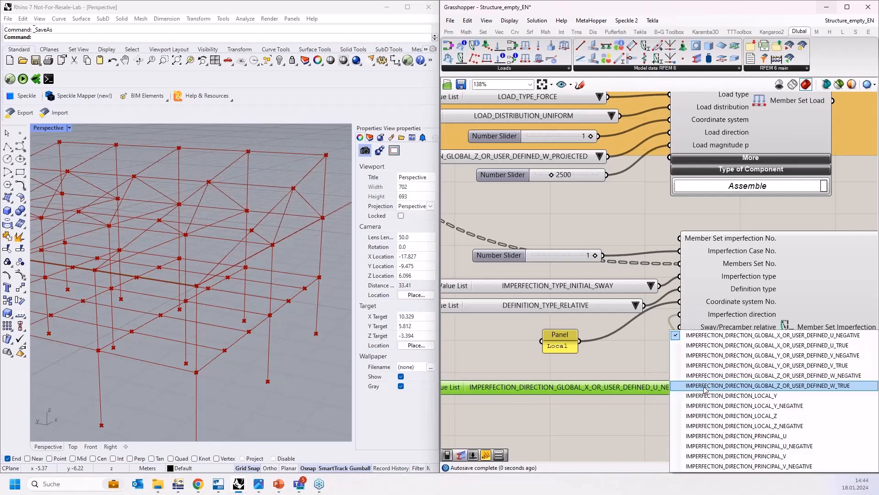
left_click(729, 416)
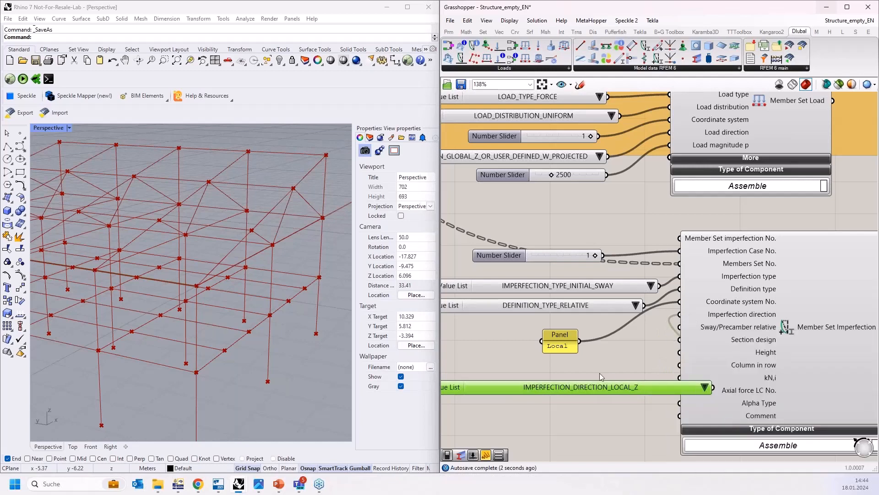
left_click_drag(617, 387, 547, 357)
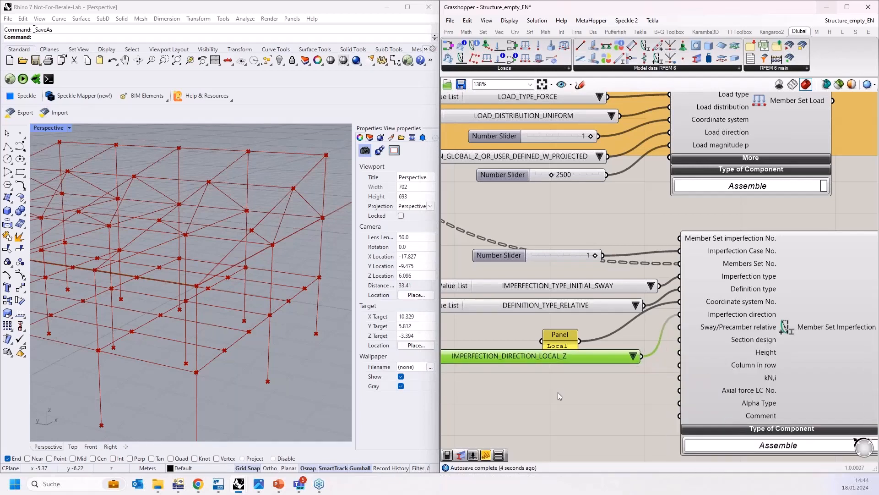
Step: Add a number slider set to 200, connect it to Sway/Precamber relative, and tidy the component layout
right_click_drag(542, 402, 551, 359)
double_click(551, 362)
type("200")
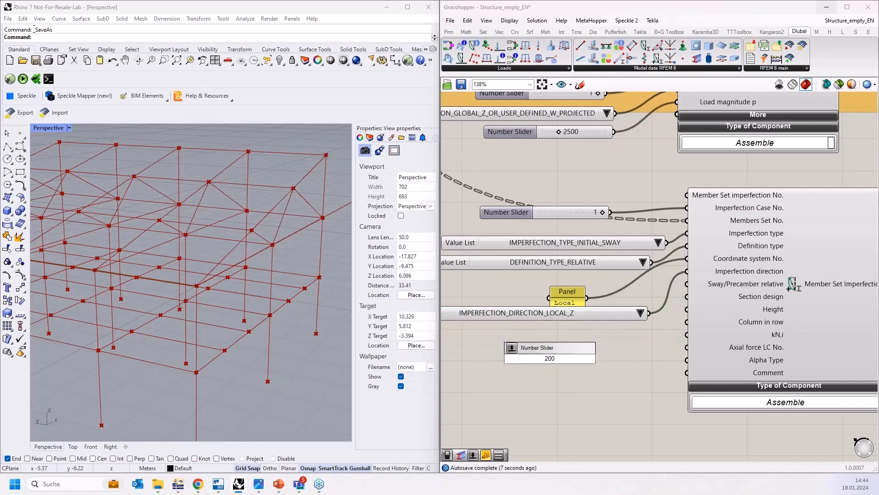
key("Return")
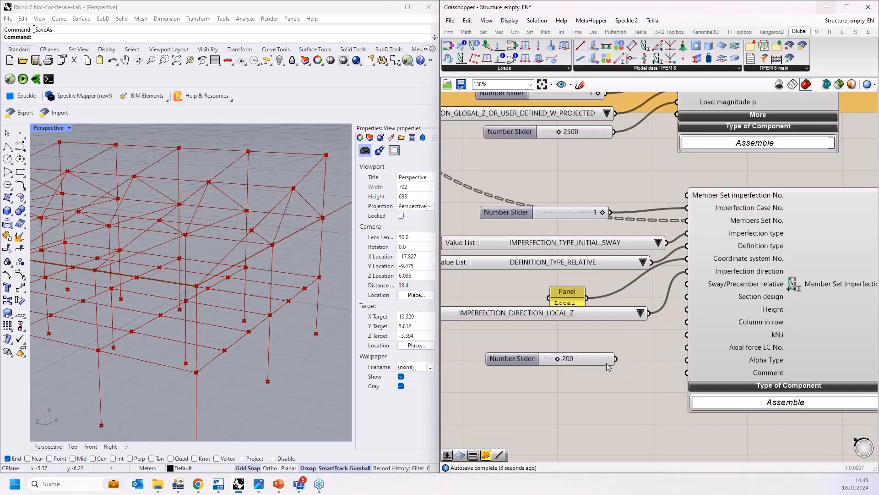
left_click_drag(616, 359, 692, 290)
mouse_move(571, 300)
left_mouse_down()
mouse_move(603, 286)
mouse_move(579, 304)
left_mouse_up()
left_click(587, 313)
left_click_drag(580, 358, 600, 322)
right_click_drag(615, 350, 595, 339)
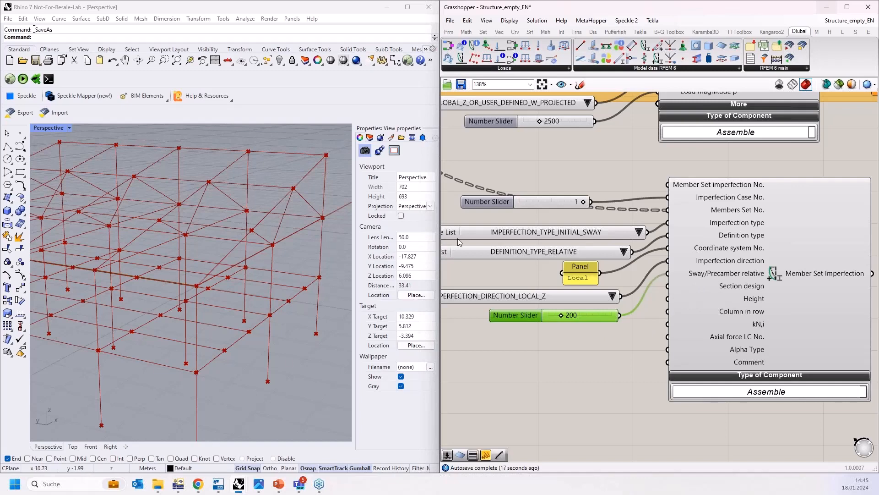
Step: Expand the Design inputs of the Truss UG/LG member component and add a number slider set to 1 beside it
scroll(567, 271, "down", 2)
scroll(590, 313, "up", 2)
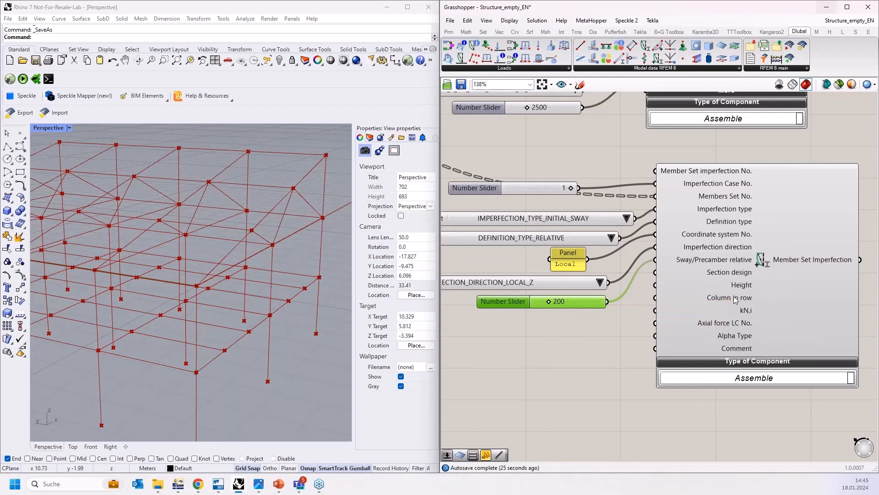
mouse_move(736, 300)
right_click_drag(627, 325, 619, 337)
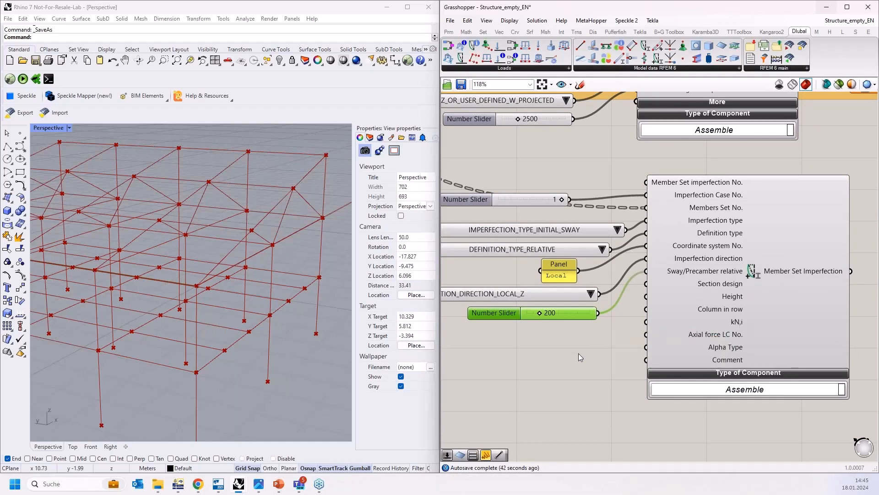
scroll(580, 350, "down", 2)
right_click_drag(585, 344, 572, 384)
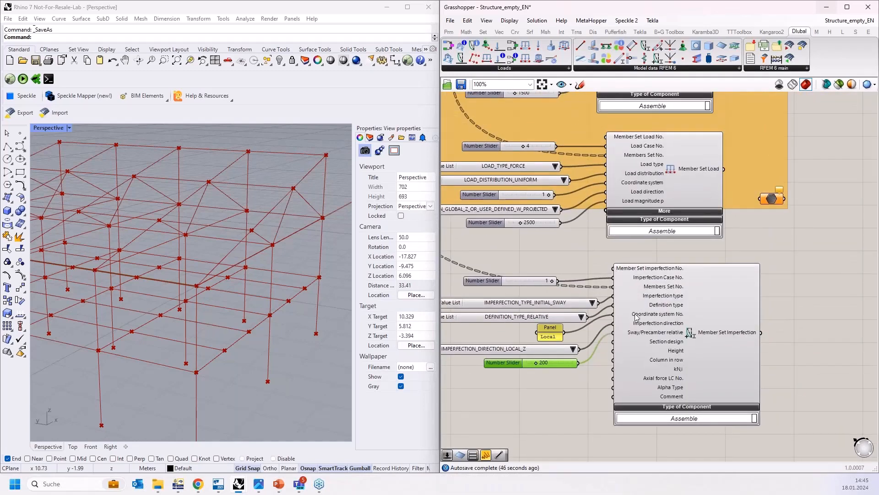
scroll(626, 407, "down", 4)
scroll(631, 399, "up", 3)
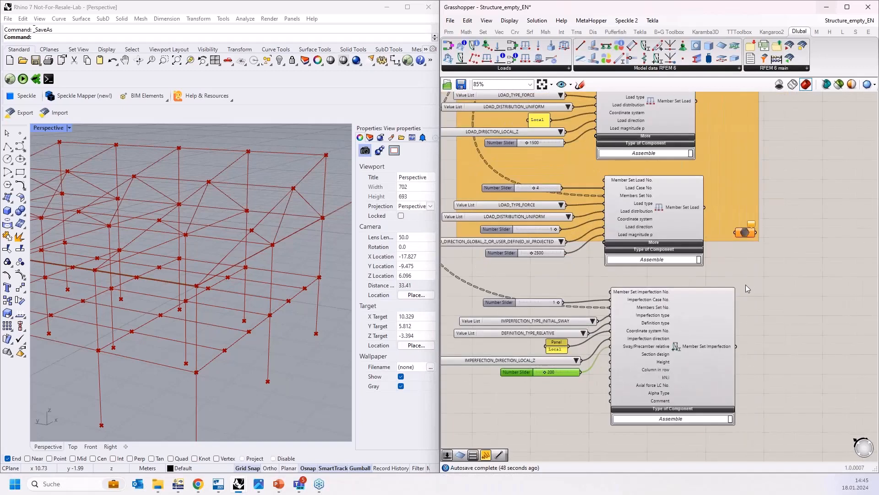
right_click_drag(753, 237, 727, 290)
scroll(738, 328, "down", 8)
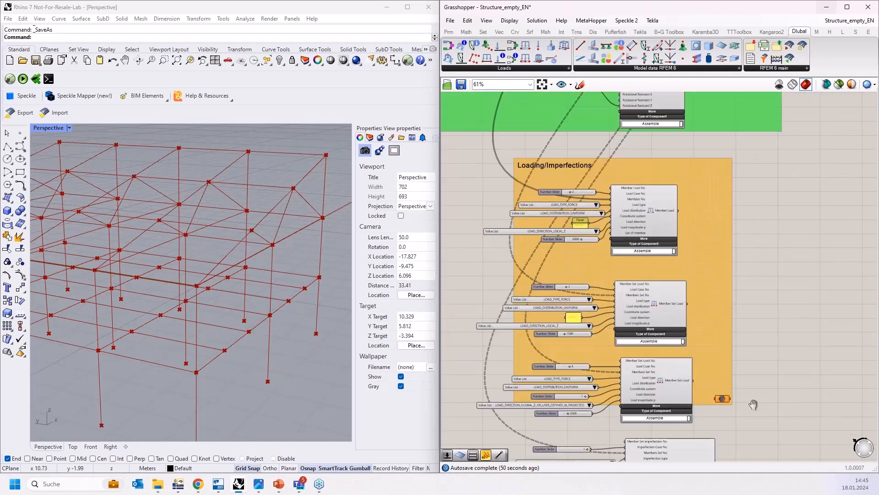
right_click_drag(784, 282, 783, 379)
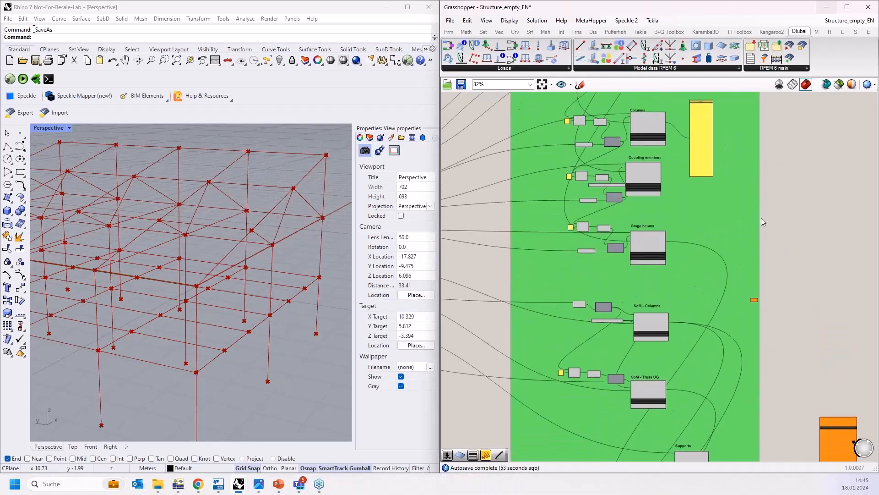
right_click_drag(762, 219, 772, 327)
right_click_drag(796, 267, 781, 324)
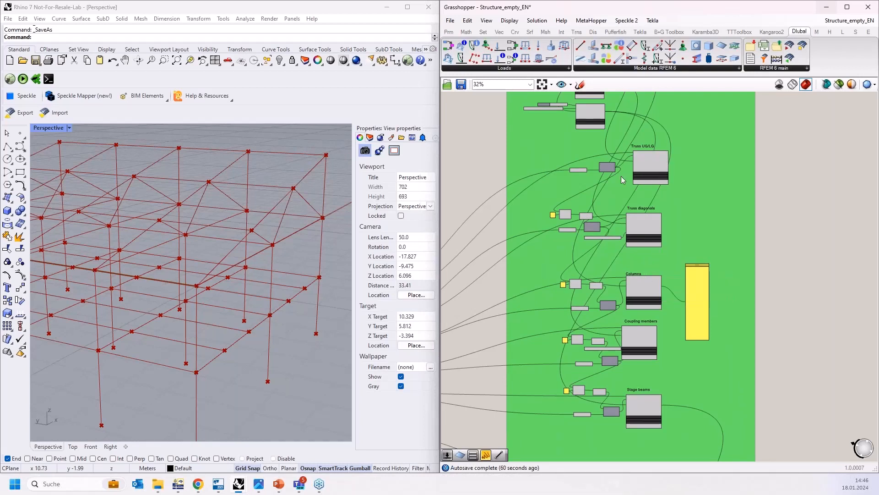
scroll(621, 176, "up", 4)
right_click_drag(728, 233, 714, 317)
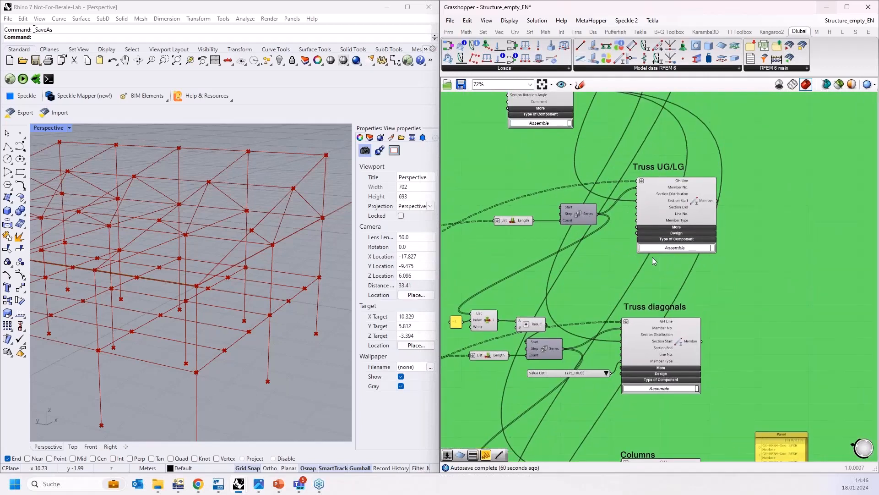
scroll(650, 255, "up", 2)
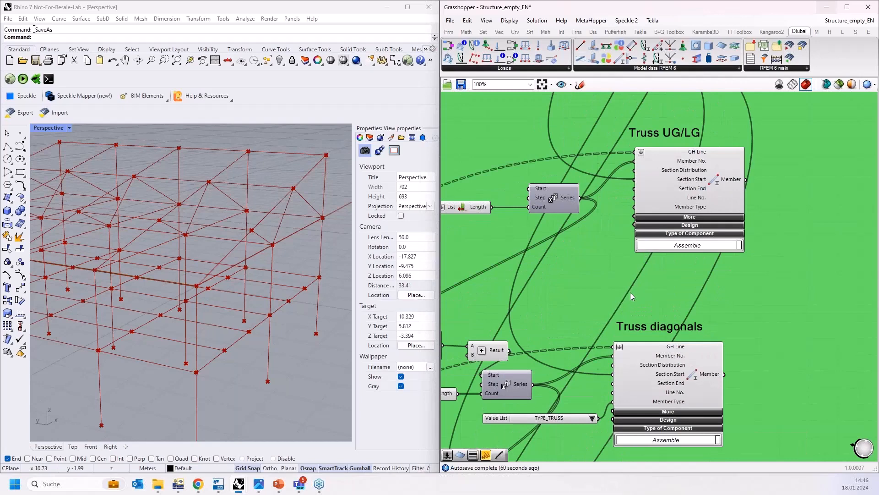
scroll(596, 249, "up", 1)
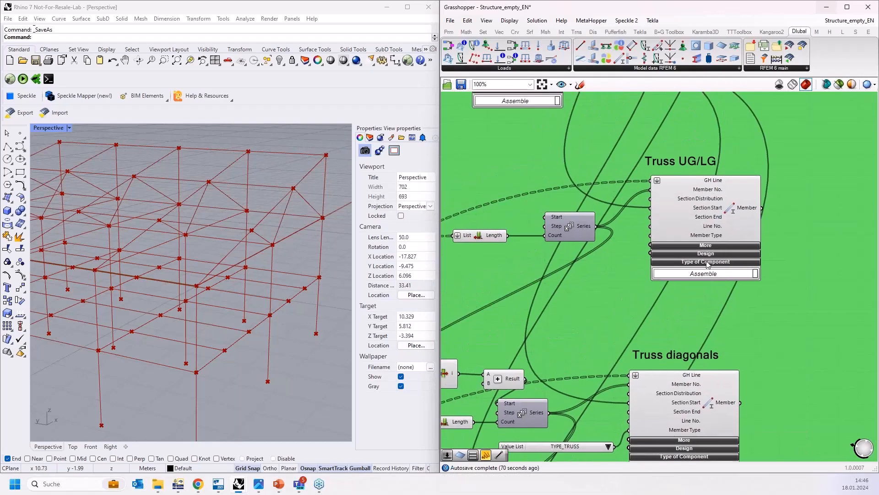
scroll(710, 235, "up", 2)
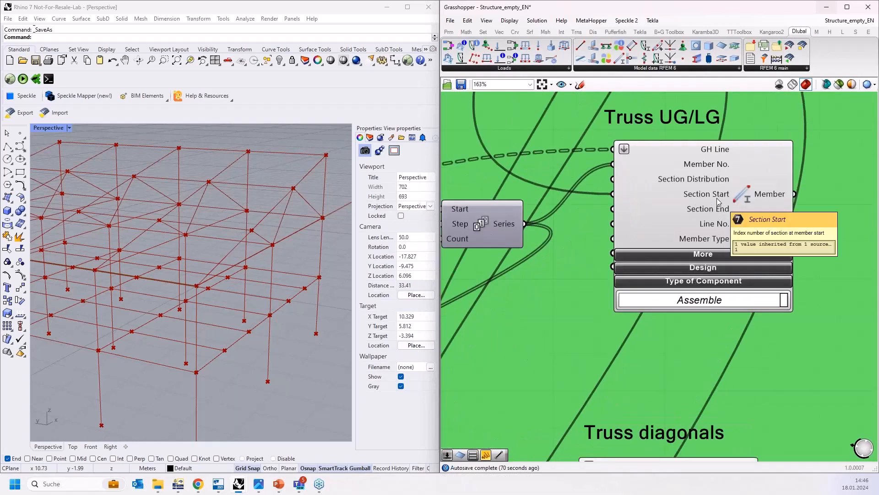
scroll(718, 179, "down", 3)
scroll(728, 193, "up", 2)
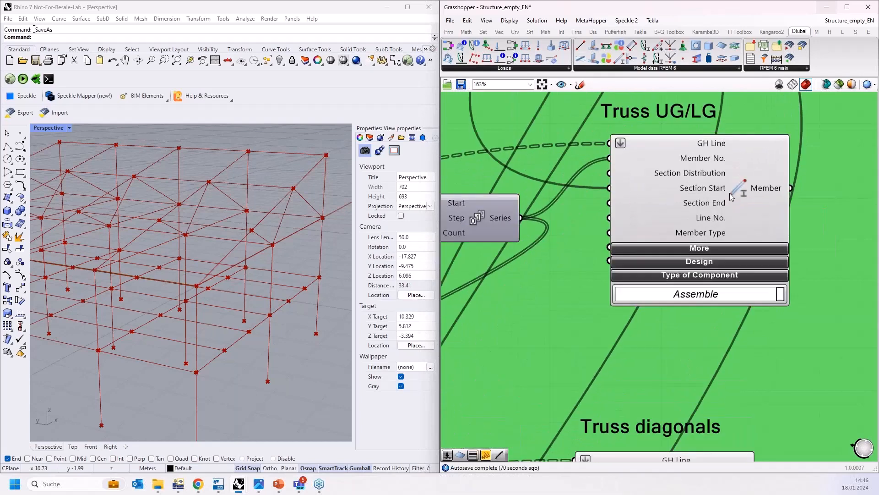
left_click(708, 252)
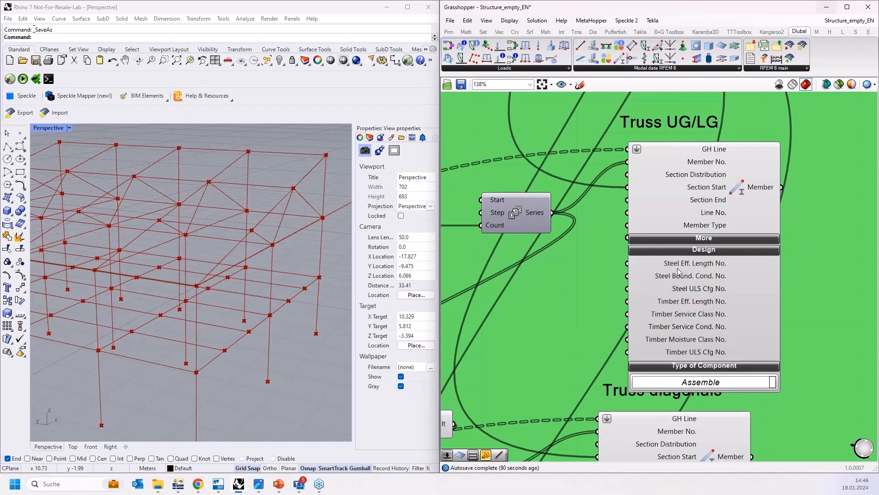
double_click(527, 301)
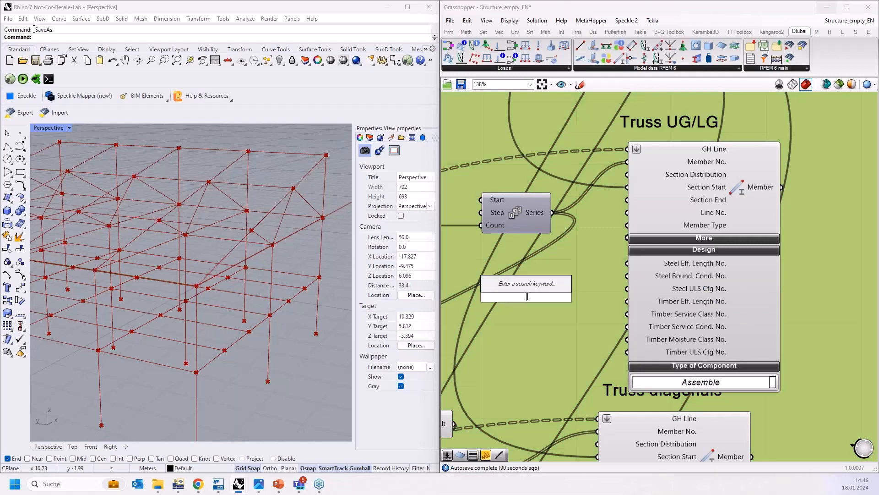
type("1")
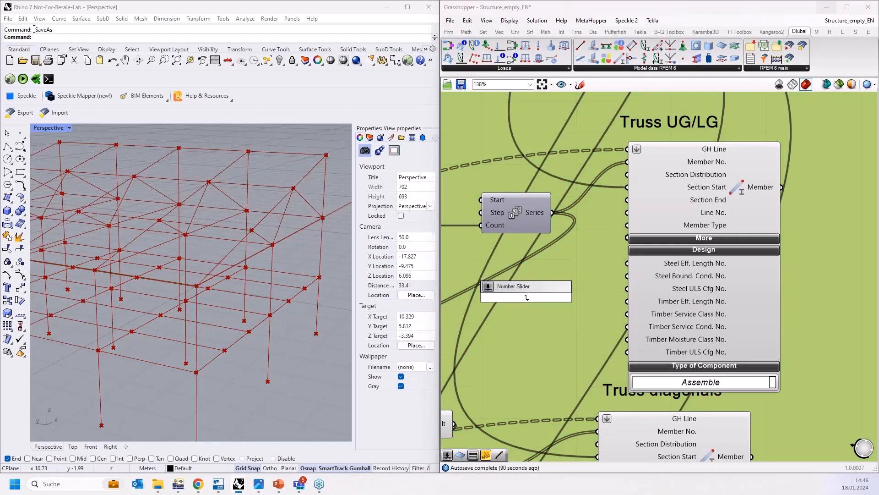
key("Return")
left_click_drag(551, 295, 532, 298)
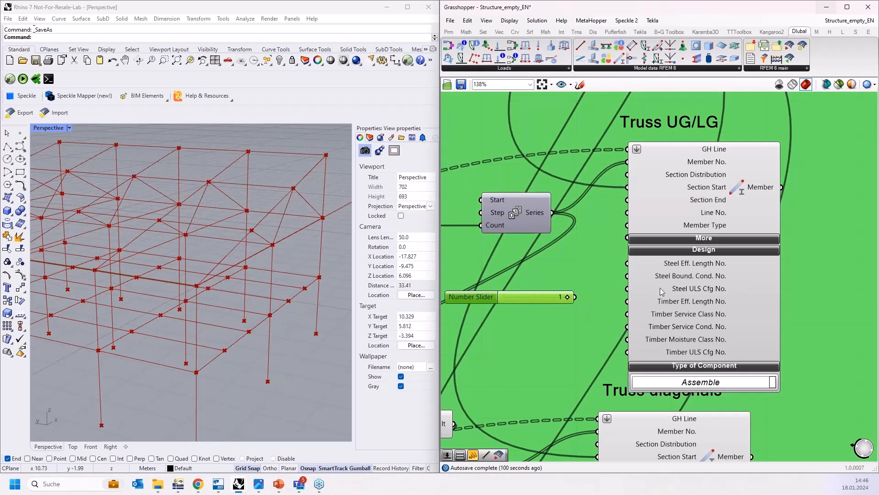
Step: Switch to RFEM and inspect the steel design standard and national annex in the model's base data, cancelling without changes
left_click(179, 484)
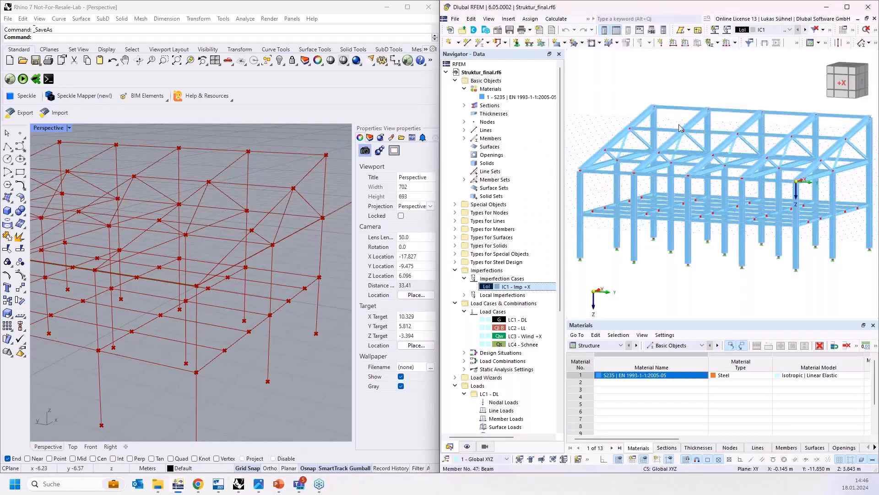
left_click(848, 8)
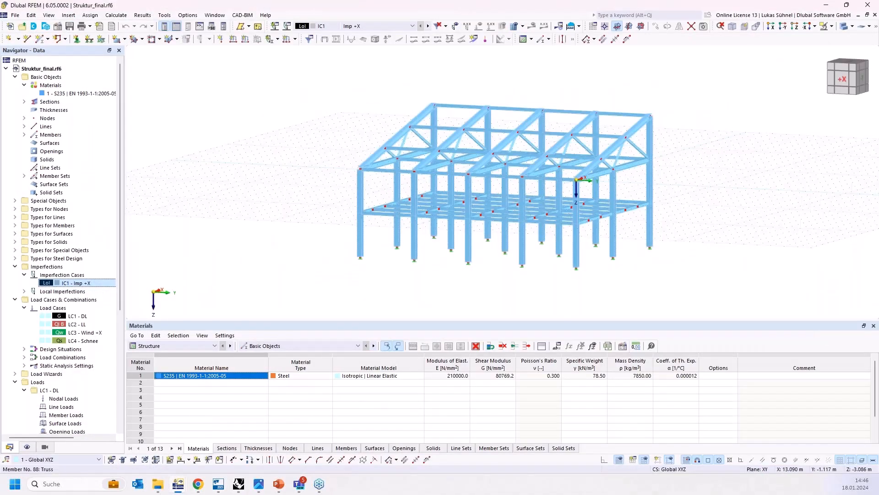
middle_click_drag(635, 113, 664, 113, "ctrl")
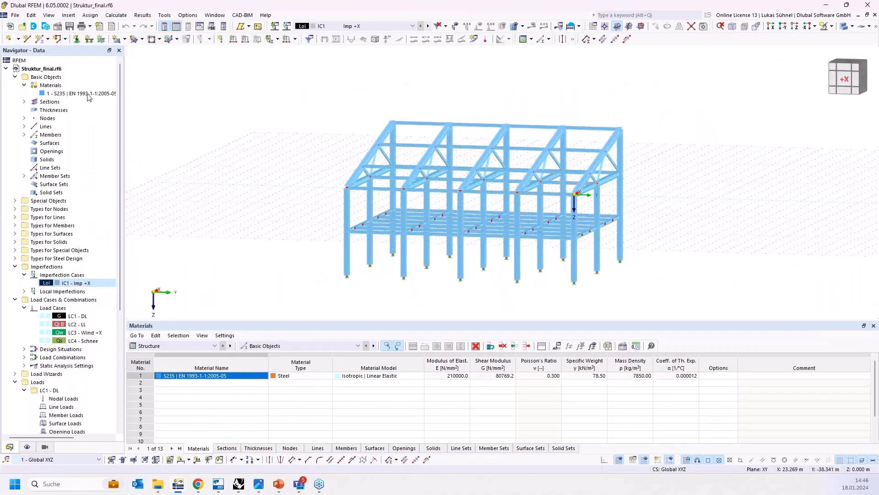
right_click(54, 68)
left_click(81, 78)
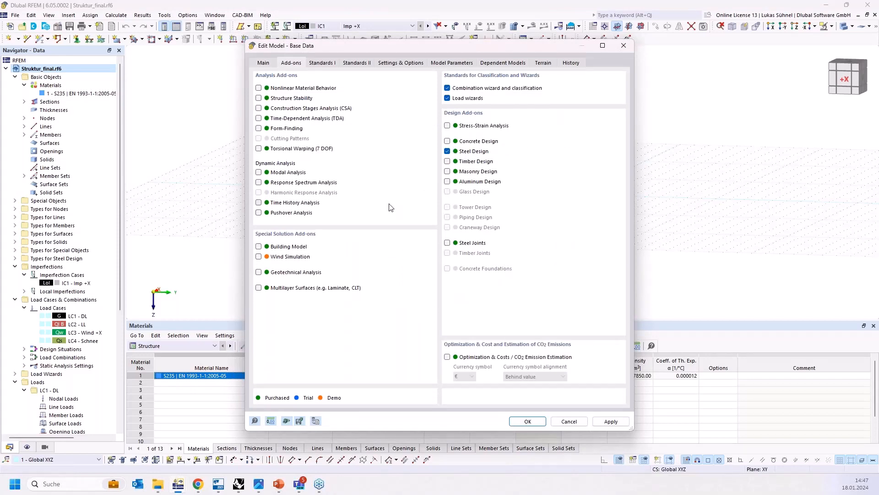
left_click(326, 64)
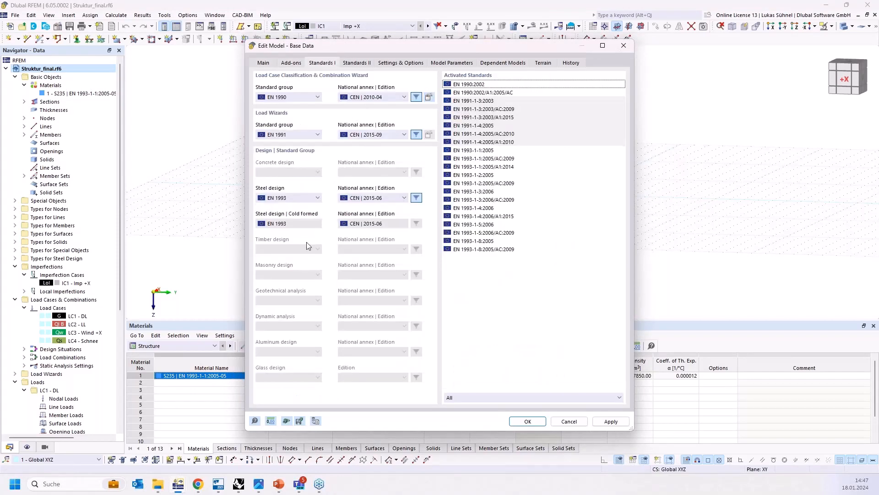
left_click(289, 198)
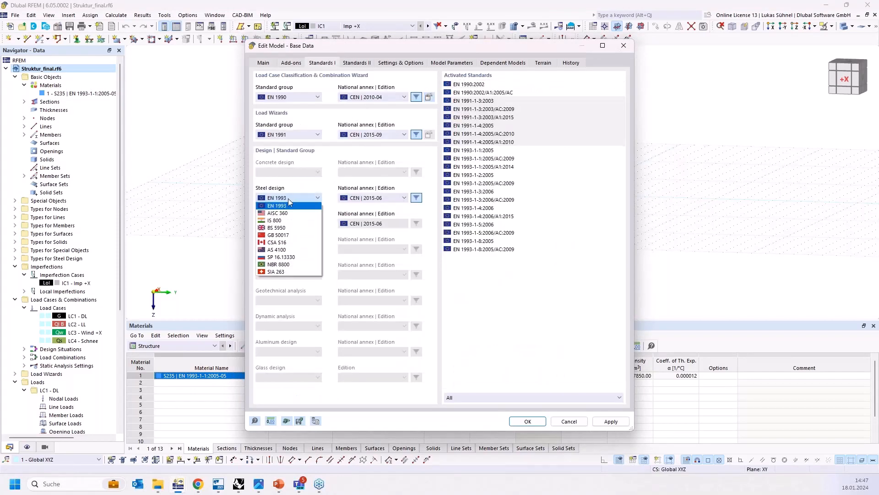
left_click(284, 198)
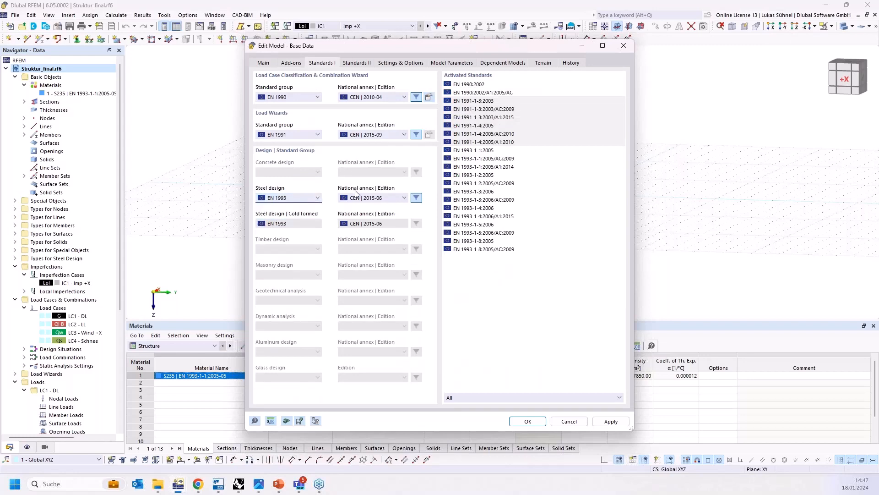
left_click(358, 198)
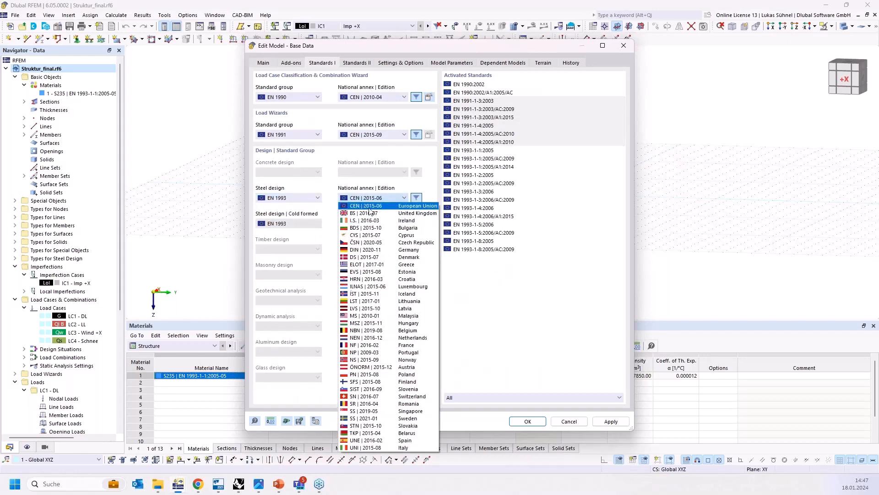
left_click(372, 198)
left_click(569, 421)
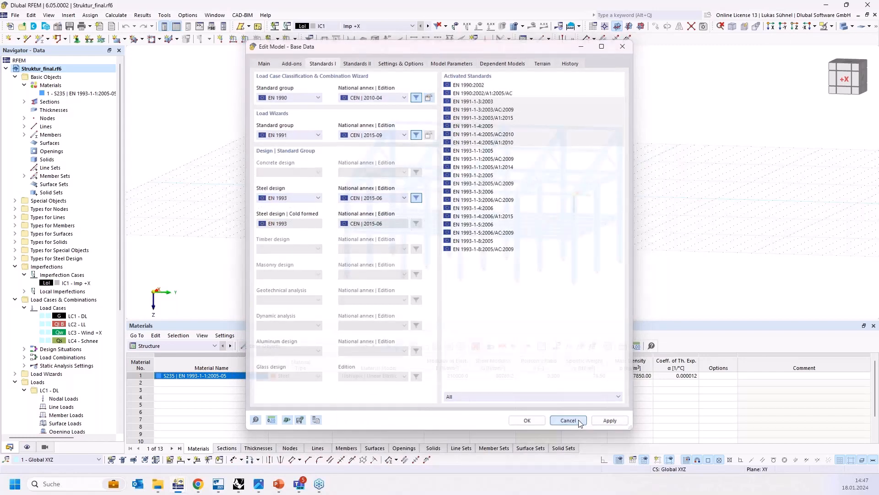
Step: Open the steel design ultimate configurations and review the Standard configuration's stability settings, cancelling without changes
left_click(203, 346)
left_click(173, 391)
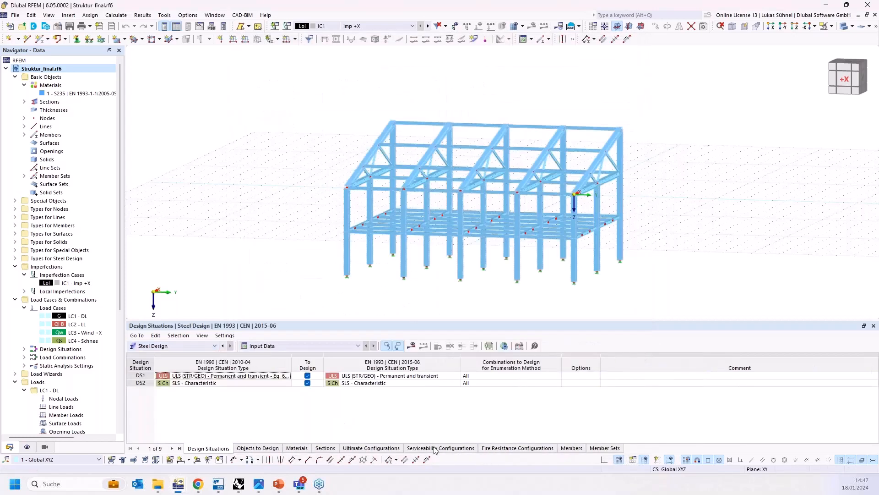
left_click(360, 448)
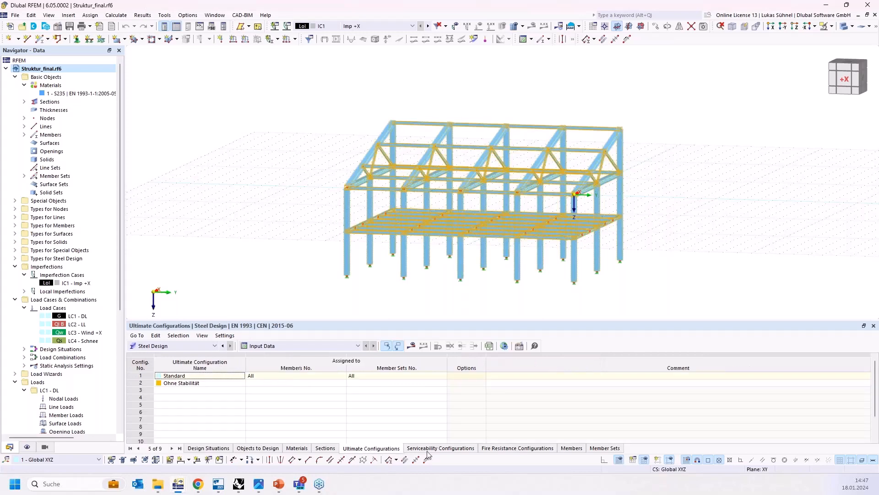
left_click(142, 377)
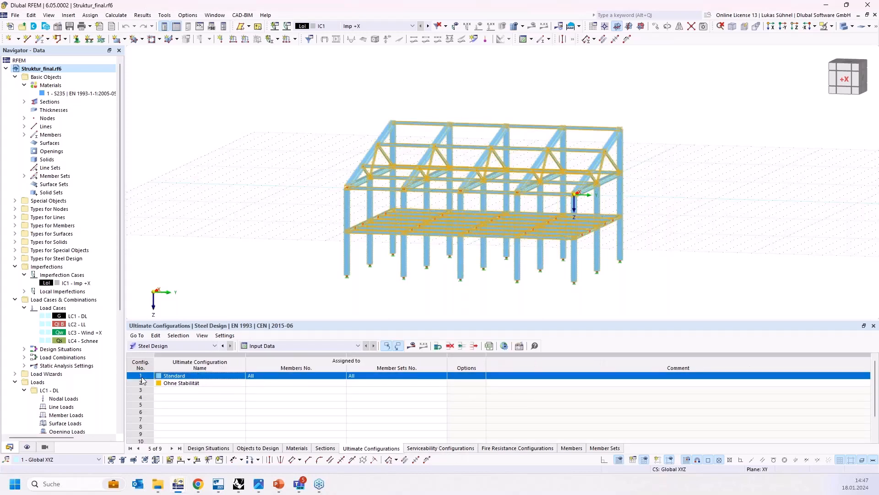
double_click(142, 377)
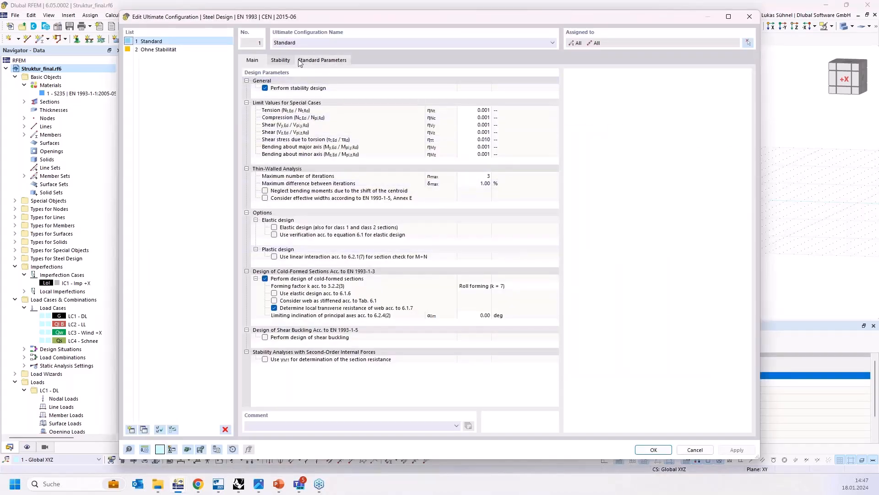
left_click(282, 62)
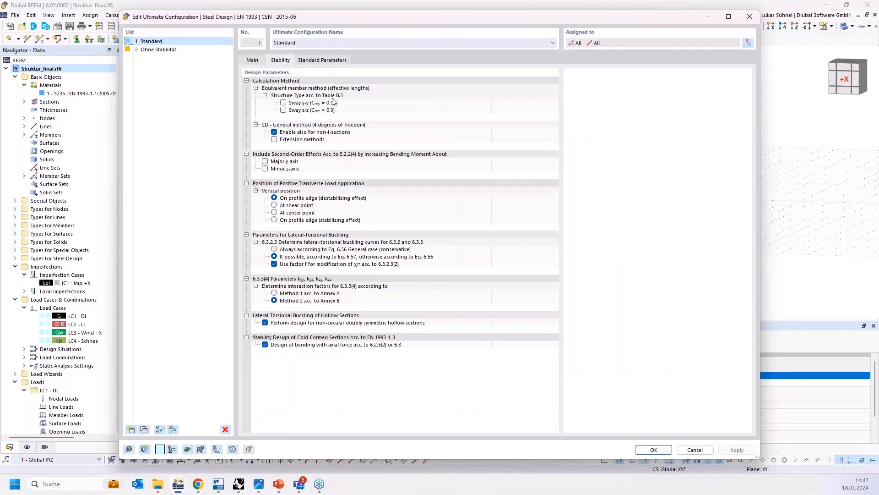
left_click(694, 451)
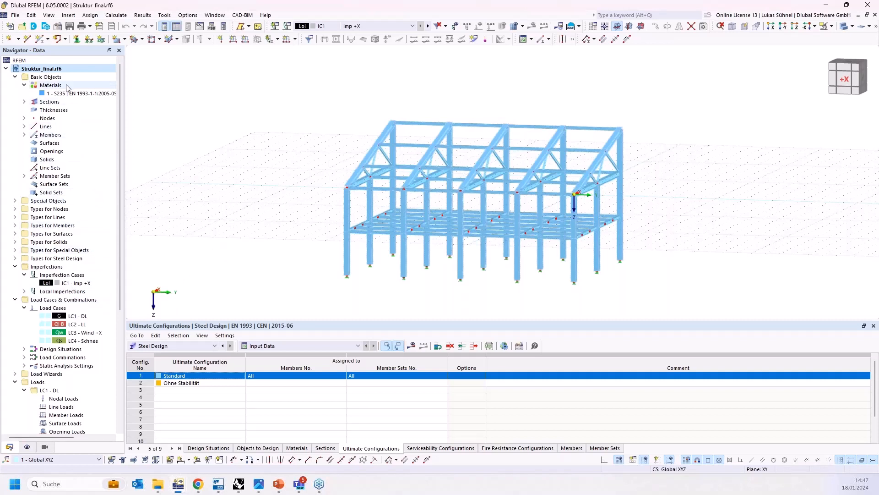
Step: Open the effective length definition assigned to a roof truss member from its design types
right_click(58, 68)
left_click(323, 99)
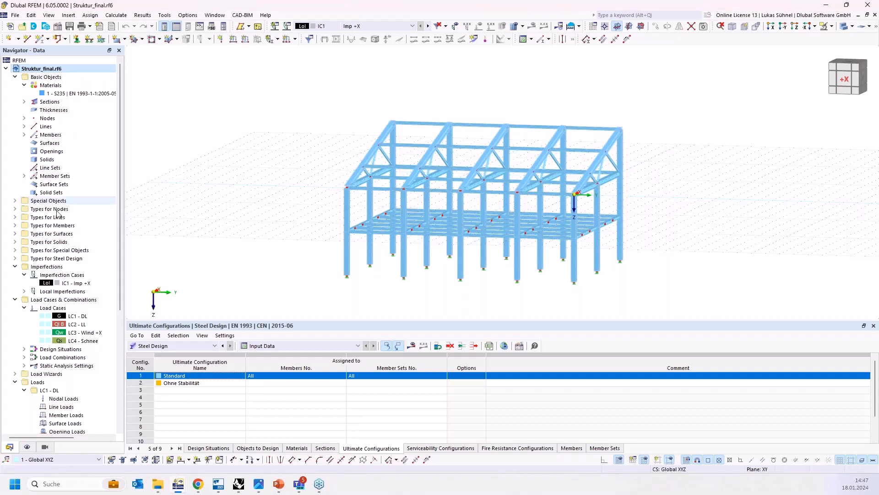
left_click(15, 259)
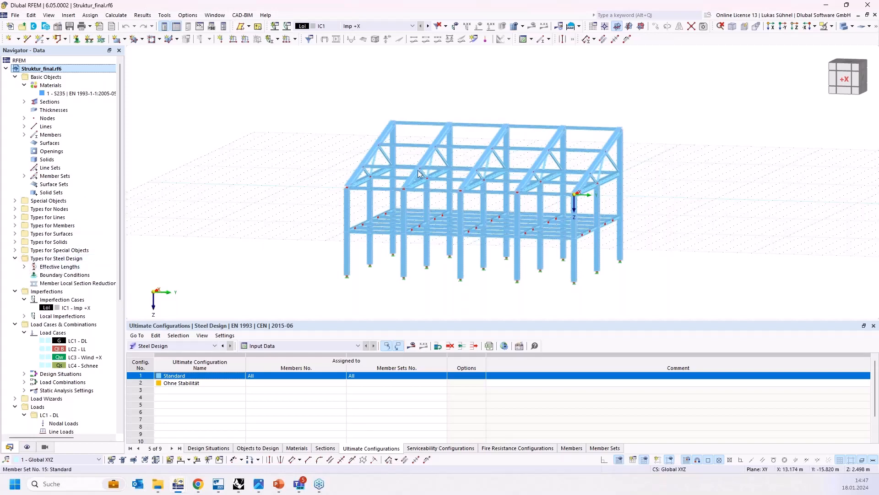
scroll(603, 176, "up", 3)
scroll(604, 176, "up", 3)
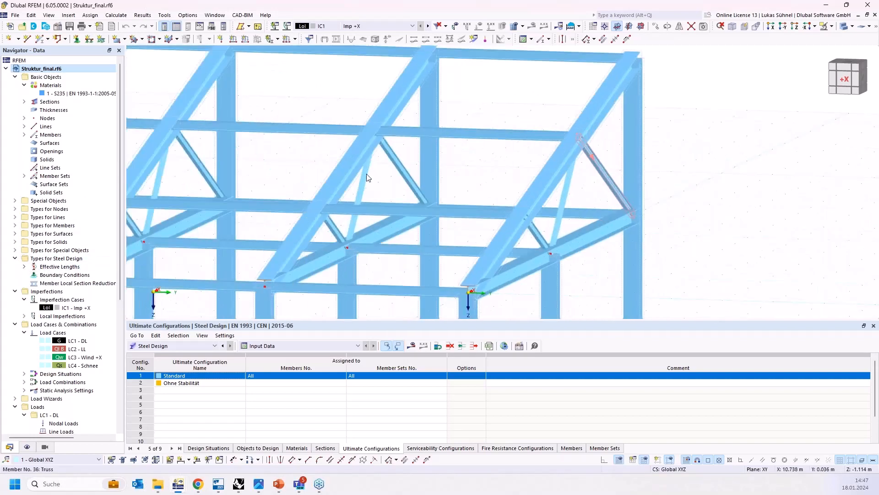
double_click(363, 177)
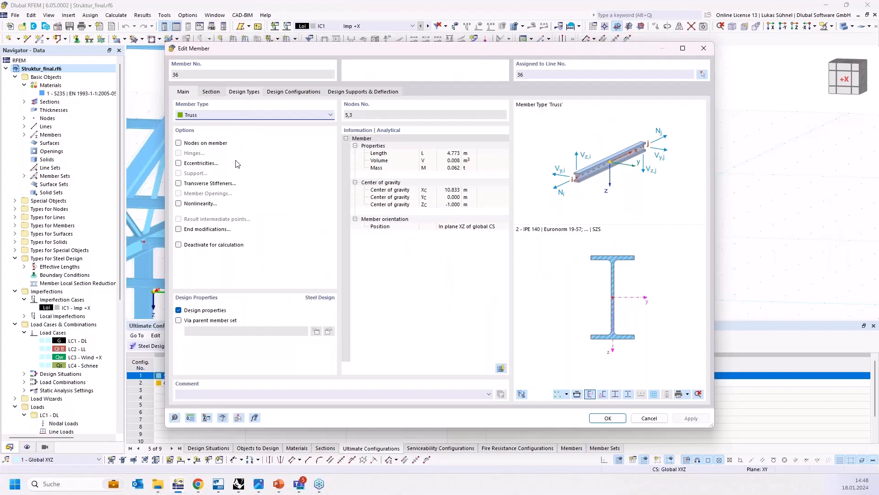
left_click(244, 92)
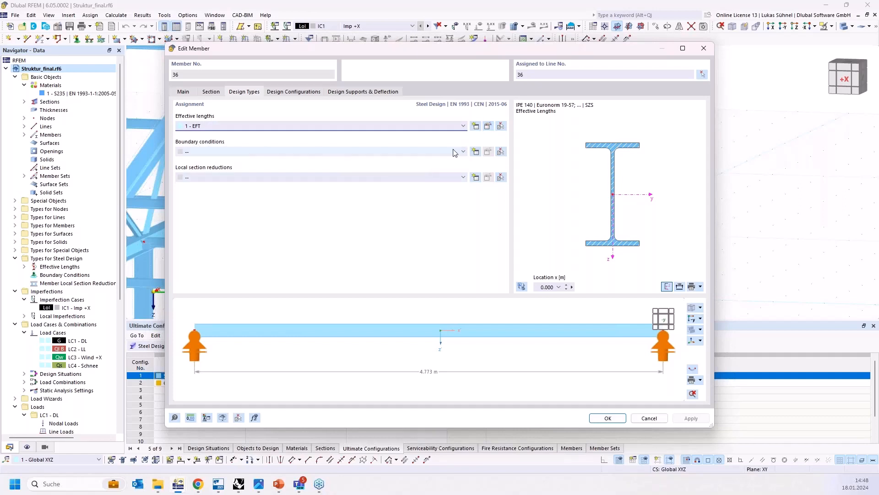
left_click(488, 129)
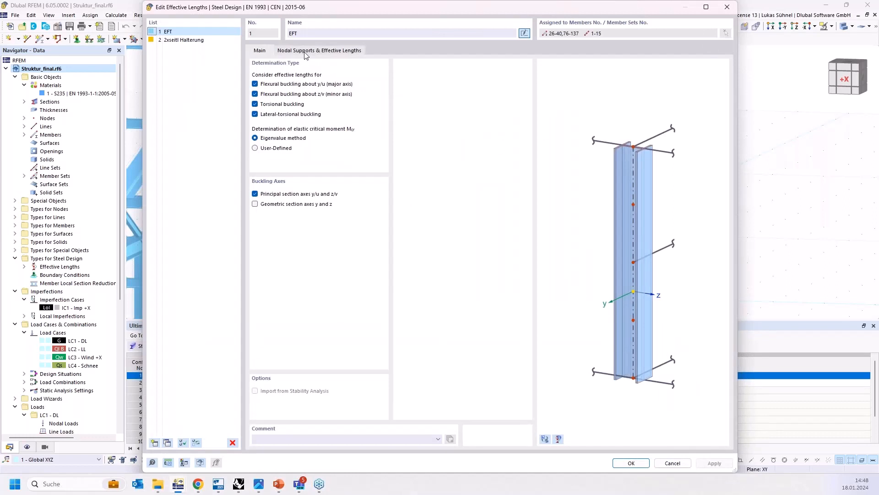
Step: Examine the nodal supports and effective length factors of both effective length types, closing the dialogs without changes
left_click(306, 52)
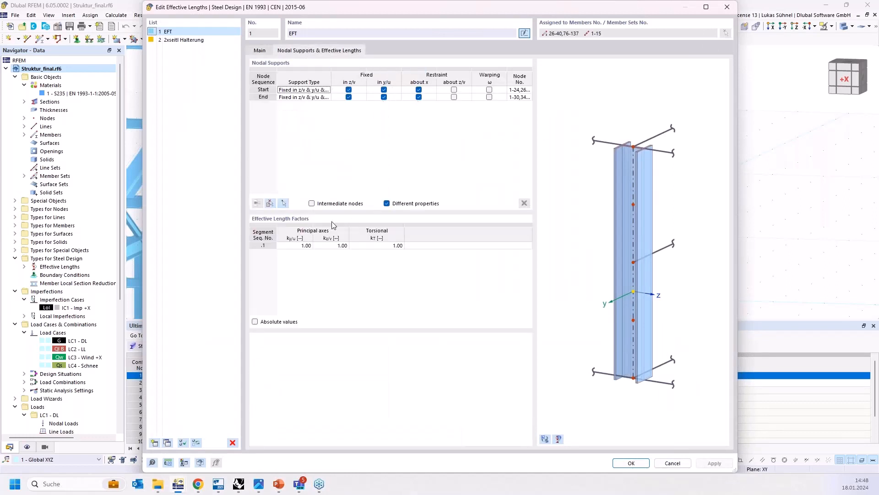
left_click(254, 322)
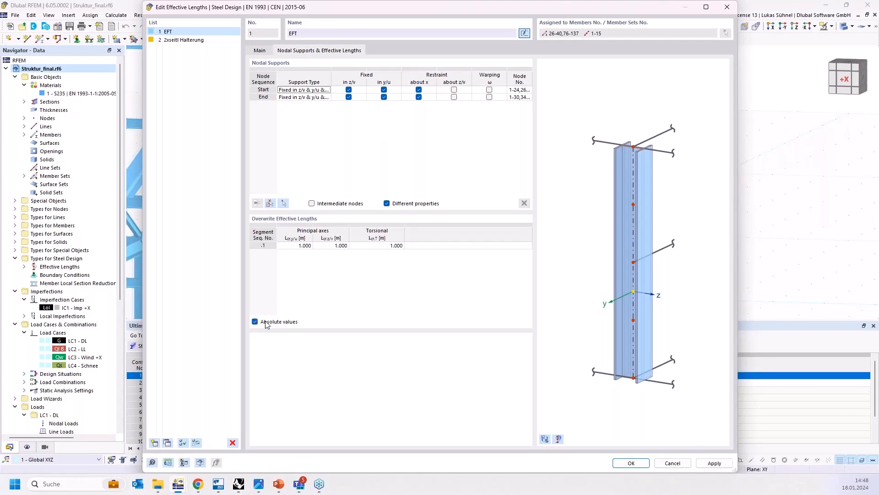
left_click(255, 321)
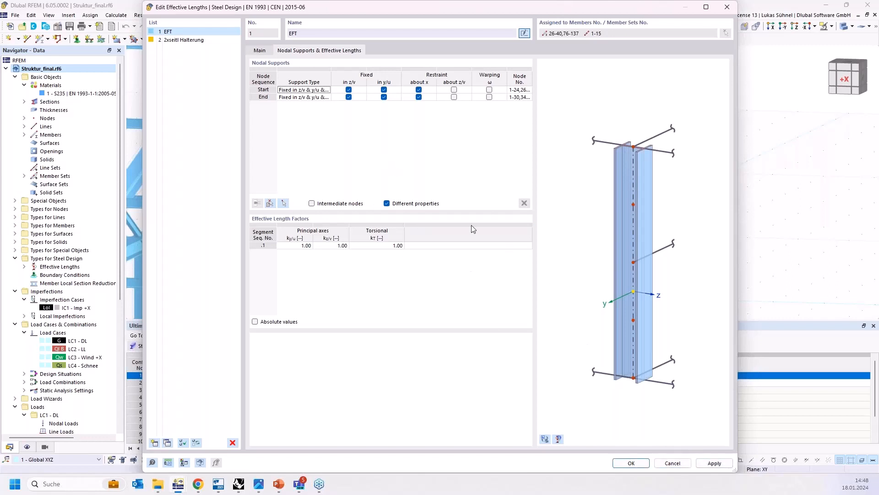
left_click(269, 51)
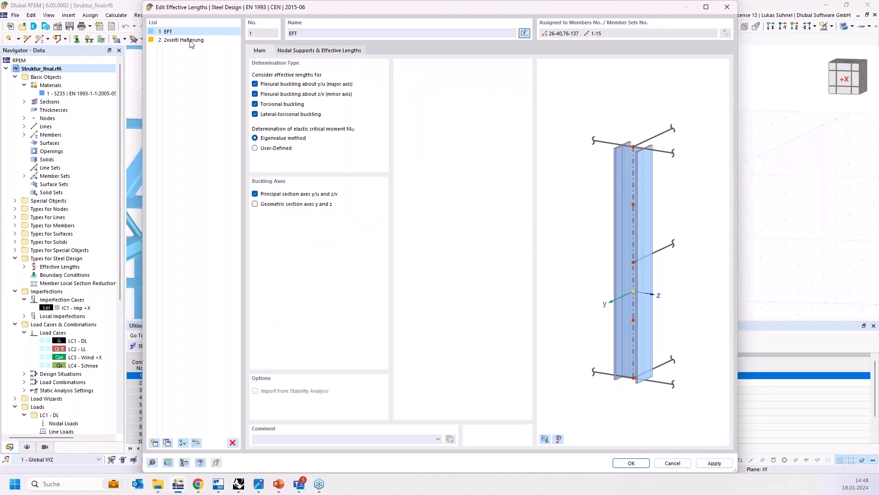
left_click(174, 40)
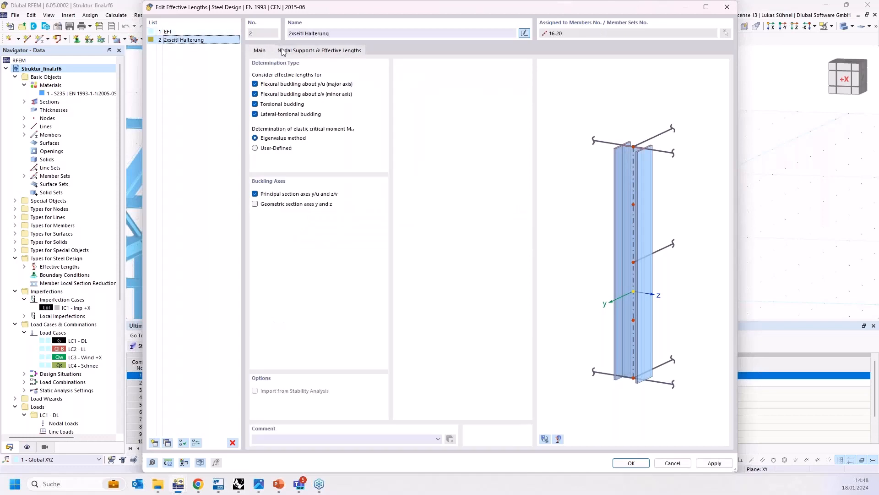
left_click(283, 51)
left_click(672, 463)
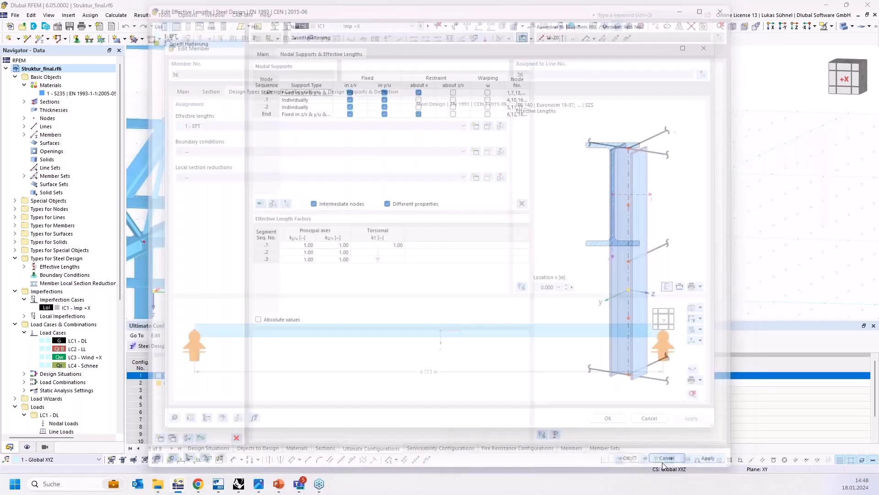
left_click(649, 417)
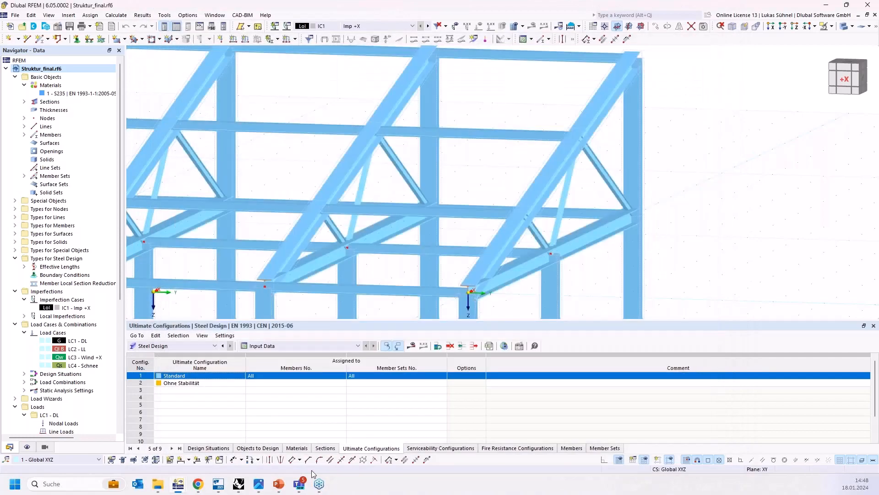
Step: Delete the number slider beside the Truss UG/LG member component
left_click(240, 483)
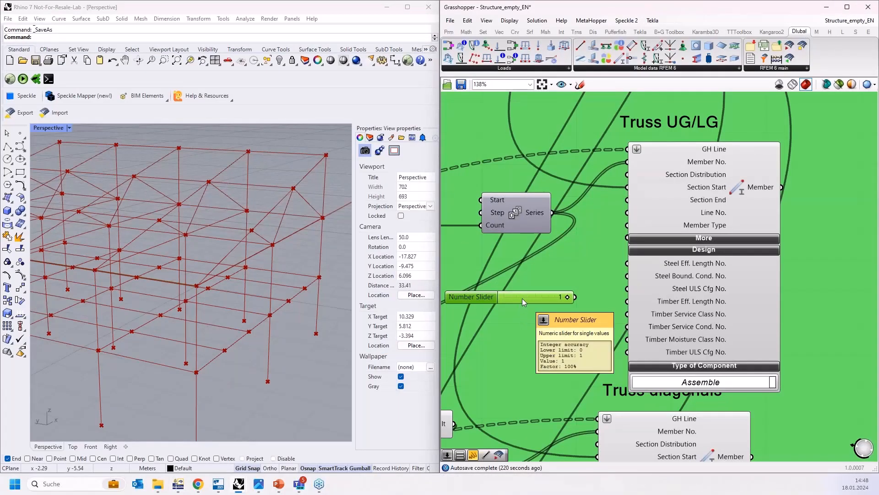
left_click_drag(526, 300, 565, 286)
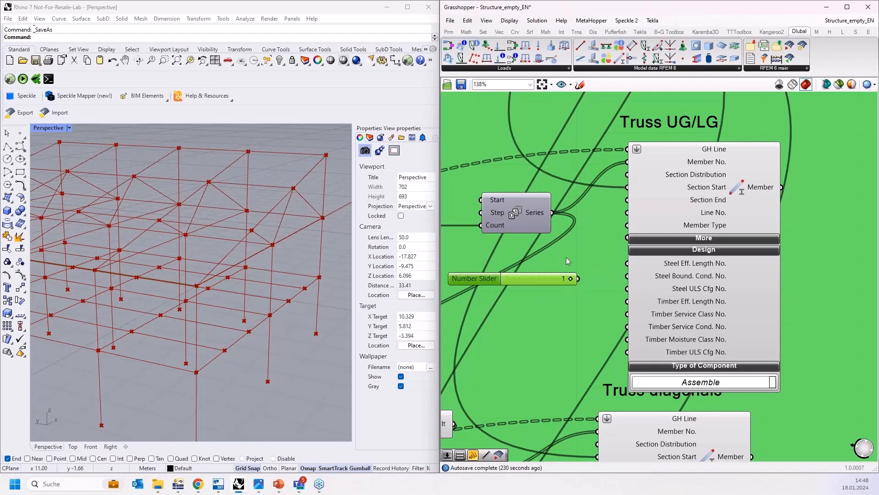
scroll(566, 257, "down", 2)
key("Delete")
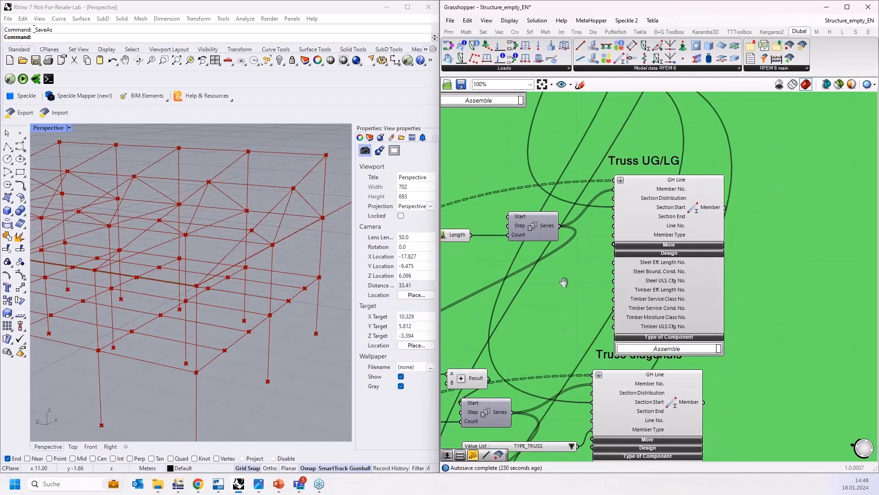
Step: Expand the Truss diagonals component's Design inputs and connect a new number slider set to 1 to Steel ULS Cfg No
right_click_drag(561, 289, 579, 151)
scroll(635, 254, "up", 2)
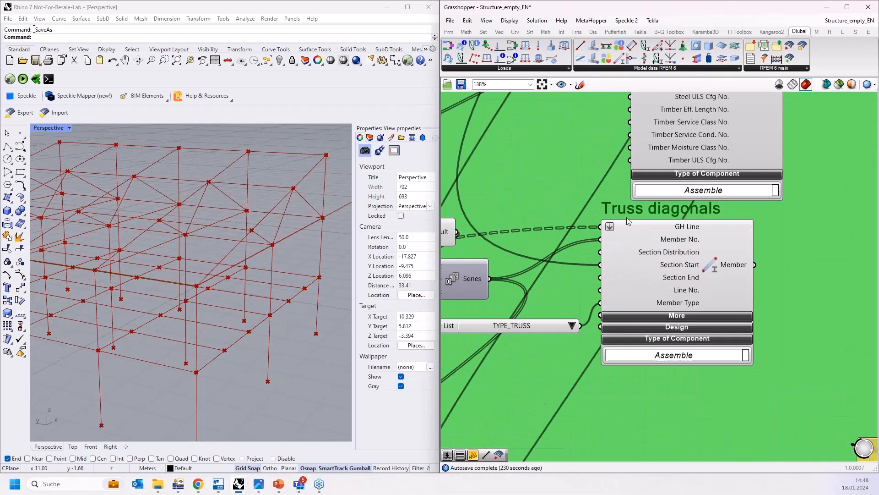
left_click_drag(639, 251, 682, 278)
left_click(690, 338)
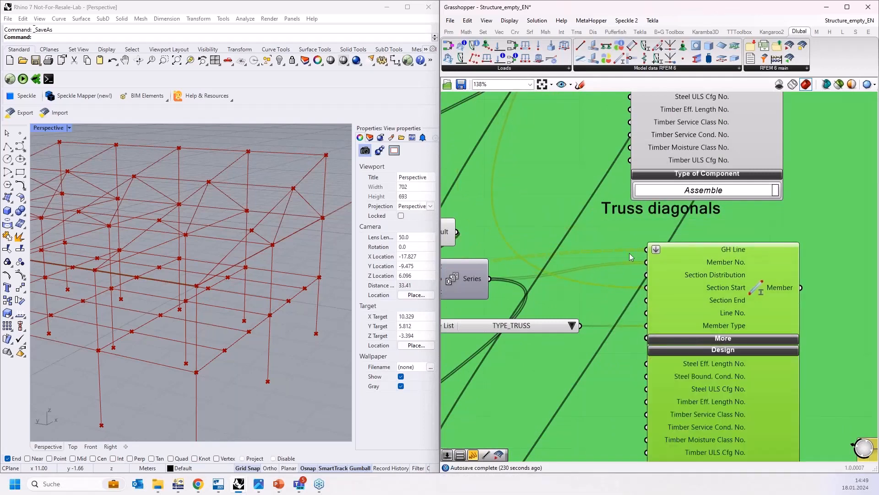
scroll(594, 224, "down", 2)
double_click(552, 312)
type("1")
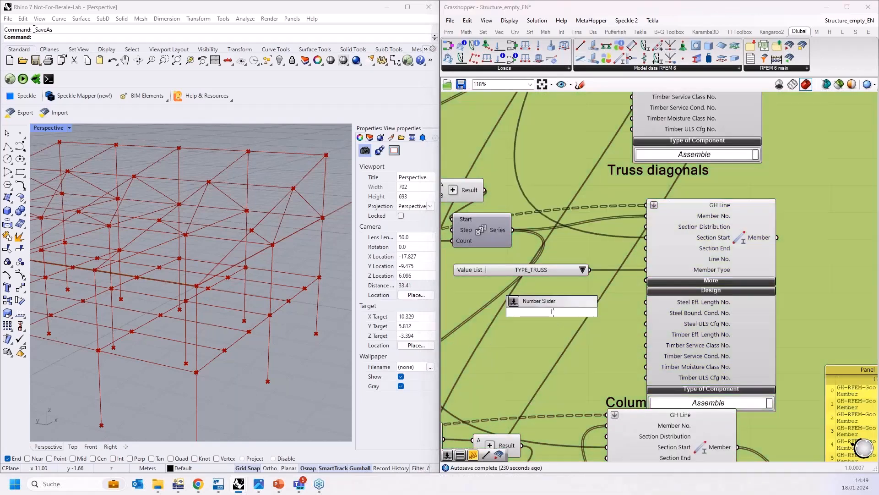
key("Return")
left_click_drag(607, 312, 645, 323)
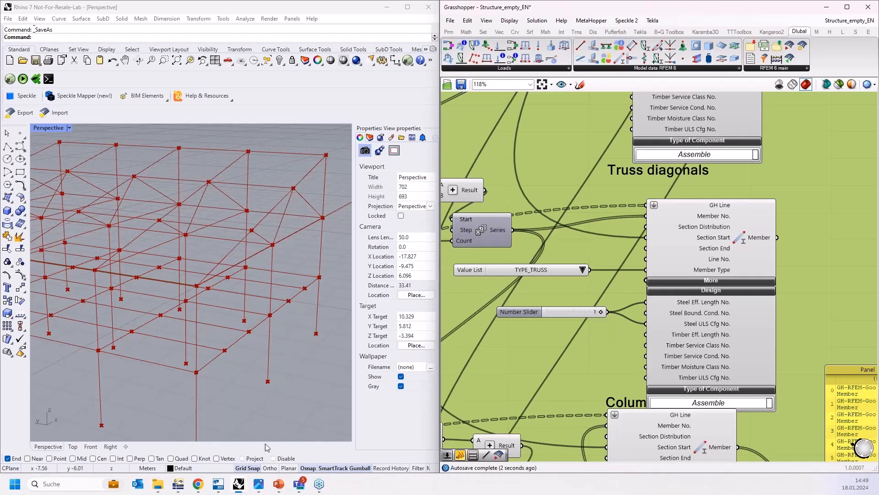
Step: Review the nodal supports of effective length type 1 - EFT in RFEM, cancelling without changes
left_click(178, 484)
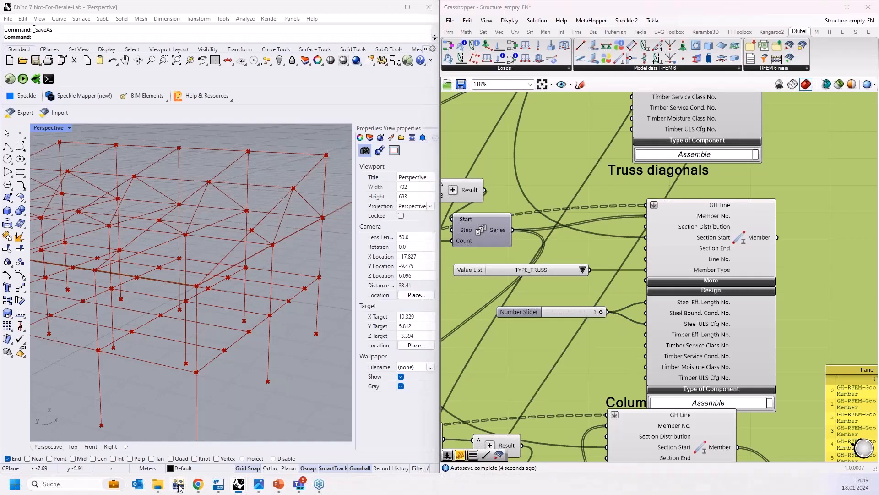
left_click(24, 267)
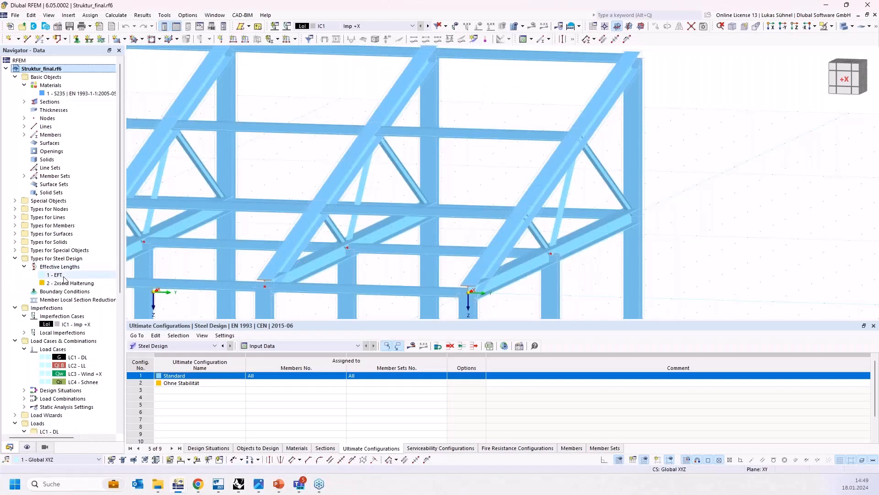
double_click(54, 275)
left_click(329, 52)
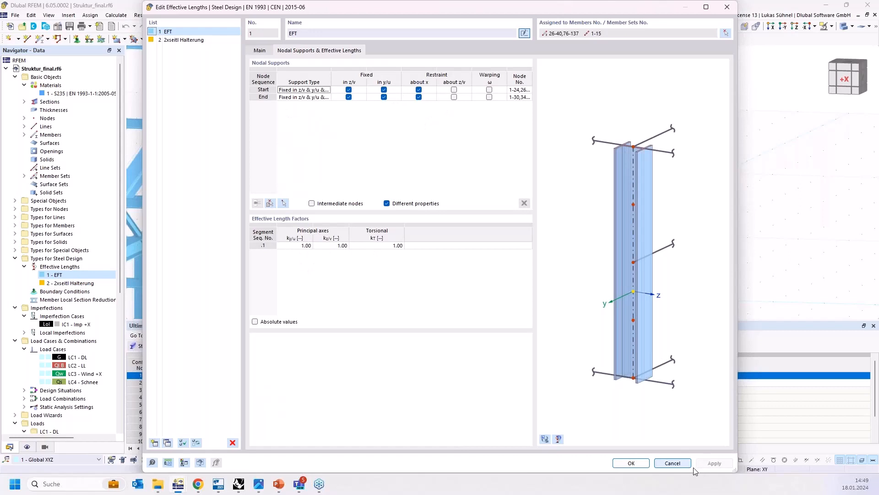
left_click(676, 465)
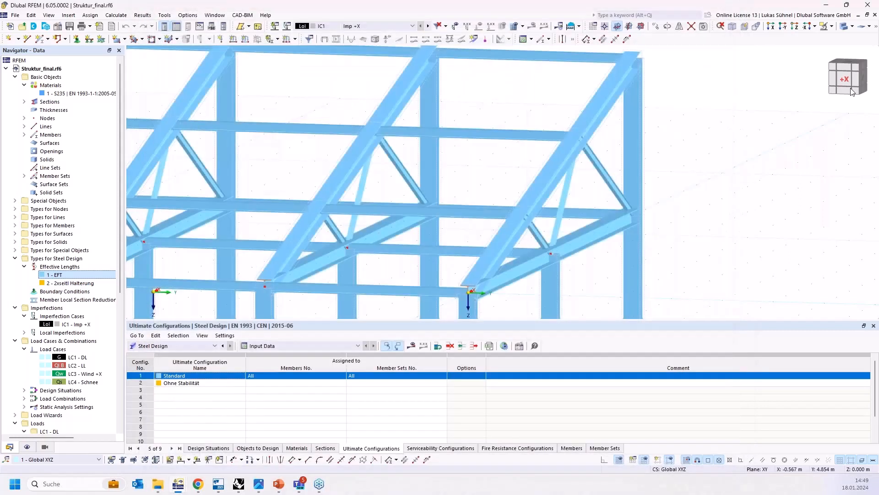
Step: Reposition the Series component feeding the Columns member component
left_click(825, 7)
scroll(544, 232, "down", 1)
right_click_drag(544, 232, 525, 197)
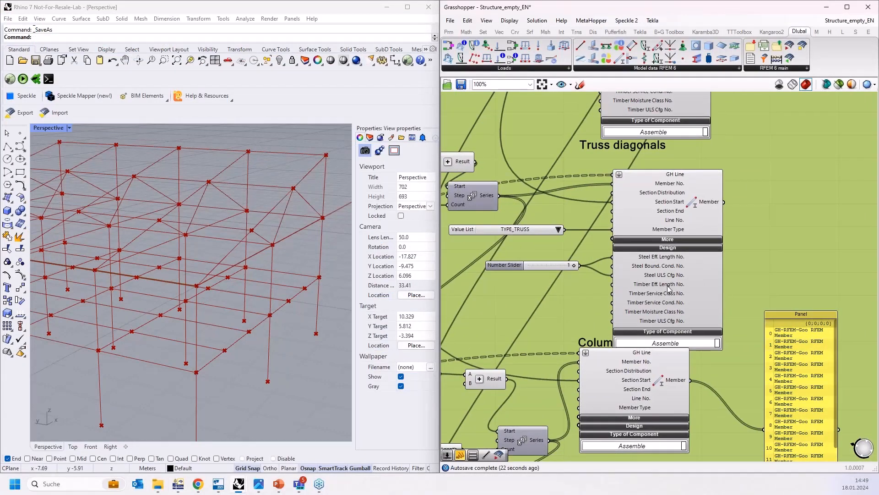
left_click_drag(670, 305, 654, 289)
scroll(697, 258, "down", 3)
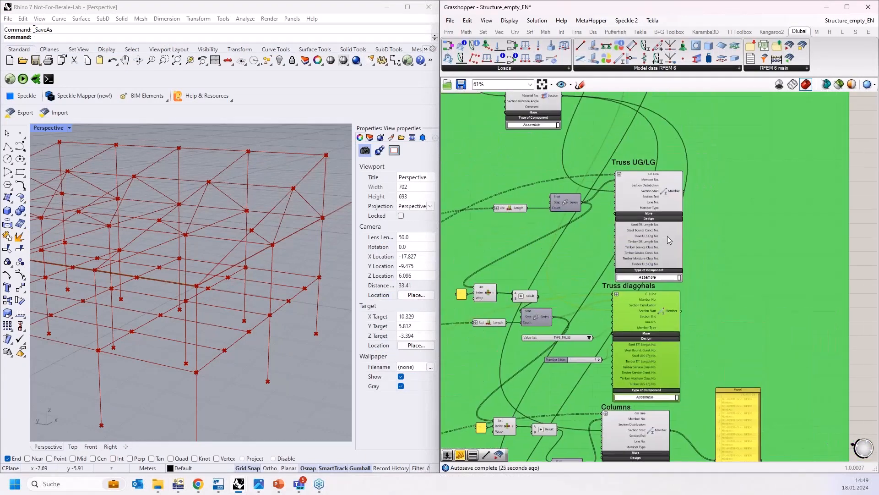
left_click(653, 232)
right_click_drag(704, 290, 703, 185)
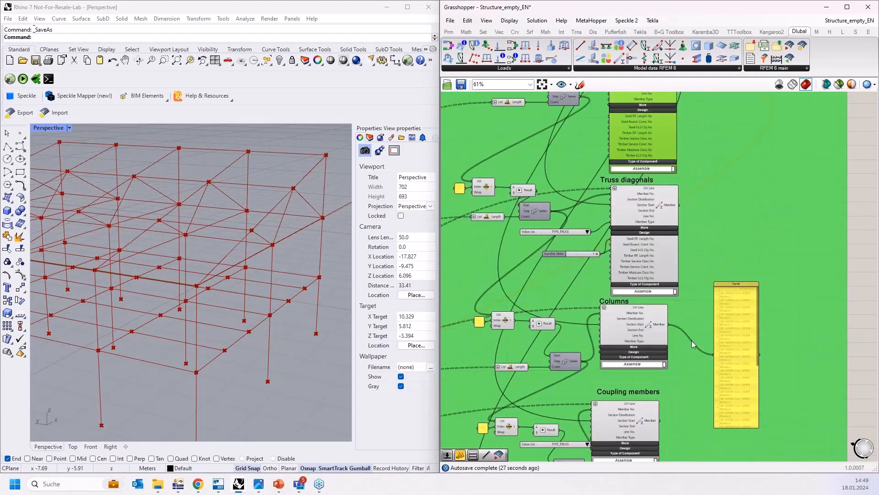
right_click_drag(682, 356, 647, 228)
scroll(637, 222, "up", 4)
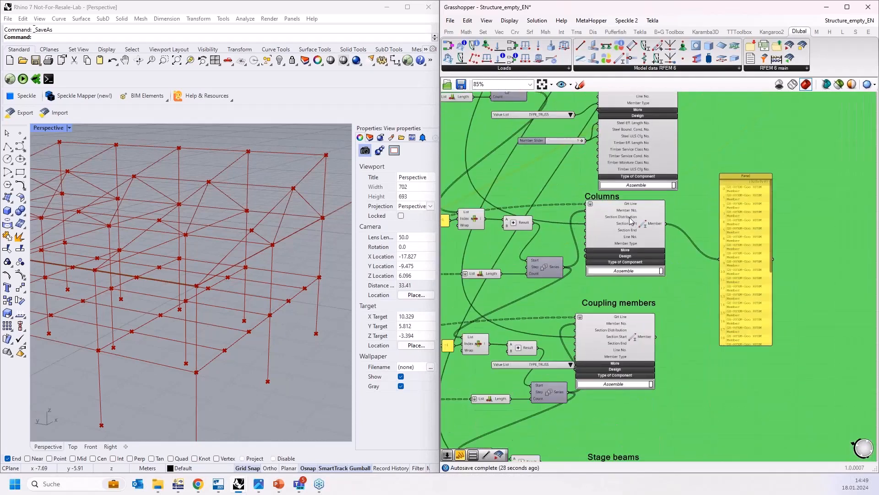
scroll(708, 233, "down", 1)
right_click_drag(714, 254, 743, 232)
left_click(545, 272)
left_click_drag(545, 274, 518, 255)
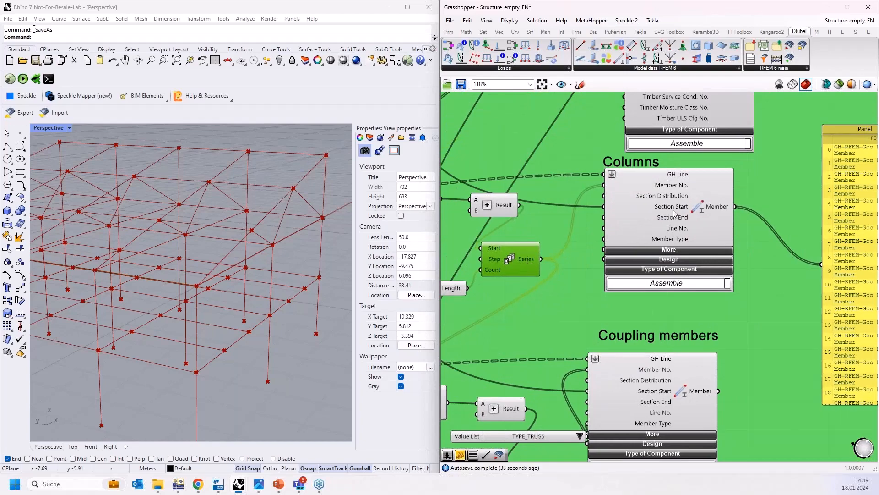
Step: Expand the Design inputs of the Coupling members member component
left_click_drag(669, 229, 666, 235)
scroll(667, 233, "down", 5)
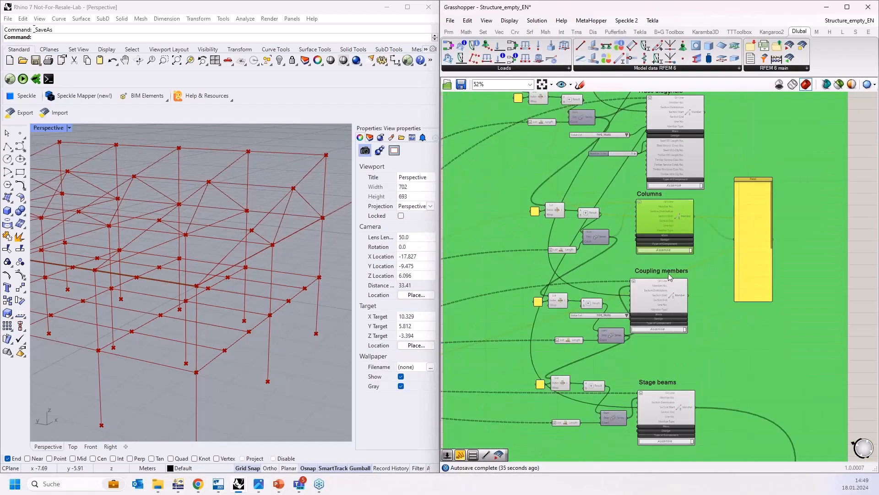
scroll(669, 275, "up", 2)
right_click_drag(662, 316, 675, 259)
scroll(675, 263, "up", 2)
left_click_drag(677, 246, 723, 256)
left_click(704, 297)
right_click_drag(606, 318, 599, 253)
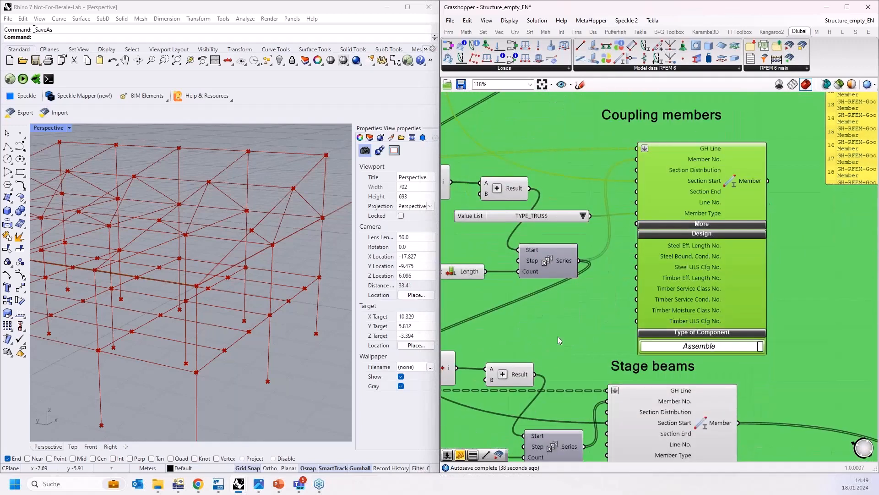
Step: Add a number slider set to 1 and connect it to the Coupling members component's Steel ULS Cfg No. input
double_click(558, 336)
type("1")
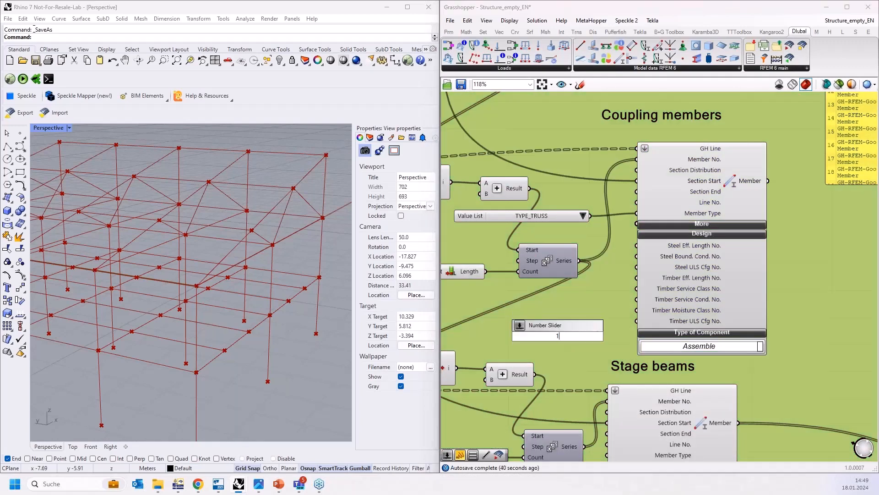
key("Return")
left_click_drag(586, 314, 636, 252)
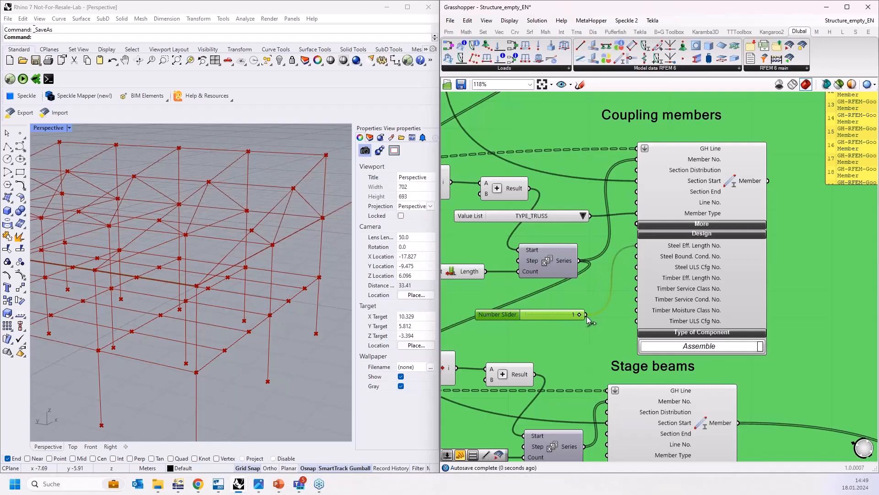
left_click_drag(586, 314, 633, 273)
right_click_drag(591, 337, 598, 184)
Step: Duplicate the number slider, expand the Stage beams component's Design inputs and connect the copy to its Steel ULS Cfg No
scroll(599, 185, "down", 1)
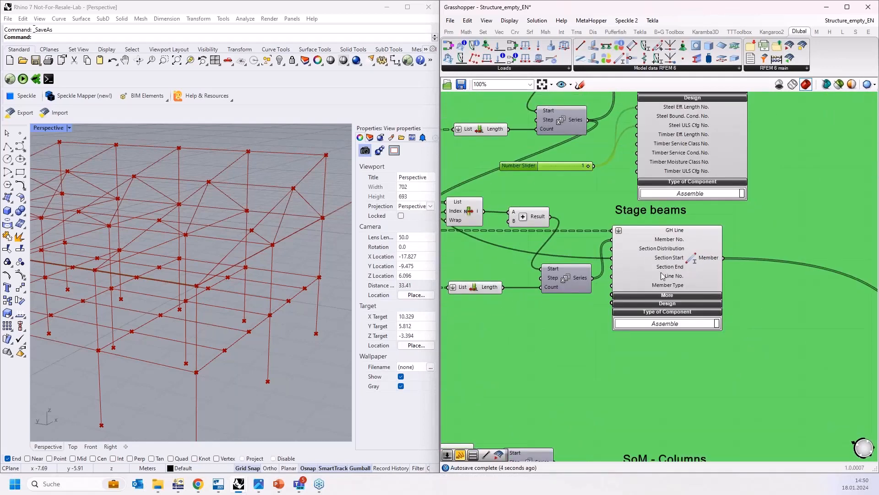
left_click_drag(669, 272, 720, 281)
left_click(567, 166)
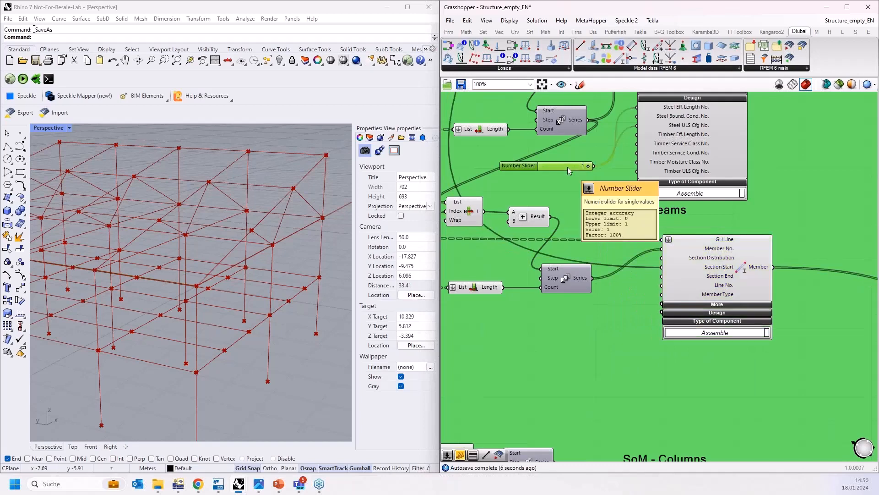
left_click_drag(569, 166, 597, 314, "alt")
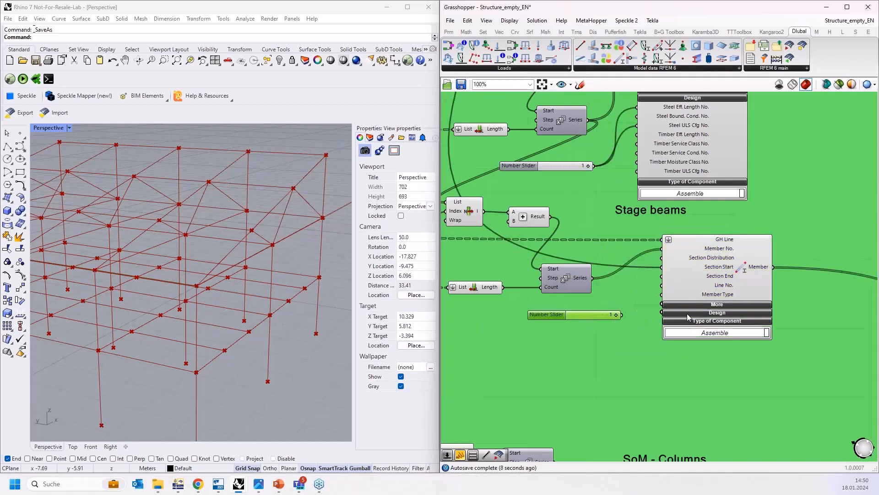
left_click(691, 312)
scroll(581, 307, "up", 2)
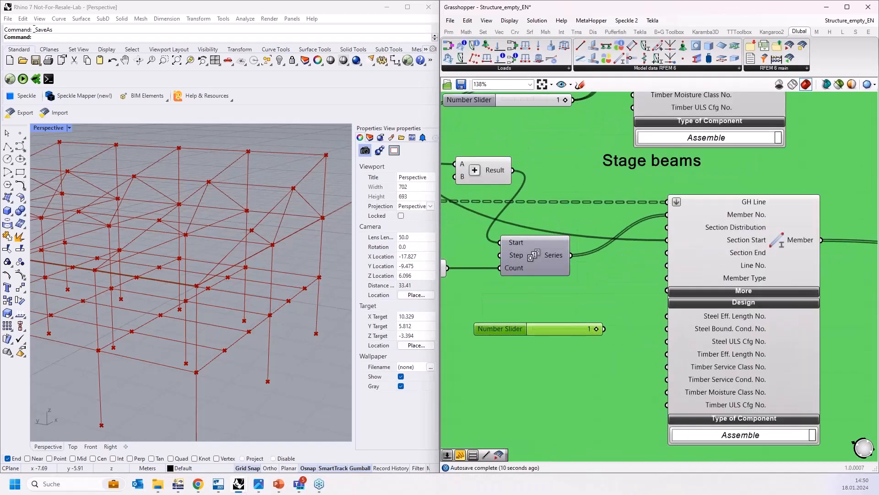
left_click_drag(646, 330, 662, 323)
left_click_drag(655, 355, 667, 341)
scroll(591, 334, "down", 3)
scroll(596, 334, "down", 2)
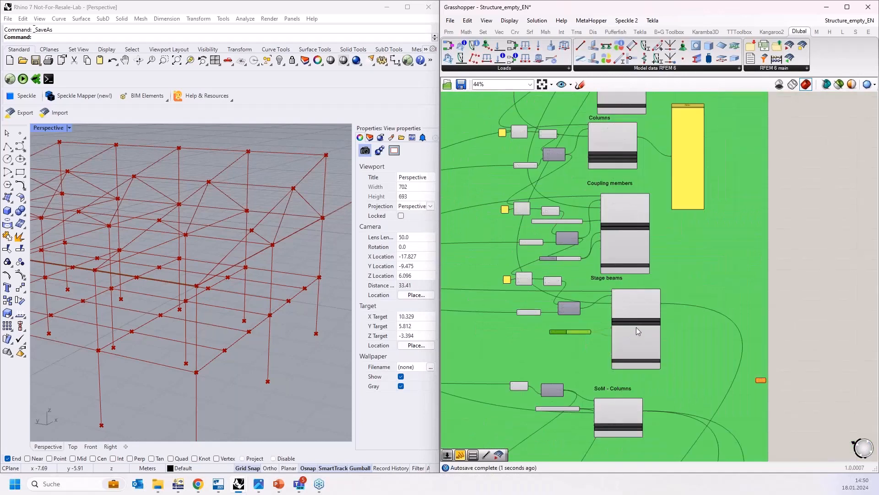
left_click_drag(611, 279, 623, 282)
Step: Add a number slider set to 1 to the SoM - Columns component and connect it to Steel Eff. Length No. and Steel ULS Cfg No
scroll(600, 369, "up", 3)
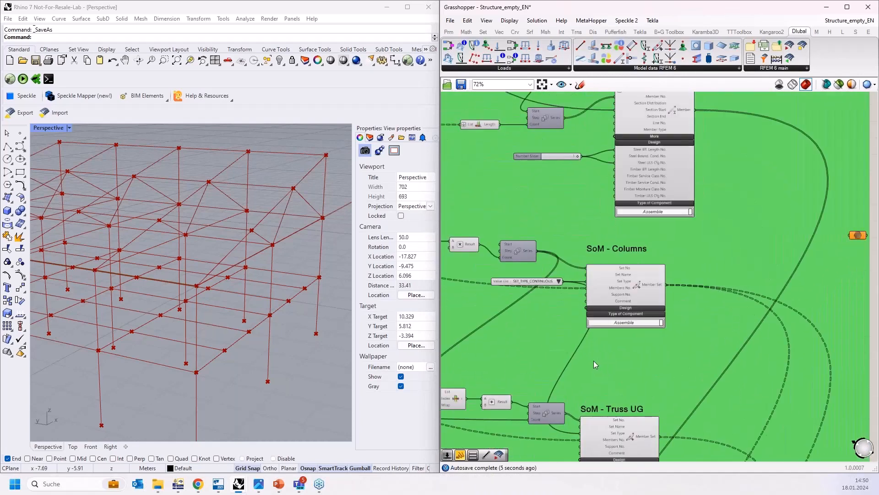
scroll(568, 333, "up", 1)
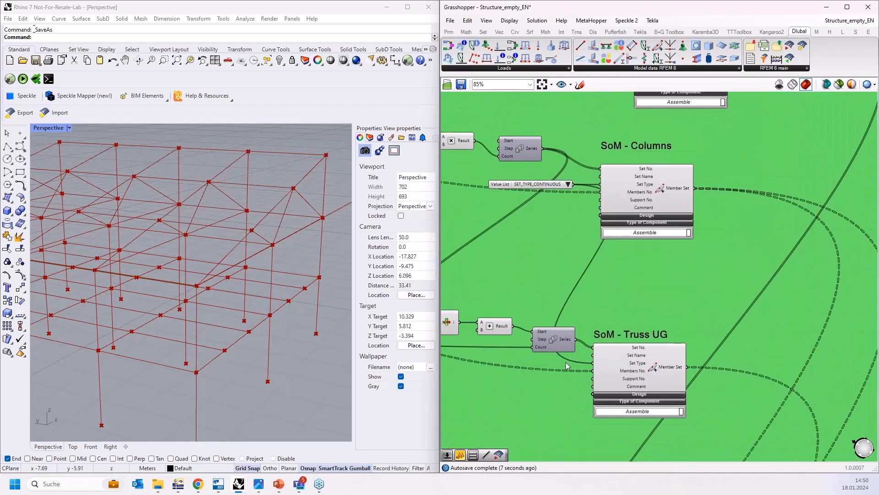
double_click(544, 223)
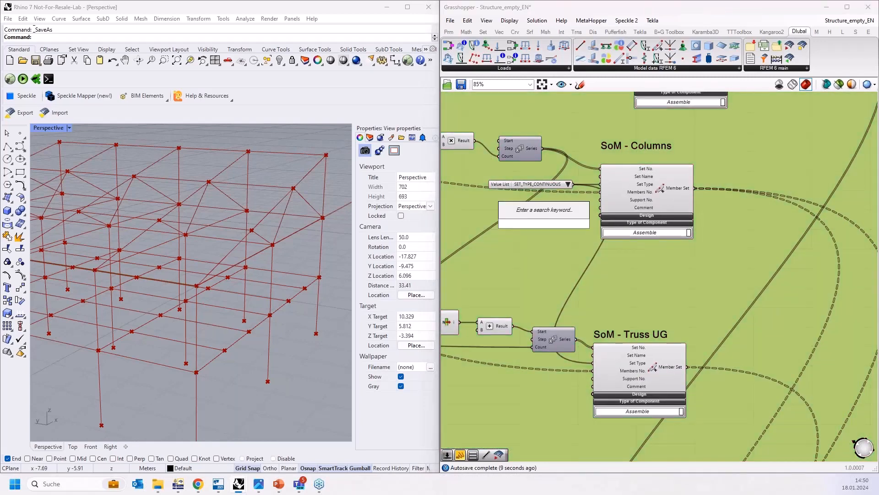
type("1")
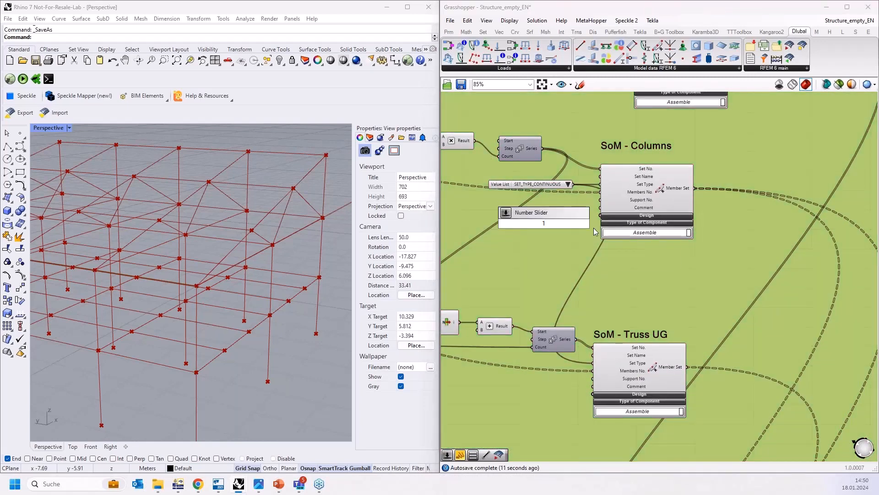
key("Return")
scroll(553, 222, "up", 3)
left_click(669, 217)
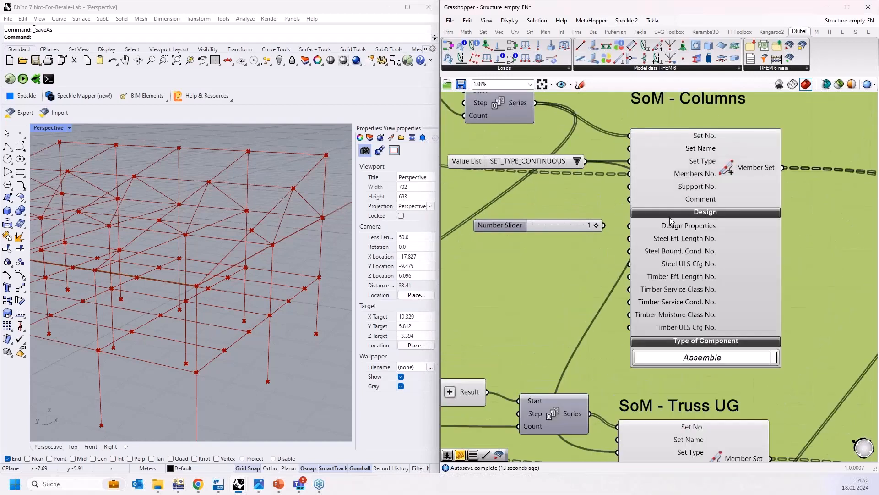
left_click_drag(602, 225, 630, 238)
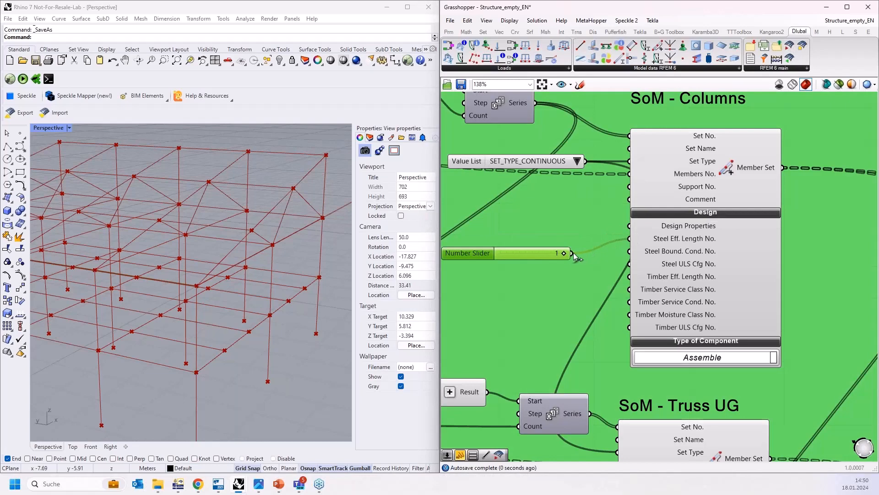
left_click_drag(572, 254, 630, 264, "shift")
Step: Add a Boolean Toggle set to True and connect it to the SoM - Columns component's Design Properties input
double_click(533, 230)
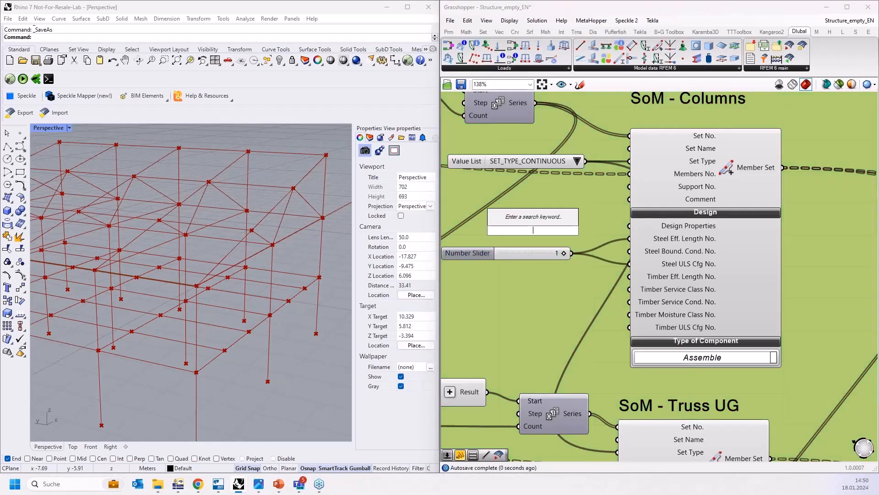
type("bool")
left_click(532, 207)
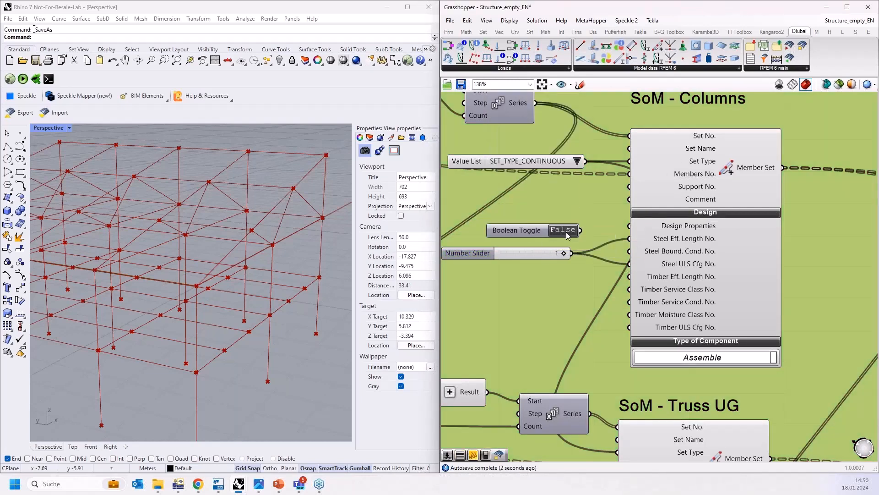
left_click_drag(580, 231, 630, 226)
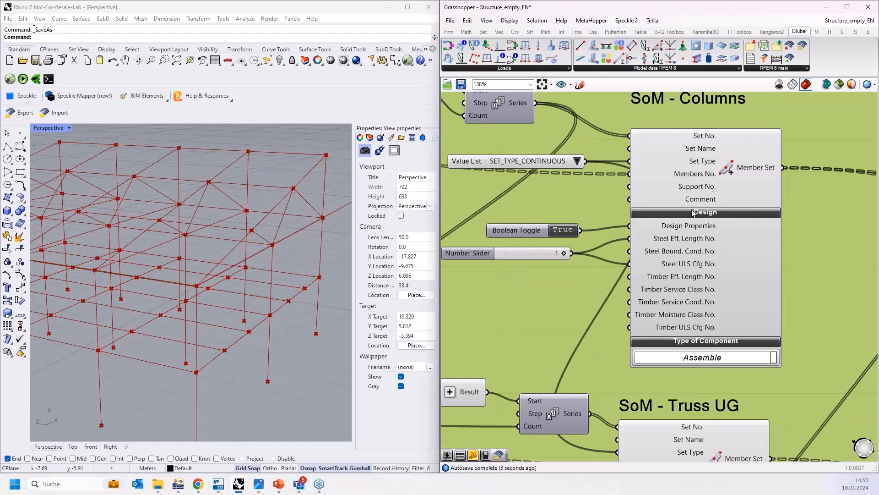
Step: Switch to RFEM 6 and inspect a continuous member set's design properties option, closing the dialog without changes
left_click(178, 484)
scroll(591, 134, "up", 5)
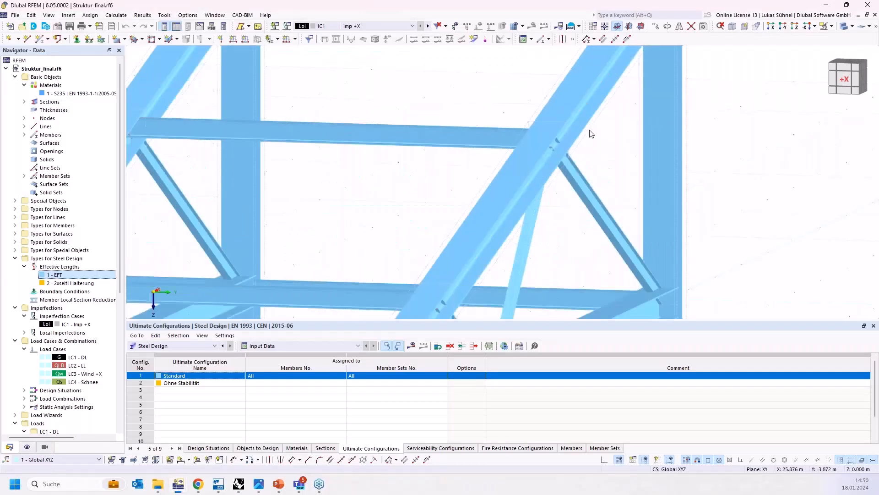
double_click(526, 307)
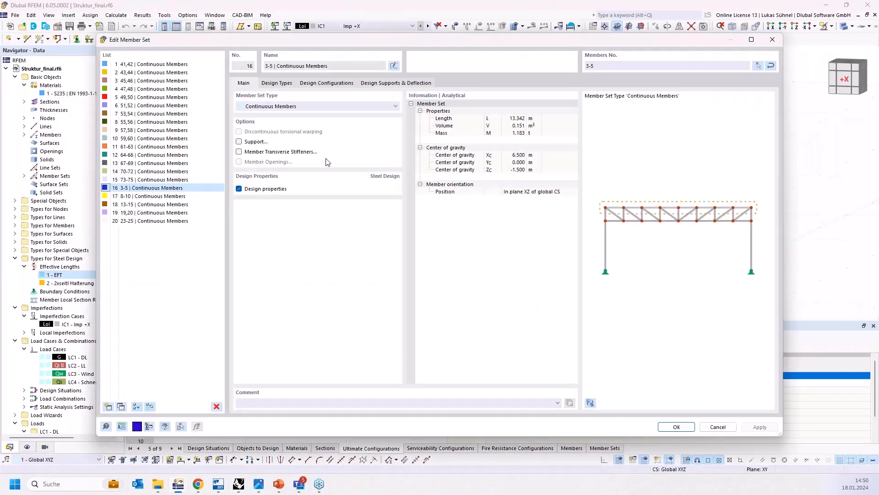
left_click(238, 189)
left_click(238, 189)
left_click(717, 427)
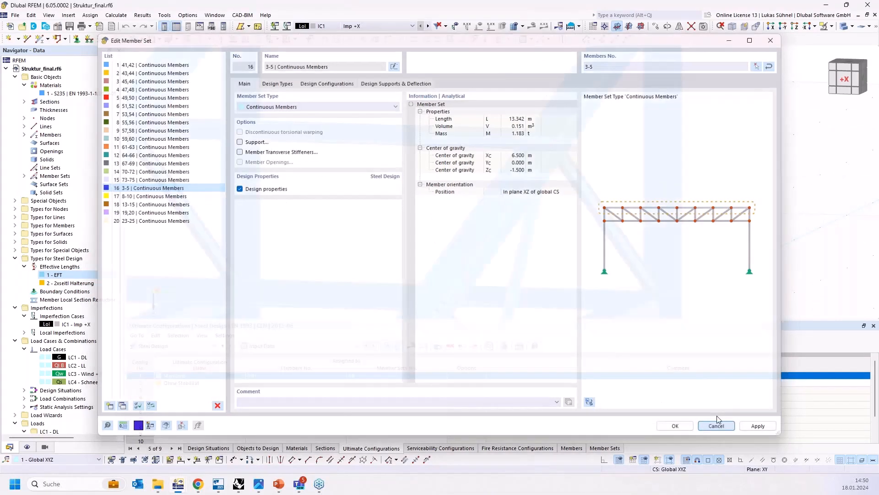
Step: Back in Grasshopper, expand the SoM - Truss UG component's Design inputs and connect a number slider set to 2 to Steel Eff. Length No
left_click(239, 483)
scroll(541, 256, "down", 5)
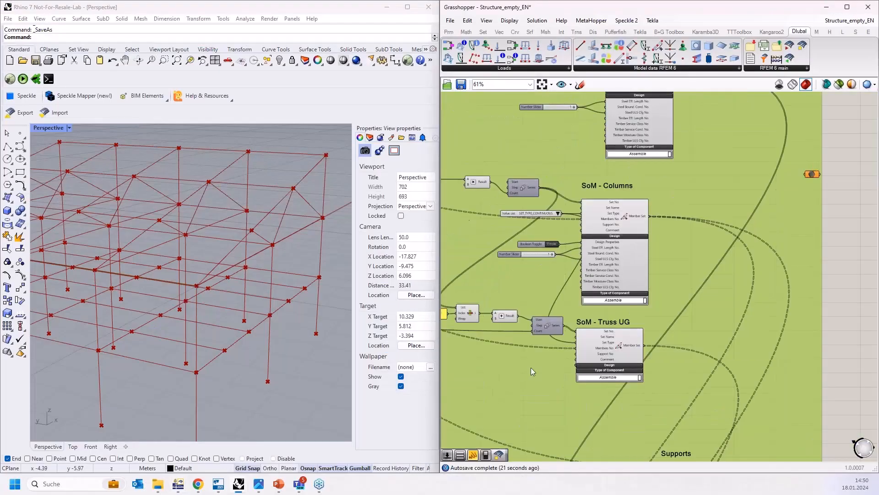
right_click_drag(531, 368, 539, 290)
scroll(586, 293, "up", 4)
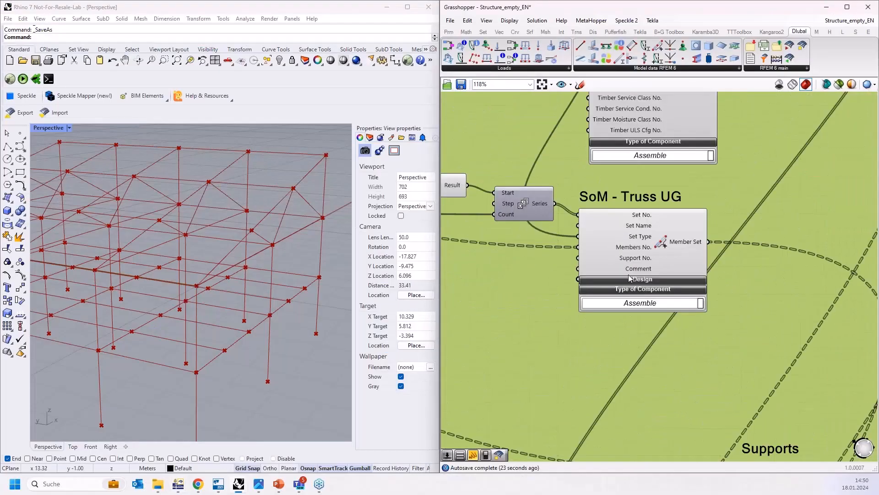
left_click(631, 279)
double_click(487, 306)
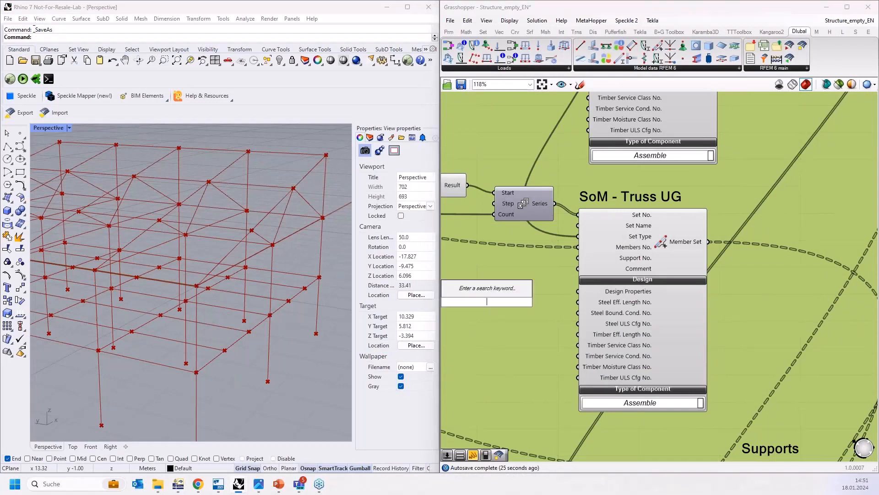
type("2")
key("Return")
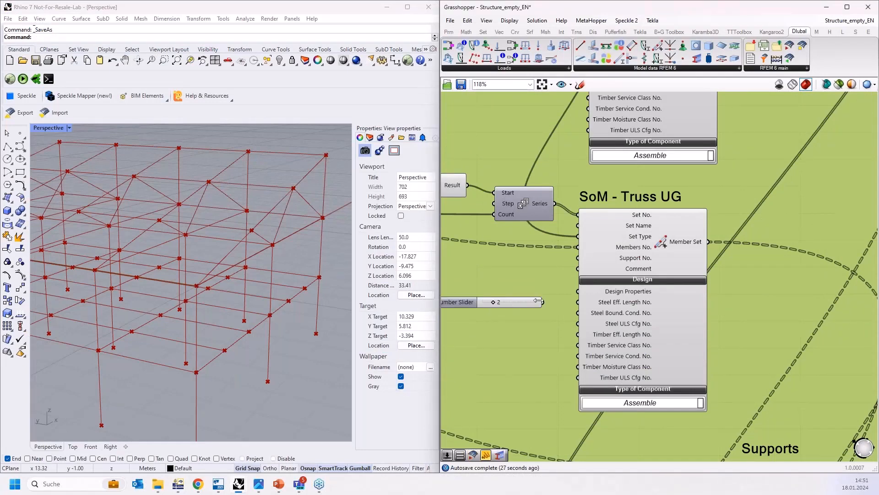
left_click_drag(544, 302, 577, 304)
Step: Add a second number slider set to 1 and connect it to the SoM - Truss UG component's Steel ULS Cfg No
left_click(517, 307)
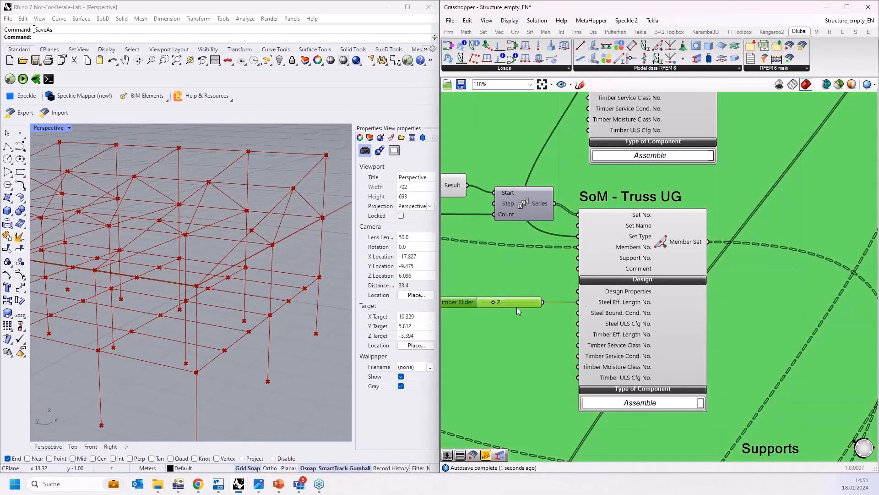
left_click_drag(516, 307, 578, 324, "alt")
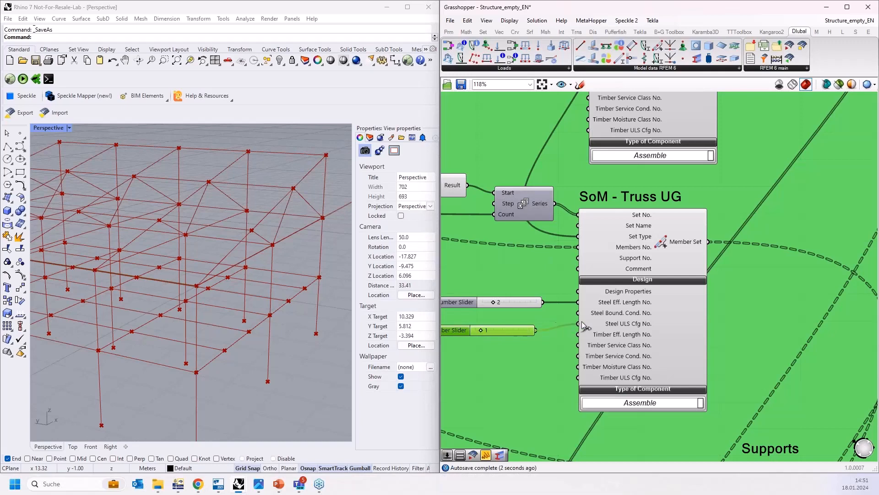
Step: Add a Boolean Toggle set to True and connect it to the SoM - Truss UG component's Design Properties input
double_click(516, 282)
type("bool")
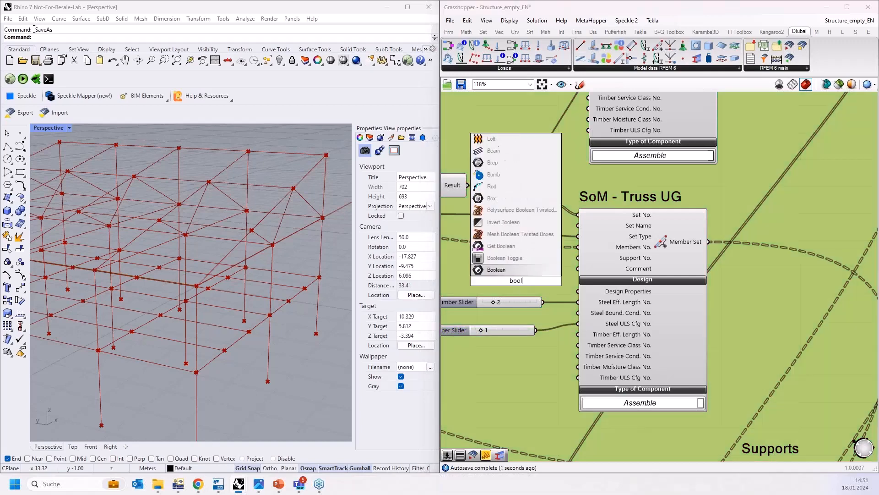
left_click(518, 258)
double_click(542, 281)
left_click_drag(556, 280, 578, 291)
Step: Examine the Design Properties and Members No. inputs of the SoM - Columns and SoM - Truss UG components
scroll(639, 371, "down", 3)
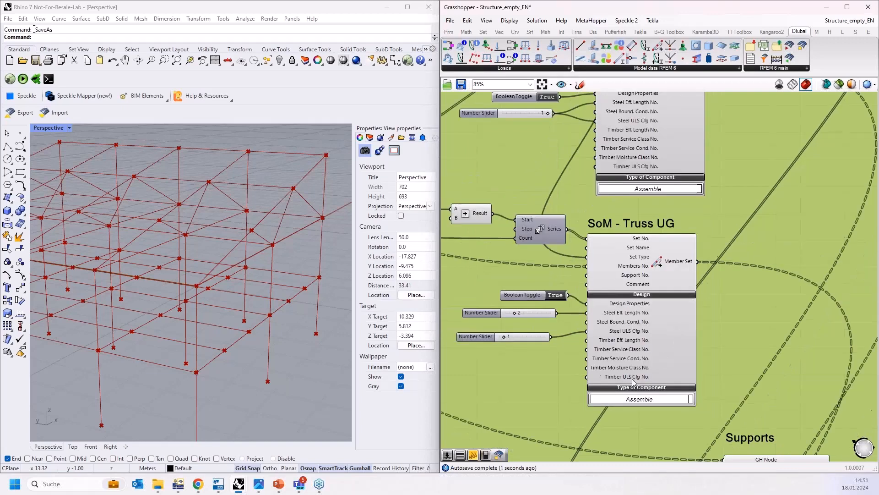
scroll(725, 255, "down", 4)
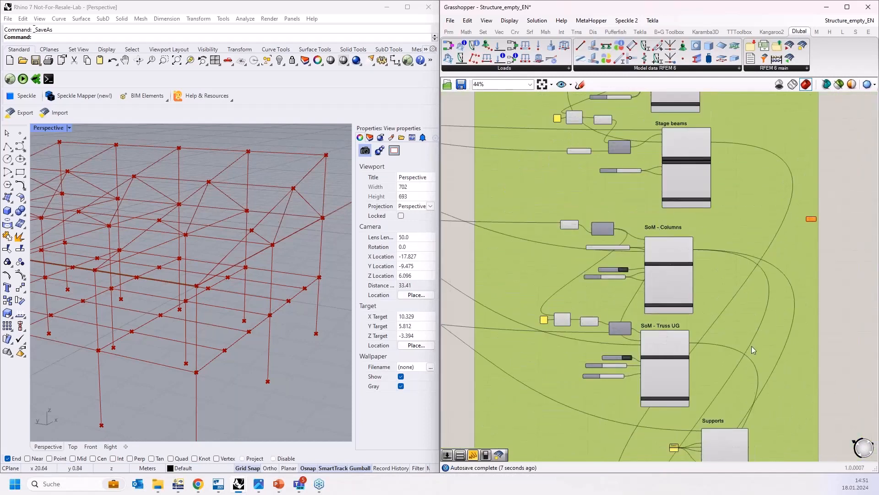
right_click_drag(741, 318, 697, 320)
scroll(618, 375, "up", 3)
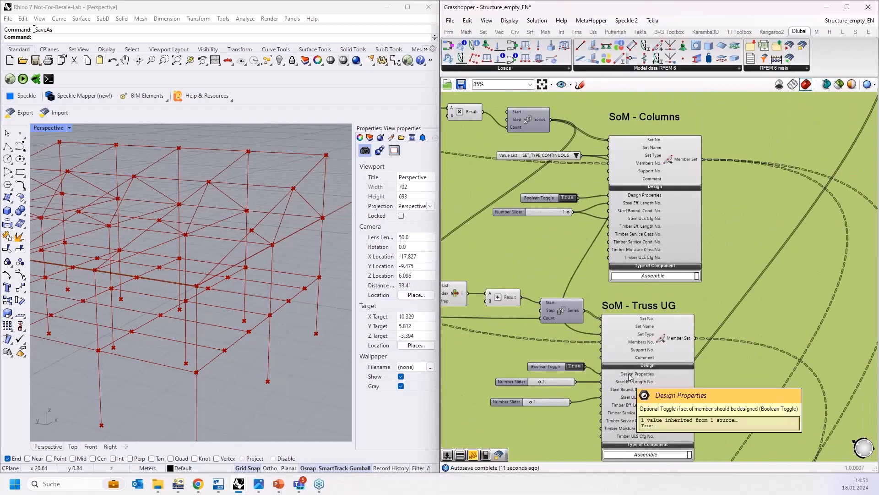
scroll(657, 392, "down", 3)
scroll(611, 339, "up", 5)
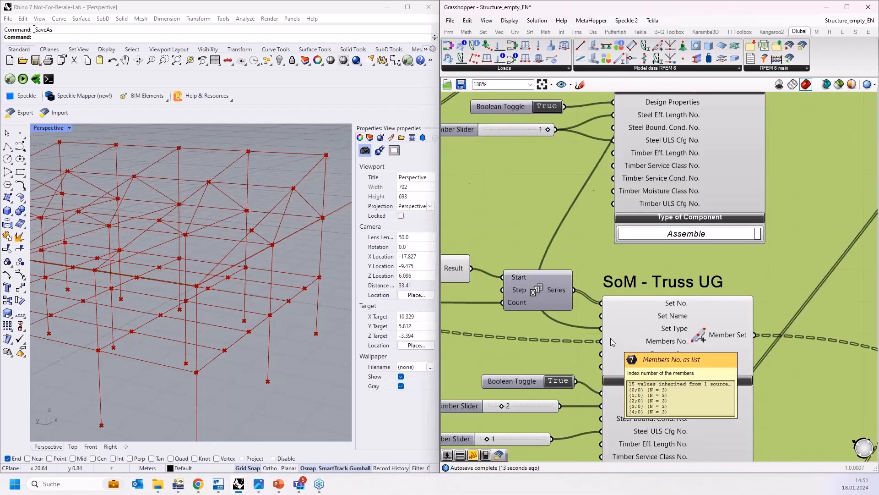
right_click_drag(613, 261, 634, 384)
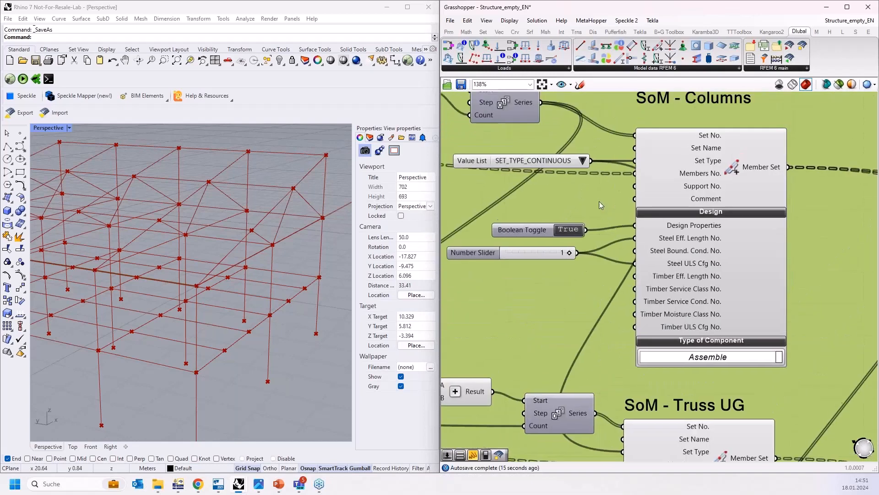
right_click_drag(618, 126, 621, 202)
scroll(620, 203, "up", 3)
scroll(621, 203, "down", 3)
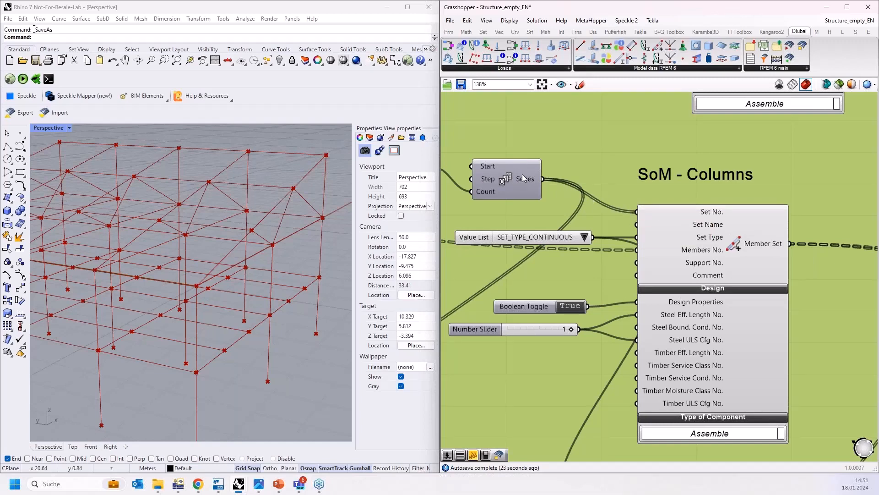
mouse_move(649, 253)
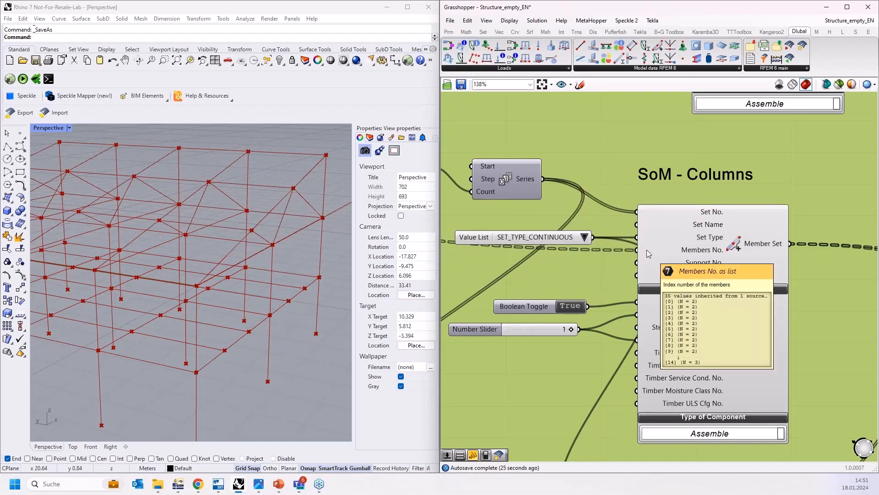
right_click_drag(649, 272, 692, 271)
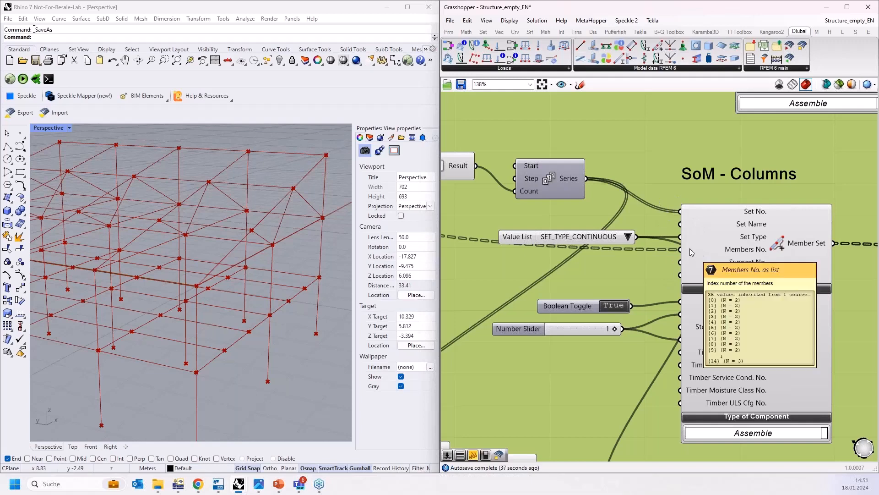
mouse_move(688, 251)
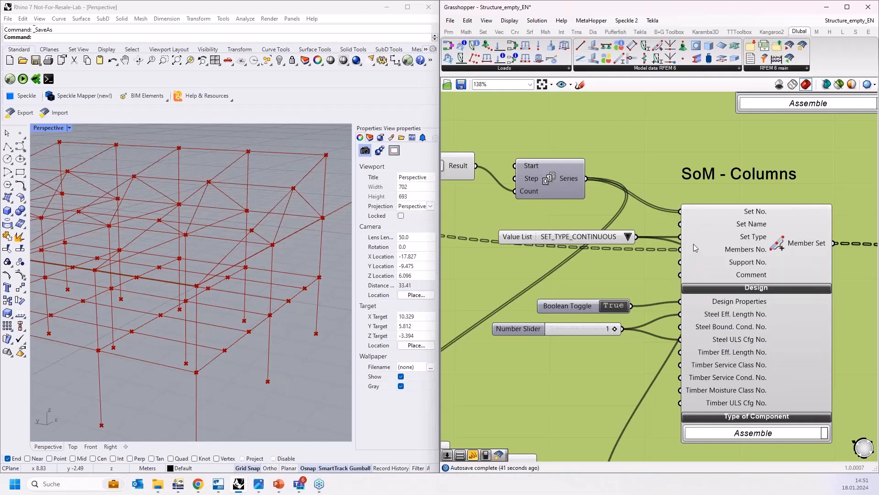
Step: Graft the Set No. input of the SoM - Columns component
right_click(692, 216)
left_click(712, 280)
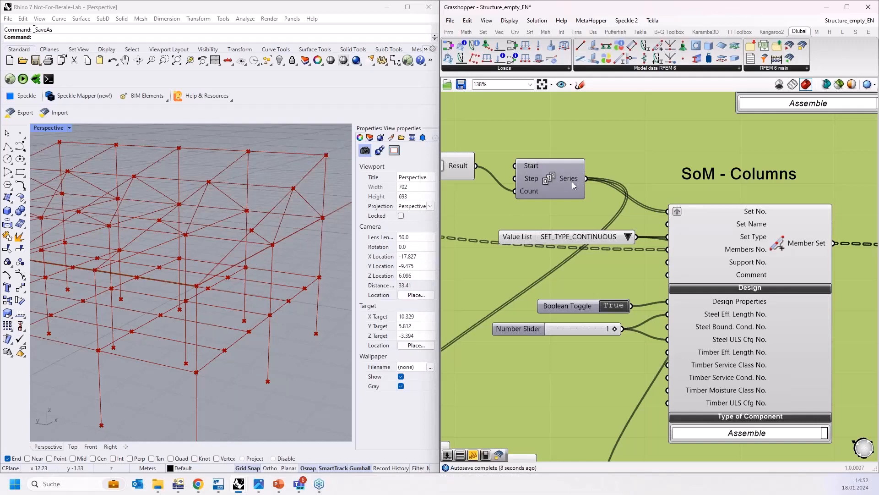
Step: Graft the Set No. input of the SoM - Truss UG component
scroll(628, 199, "down", 4)
scroll(644, 316, "up", 3)
scroll(644, 315, "up", 1)
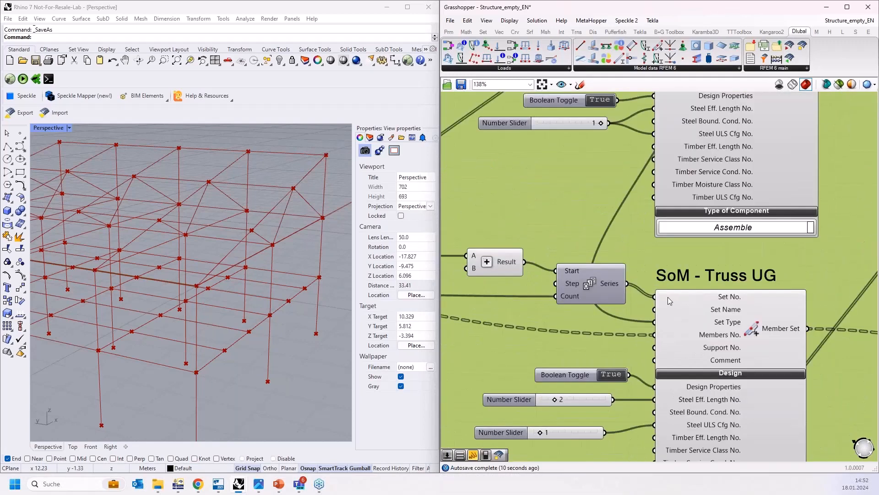
right_click(667, 296)
left_click(690, 367)
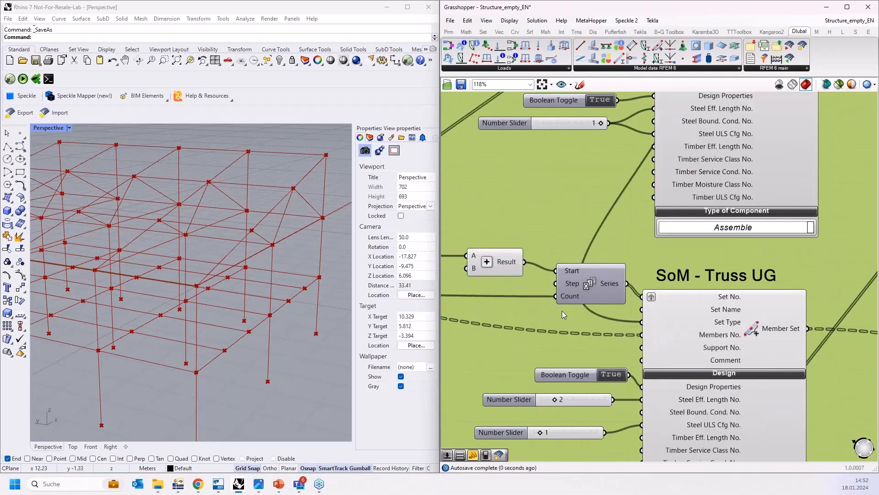
Step: Select the new sliders and toggles together with the member sets group and add them to the group
scroll(559, 309, "down", 7)
right_click_drag(716, 288, 723, 197)
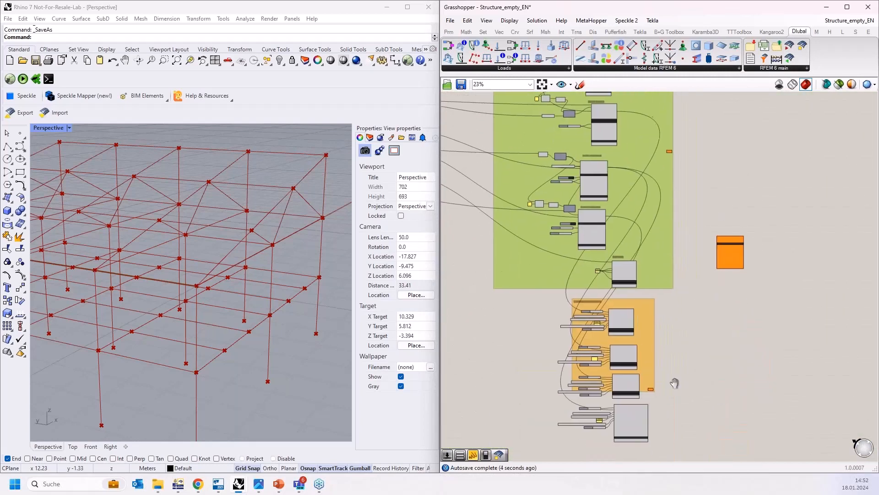
scroll(637, 315, "up", 4)
left_click_drag(659, 426, 481, 94)
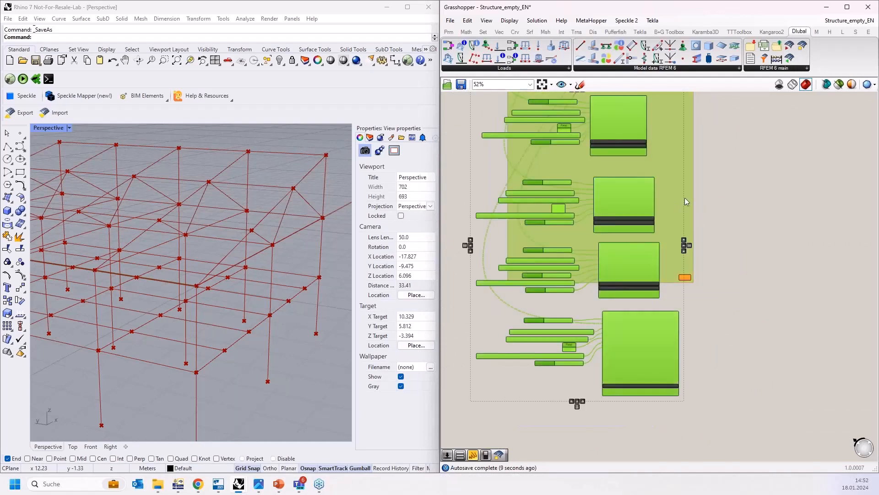
right_click(669, 194)
left_click(703, 277)
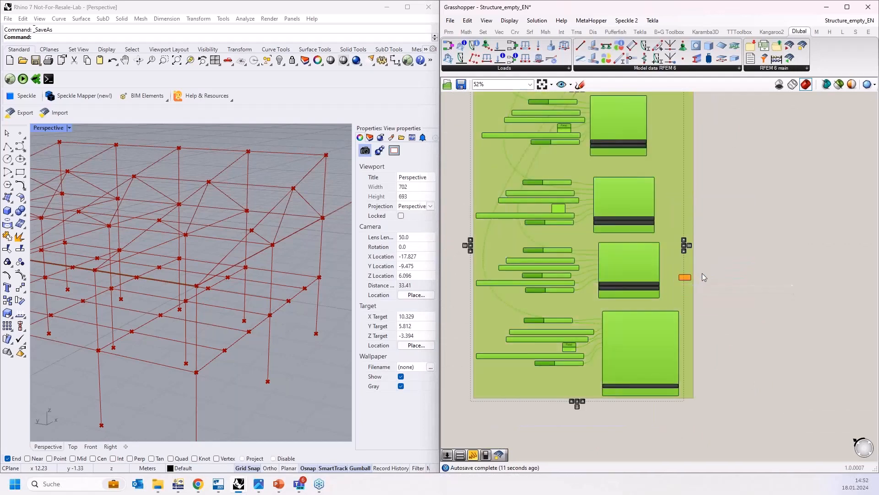
Step: Move the orange data parameter beside the structure group and remove it from the group
left_click(728, 268)
right_click_drag(737, 328, 737, 399)
scroll(738, 394, "down", 5)
right_click_drag(774, 196, 769, 371)
left_click_drag(726, 312, 692, 143)
right_click_drag(694, 160, 708, 264)
right_click_drag(764, 262, 728, 128)
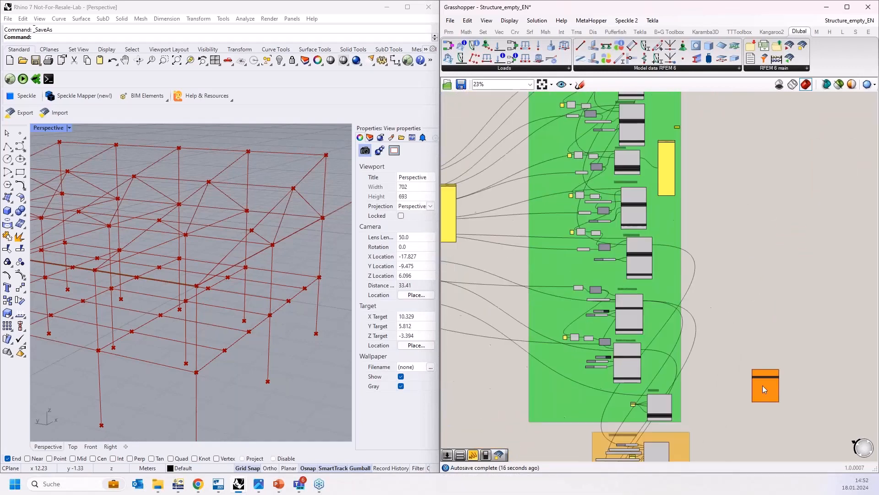
scroll(763, 383, "up", 8)
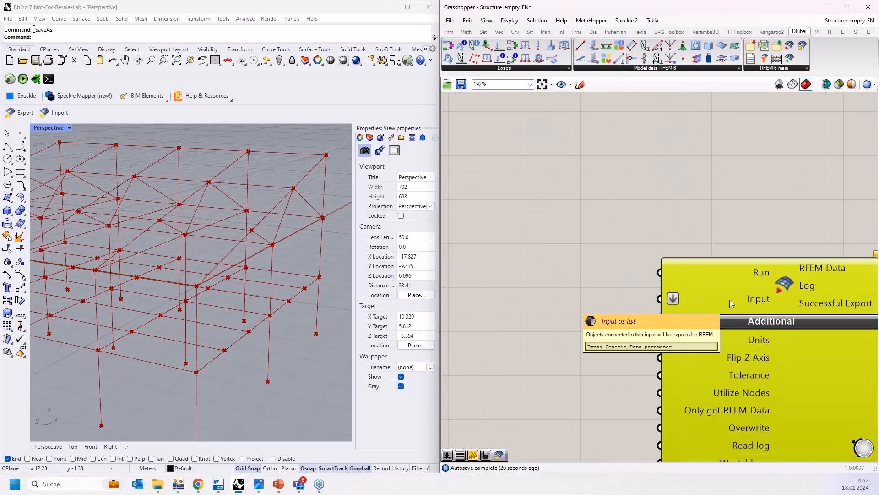
scroll(761, 384, "down", 6)
scroll(757, 391, "down", 4)
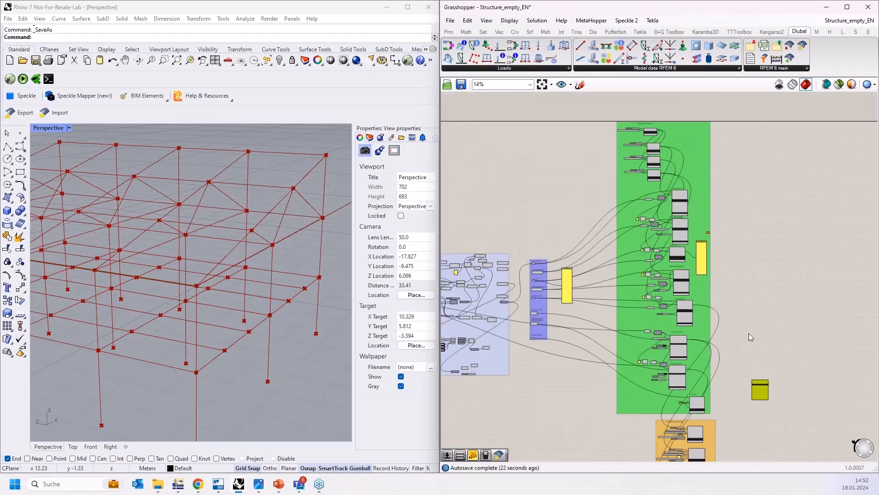
right_click_drag(730, 259, 707, 362)
scroll(686, 333, "up", 4)
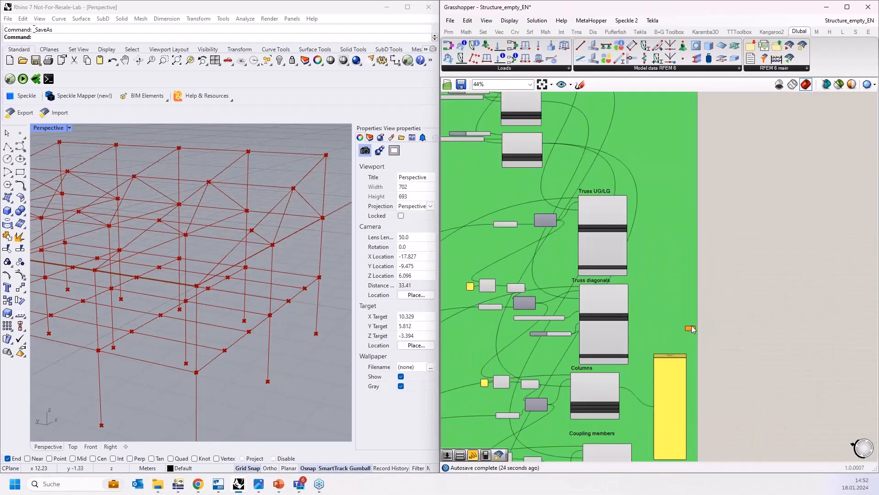
scroll(689, 330, "up", 3)
right_click(689, 328)
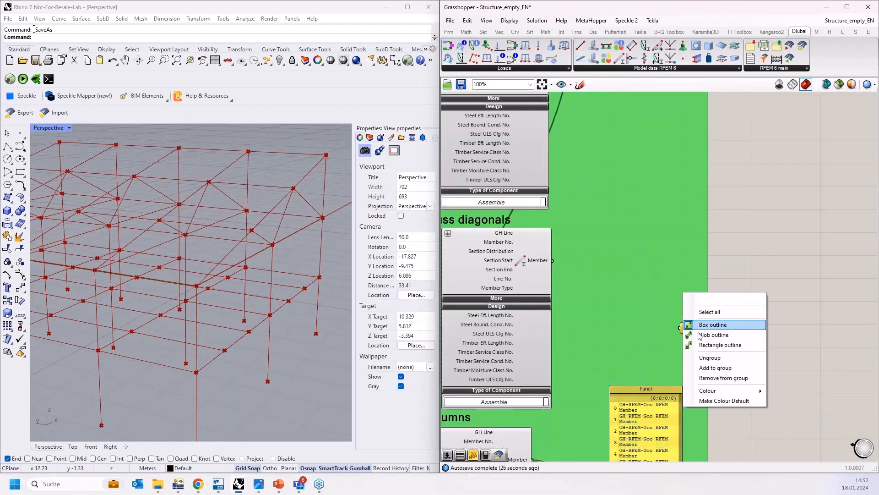
left_click(730, 379)
Step: Connect the material output and two section outputs to the data parameter and move it aside
scroll(734, 389, "down", 4)
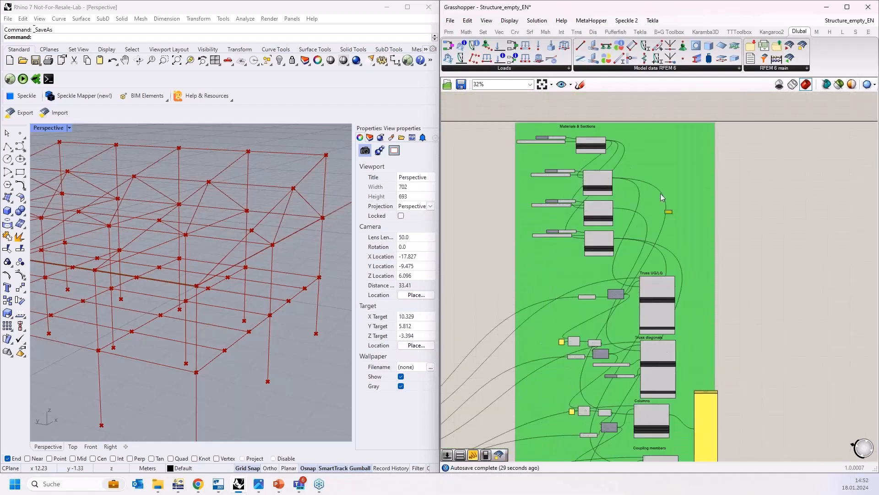
scroll(641, 171, "up", 5)
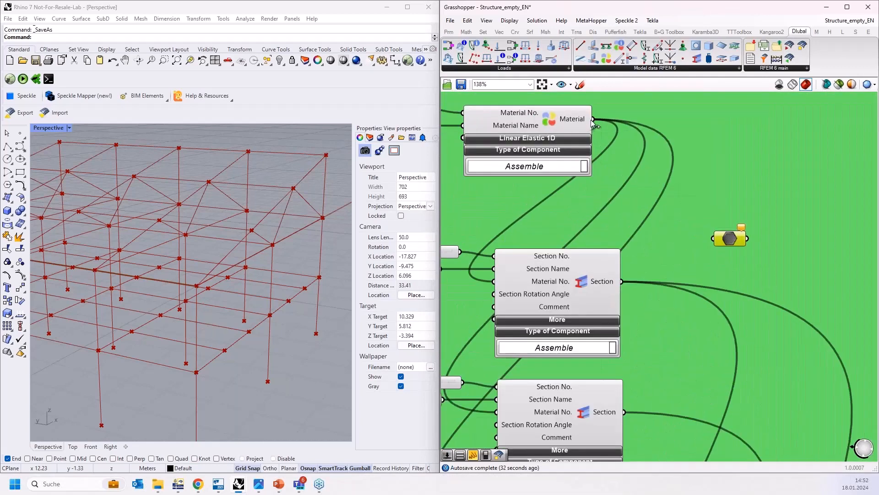
left_click_drag(593, 119, 711, 233)
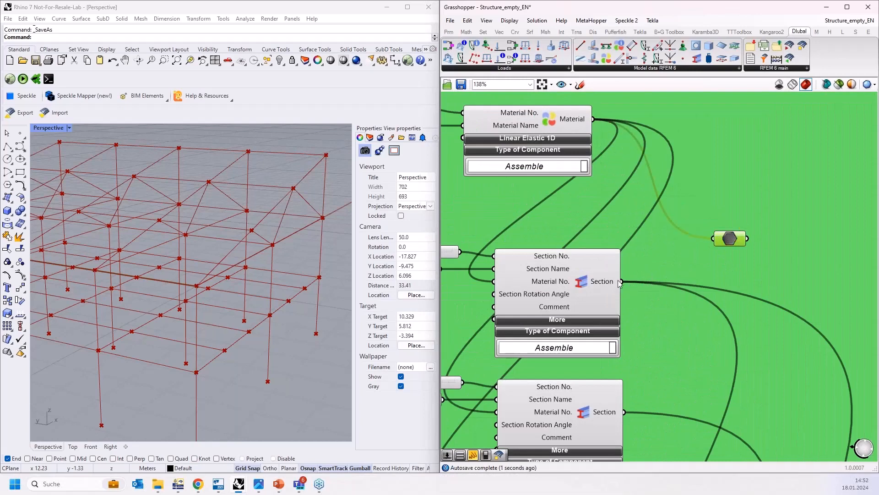
left_click_drag(621, 282, 713, 238, "shift")
left_click_drag(626, 412, 713, 238, "shift")
scroll(651, 185, "down", 5)
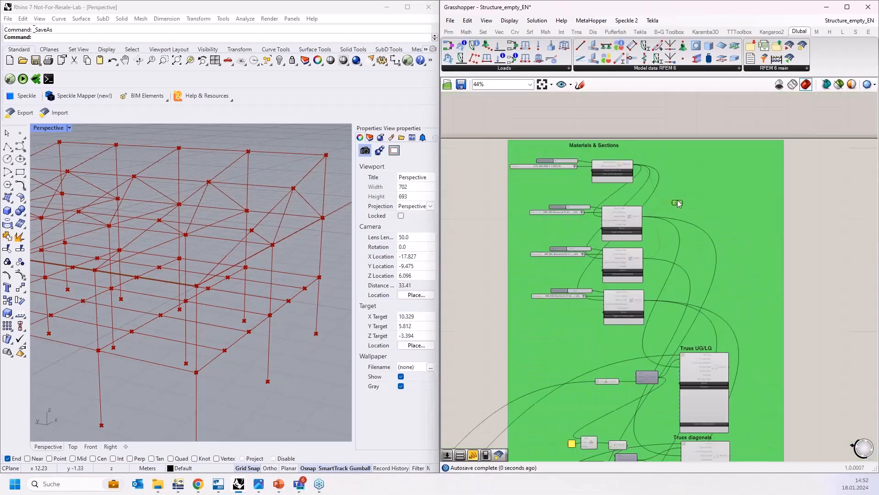
left_click_drag(677, 199, 743, 323)
scroll(718, 328, "up", 4)
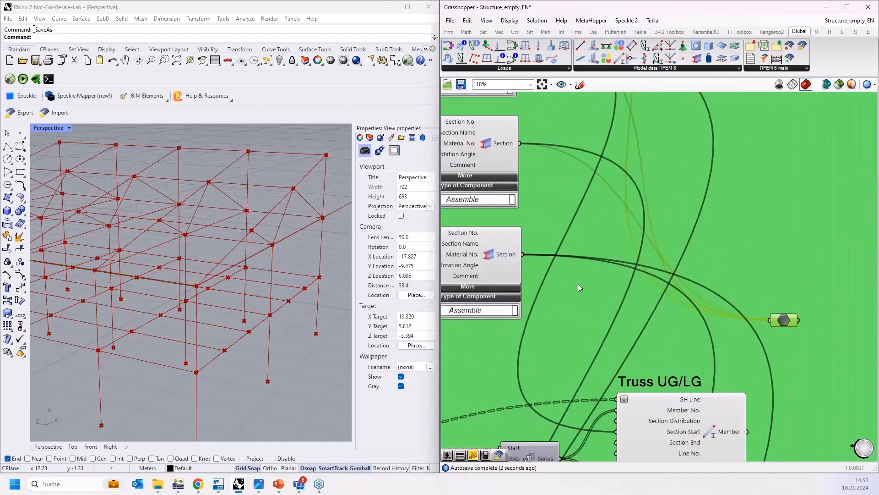
Step: Connect the Member outputs of the truss, column, coupling member and stage beam components to the data parameter
right_click_drag(703, 290, 588, 121)
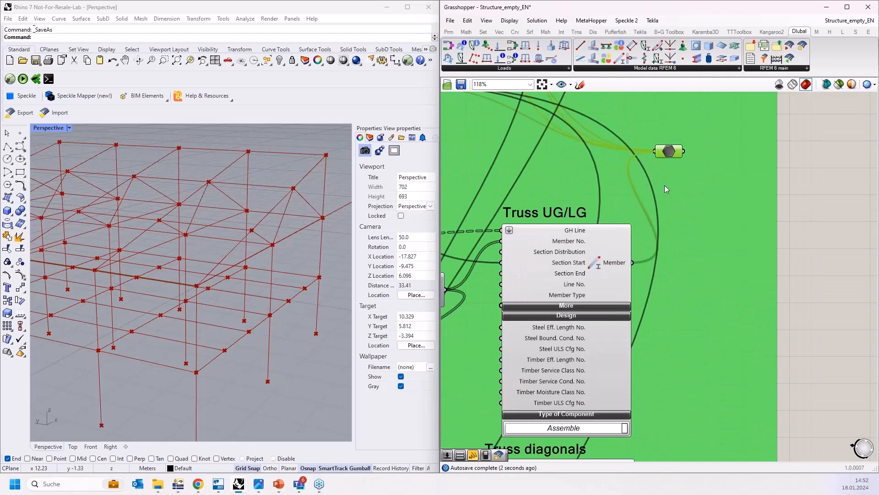
left_click_drag(678, 158, 718, 394)
scroll(719, 394, "down", 5)
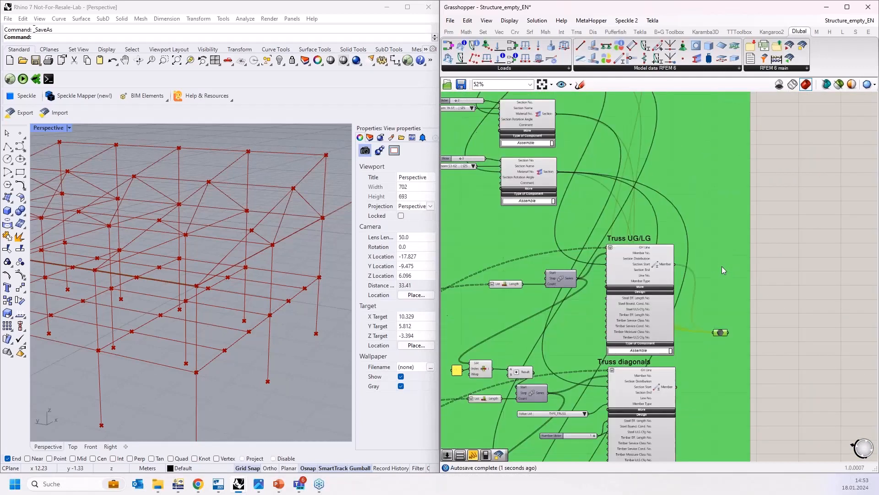
scroll(723, 202, "up", 4)
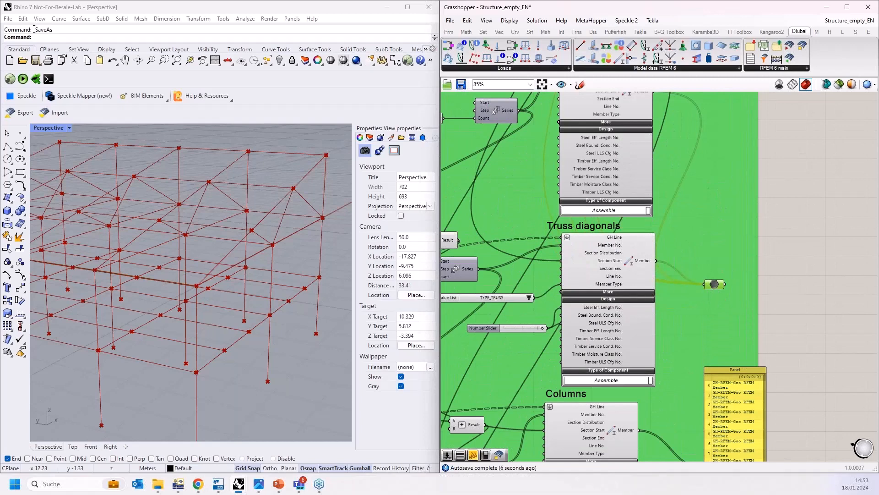
right_click_drag(713, 294, 733, 189)
left_click_drag(733, 181, 686, 326)
scroll(681, 300, "down", 5)
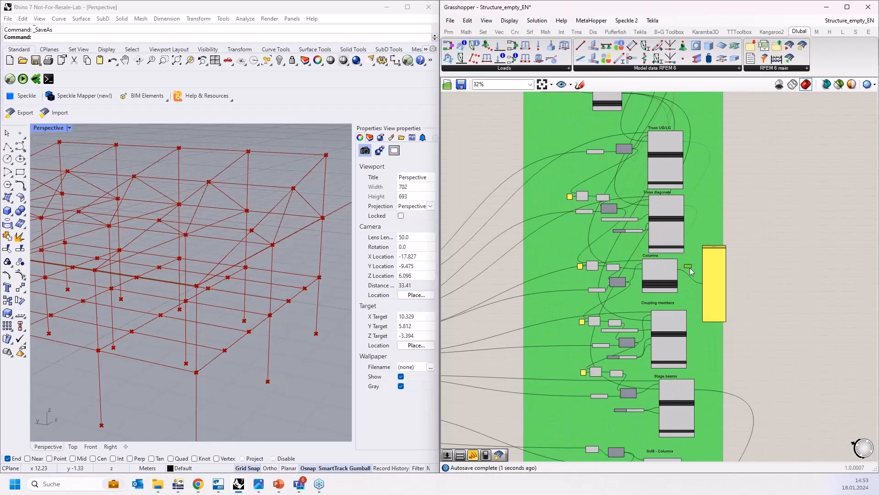
scroll(661, 254, "up", 4)
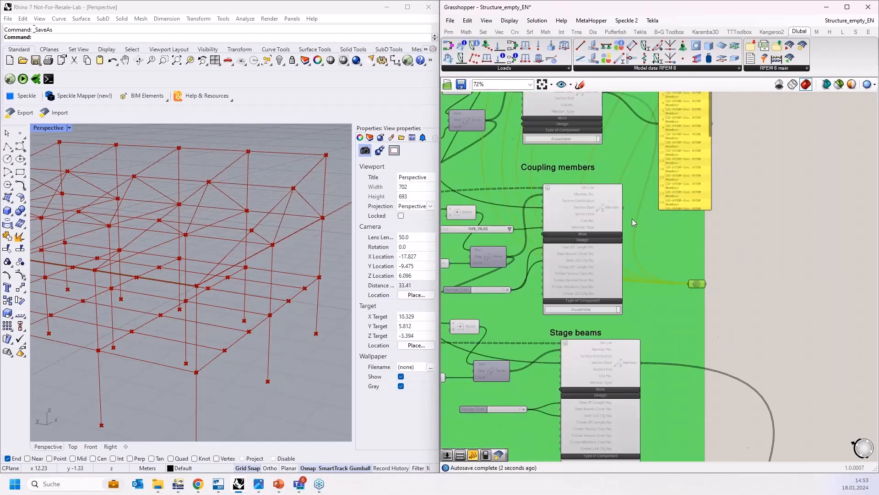
left_click_drag(624, 208, 690, 284)
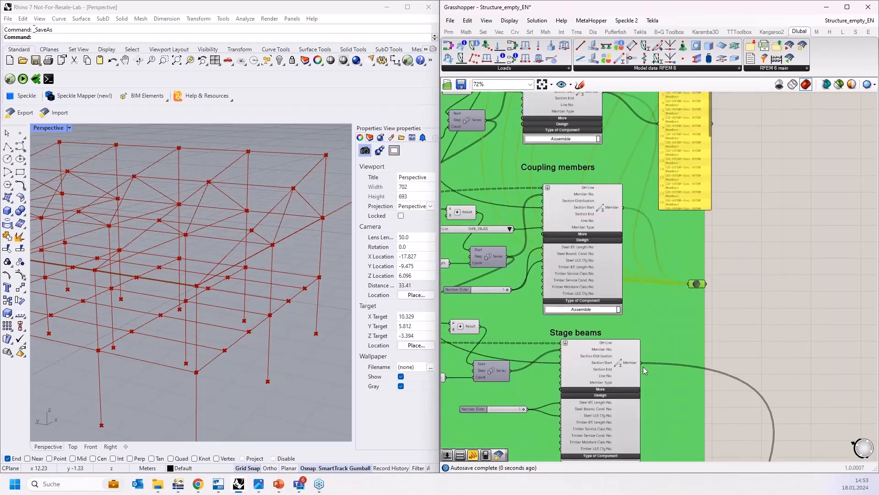
left_click_drag(642, 362, 690, 281)
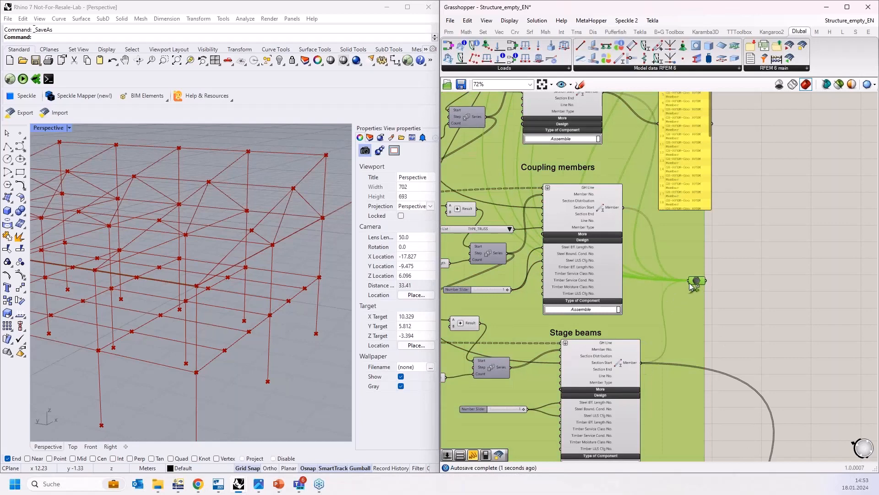
Step: Move the data parameter beside the set components and connect the SoM member set and nodal support outputs to it
scroll(704, 238, "down", 4)
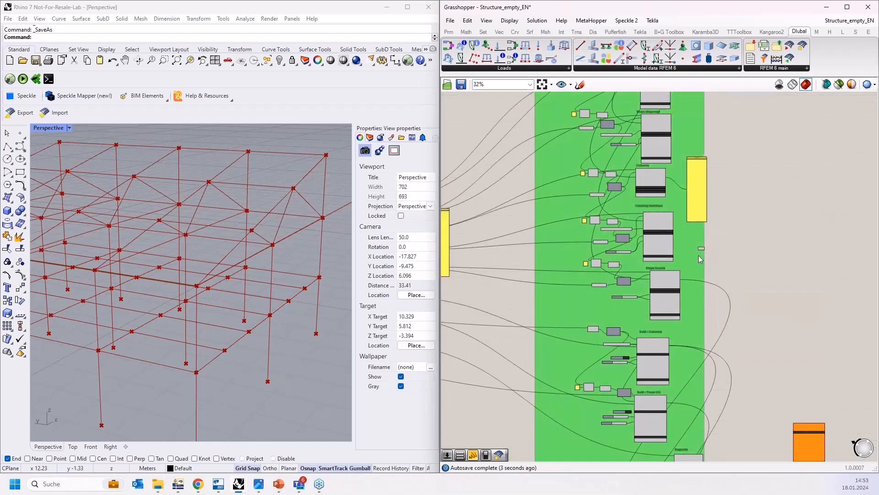
scroll(703, 243, "up", 3)
left_click_drag(704, 243, 698, 416)
right_click_drag(735, 406, 740, 248)
left_click_drag(701, 258, 724, 329)
right_click_drag(742, 371, 733, 316)
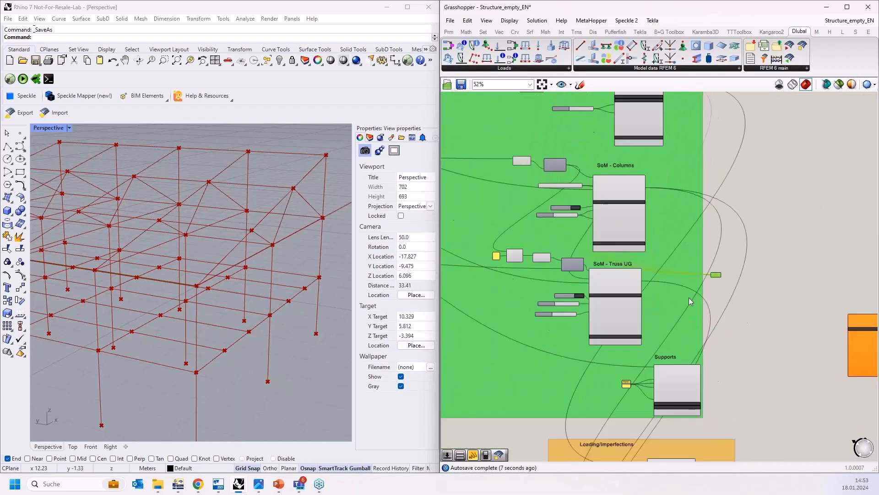
scroll(688, 296, "up", 2)
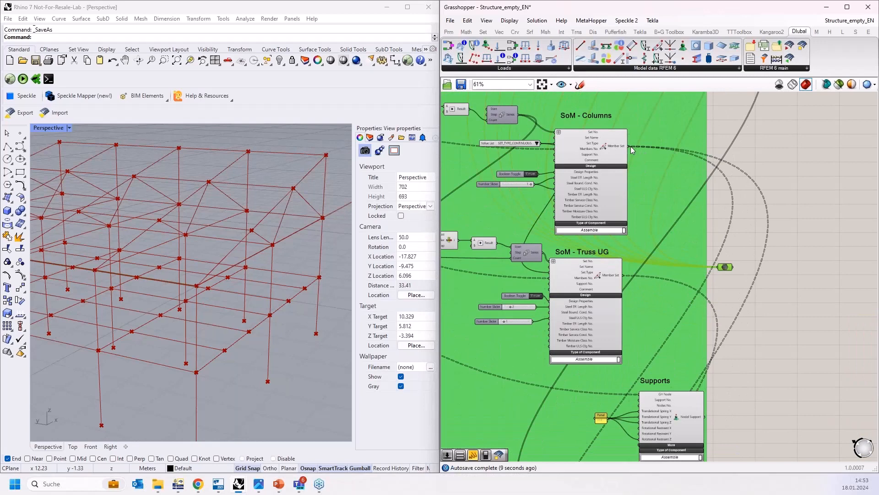
left_click_drag(630, 147, 719, 271)
key("ctrl+z")
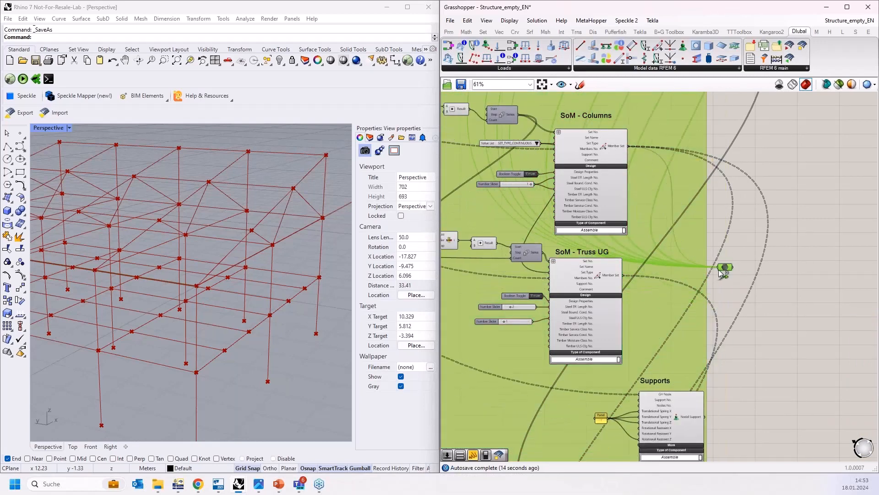
left_click_drag(623, 275, 719, 268, "shift")
left_click_drag(707, 415, 719, 267, "shift")
Step: Connect the member load, member set load and member set imperfection outputs to a data parameter beside the loading group
scroll(737, 365, "down", 5)
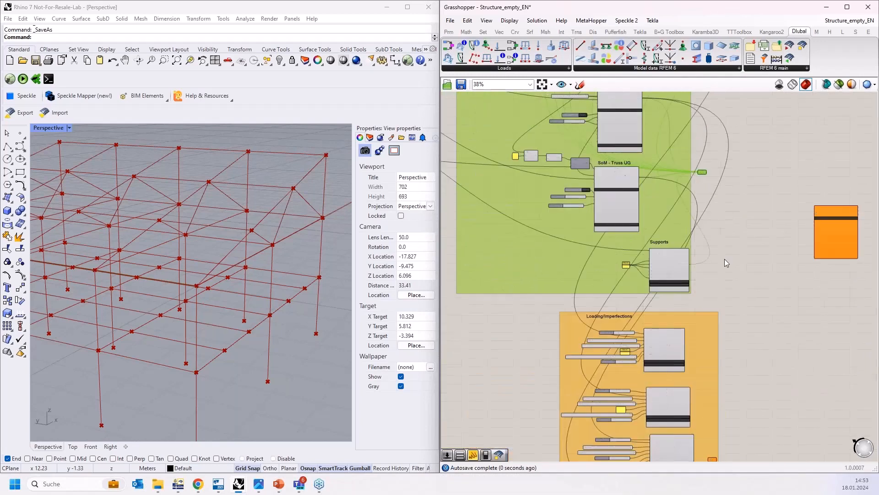
scroll(691, 353, "up", 2)
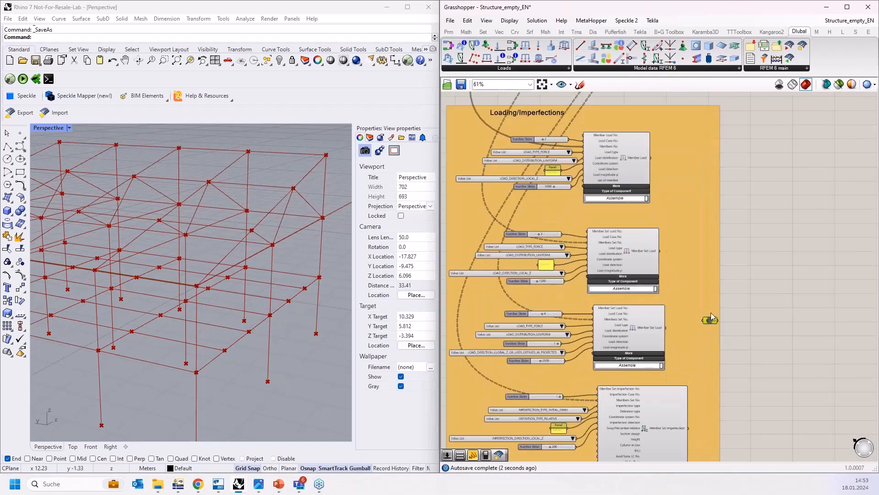
left_click_drag(650, 158, 708, 320, "shift")
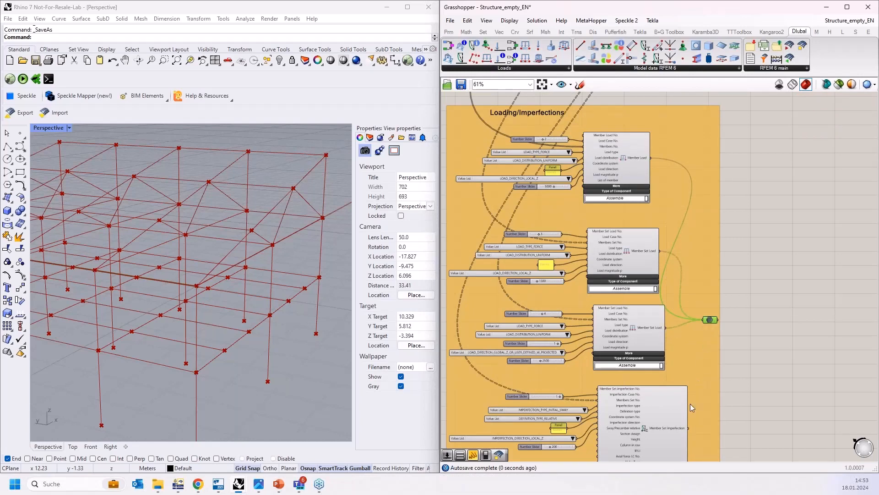
left_click_drag(688, 413, 708, 321, "shift")
scroll(773, 280, "down", 3)
right_click_drag(734, 306, 712, 330)
scroll(707, 333, "up", 5)
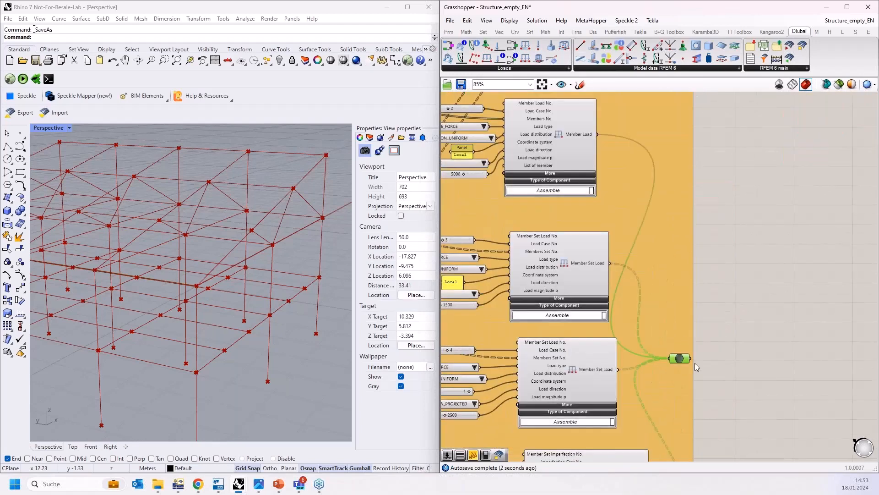
left_click_drag(680, 360, 698, 243)
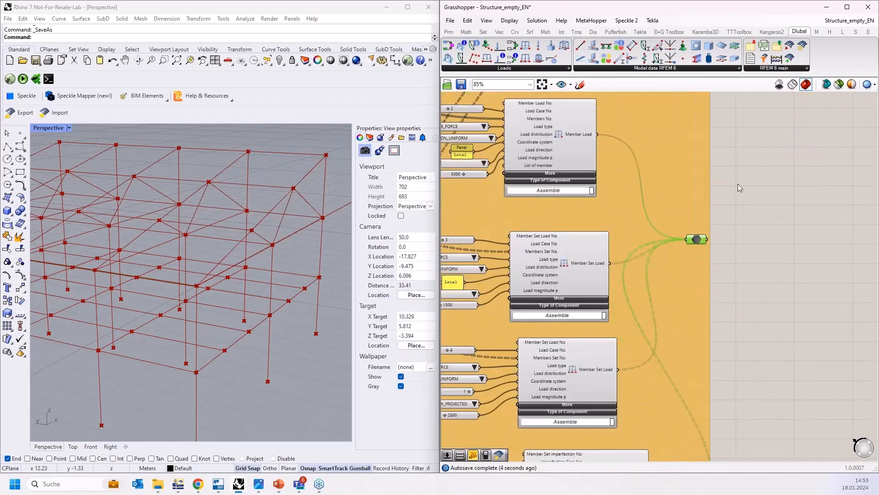
Step: Connect the loading data parameter to the Input of the RFEM export component
scroll(738, 183, "down", 3)
right_click_drag(737, 186, 679, 344)
scroll(679, 346, "down", 1)
right_click_drag(720, 261, 703, 314)
left_click_drag(773, 231, 711, 398)
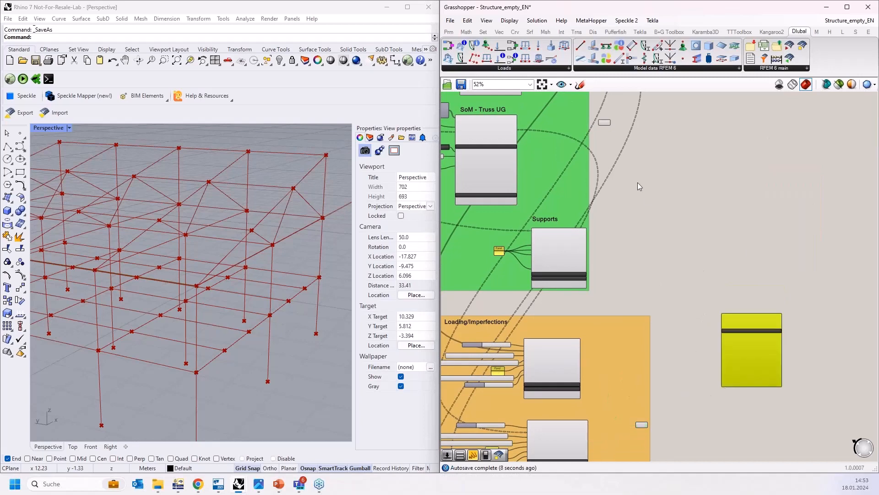
scroll(603, 106, "up", 2)
left_click_drag(688, 274, 798, 418)
right_click_drag(666, 323, 608, 142)
left_click_drag(621, 399, 731, 251, "shift")
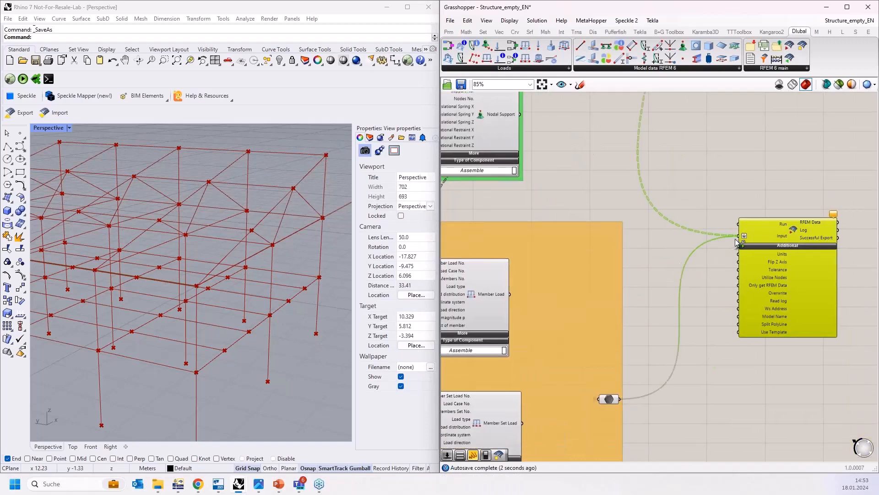
Step: Add a Boolean Toggle and connect it to the Run input of the RFEM export component
right_click(699, 288)
scroll(798, 259, "up", 4)
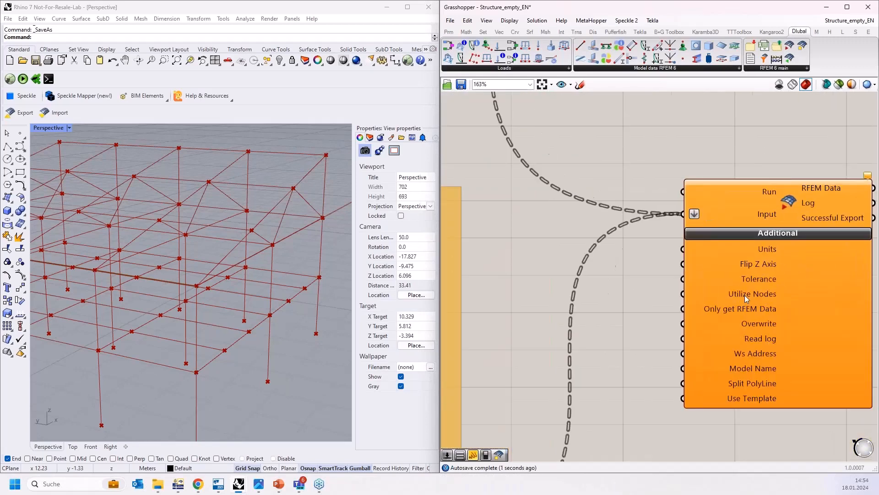
scroll(645, 262, "down", 3)
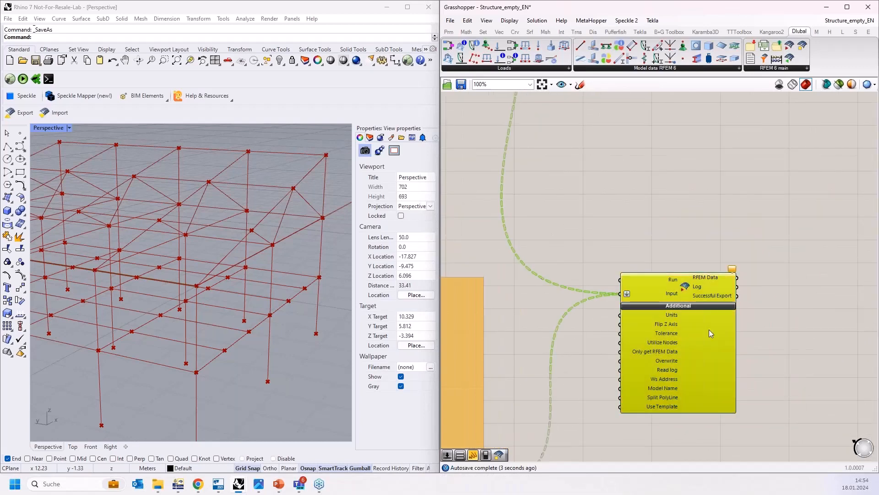
double_click(633, 228)
type("bool")
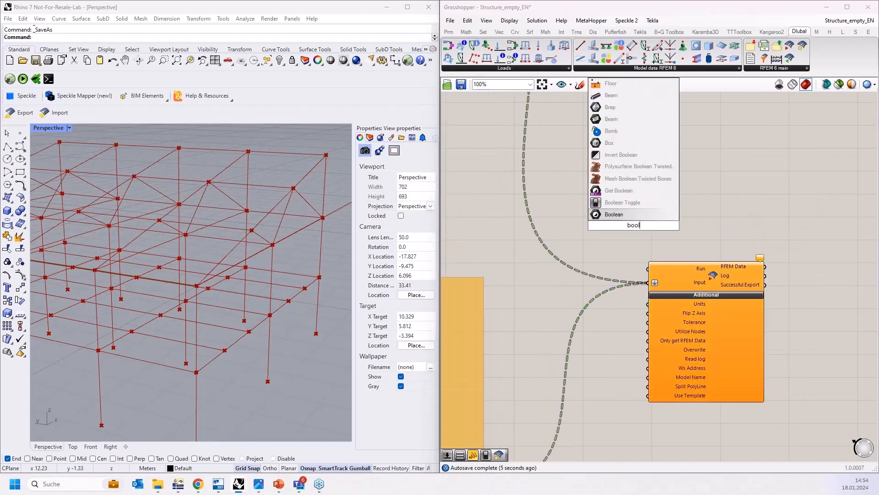
key("Up")
key("Return")
scroll(646, 244, "up", 3)
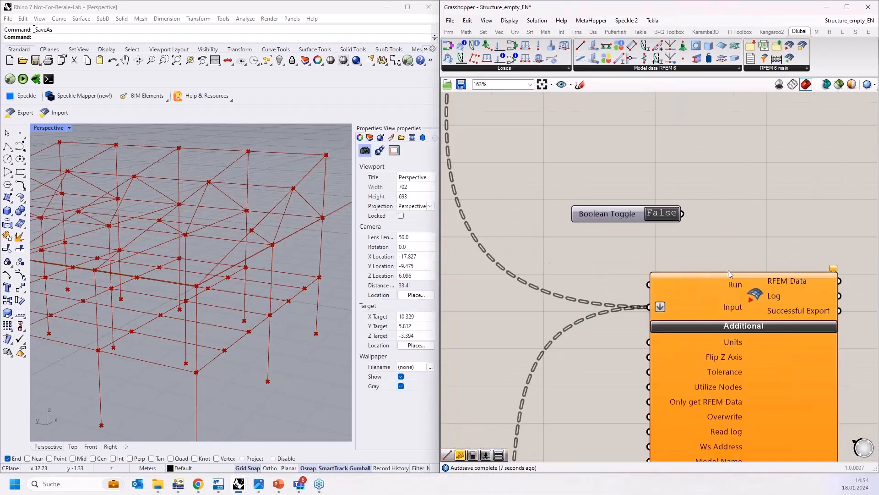
left_click_drag(682, 213, 648, 284)
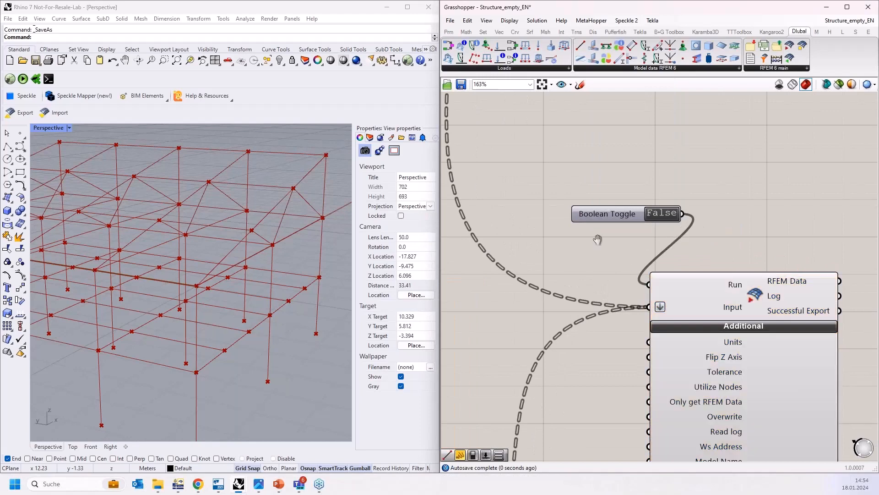
Step: Add a second Boolean Toggle, connect it to the Flip Z Axis input and set it to True
right_click_drag(683, 259, 664, 208)
right_click_drag(573, 253, 566, 225)
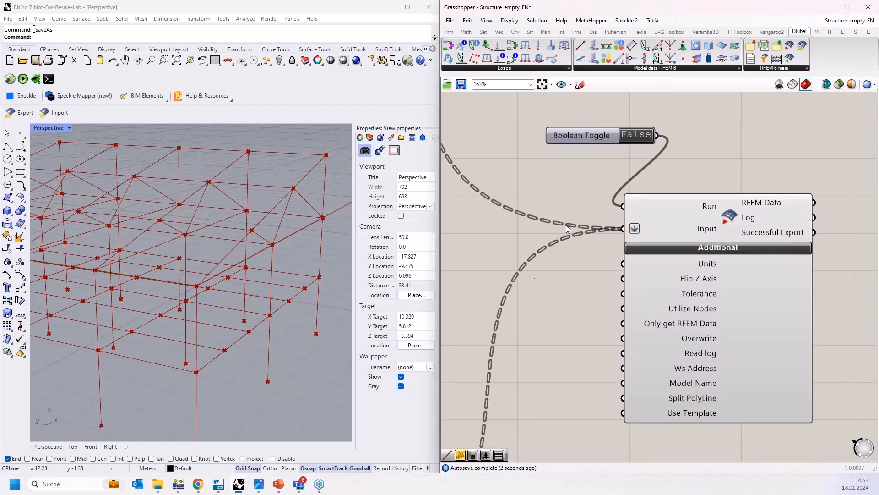
right_click_drag(570, 315, 575, 262)
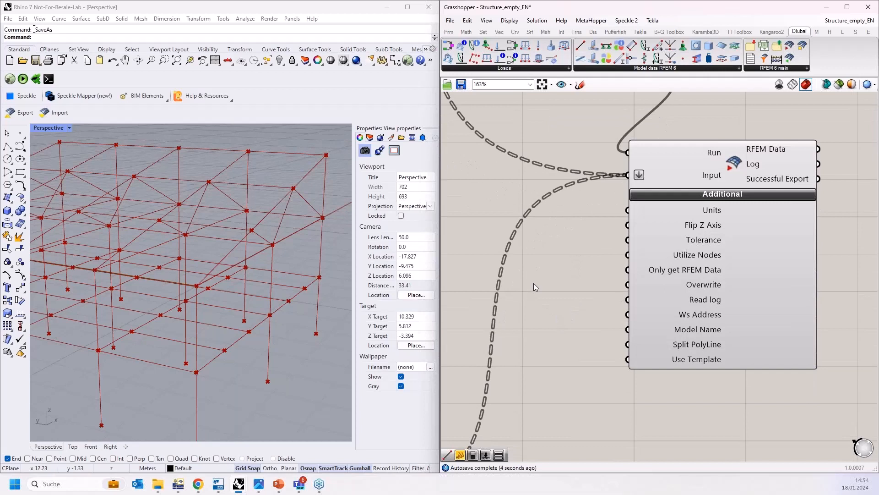
right_click_drag(545, 281, 580, 300)
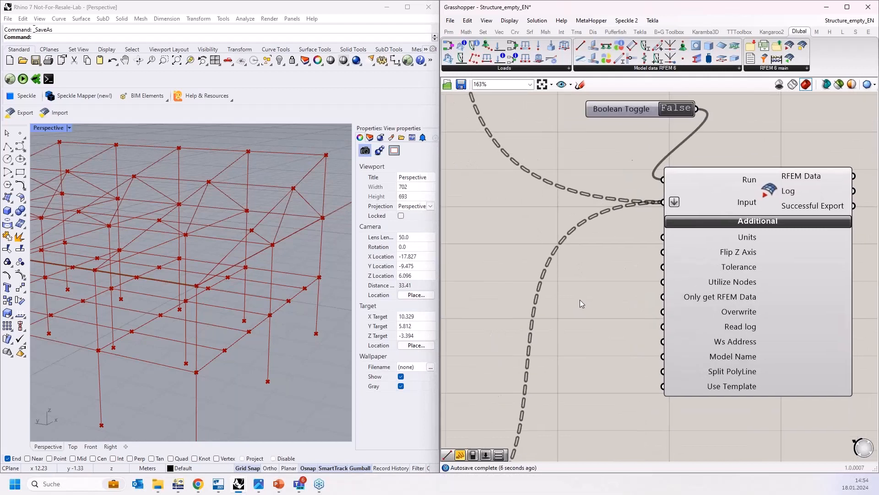
double_click(580, 299)
type("bool")
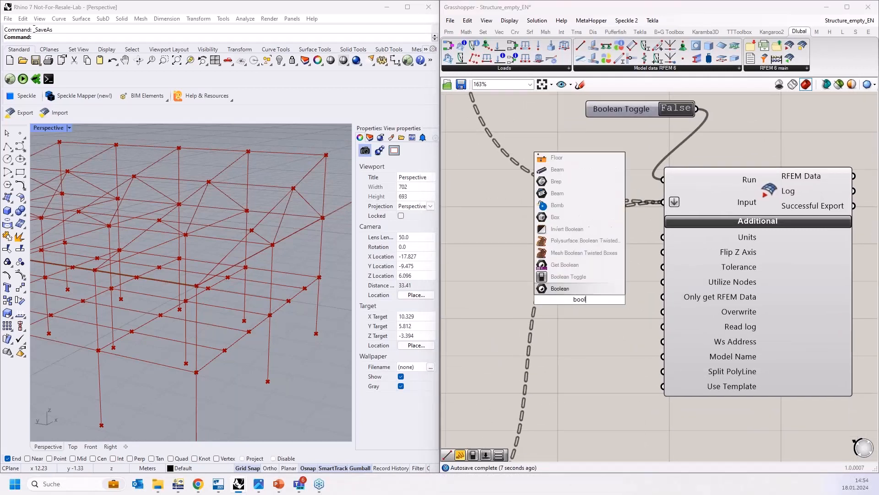
left_click(579, 280)
left_click_drag(595, 298, 570, 261)
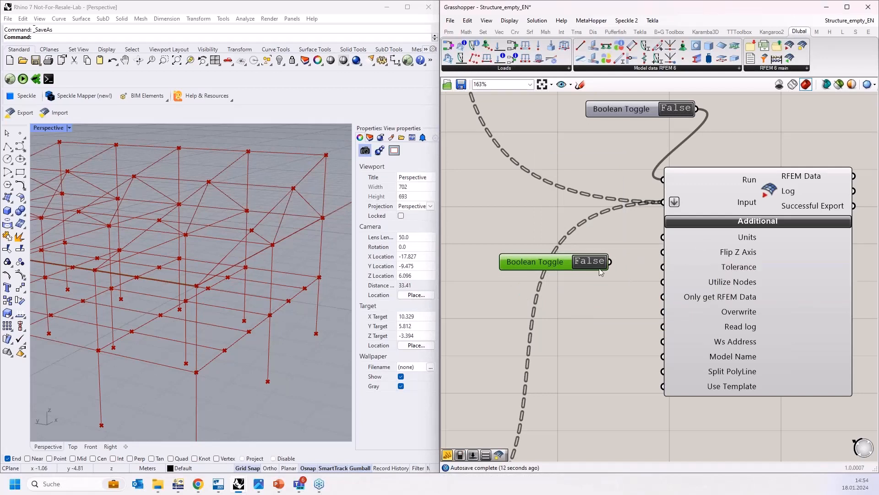
left_click_drag(639, 255, 663, 252)
double_click(596, 262)
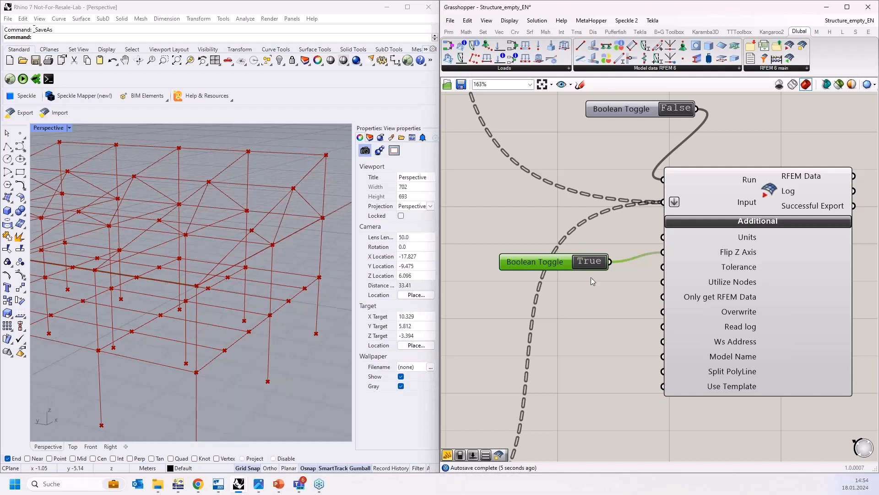
left_click_drag(558, 265, 563, 257)
Step: Create a panel containing Name and connect it to the Model Name input of the export component
right_click_drag(594, 316, 605, 266)
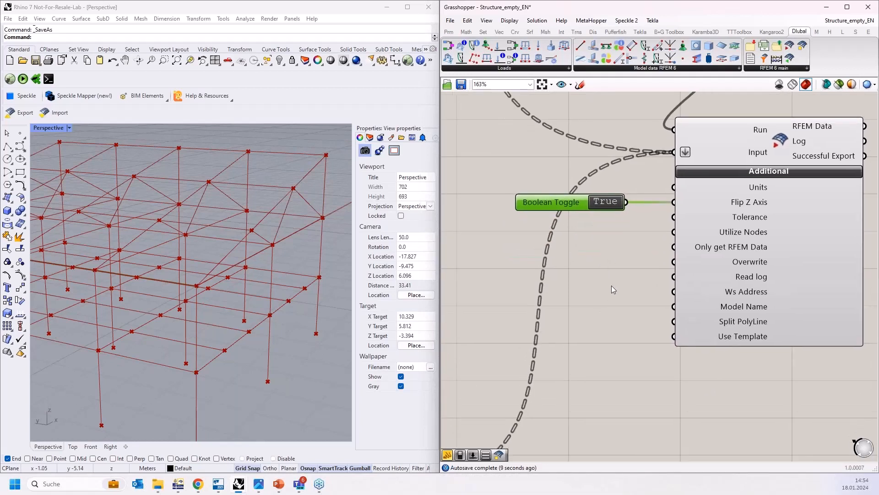
double_click(597, 328)
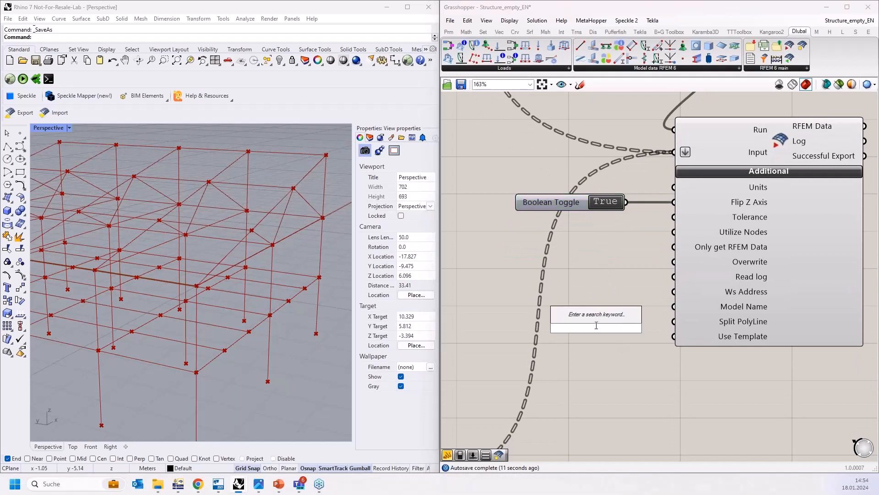
type("\"")
type("easd")
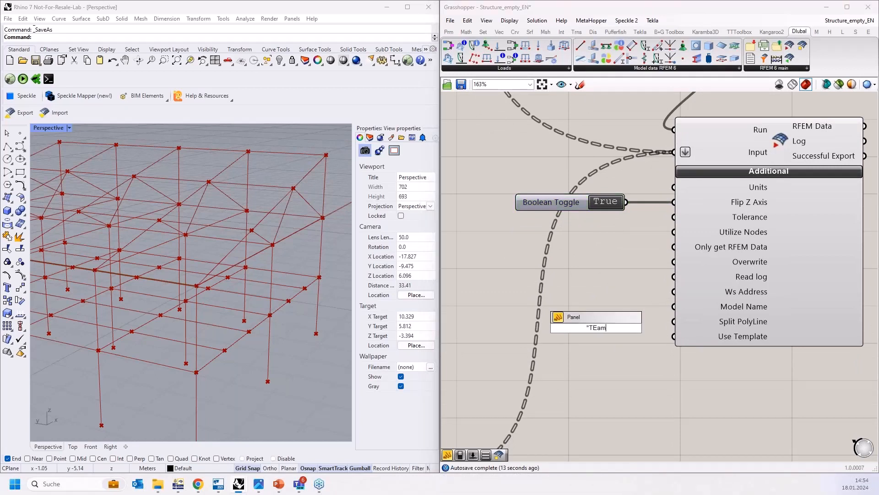
key("BackSpace")
key("BackSpace")
key("BackSpace")
key("BackSpace")
type("Name")
key("Return")
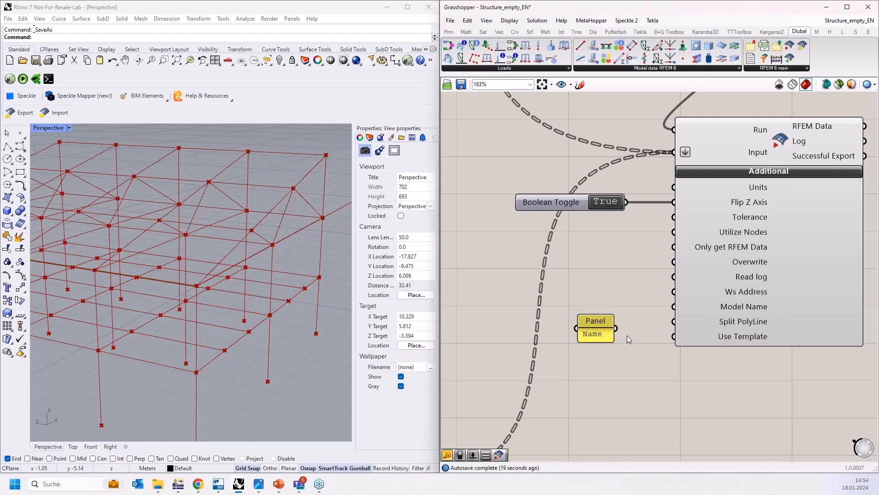
left_click_drag(618, 329, 673, 306)
left_click(595, 332)
left_click_drag(595, 333, 578, 303)
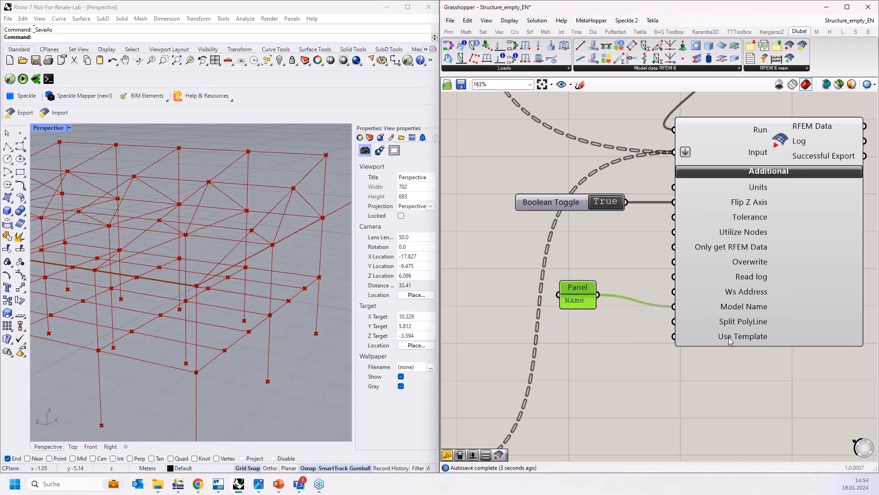
scroll(679, 327, "down", 3)
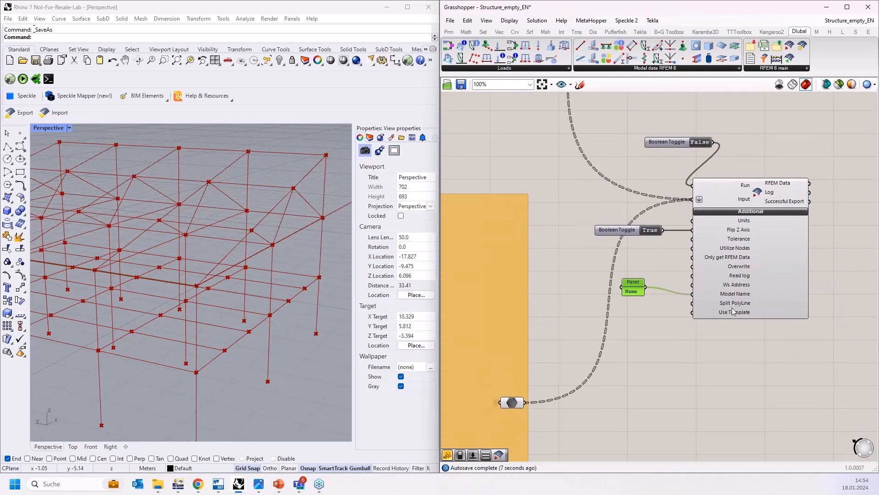
Step: Copy the template folder's path and create a Grasshopper panel containing that path
left_click(159, 485)
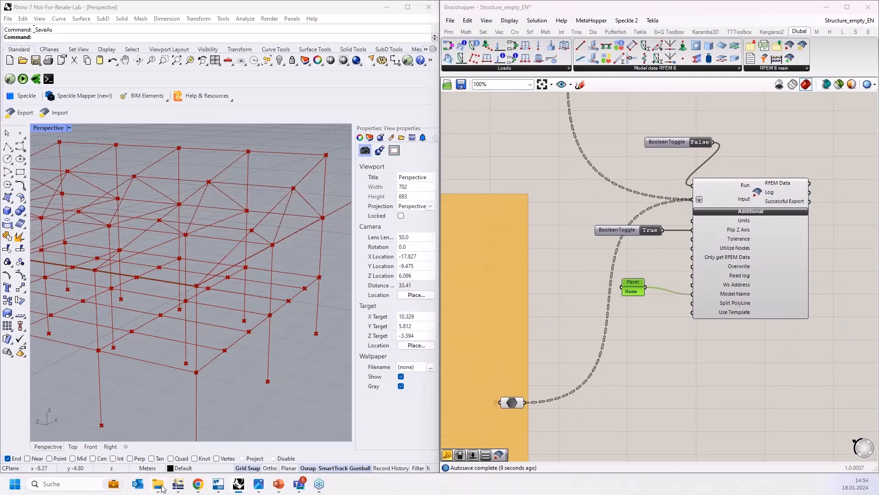
double_click(112, 93)
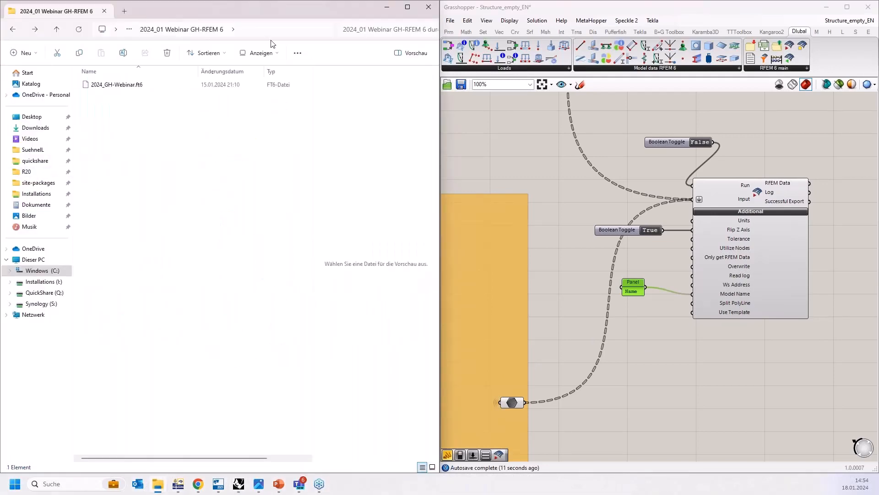
left_click_drag(282, 10, 329, 3)
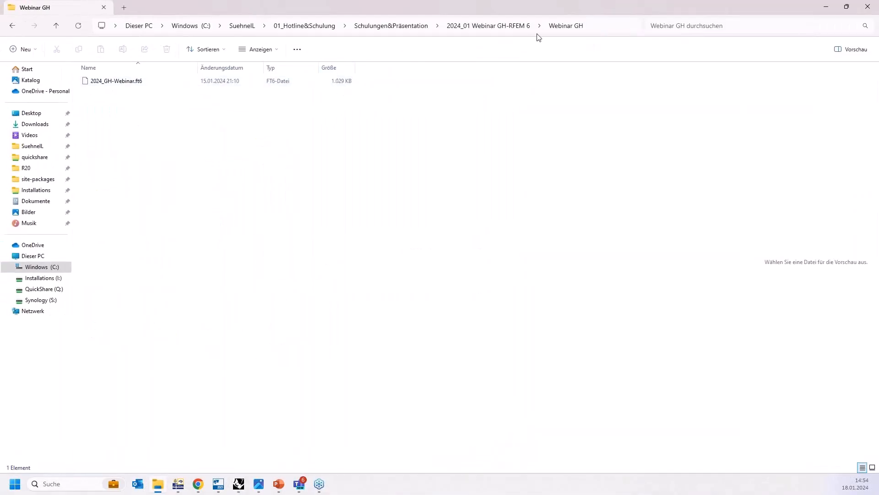
left_click(591, 30)
key("ctrl+c")
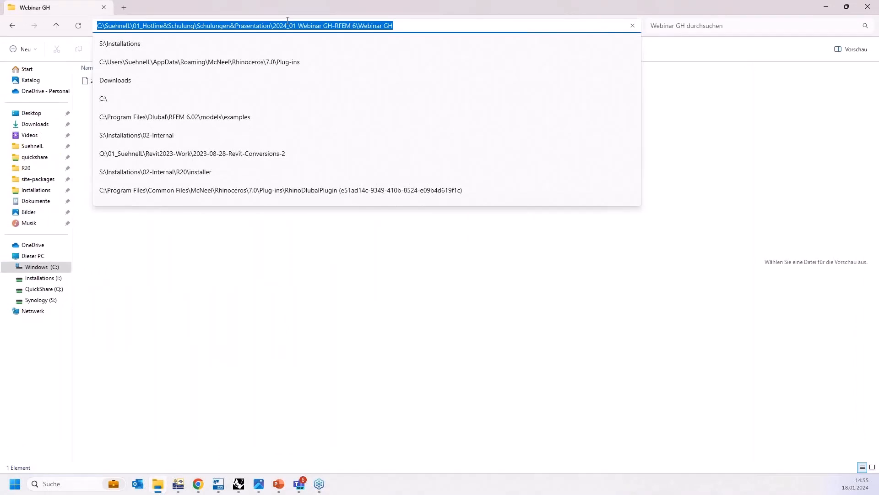
left_click(826, 8)
double_click(637, 349)
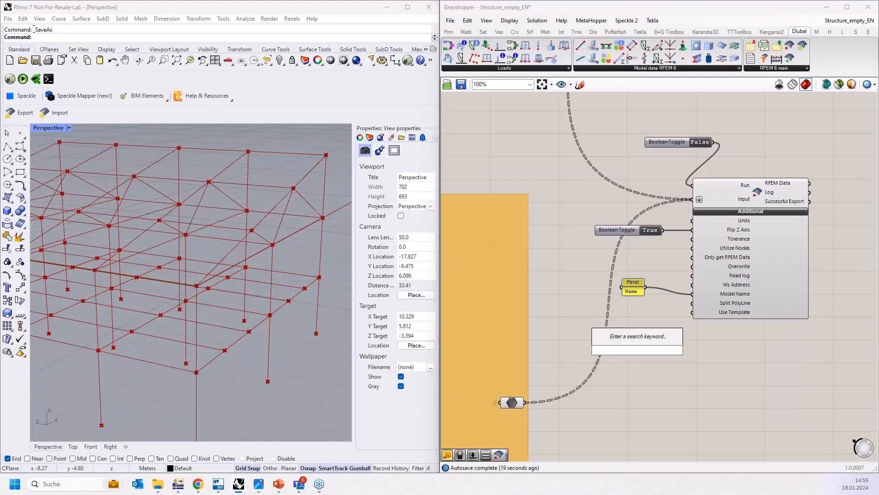
type("\"")
key("ctrl+v")
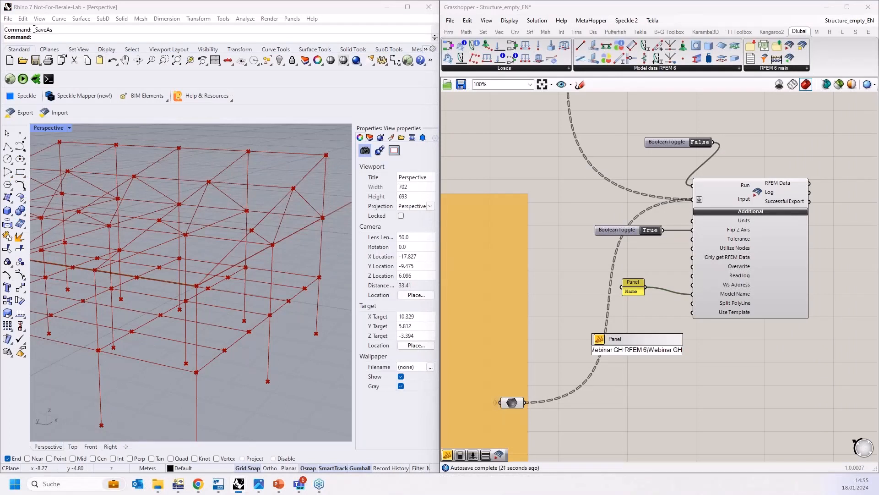
key("Return")
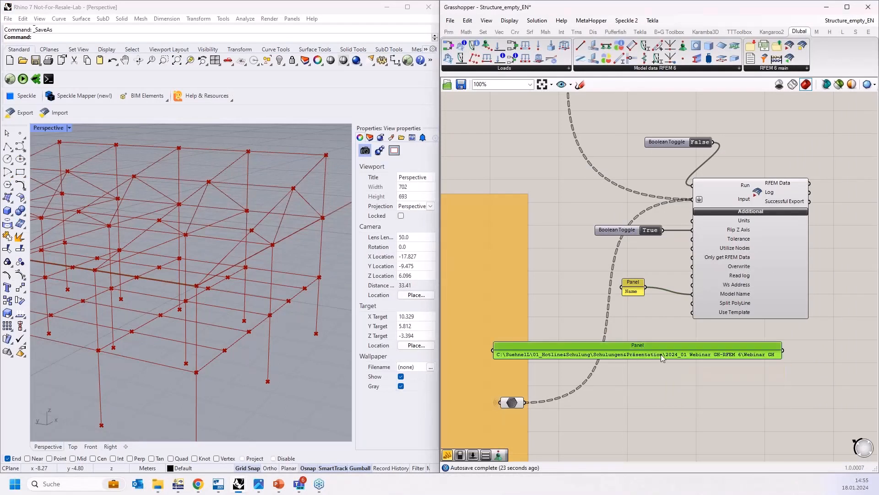
Step: Append the template file name \2024_GH-Webinar.ft6 to the path in the panel
double_click(661, 353)
left_click(709, 323)
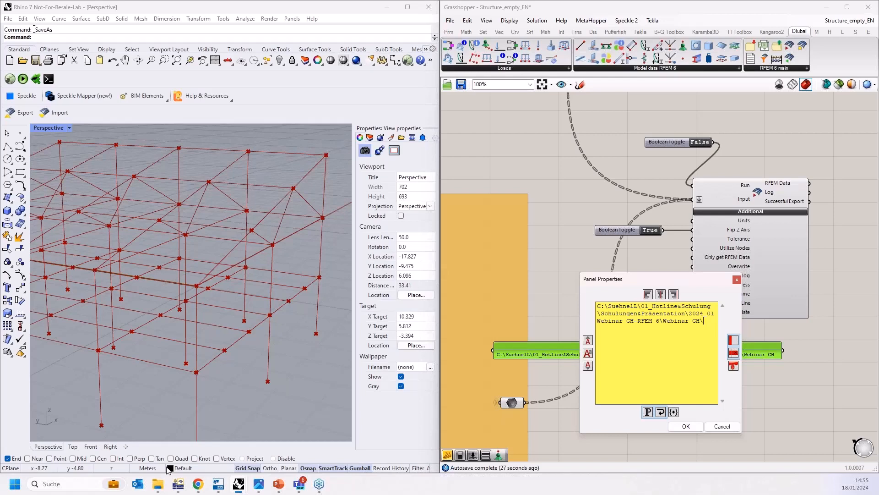
left_click(158, 484)
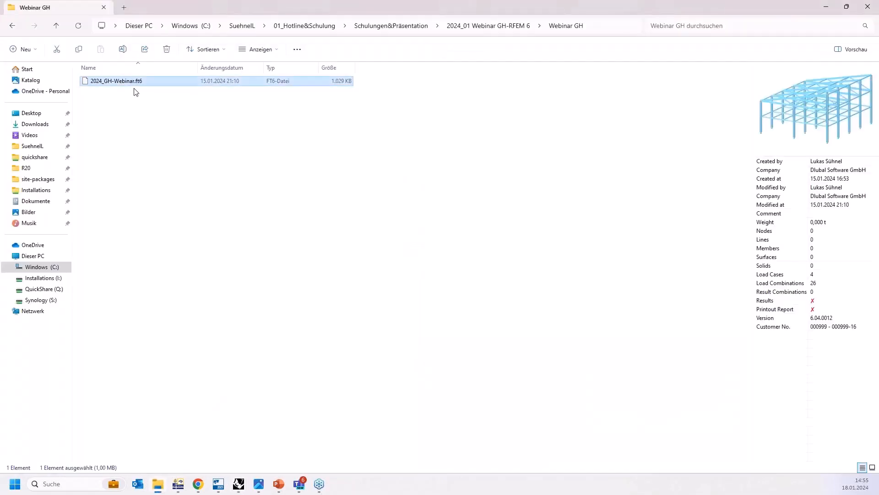
key("F2")
left_click_drag(148, 81, 92, 80)
key("ctrl+c")
right_click(109, 81)
left_click(139, 113)
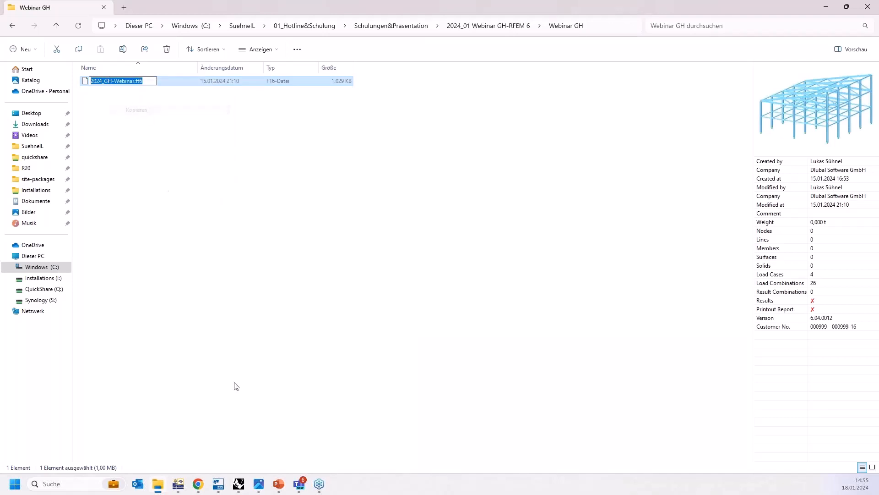
left_click(237, 486)
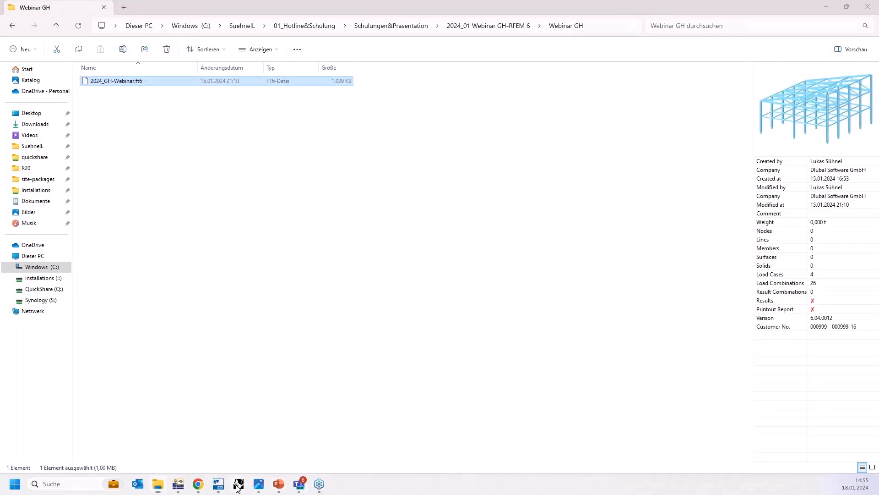
key("ctrl+v")
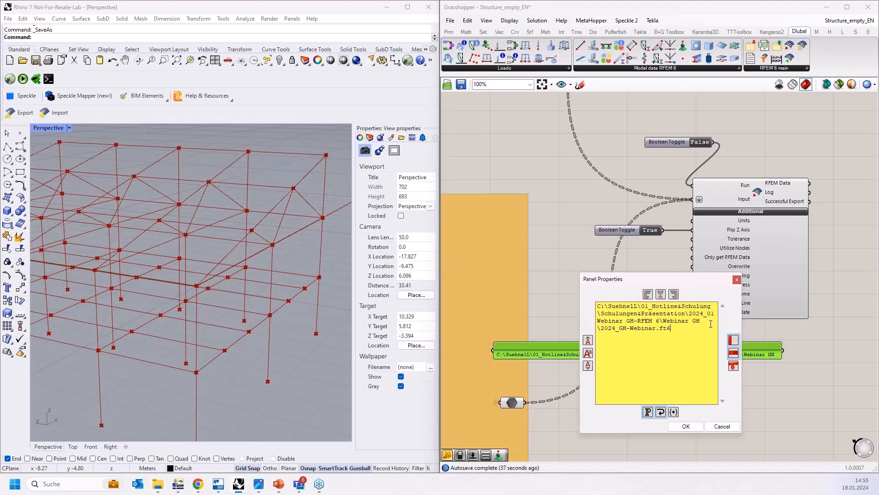
left_click(685, 426)
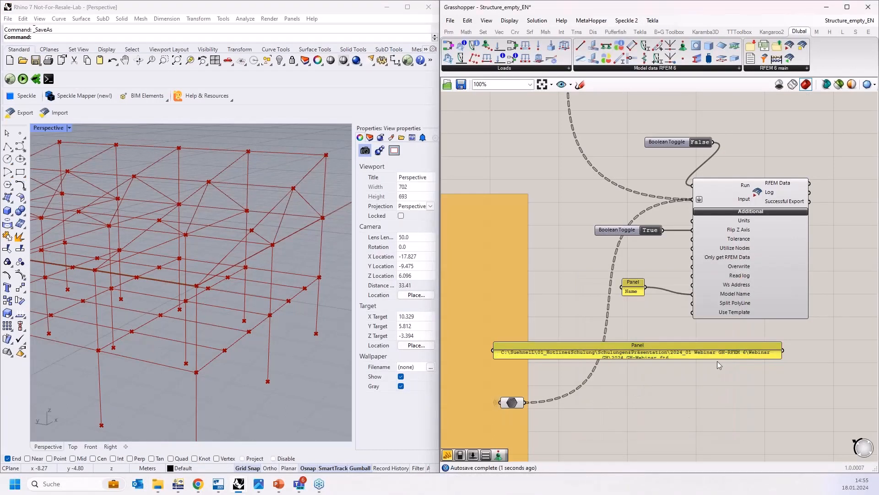
Step: Resize the path panel and connect it to the Use Template input of the RFEM export component
left_click_drag(719, 358, 720, 381)
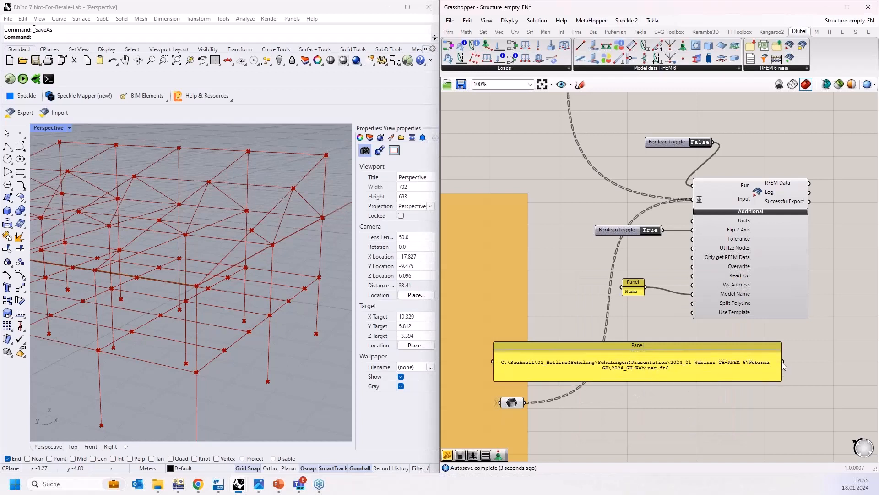
left_click_drag(783, 361, 693, 313)
left_click_drag(780, 371, 667, 371)
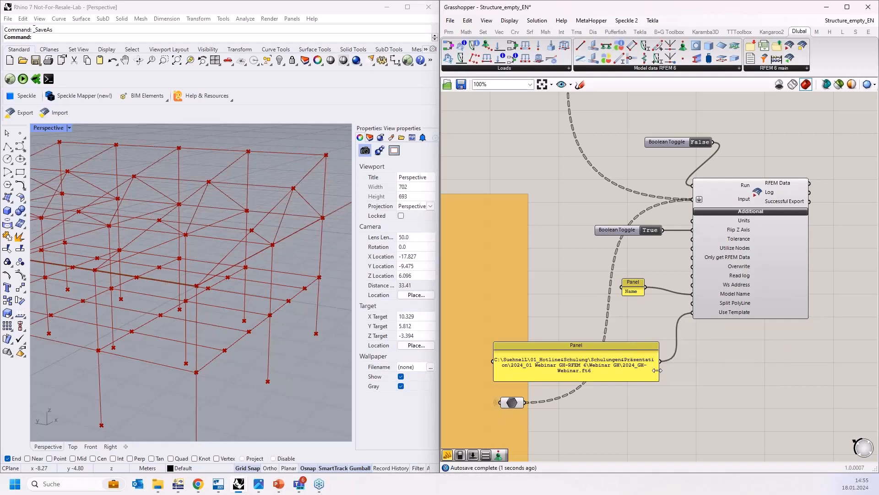
left_click_drag(605, 368, 658, 359)
Step: Add a Boolean Toggle set to False and connect it to the Overwrite input of the export component
scroll(681, 294, "up", 2)
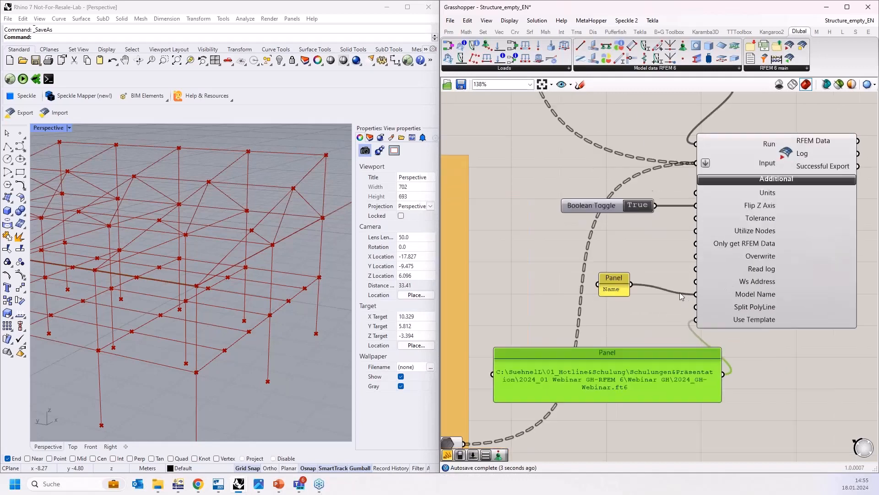
double_click(530, 241)
type("boolean")
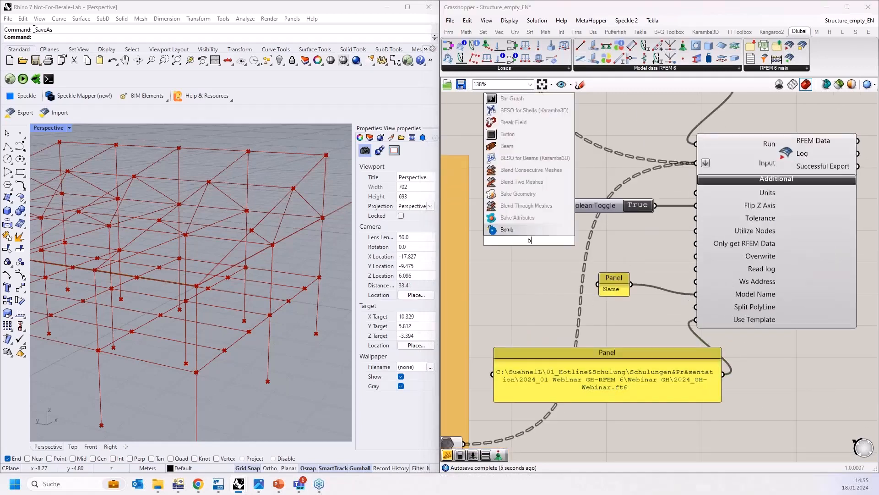
left_click(533, 221)
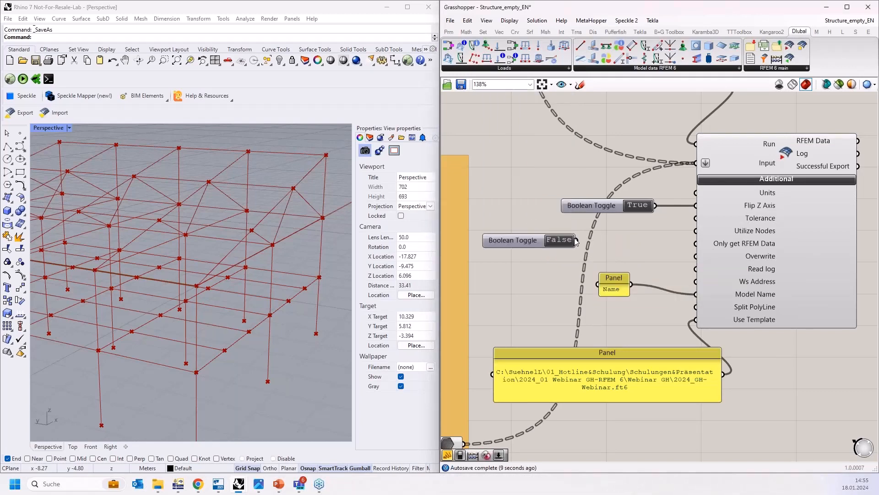
left_click_drag(576, 241, 706, 262)
left_click_drag(526, 239, 616, 257)
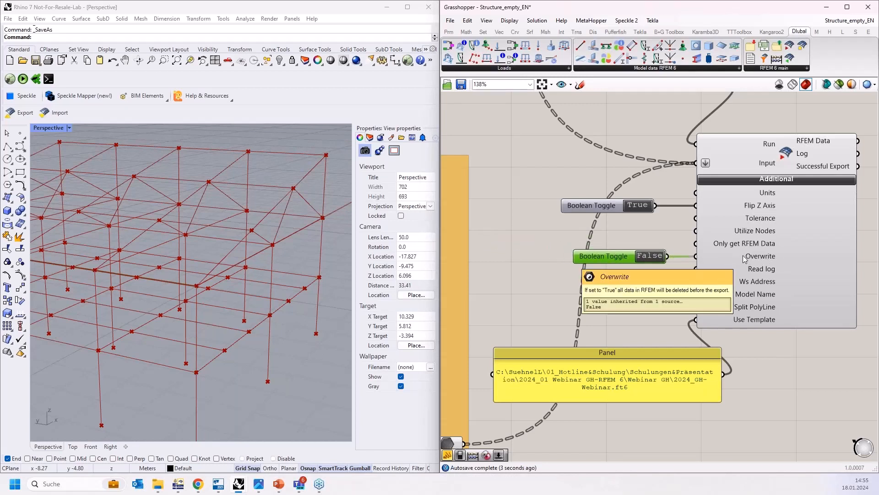
left_click_drag(577, 375, 531, 336)
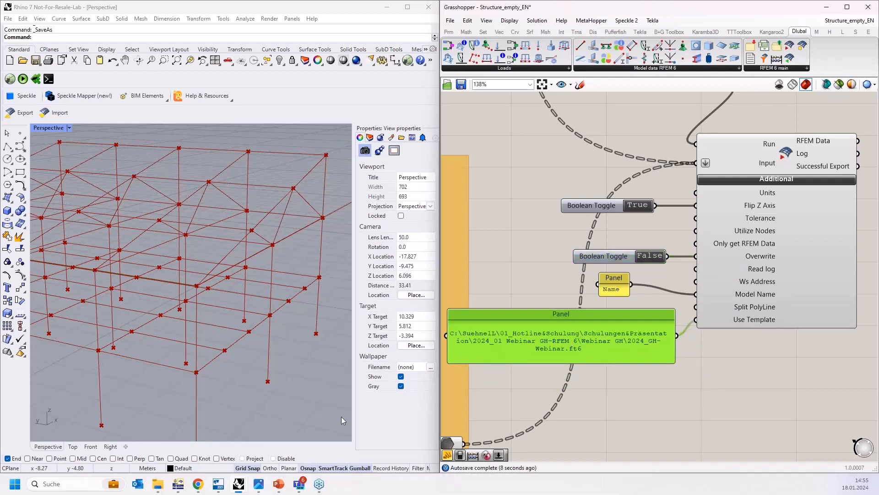
Step: Check that the 2024_GH-Webinar template is offered in RFEM's New Model dialog, then cancel the dialog
left_click(183, 486)
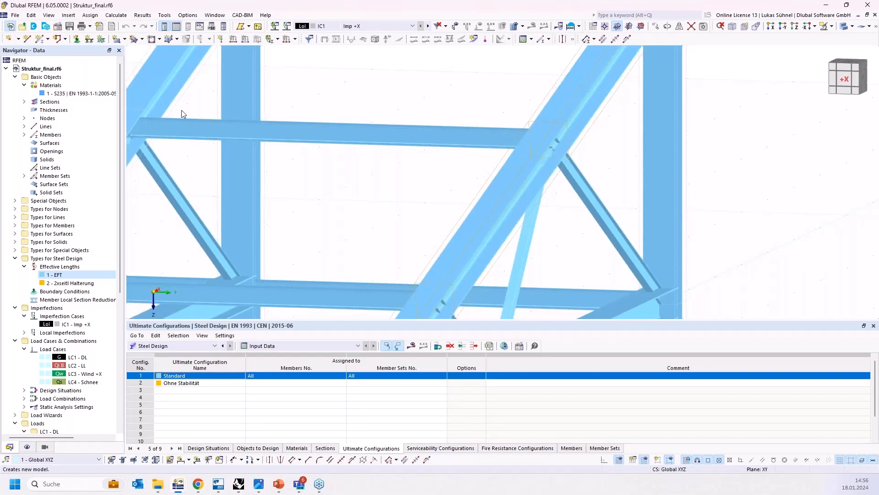
key("ctrl+n")
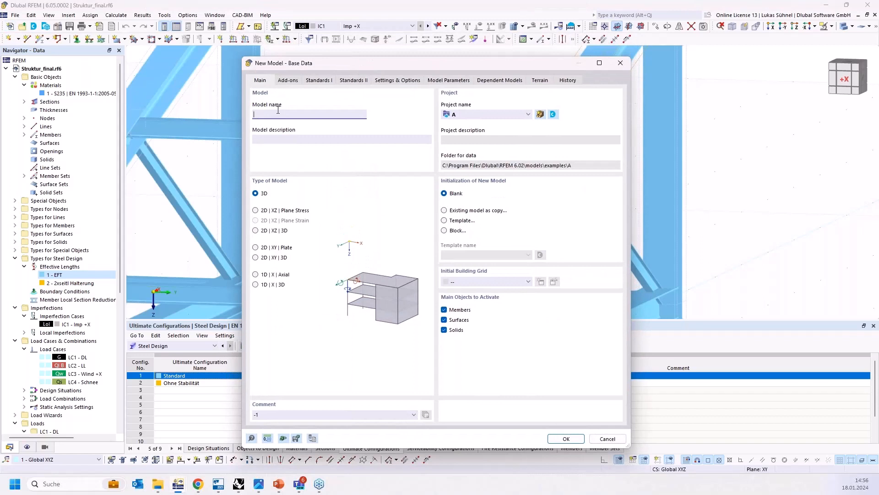
left_click(461, 221)
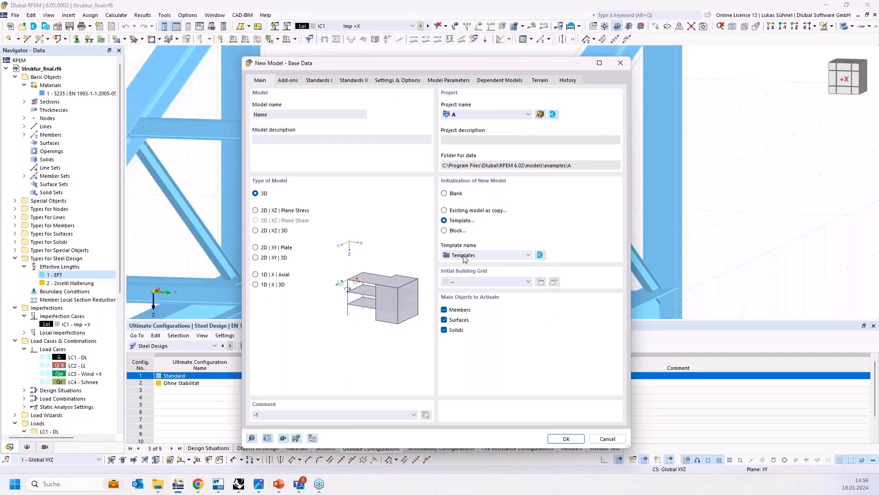
left_click(464, 255)
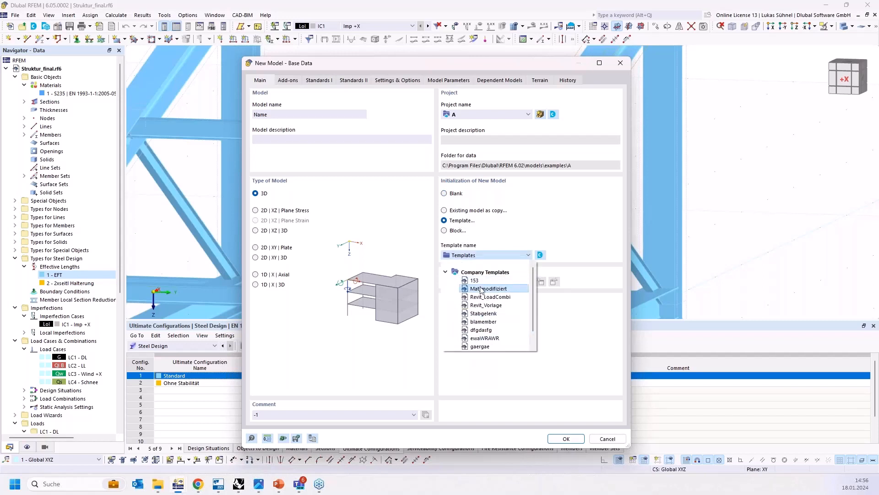
scroll(499, 301, "down", 1)
left_click(445, 346)
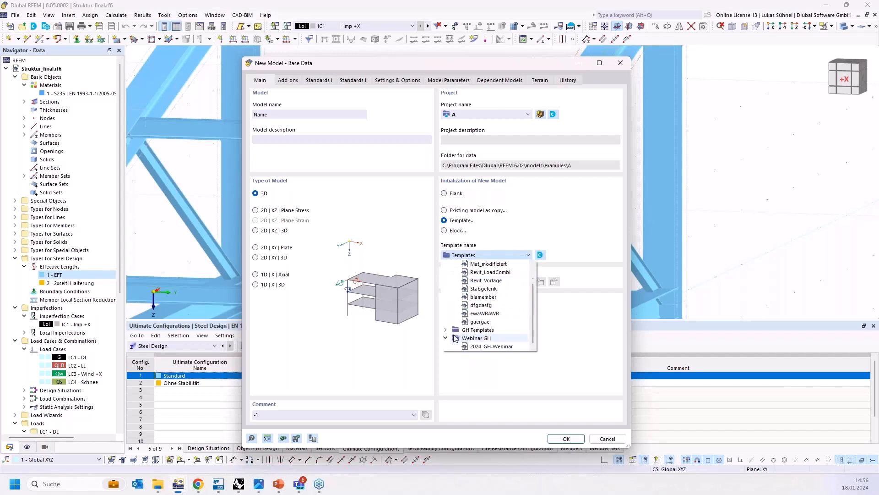
left_click(488, 346)
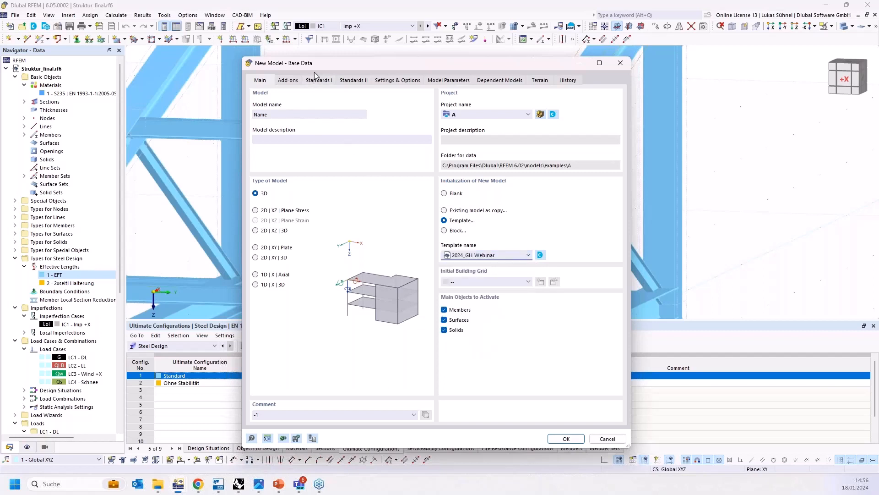
left_click(292, 80)
left_click(237, 484)
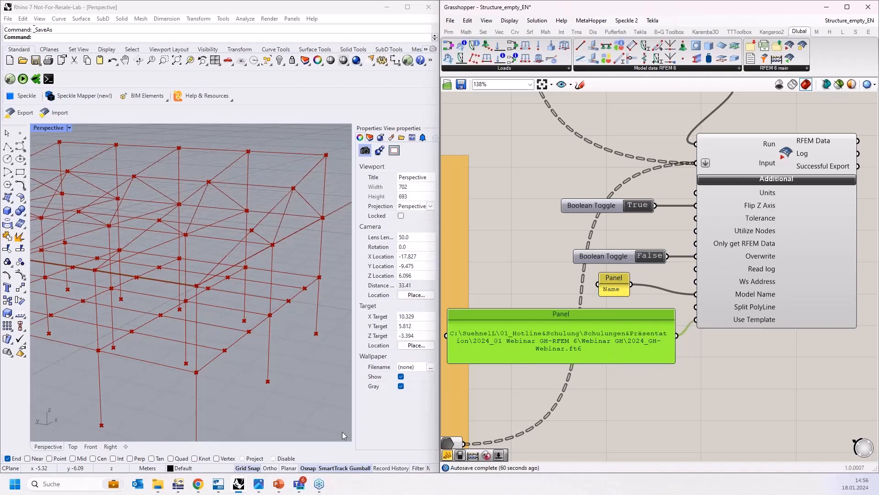
mouse_move(239, 486)
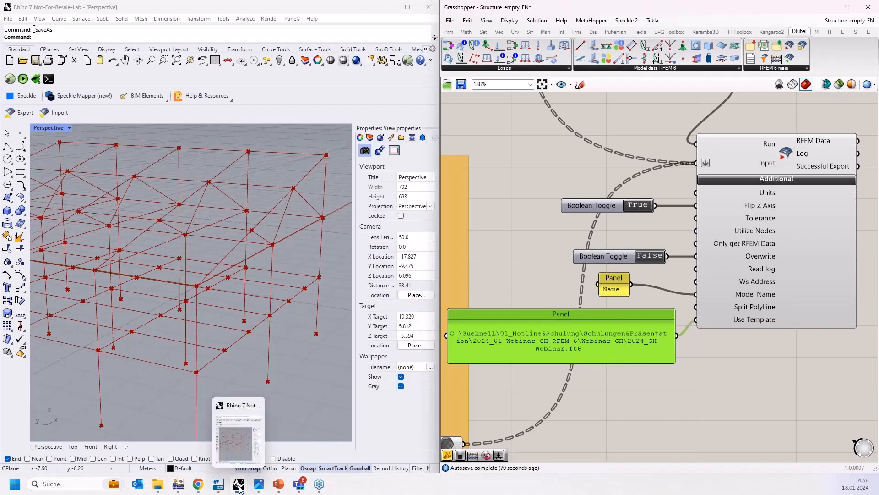
left_click(178, 485)
left_click(604, 439)
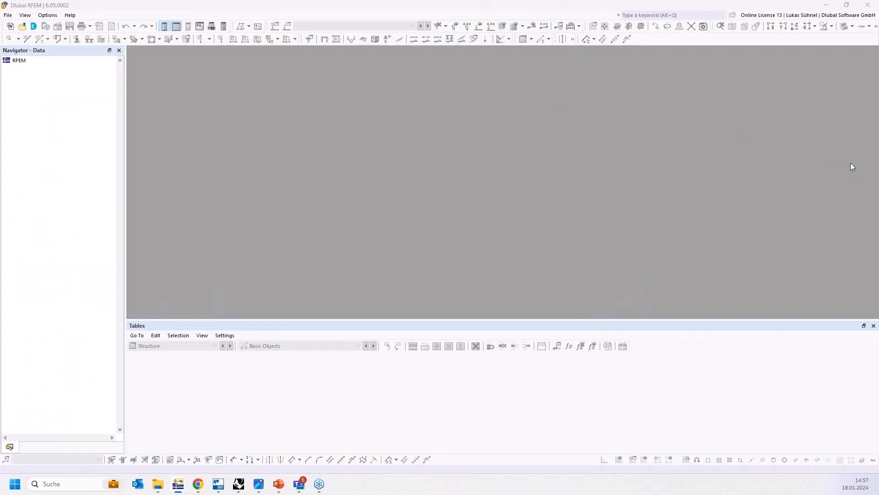
Step: Arrange the Grasshopper and RFEM windows side by side and frame the export component
left_click_drag(857, 158, 878, 155)
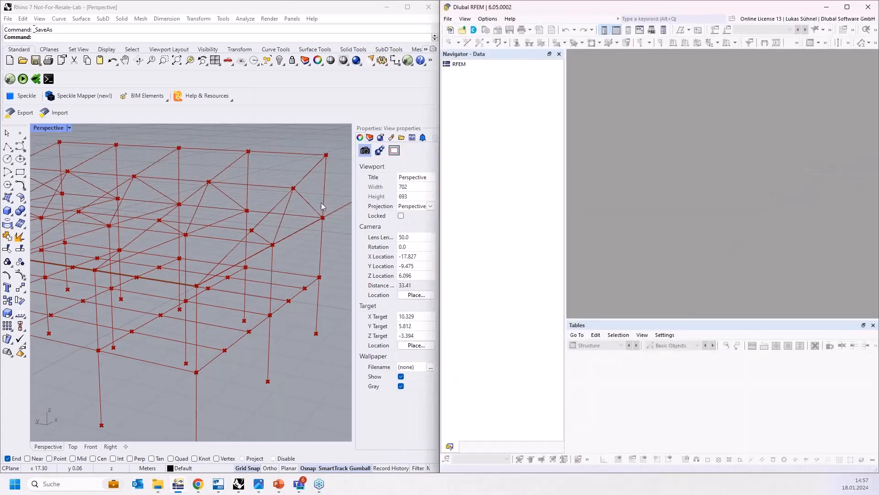
left_click(221, 307)
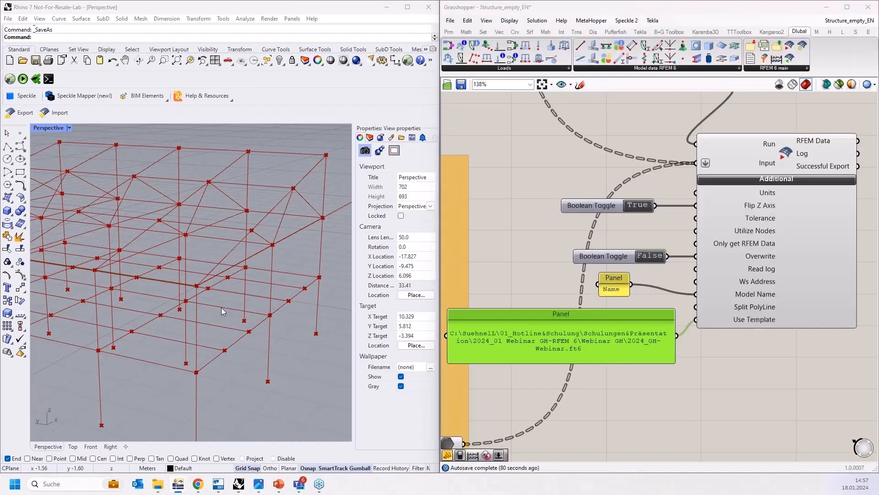
left_click(510, 9)
left_click_drag(510, 9, 2, 124)
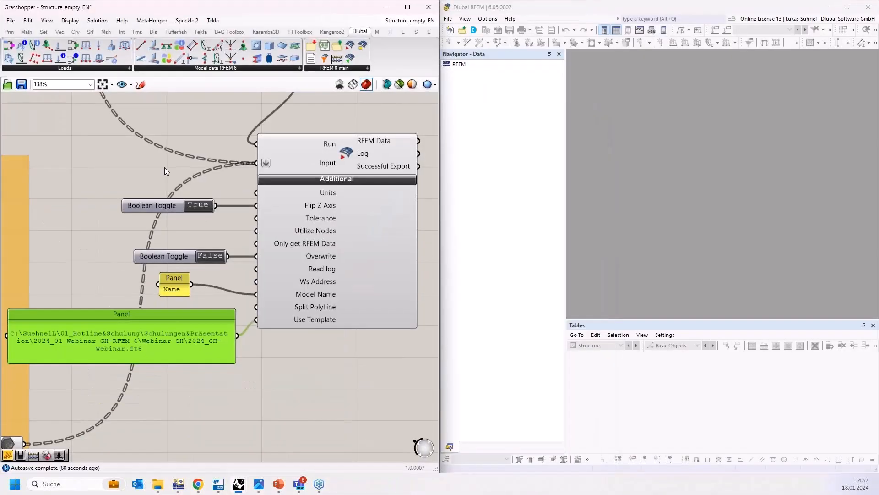
left_click(164, 167)
scroll(227, 265, "down", 3)
right_click_drag(189, 182, 262, 175)
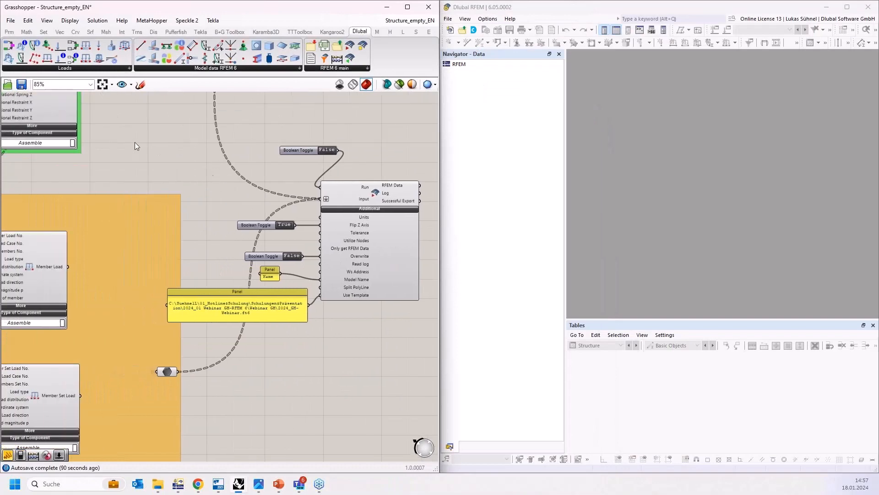
right_click_drag(135, 142, 219, 233)
scroll(228, 241, "down", 2)
scroll(227, 241, "down", 3)
right_click_drag(246, 261, 285, 370)
right_click_drag(247, 291, 161, 162)
scroll(293, 245, "up", 5)
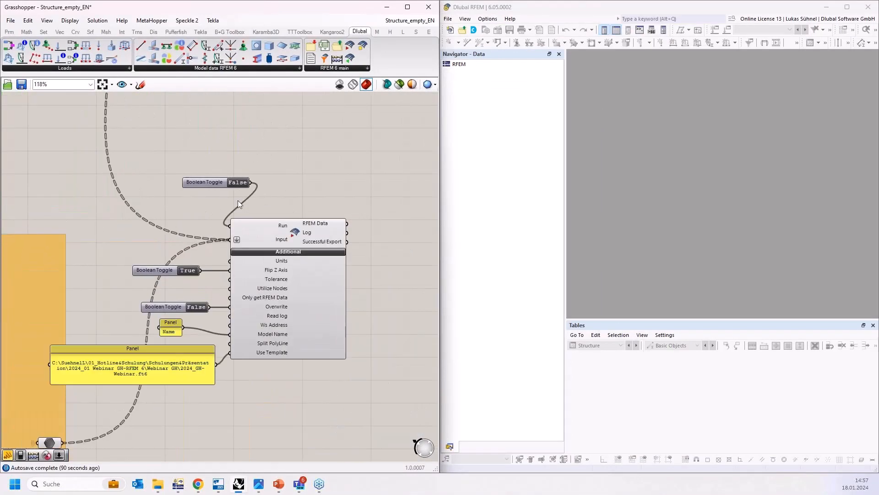
Step: Inspect the exported steel hall in RFEM, including its members and the list of sections
scroll(239, 198, "up", 1)
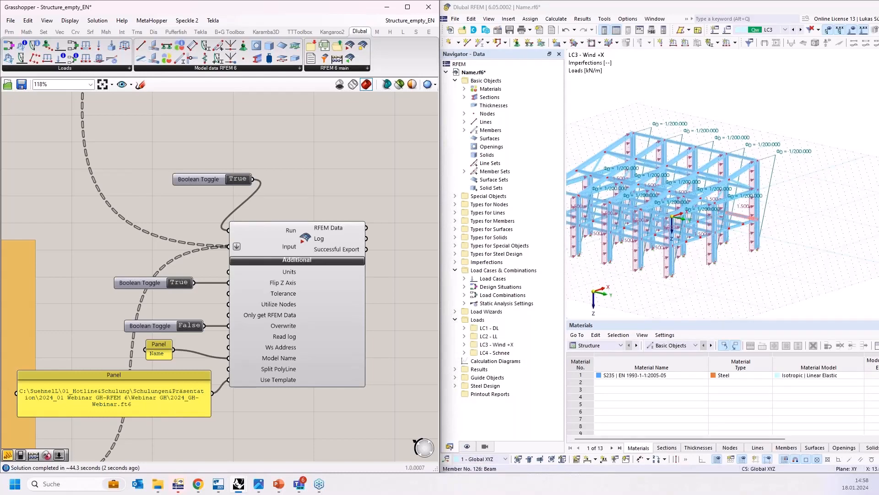
right_click_drag(333, 169, 289, 153)
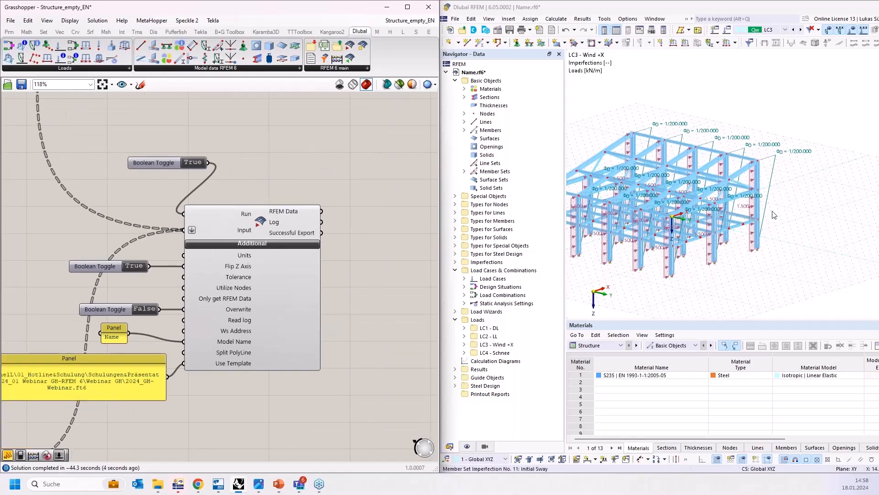
double_click(733, 7)
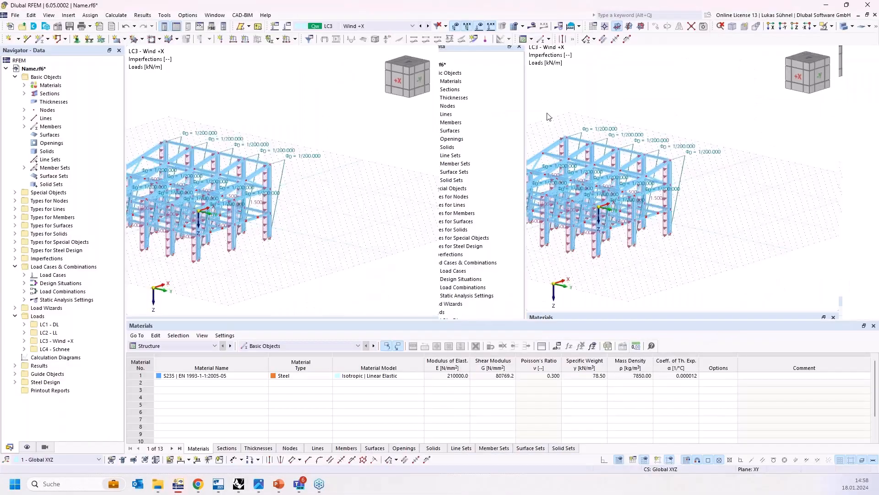
left_click(455, 26)
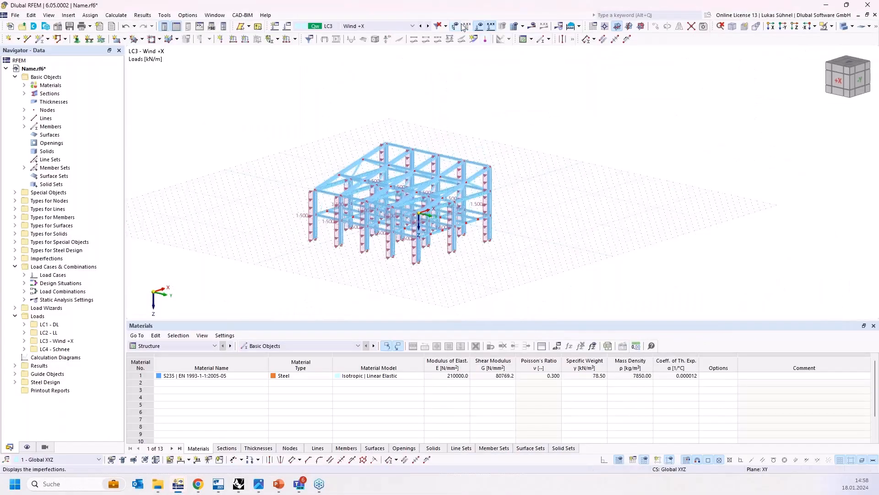
left_click(530, 27)
scroll(368, 200, "up", 2)
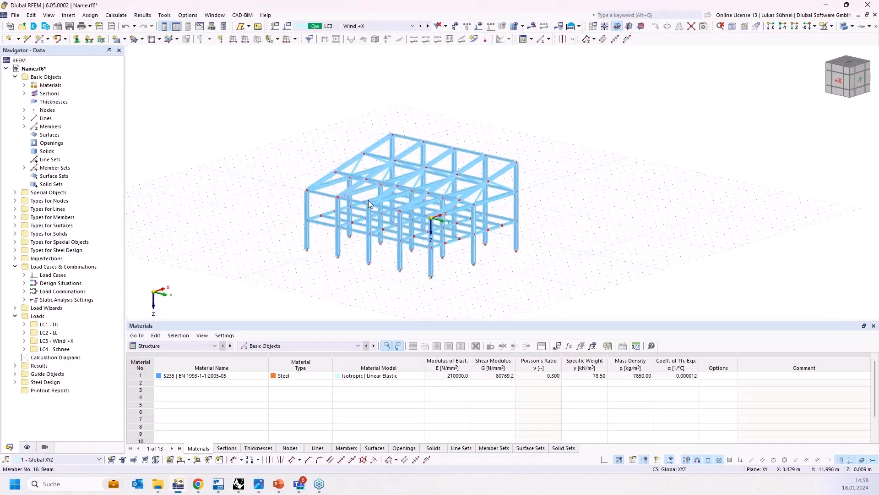
scroll(368, 200, "up", 3)
middle_click_drag(367, 198, 329, 198, "ctrl")
left_click(25, 93)
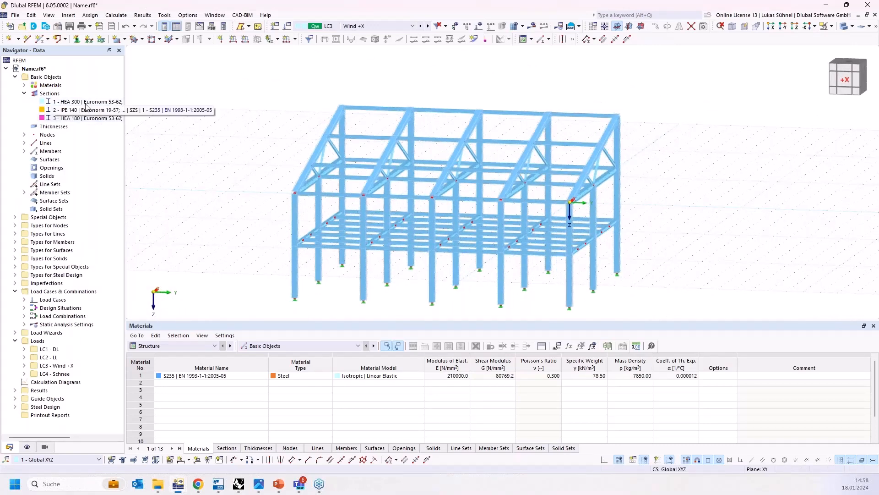
left_click(24, 93)
middle_click_drag(242, 125, 236, 125, "ctrl")
Step: Step through the imperfection case and load cases LC2, LC3 and LC4 to check the exported loads
left_click(367, 27)
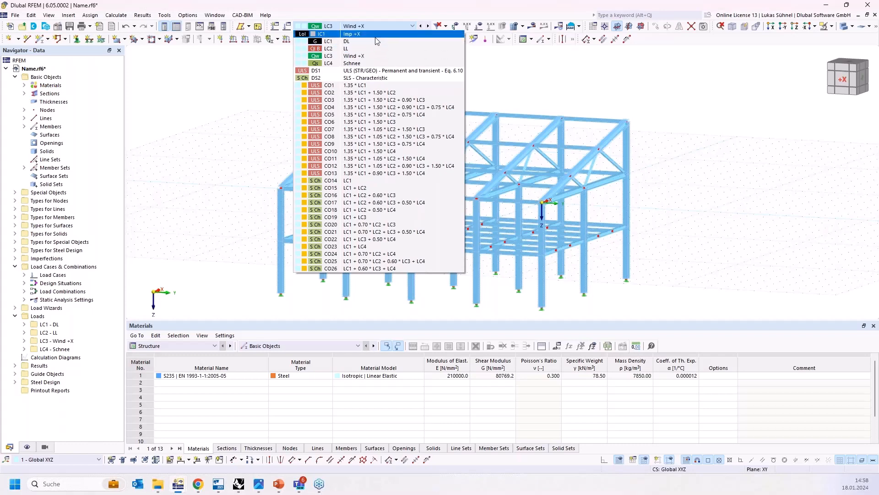
left_click(403, 34)
left_click(452, 26)
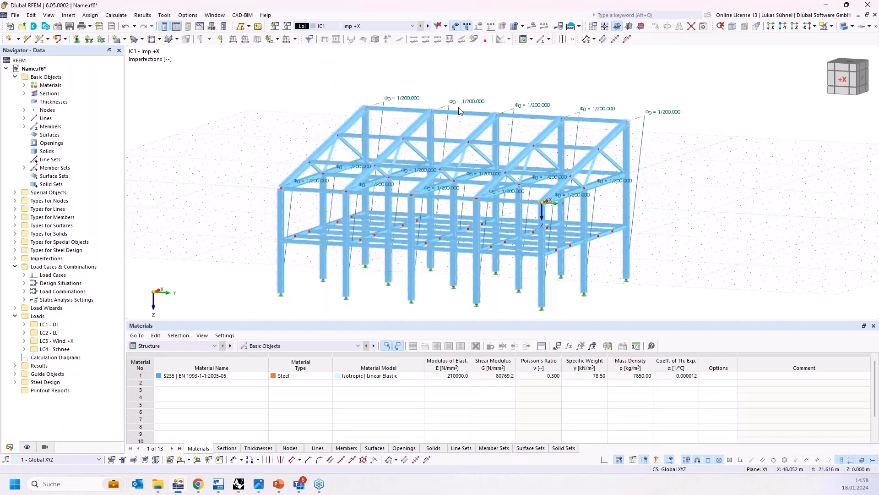
mouse_move(403, 112)
middle_mouse_down("ctrl")
mouse_move(353, 110)
mouse_move(386, 112)
middle_mouse_up("ctrl")
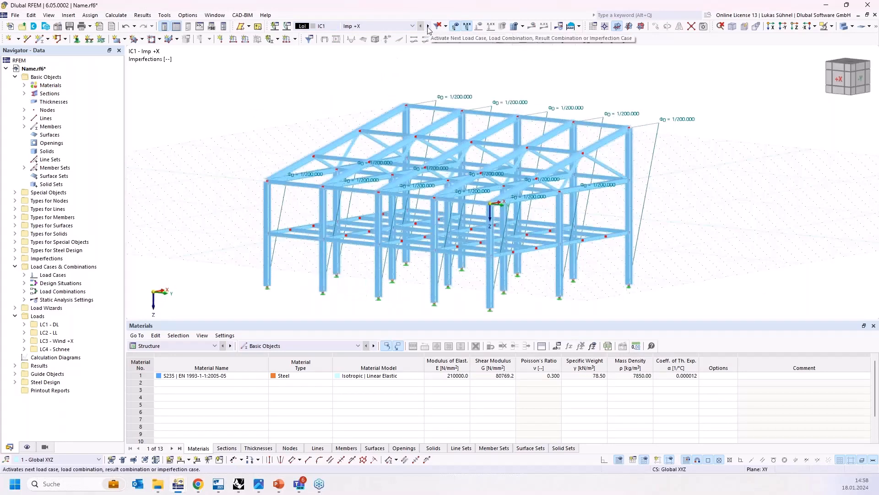
left_click(429, 26)
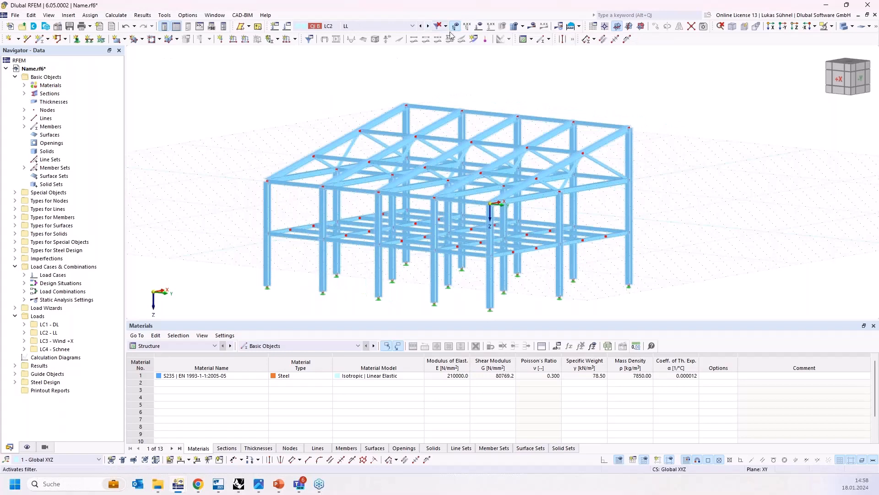
left_click(482, 30)
middle_click_drag(478, 117, 441, 134, "ctrl")
left_click(428, 26)
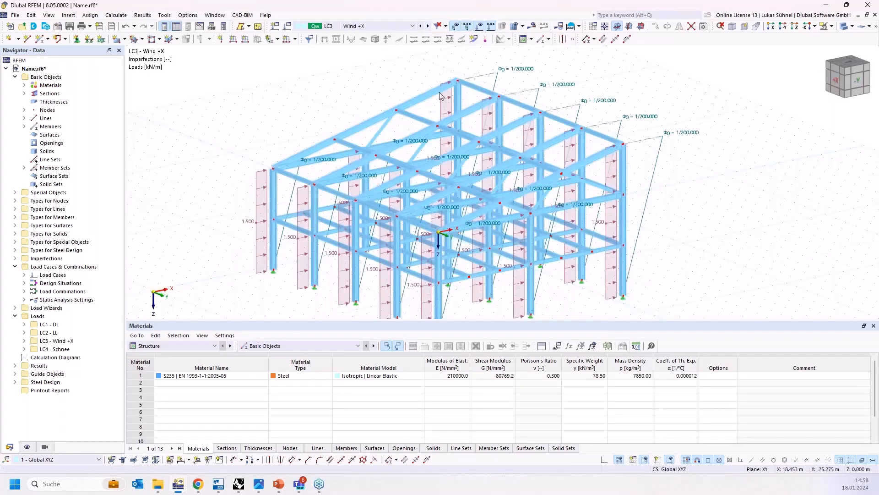
middle_click_drag(445, 102, 414, 63, "ctrl")
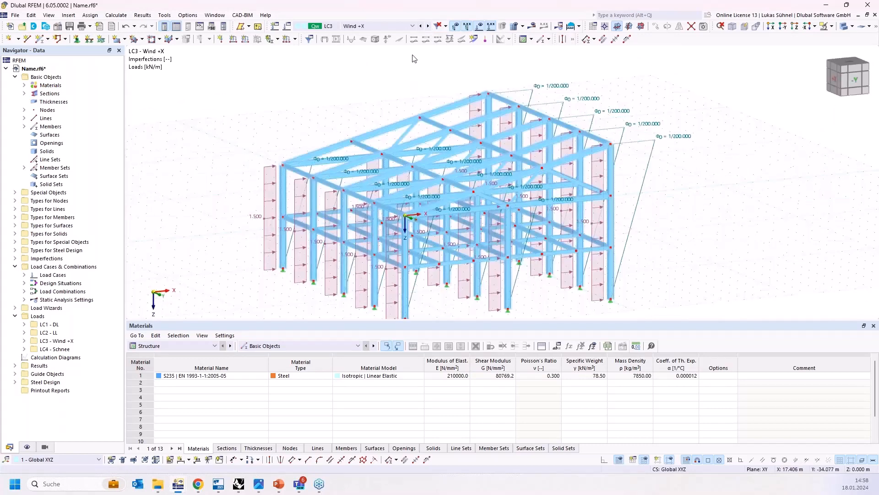
left_click(428, 26)
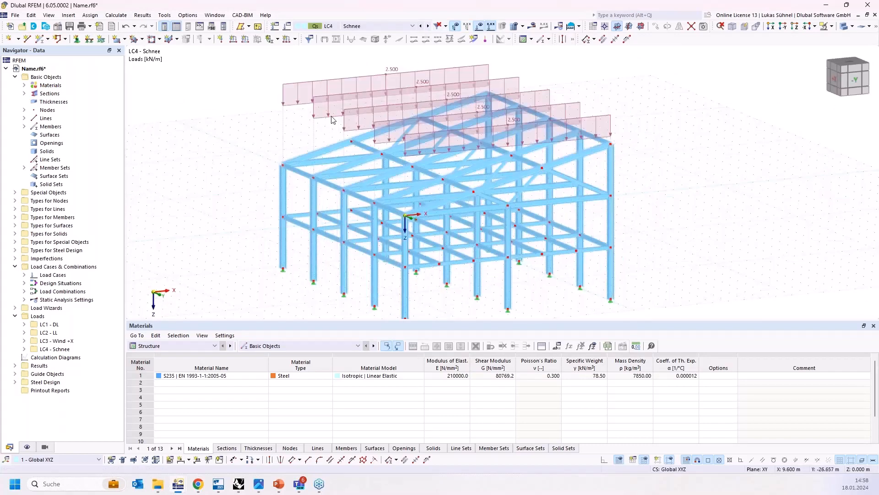
middle_click_drag(334, 120, 473, 137, "ctrl")
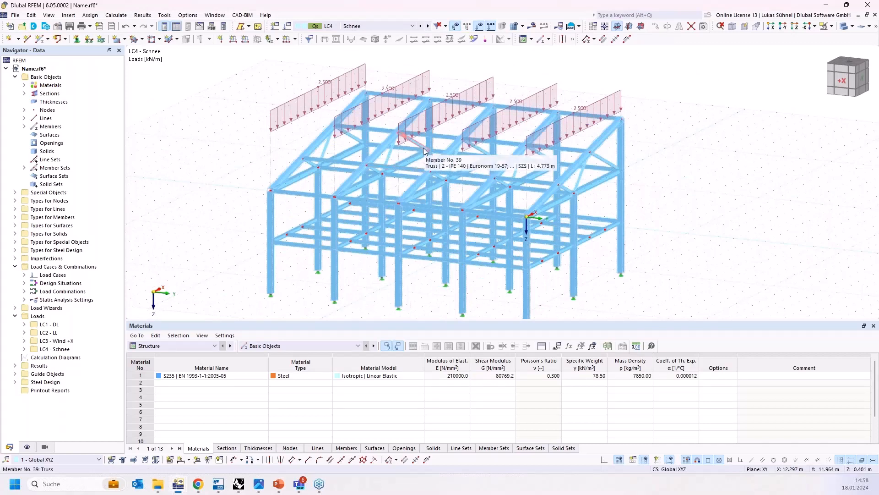
Step: Add an RFEM calculation component beside the export component and connect Successful Export to its Run input
left_click(821, 6)
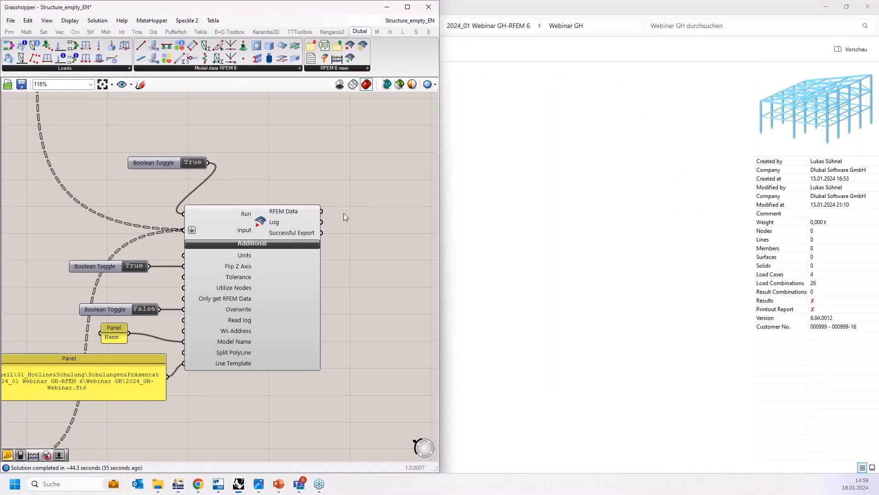
scroll(327, 219, "down", 5)
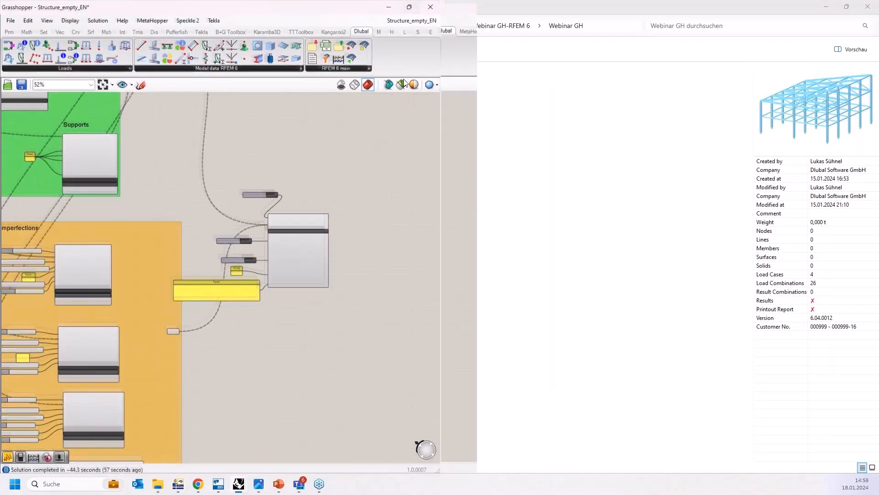
left_click(408, 7)
scroll(202, 226, "up", 5)
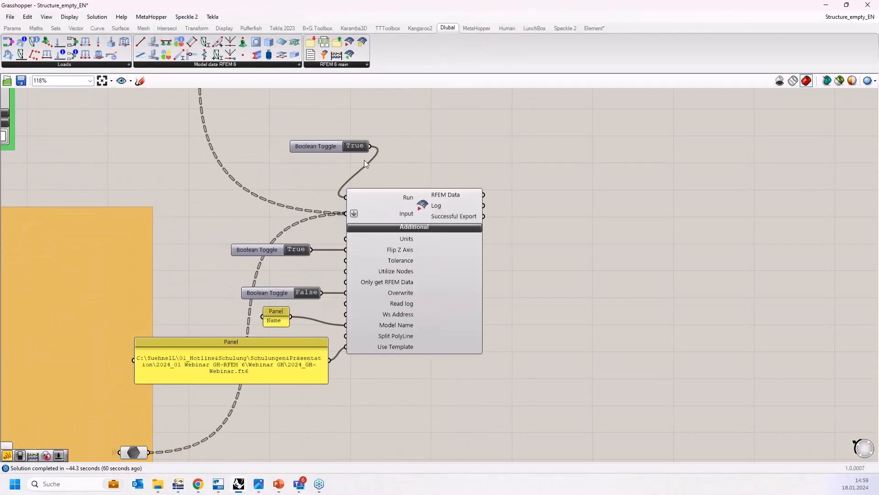
left_click_drag(337, 54, 624, 297)
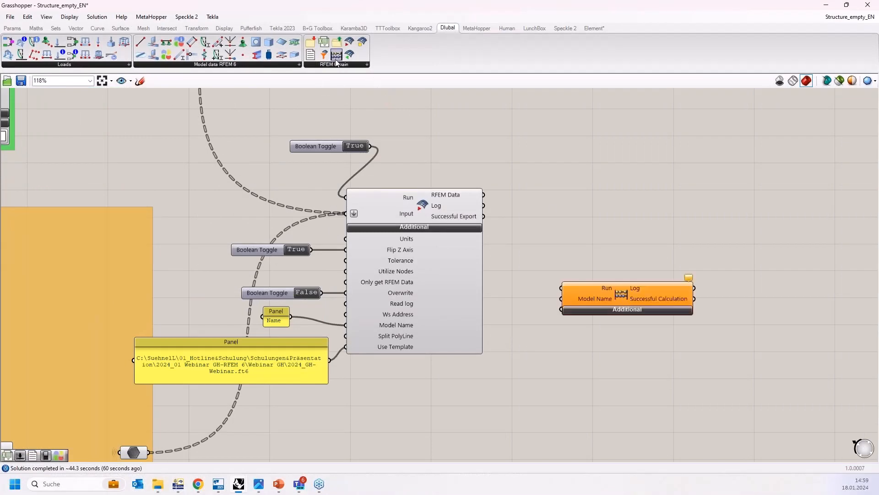
left_click_drag(608, 290, 598, 260)
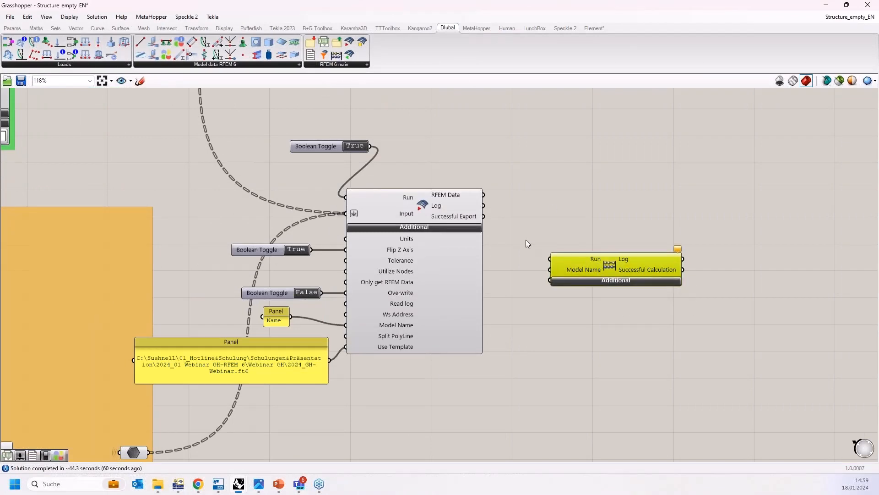
right_click_drag(526, 240, 515, 208)
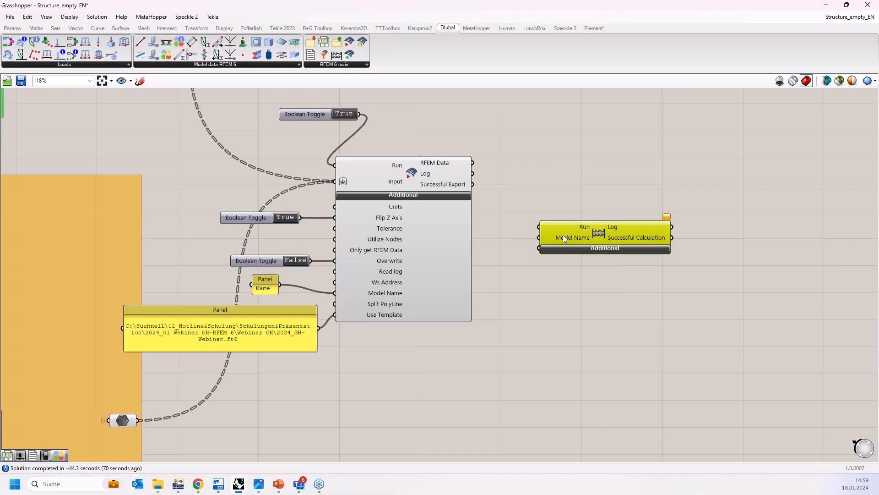
left_click_drag(605, 226, 603, 248)
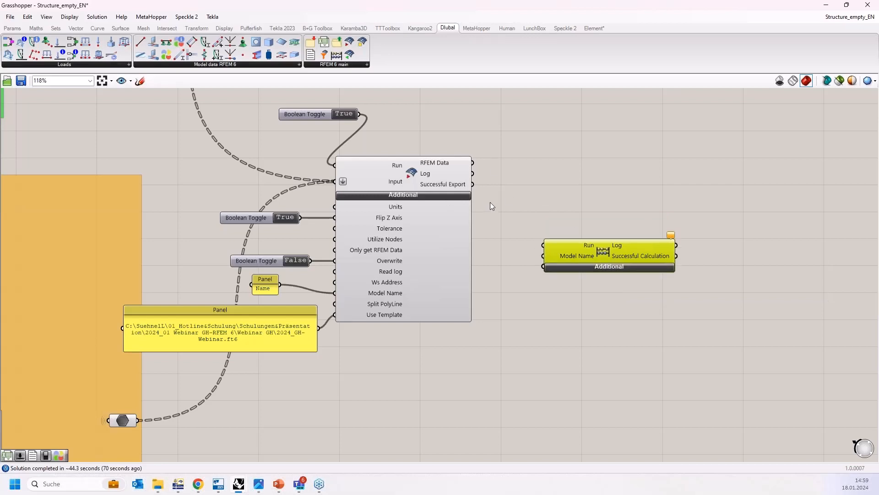
mouse_move(461, 186)
left_click_drag(473, 184, 542, 246)
Step: Switch to RFEM after the calculation and display the members' internal bending moments My
mouse_move(181, 489)
left_click(178, 435)
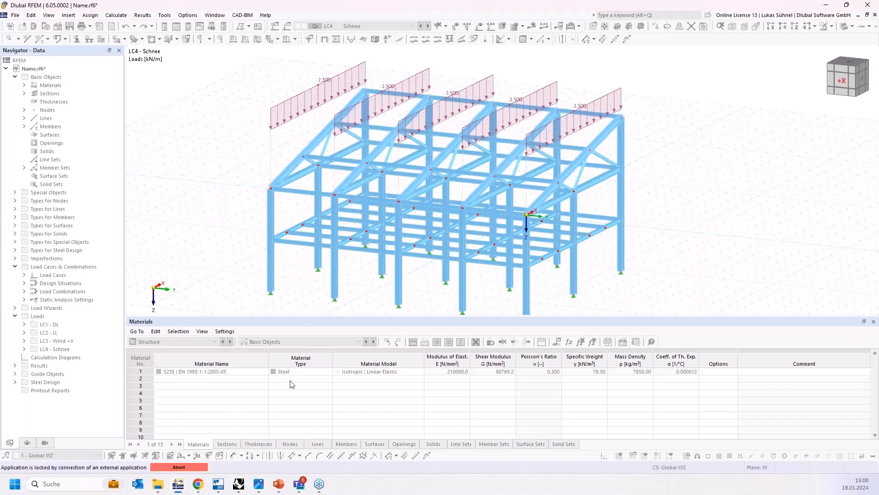
mouse_move(237, 484)
left_click(239, 484)
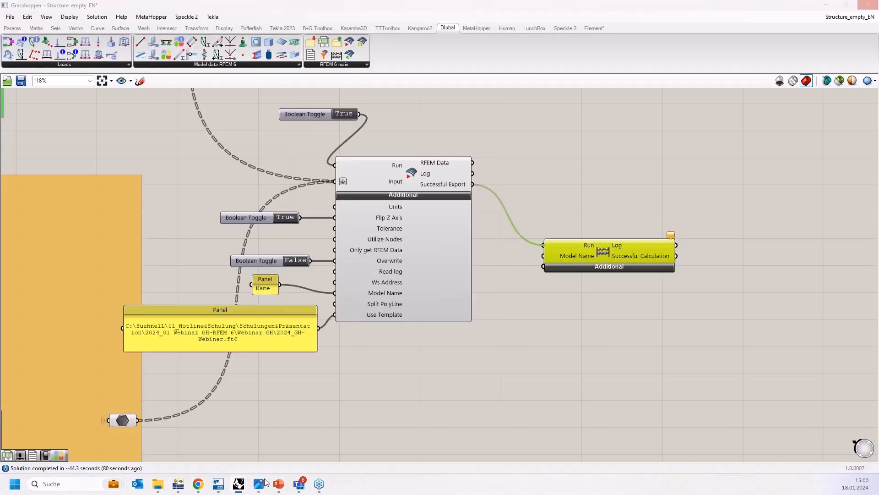
left_click(239, 484)
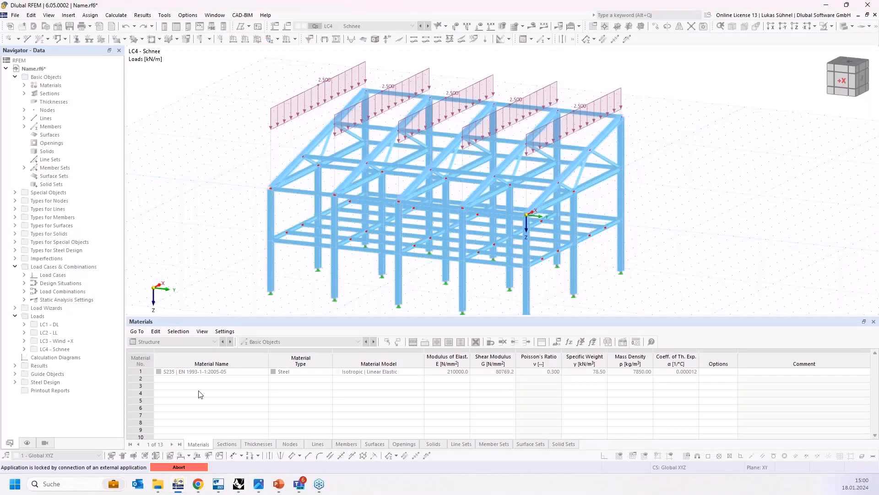
left_click(178, 486)
left_click(178, 486)
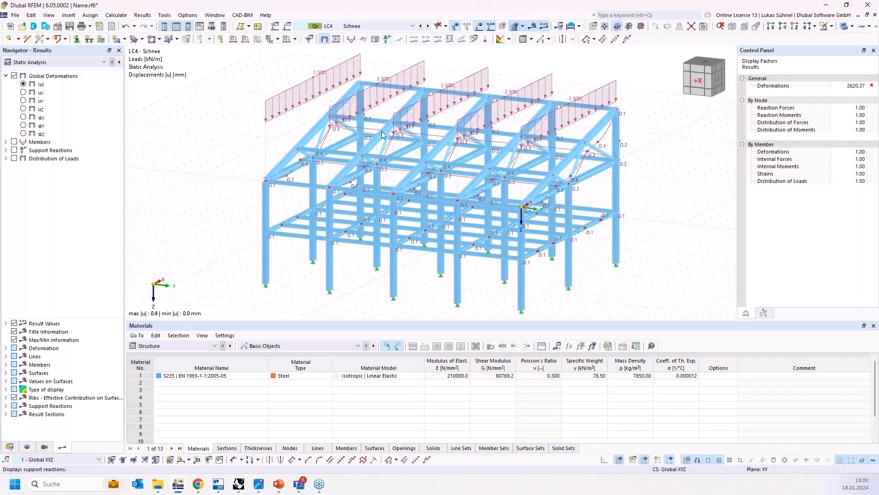
left_click(479, 26)
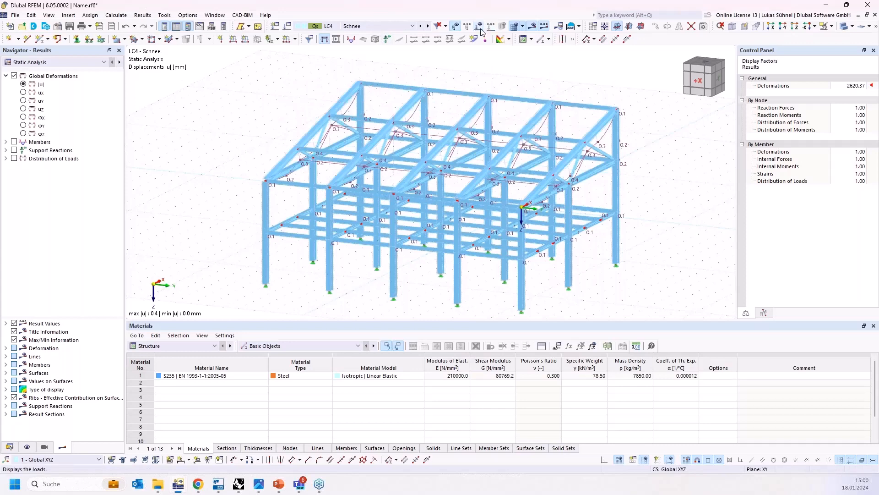
scroll(434, 143, "up", 3)
middle_click_drag(434, 143, 380, 148, "ctrl")
left_click(6, 142)
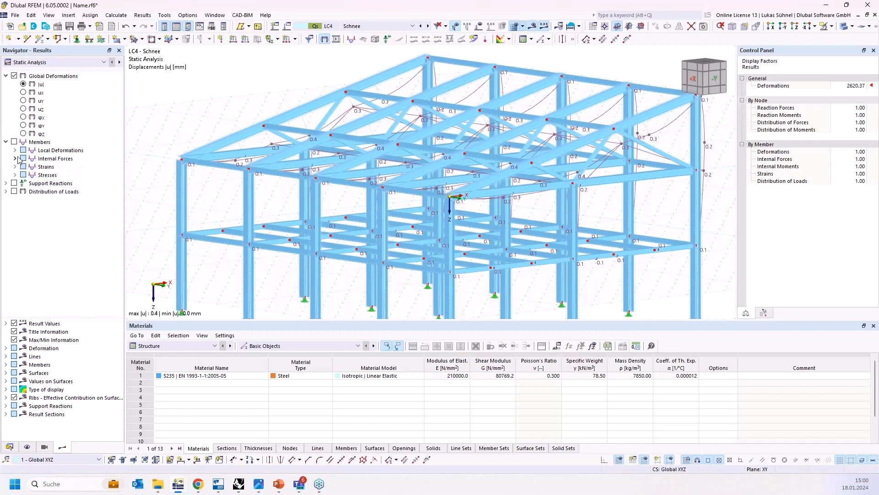
left_click(15, 158)
left_click(32, 200)
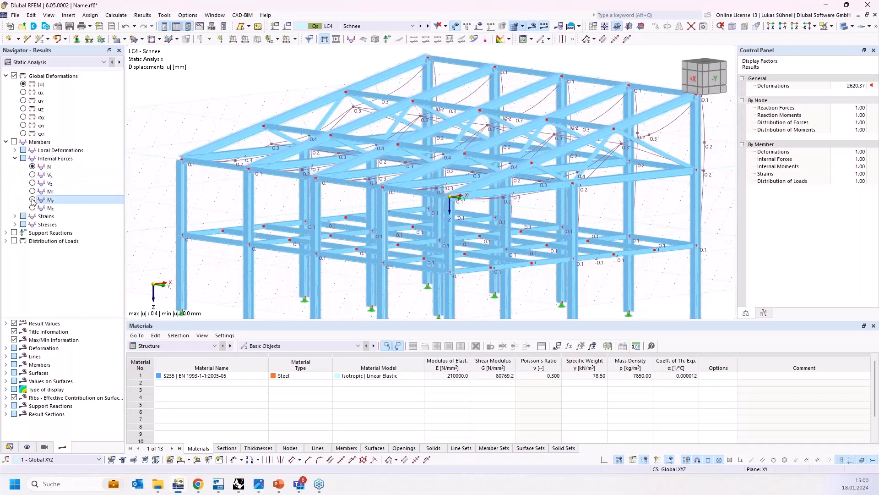
middle_click_drag(336, 169, 388, 182, "ctrl")
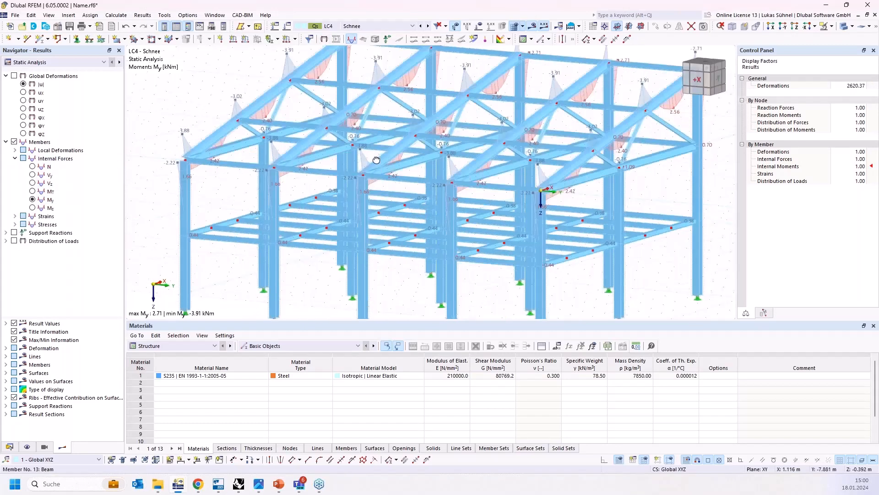
Step: Review the steel design check ratios of the members and the list of governing design checks
scroll(388, 183, "down", 2)
left_click(177, 347)
left_click(162, 413)
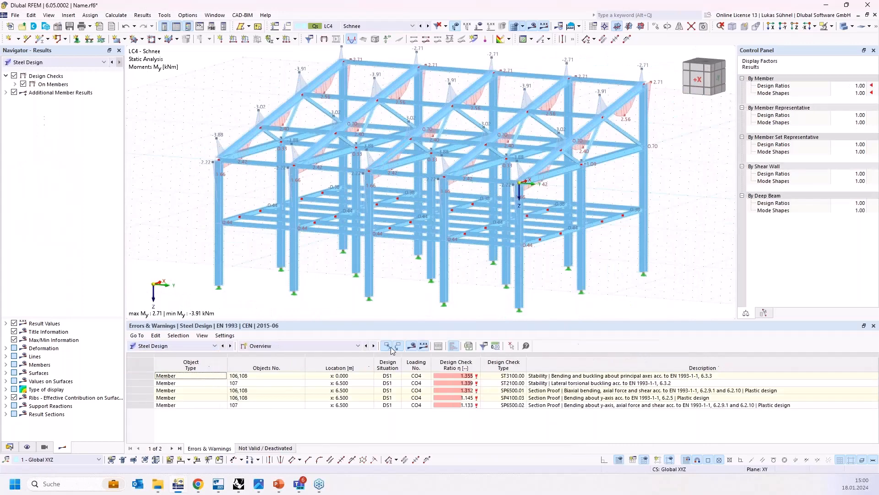
middle_click_drag(318, 225, 358, 221, "ctrl")
scroll(544, 214, "up", 2)
scroll(553, 215, "up", 1)
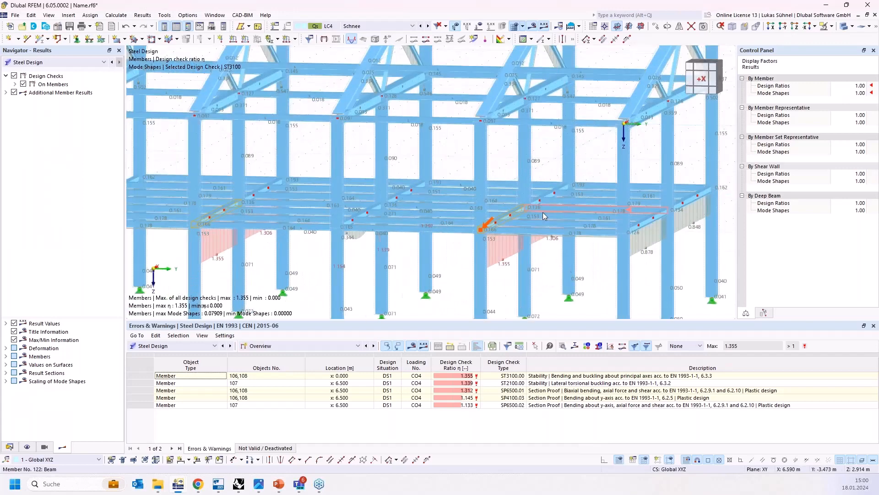
scroll(543, 215, "down", 1)
middle_click_drag(448, 253, 423, 255, "ctrl")
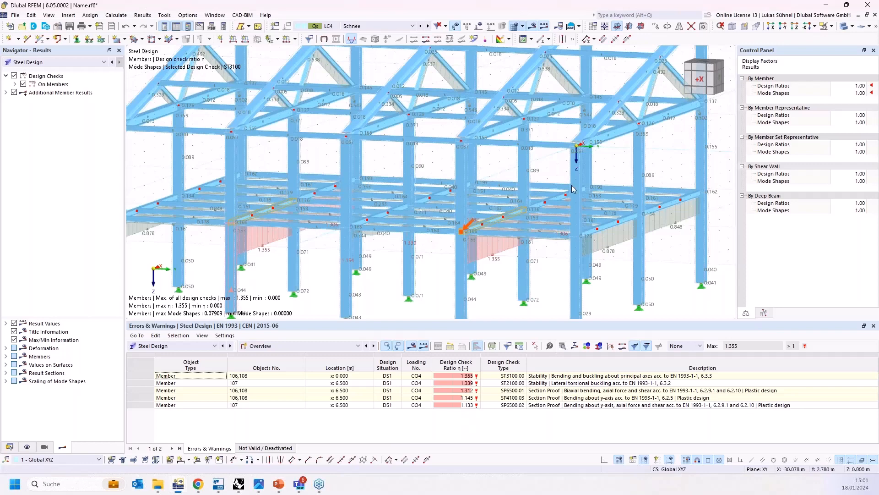
middle_click_drag(238, 257, 206, 305)
middle_click_drag(452, 257, 482, 215, "ctrl")
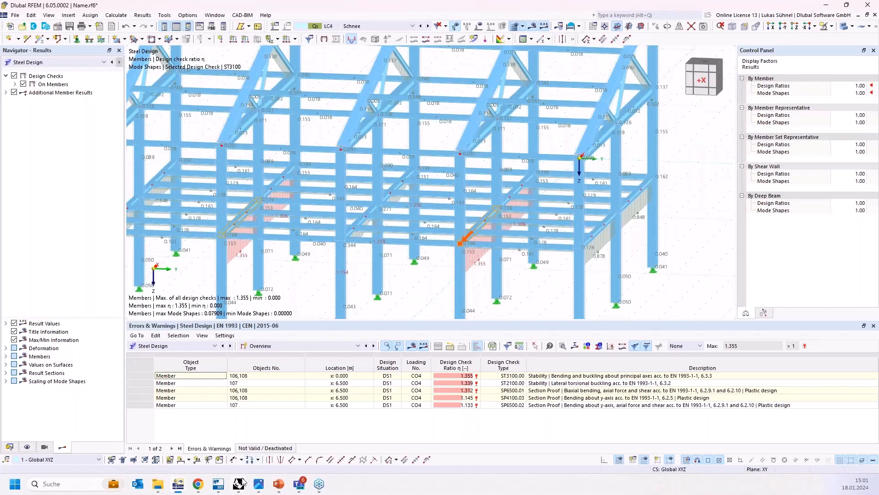
mouse_move(243, 483)
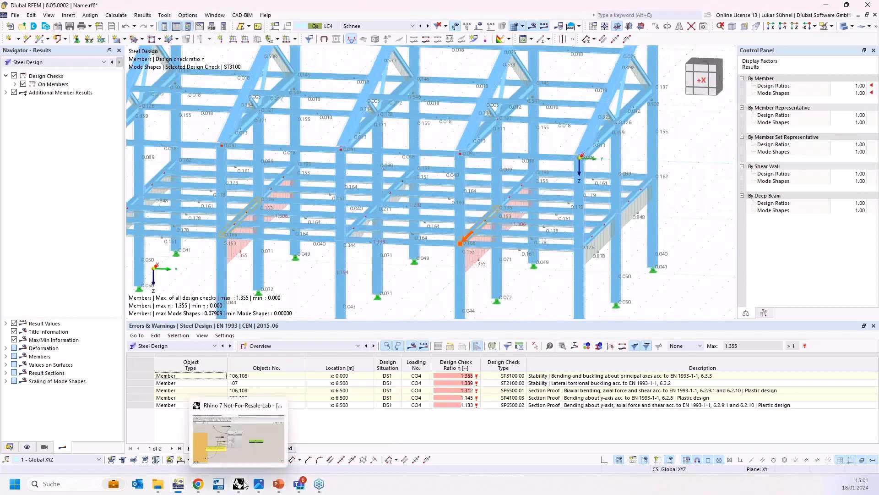
left_click(241, 454)
scroll(443, 362, "down", 2)
right_click_drag(446, 359, 430, 331)
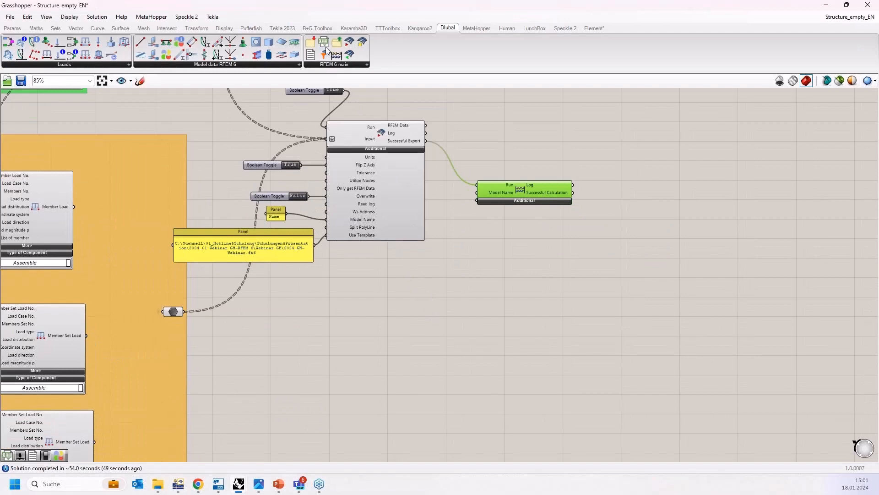
Step: Place a Dlubal export component with Run, Model Name, Path to Export Folder and Type Of Export inputs beside the calculation component
left_click_drag(325, 46, 608, 251)
scroll(591, 224, "up", 3)
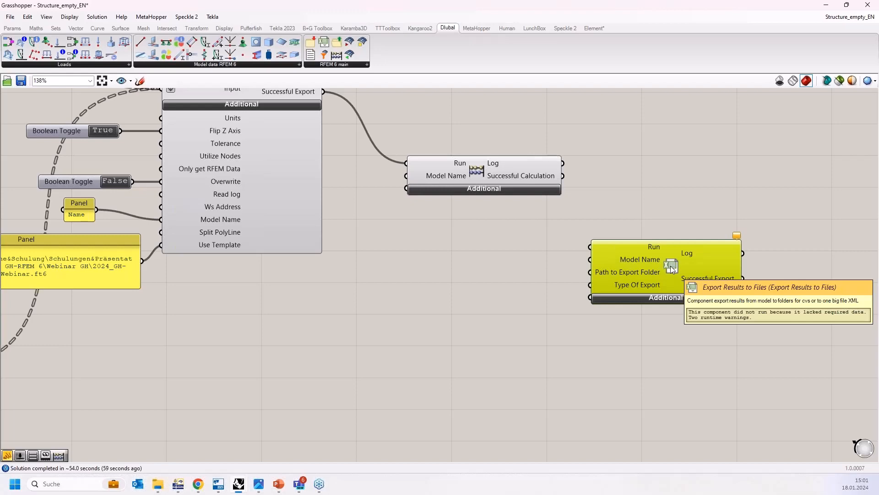
Step: Switch to RFEM and look through its File menu's save and export options
left_click(179, 485)
left_click(15, 14)
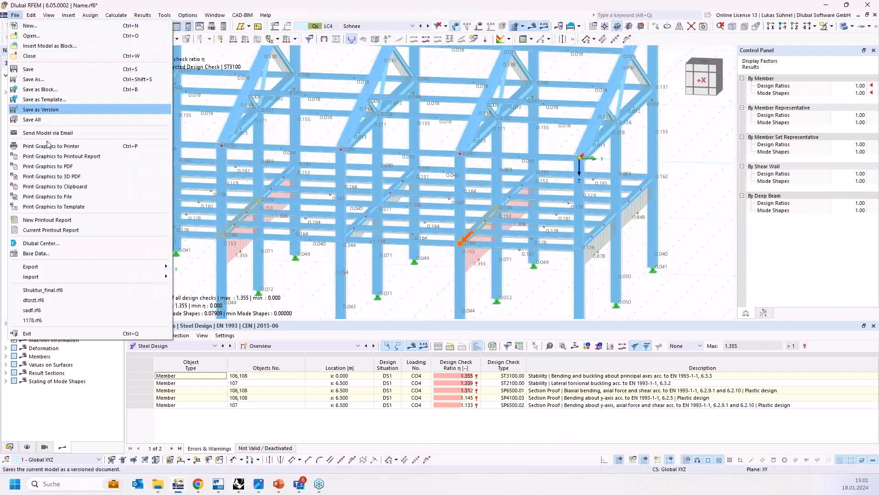
mouse_move(53, 268)
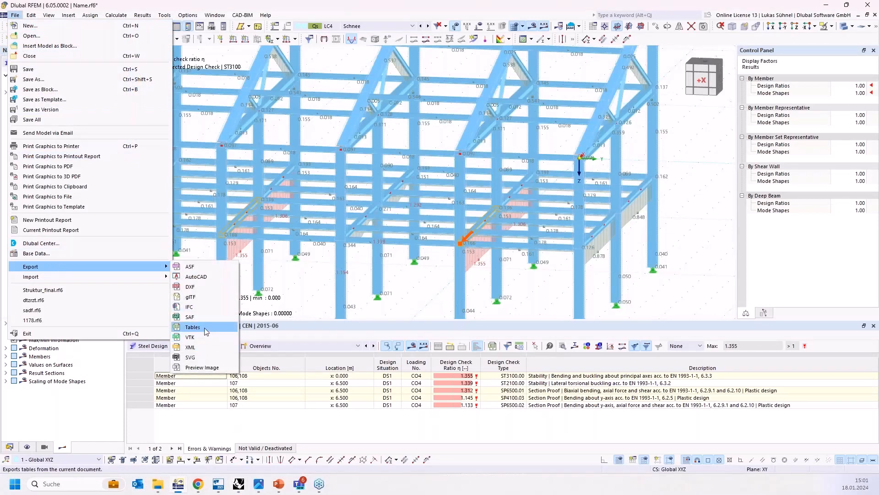
left_click(237, 487)
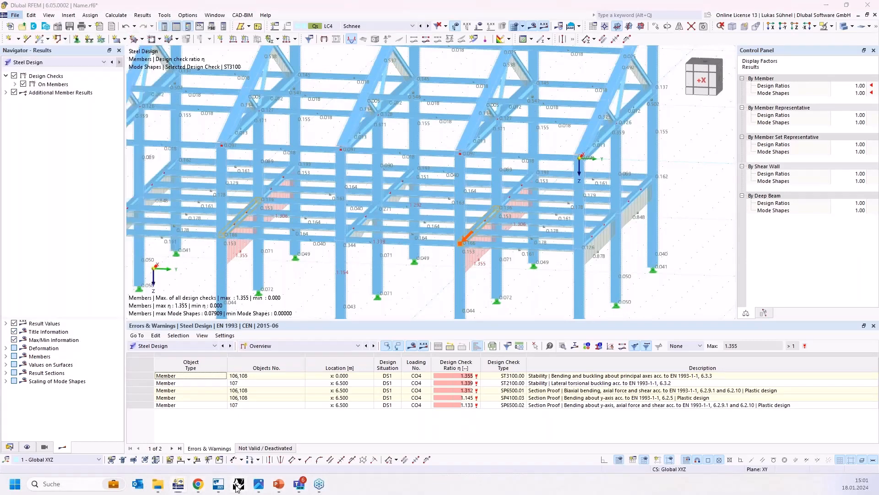
scroll(422, 328, "down", 2)
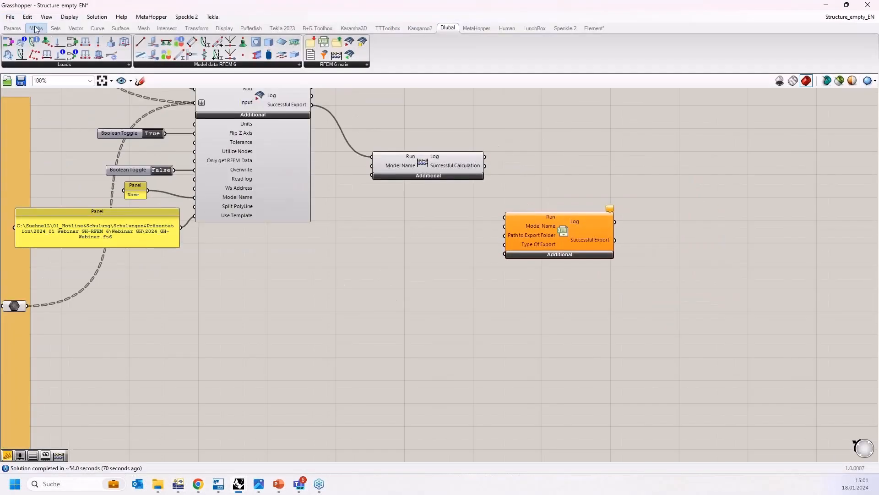
Step: Place a Read File component from the Params input components on the canvas
left_click(13, 28)
left_click(192, 68)
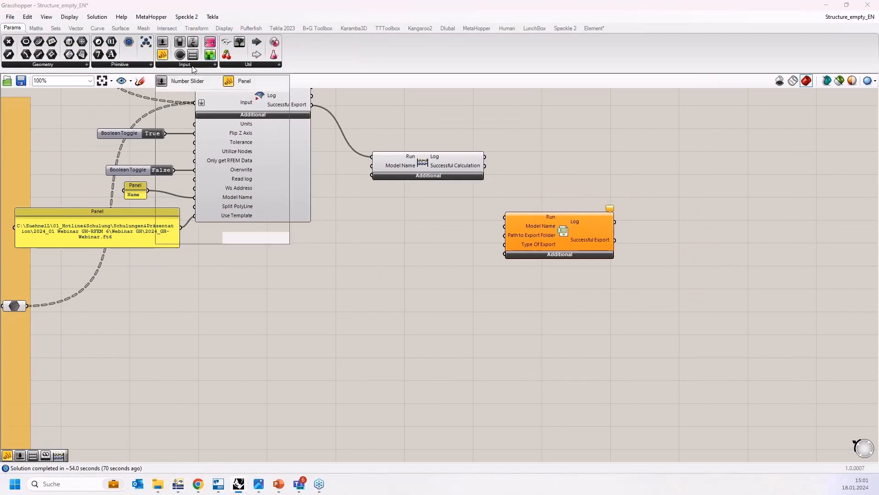
left_click(243, 65)
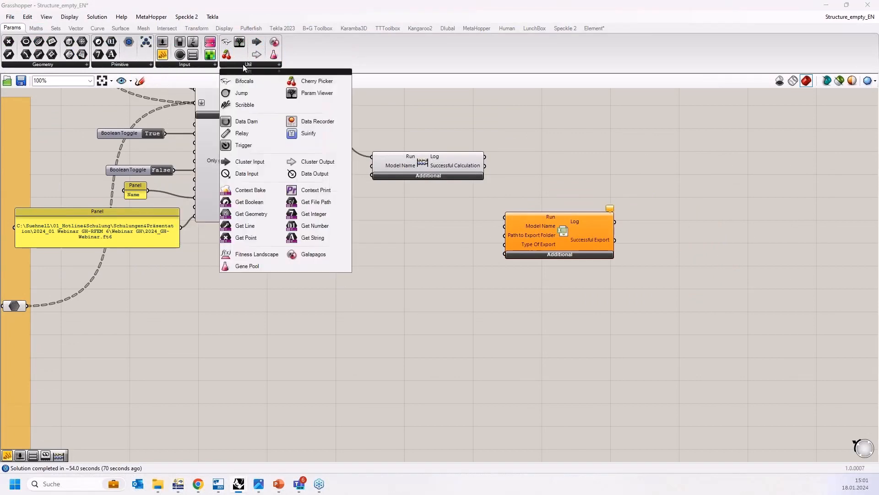
left_click(139, 64)
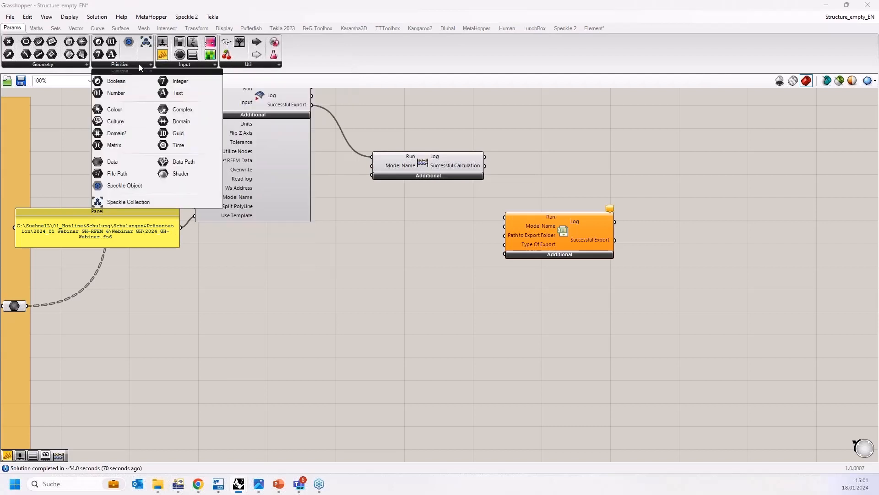
left_click(165, 67)
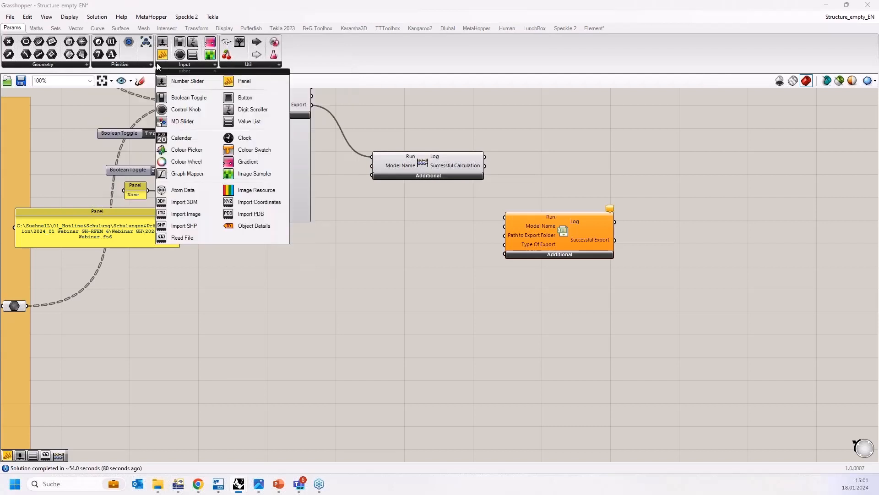
left_click(126, 66)
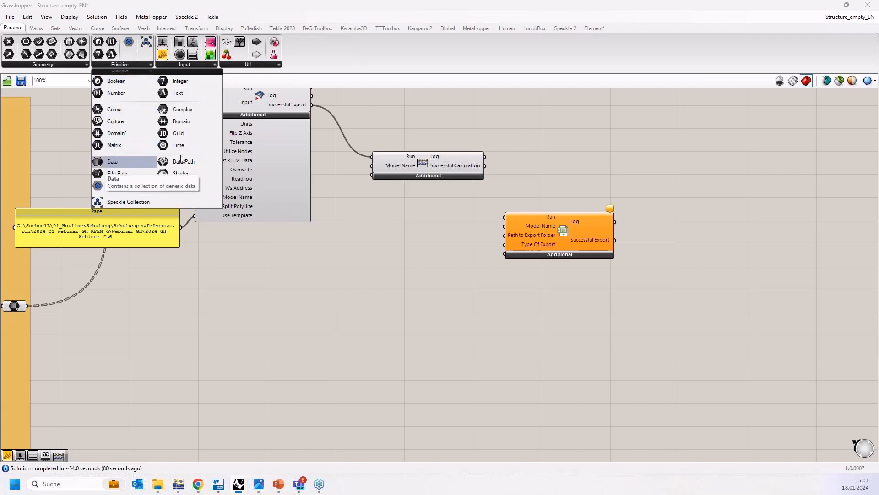
left_click(179, 65)
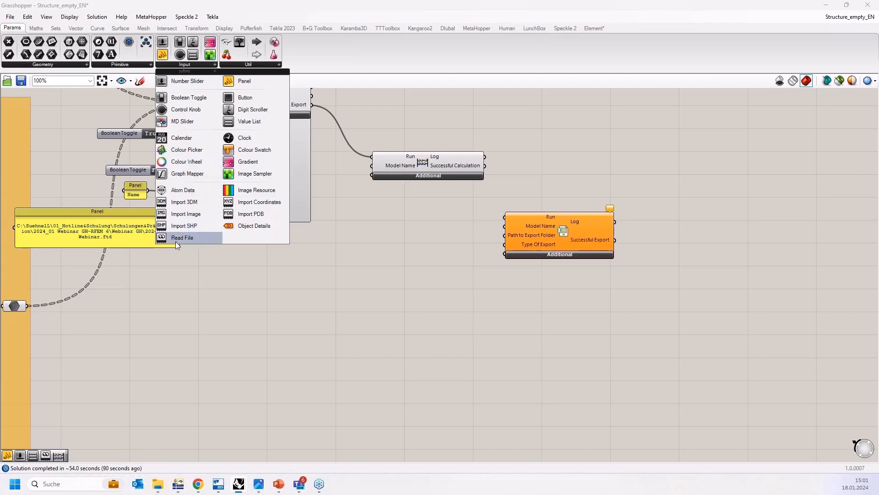
left_click_drag(177, 238, 354, 343)
scroll(352, 339, "up", 4)
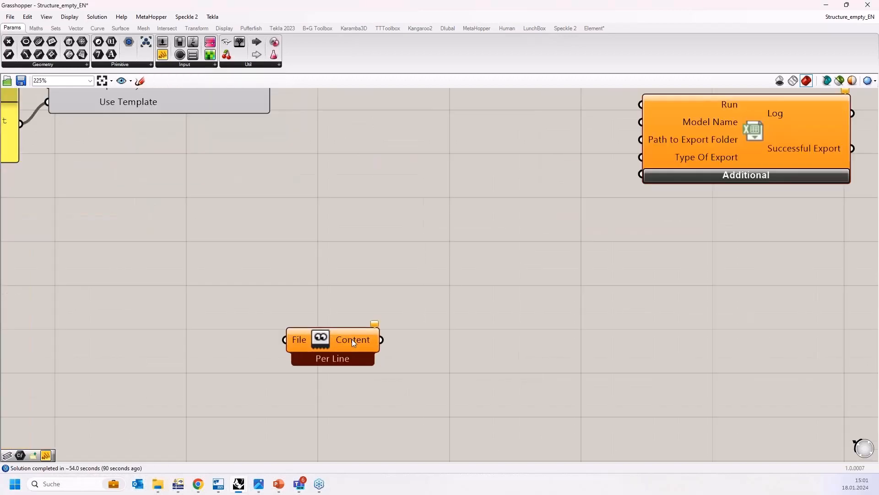
Step: Delete the Read File component
left_click(324, 334)
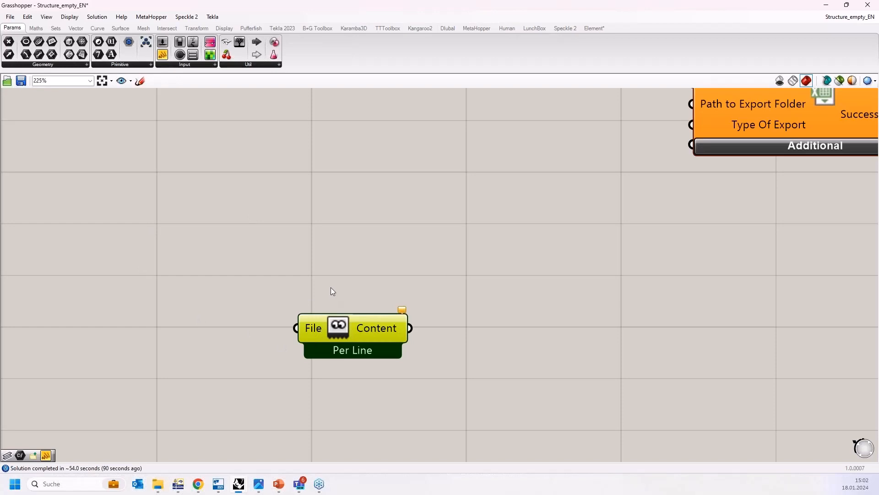
scroll(346, 326, "down", 3)
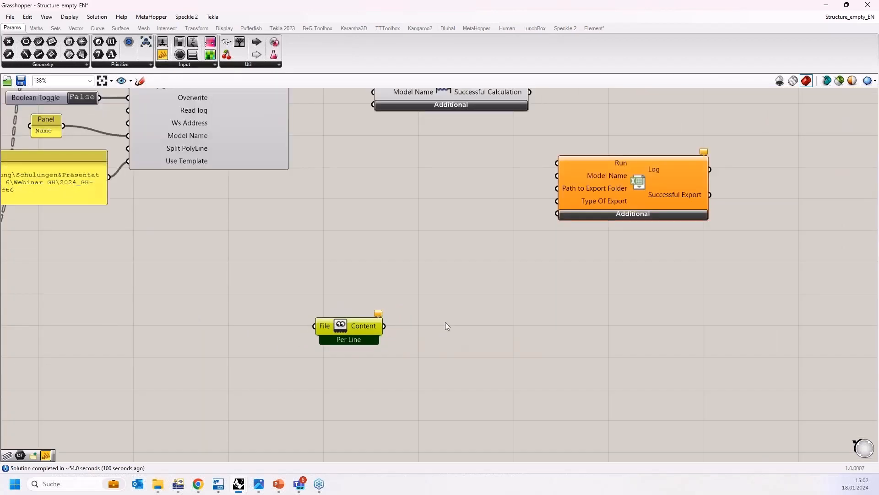
scroll(522, 261, "down", 5)
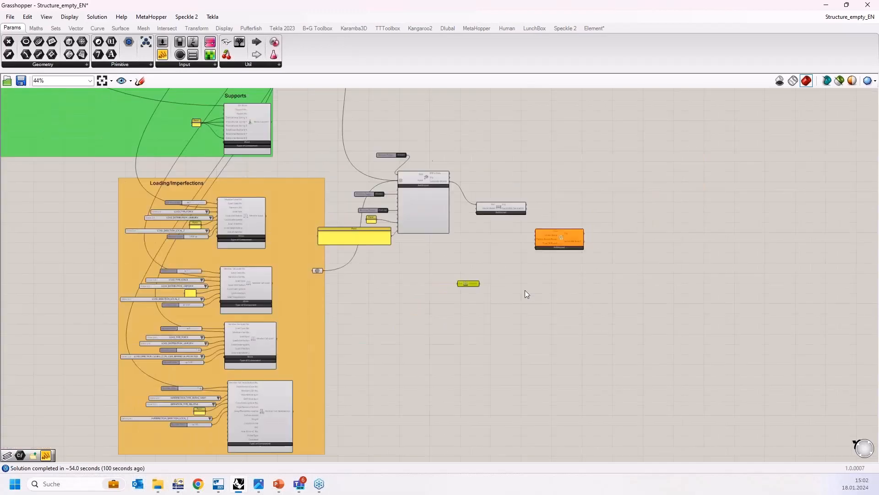
scroll(491, 279, "up", 3)
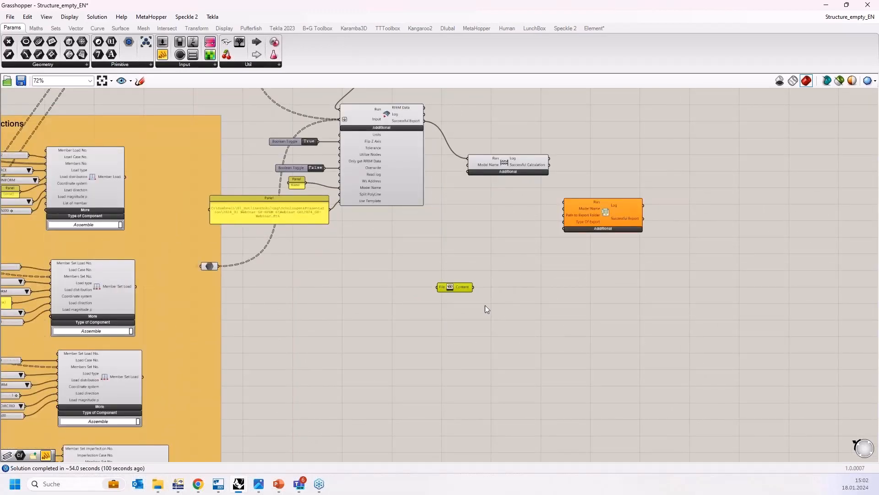
scroll(526, 306, "down", 2)
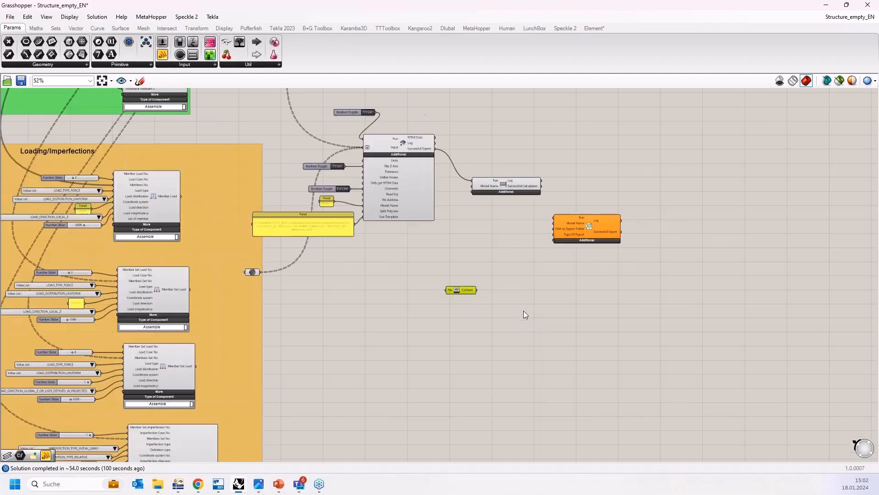
scroll(536, 342, "up", 2)
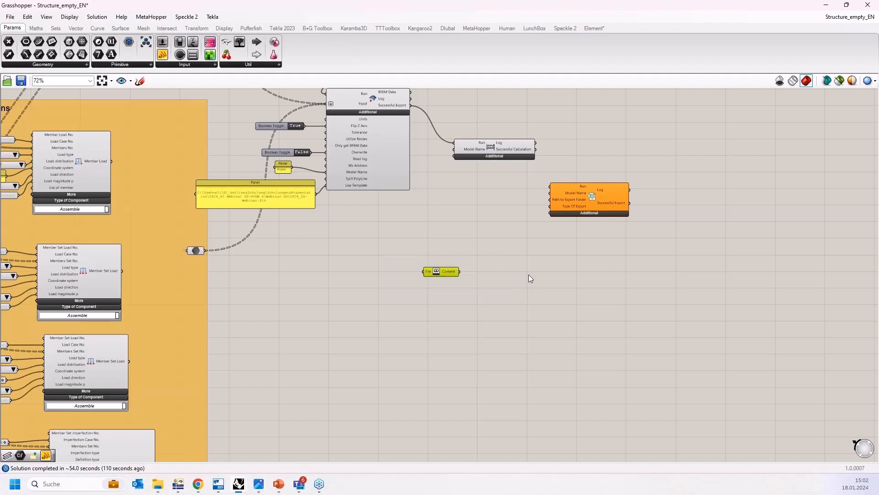
scroll(420, 288, "up", 2)
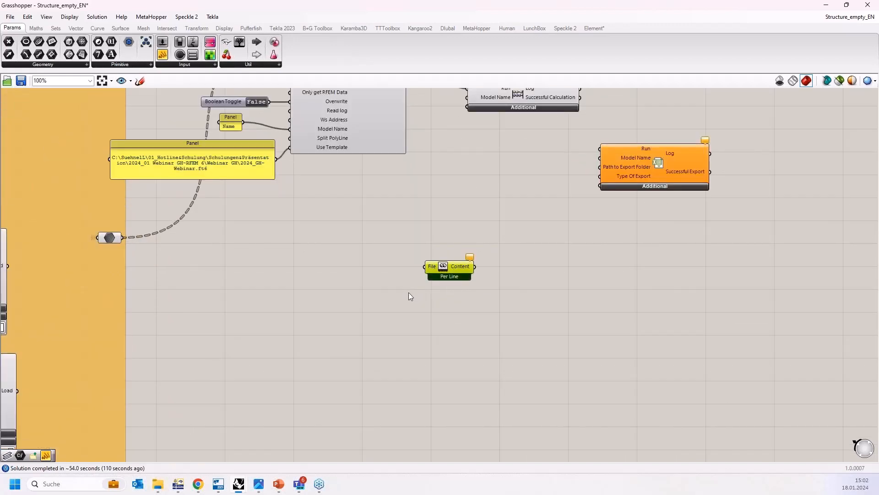
key("Delete")
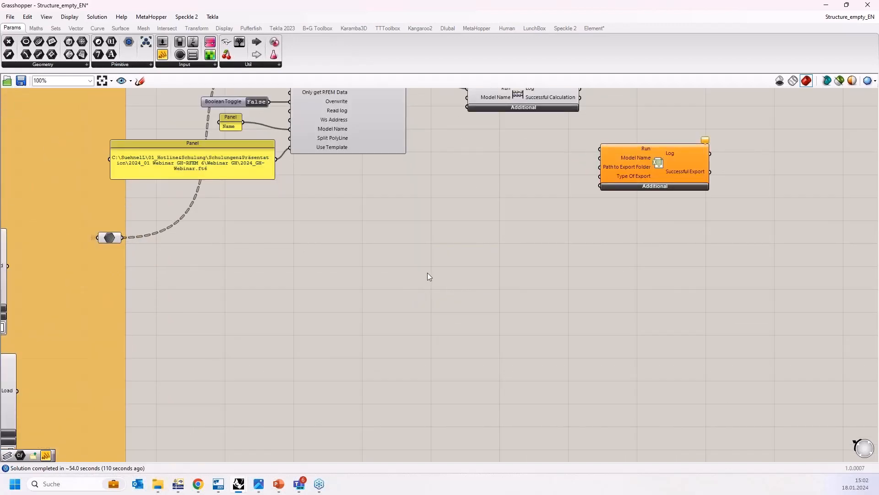
Step: Restore the Grasshopper window from full screen and dock it to the right half beside Rhino
scroll(446, 276, "down", 5)
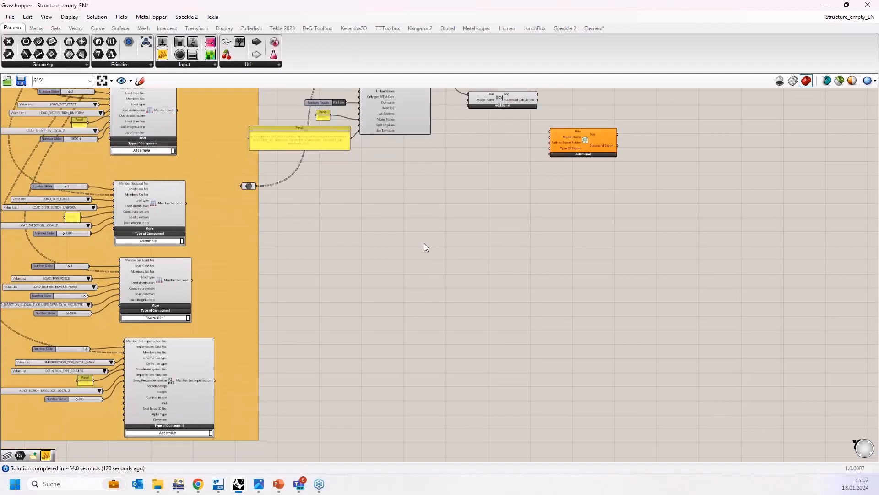
scroll(424, 243, "down", 6)
right_click_drag(400, 247, 551, 359)
scroll(550, 359, "down", 3)
right_click_drag(182, 214, 397, 377)
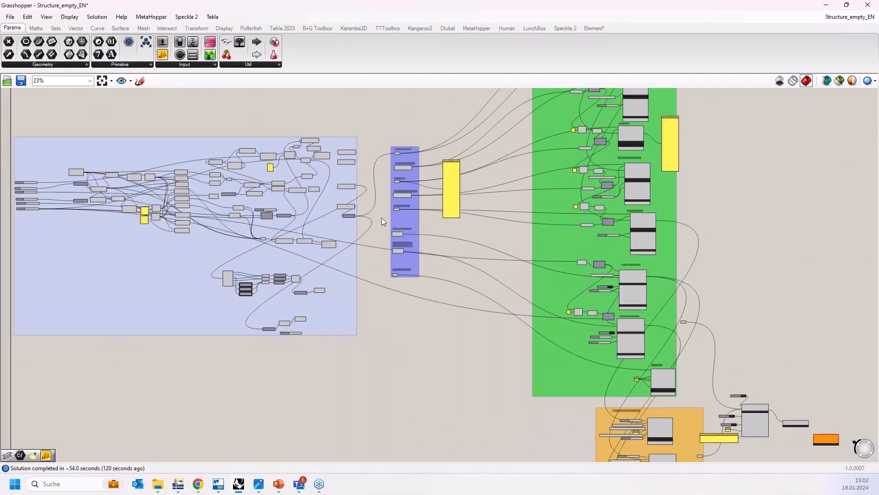
double_click(296, 6)
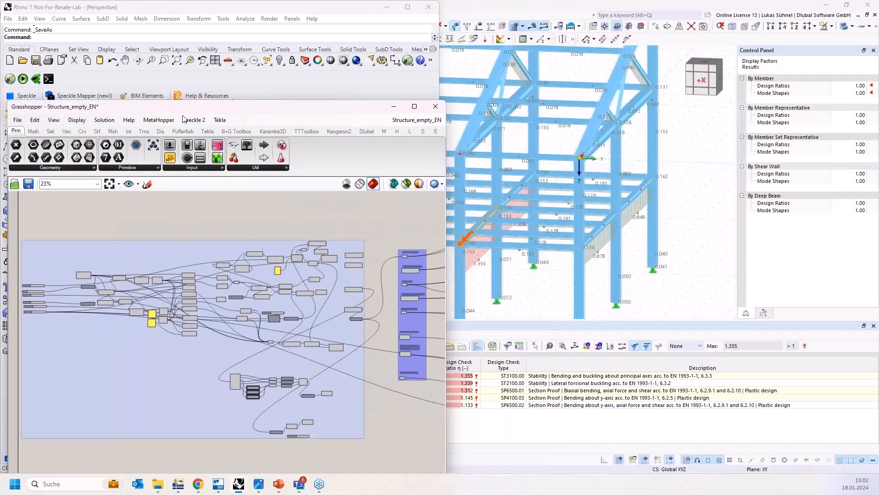
left_click_drag(229, 110, 873, 120)
scroll(250, 249, "down", 5)
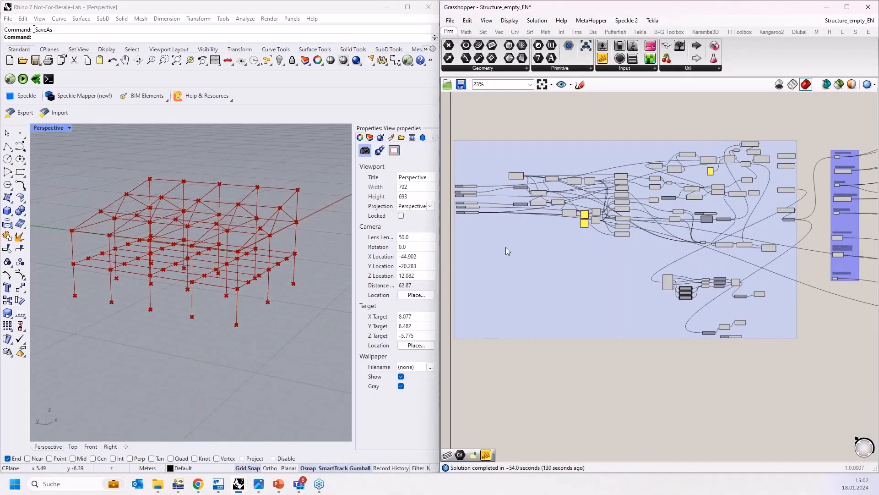
Step: Inspect the hall frame in the Rhino perspective view and the definition layout in Grasshopper
right_click_drag(124, 165, 170, 153)
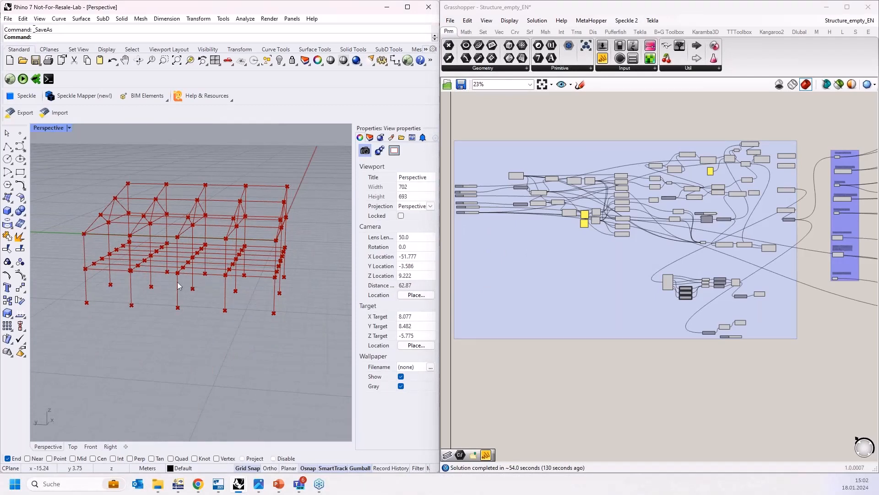
scroll(667, 267, "down", 1)
right_click_drag(802, 257, 692, 282)
right_click_drag(789, 179, 709, 206)
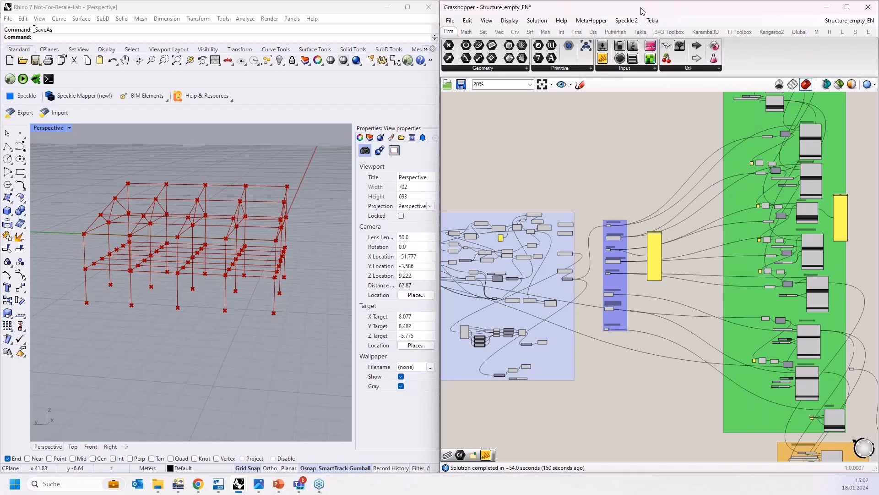
Step: Maximize the Grasshopper window and open the Tekla 2023 component tab
left_click_drag(643, 11, 619, 1)
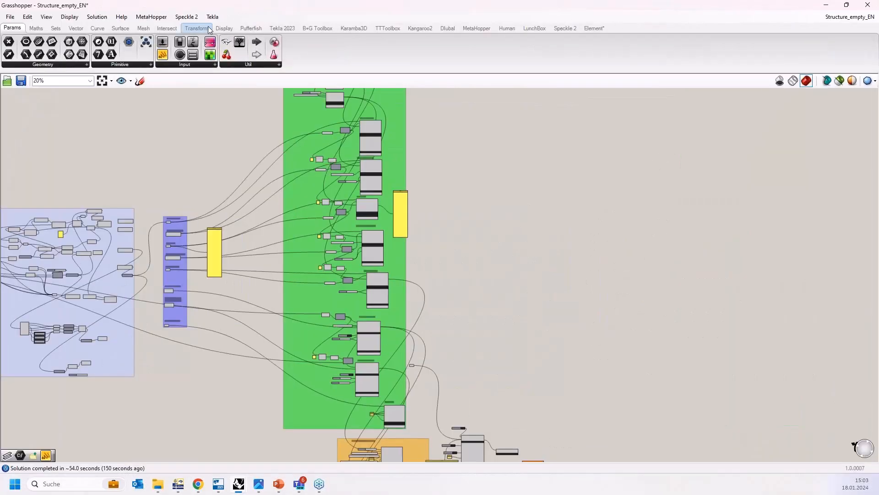
left_click(284, 29)
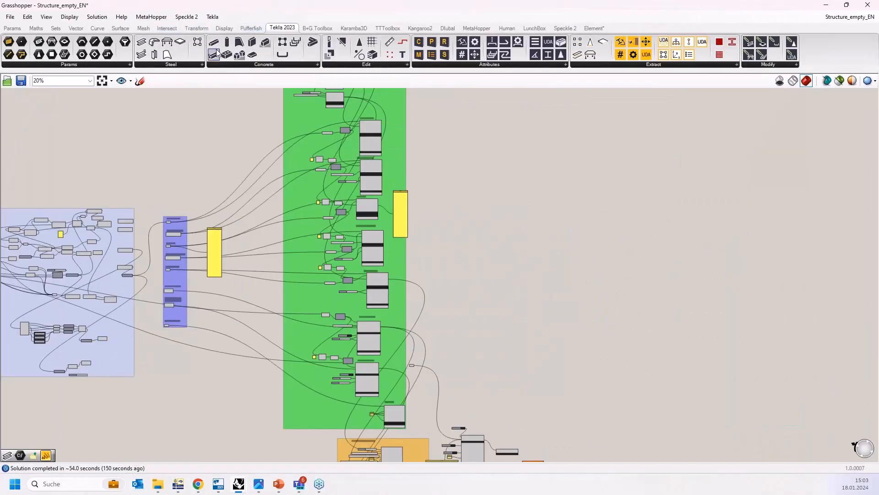
right_click_drag(216, 143, 299, 140)
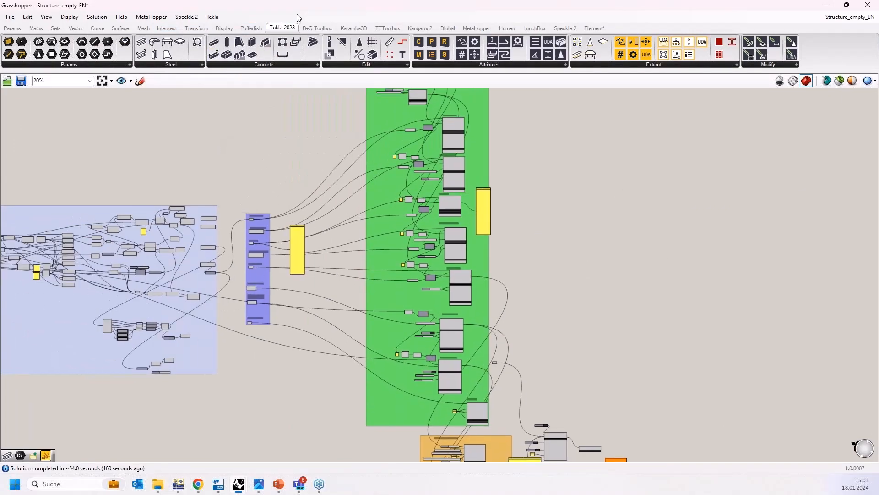
Step: Dock Grasshopper to the left half of the screen and open Tekla Structures beside it
left_click_drag(304, 12, 877, 151)
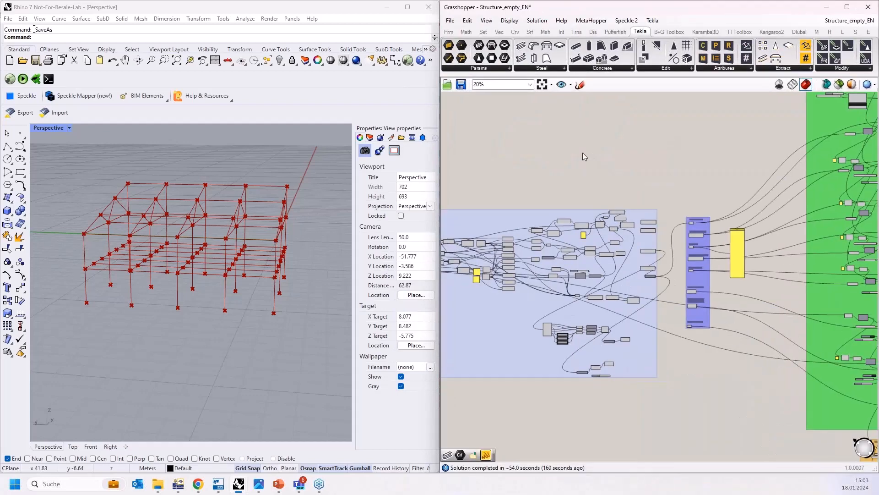
scroll(567, 160, "down", 3)
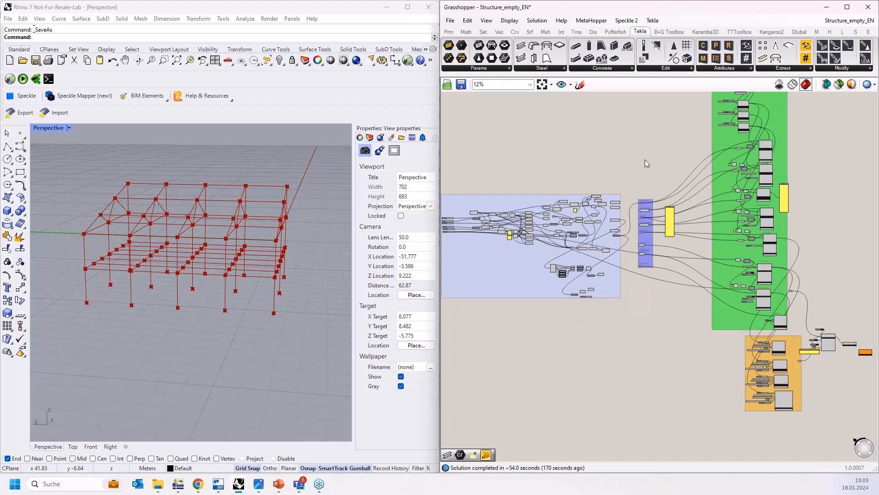
right_click_drag(573, 218, 539, 215)
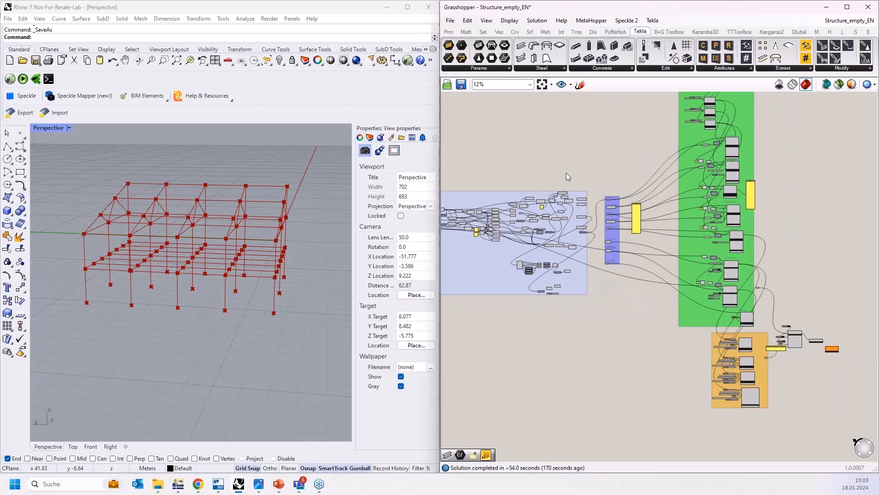
scroll(592, 190, "up", 3)
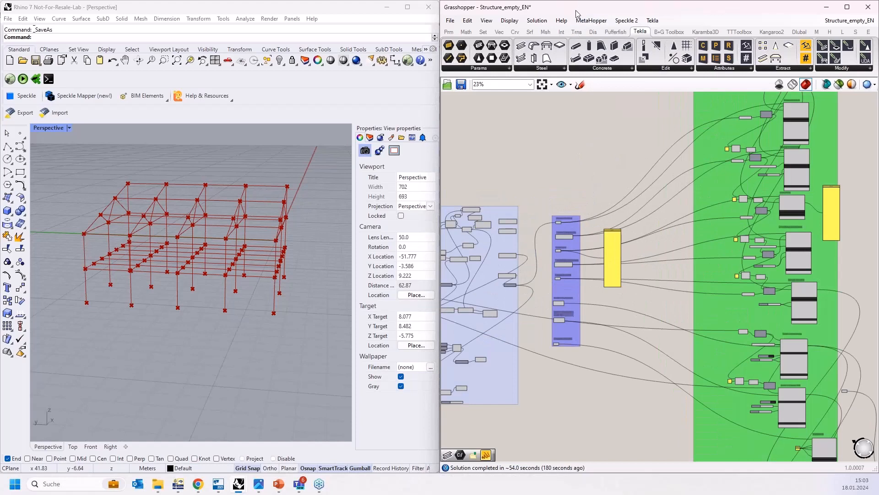
left_click_drag(578, 8, 1, 110)
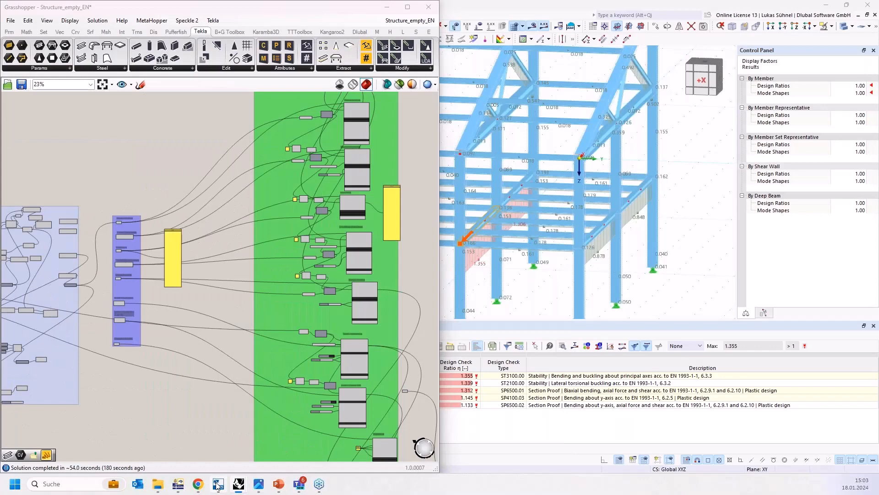
left_click(218, 484)
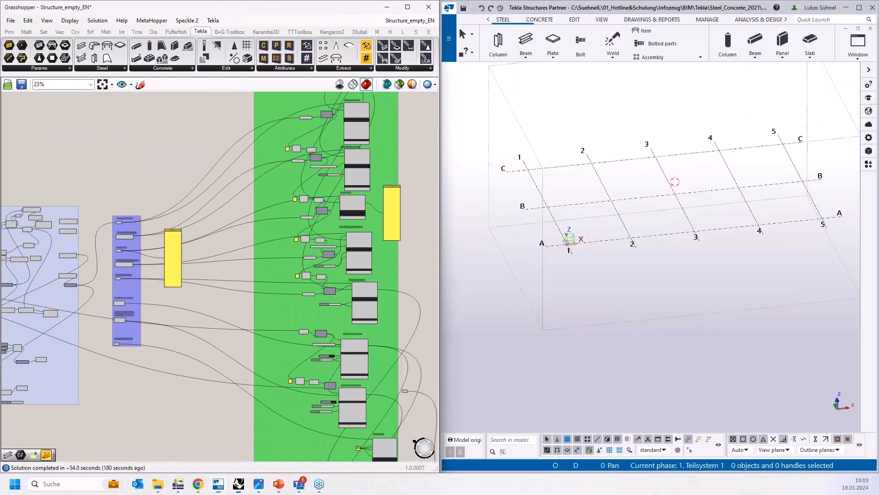
Step: Delete the large green placeholder component beside the member parameter group
right_click_drag(136, 196, 183, 199)
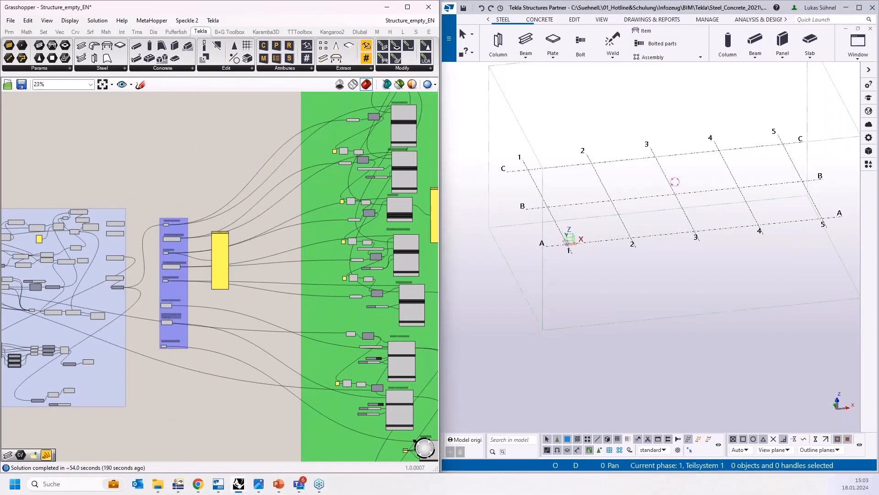
scroll(180, 183, "up", 5)
left_click(297, 273)
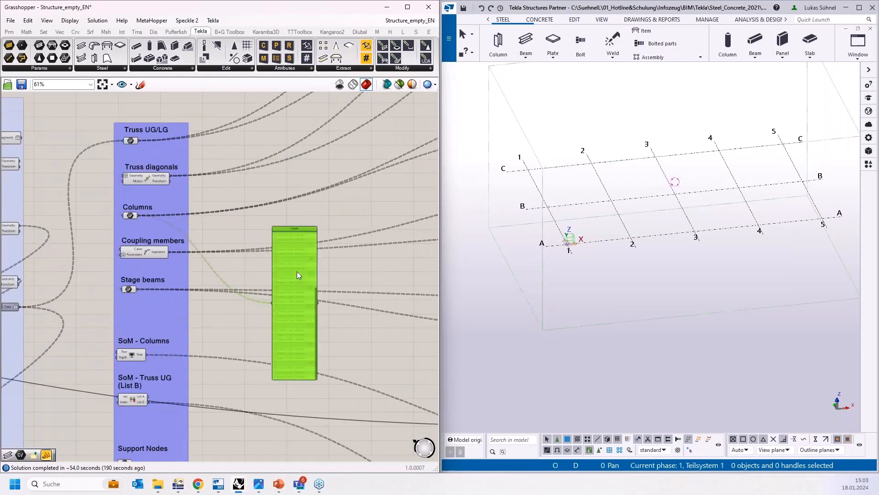
key("Delete")
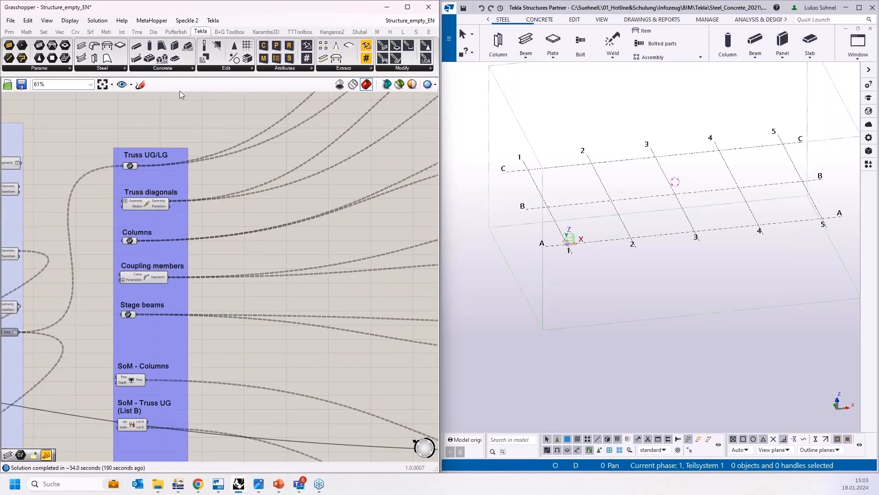
Step: Place a Tekla Beam component and connect a Profile parameter set to HEA300 to its profile input
left_click_drag(82, 46, 316, 197)
scroll(239, 149, "up", 3)
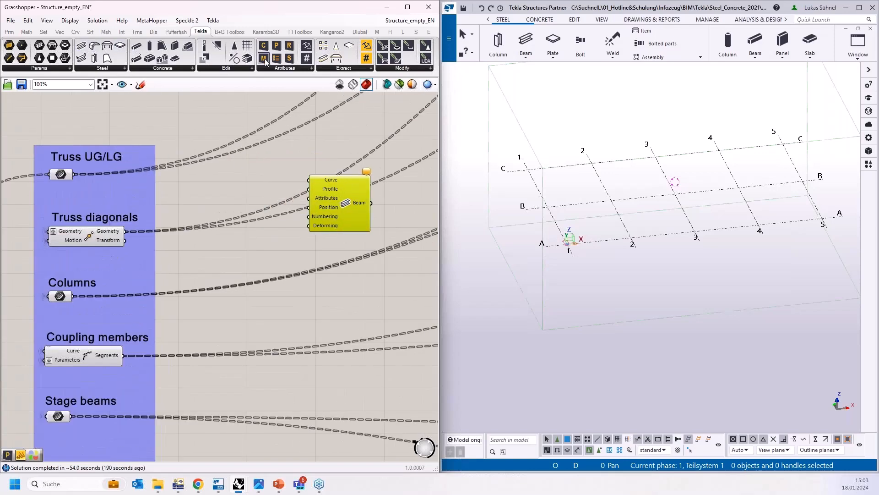
left_click_drag(276, 52, 242, 186)
left_click(234, 186)
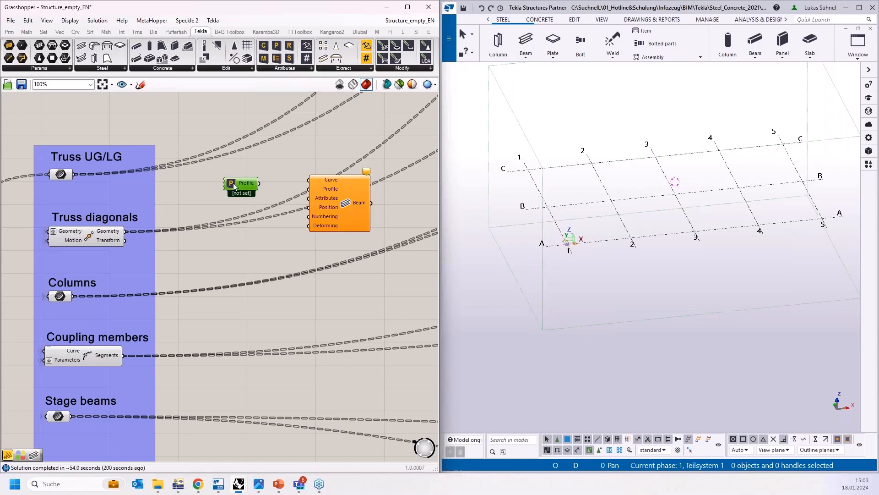
double_click(234, 186)
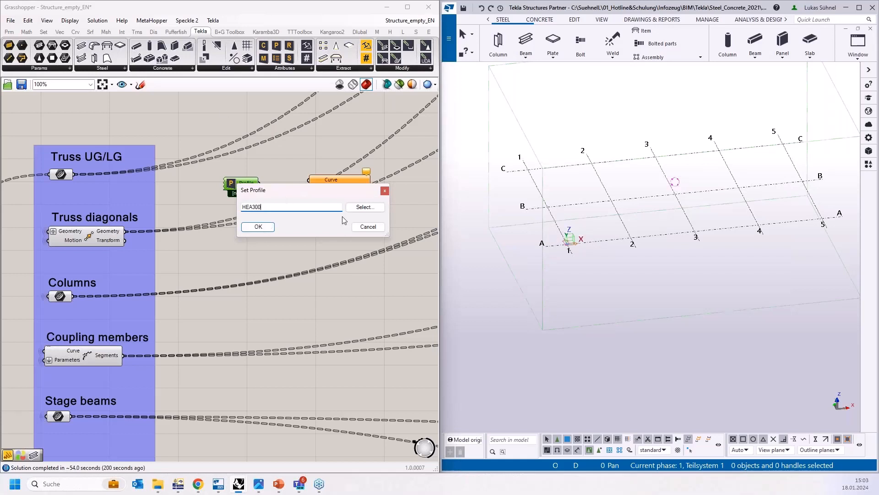
left_click(267, 227)
left_click_drag(250, 186, 310, 194)
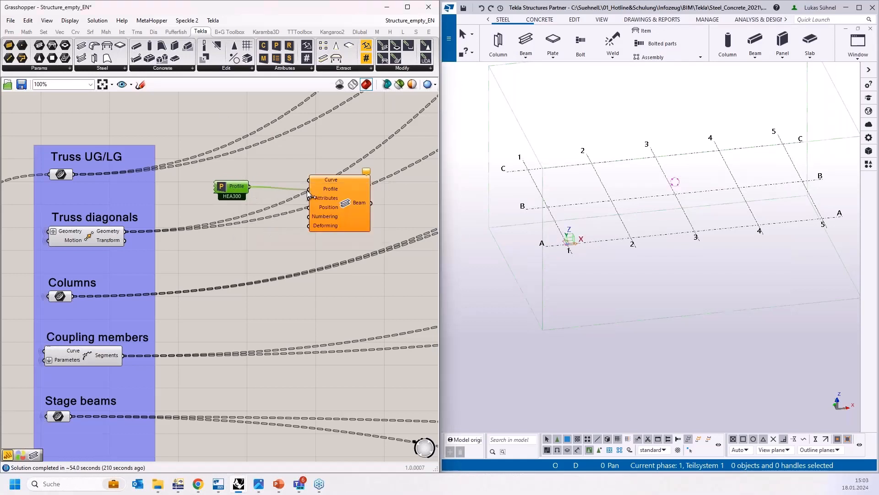
Step: Connect the Truss UG/LG and Columns geometry to the Beam component's curve input
left_click_drag(73, 174, 309, 179)
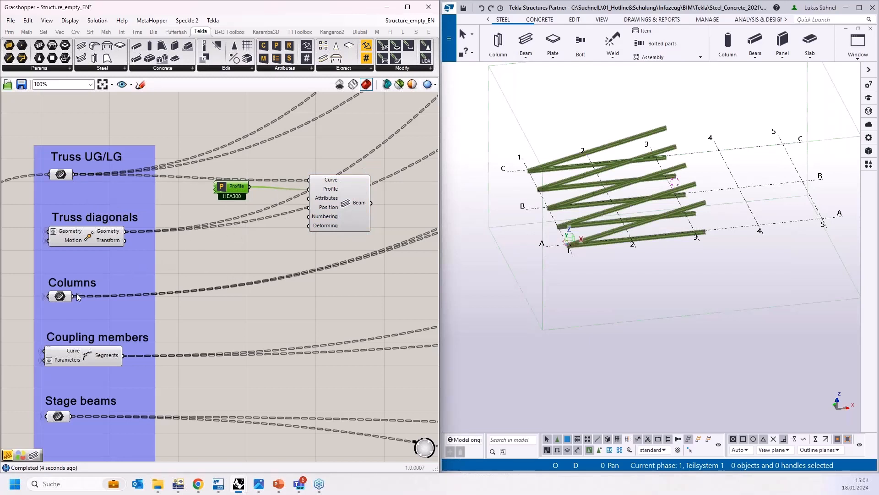
left_click_drag(73, 296, 308, 181)
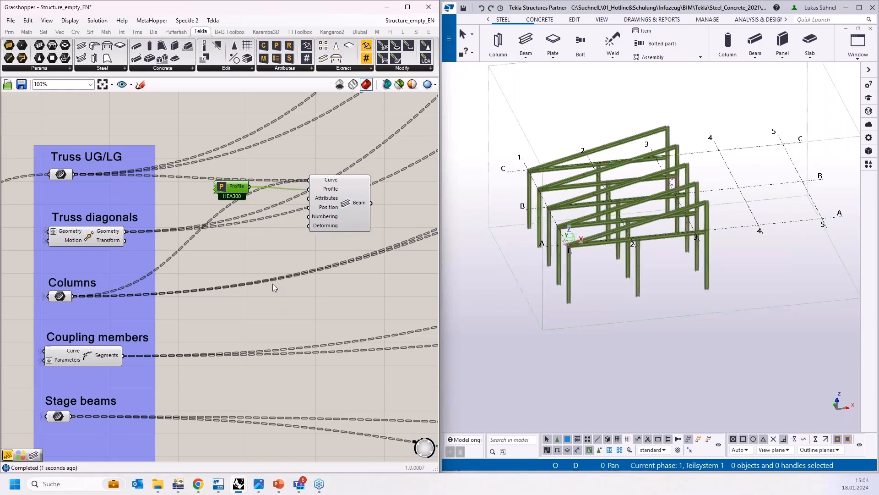
right_click_drag(238, 286, 232, 242)
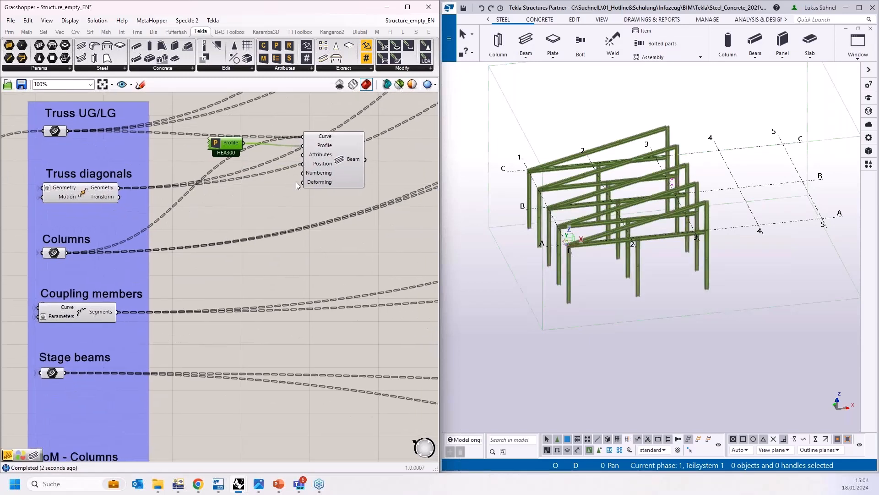
left_click(331, 201)
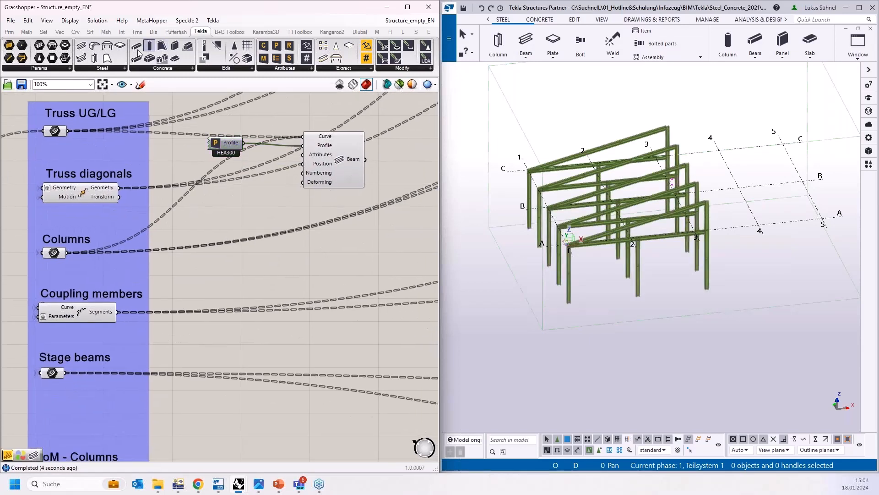
Step: Add a second Beam component fed by the truss diagonals, with an IPE140 text panel as its profile
left_click_drag(91, 50, 342, 270)
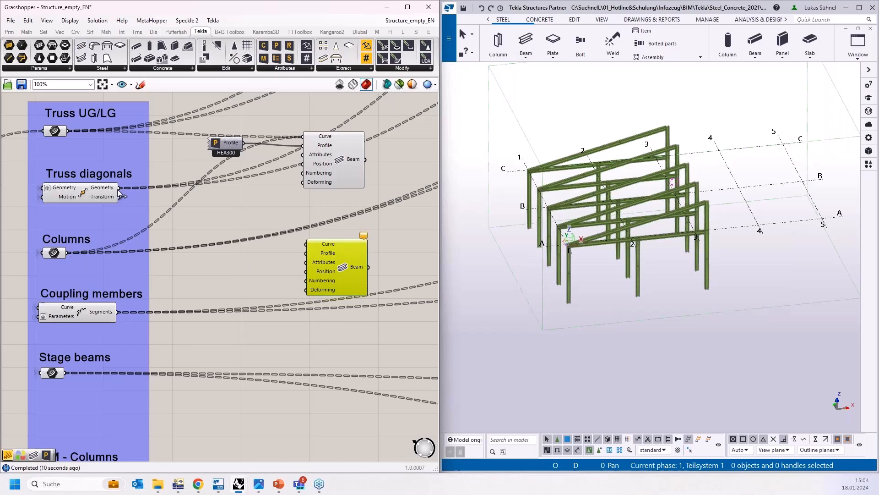
left_click_drag(120, 188, 346, 261)
left_click(258, 262)
double_click(258, 262)
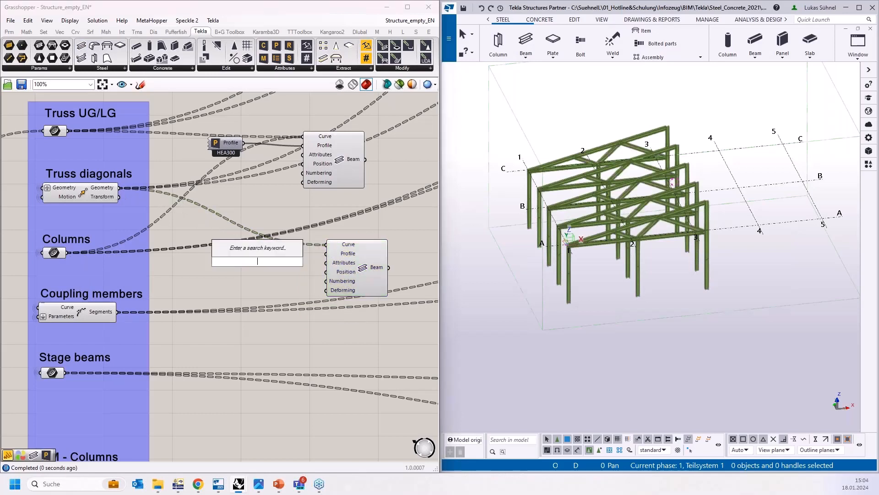
type("\"IP")
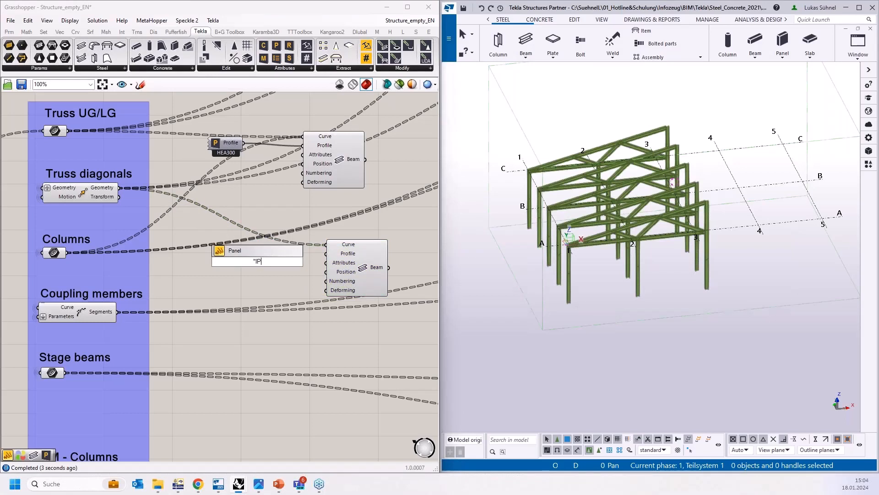
type("E140")
key("Return")
left_click_drag(273, 262, 323, 260)
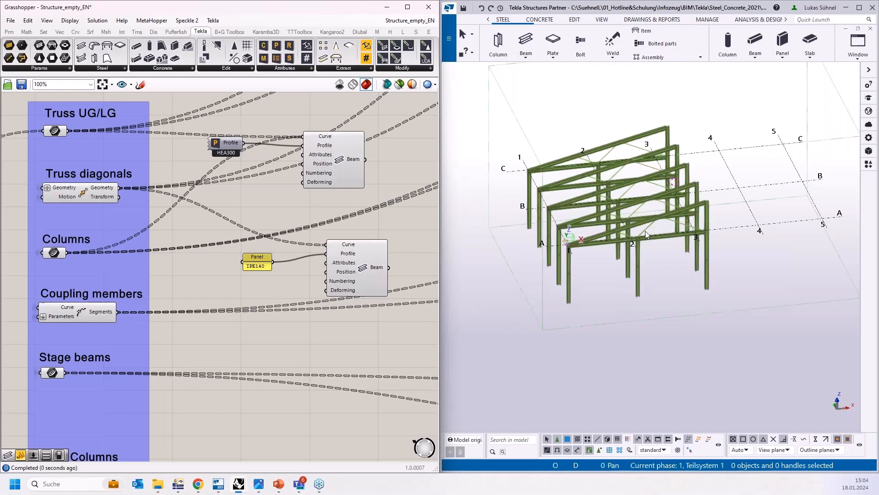
Step: Add a third Beam component fed by the coupling members and stage beams, with an HEA180 profile panel
scroll(645, 231, "up", 5)
left_click(367, 275)
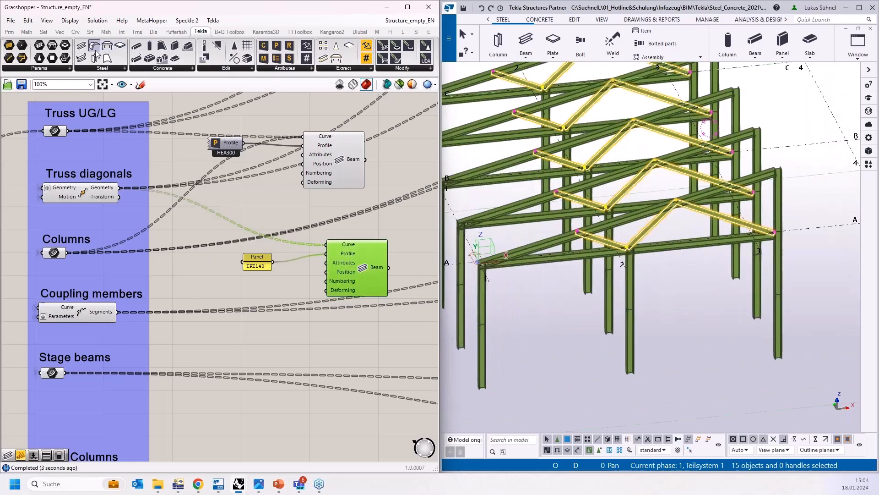
left_click_drag(96, 54, 326, 344)
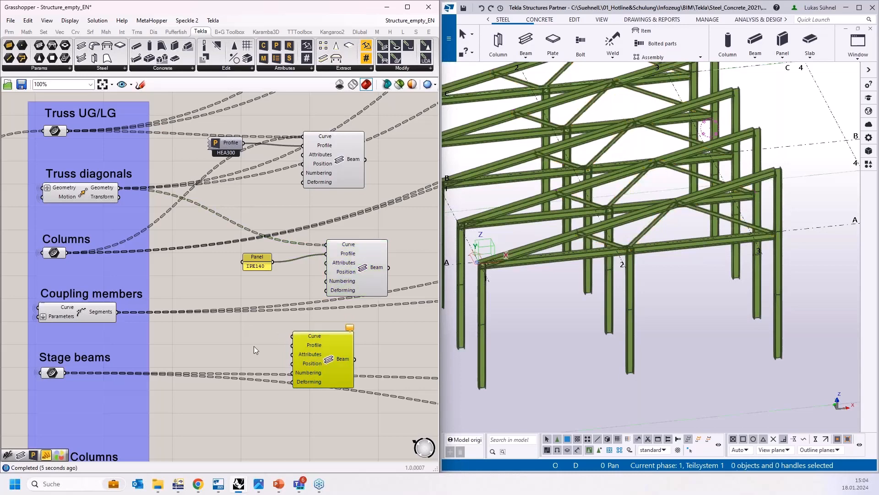
scroll(254, 350, "down", 3)
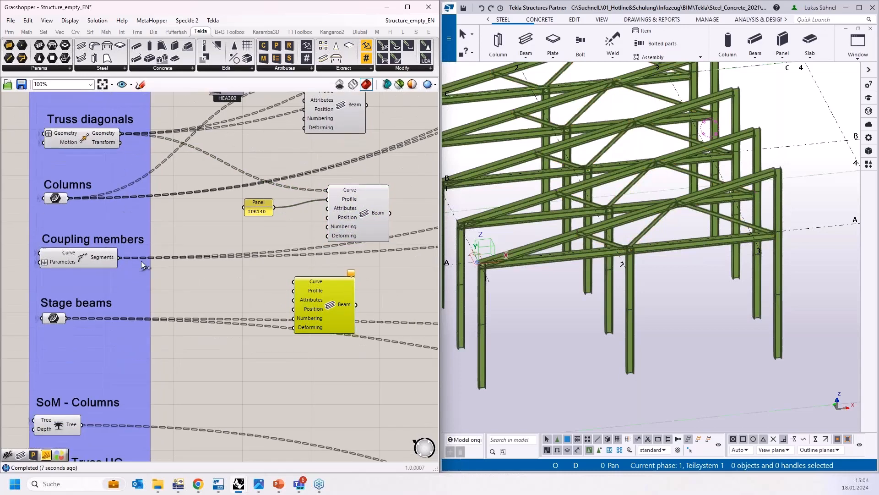
left_click_drag(119, 258, 290, 286)
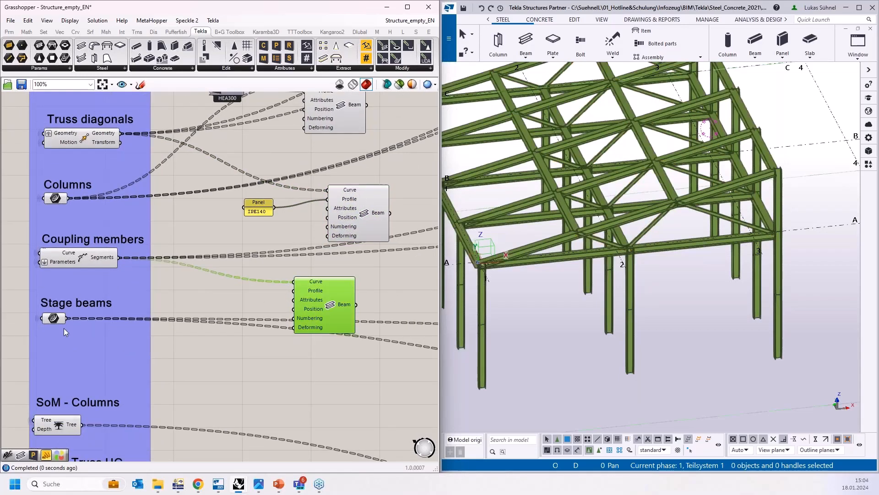
left_click_drag(66, 317, 343, 310, "shift")
left_click(230, 313)
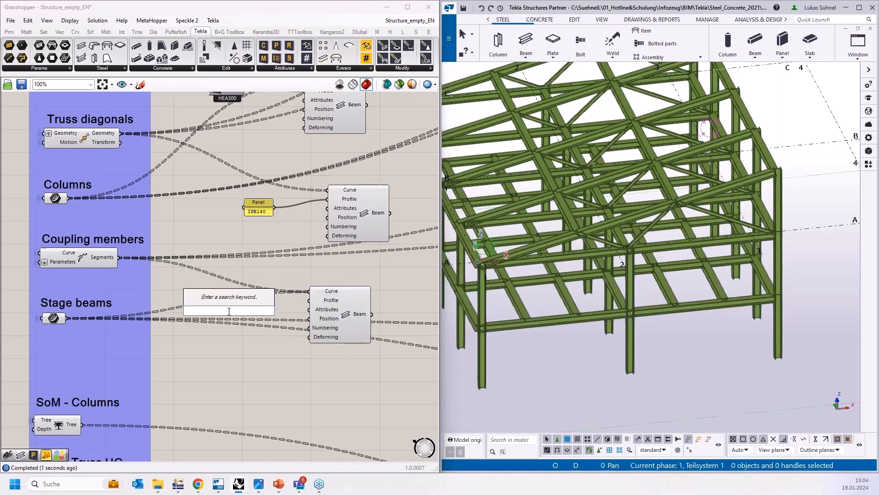
type("\"HEA180")
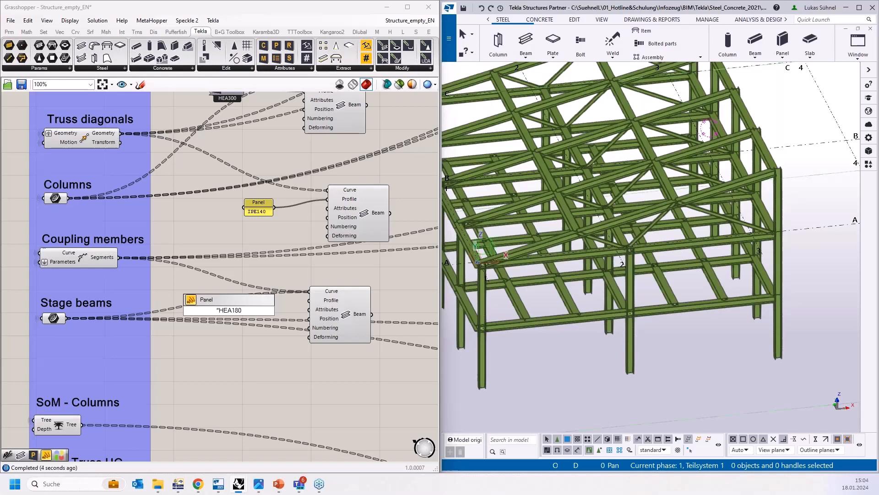
key("Return")
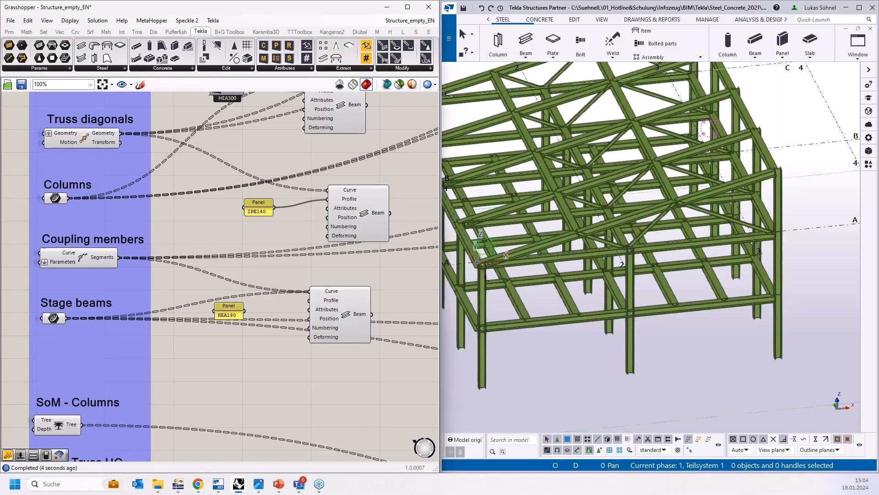
left_click_drag(245, 311, 293, 302)
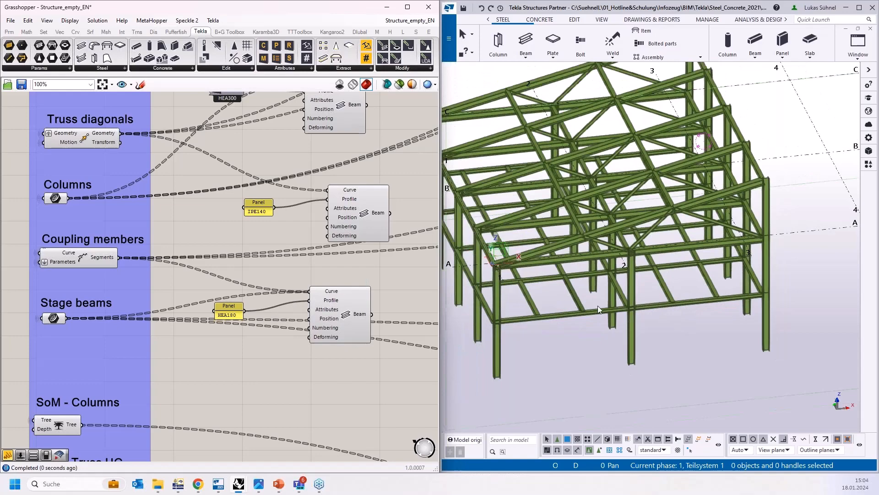
Step: Orbit and zoom the Tekla model view to inspect the generated steel hall members
mouse_move(599, 305)
middle_mouse_down("ctrl")
mouse_move(629, 304)
mouse_move(603, 322)
middle_mouse_up("ctrl")
scroll(591, 324, "down", 1)
right_click(566, 323)
left_click(798, 301)
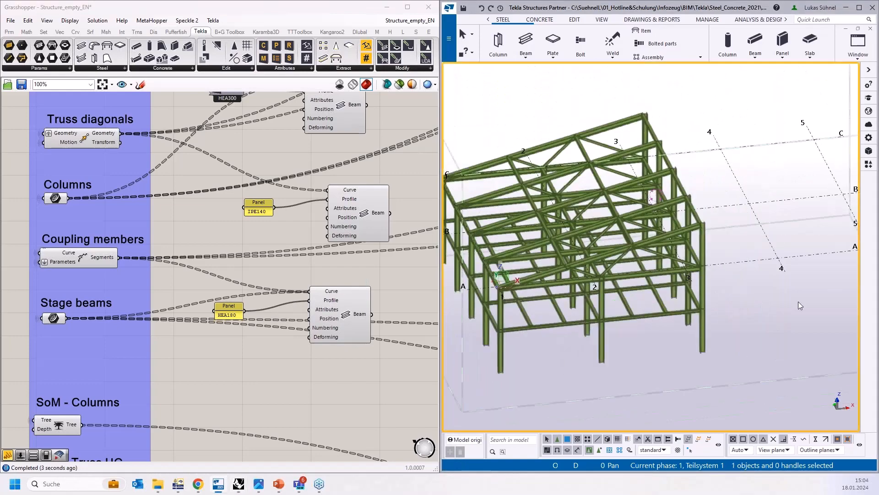
scroll(795, 301, "down", 2)
middle_click_drag(605, 356, 683, 330, "ctrl")
scroll(682, 331, "up", 3)
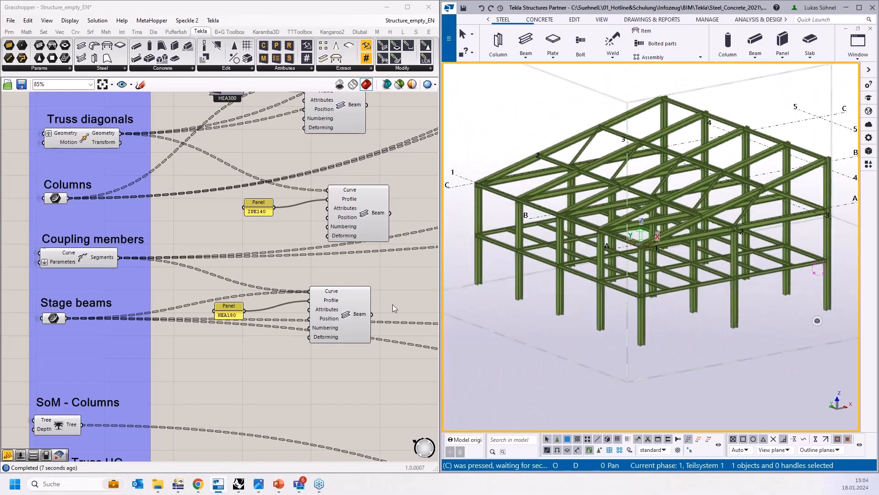
Step: Browse the Grasshopper definition from the RFEM export components back to the geometry parameter sliders
scroll(392, 304, "down", 3)
scroll(399, 300, "down", 7)
scroll(403, 376, "up", 10)
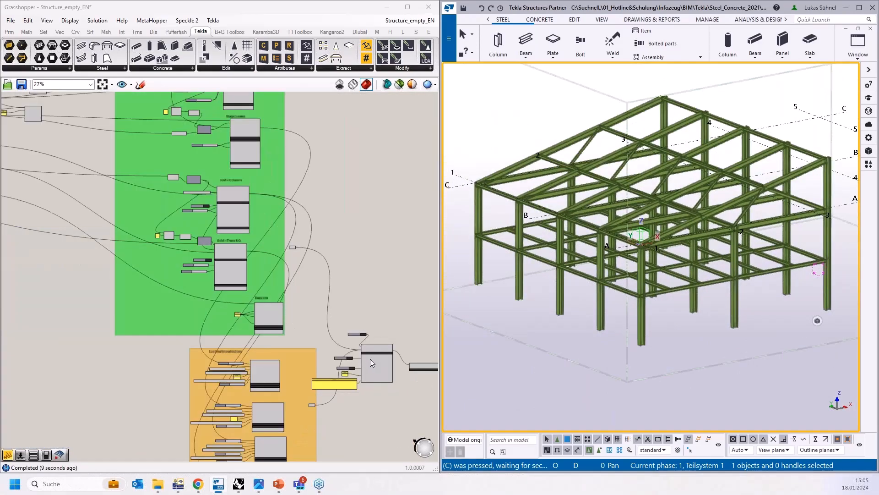
scroll(346, 327, "up", 4)
scroll(293, 233, "down", 3)
right_click_drag(340, 216, 226, 153)
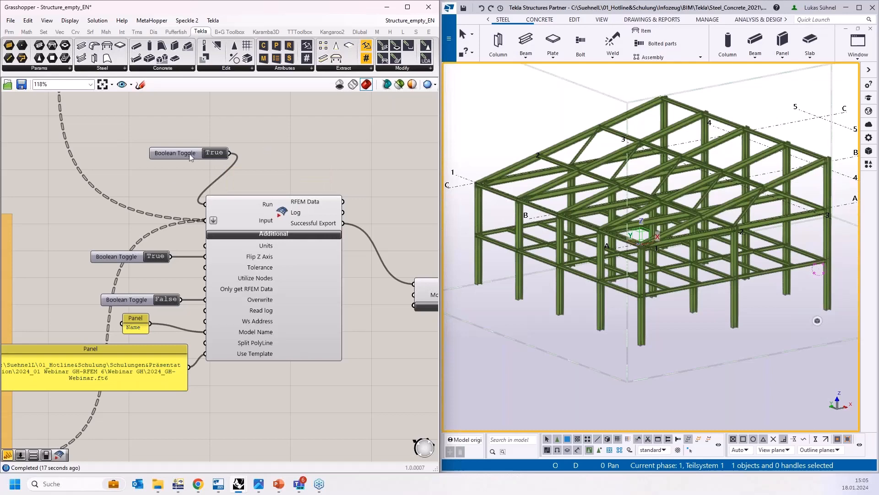
scroll(362, 210, "down", 8)
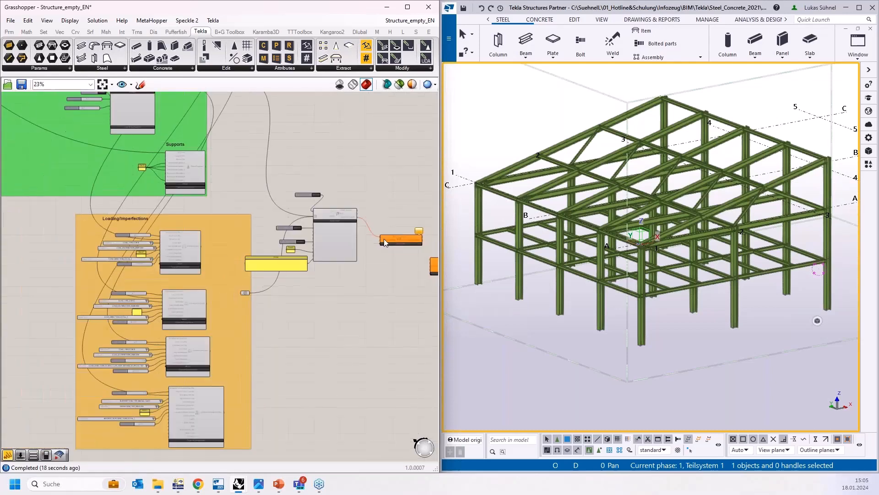
scroll(385, 243, "down", 3)
scroll(181, 166, "up", 10)
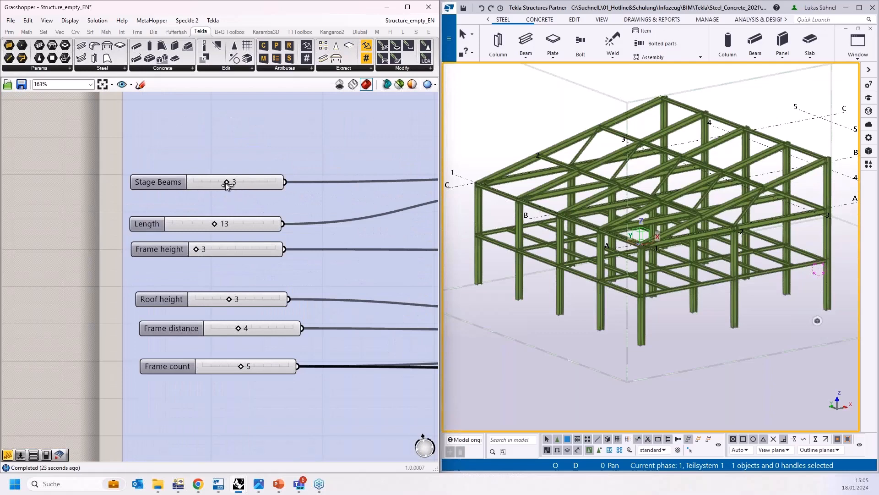
mouse_move(226, 182)
left_mouse_down()
mouse_move(245, 183)
mouse_move(197, 182)
mouse_move(222, 182)
left_mouse_up()
scroll(166, 223, "down", 4)
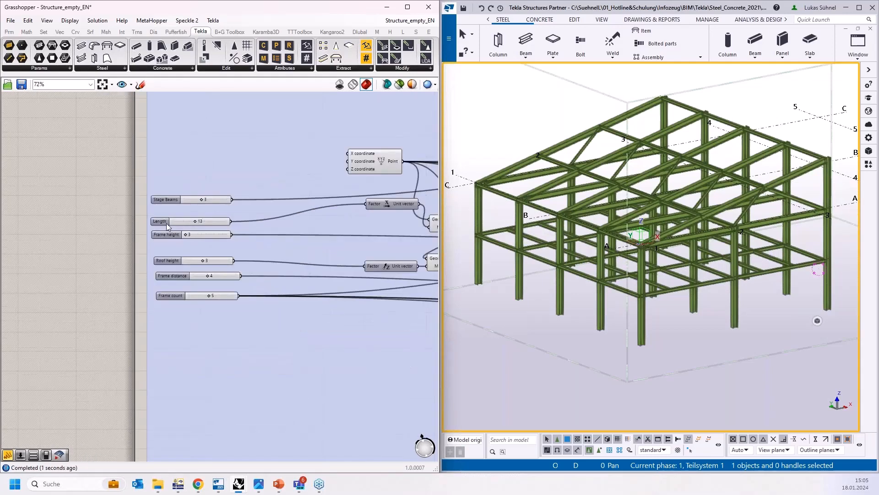
scroll(158, 221, "down", 3)
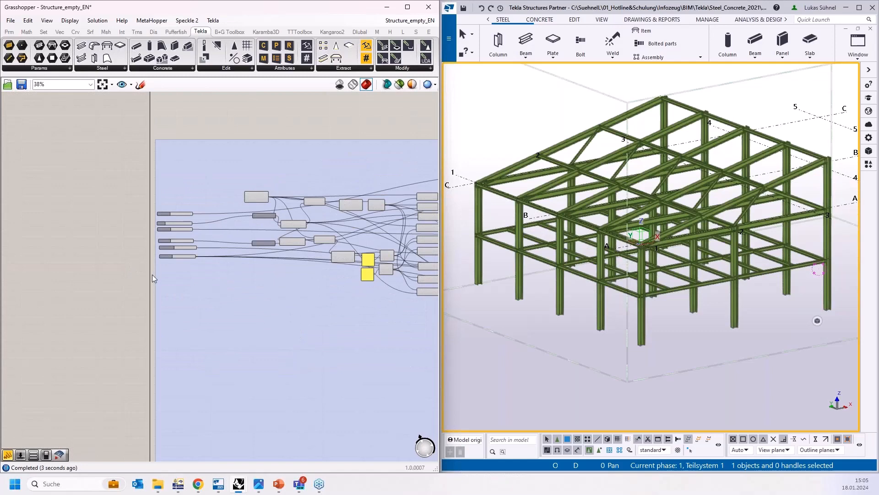
scroll(132, 256, "down", 3)
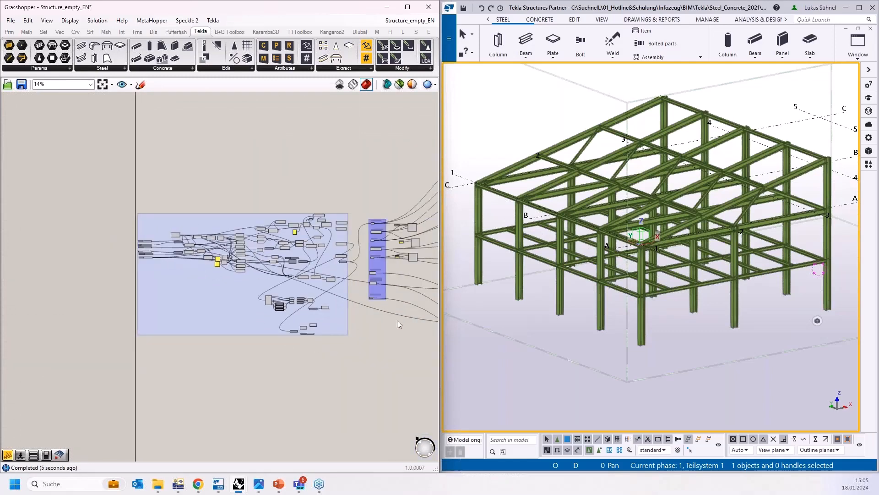
right_click_drag(386, 319, 248, 290)
right_click_drag(426, 183, 309, 159)
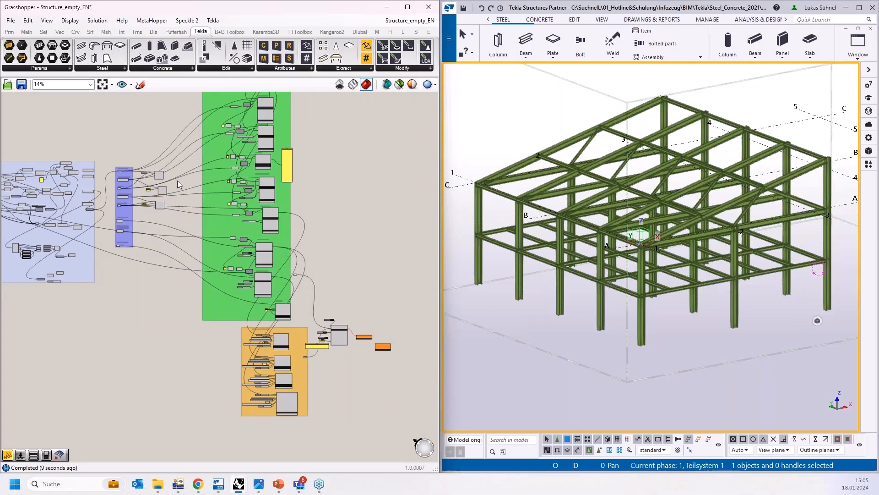
right_click_drag(182, 293, 202, 250)
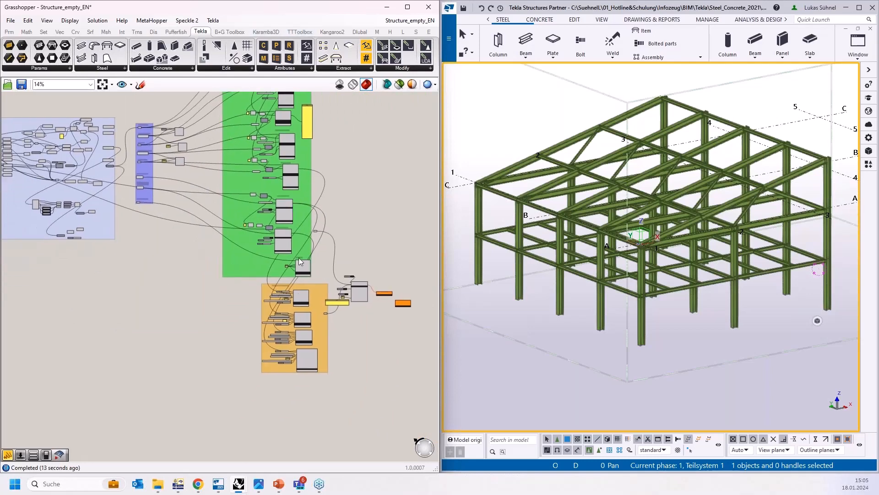
mouse_move(609, 9)
left_mouse_down()
mouse_move(453, 46)
mouse_move(618, 17)
mouse_move(608, 7)
left_mouse_up()
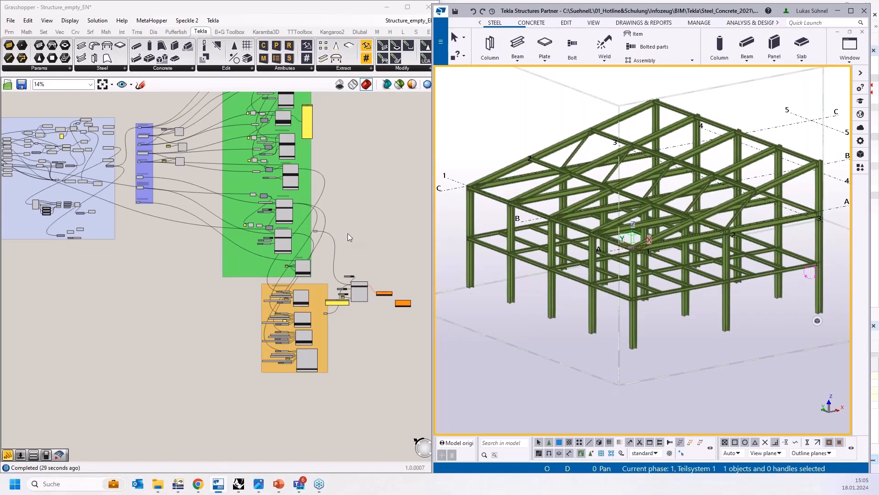
right_click_drag(348, 232, 381, 258)
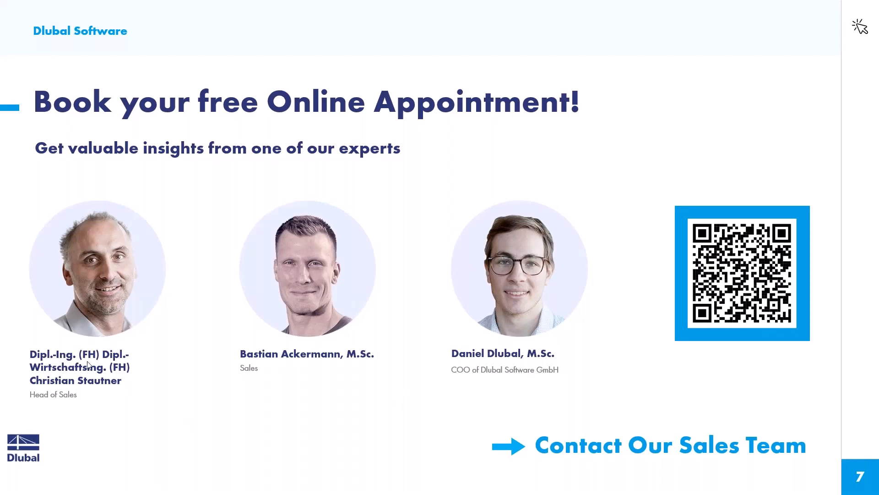
key("alt+Tab")
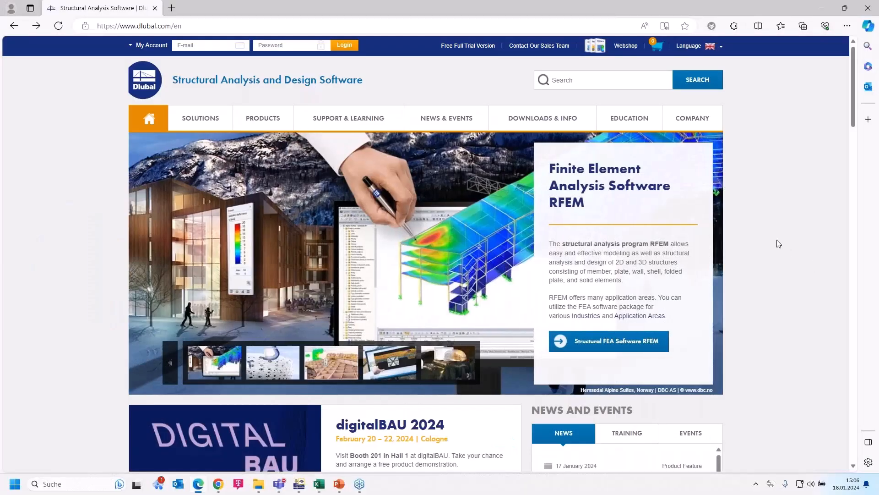
Step: Open the Webinars page from the News & Events section of the Dlubal website
mouse_move(196, 113)
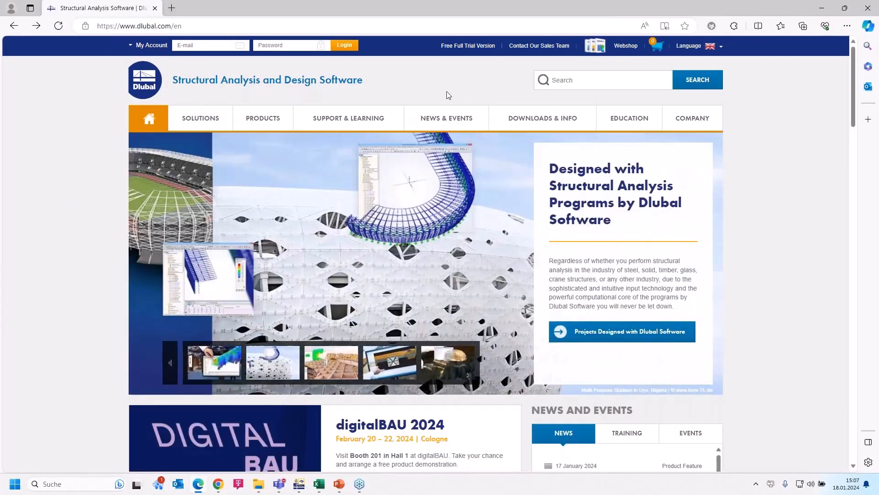
mouse_move(447, 120)
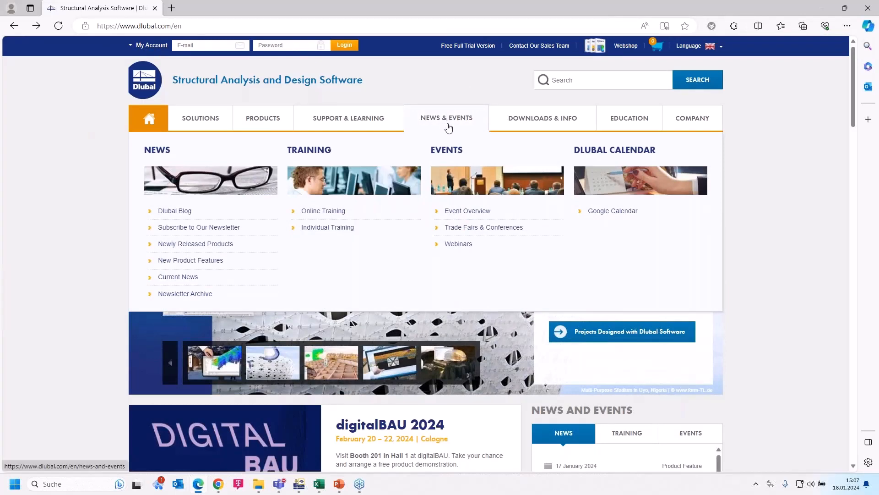
left_click(460, 245)
Step: Scroll through the webinar list and open the 'Grasshopper - RFEM 6: Design Add-On Control Using Templates' webinar page
scroll(438, 232, "down", 8)
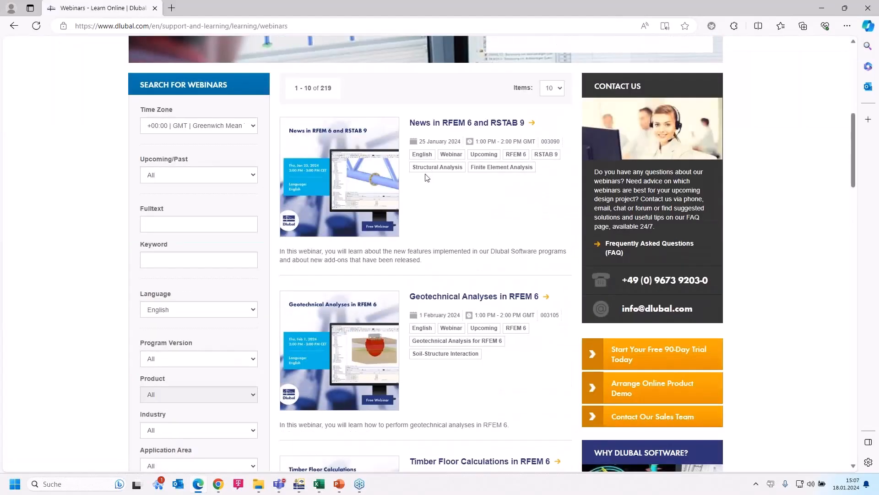
scroll(442, 216, "down", 2)
scroll(442, 215, "down", 3)
scroll(438, 197, "up", 7)
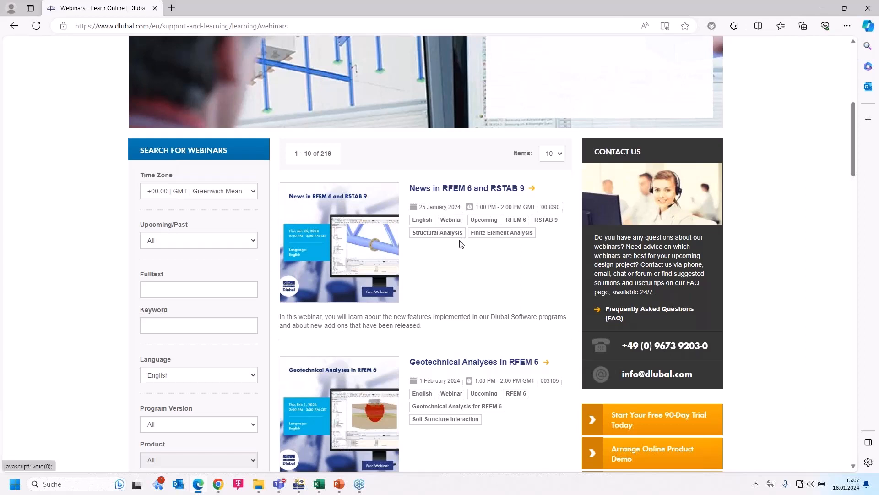
scroll(461, 243, "down", 3)
scroll(461, 246, "down", 1)
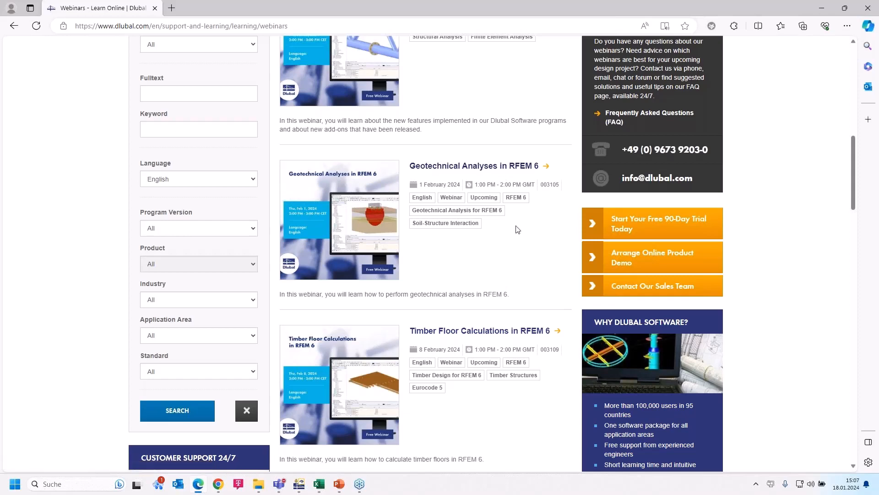
scroll(517, 236, "down", 3)
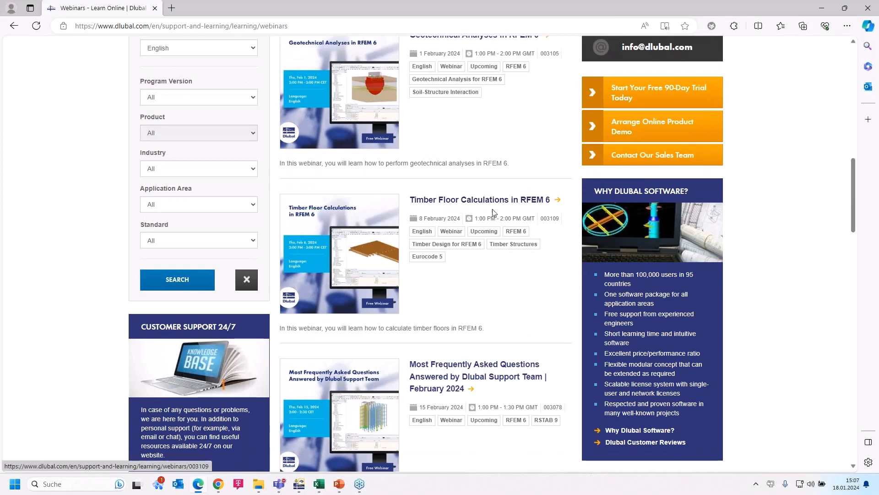
scroll(461, 208, "down", 3)
scroll(451, 187, "down", 1)
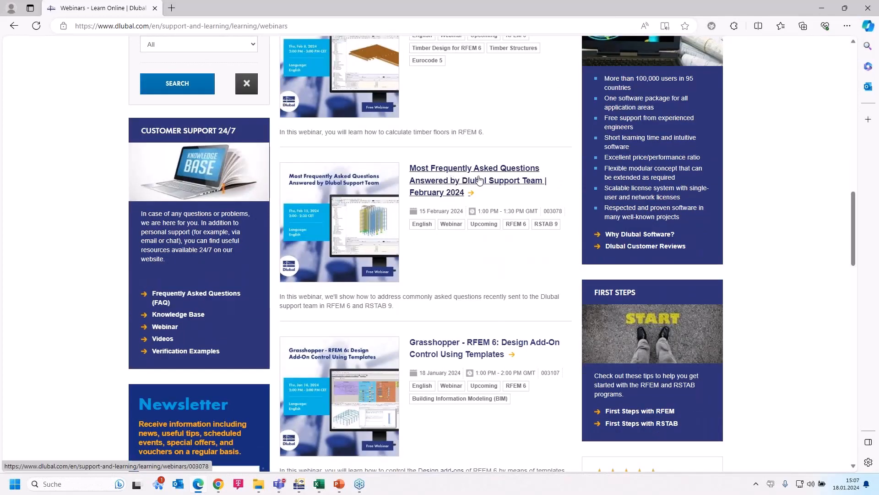
scroll(506, 200, "down", 5)
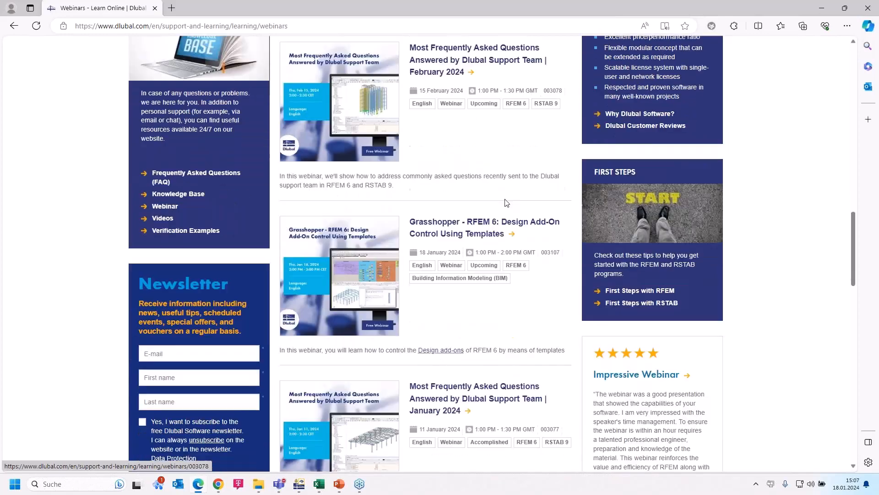
scroll(511, 184, "up", 4)
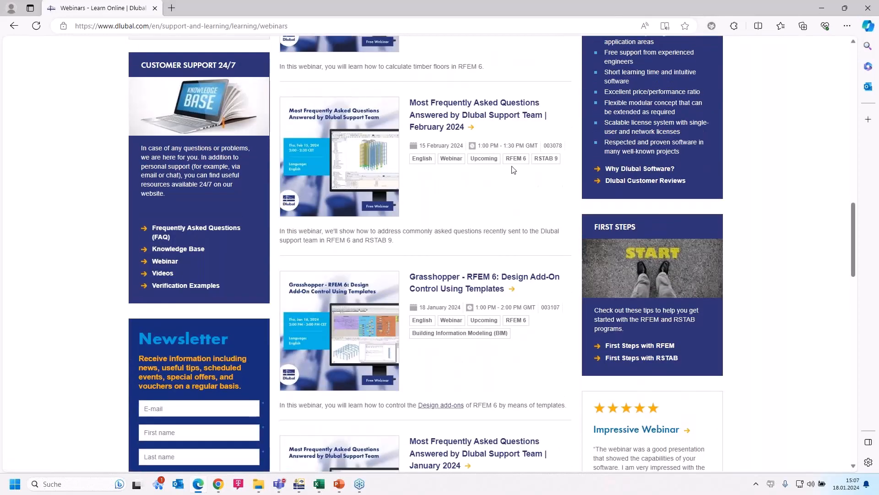
scroll(514, 170, "down", 3)
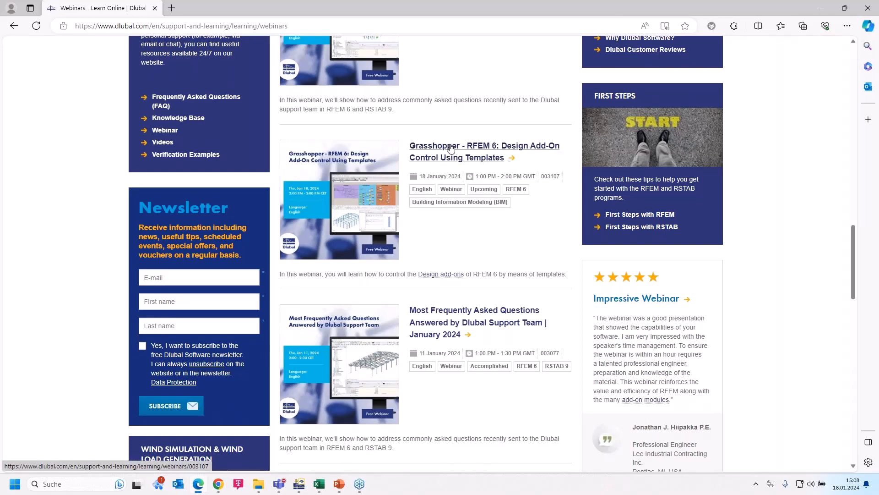
left_click(451, 148)
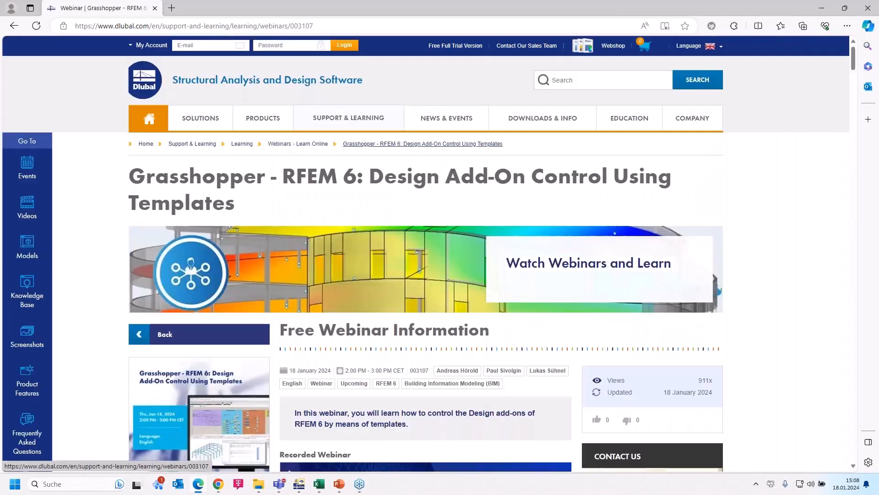
Step: Scroll through the webinar page to examine its downloads, links and Models to Download section
scroll(414, 180, "down", 3)
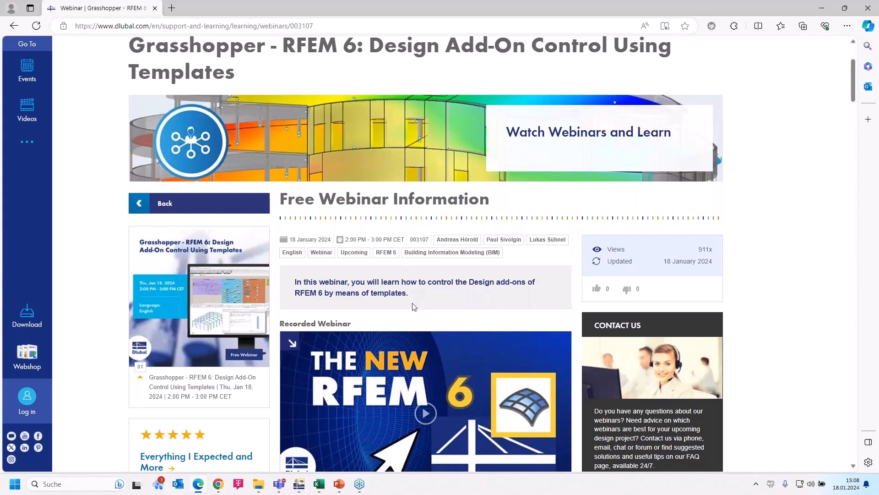
scroll(414, 306, "down", 4)
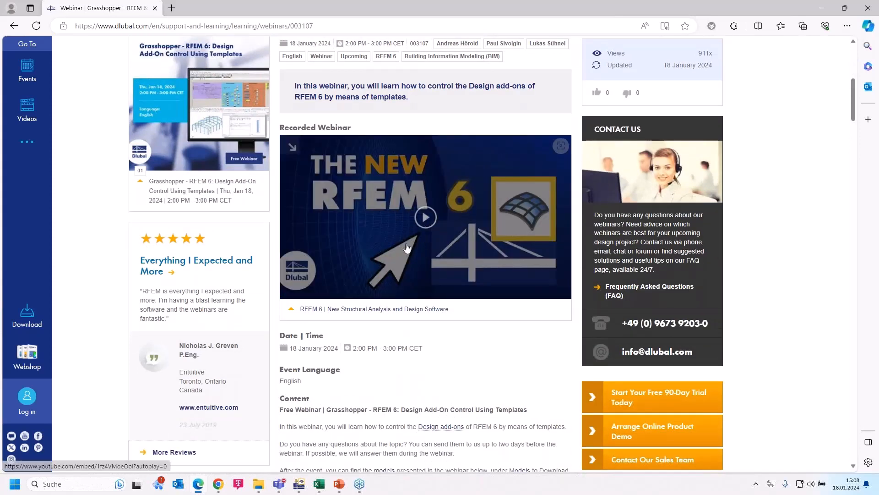
scroll(410, 245, "down", 1)
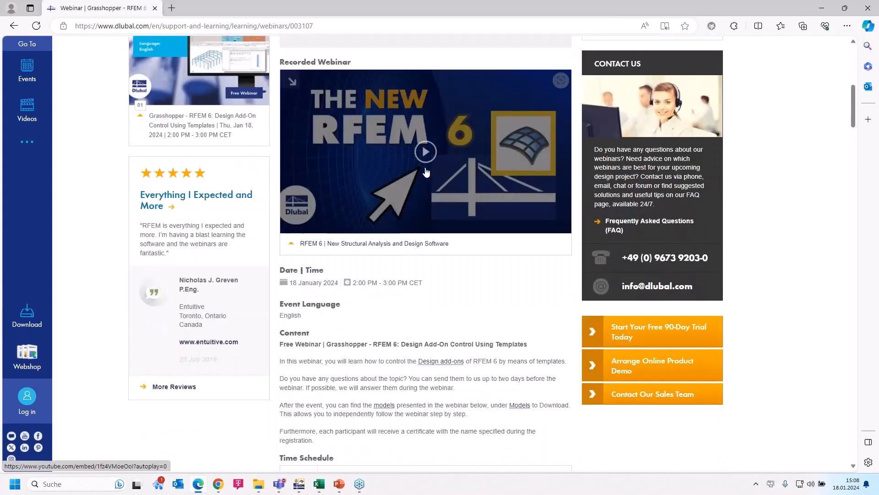
scroll(426, 173, "down", 6)
scroll(426, 172, "down", 7)
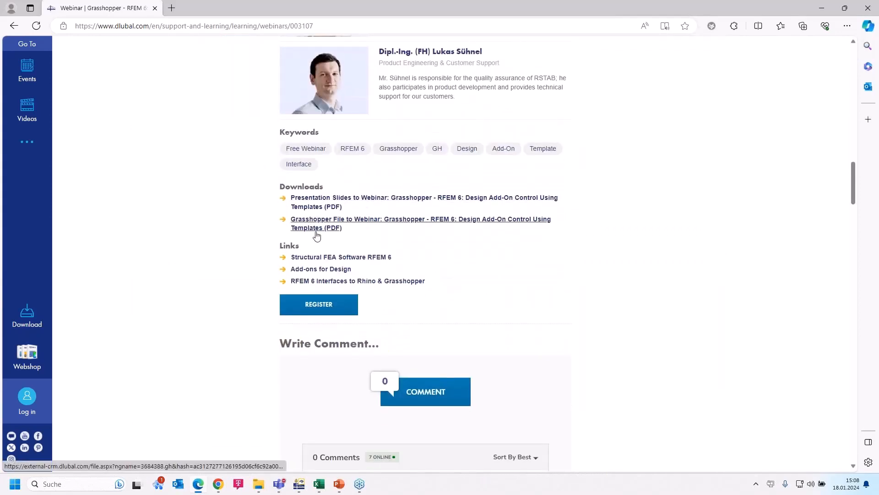
scroll(322, 235, "down", 15)
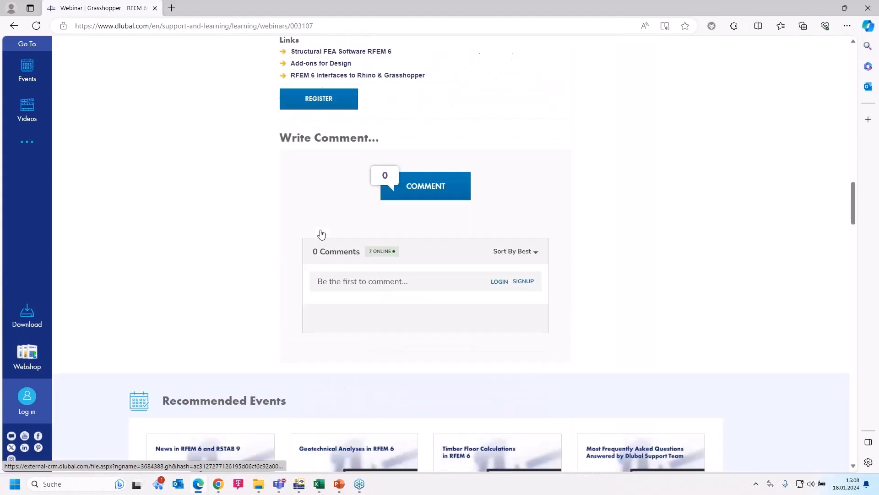
scroll(322, 235, "down", 3)
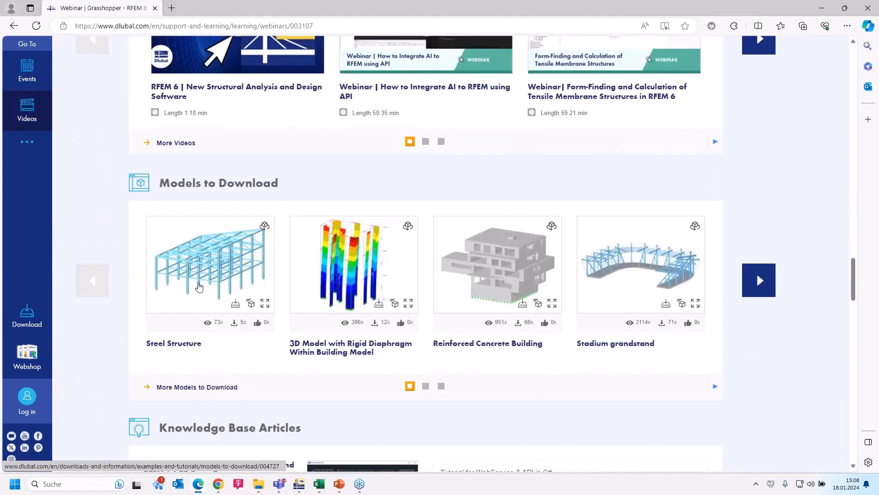